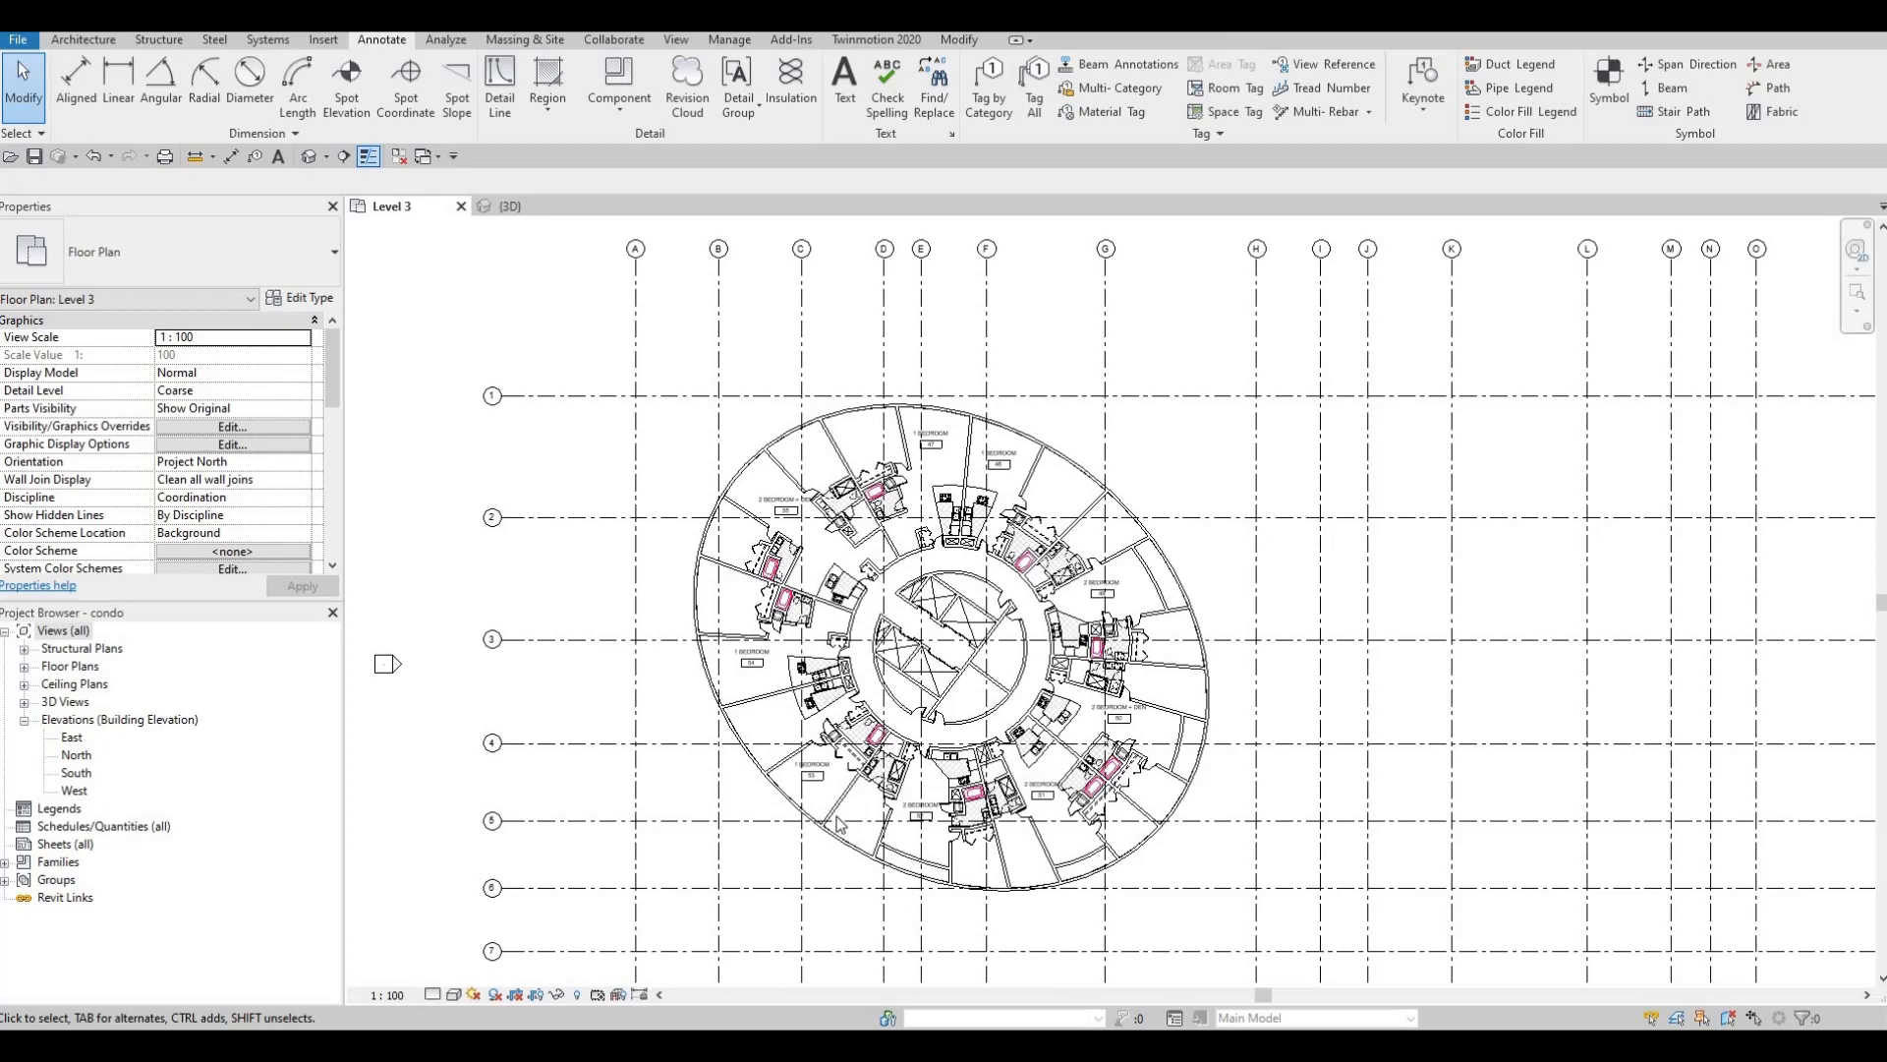
- Turn on the visibility of Imports in Families among the imported categories of the Level 3 floor plan
scroll(838, 823, "up", 1)
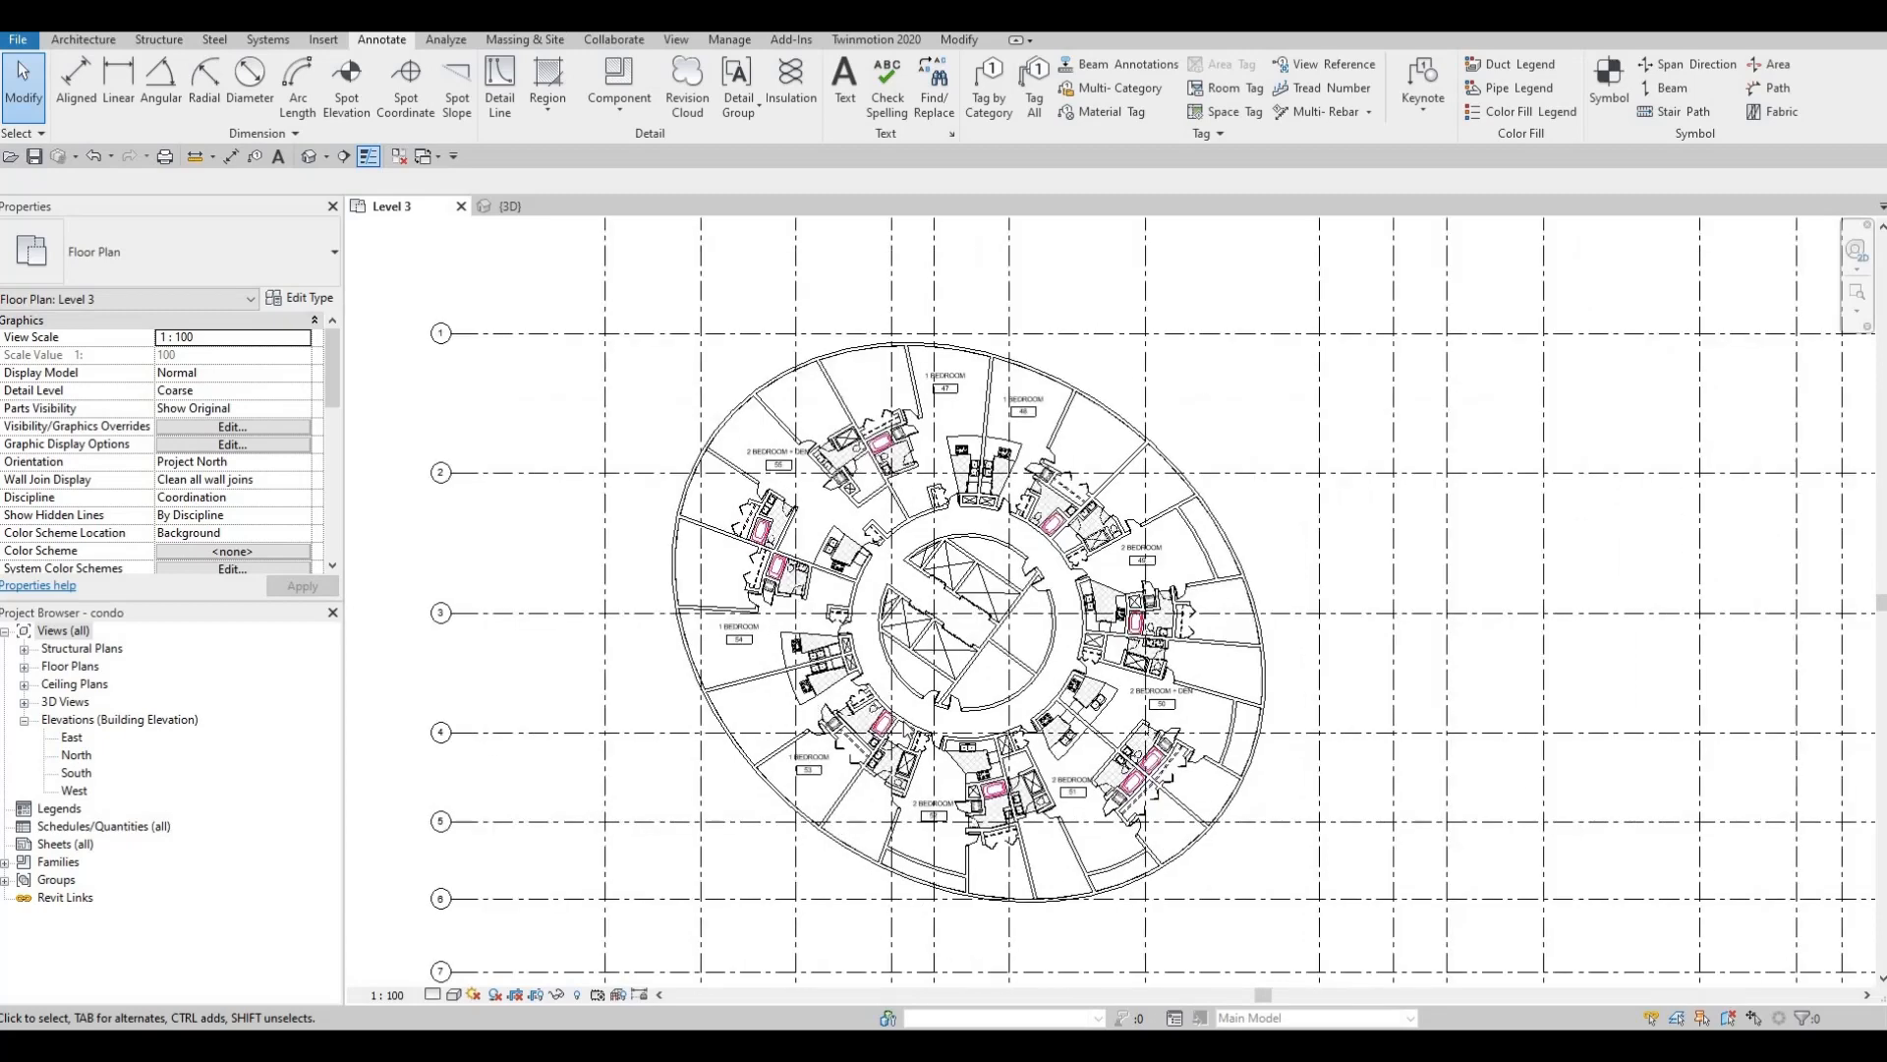
scroll(906, 725, "up", 1)
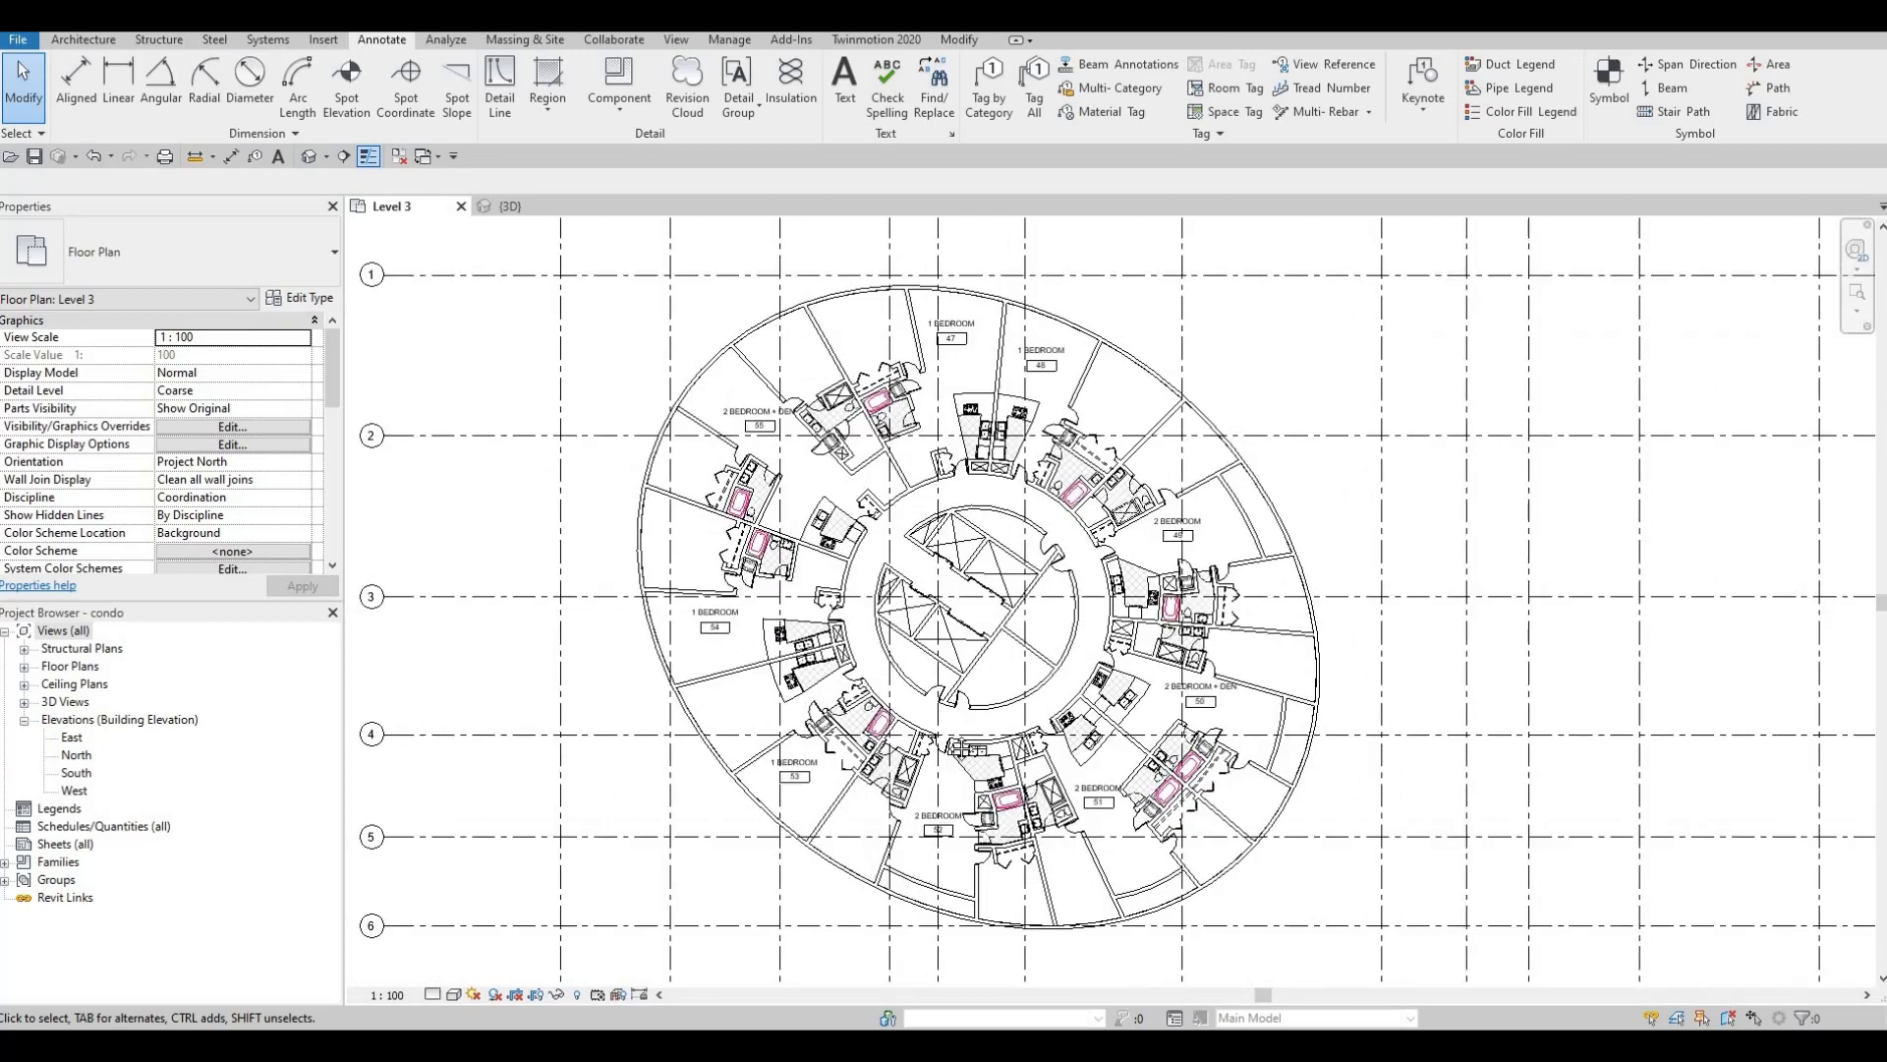
middle_click_drag(948, 758, 947, 722)
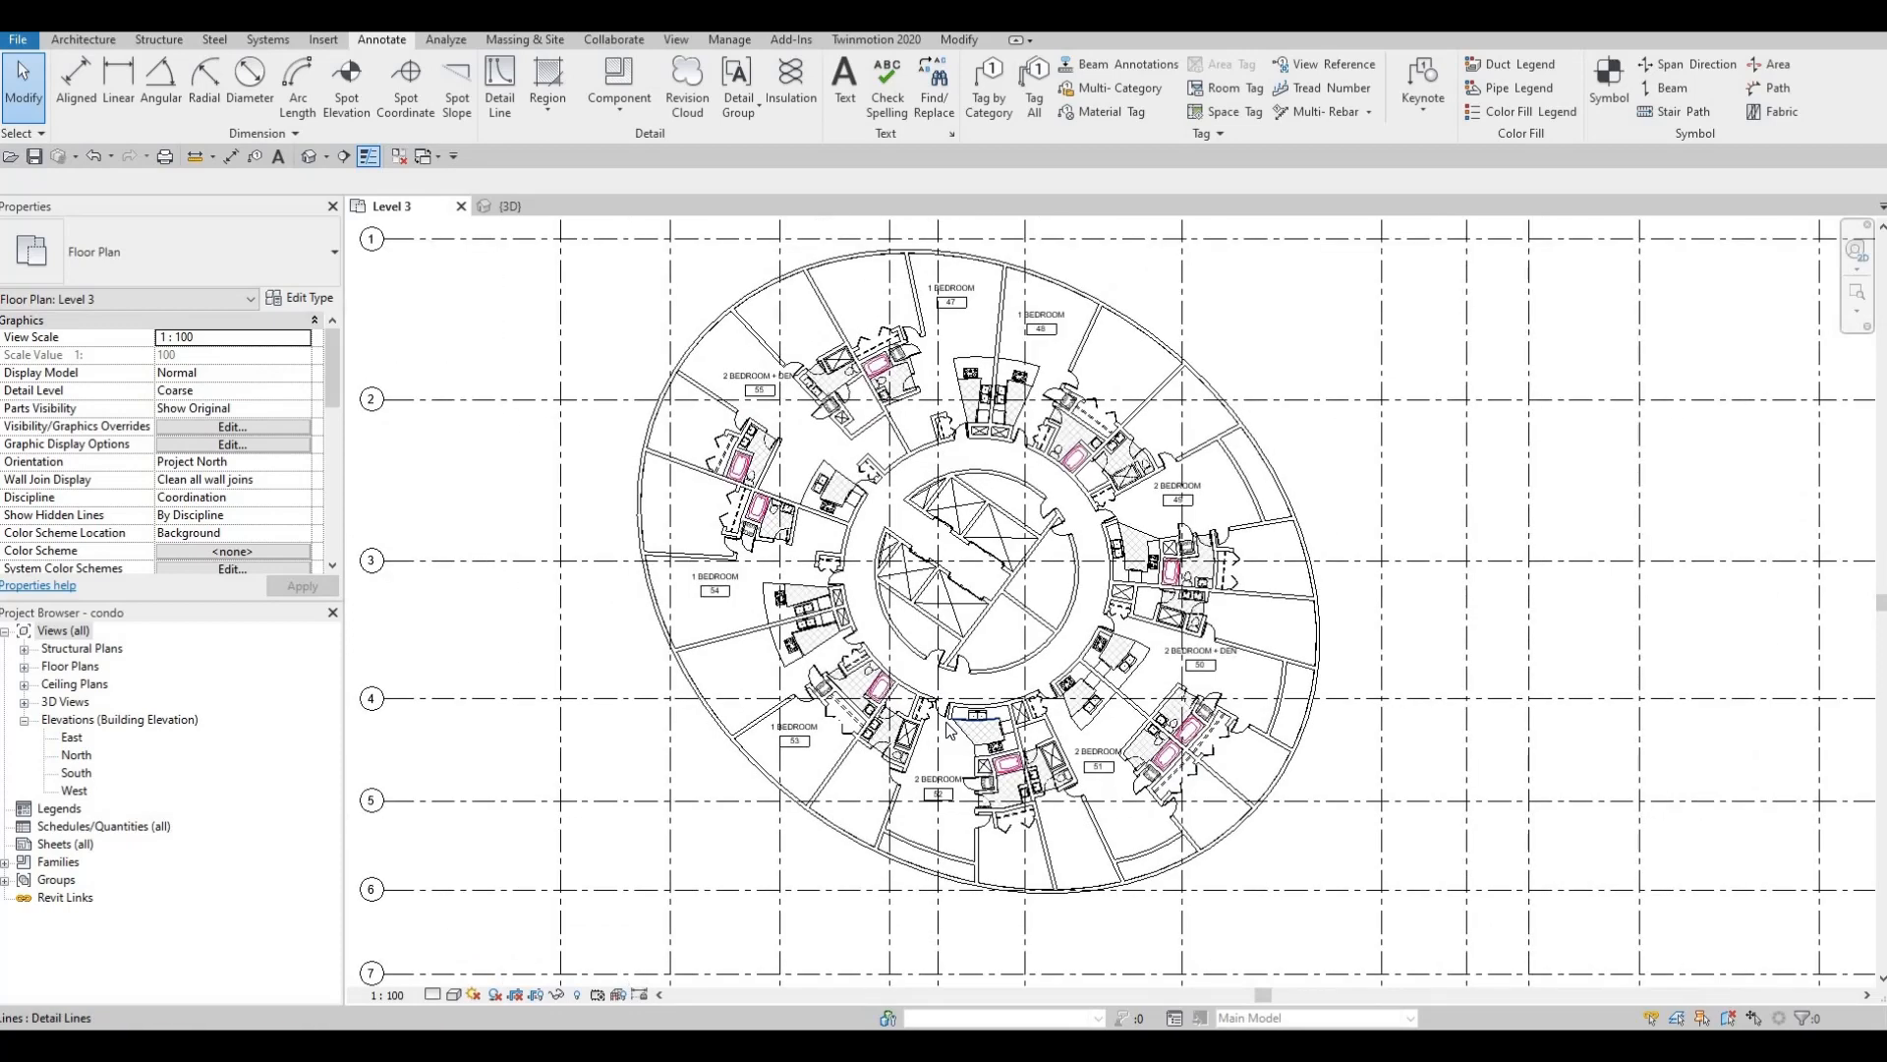
key("v")
key("g")
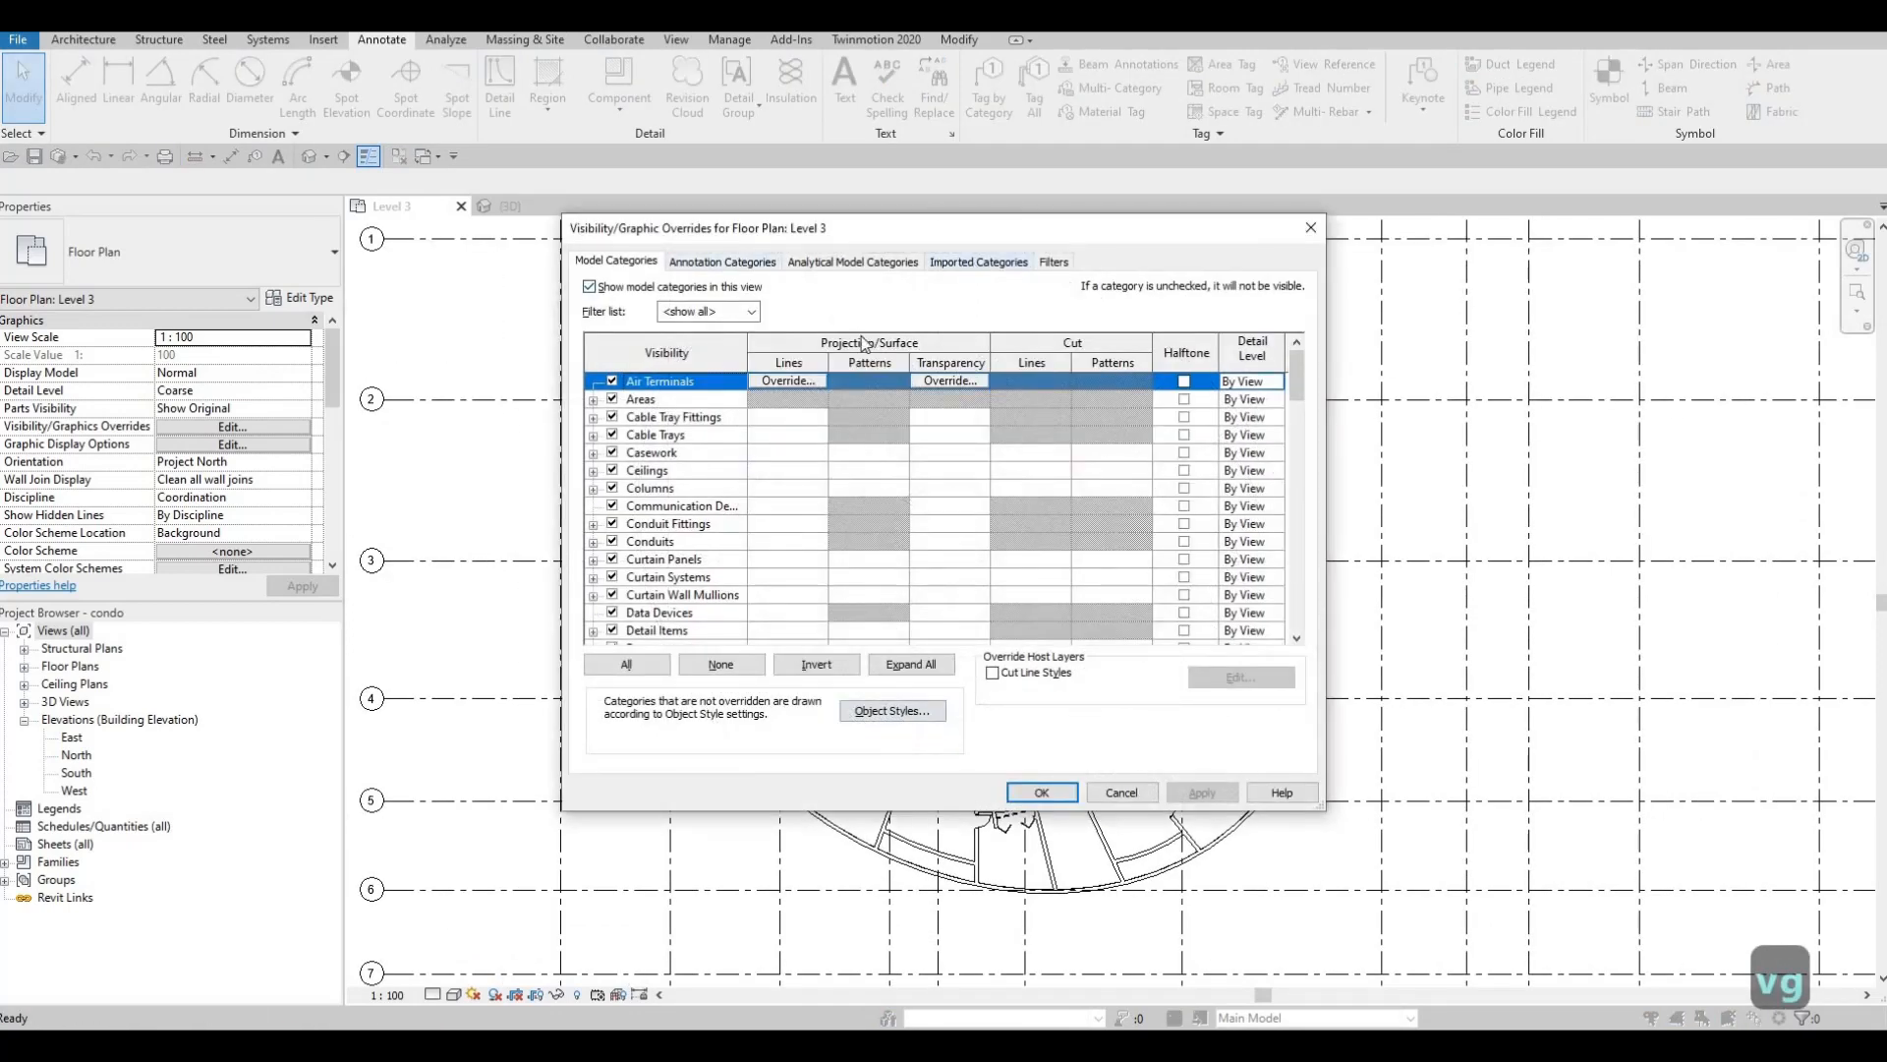
left_click(979, 262)
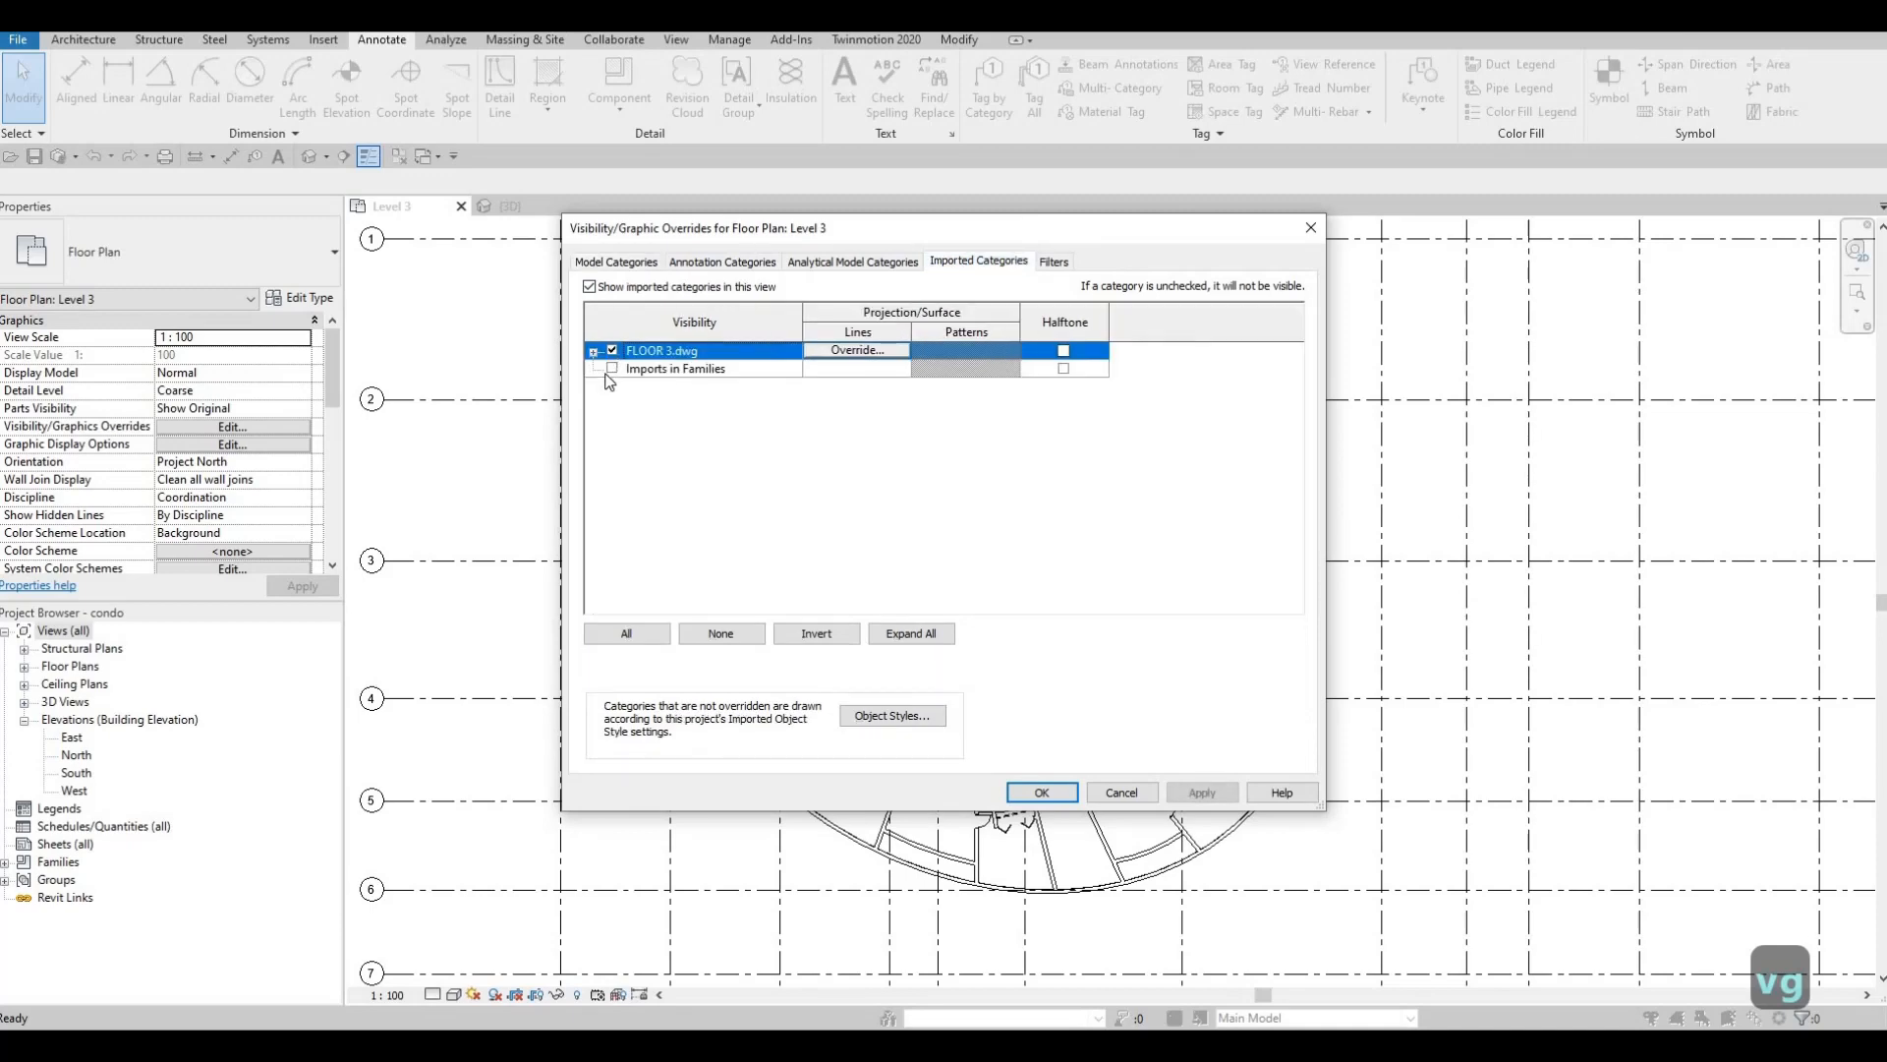
key("Down")
key("space")
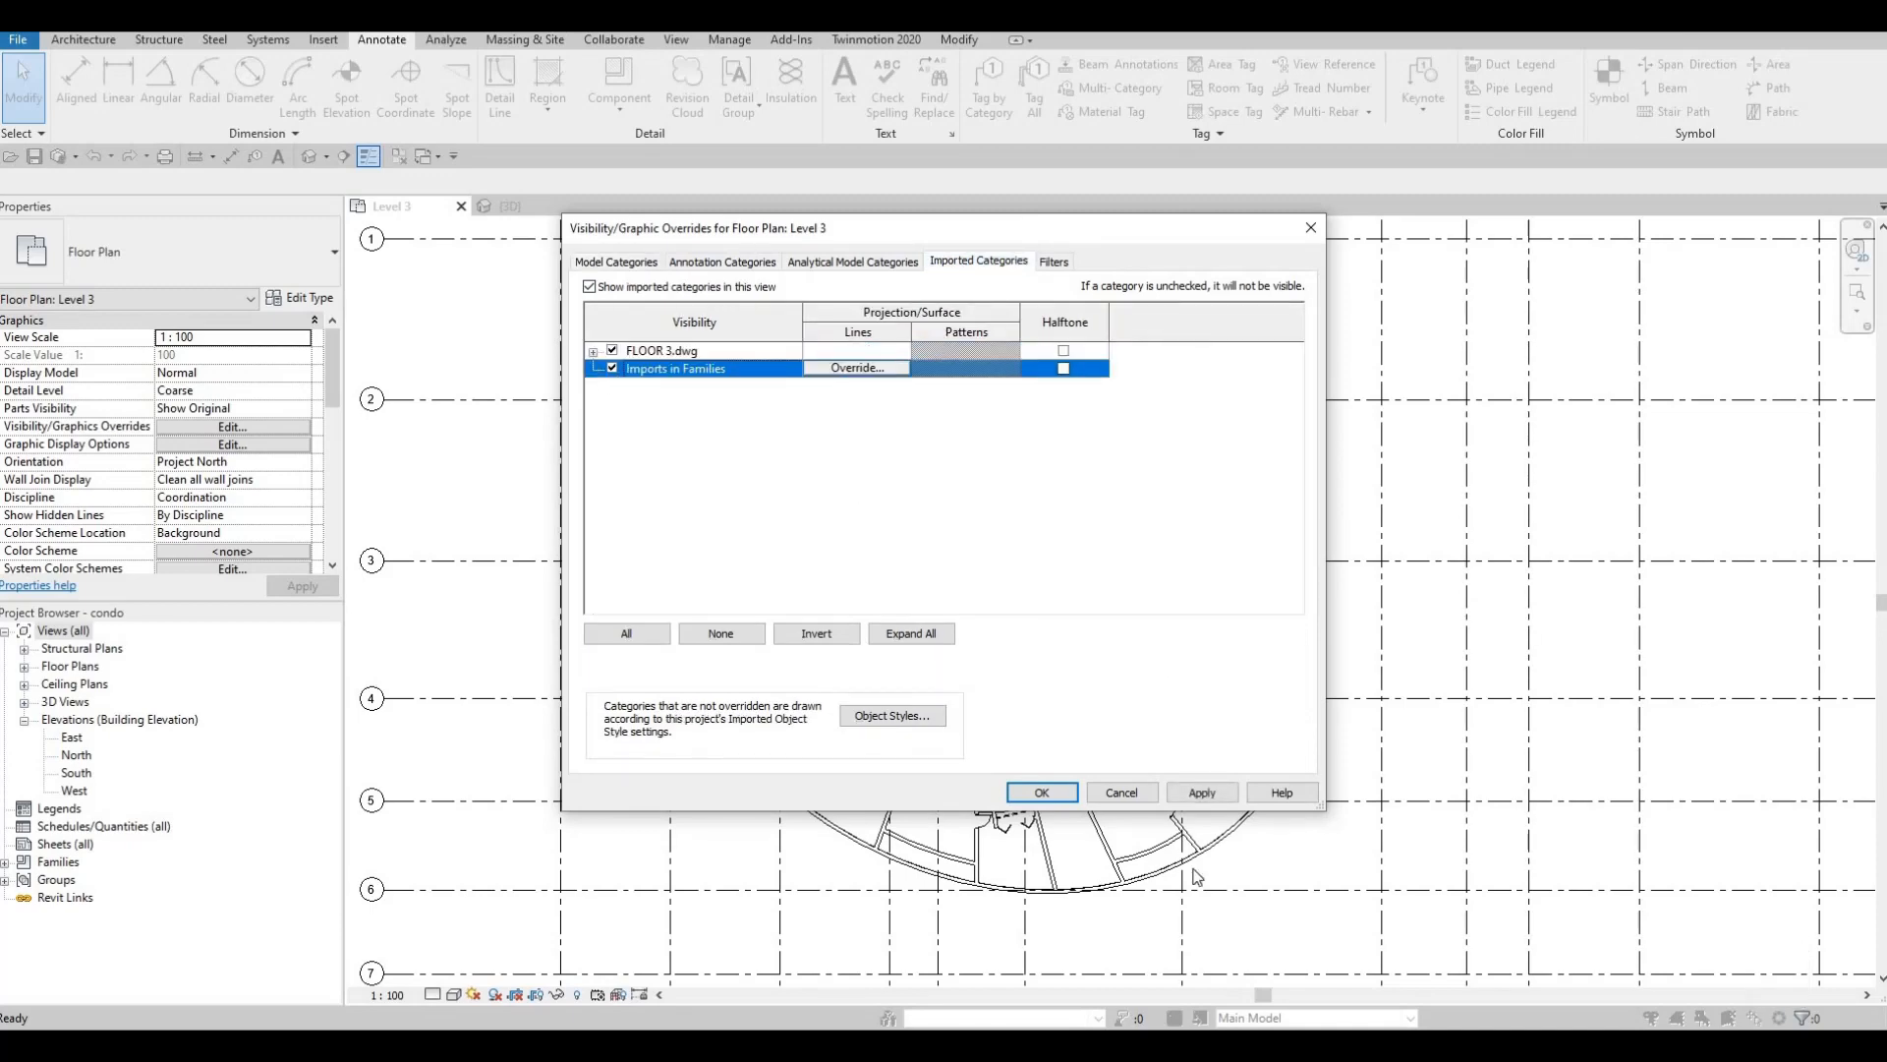
left_click(1062, 794)
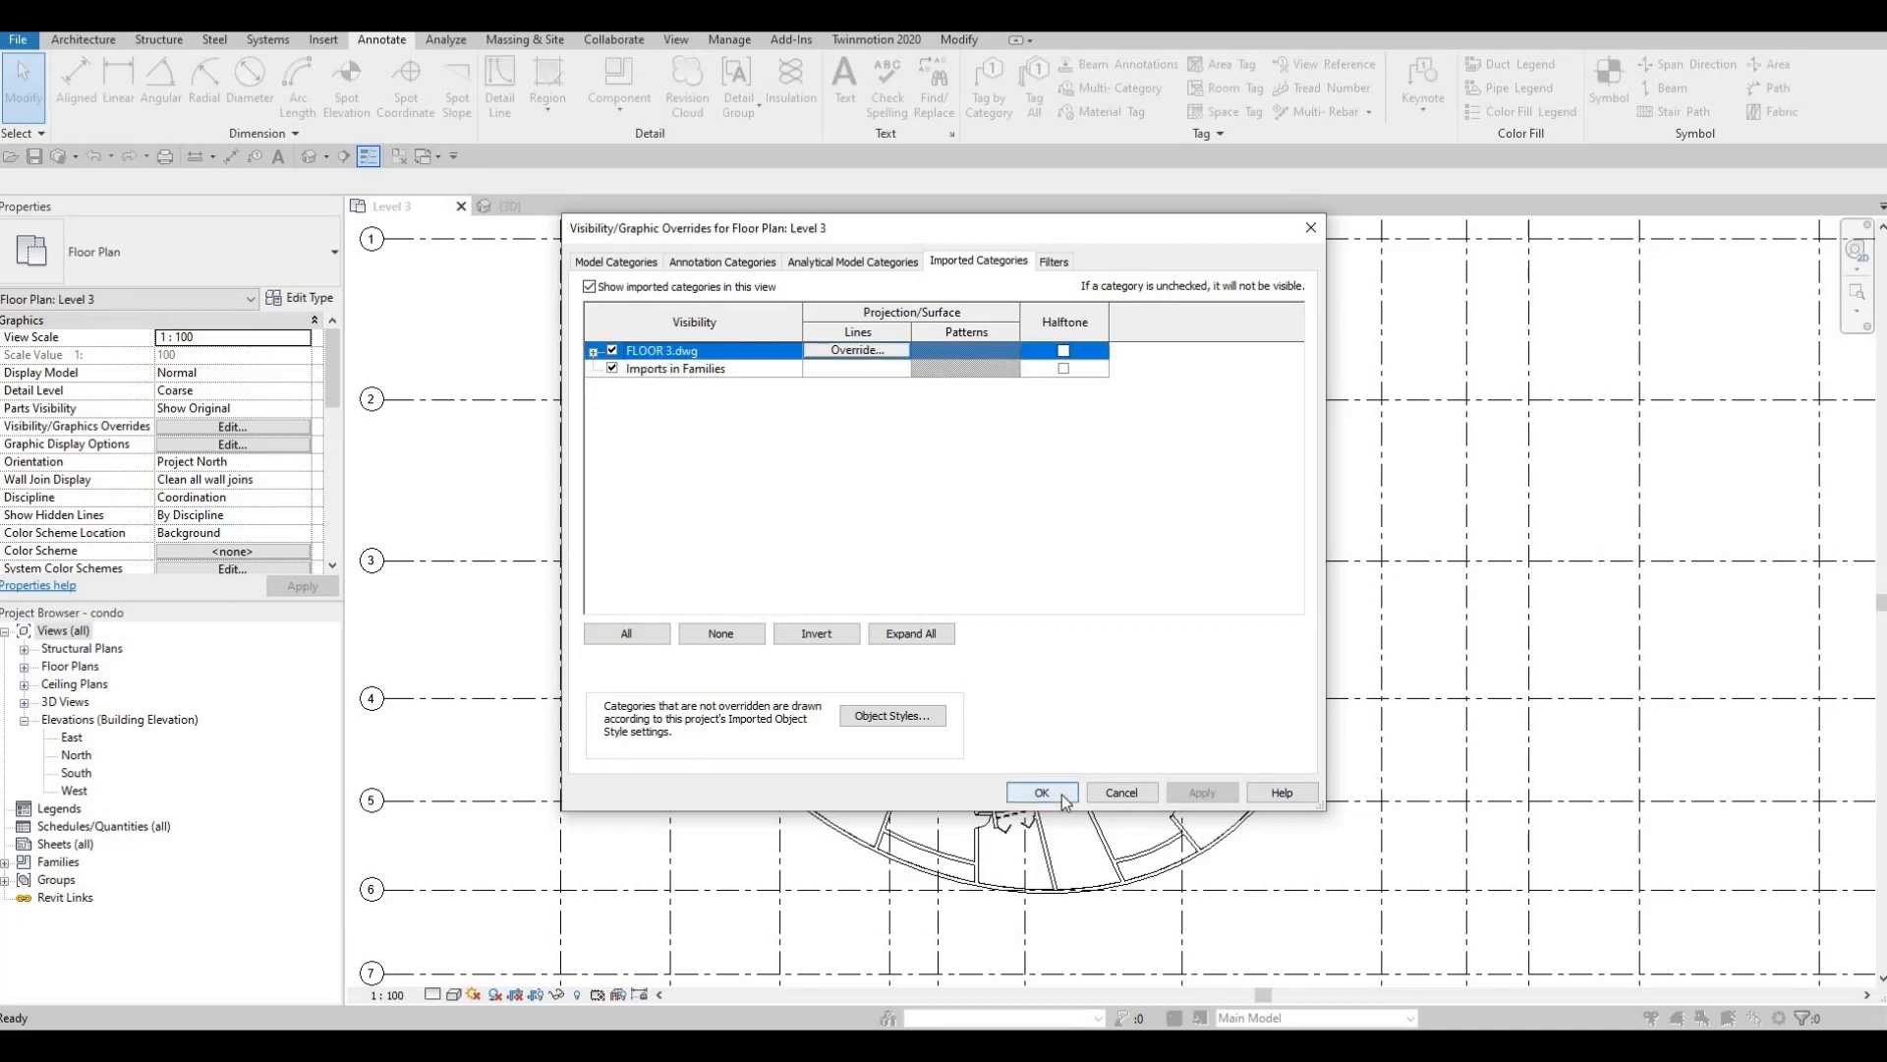
key("Escape")
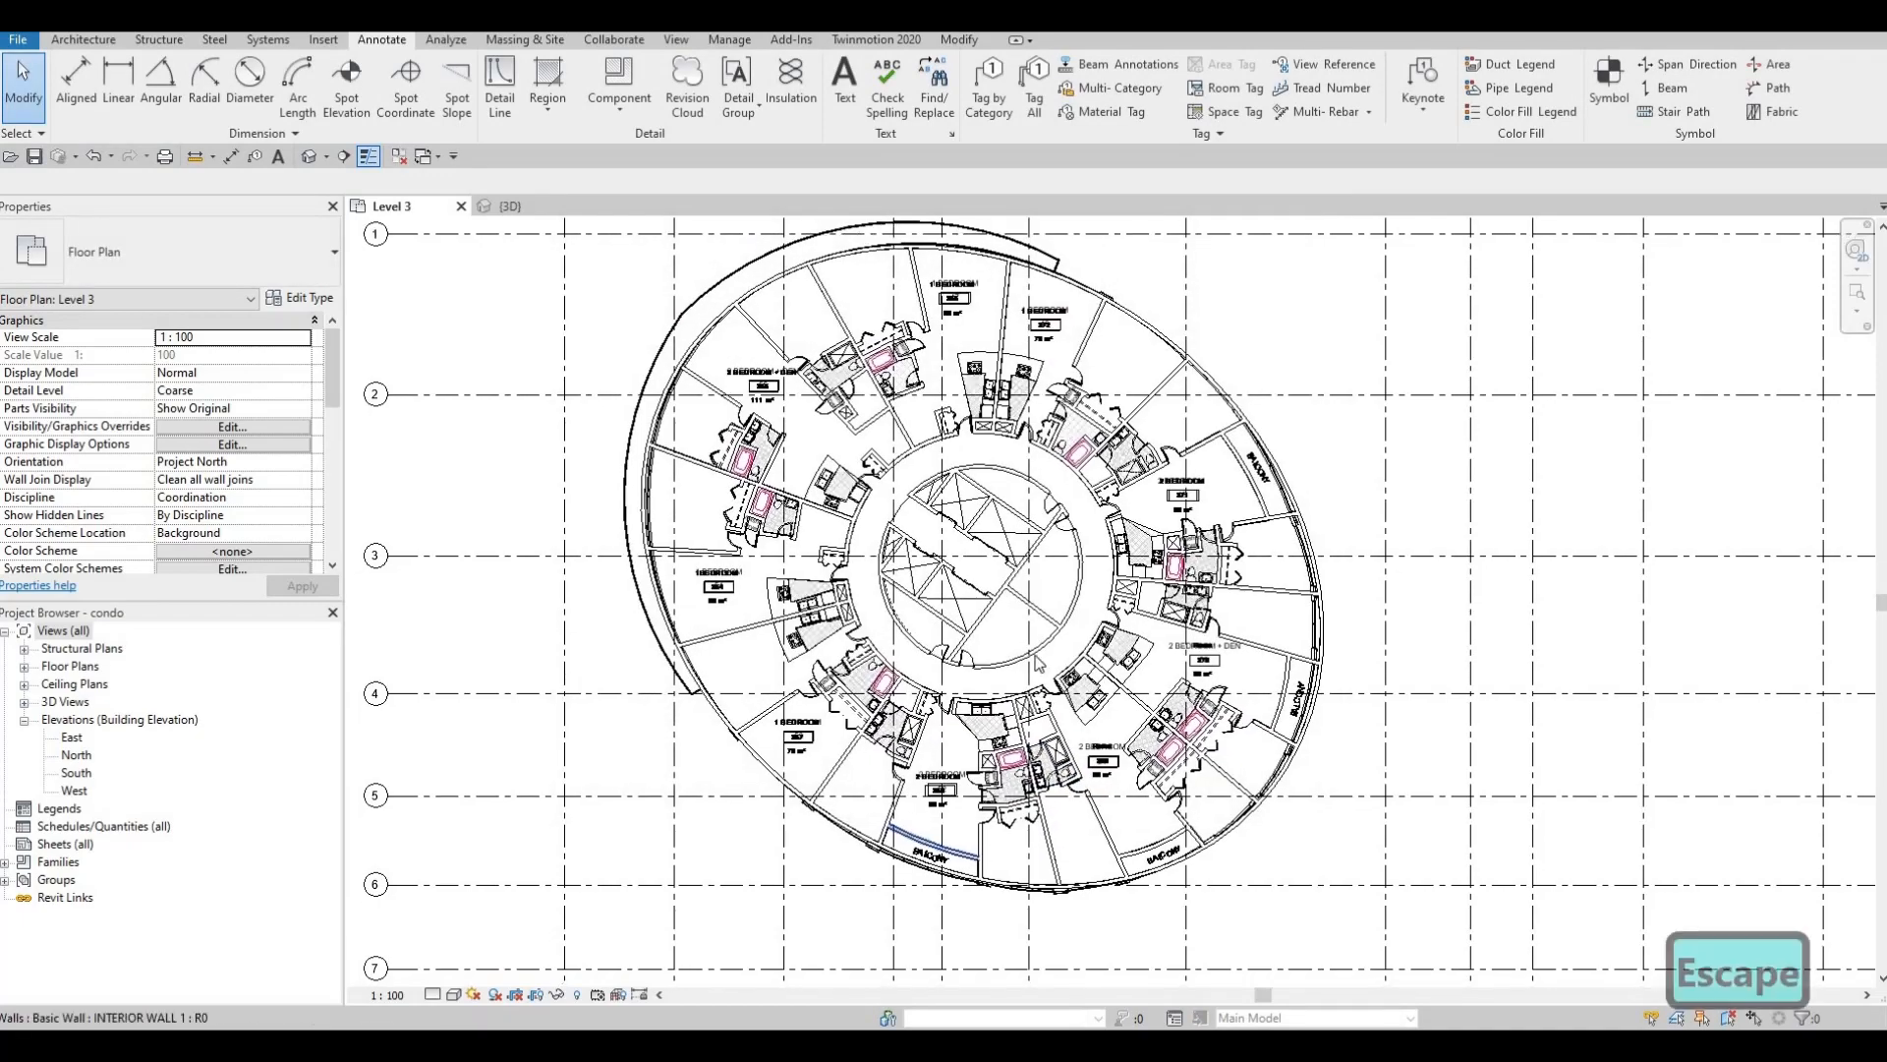
key("Escape")
- Examine the imported drawing's outer balcony outline around the Level 3 plan
left_click(987, 108)
middle_click_drag(992, 268, 1020, 331)
scroll(919, 275, "up", 3)
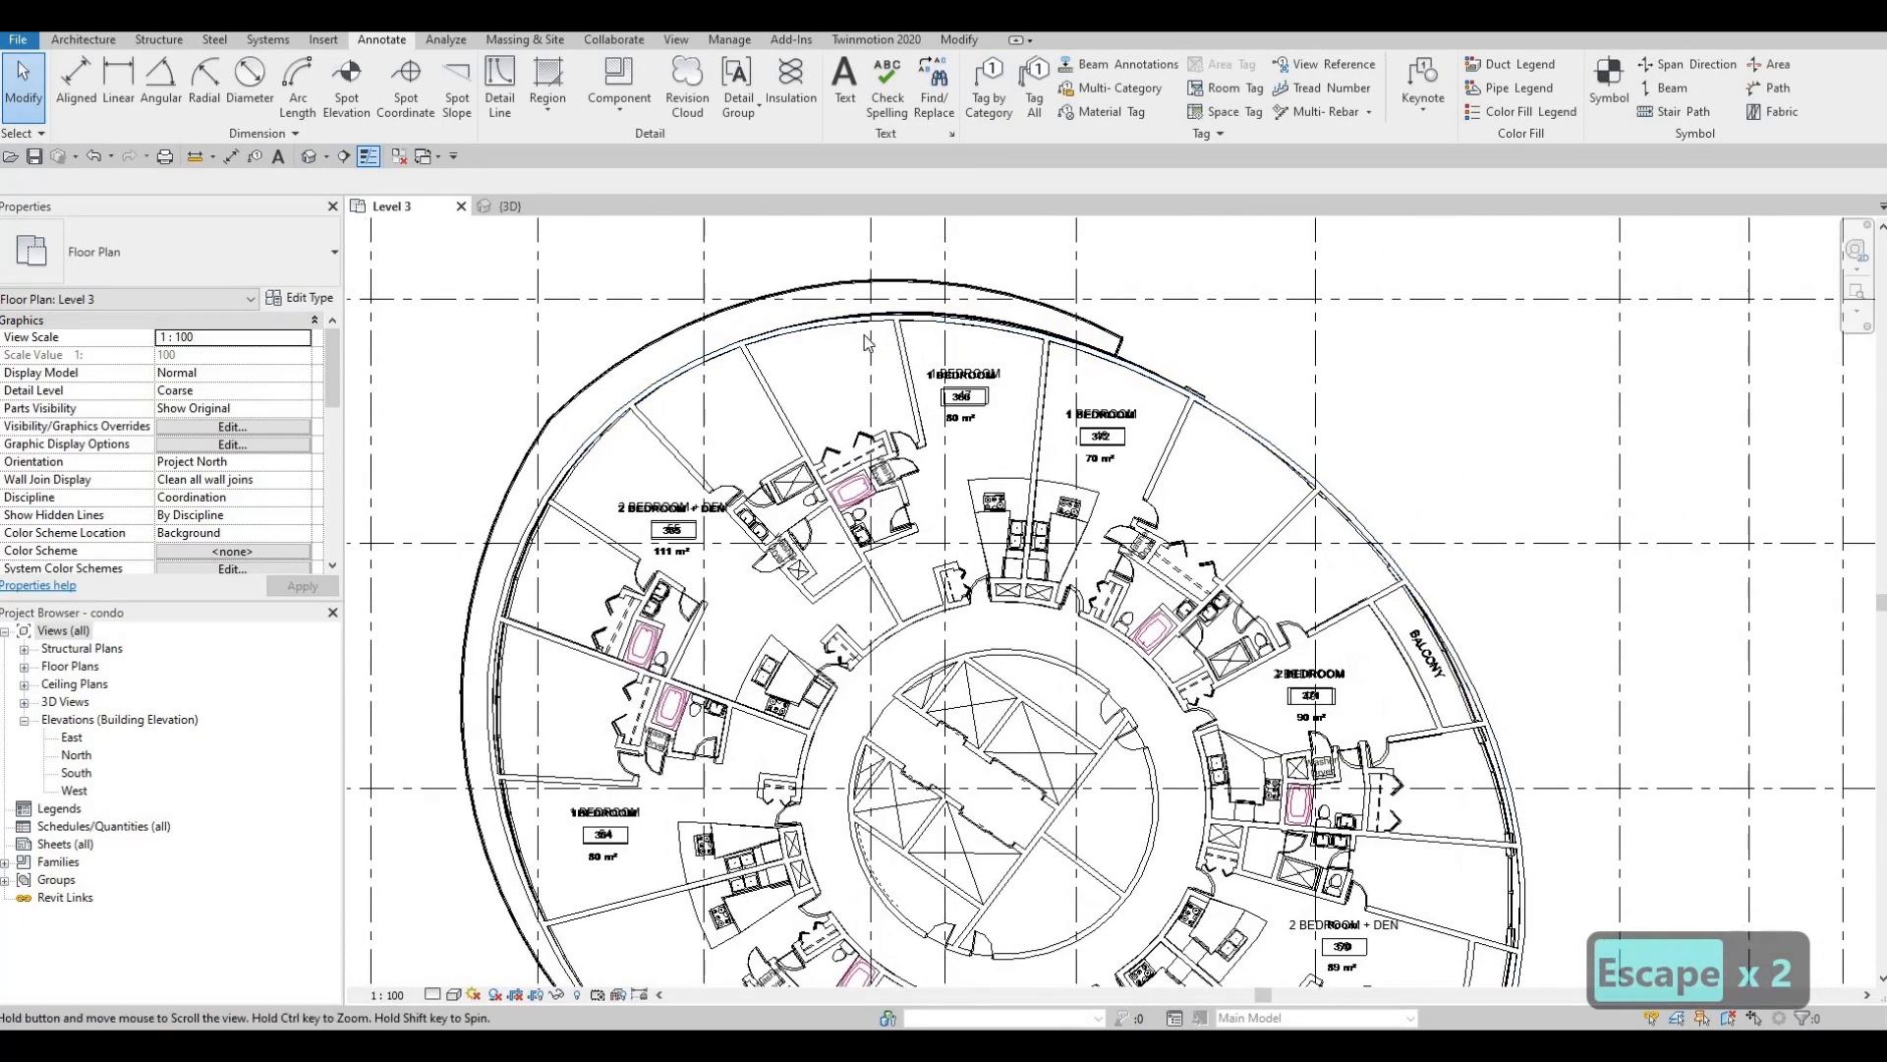
middle_click_drag(919, 275, 969, 228)
scroll(970, 228, "down", 3)
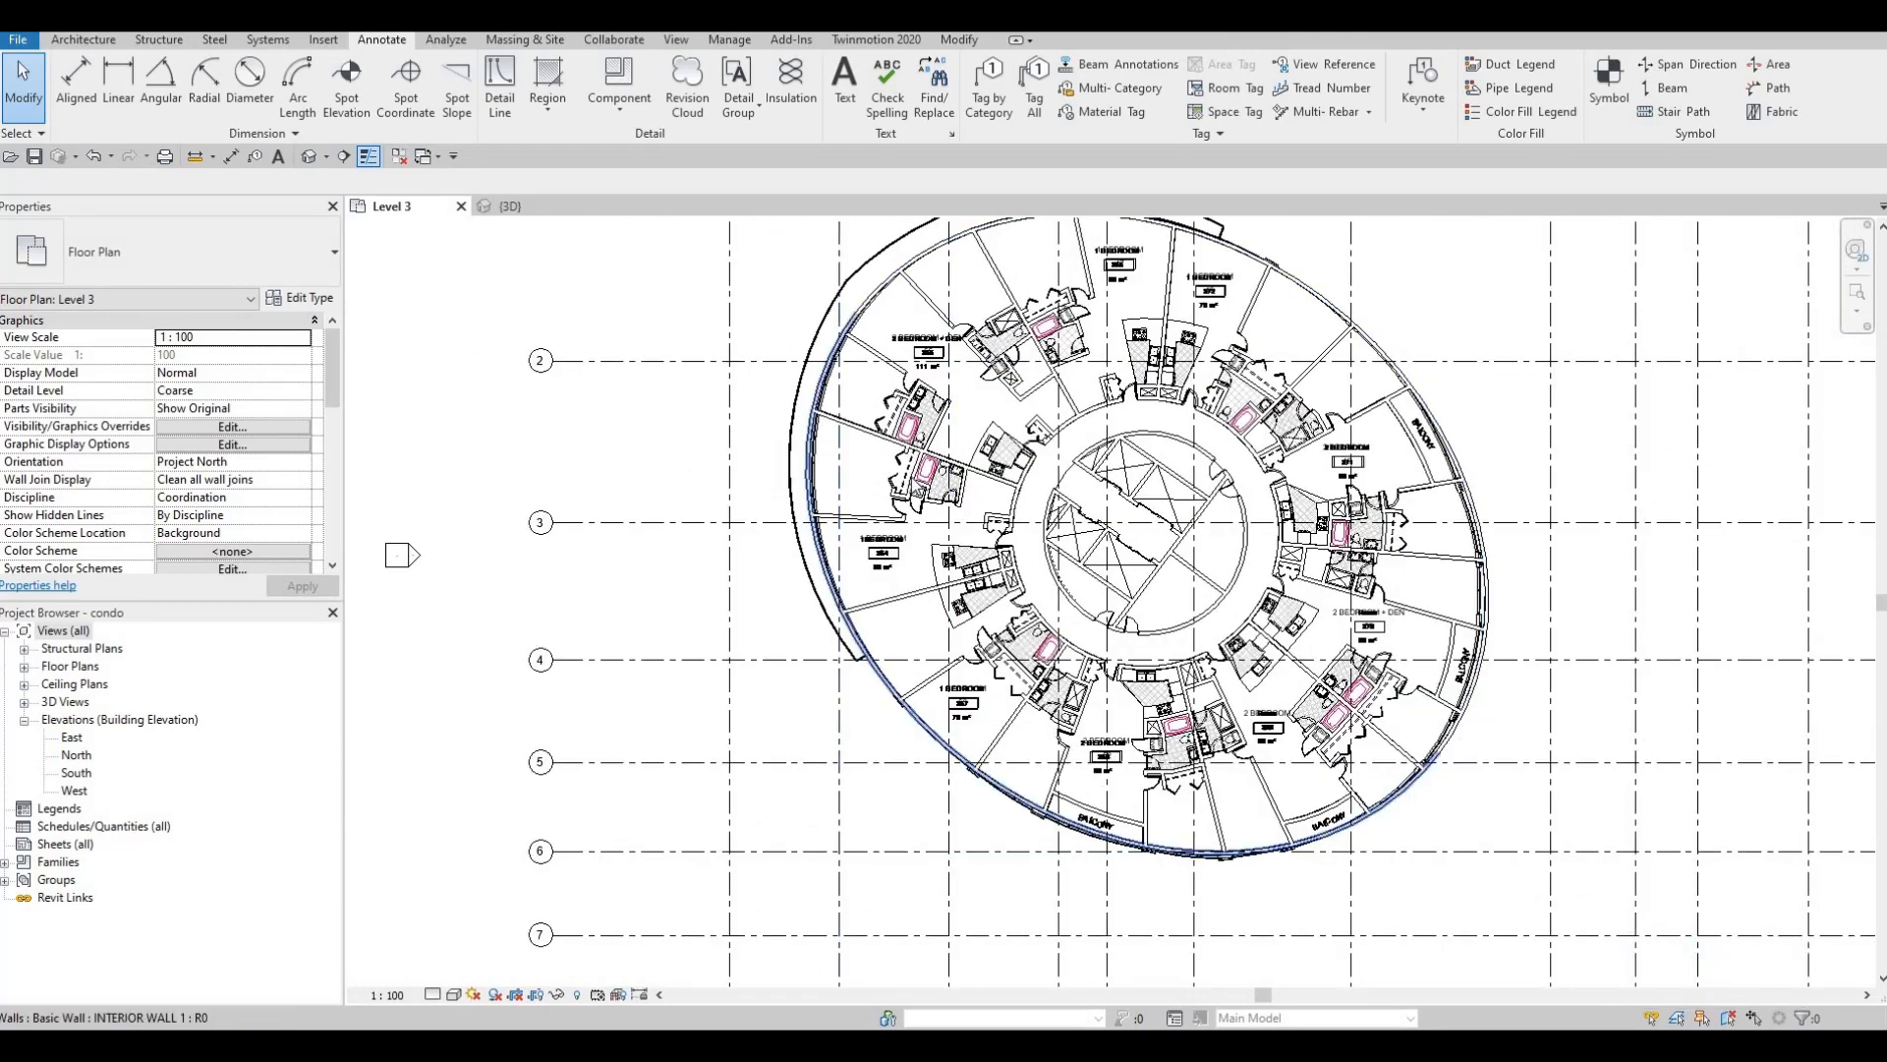
middle_click_drag(910, 498, 910, 566)
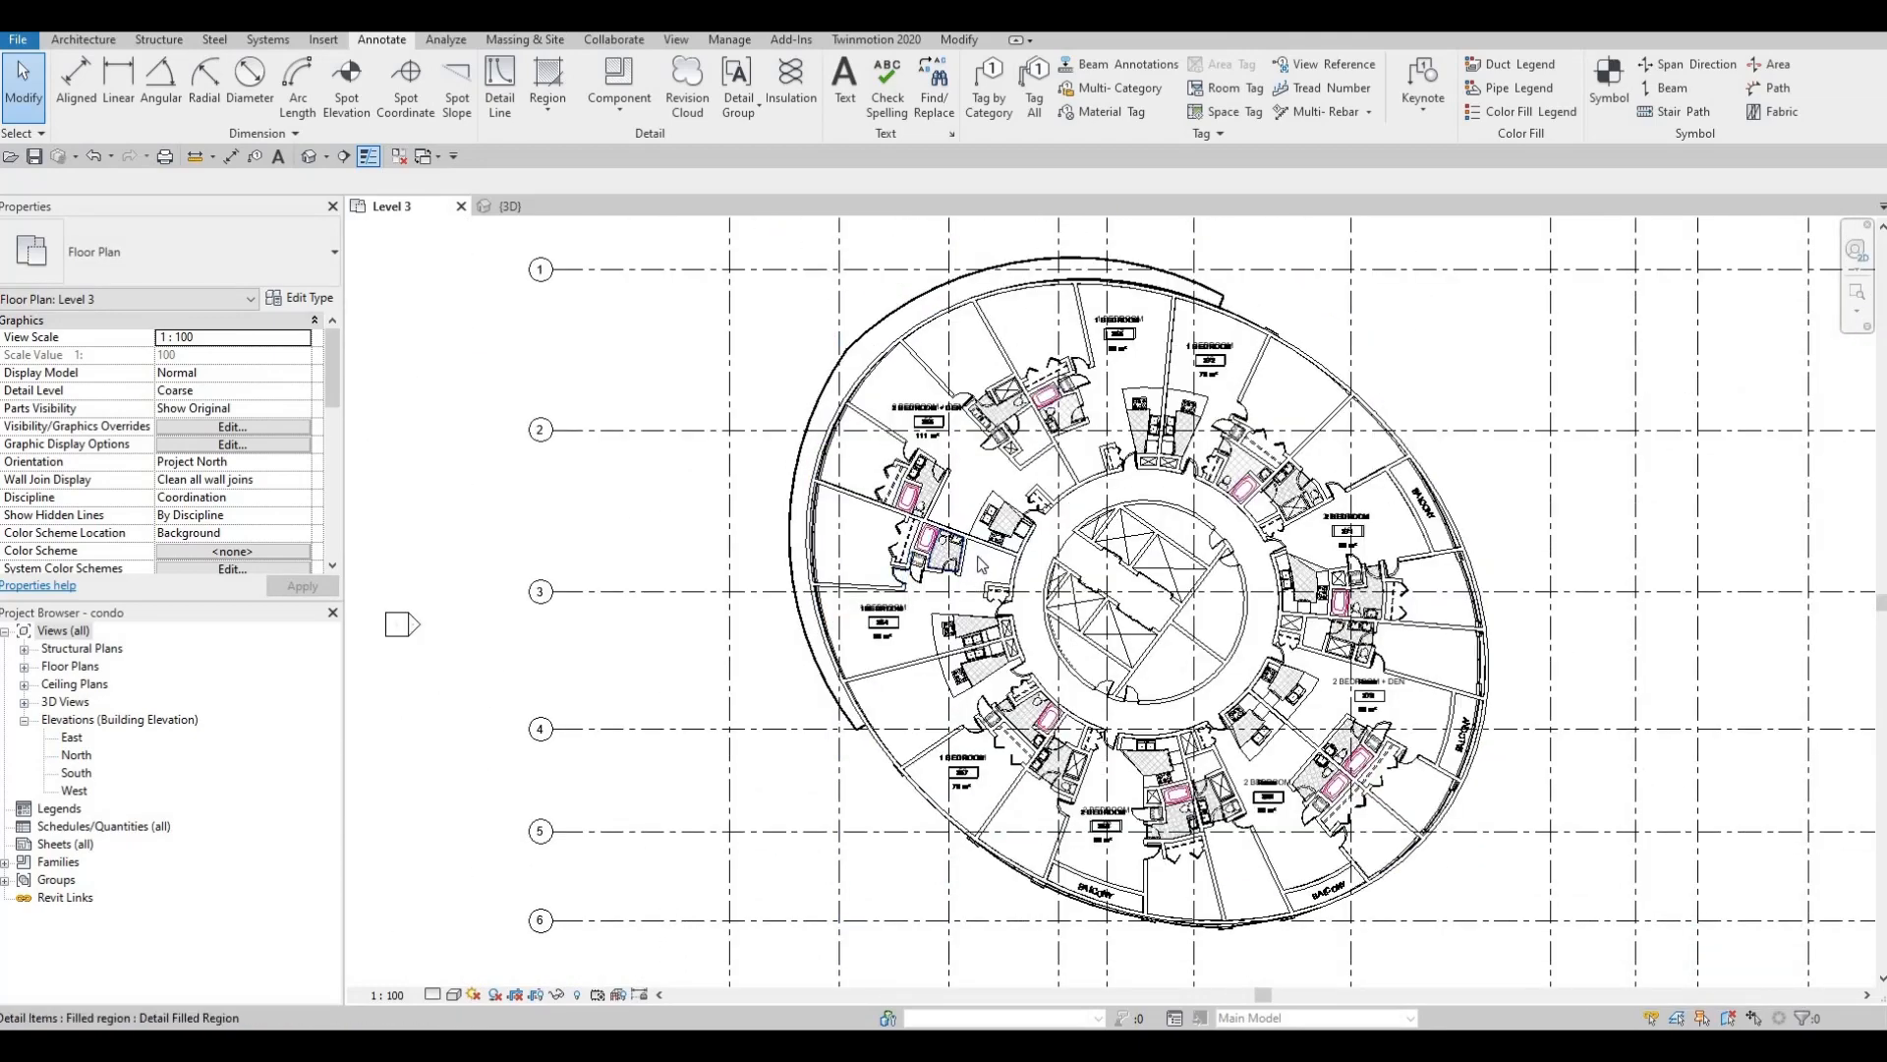
middle_click_drag(878, 237, 864, 286)
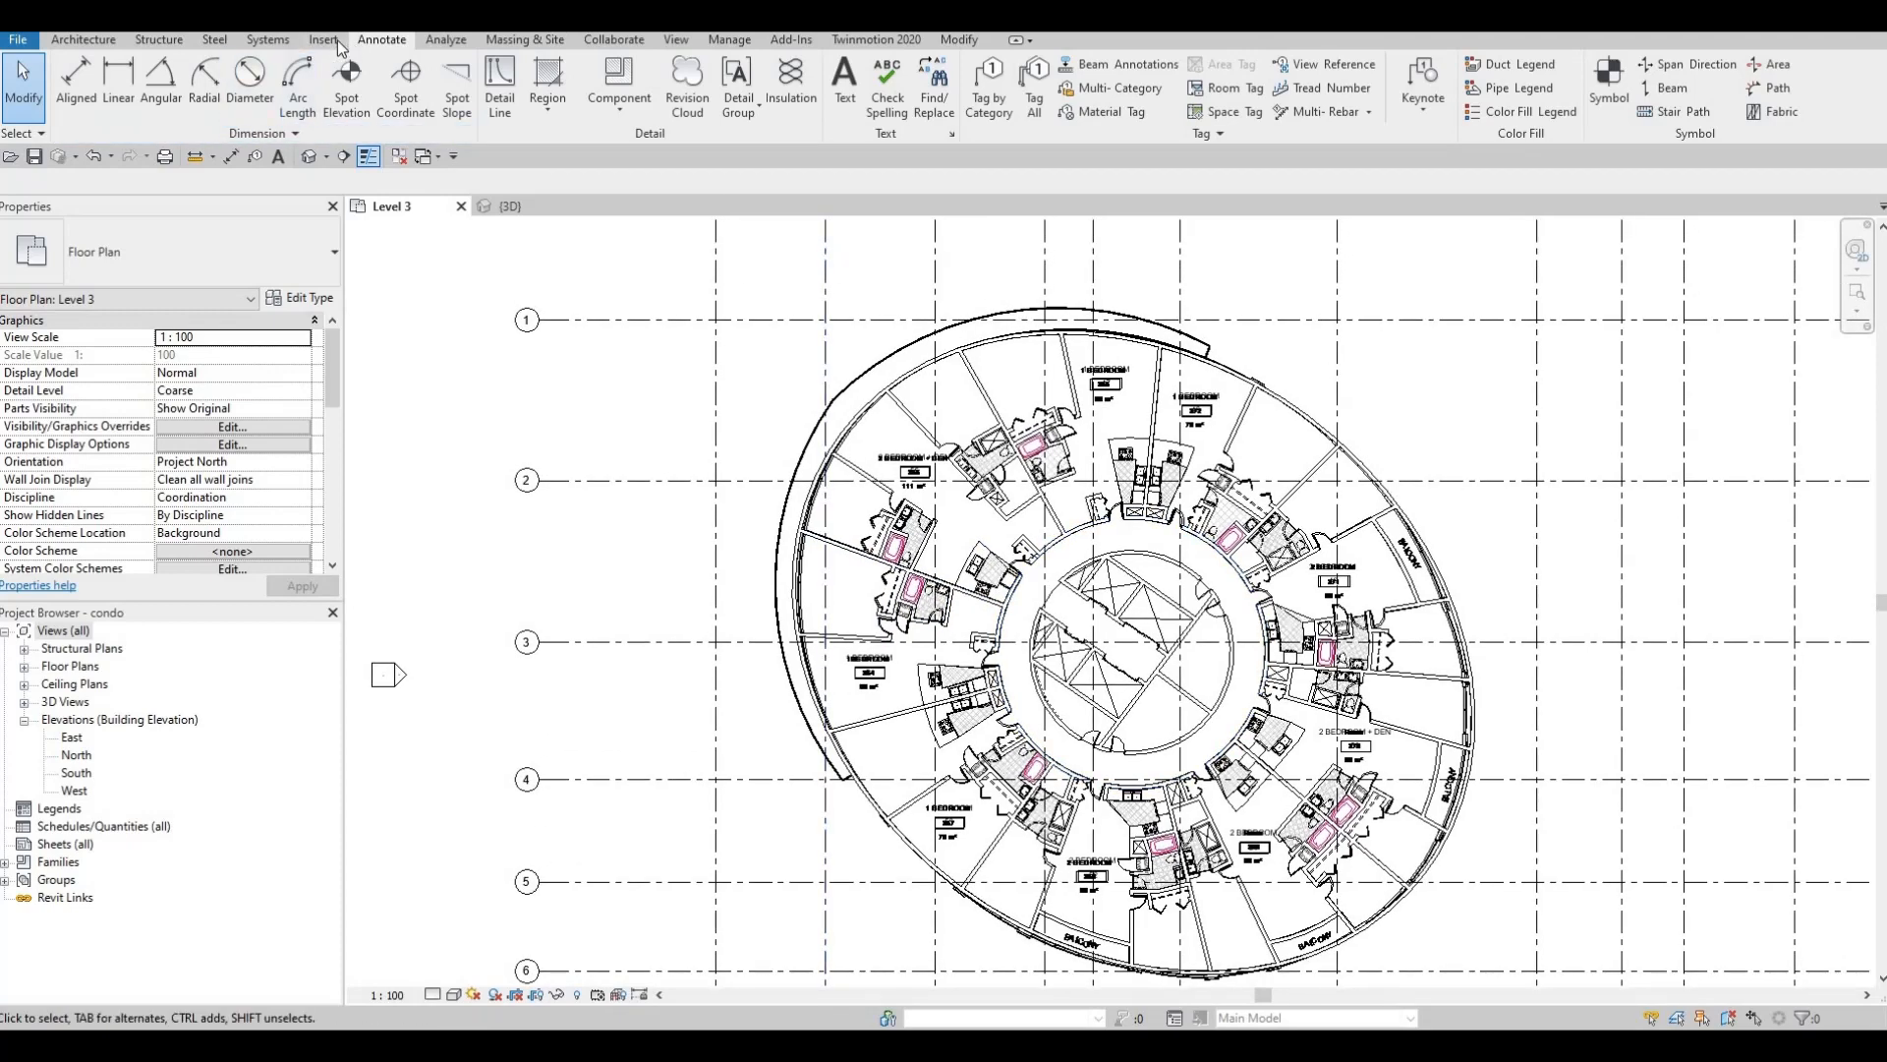
- Start a new floor and duplicate the FLOOR 3 type as FLOOR 4
left_click(111, 44)
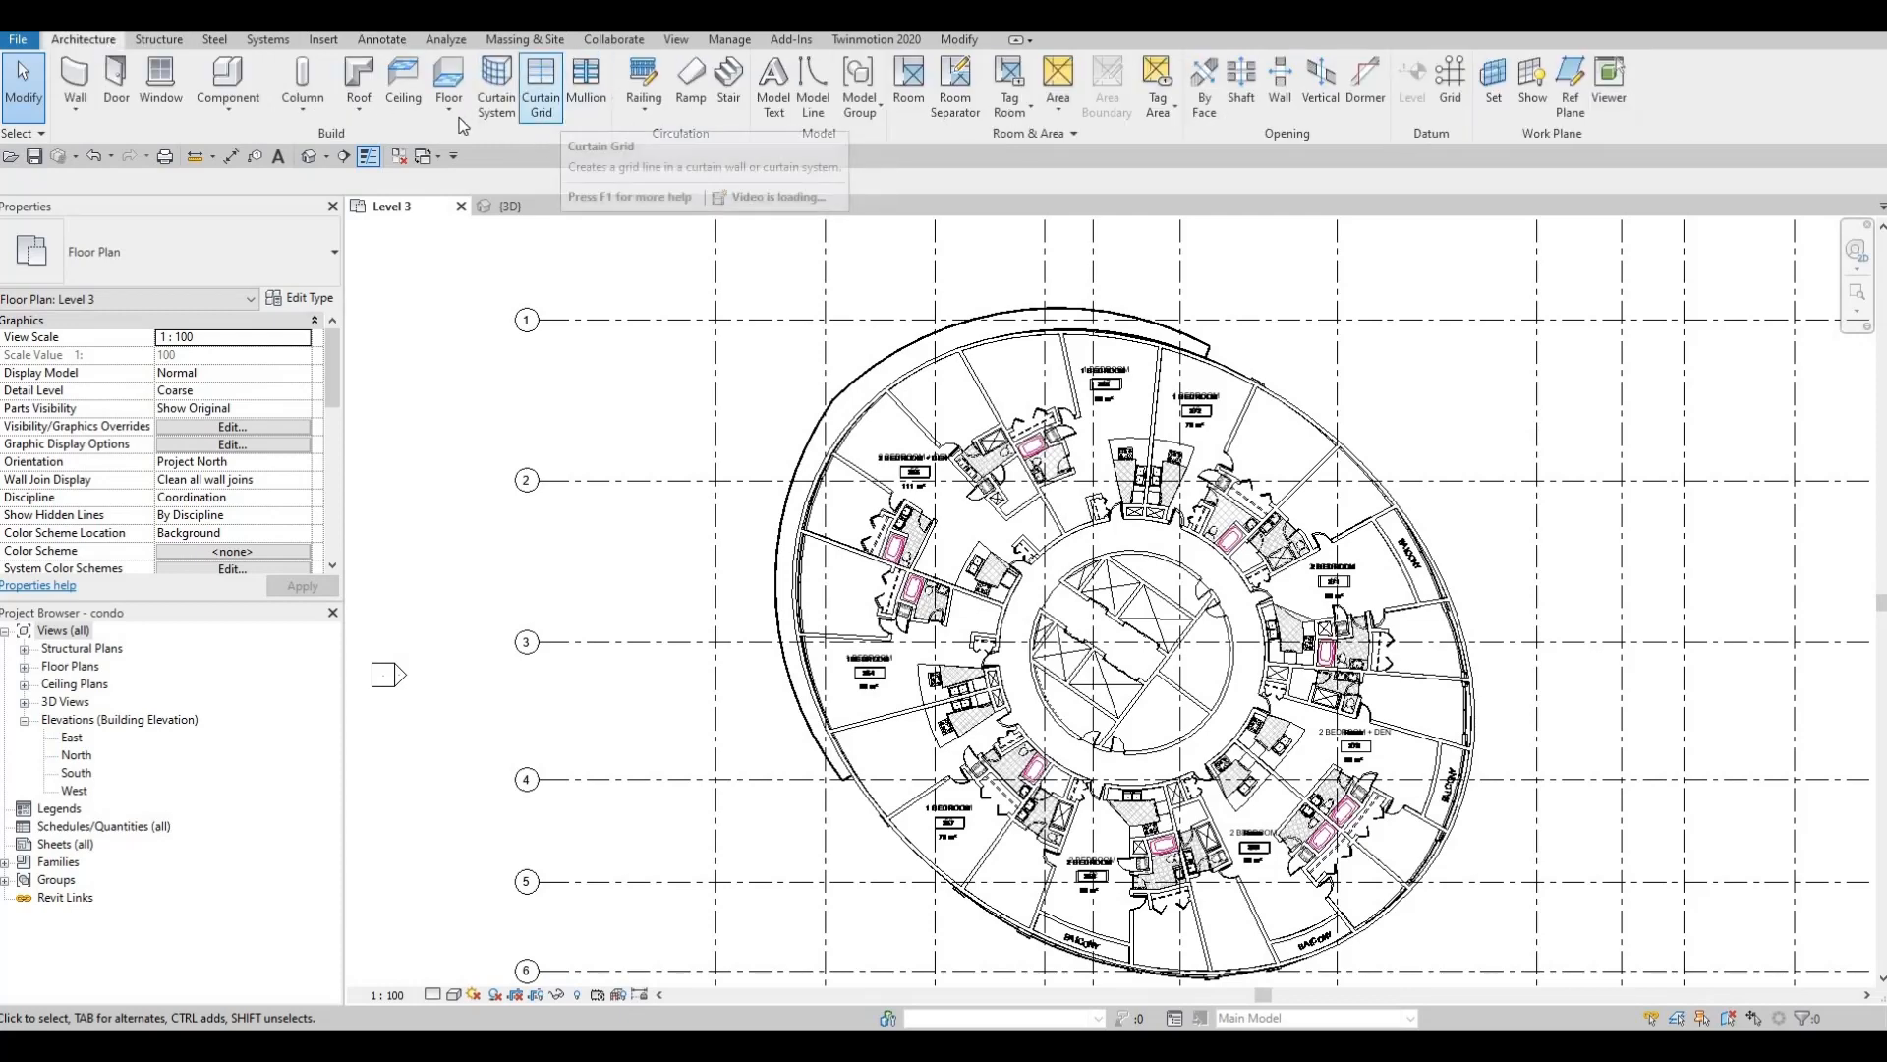
left_click(301, 300)
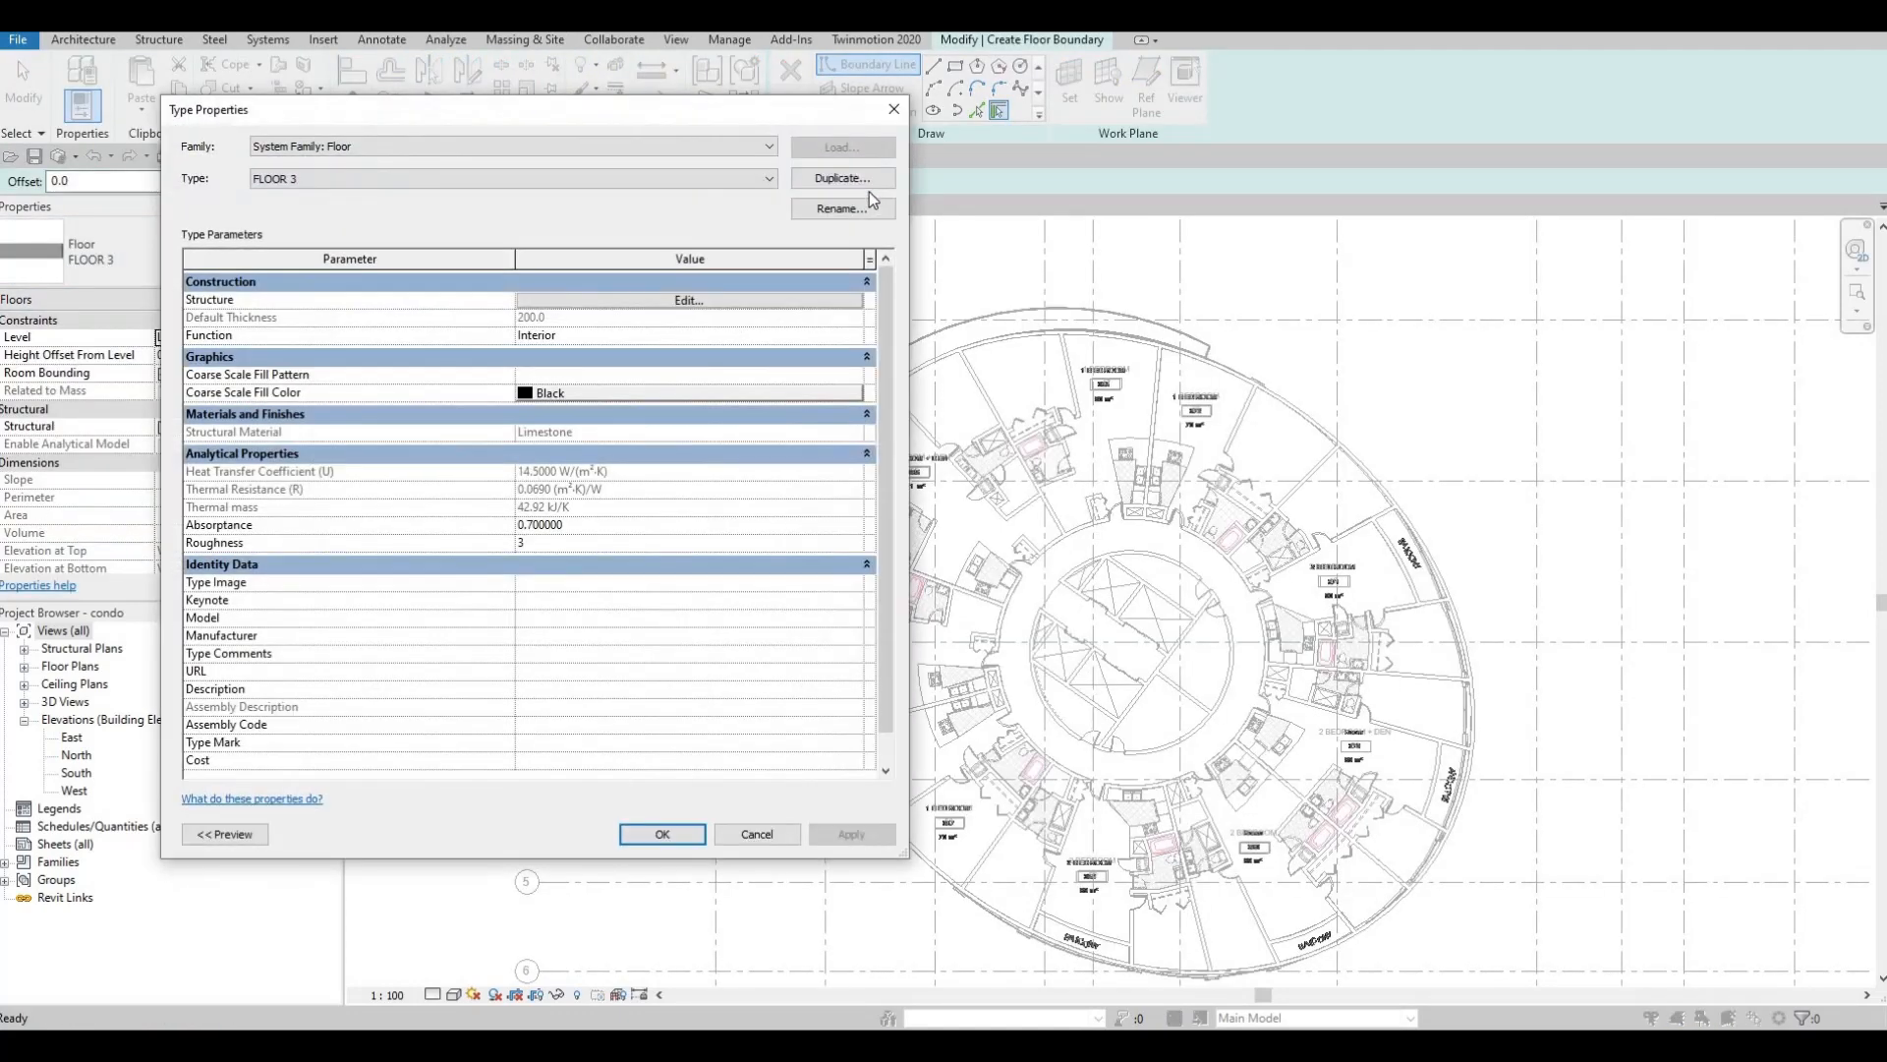
left_click(855, 183)
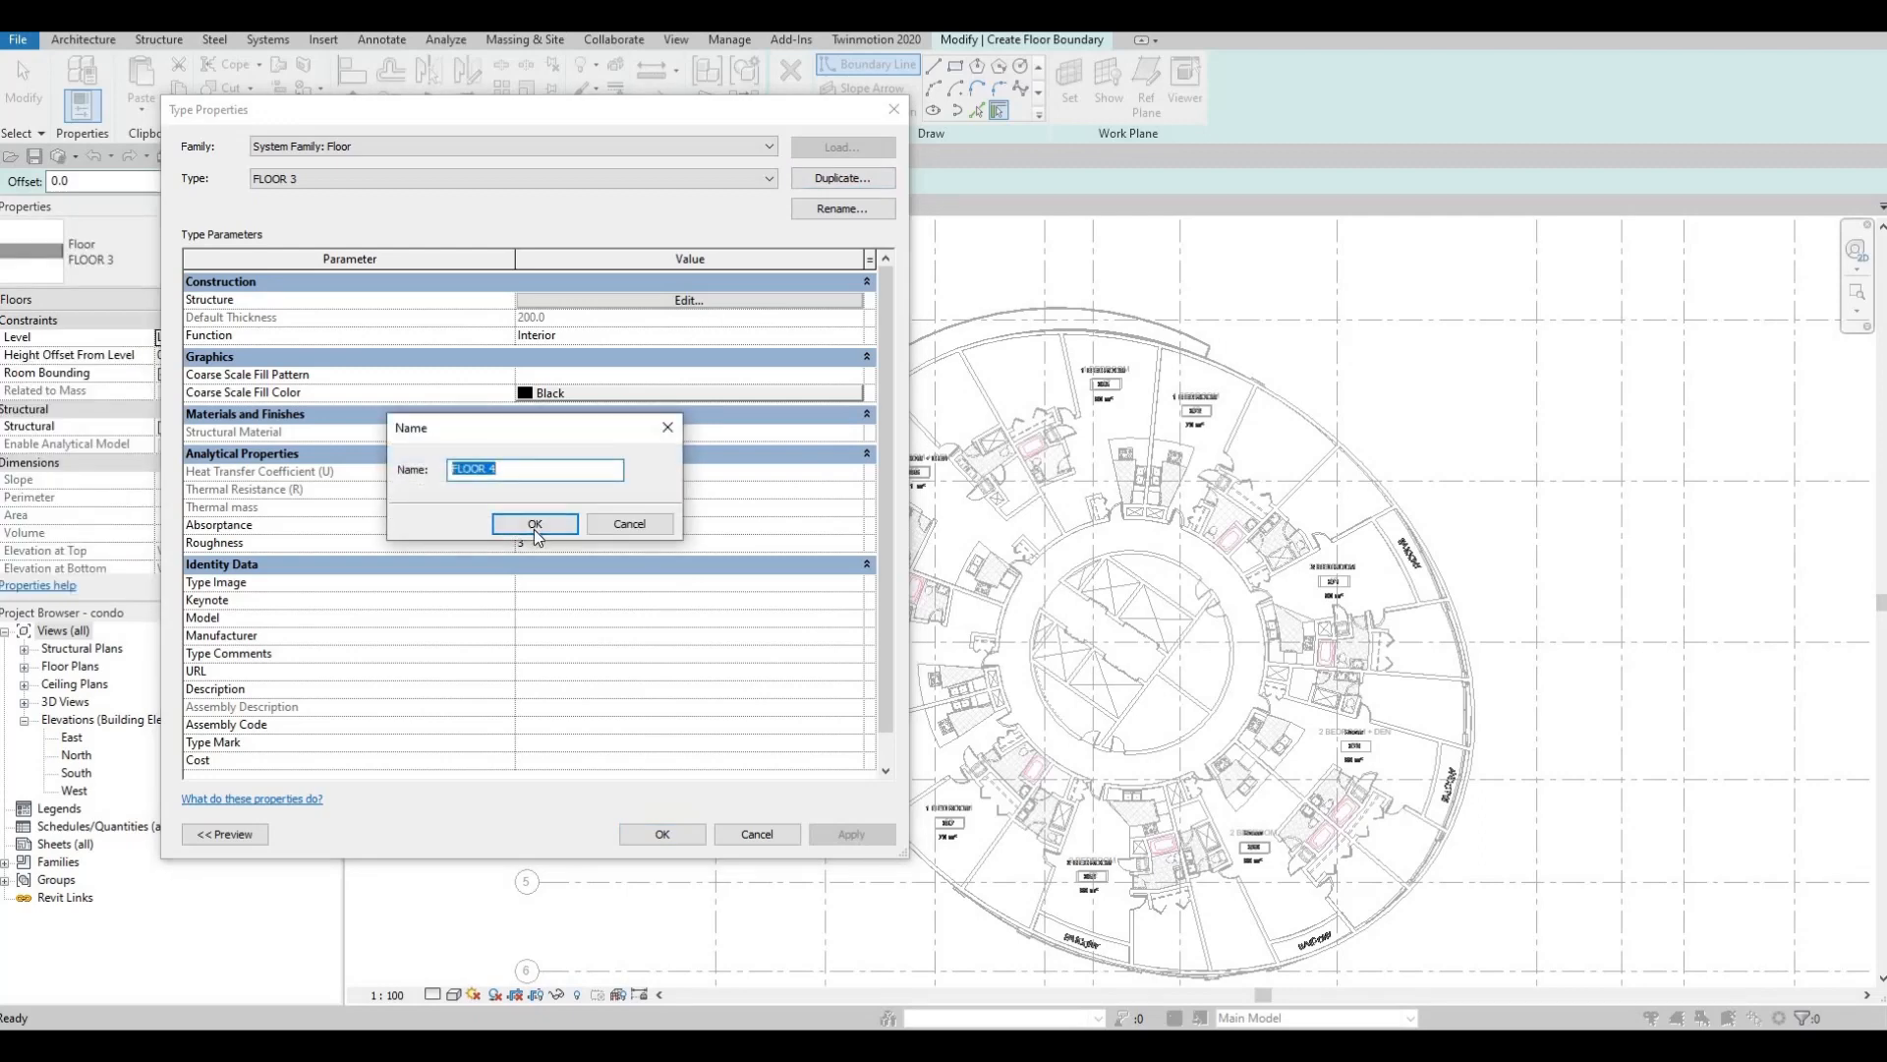
key("Return")
left_click(664, 831)
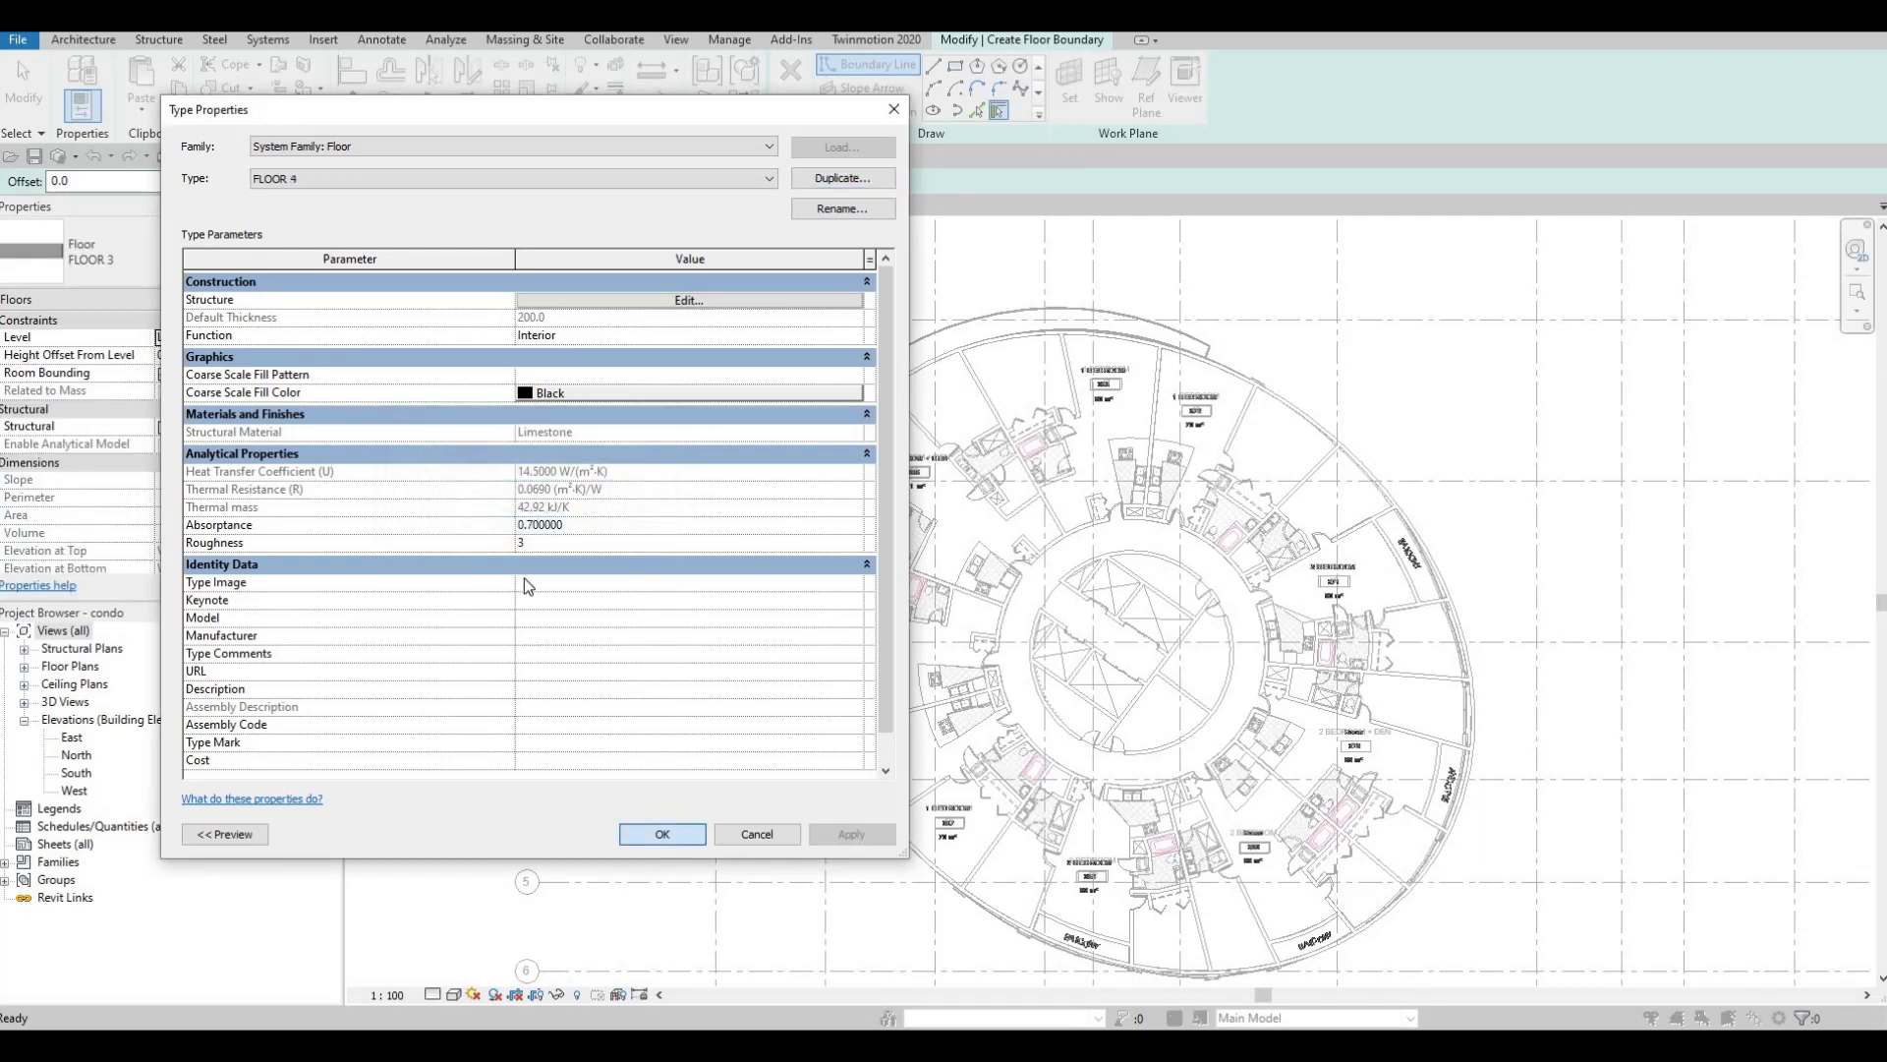
- Set the material of the FLOOR 4 structure layer to Gypsum Wall Board (1) and apply the type
left_click(298, 298)
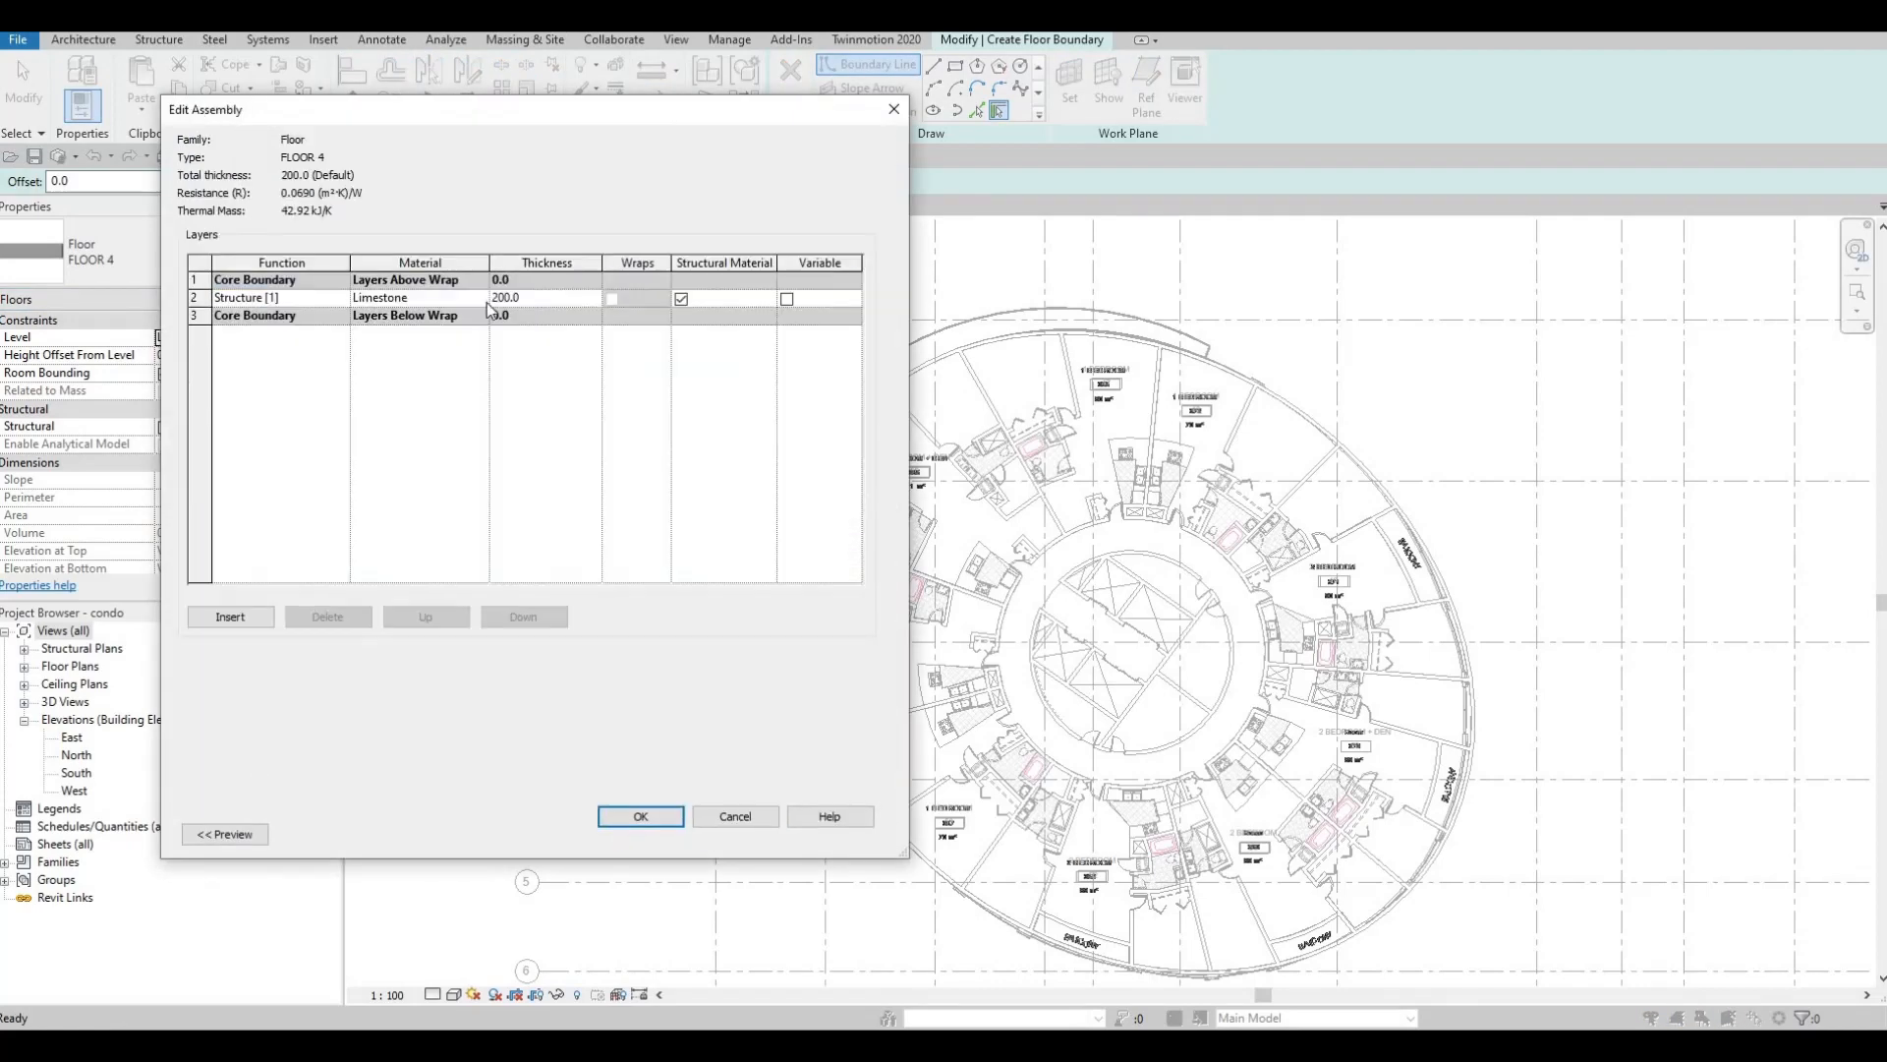
left_click(481, 298)
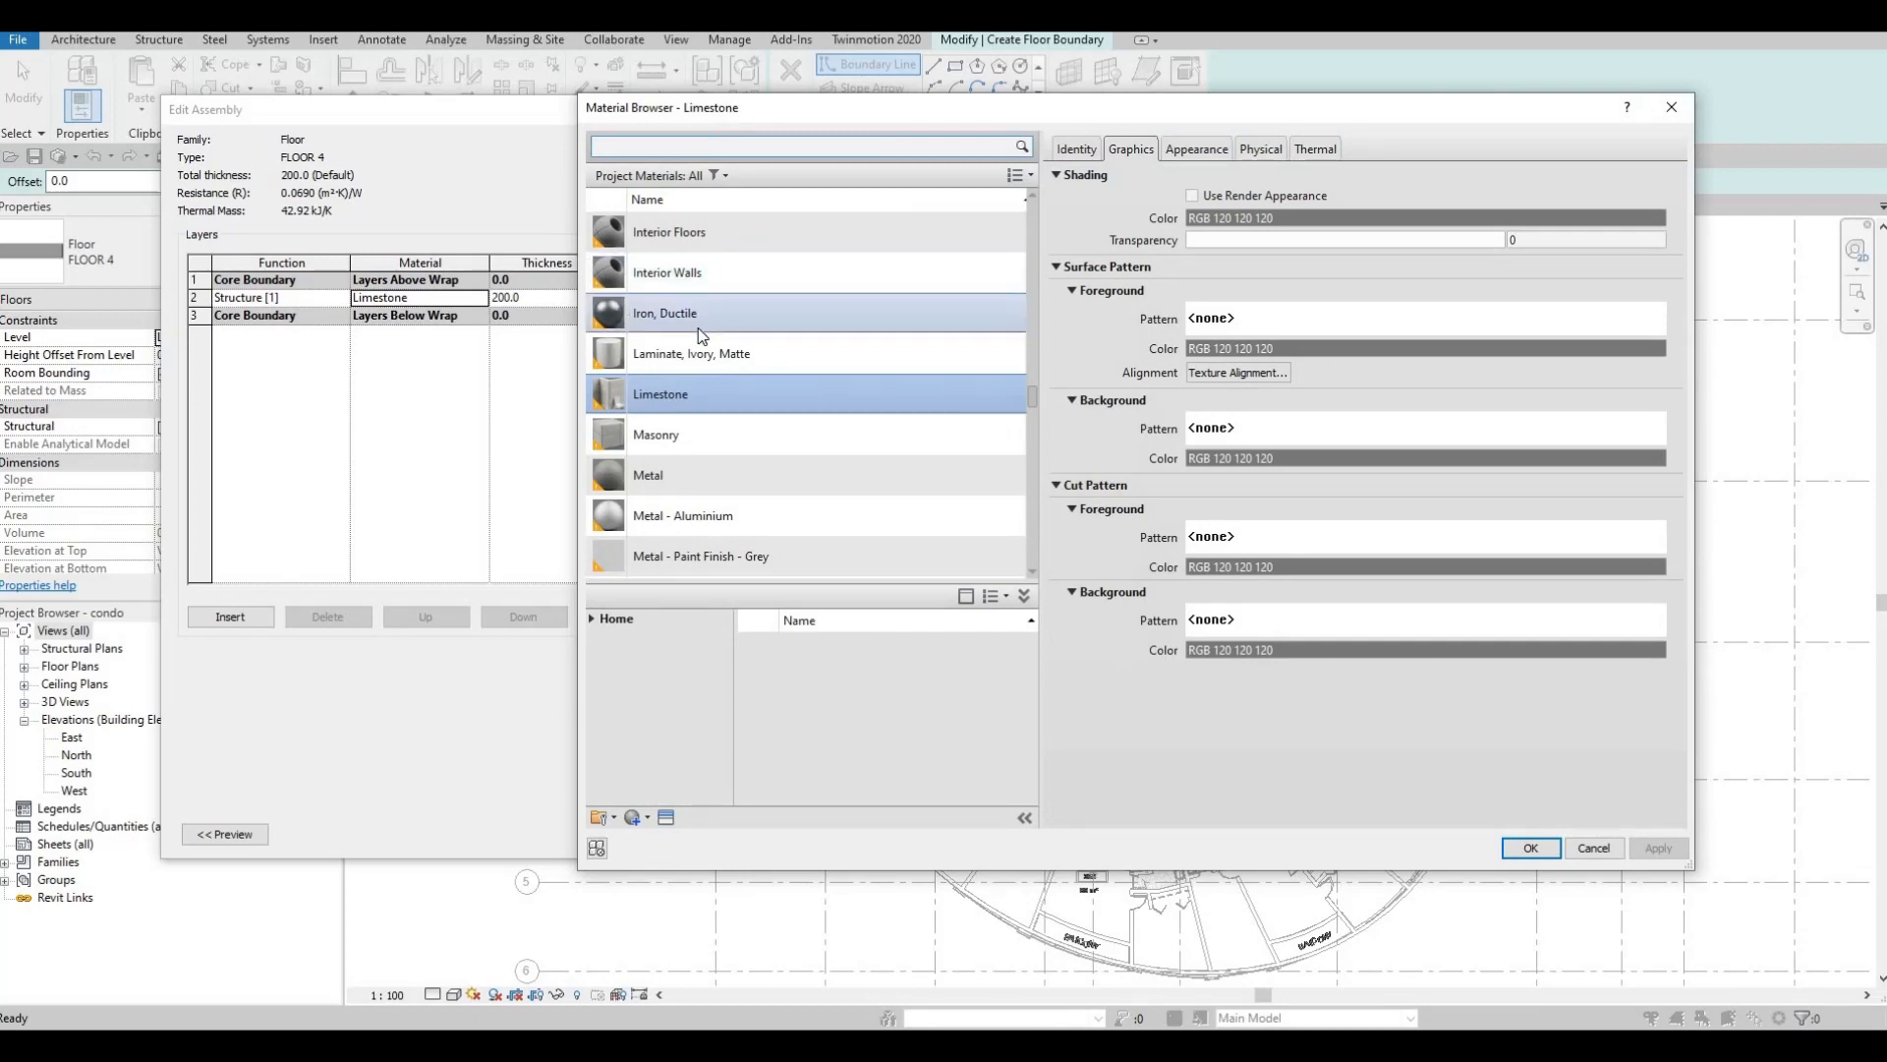
scroll(698, 334, "up", 2)
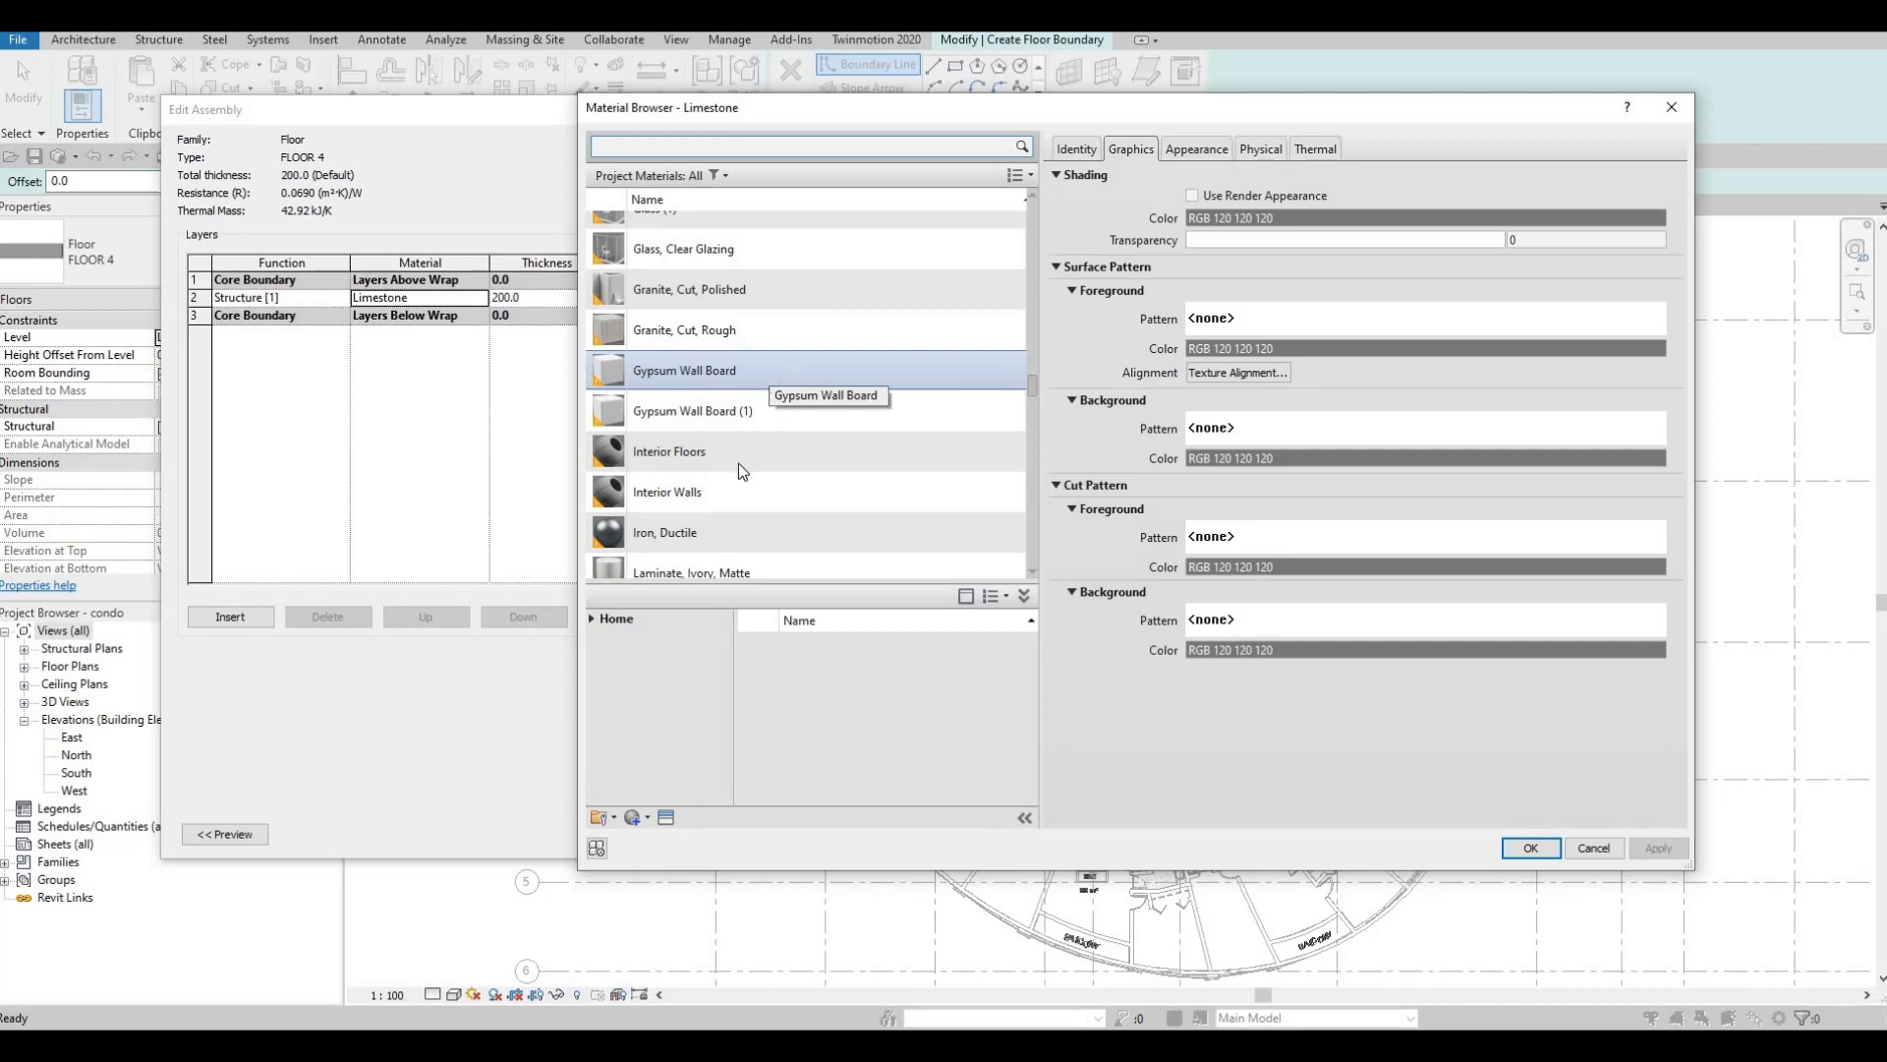
scroll(734, 469, "down", 1)
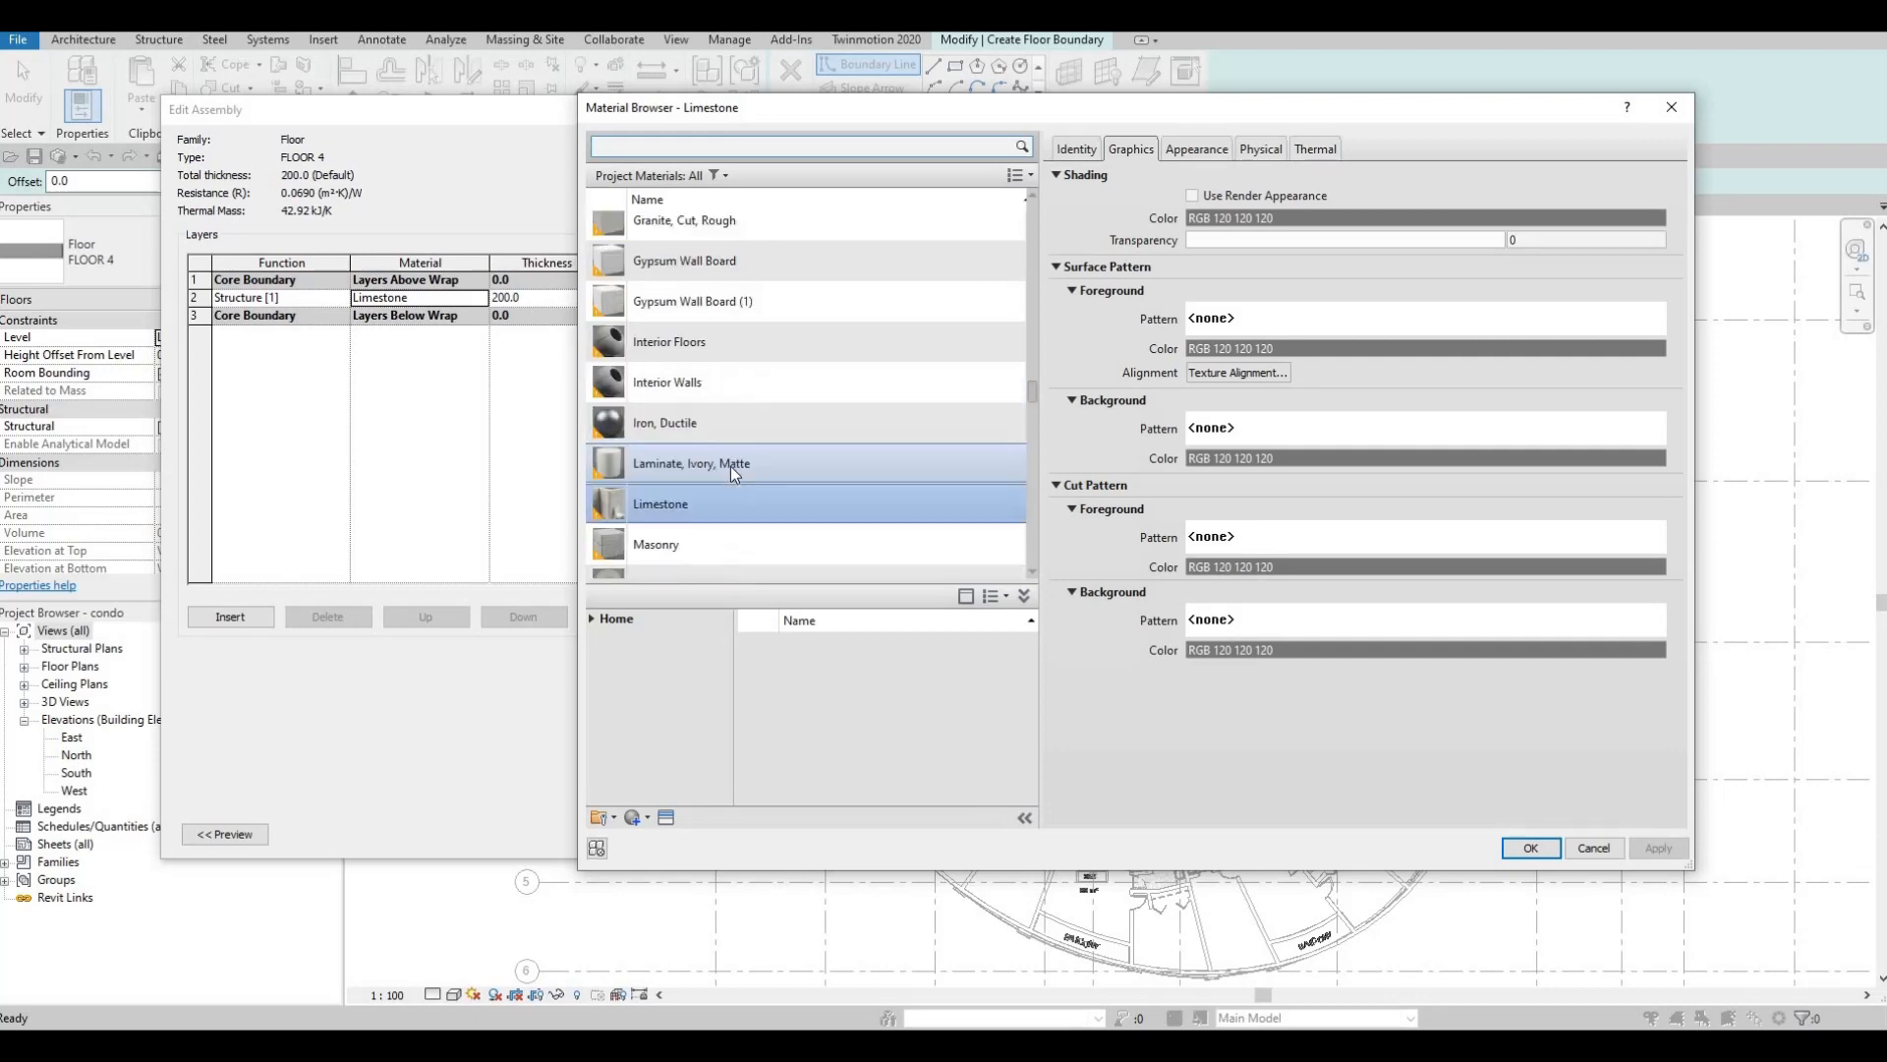
scroll(729, 387, "up", 1)
left_click(720, 377)
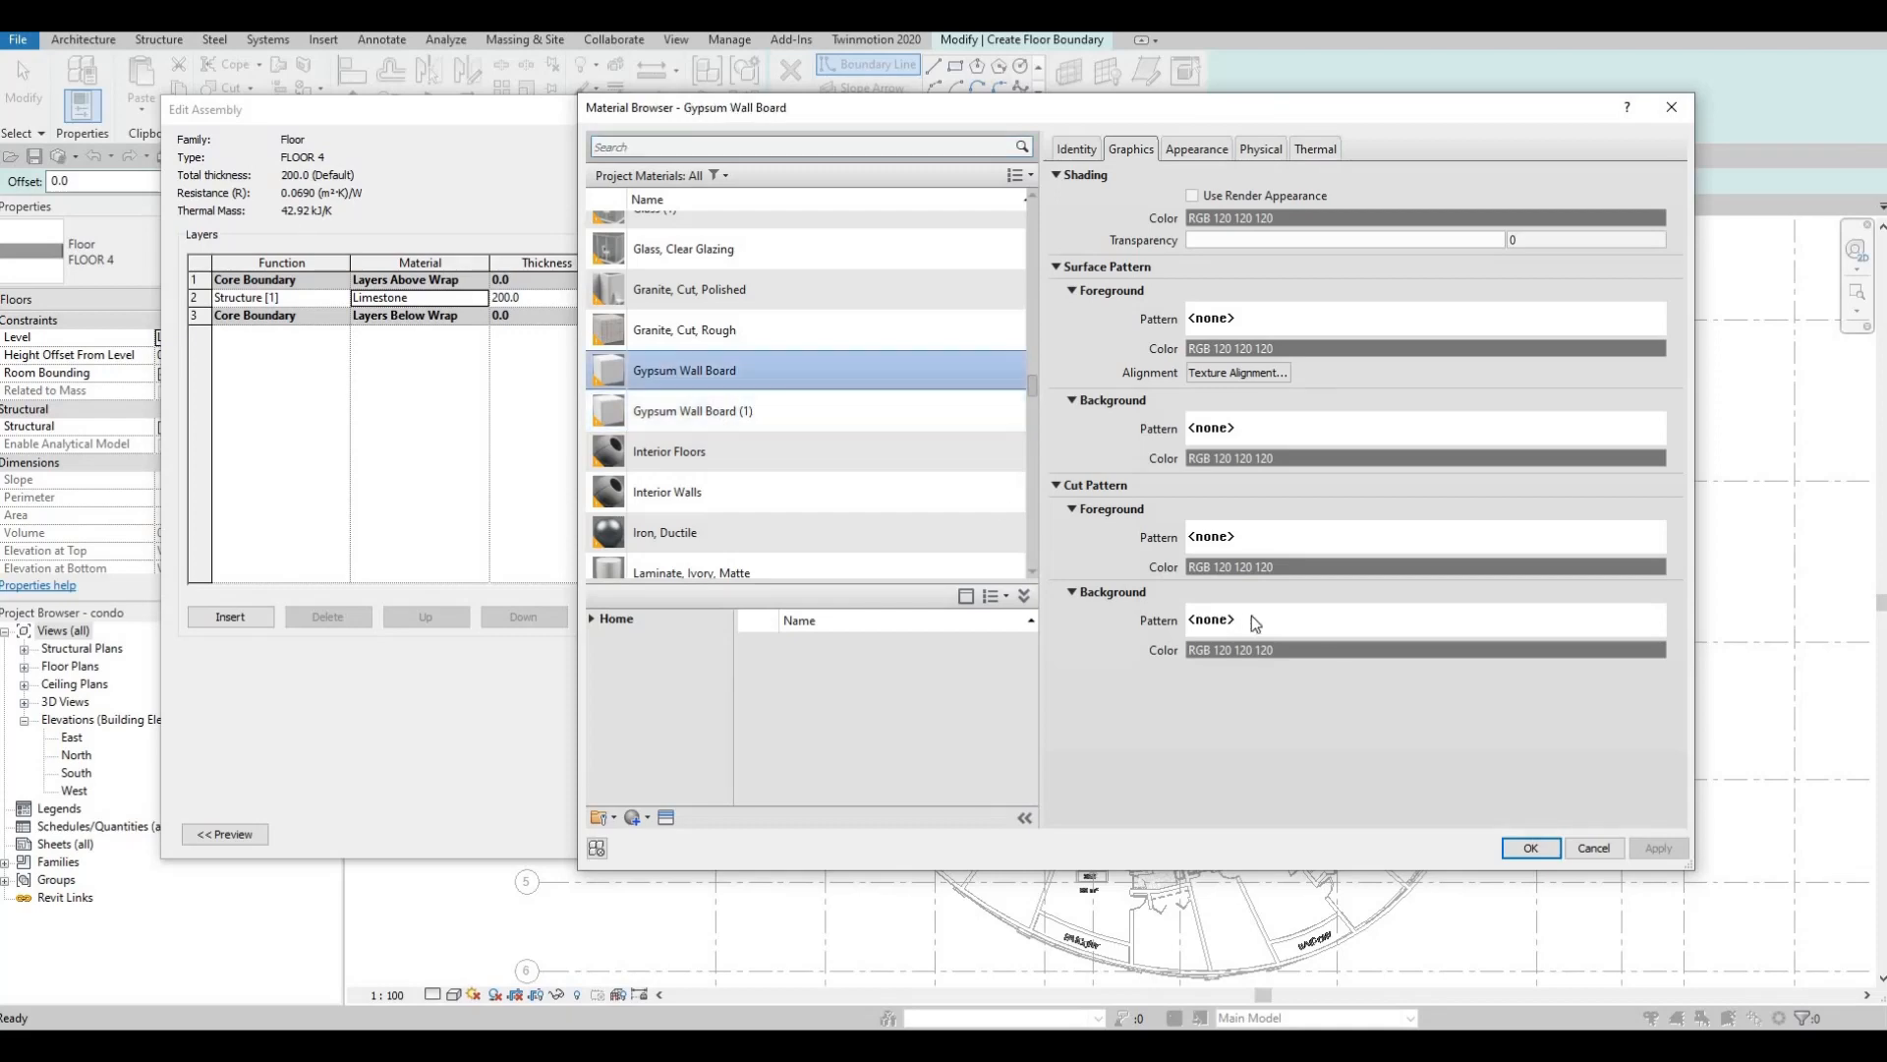
left_click(847, 451)
left_click(848, 411)
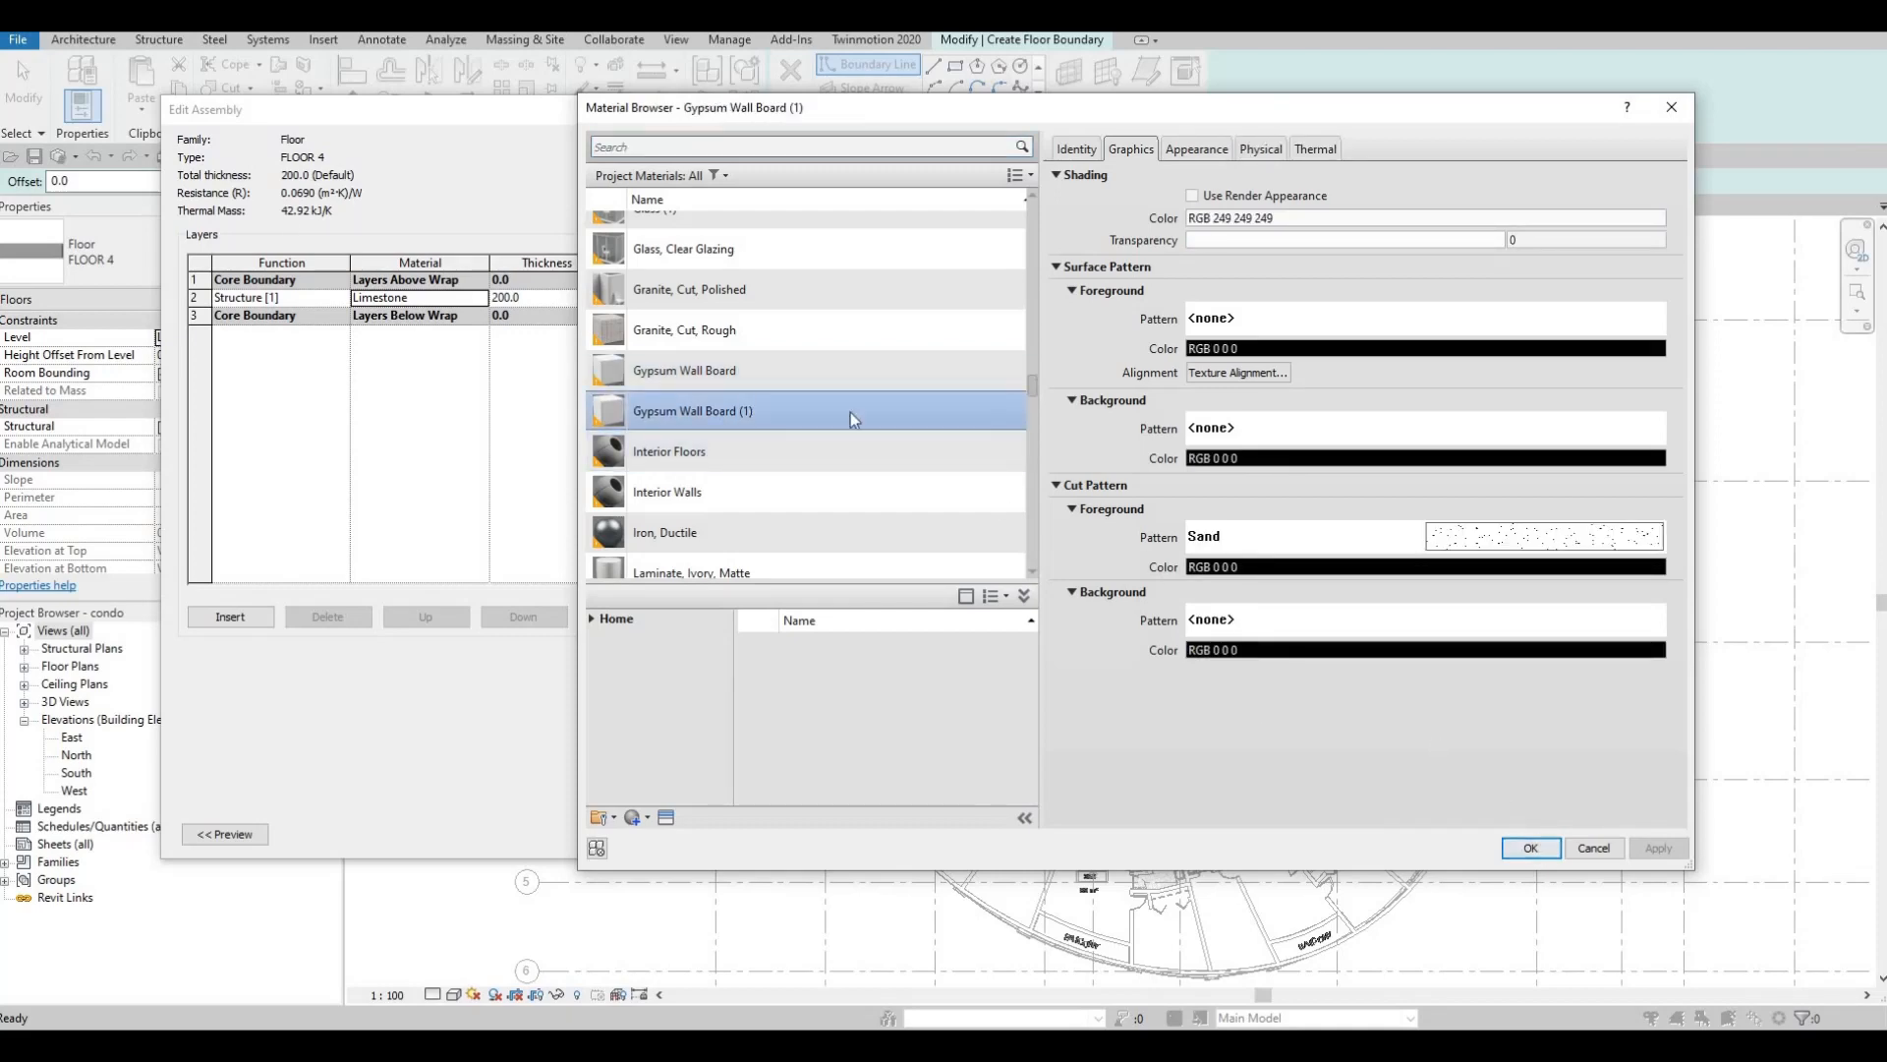
double_click(851, 411)
key("Return")
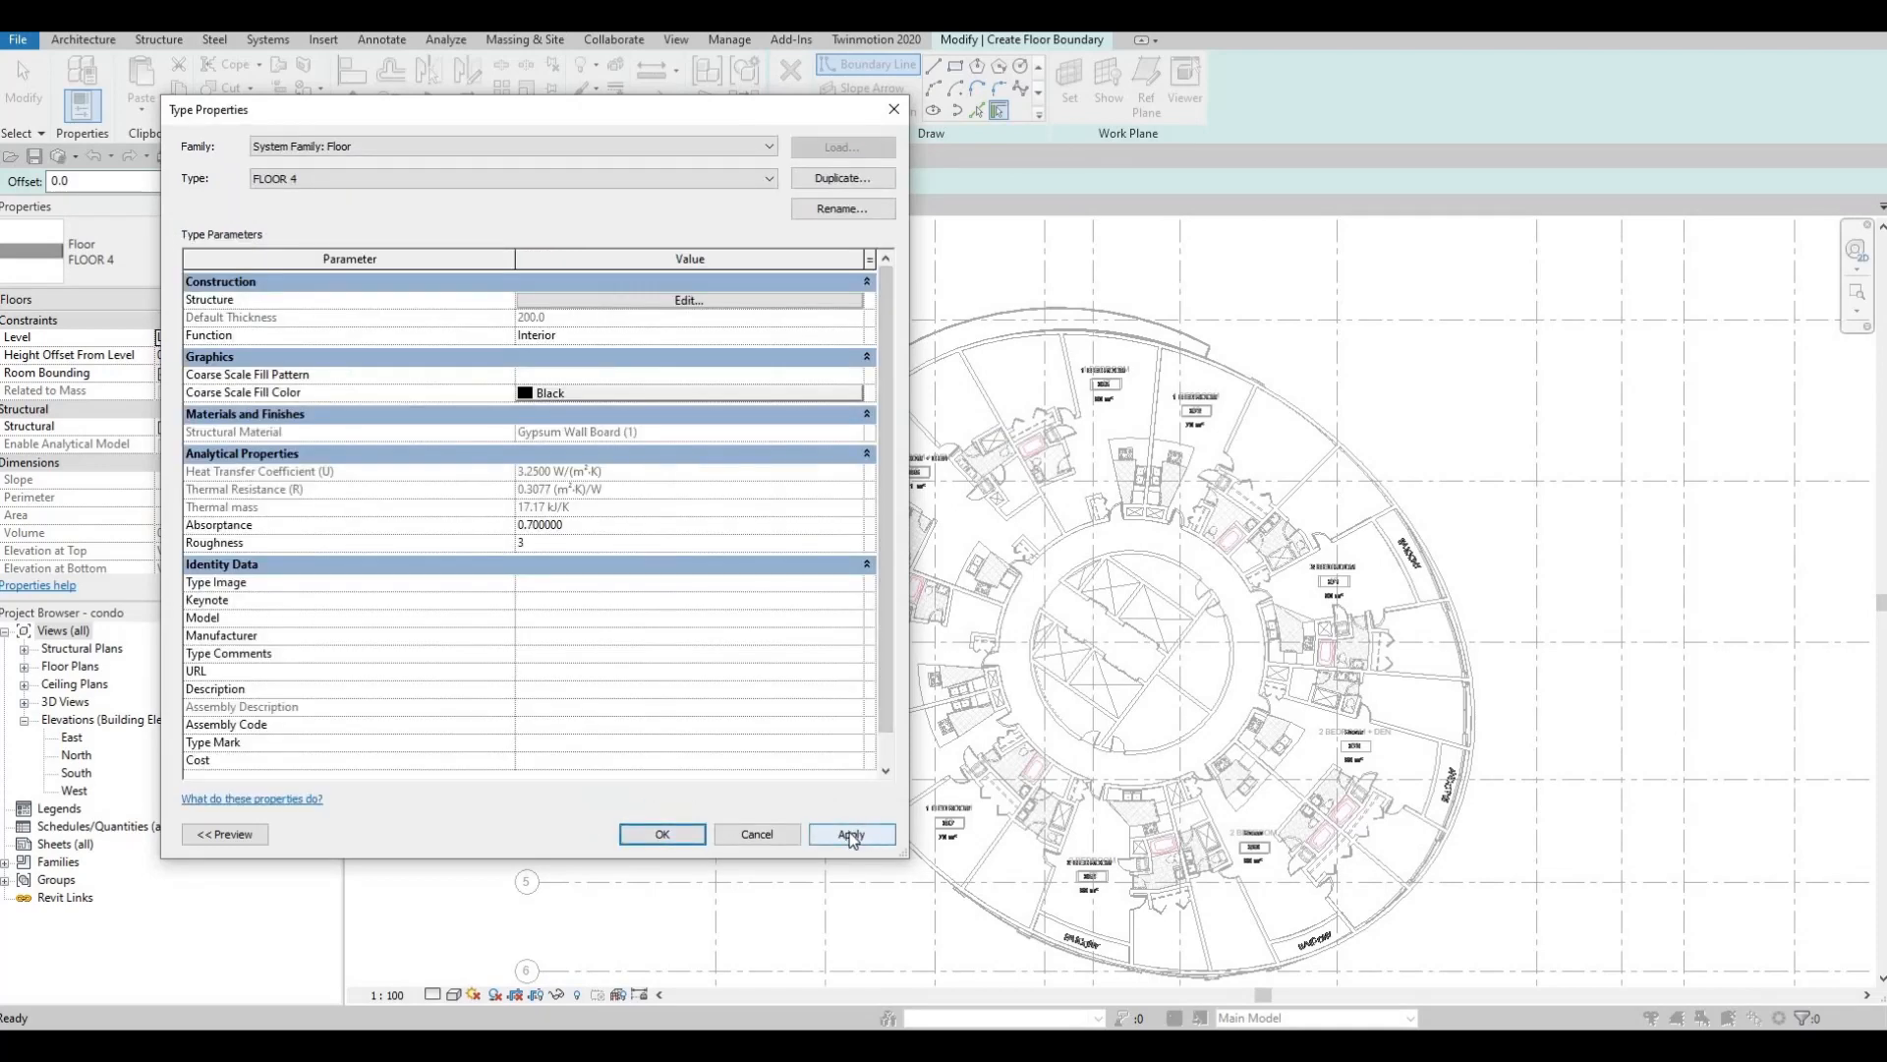
left_click(662, 835)
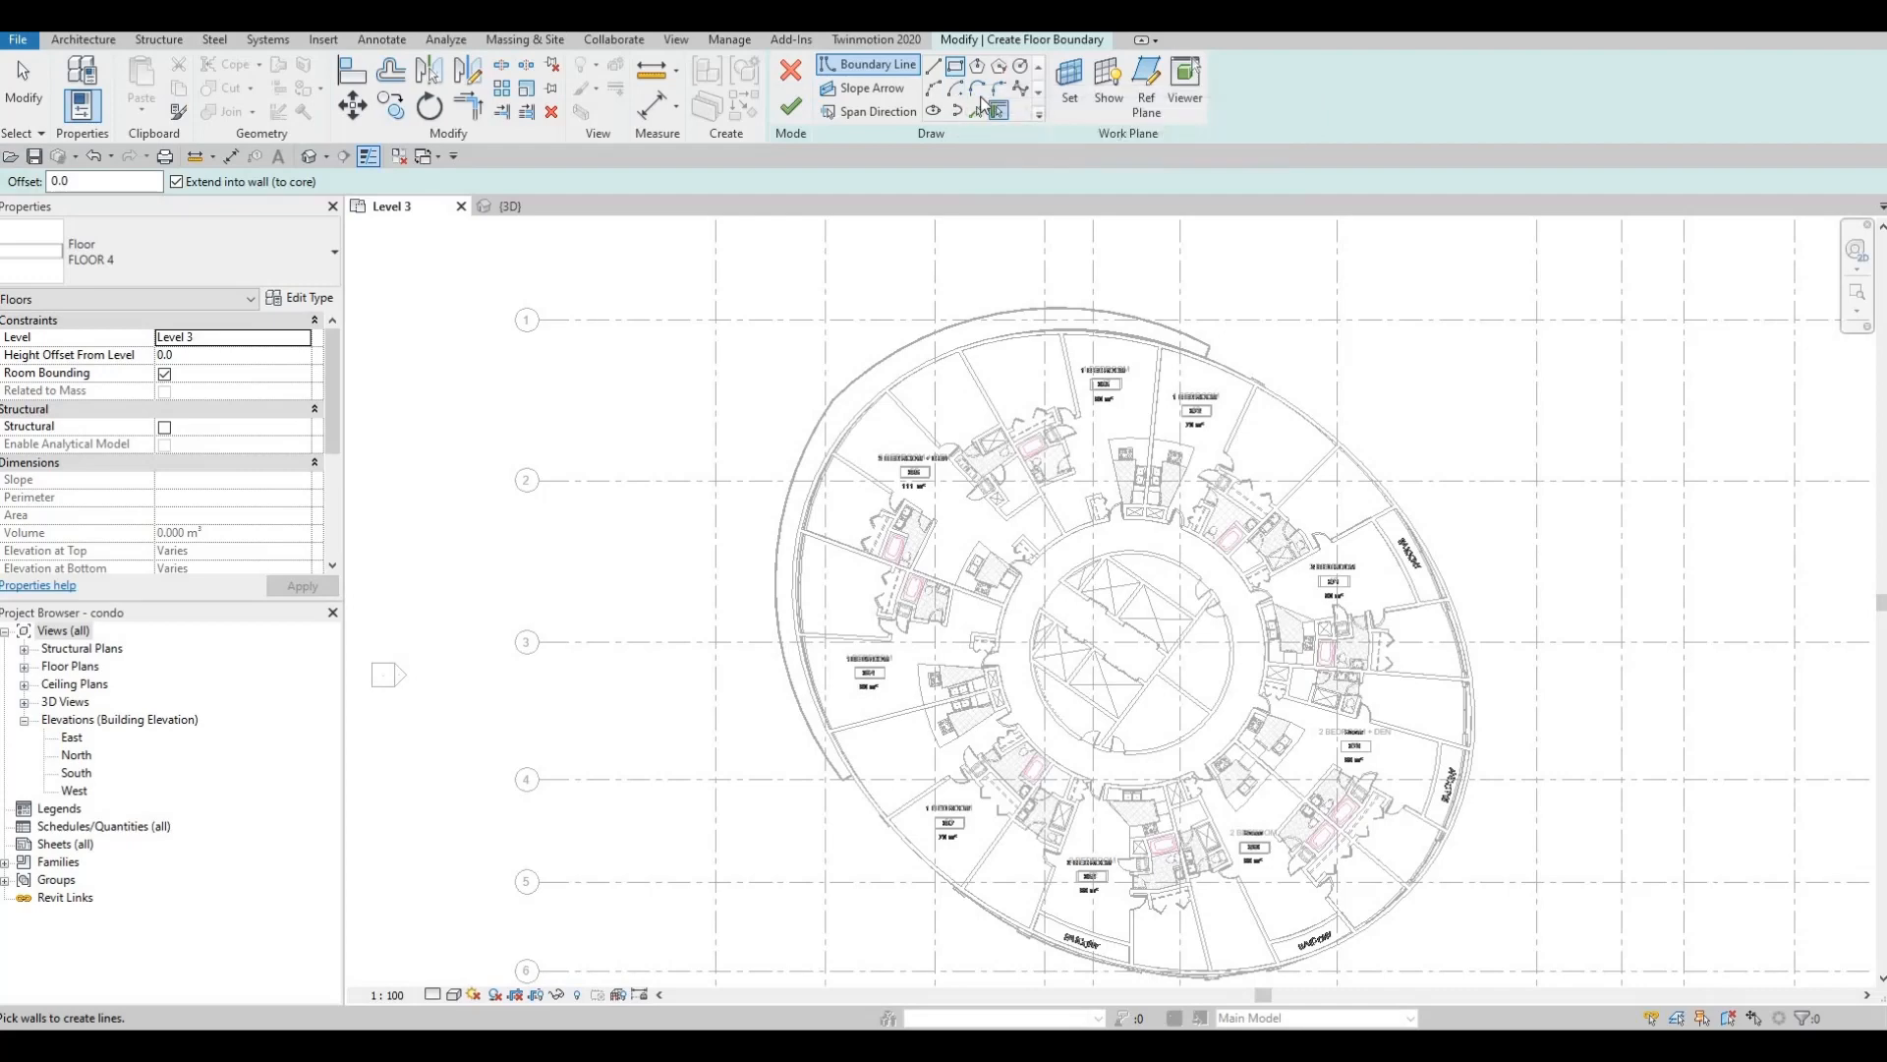
- Create the floor boundary by picking the line of the building's curved exterior wall around the oval plan
left_click(977, 110)
scroll(1074, 337, "up", 5)
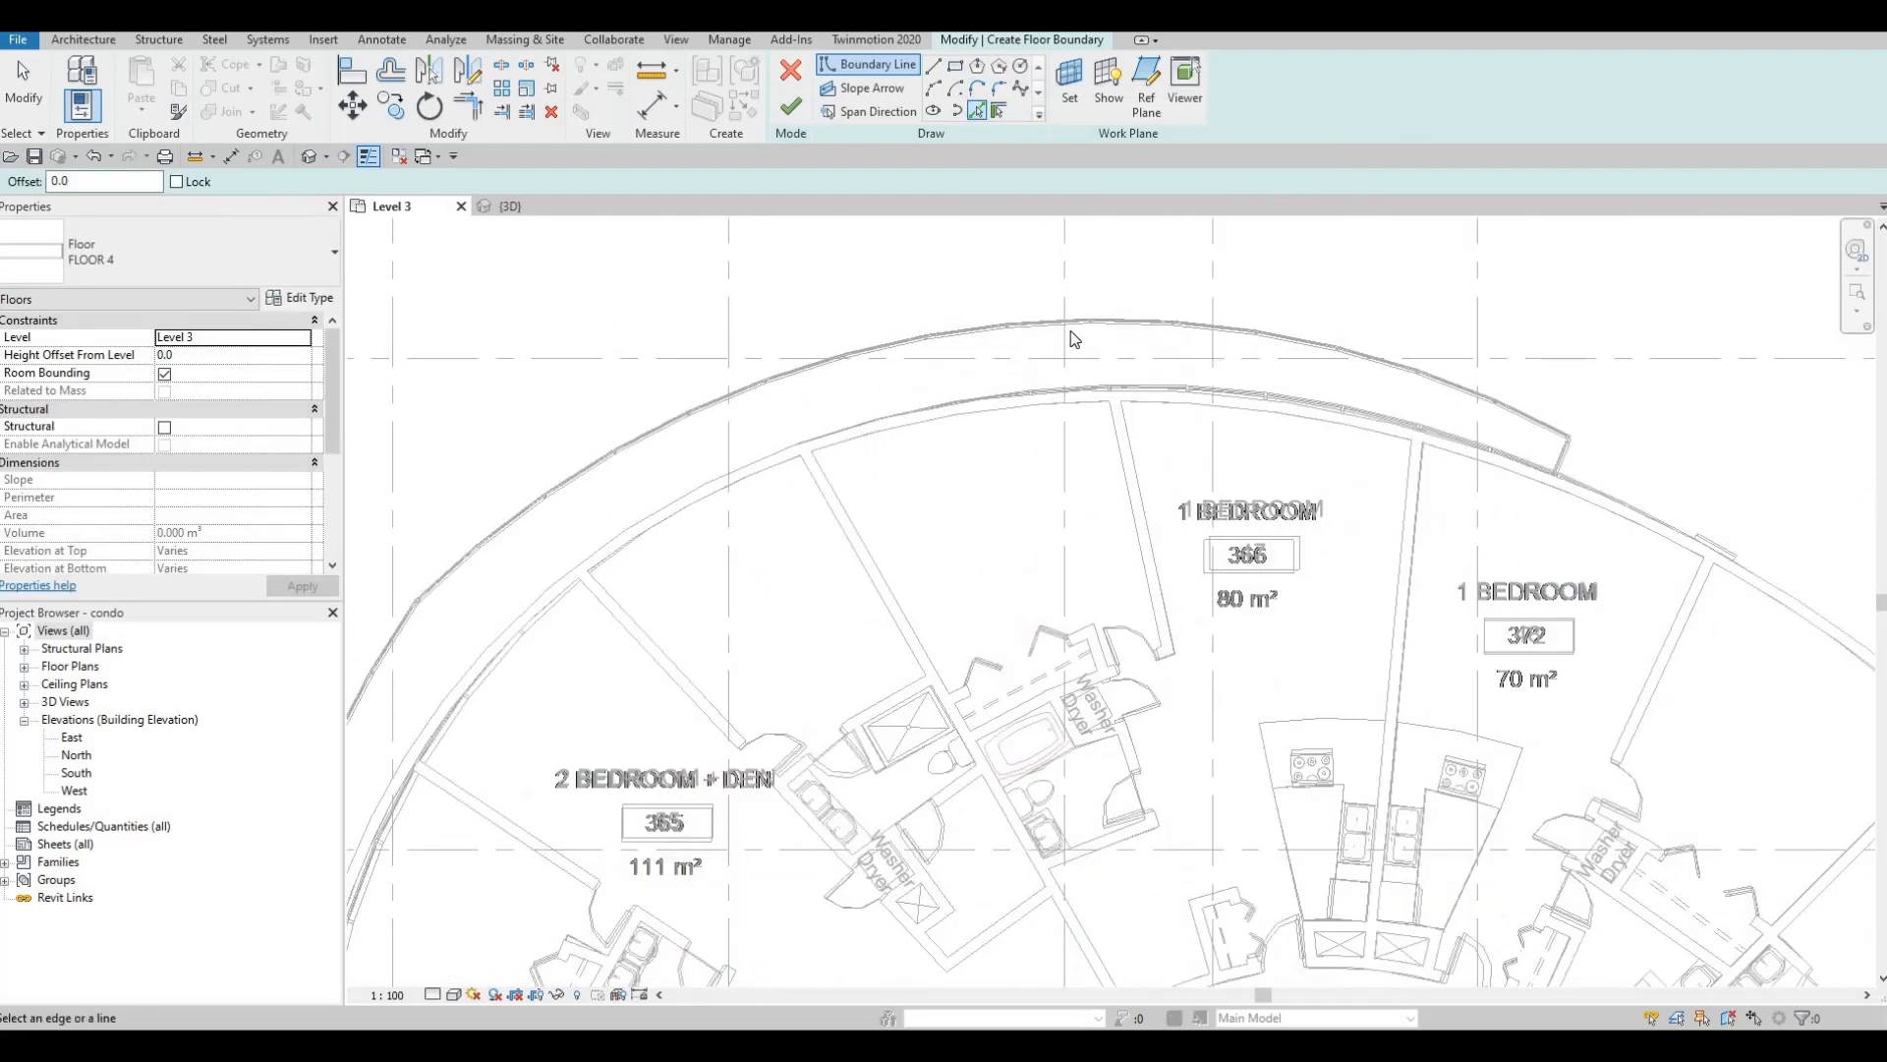
scroll(1070, 345, "up", 3)
scroll(1200, 367, "down", 3)
scroll(1380, 407, "down", 1)
middle_click_drag(1495, 421, 1315, 331)
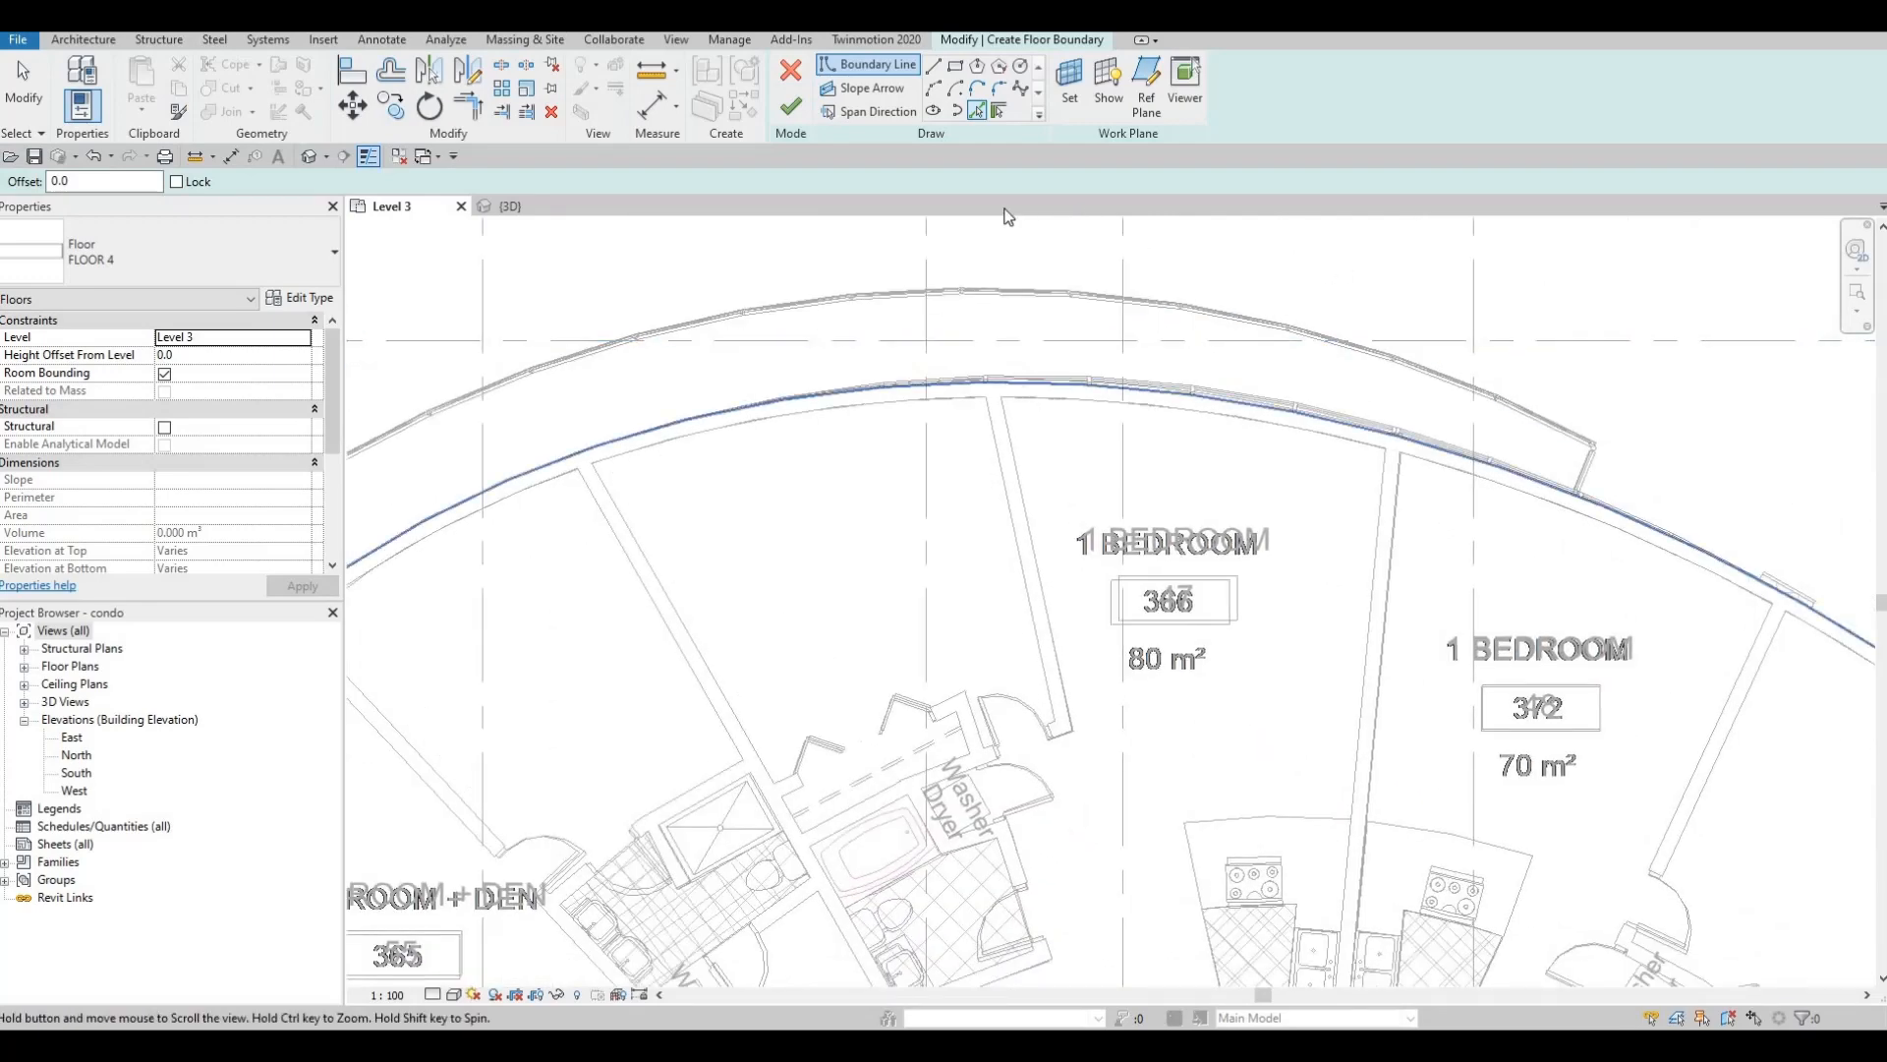
scroll(1008, 216, "down", 2)
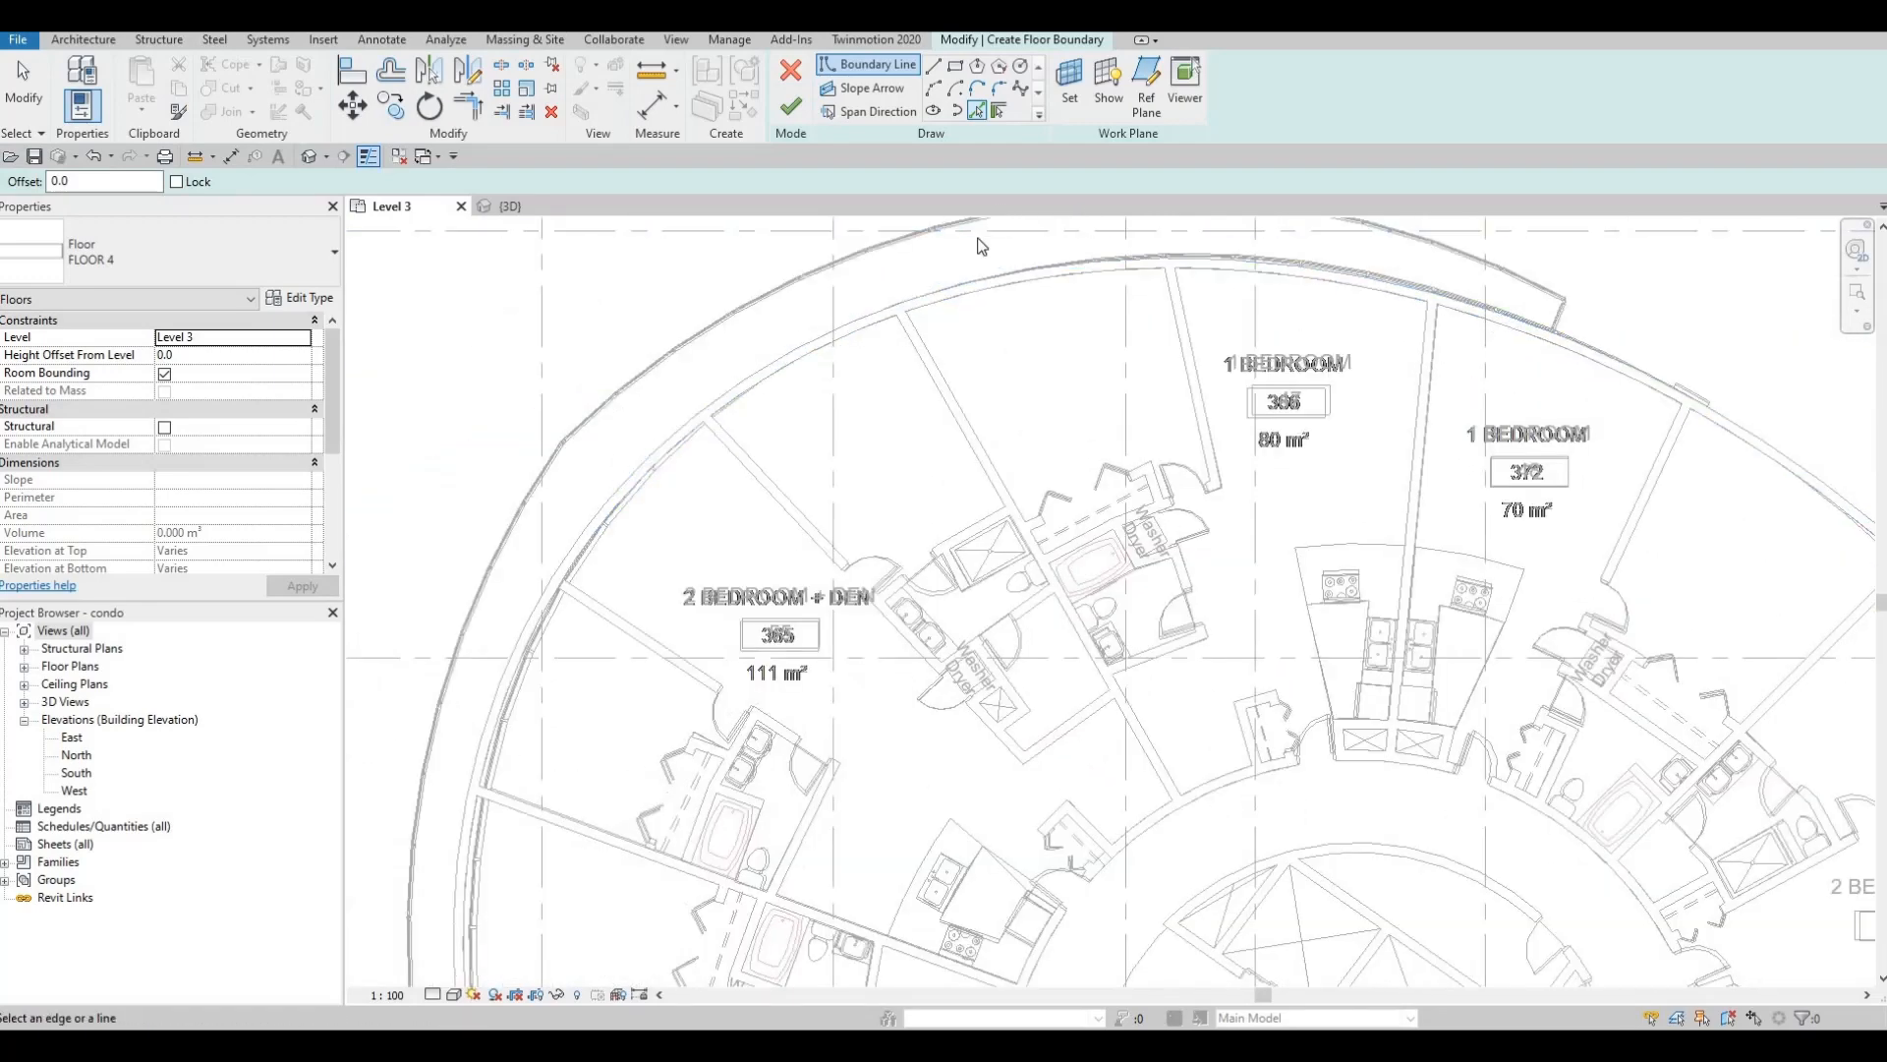
left_click(924, 298)
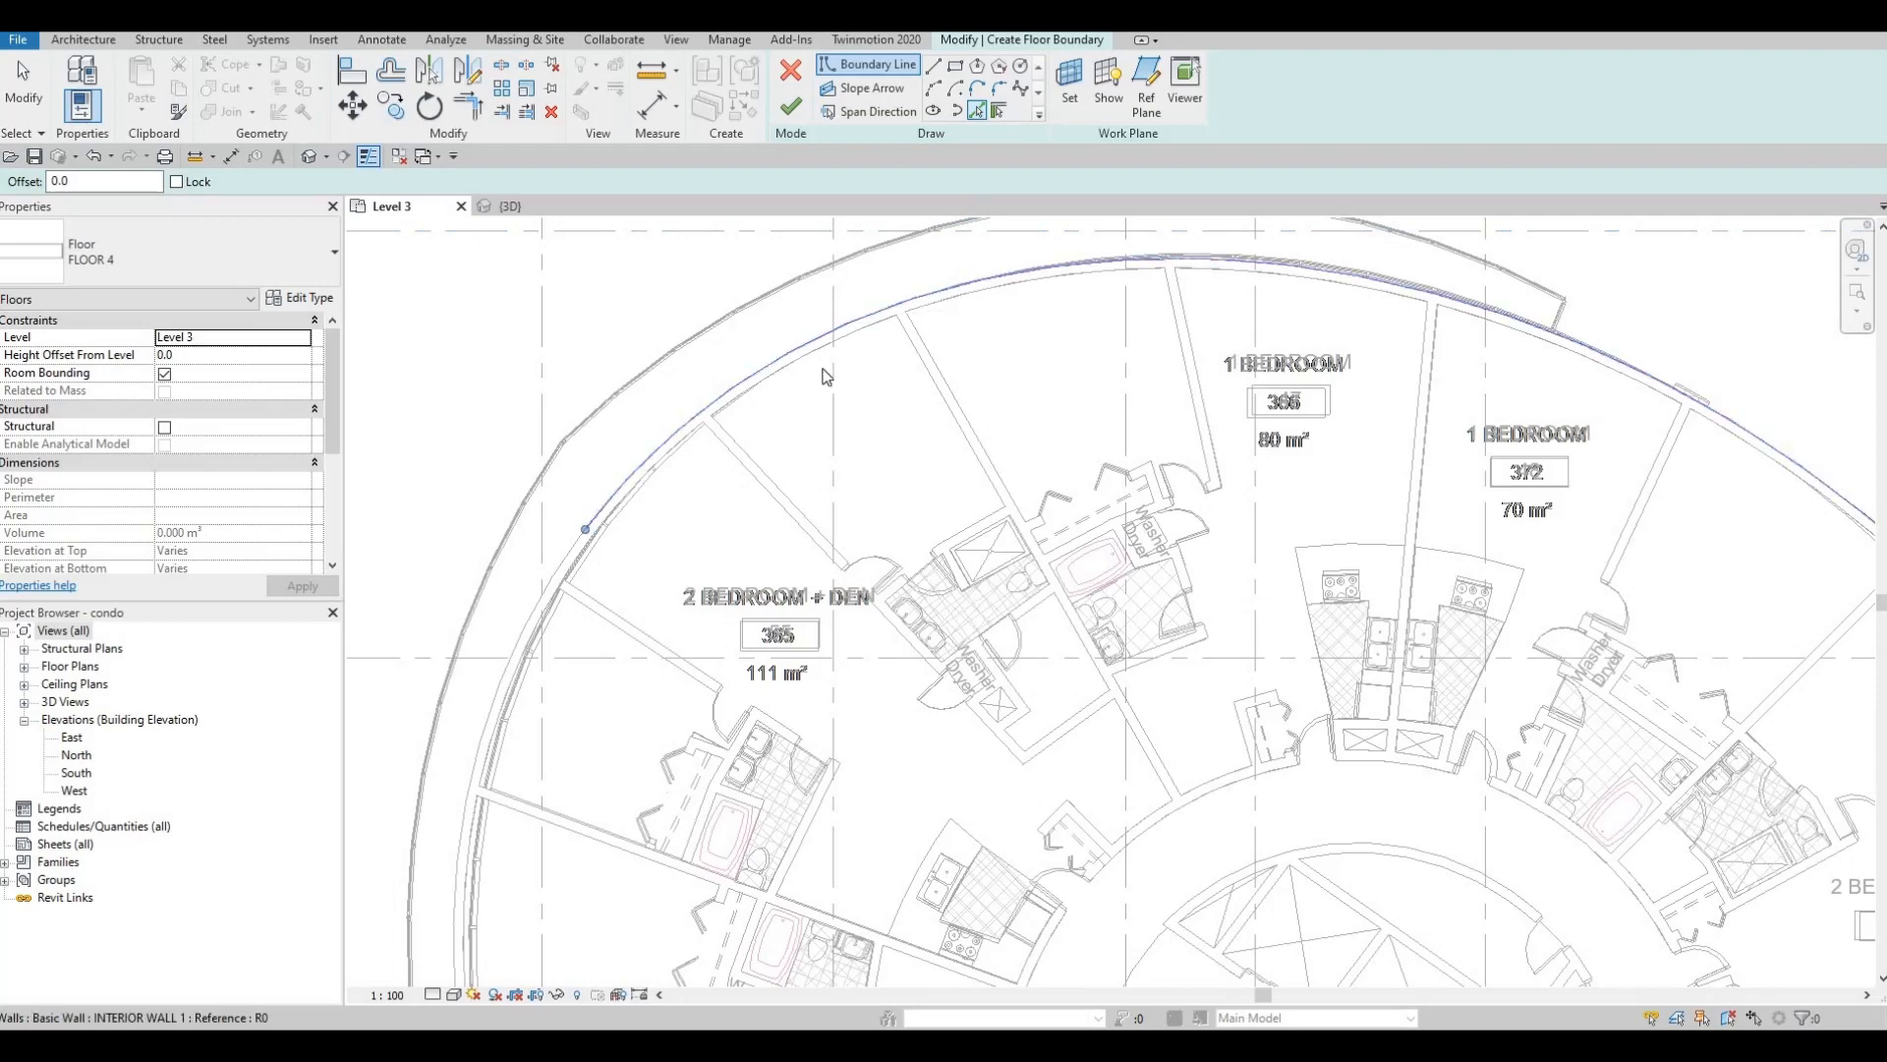
middle_click_drag(565, 566, 757, 366)
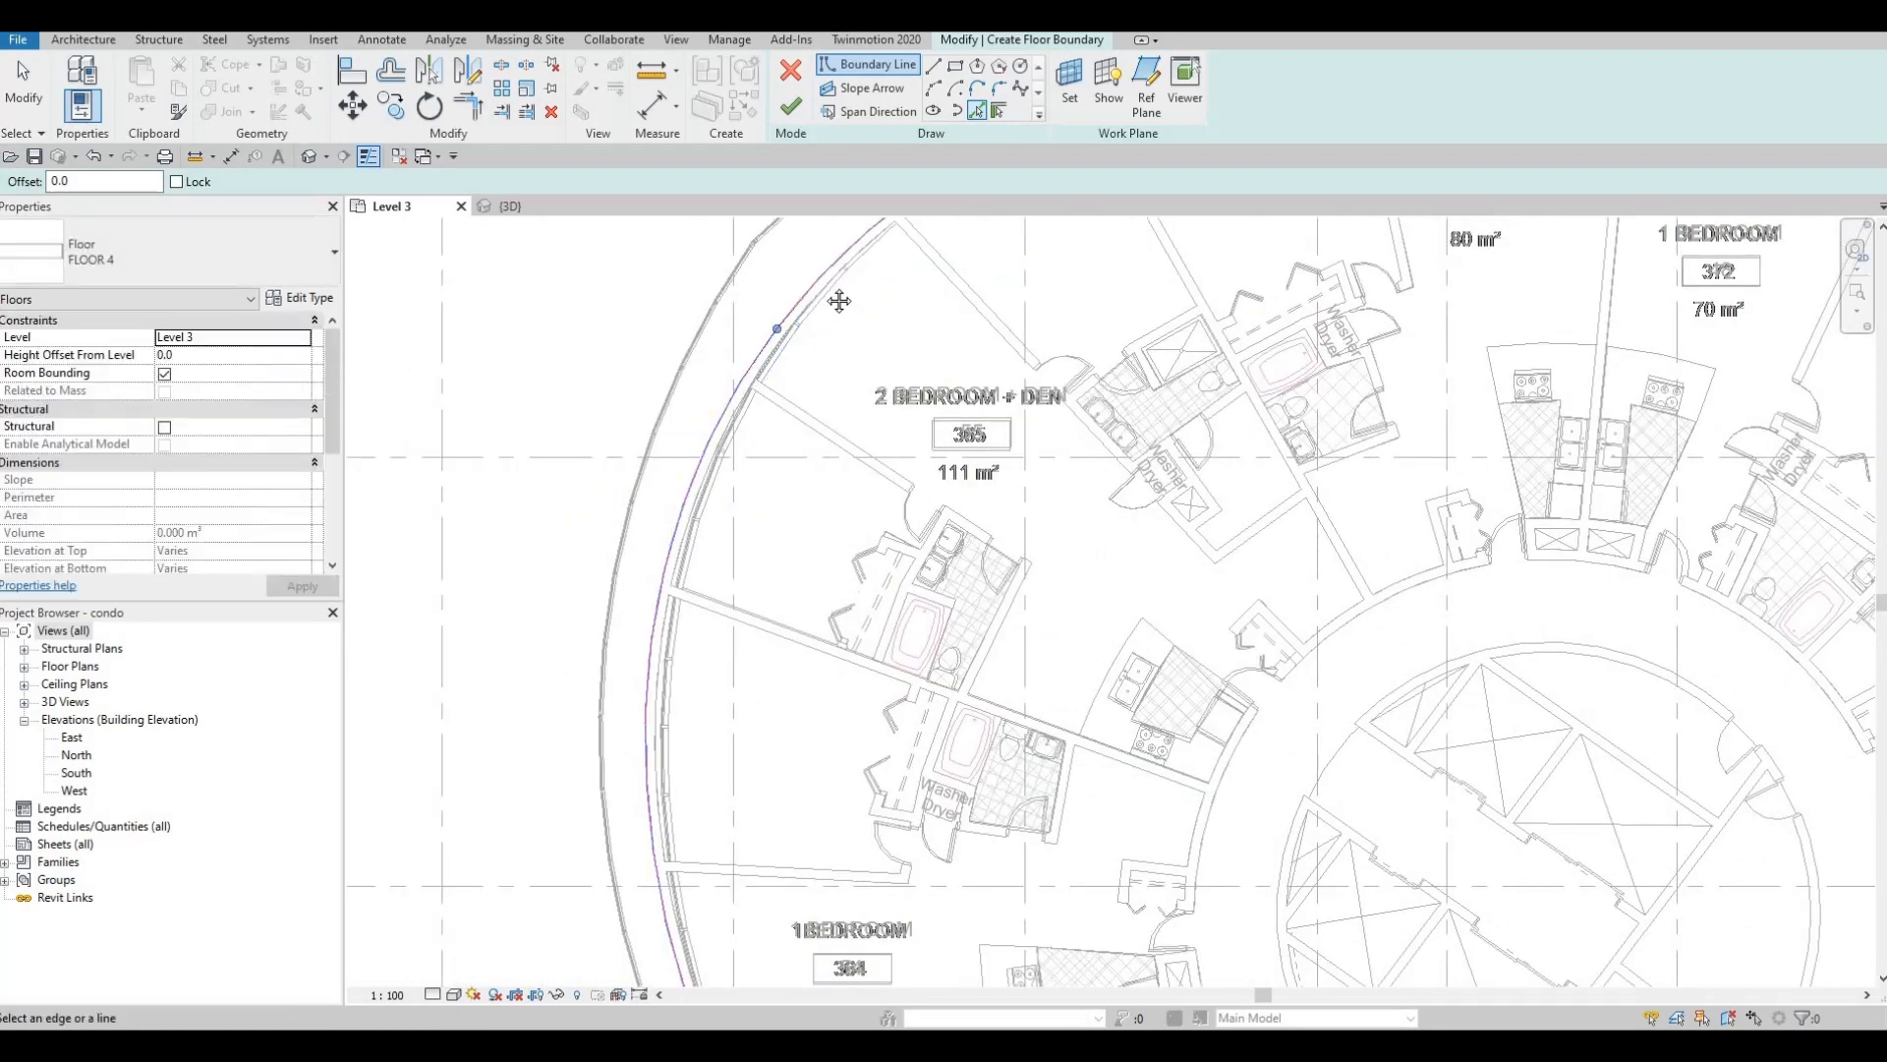
scroll(859, 402, "down", 3)
key("Escape")
key("Escape")
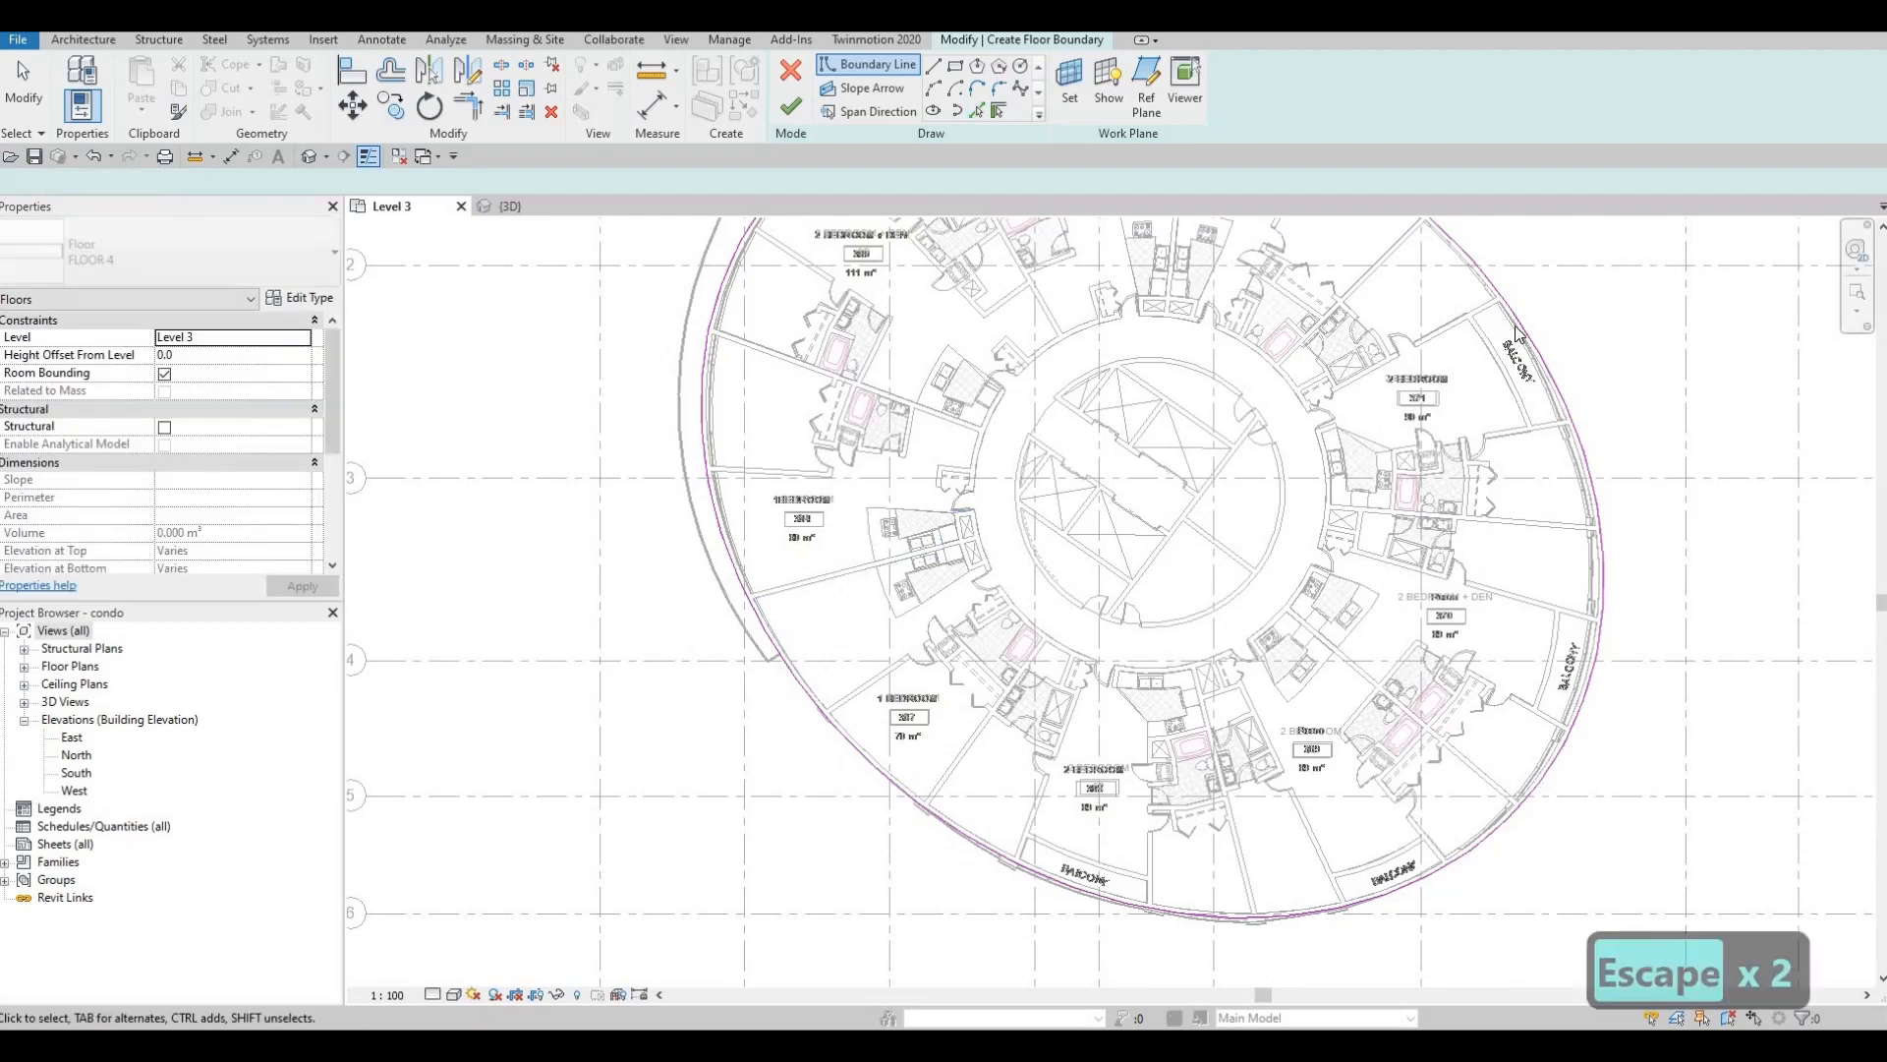
left_click(1440, 733)
middle_click_drag(1440, 732, 1500, 951)
left_click_drag(1522, 696, 1550, 642)
key("ctrl+z")
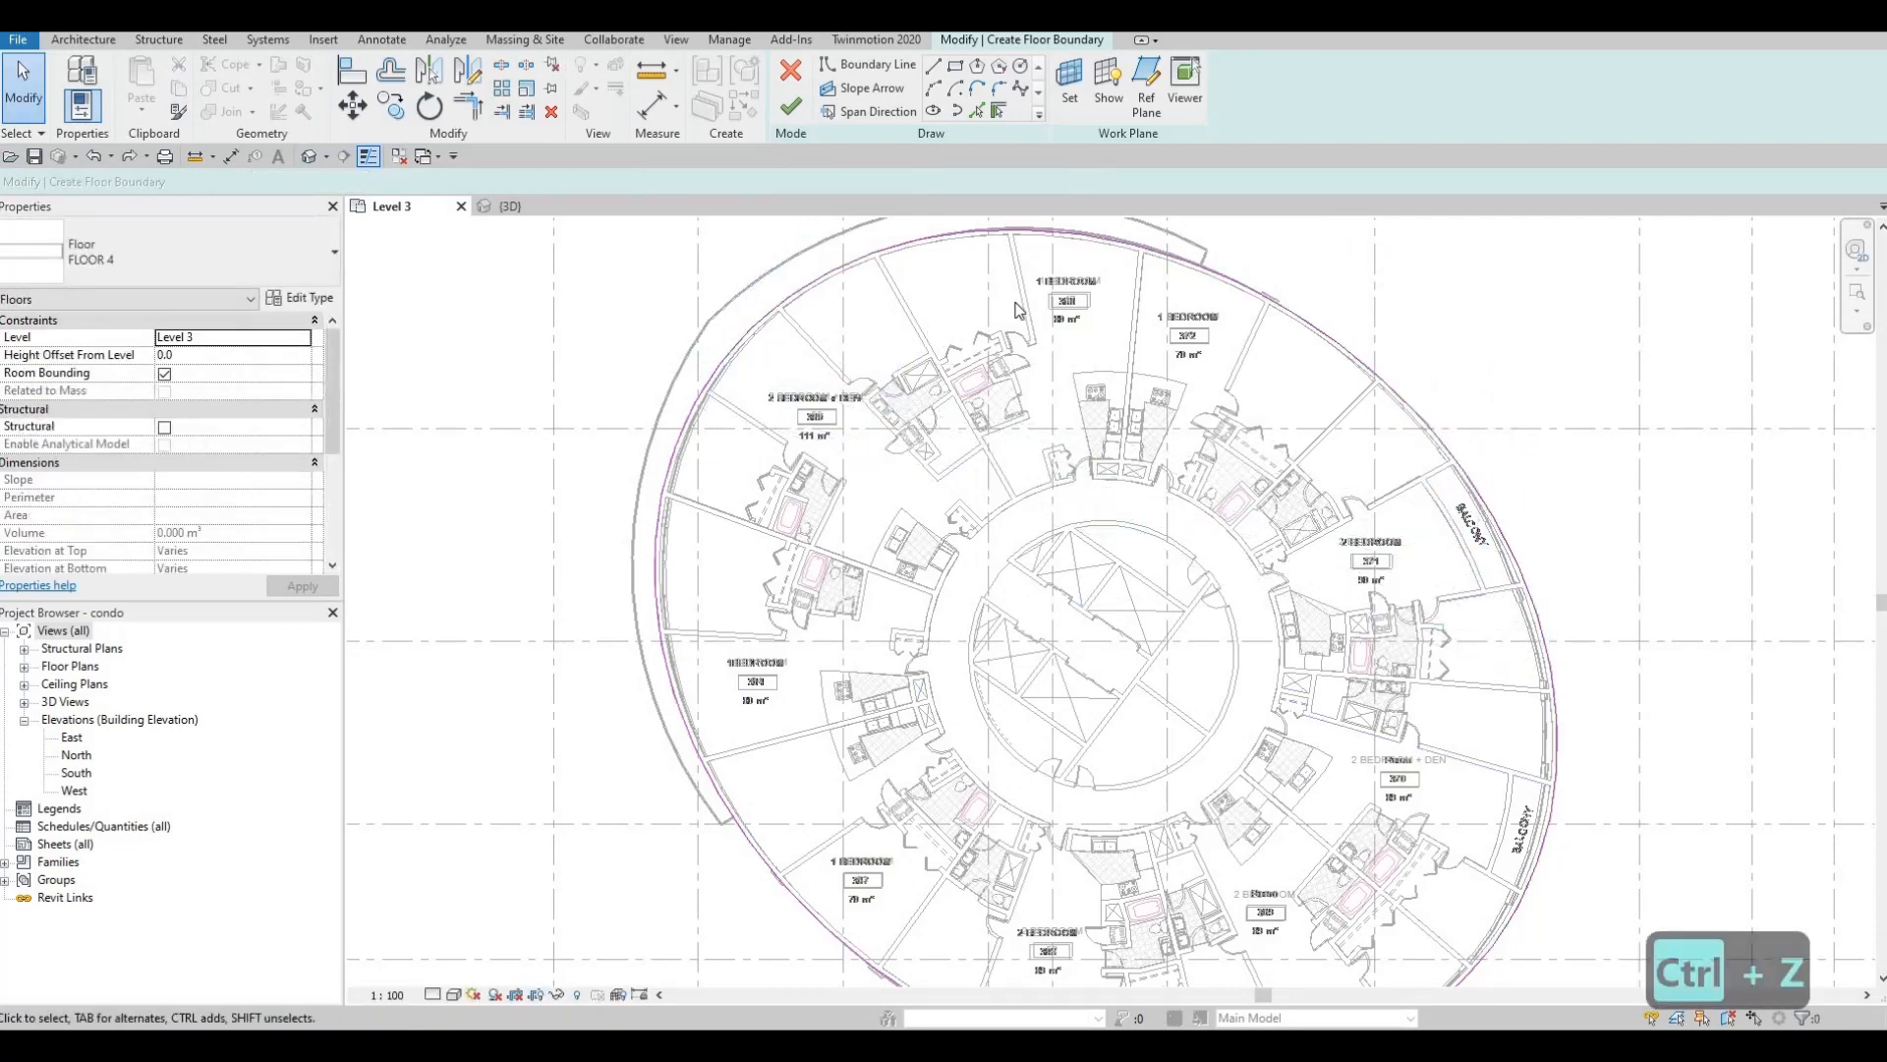
- Draw a straight boundary line about 700 mm long from the exterior wall curve along the balcony's short end near unit 372
scroll(1022, 255, "up", 3)
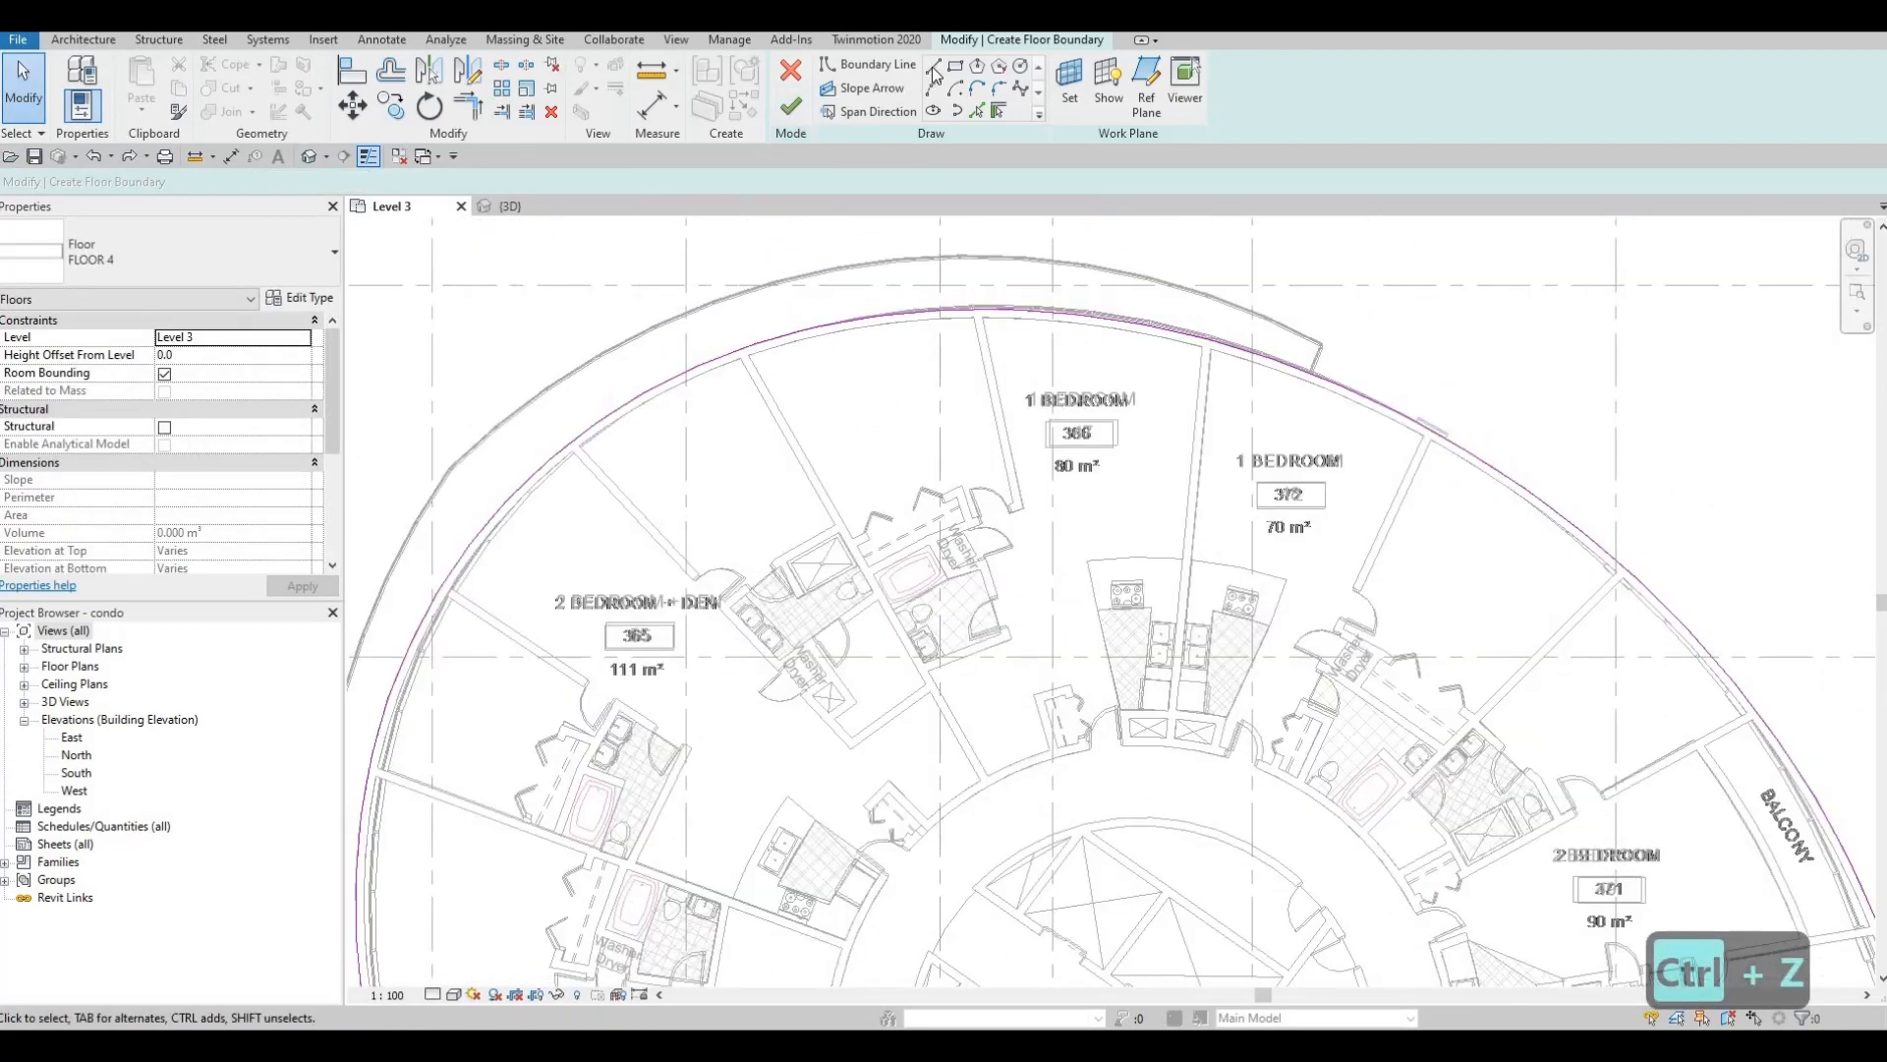
left_click(933, 65)
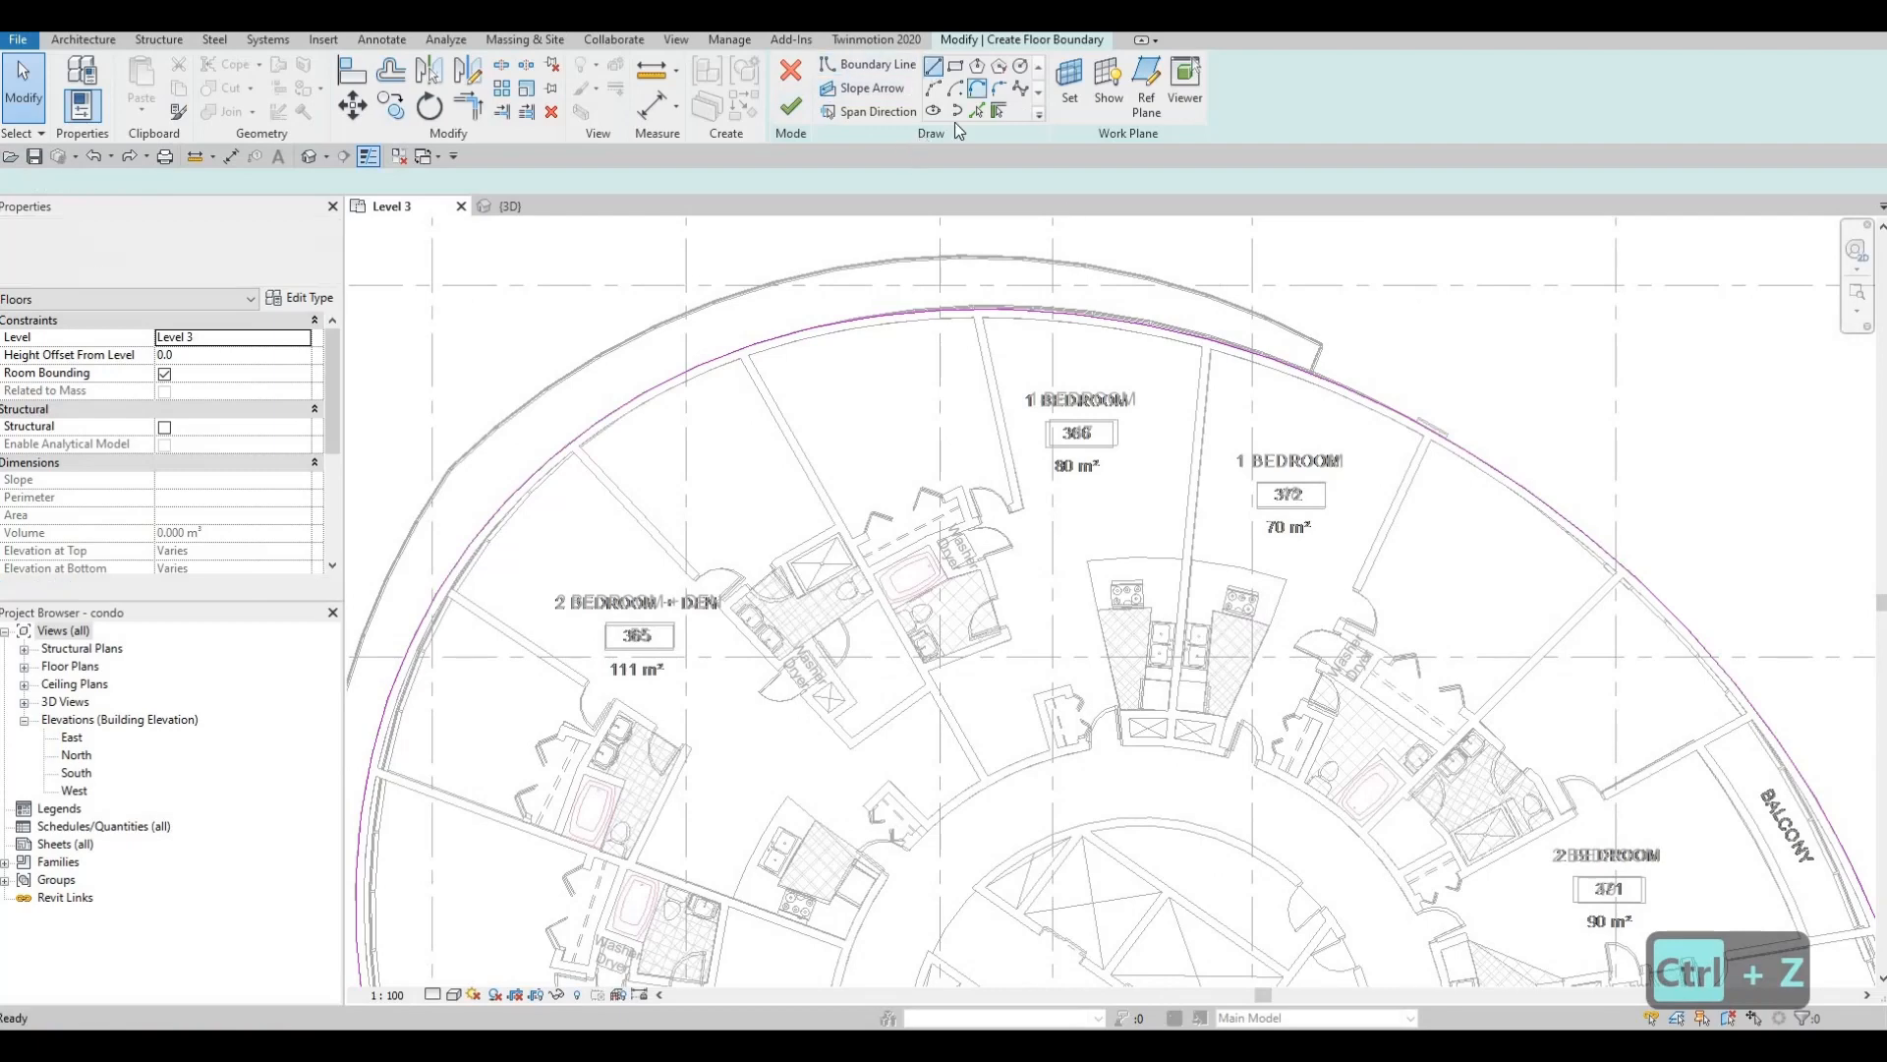
scroll(1307, 362, "up", 5)
left_click(1321, 346)
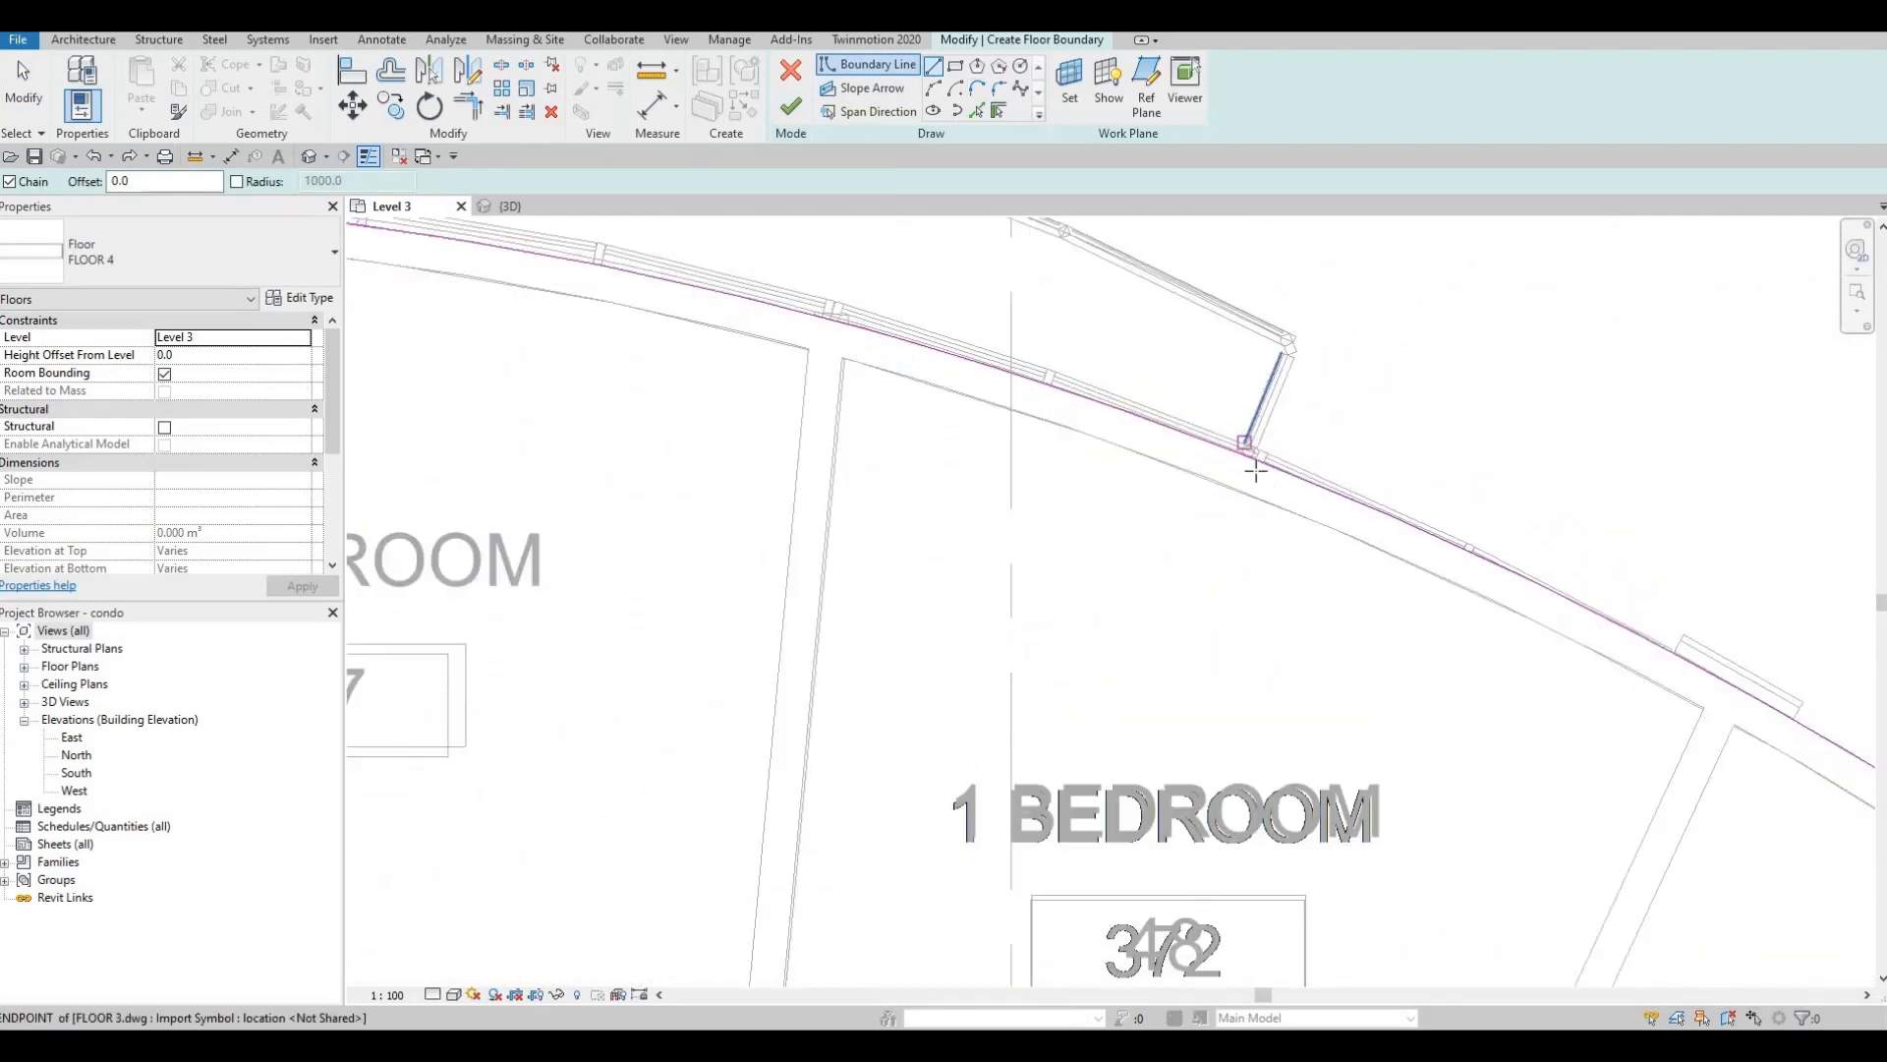
scroll(1255, 472, "up", 2)
key("Escape")
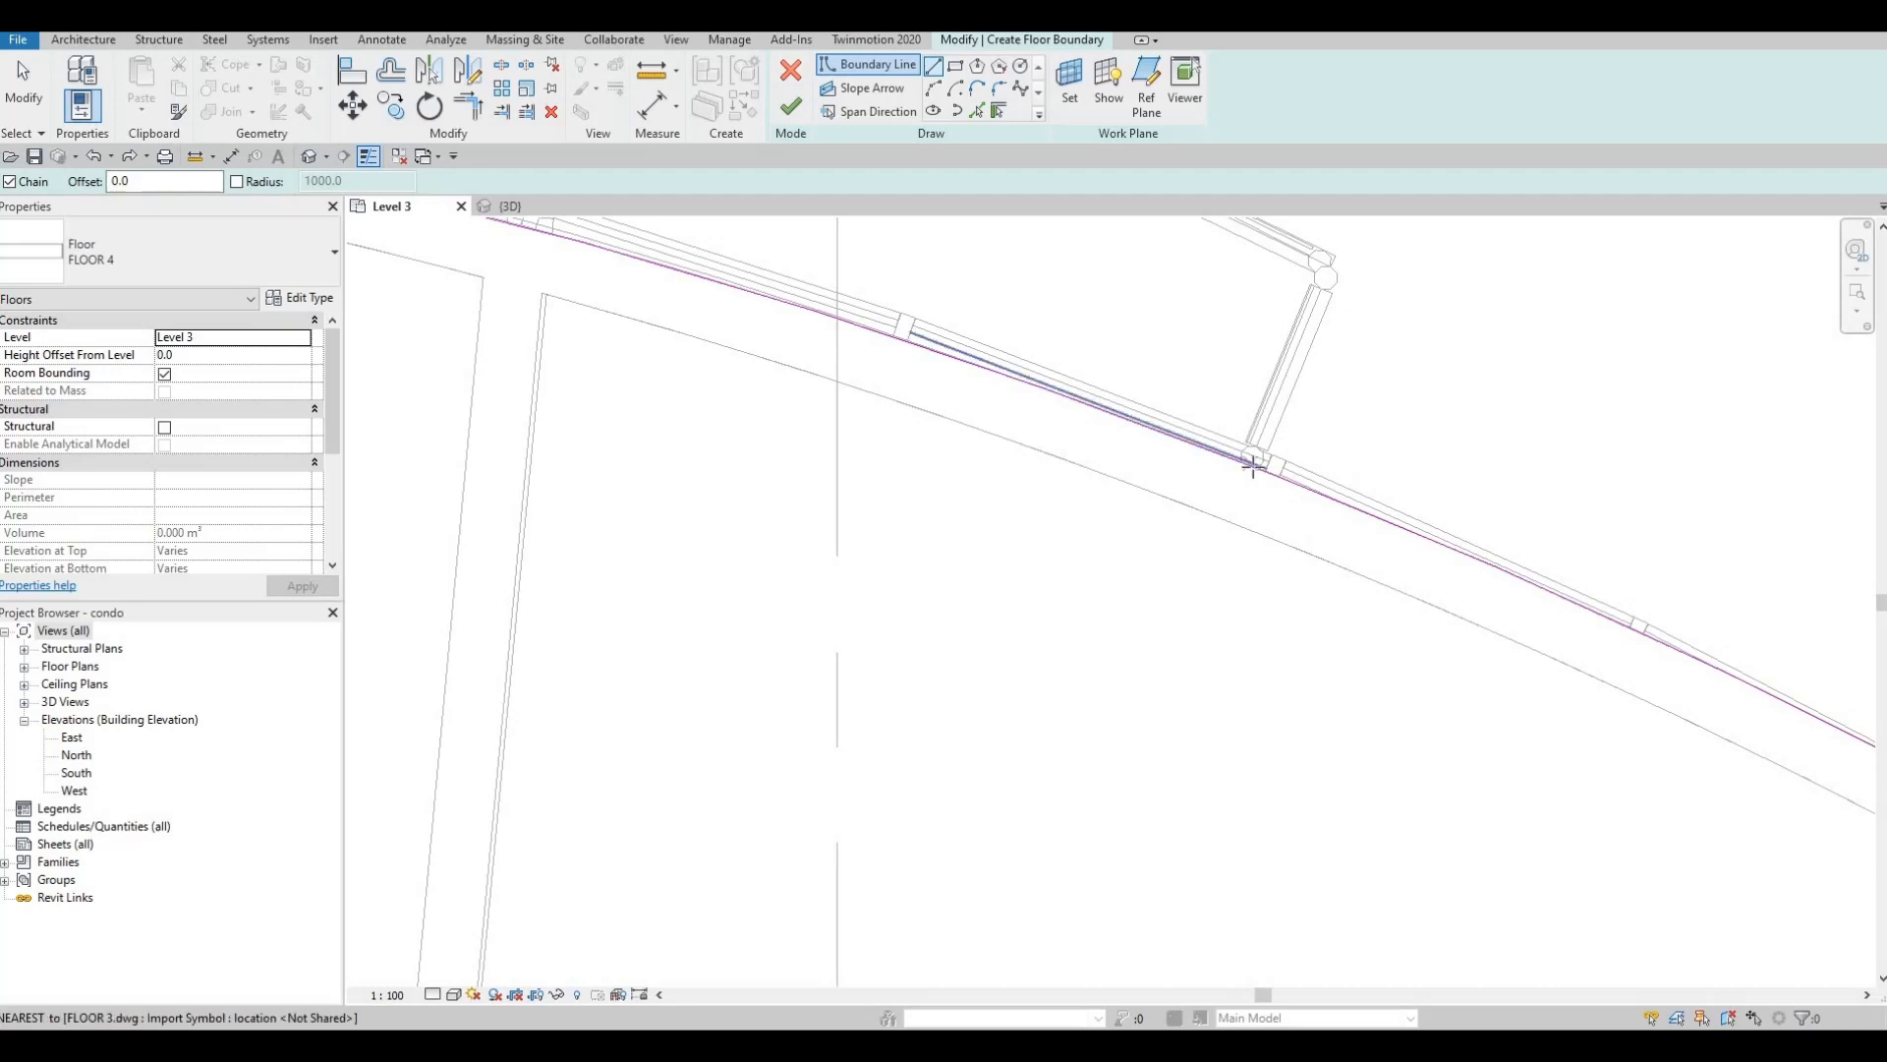
left_click(1248, 468)
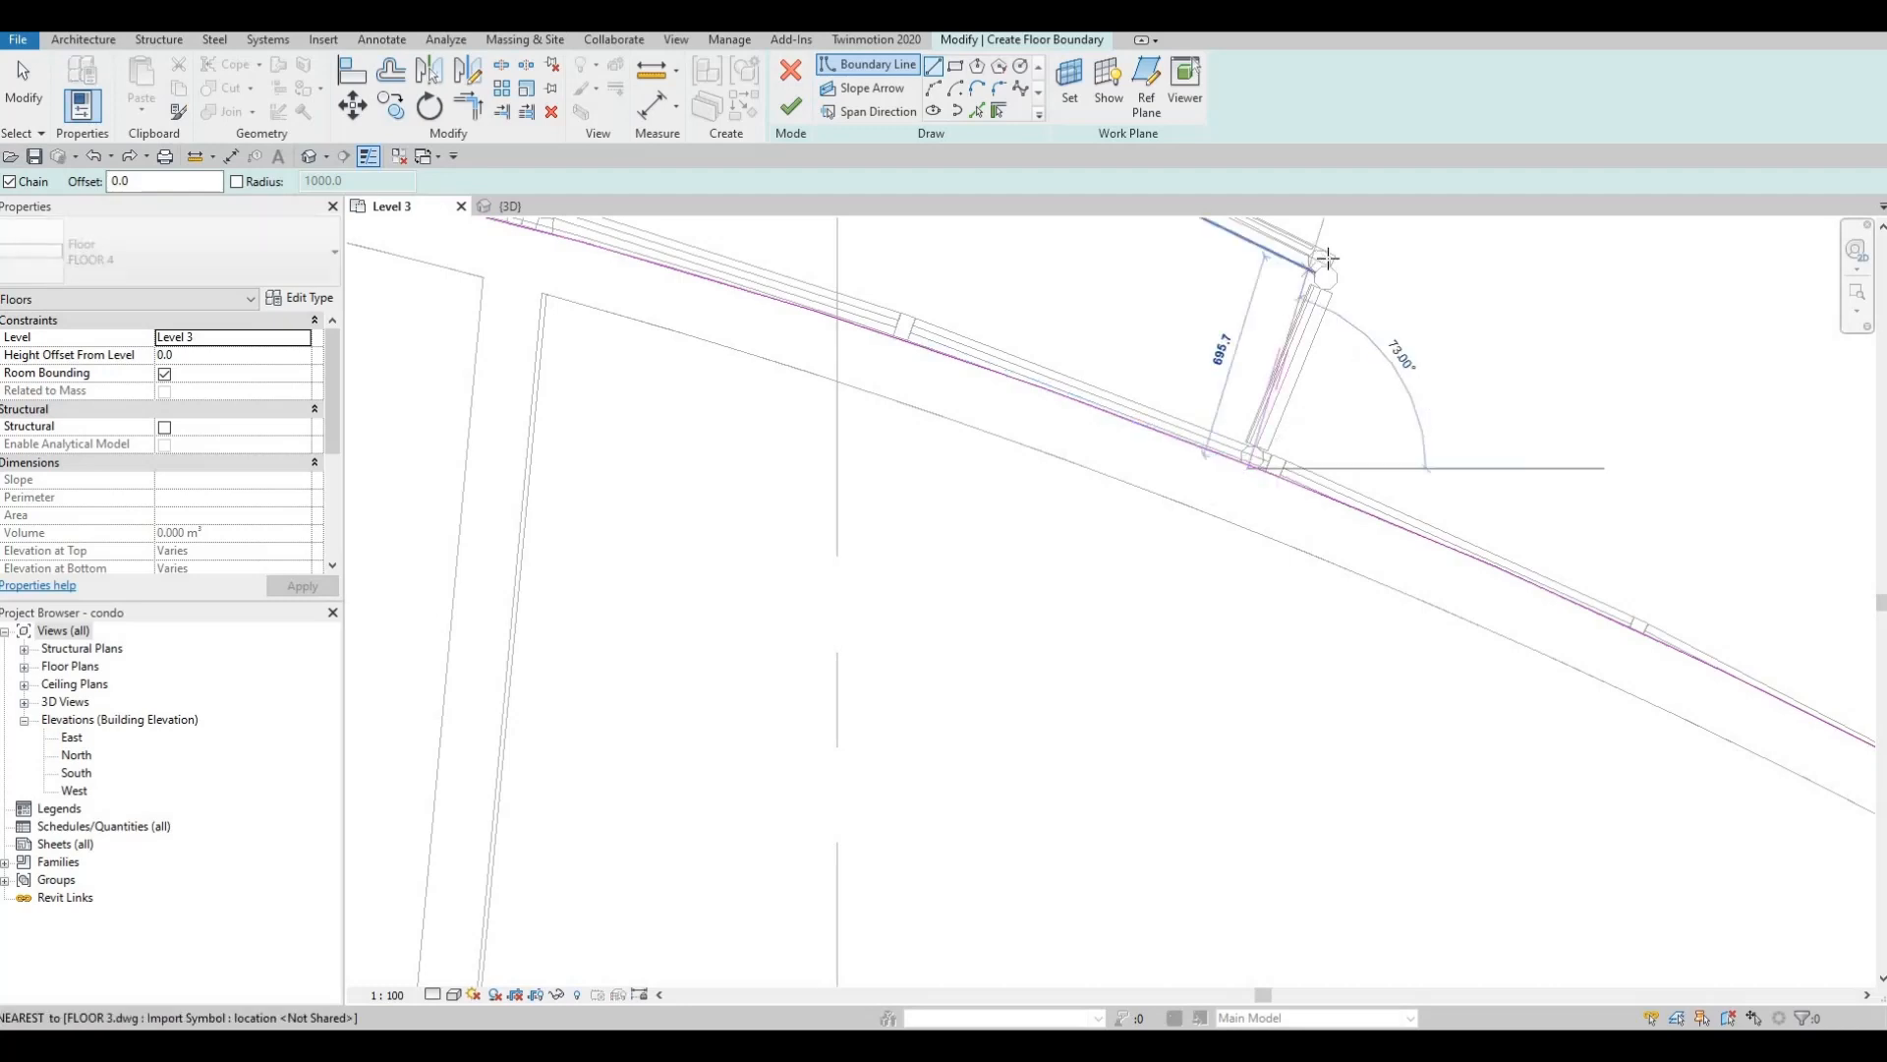
key("Escape")
- Draw a straight boundary line about 600 mm long from the wall curve along the balcony's other short end, between units 364 and 367
scroll(881, 472, "down", 3)
middle_click_drag(881, 472, 948, 400)
scroll(948, 400, "down", 2)
middle_click_drag(1235, 514, 1268, 571)
scroll(1268, 570, "up", 3)
scroll(1269, 571, "up", 5)
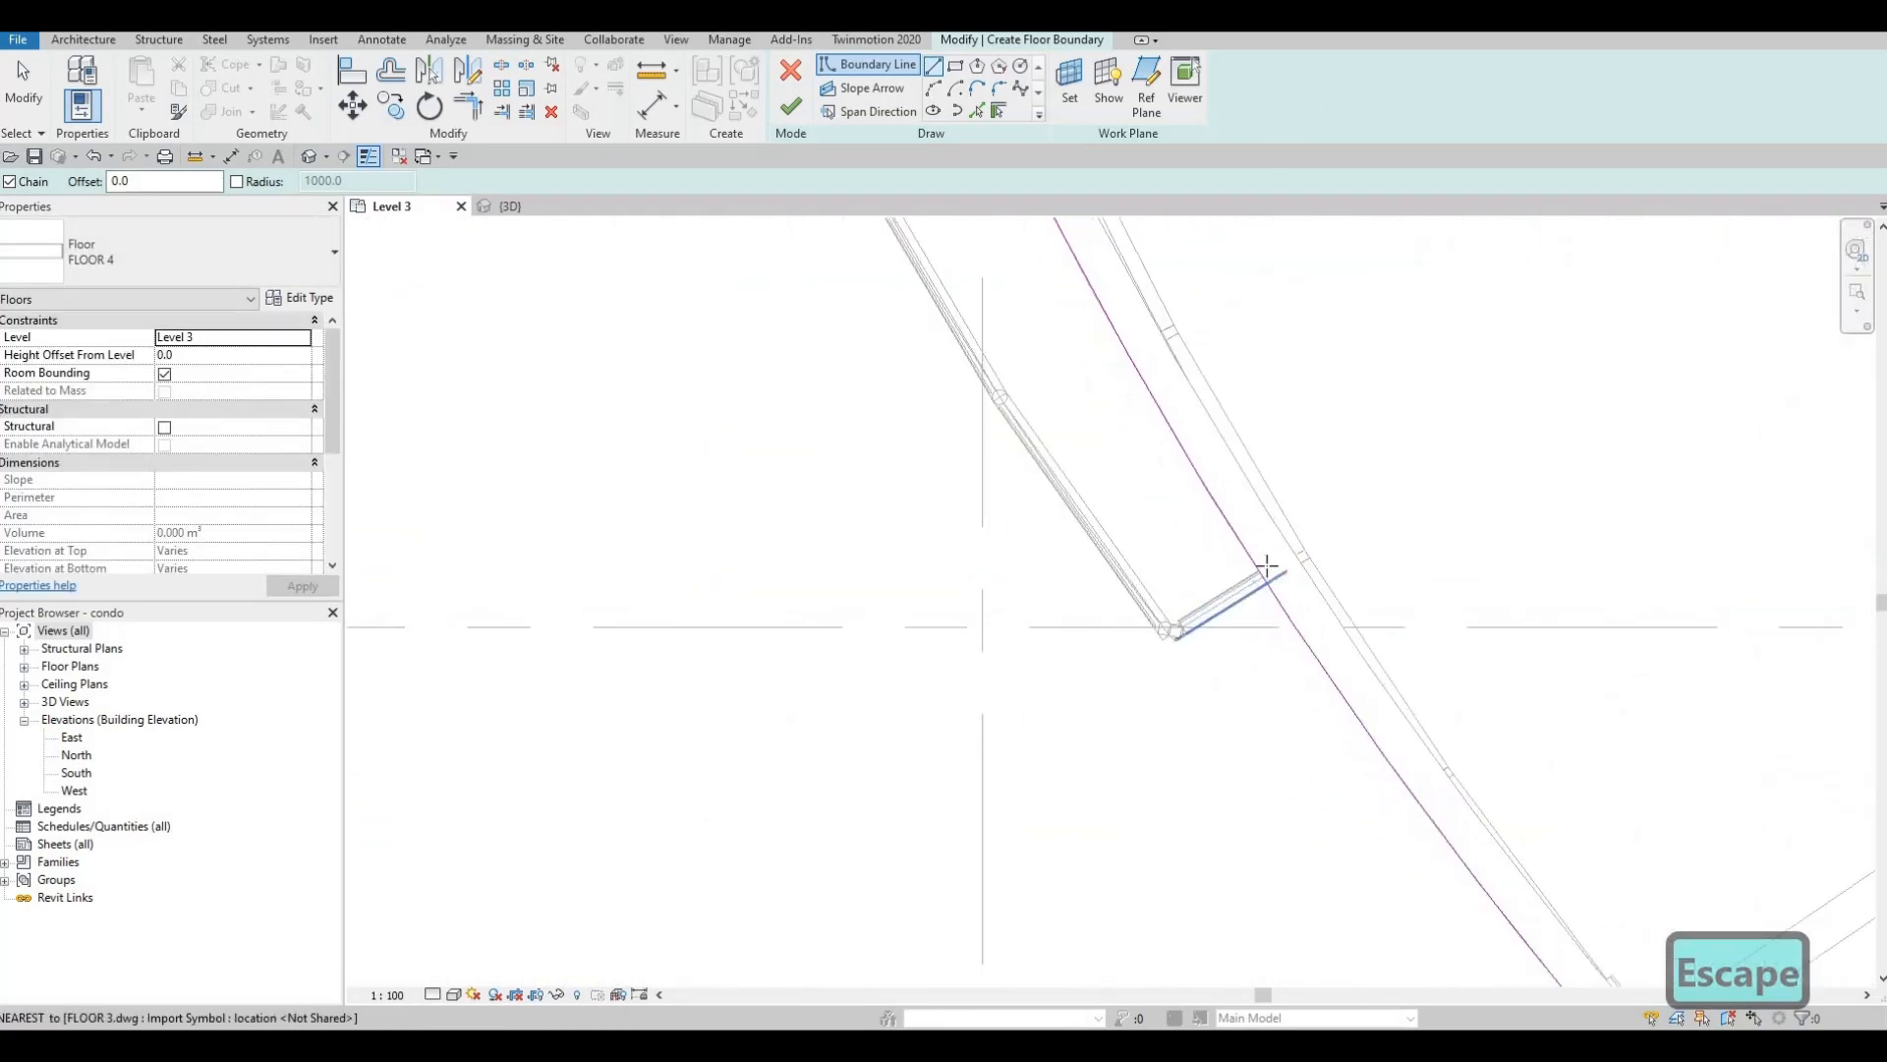
left_click(1258, 568)
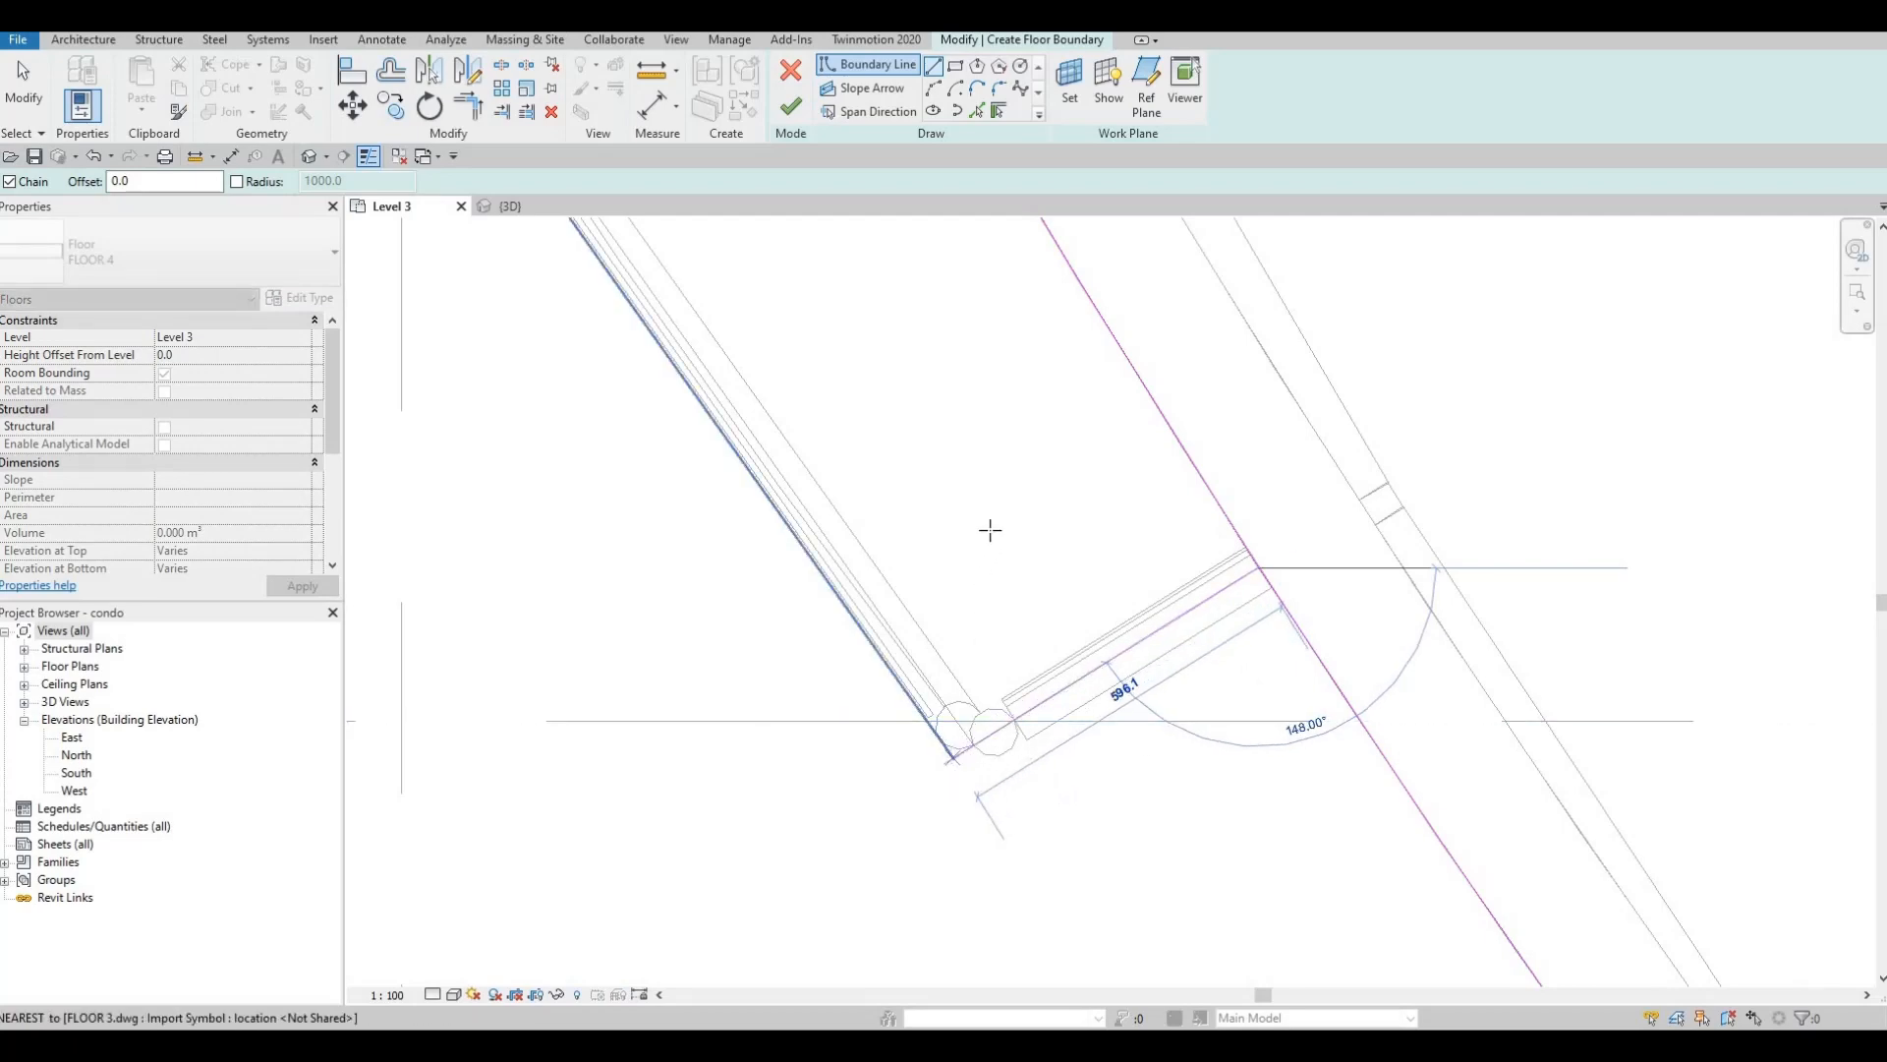
key("Escape")
- Try to trace the balcony's whole outer edge with a single start-end-radius arc between the two short end lines
middle_click_drag(1146, 370, 1129, 839)
scroll(1159, 786, "down", 3)
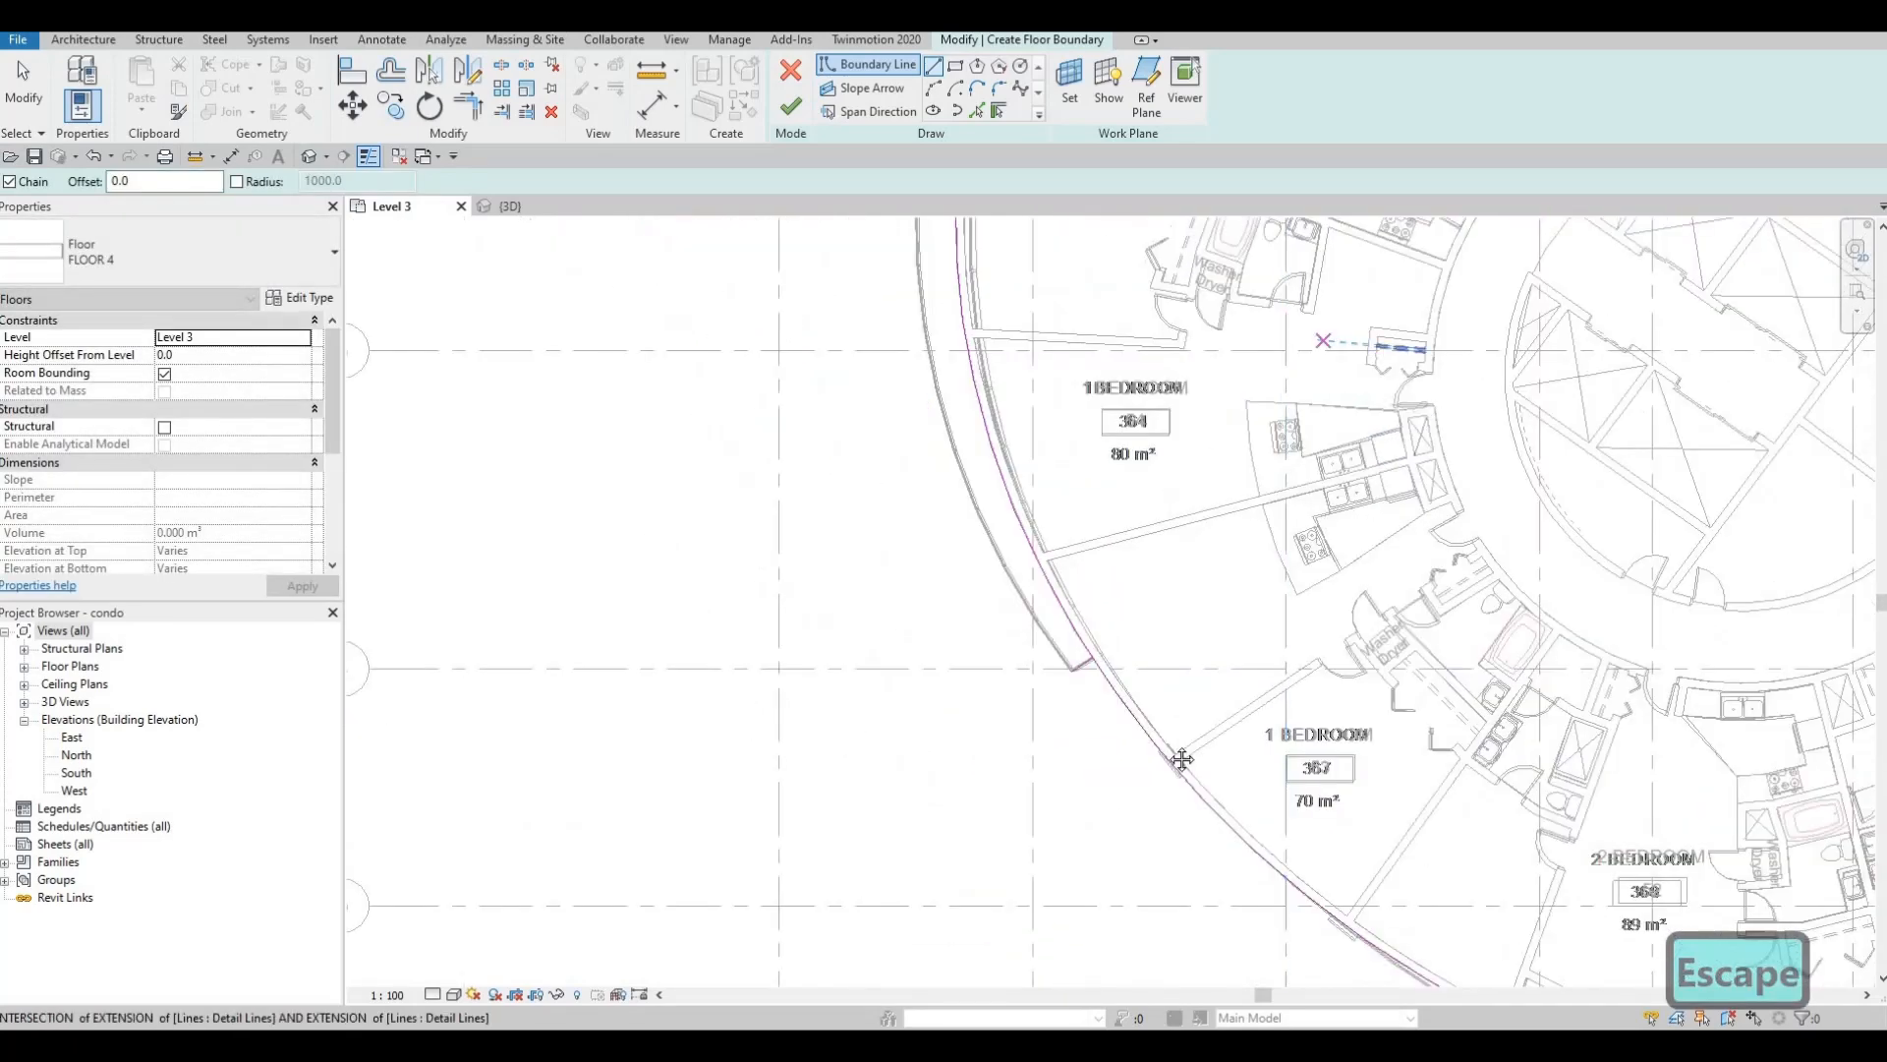
middle_click_drag(1182, 758, 1042, 973)
scroll(1081, 885, "down", 2)
middle_click_drag(1510, 378, 1548, 492)
scroll(1287, 615, "up", 6)
scroll(1202, 625, "up", 3)
scroll(1548, 492, "up", 1)
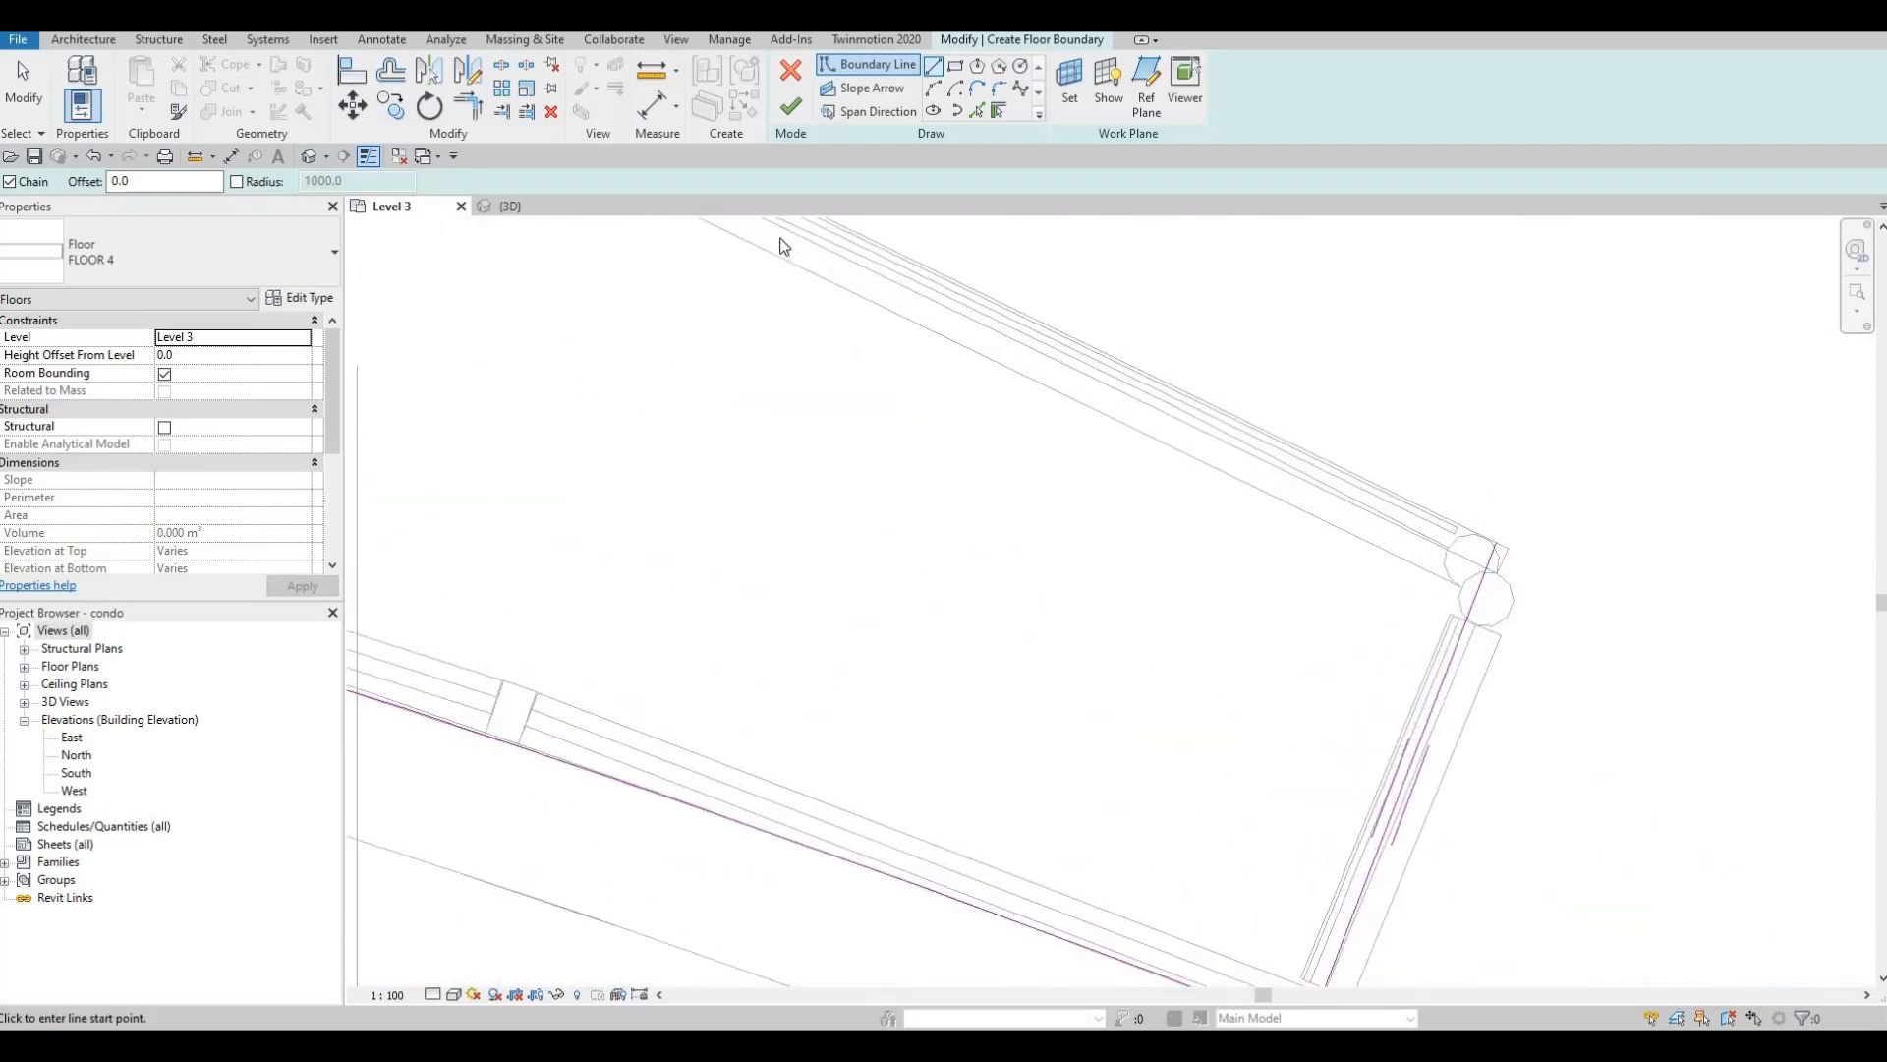
key("Escape")
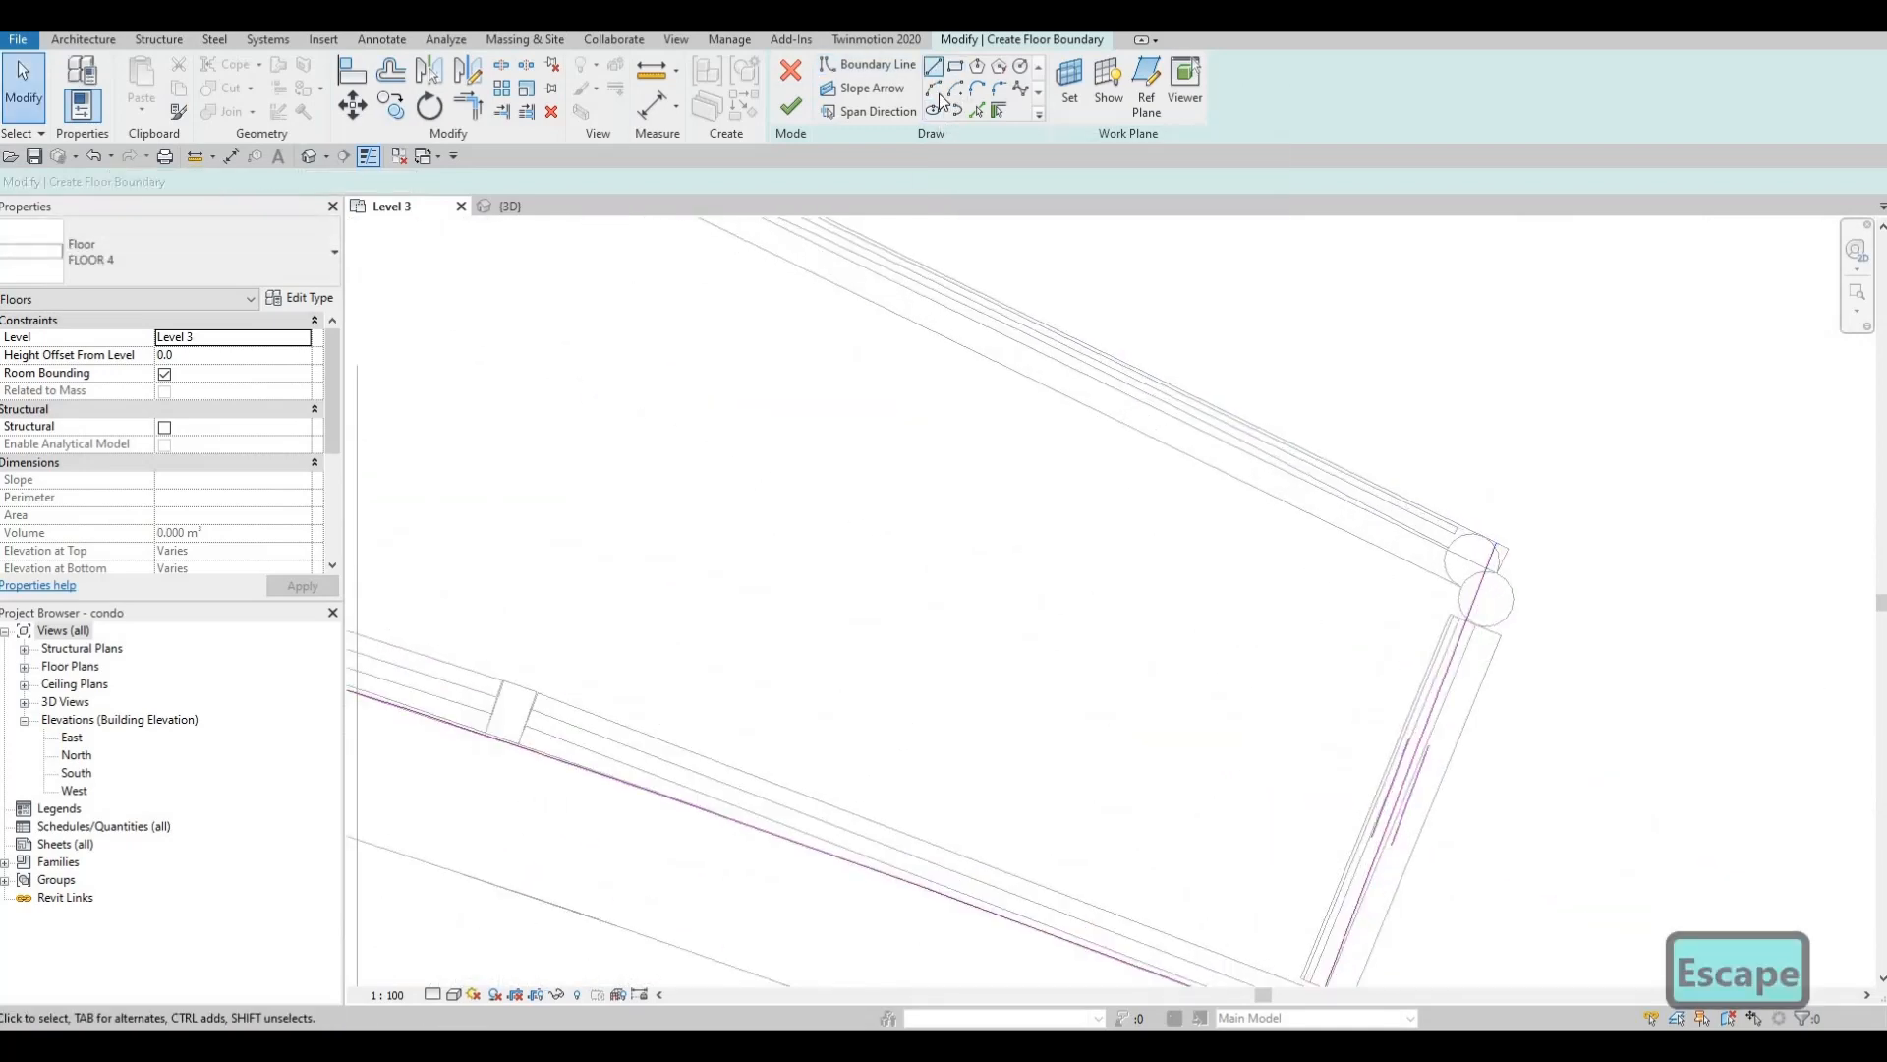
key("Return")
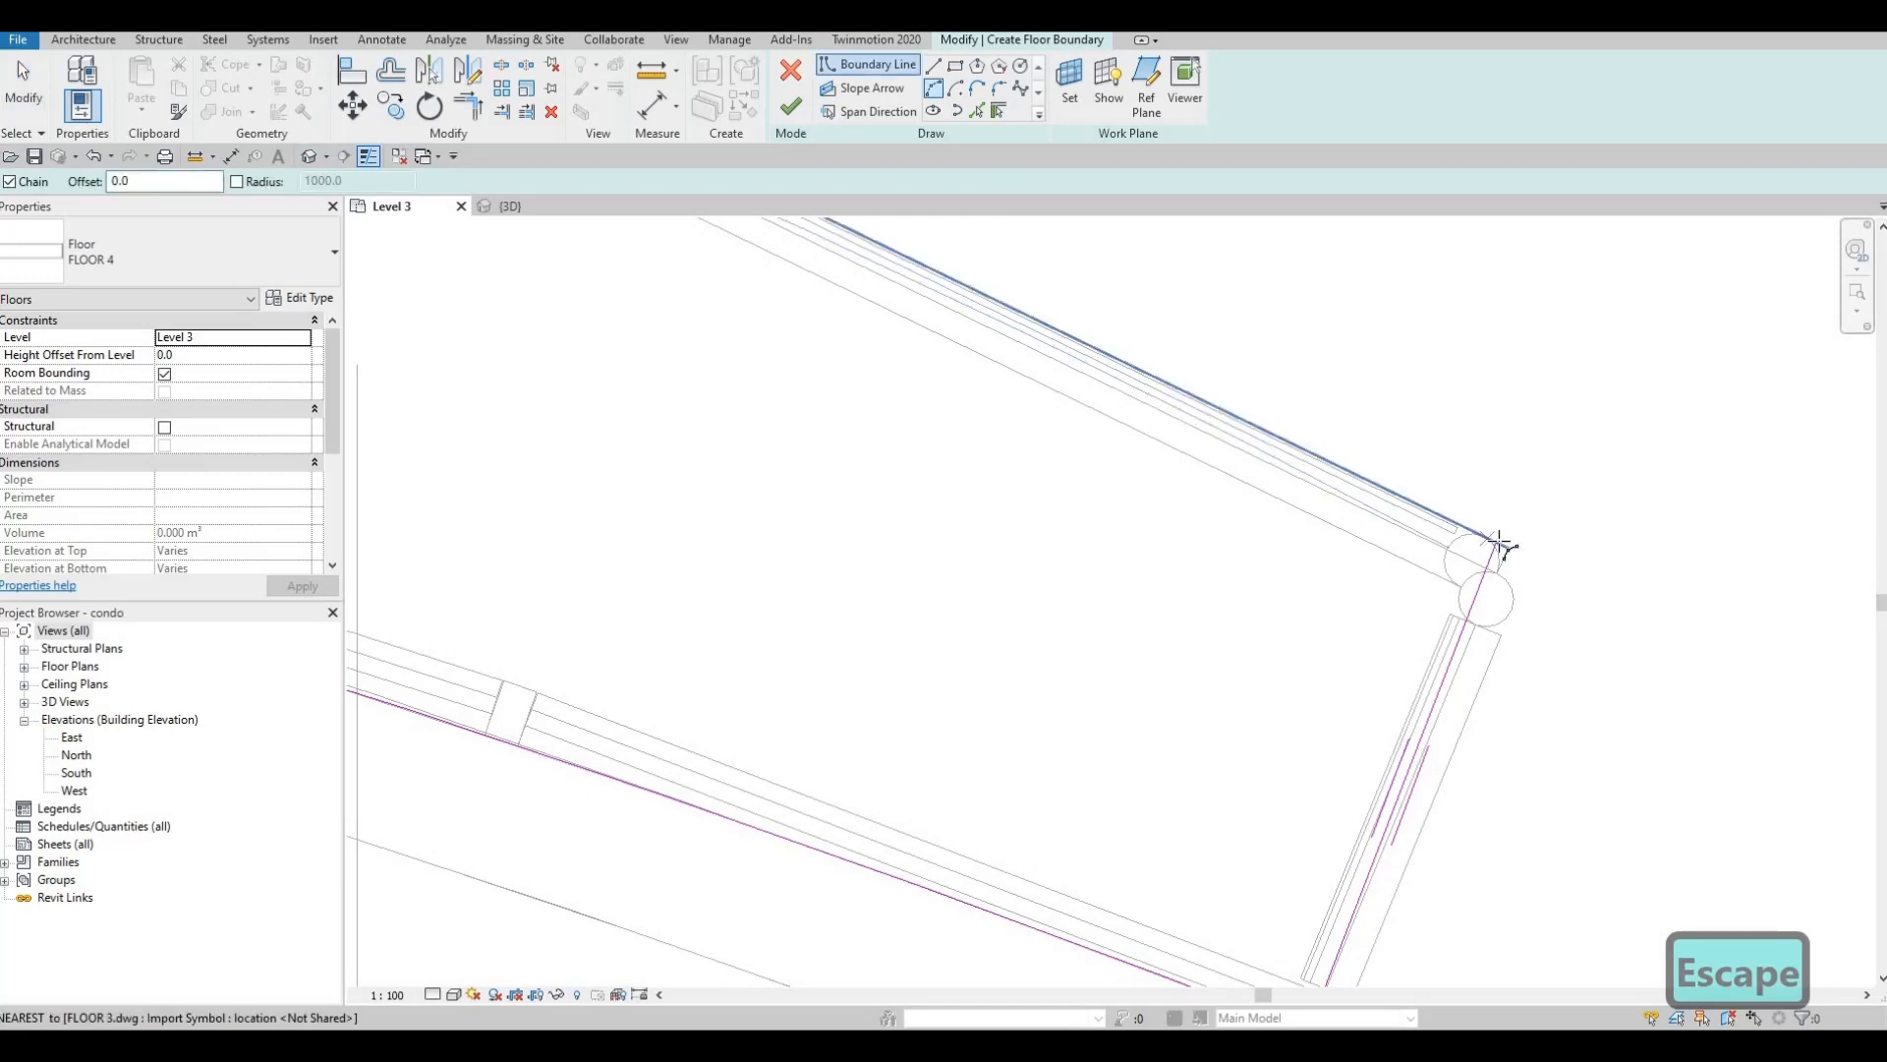
scroll(1184, 427, "down", 5)
middle_click_drag(582, 615, 1044, 451)
scroll(1045, 451, "down", 2)
middle_click_drag(596, 578, 1144, 261)
scroll(836, 628, "down", 1)
middle_click_drag(836, 627, 1141, 278)
scroll(994, 497, "down", 1)
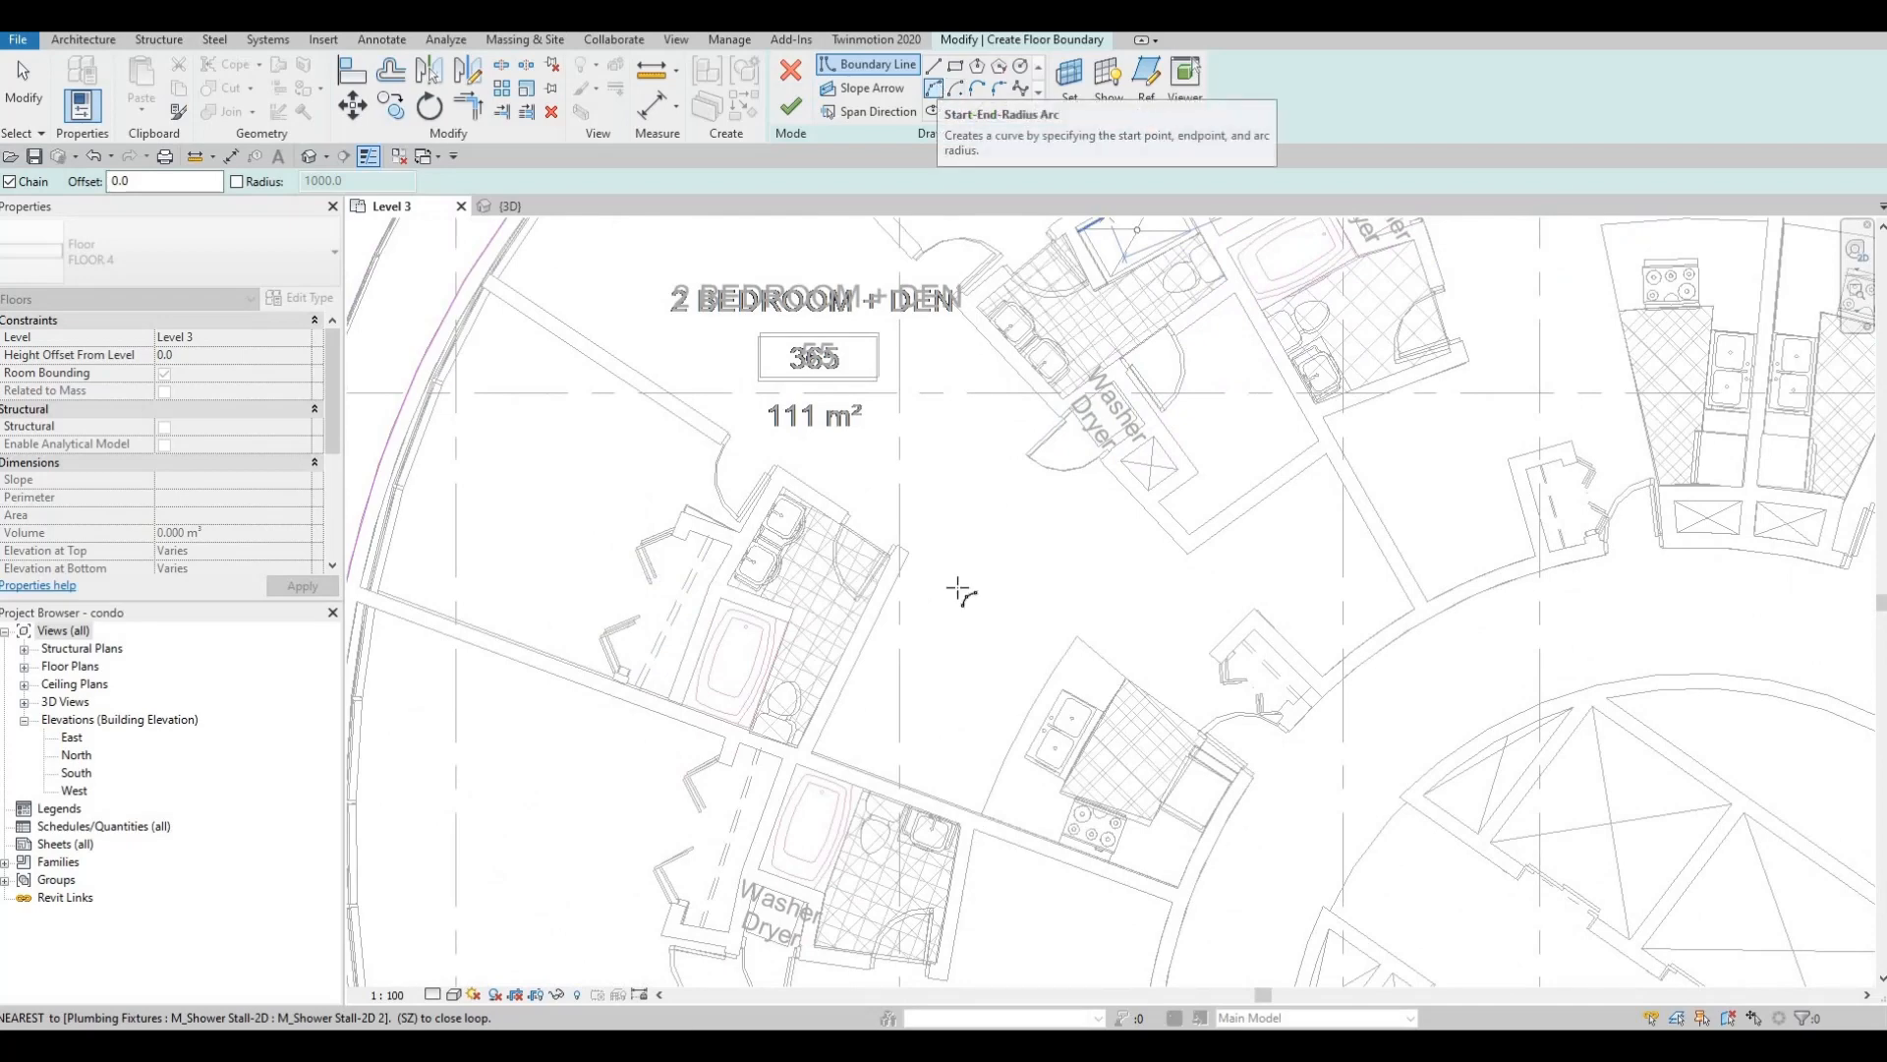
middle_click_drag(895, 821, 1133, 317)
scroll(1133, 317, "down", 2)
middle_click_drag(857, 817, 990, 463)
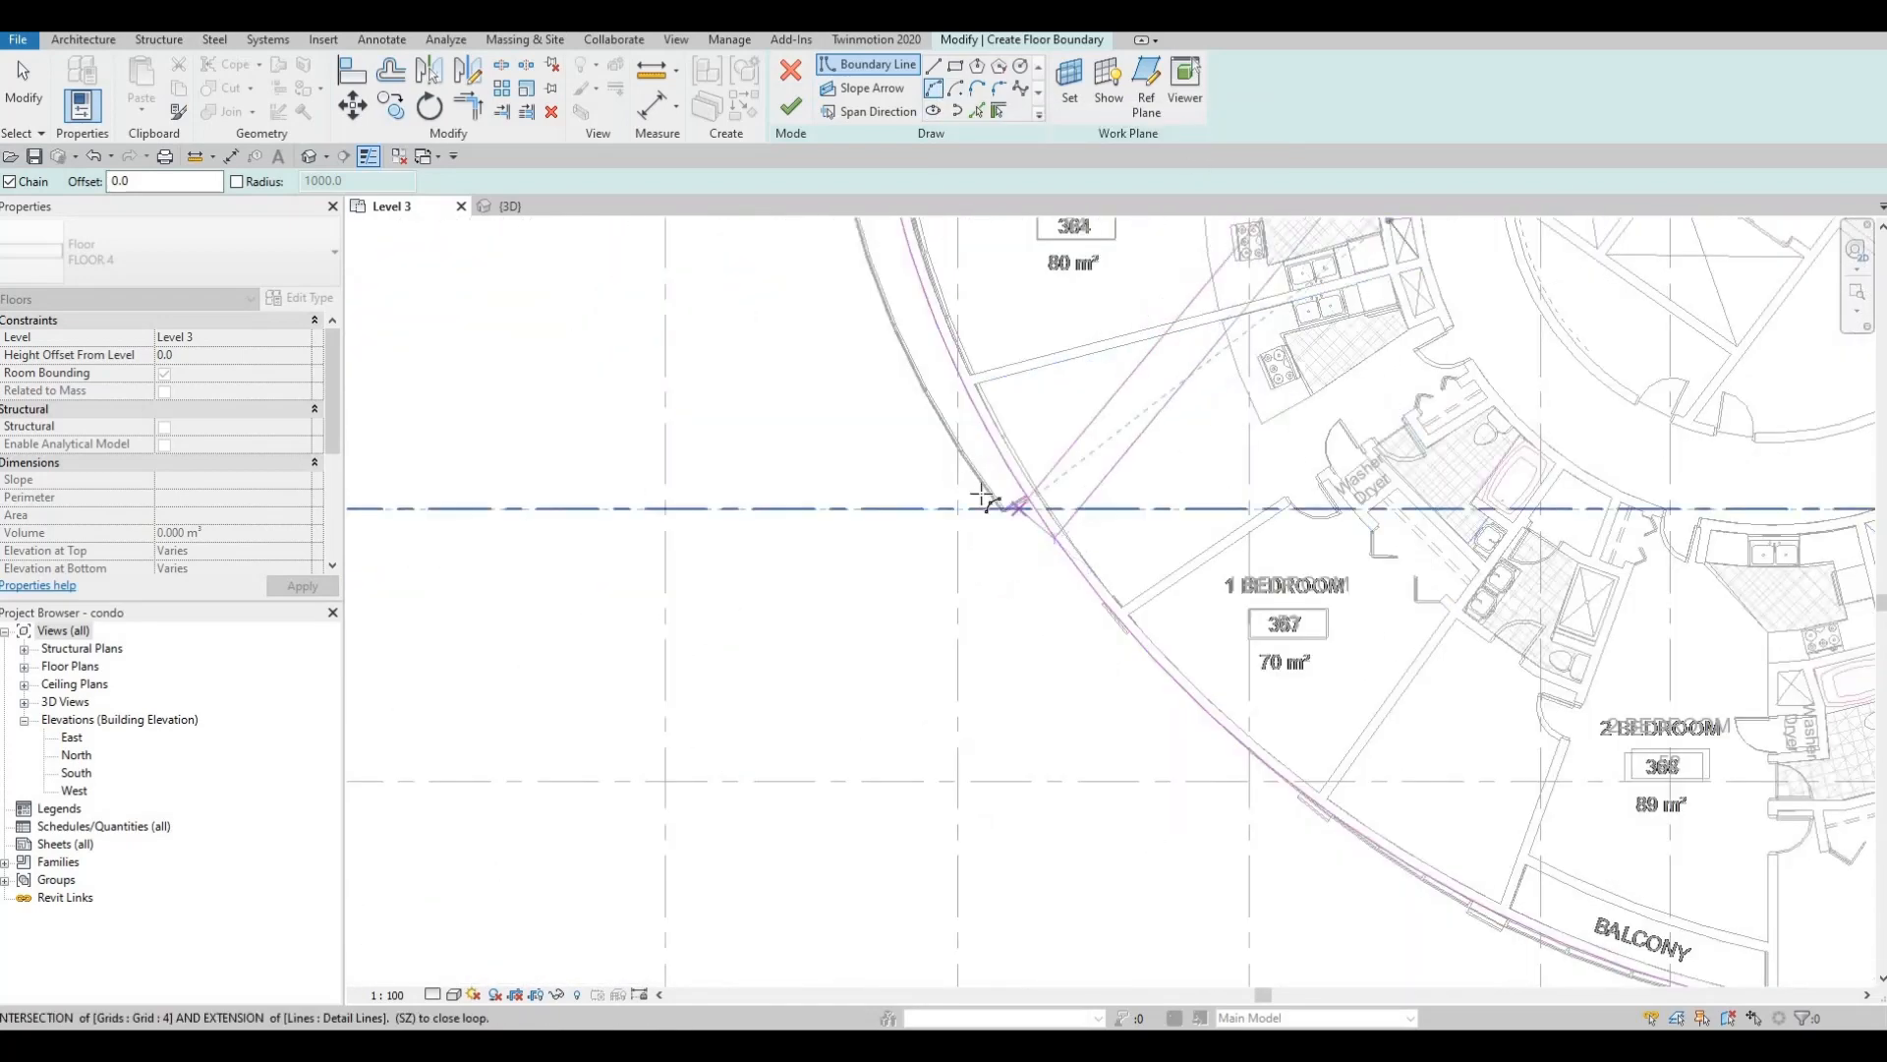
scroll(983, 498, "up", 6)
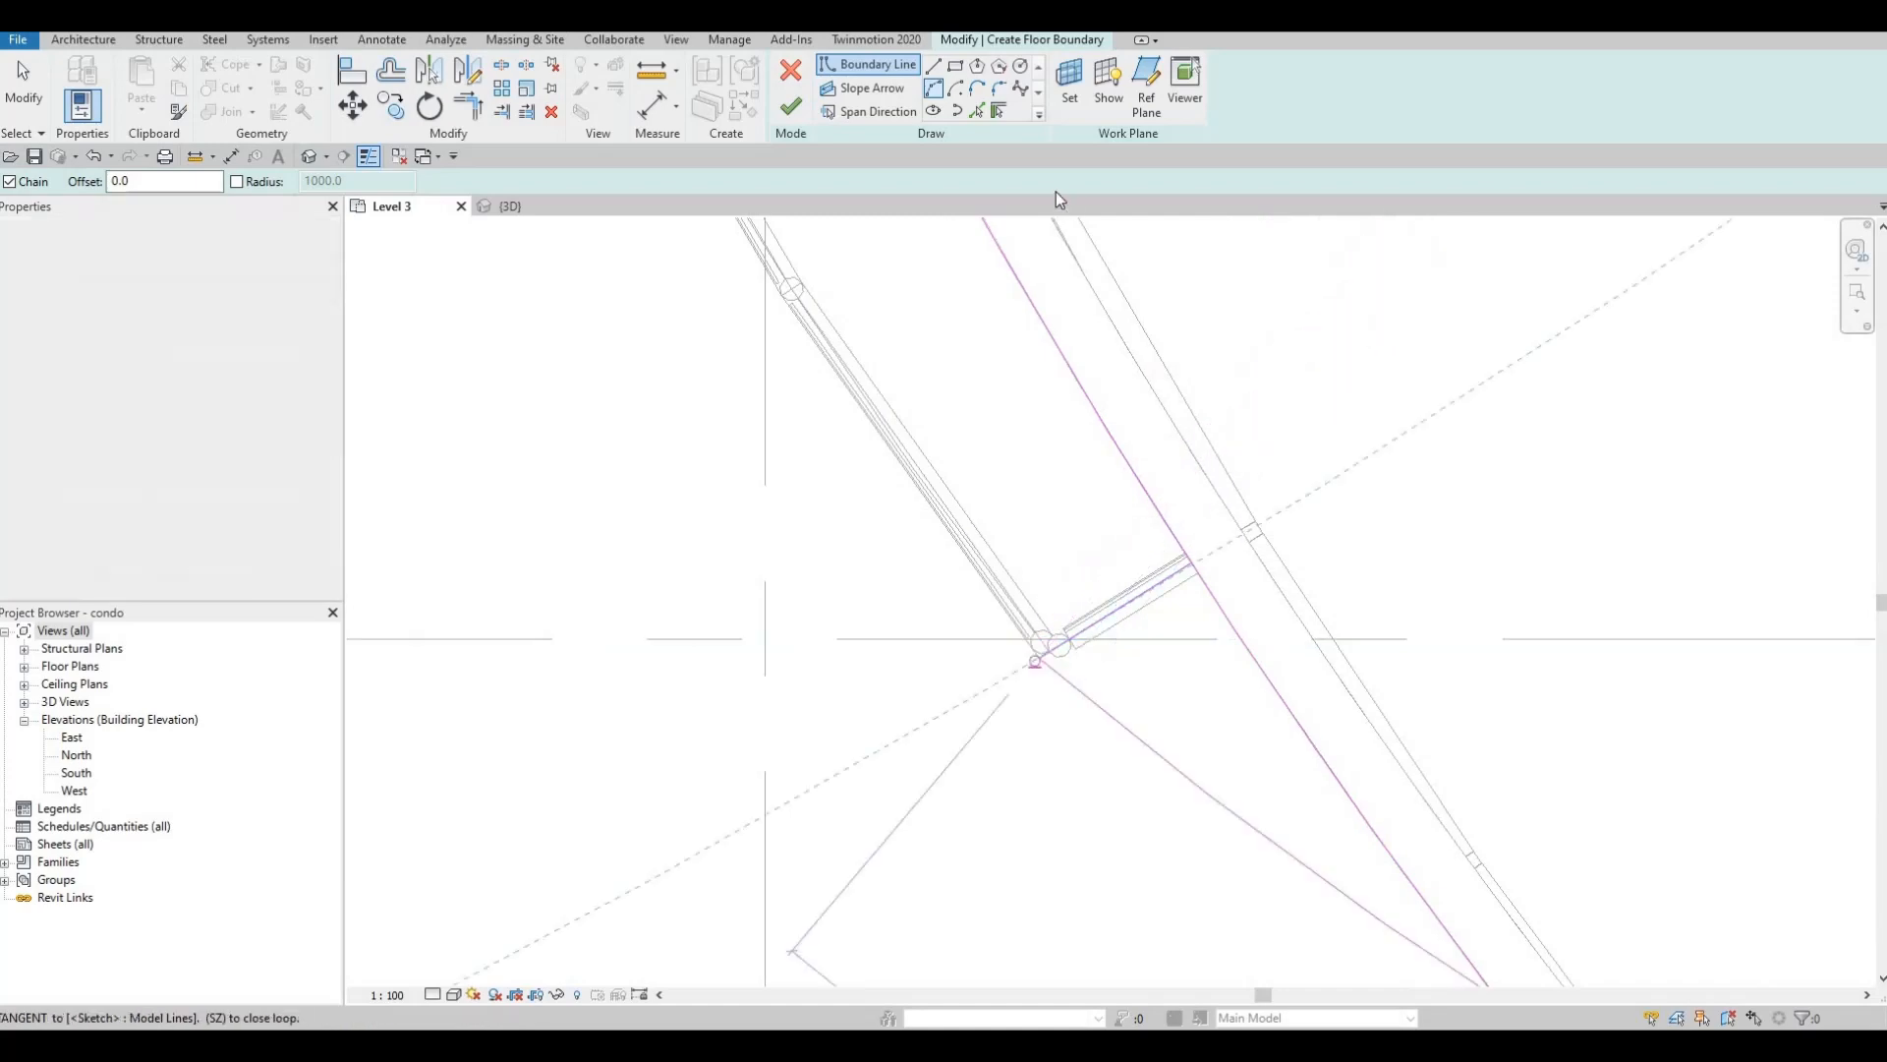
scroll(1058, 202, "down", 2)
scroll(1092, 571, "down", 2)
middle_click_drag(1123, 894, 1119, 925)
scroll(1192, 569, "down", 6)
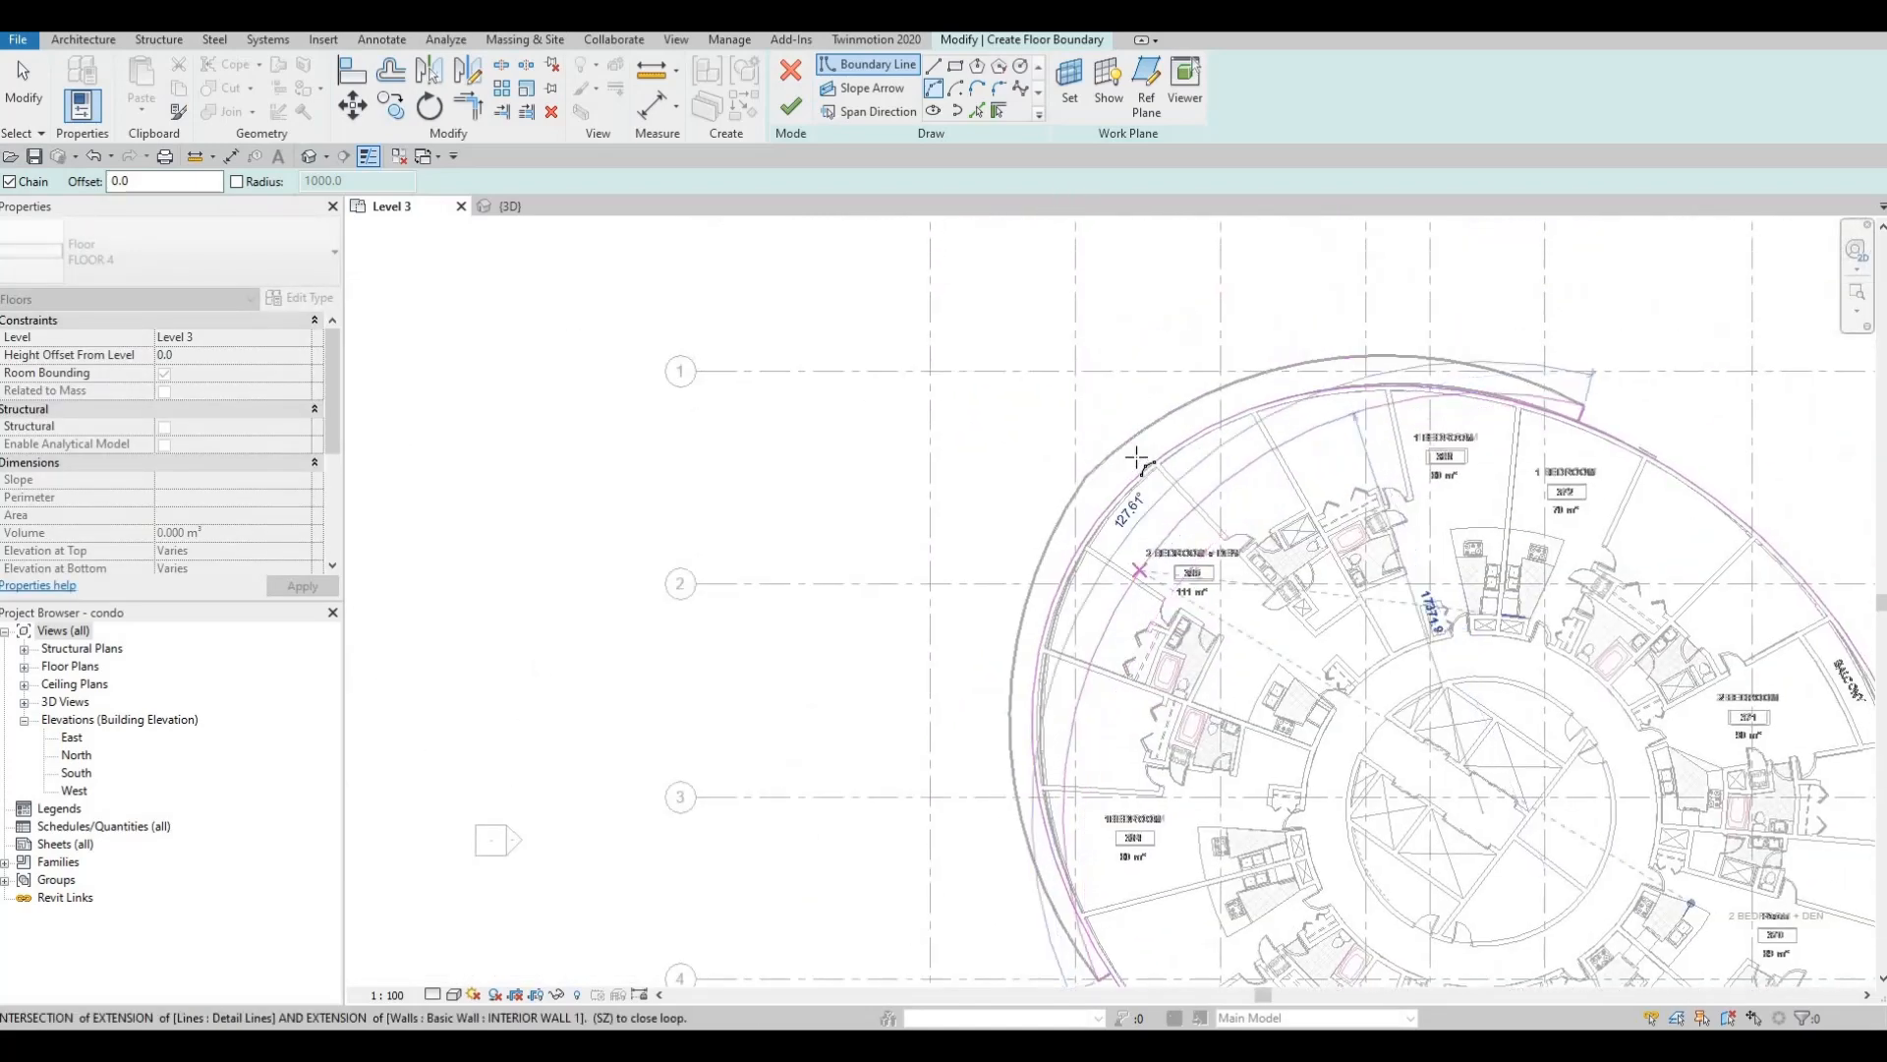
scroll(1136, 457, "up", 4)
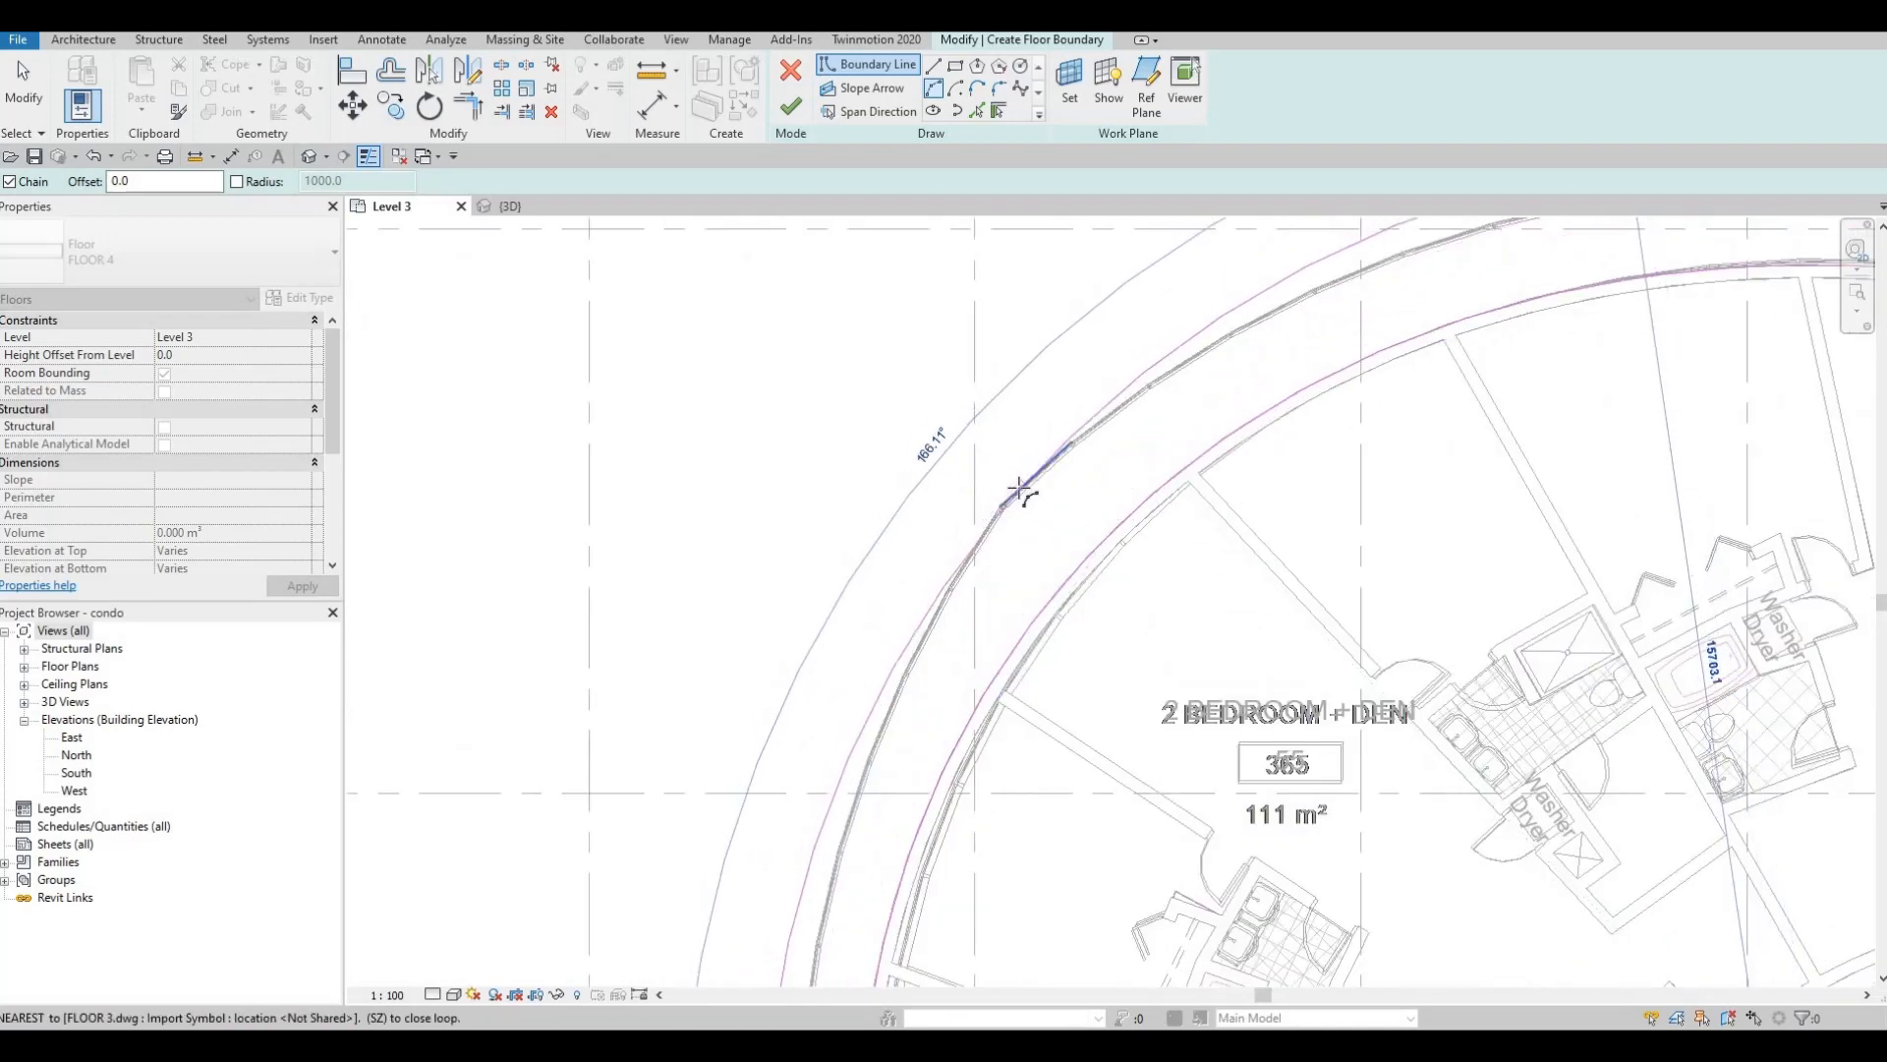
scroll(1019, 488, "down", 4)
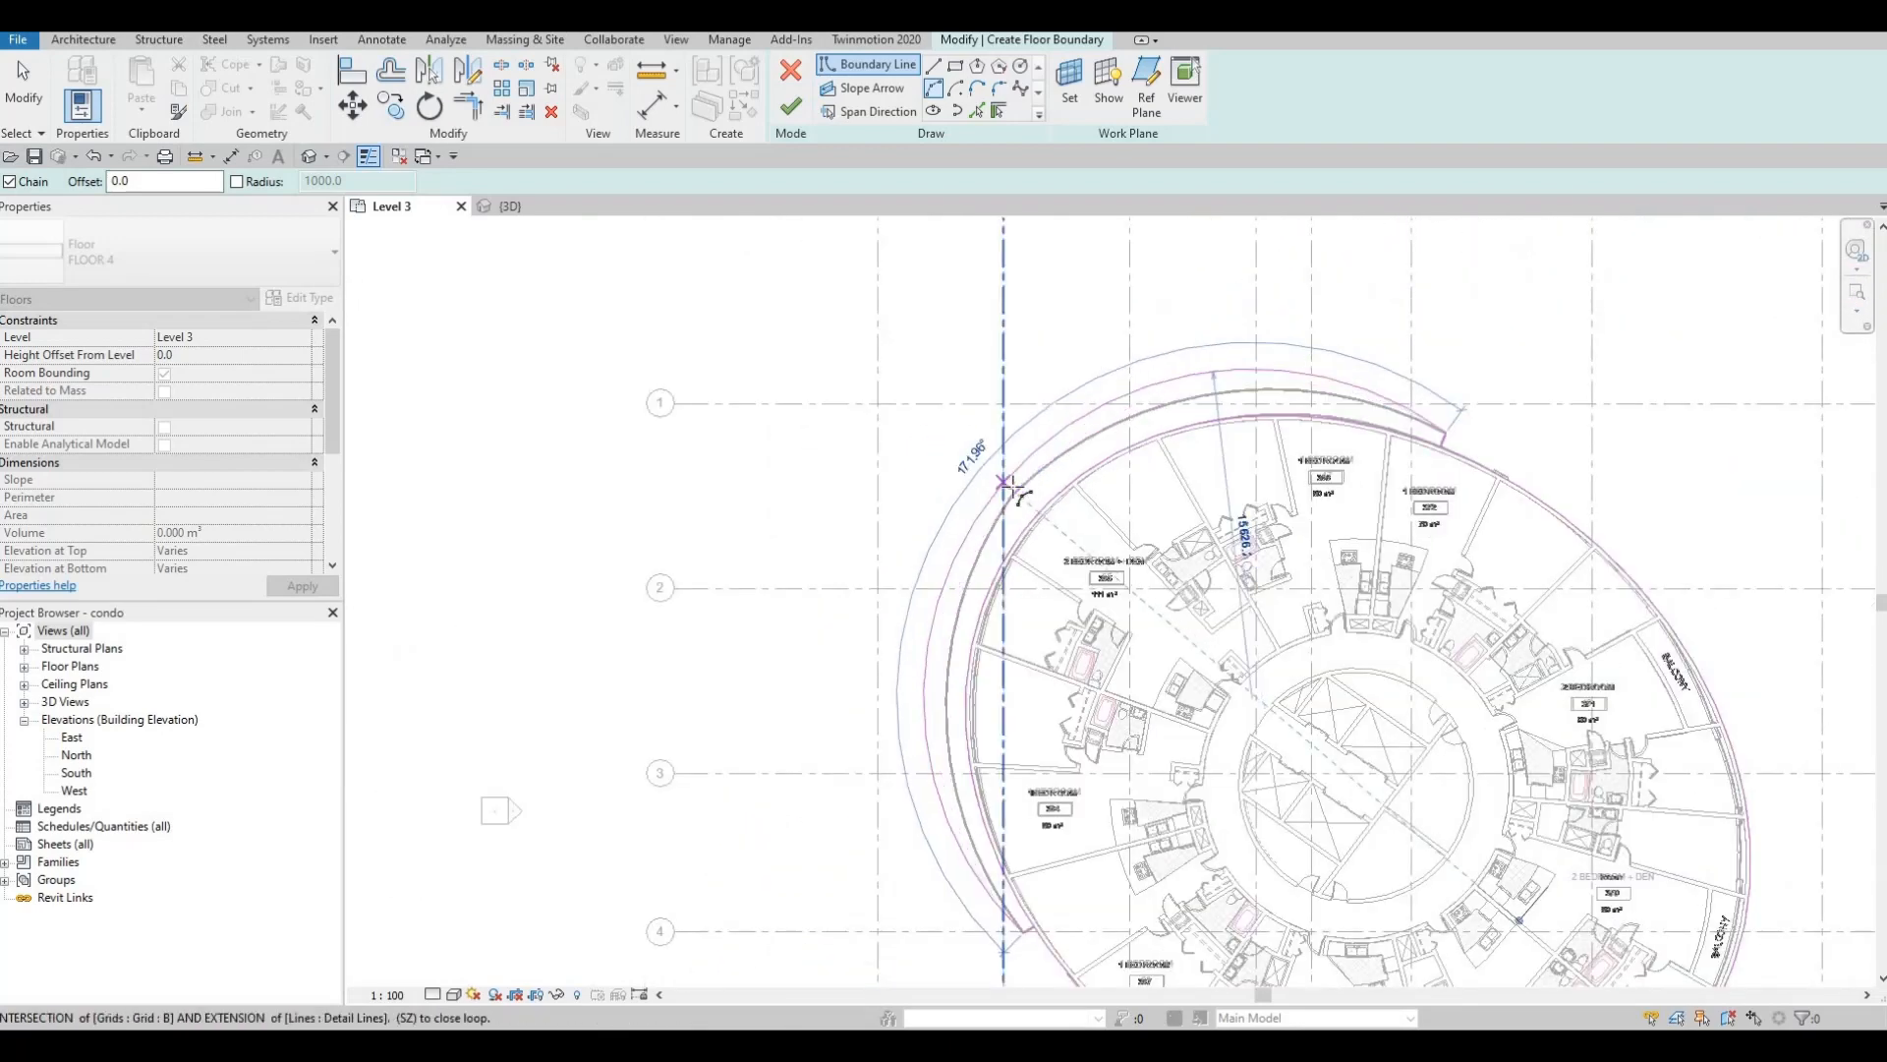
key("Escape")
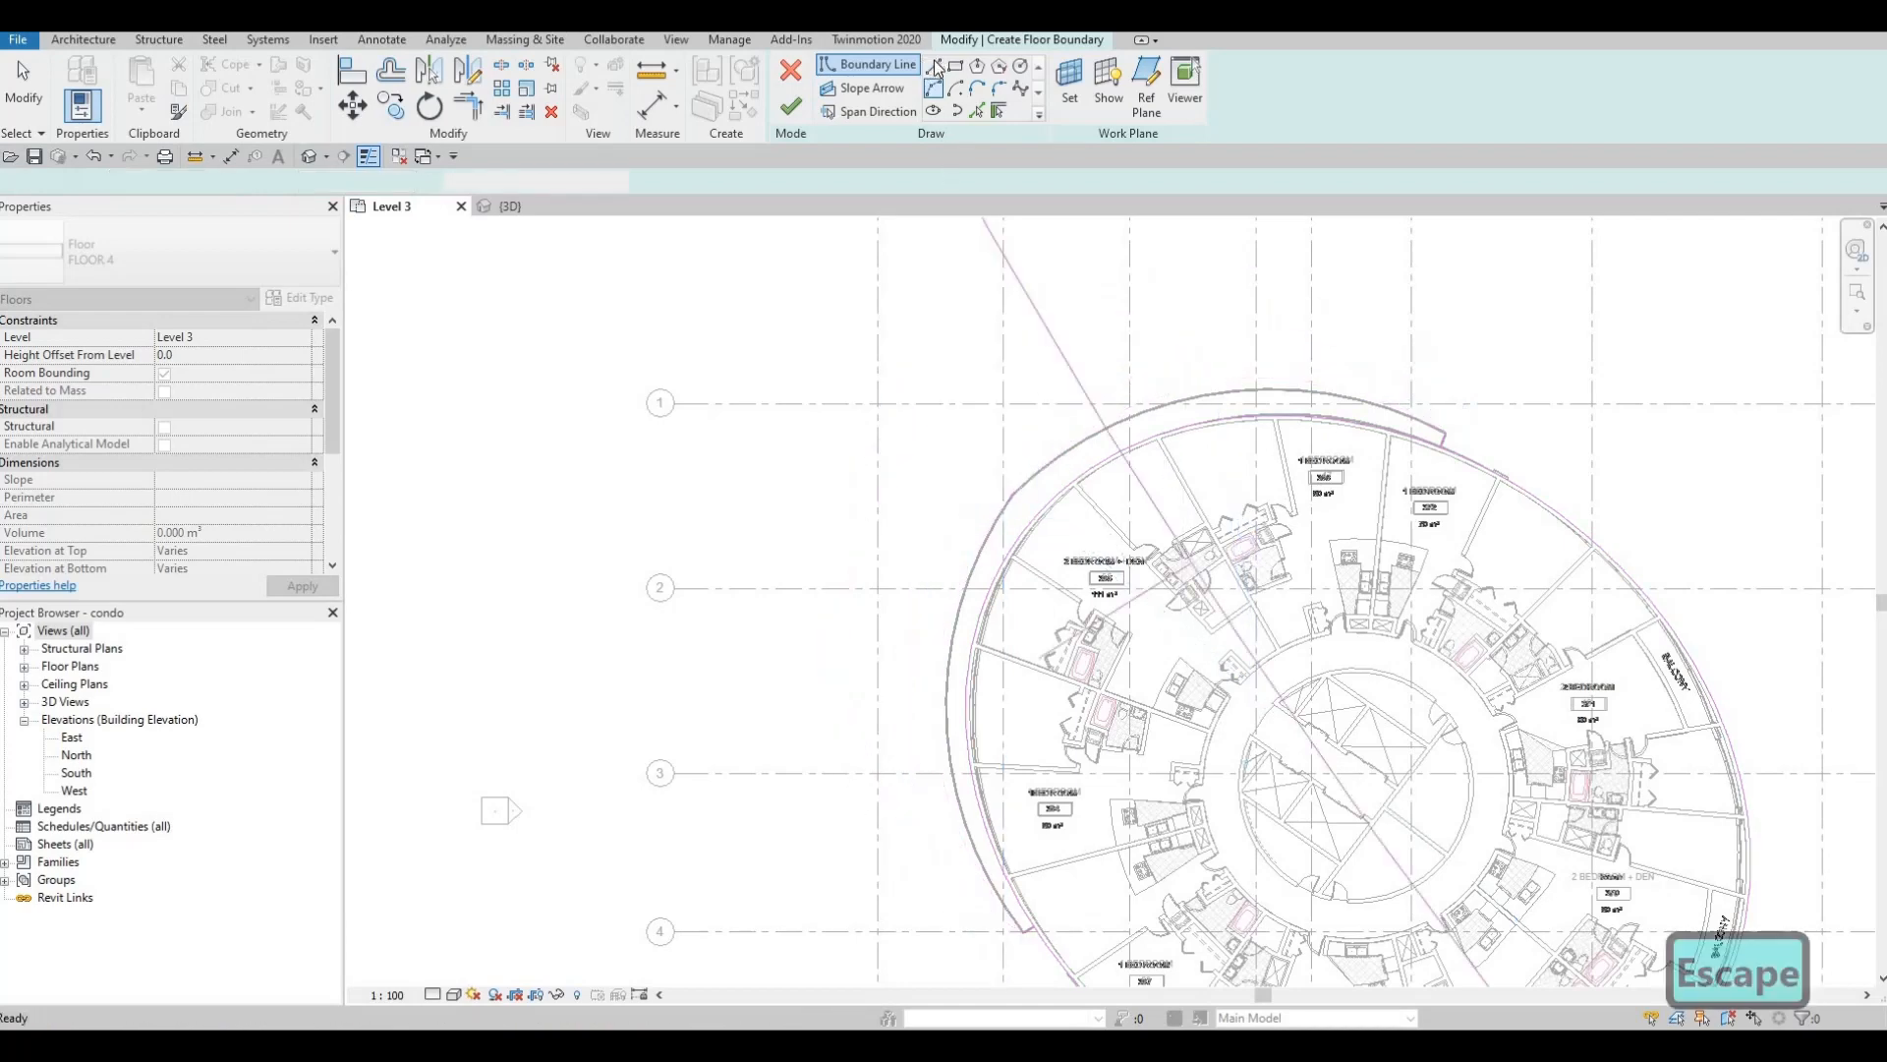
- Draw a straight boundary line about 1500 mm long from the kink in the outer balcony edge near unit 365 to the wall curve
scroll(1042, 644, "up", 8)
mouse_move(1111, 235)
middle_mouse_down()
mouse_move(1120, 606)
mouse_move(1091, 804)
middle_mouse_up()
scroll(1106, 615, "down", 6)
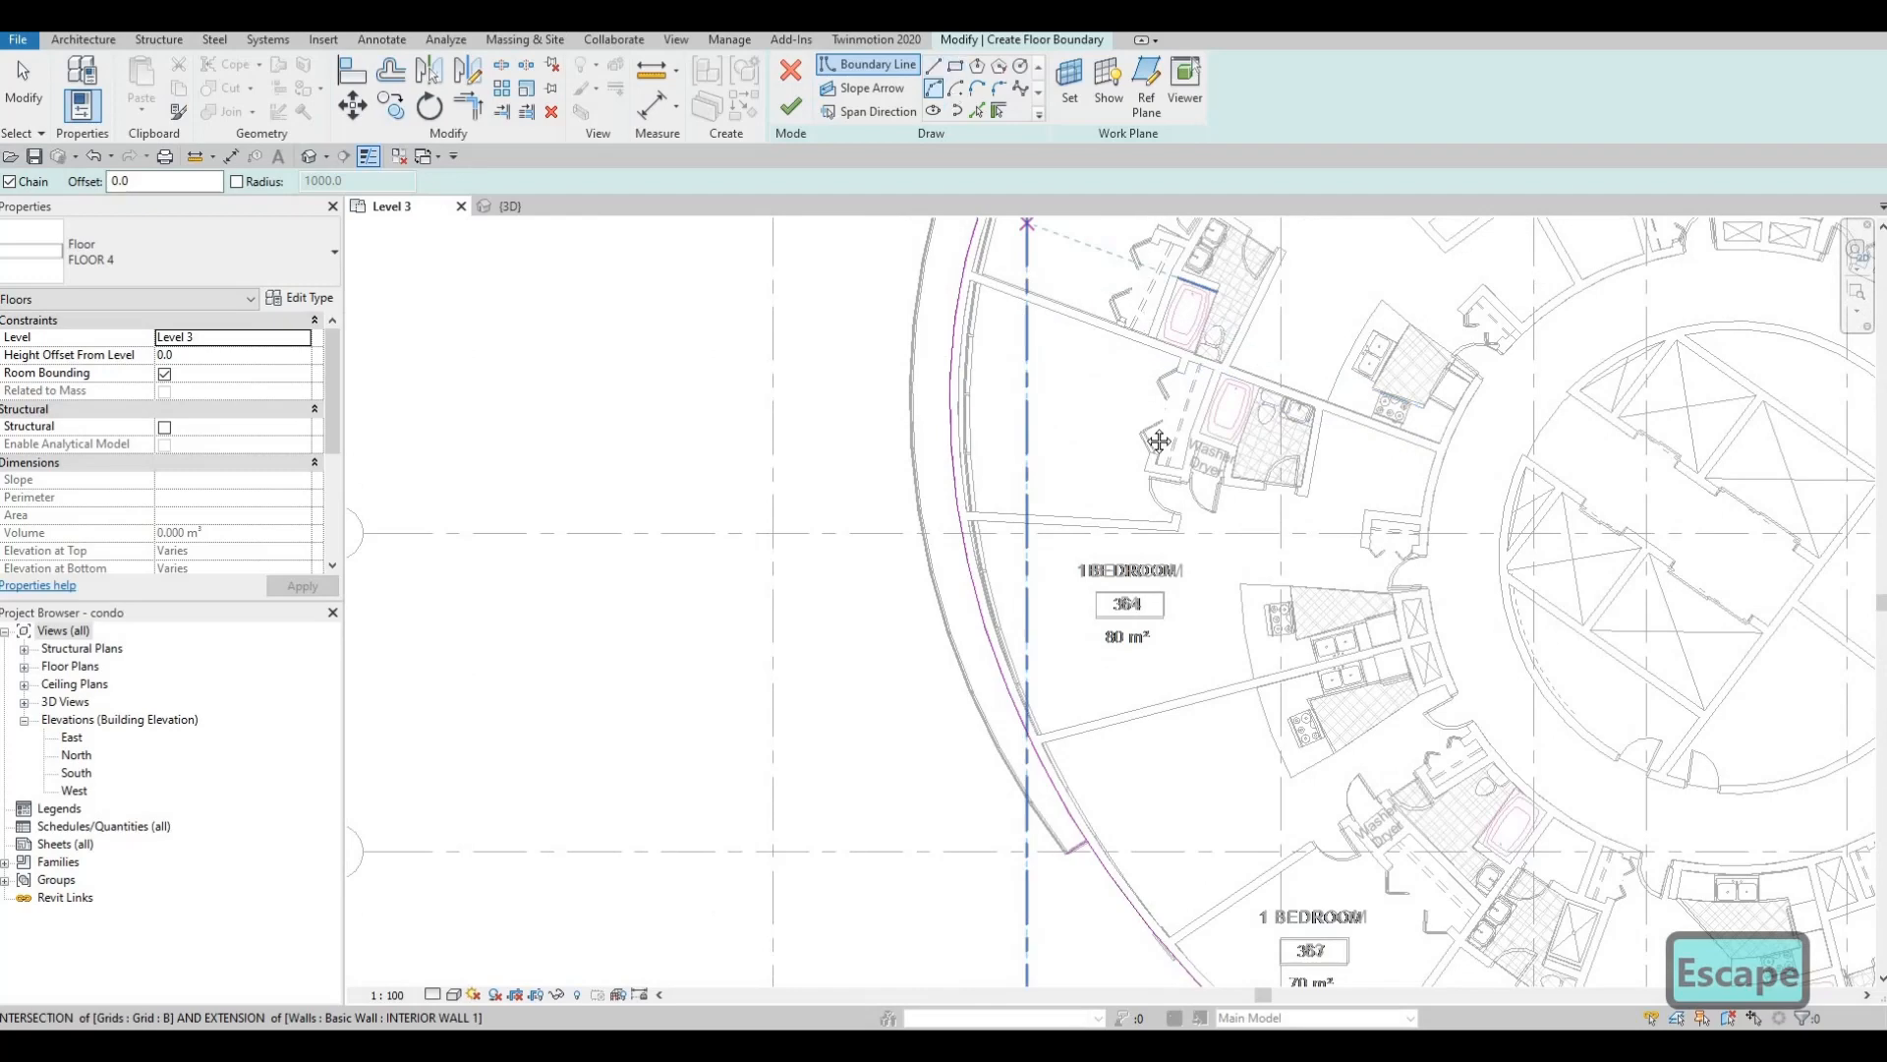
left_click(933, 65)
middle_click_drag(1108, 263, 1107, 629)
scroll(1108, 629, "up", 1)
scroll(1107, 629, "down", 1)
scroll(1051, 325, "up", 2)
scroll(1110, 433, "up", 3)
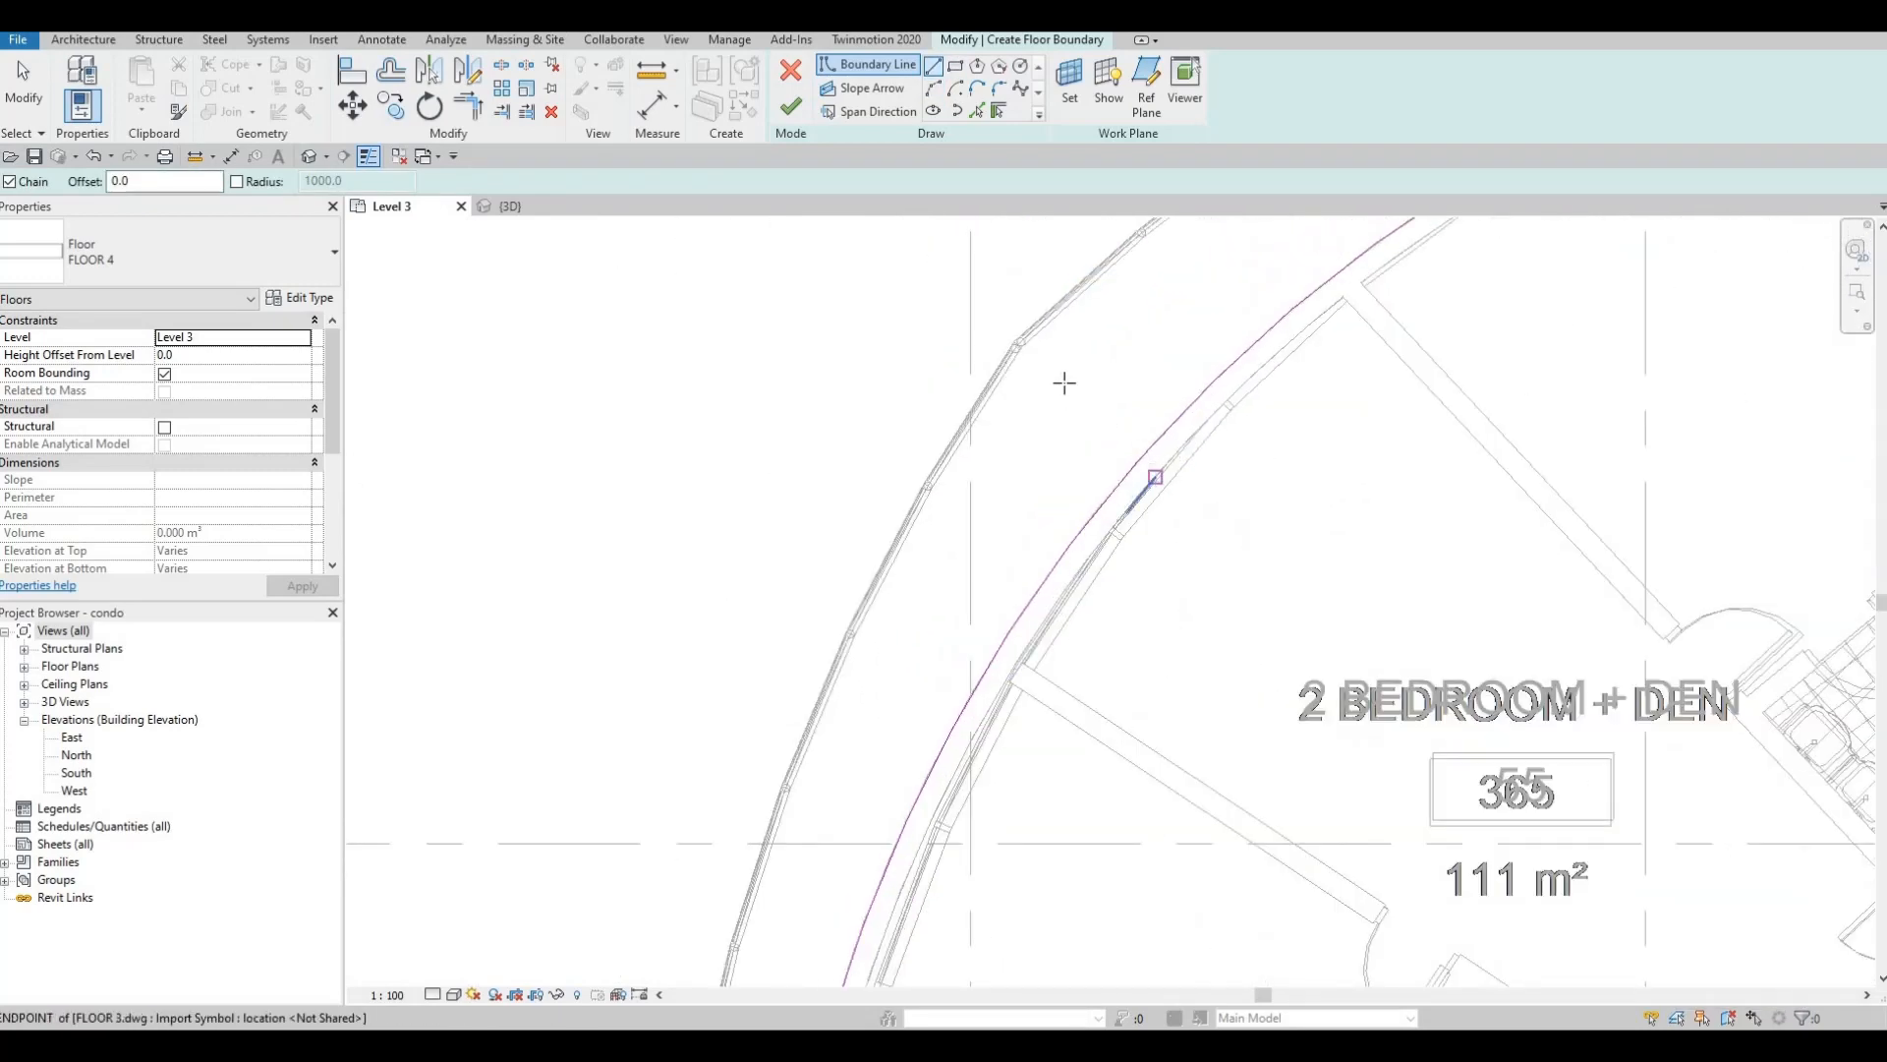
left_click(1156, 477)
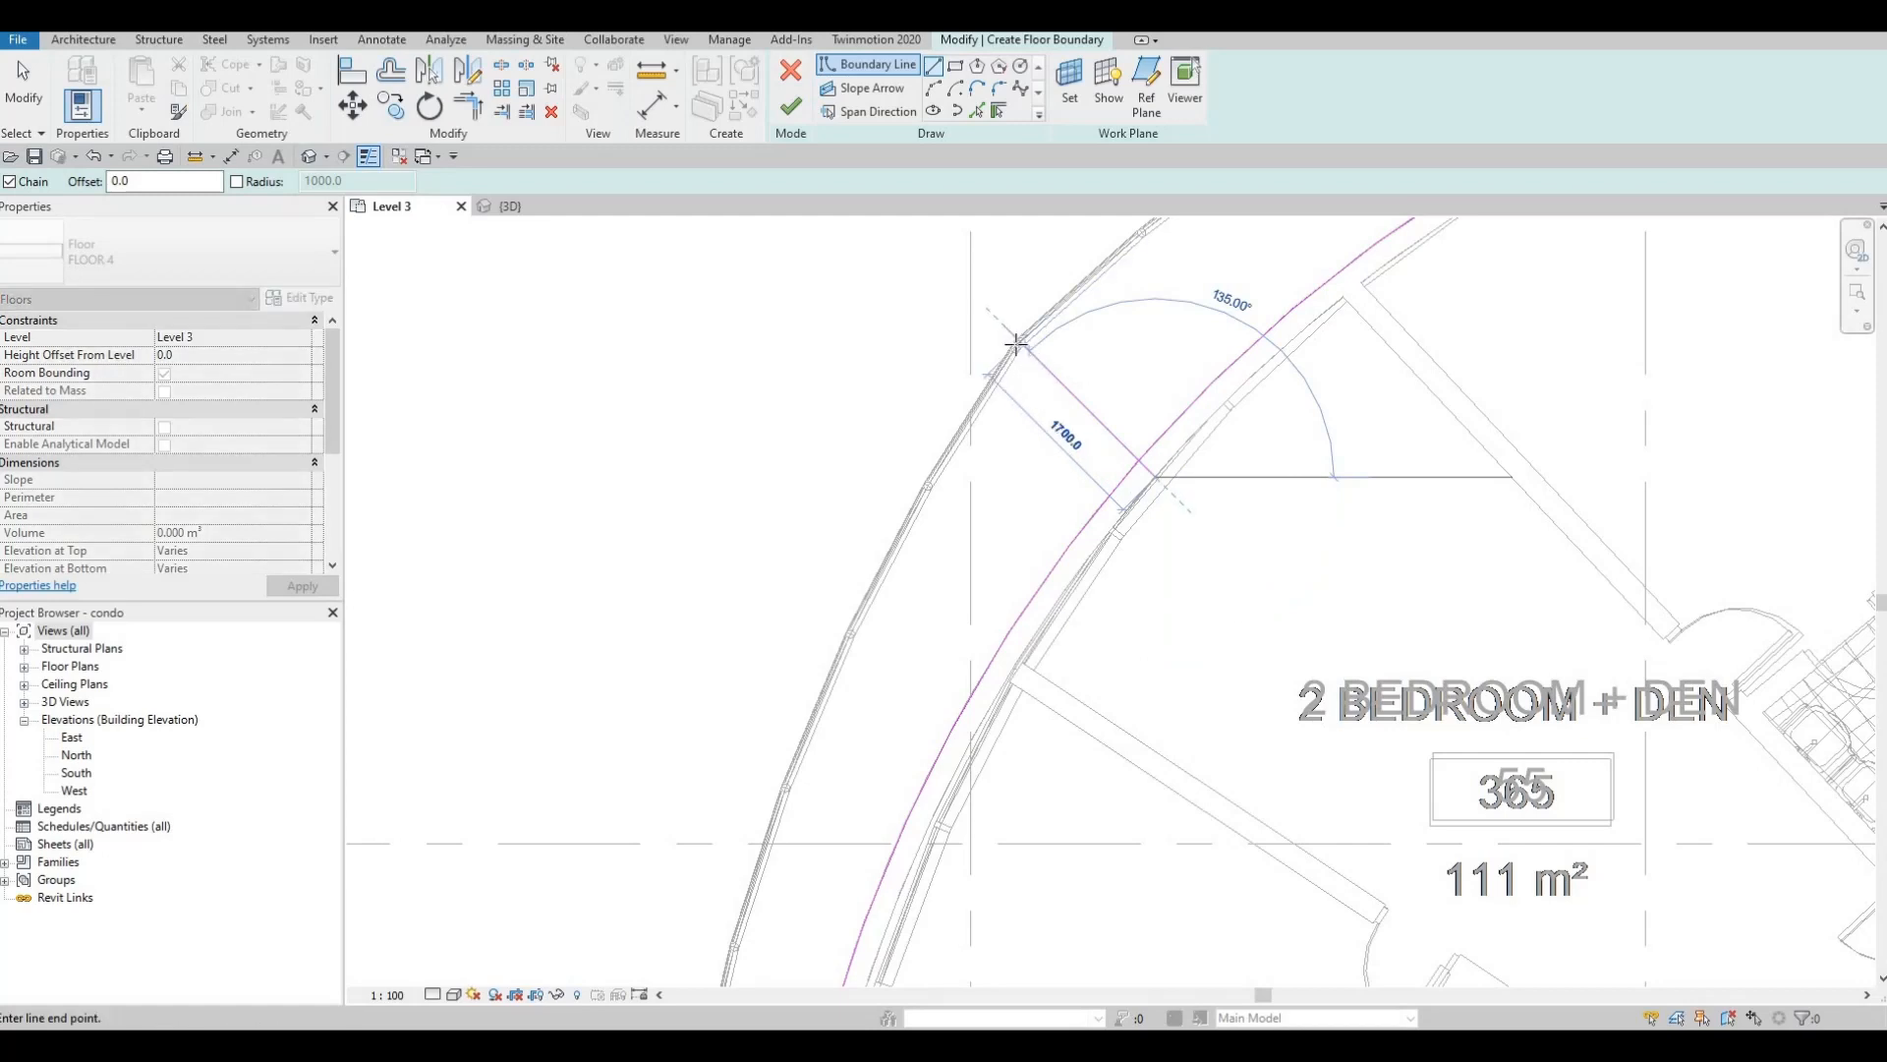
key("Escape")
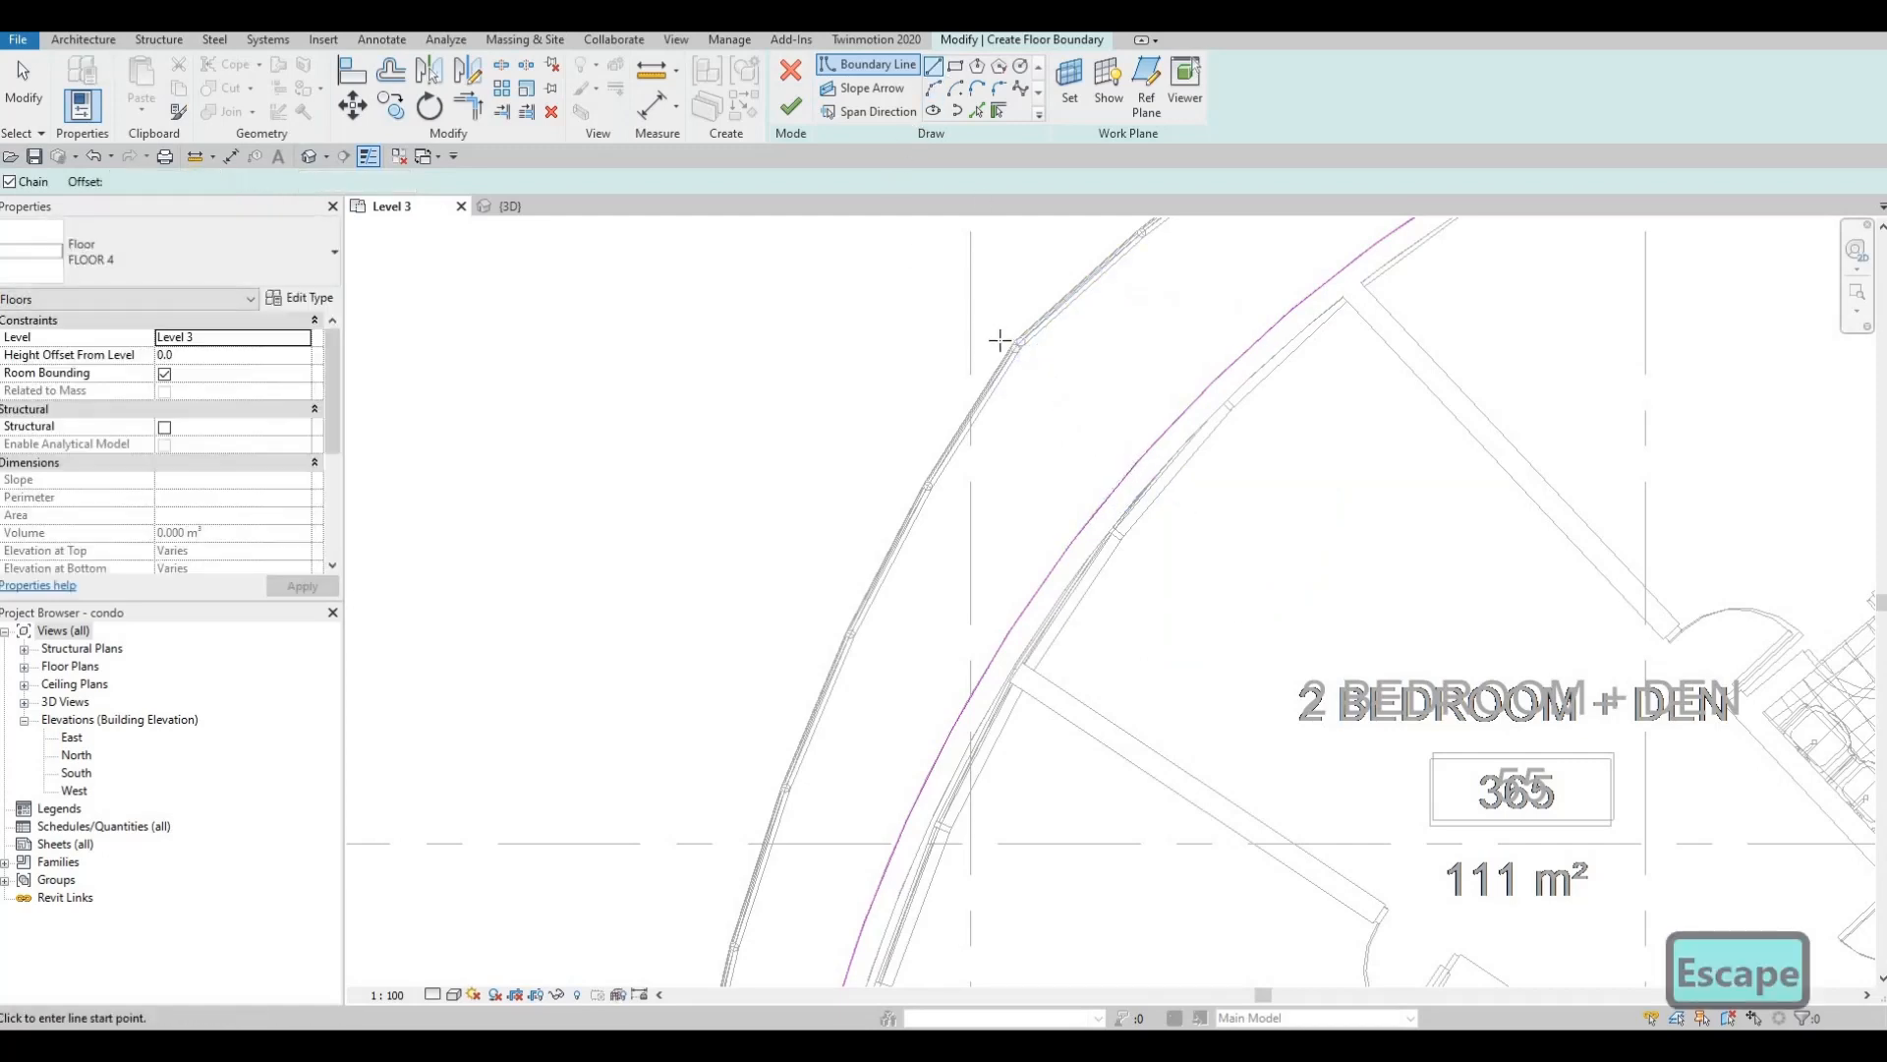
scroll(1018, 342, "up", 4)
left_click(1075, 363)
middle_click_drag(1256, 543, 1061, 376)
scroll(1105, 369, "down", 1)
scroll(1163, 386, "down", 4)
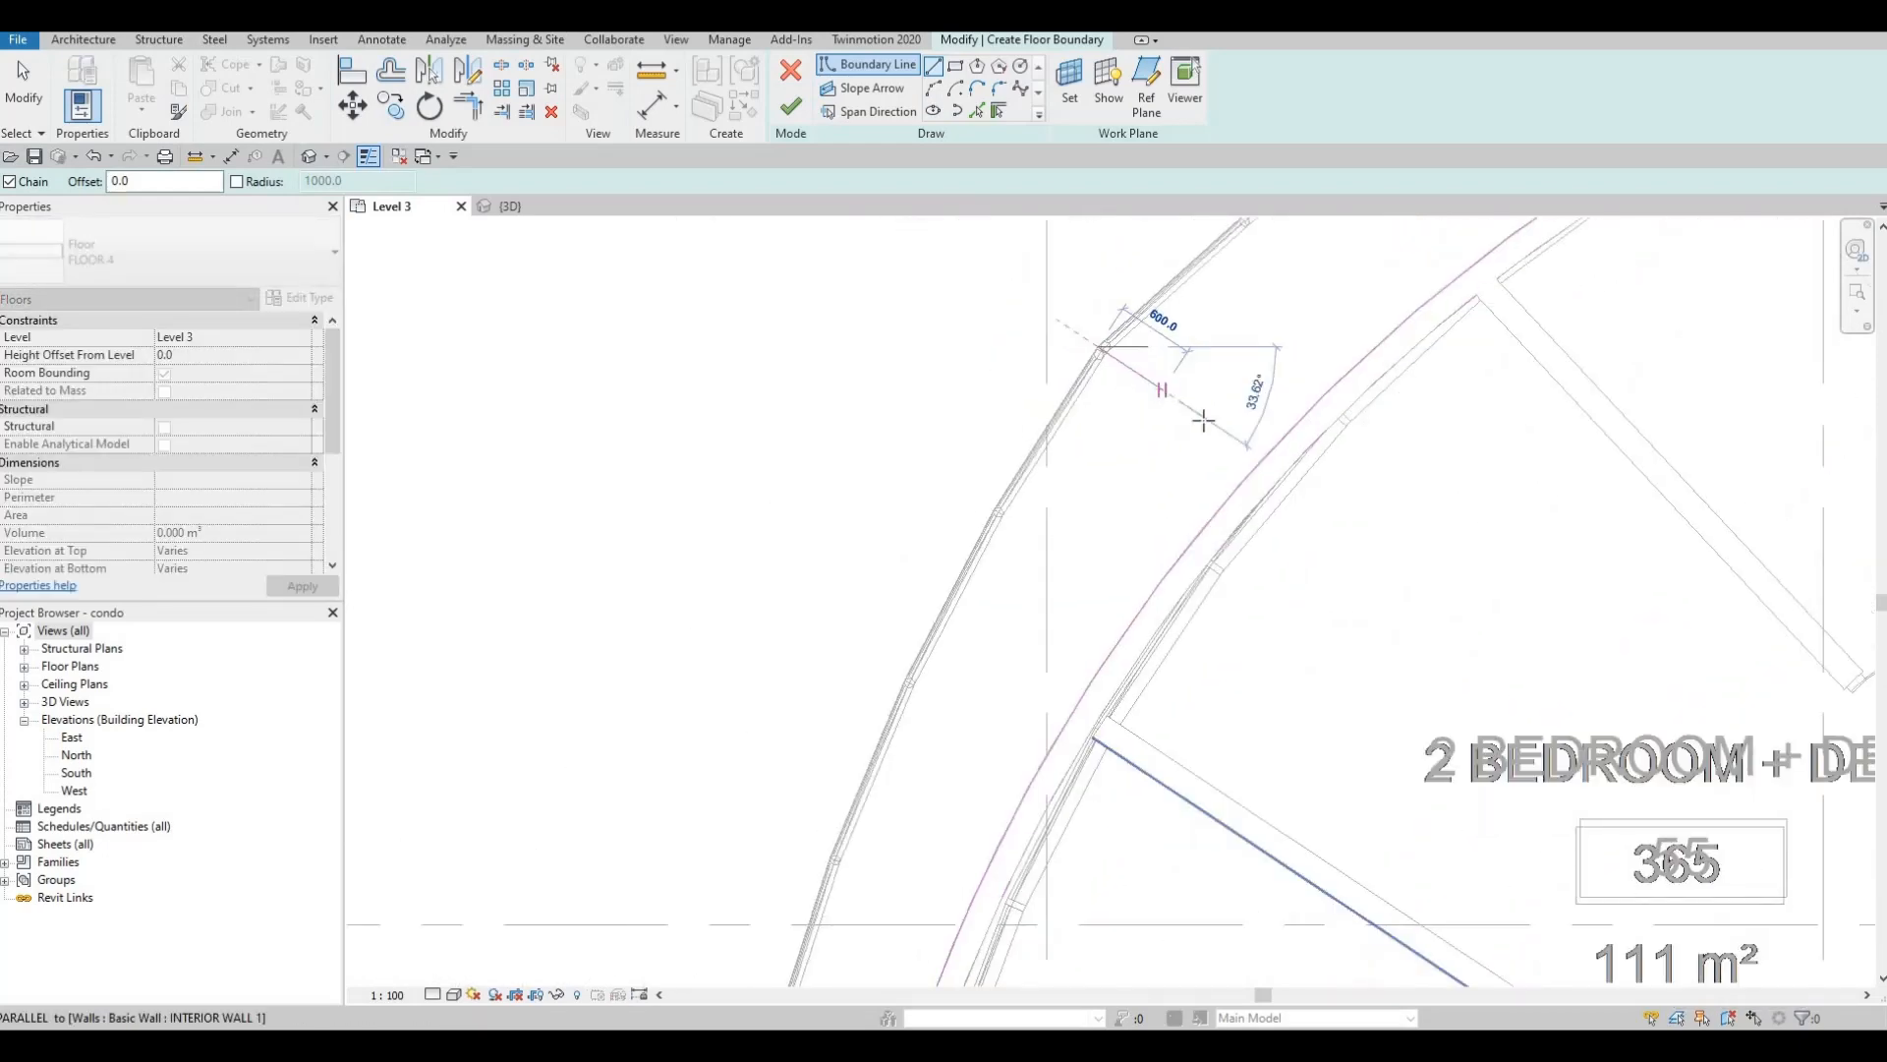
middle_click_drag(1549, 690, 1493, 627)
scroll(1376, 619, "down", 2)
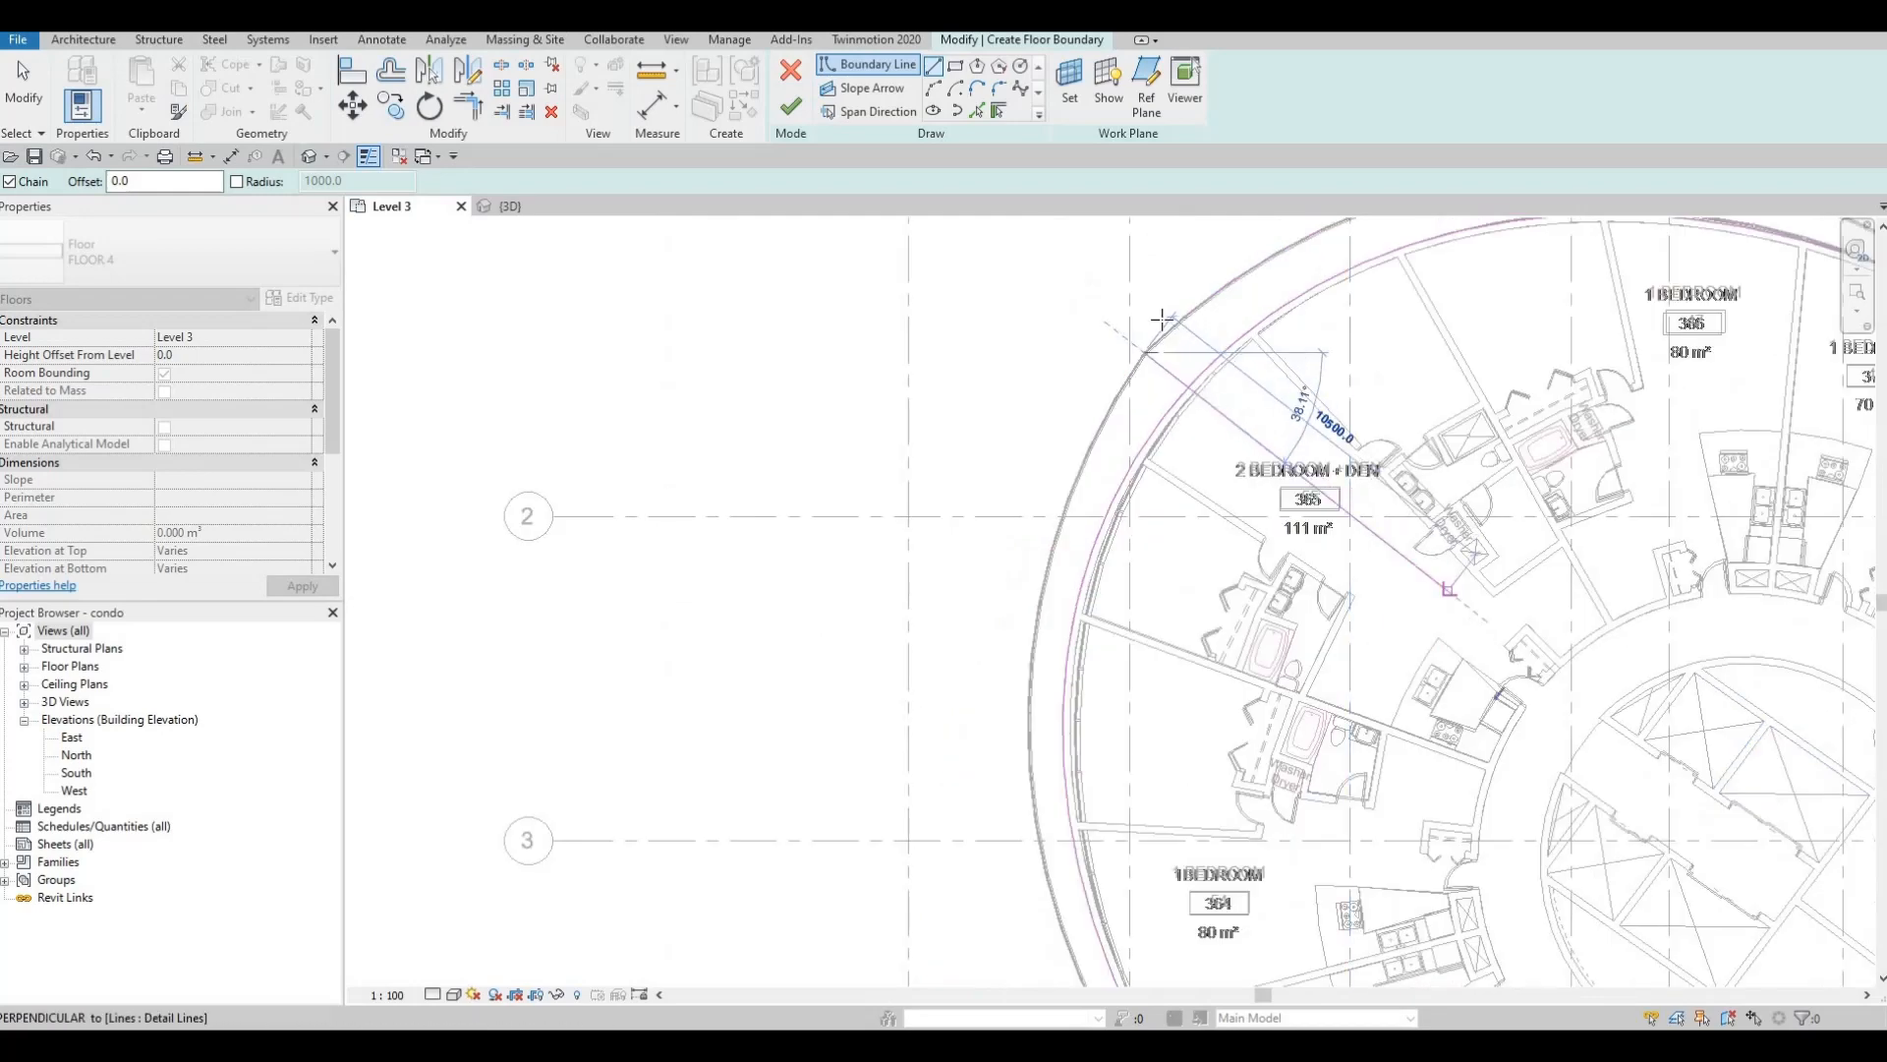
scroll(1232, 539, "up", 4)
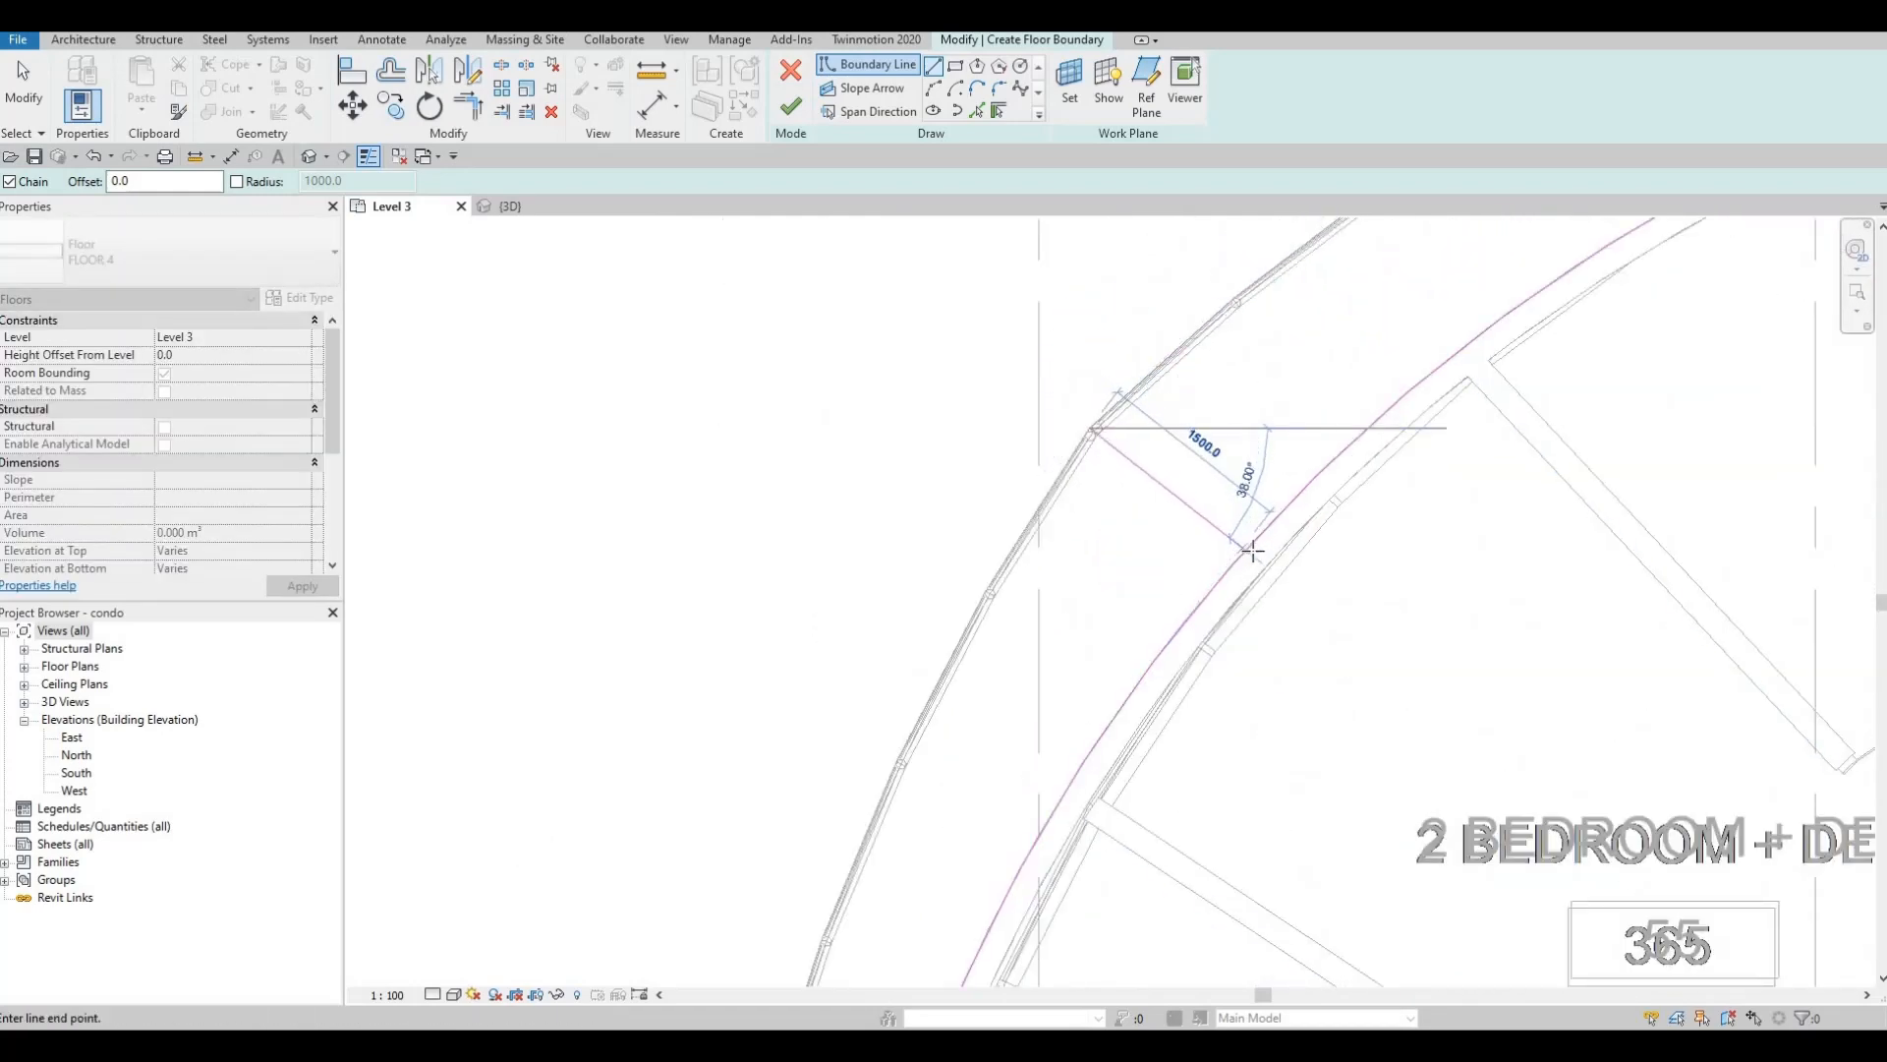
scroll(1260, 534, "up", 3)
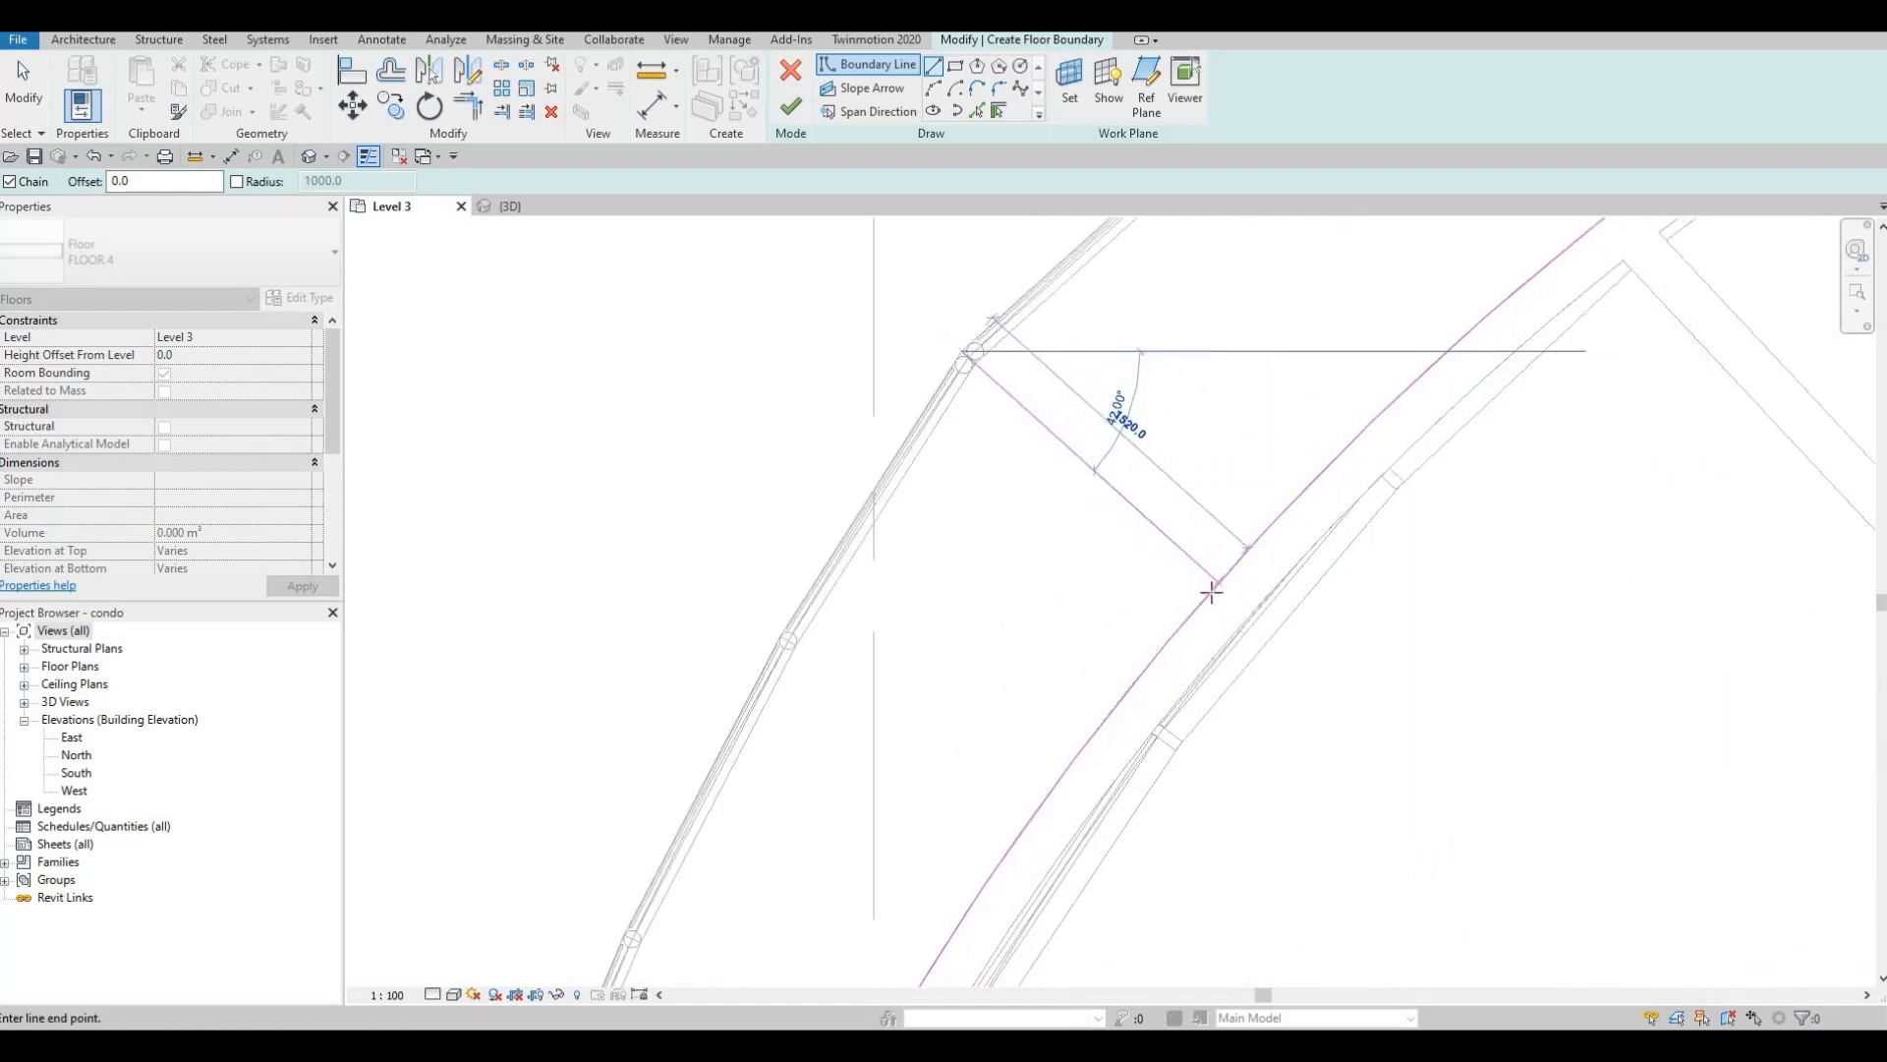
scroll(1221, 568, "down", 4)
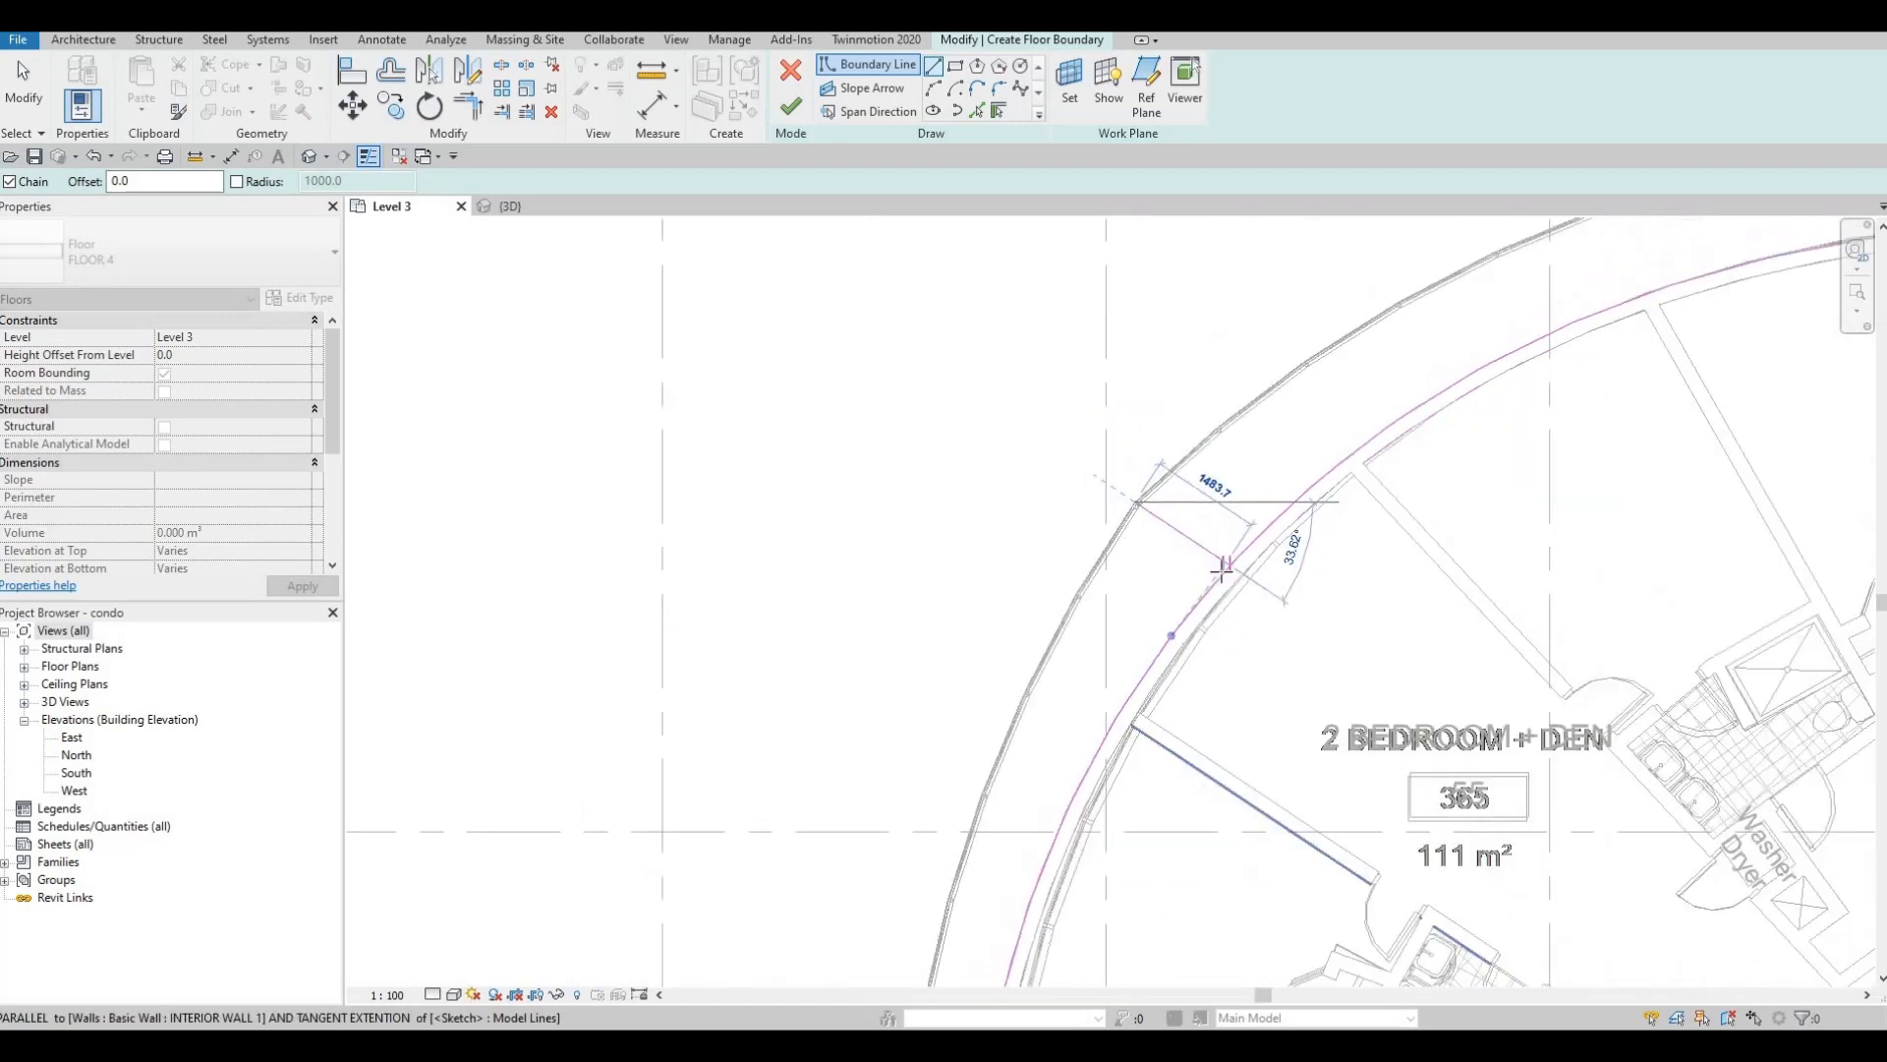
key("Escape")
key("Escape")
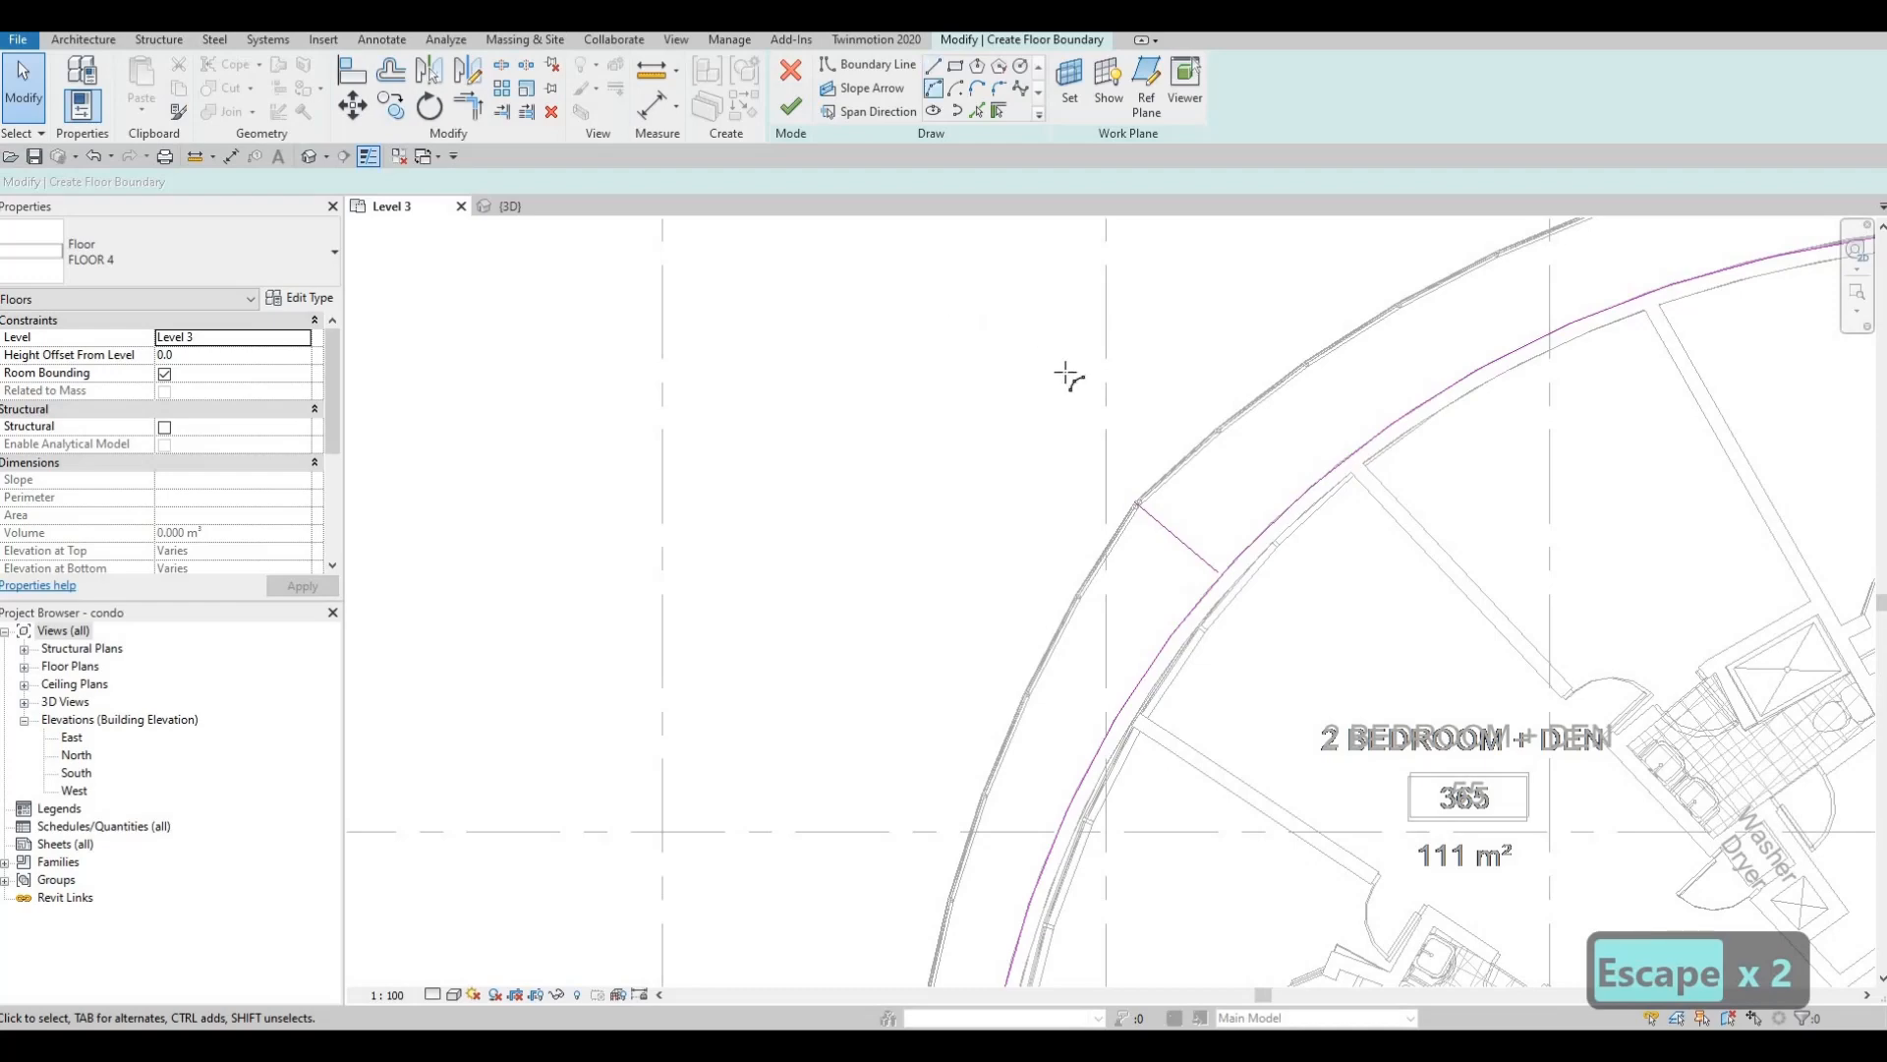
- Draw a start-end-radius arc along the outer balcony edge from the kink near unit 365 to the short end line near unit 367
scroll(1129, 488, "up", 4)
left_click(1154, 532)
middle_click_drag(1152, 715, 1264, 207)
scroll(1178, 291, "down", 2)
middle_click_drag(1179, 293, 1177, 337)
scroll(1177, 337, "down", 3)
middle_click_drag(1051, 671, 1093, 463)
scroll(1180, 653, "up", 6)
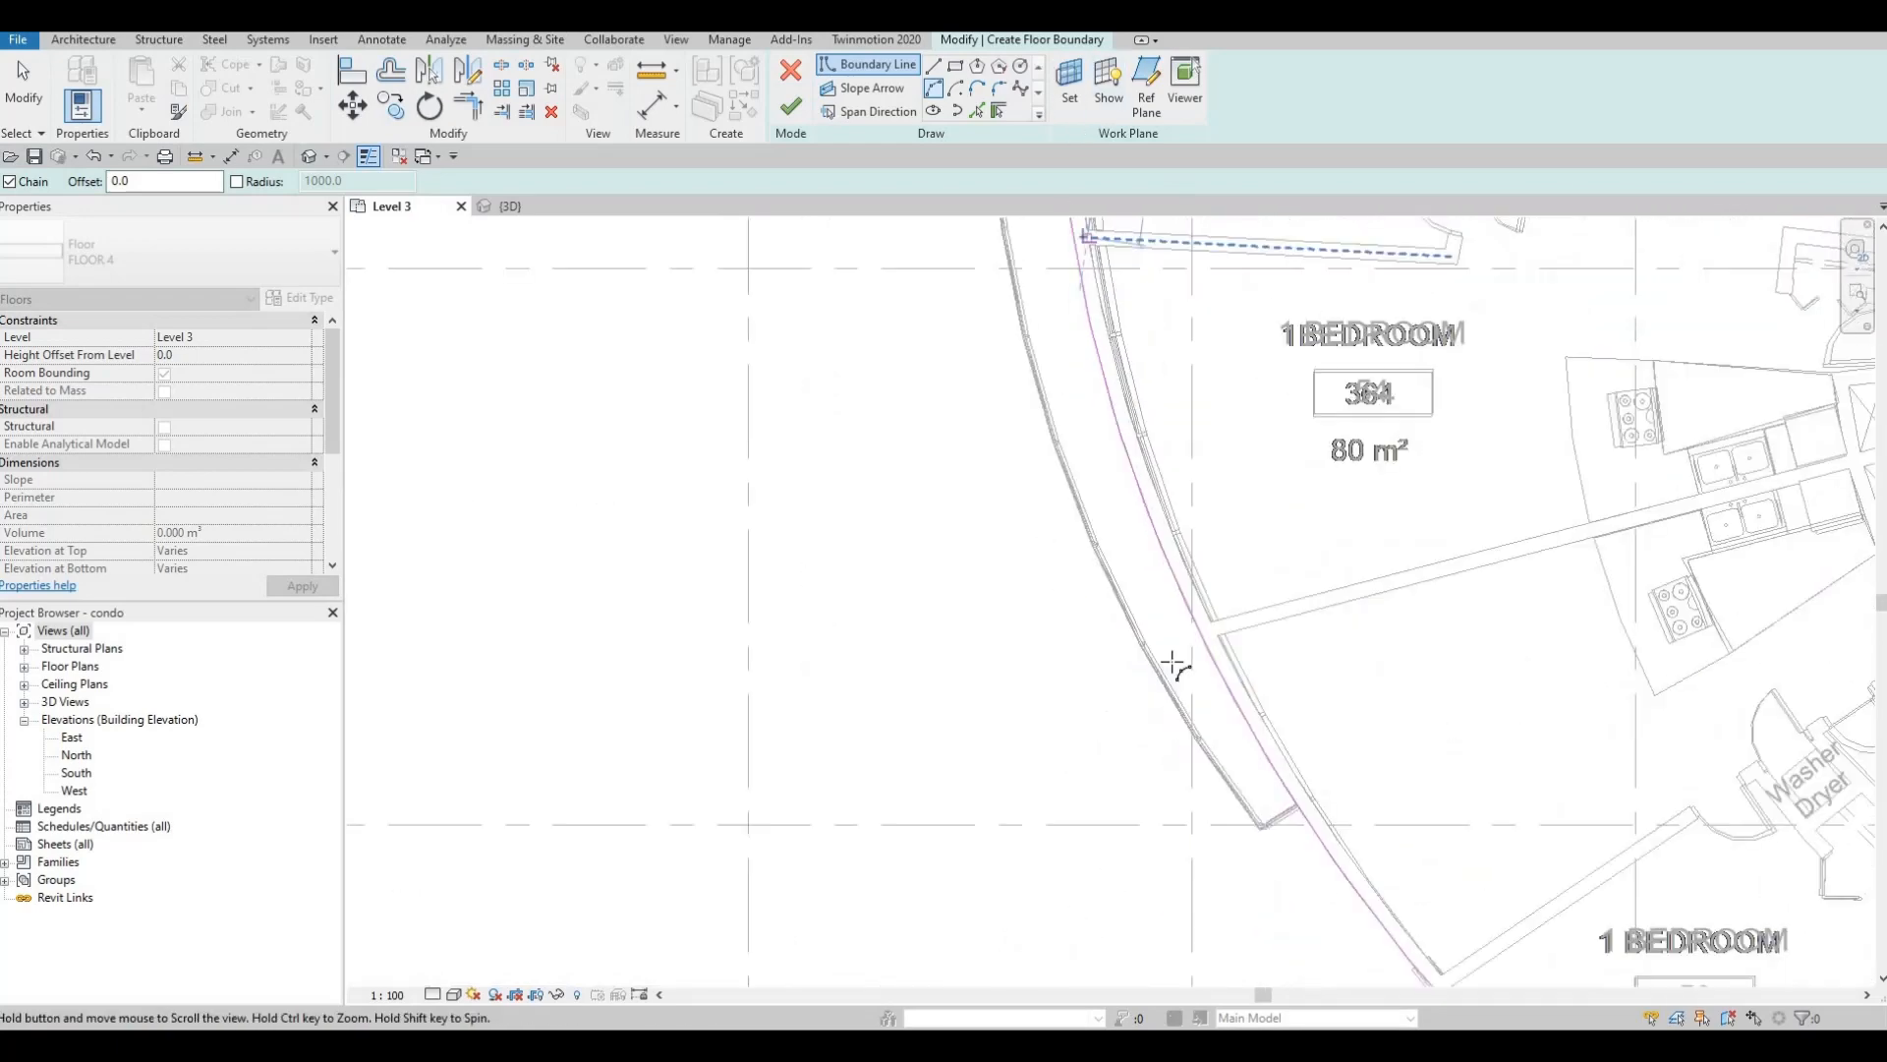
scroll(1342, 833, "up", 2)
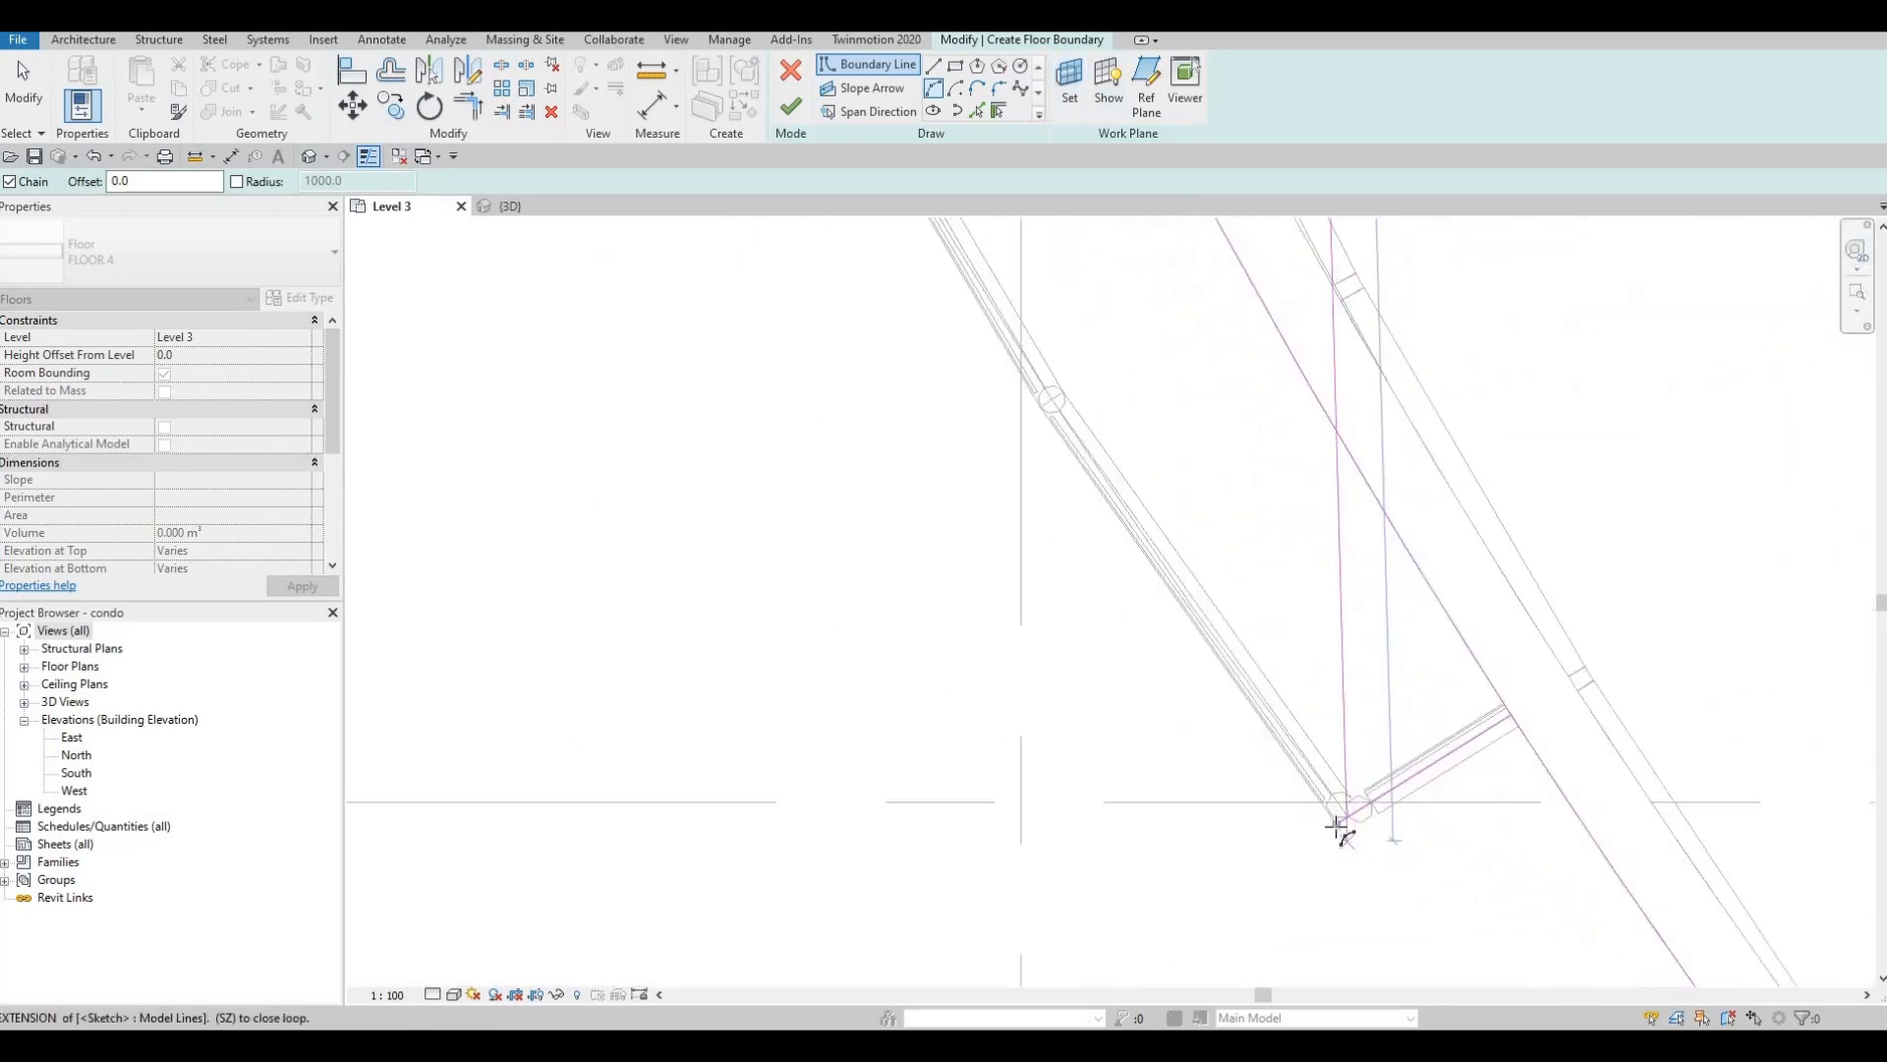
scroll(1081, 316, "down", 4)
middle_click_drag(1081, 317, 1217, 901)
middle_click_drag(1023, 462, 1137, 662)
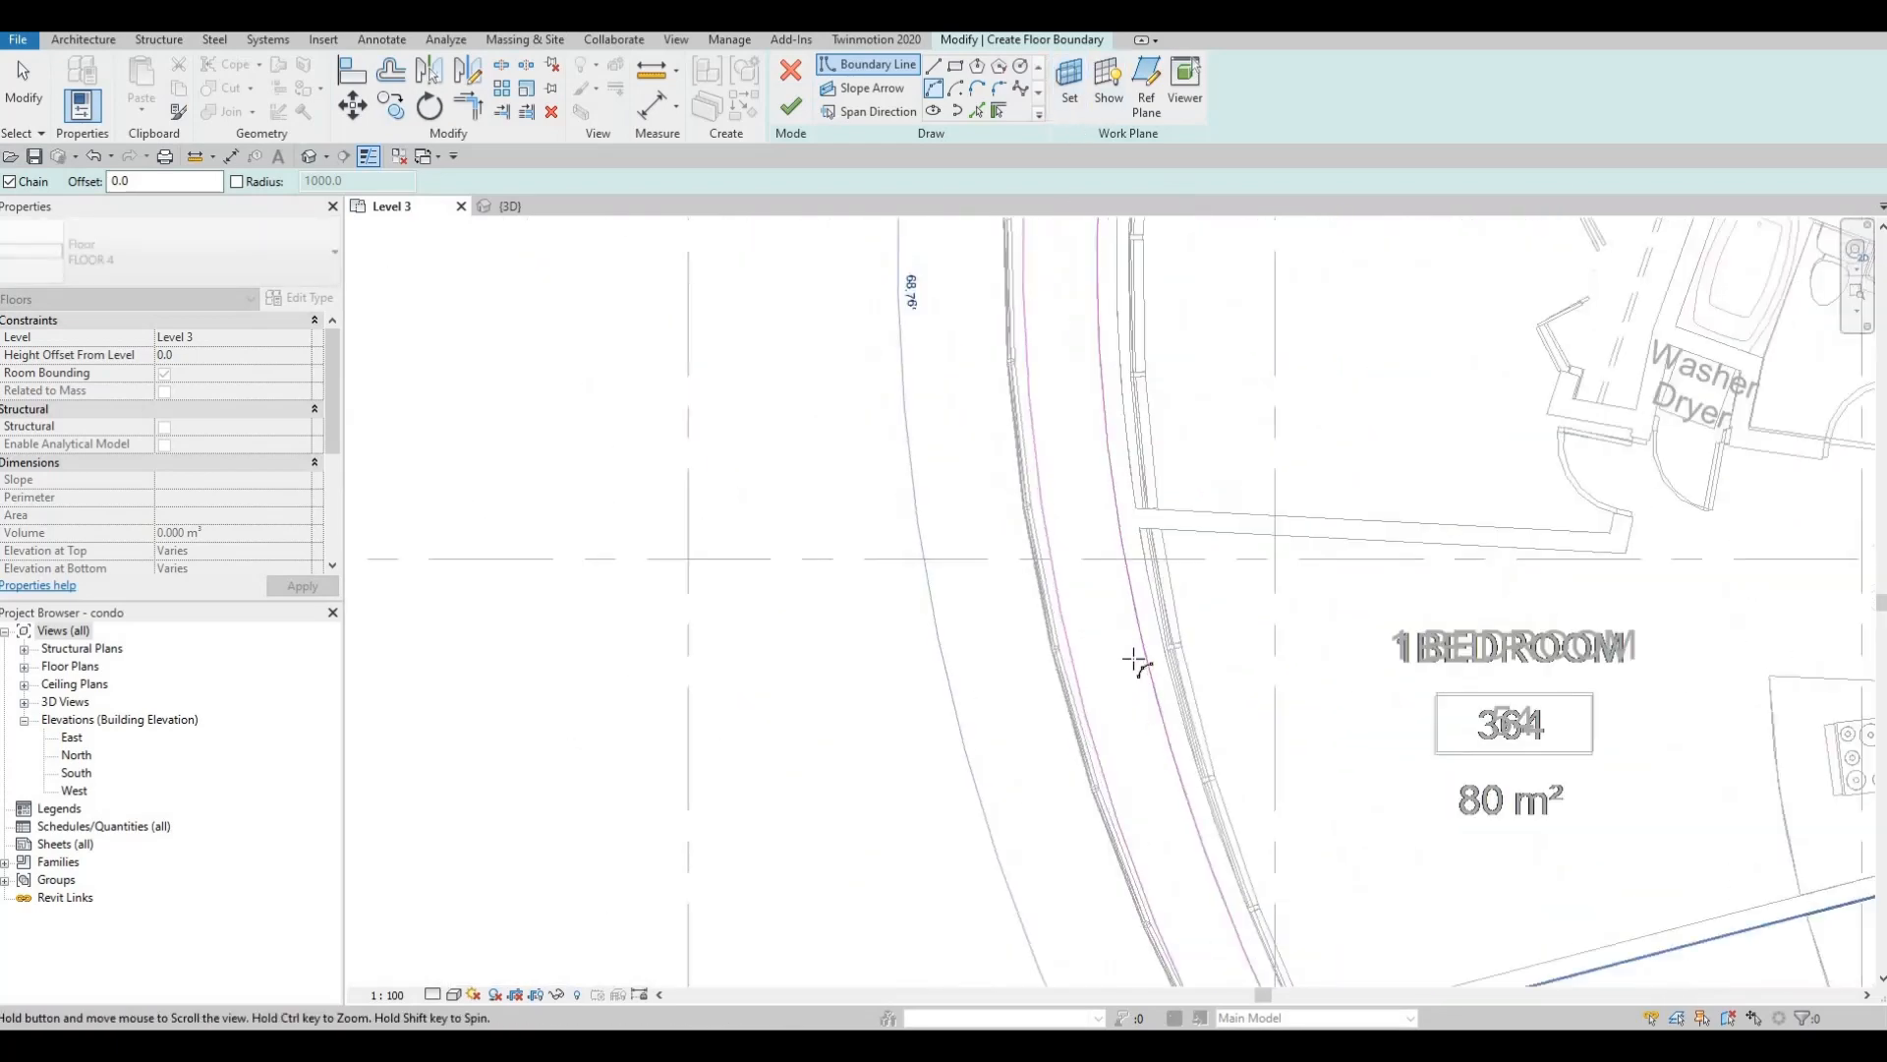
scroll(1116, 636, "down", 2)
middle_click_drag(1133, 329, 1133, 619)
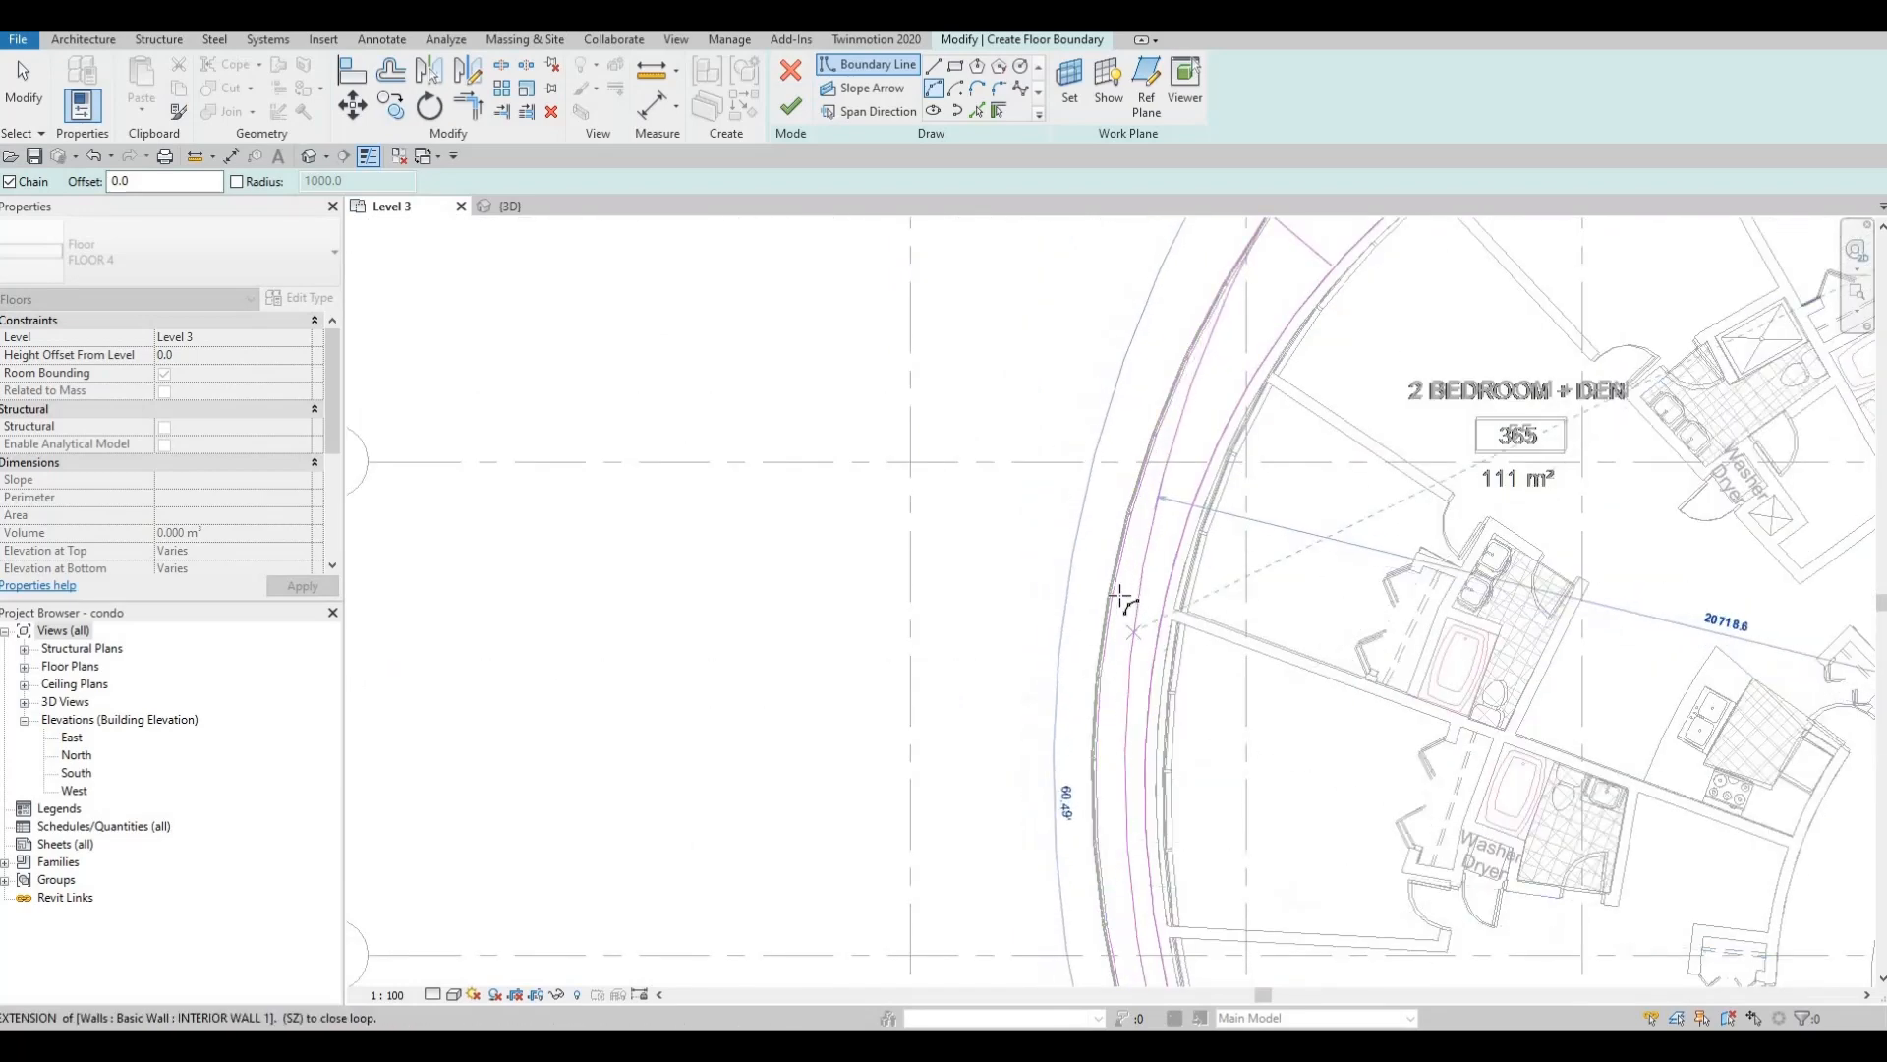
scroll(1091, 757, "up", 5)
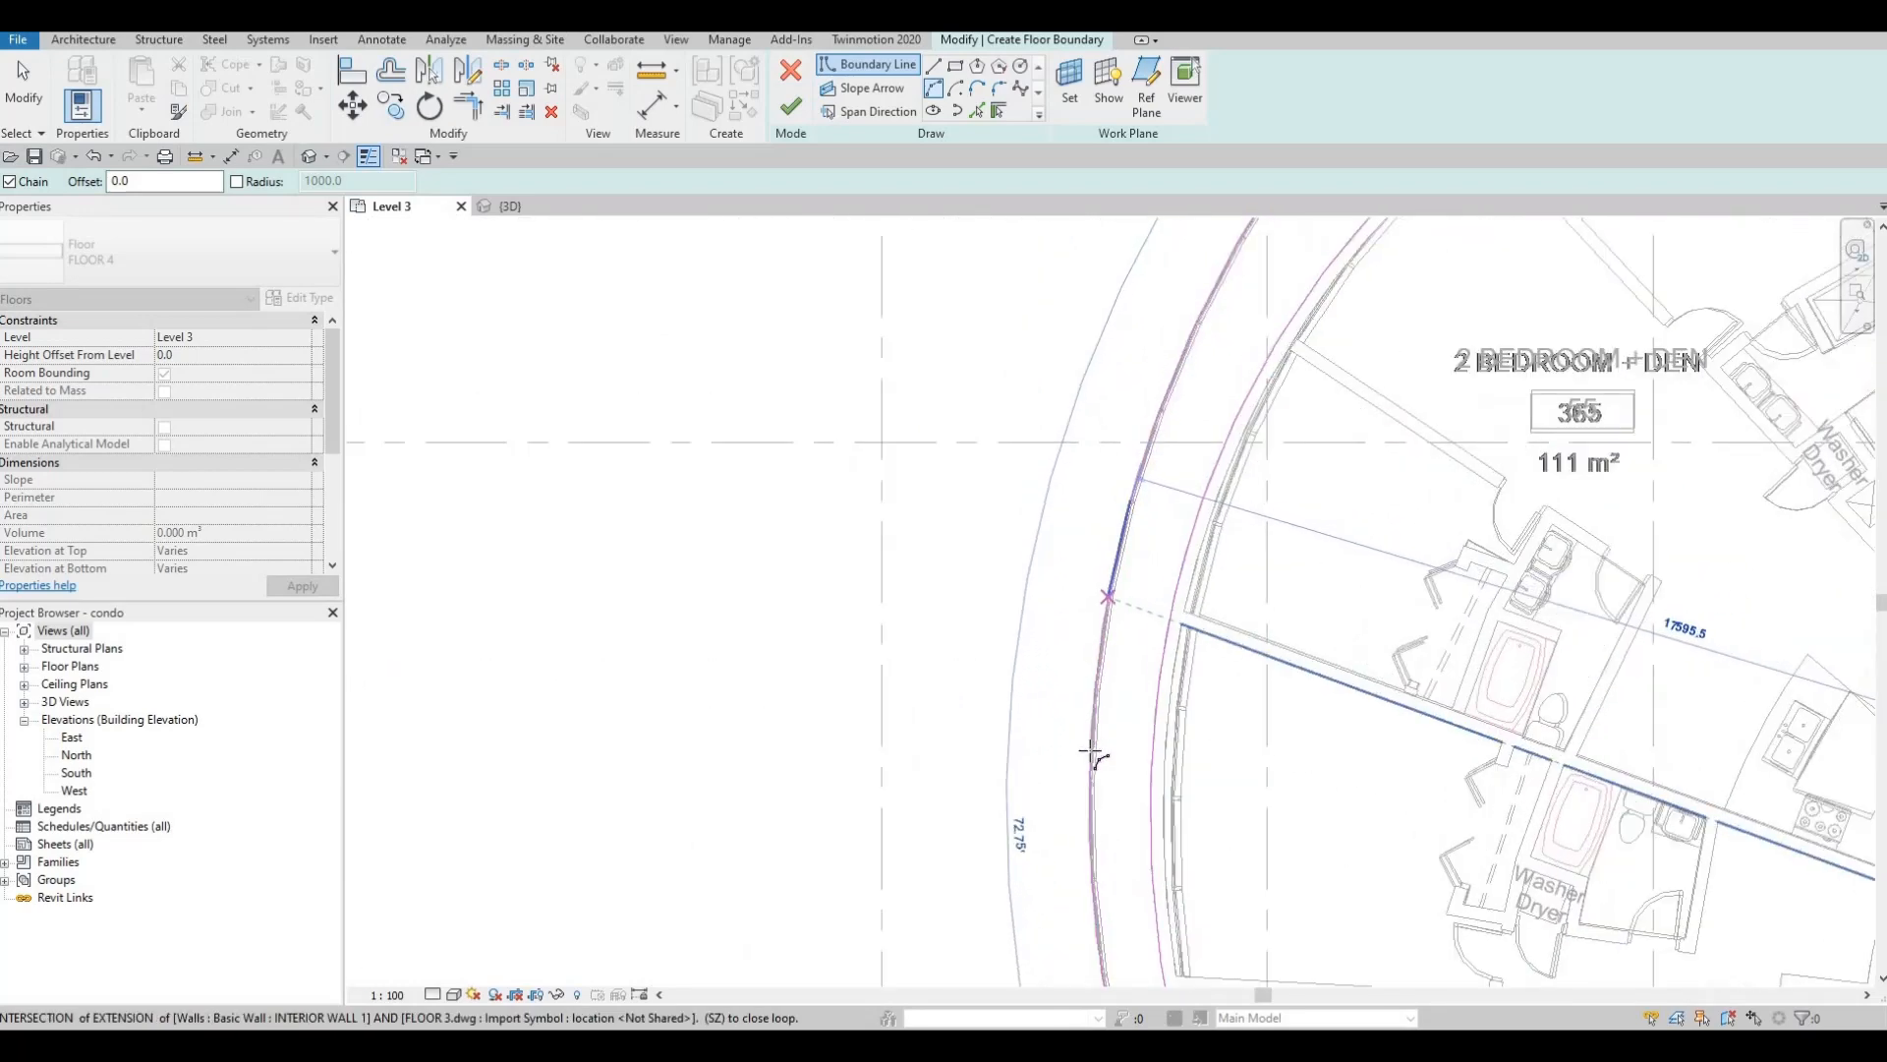
scroll(1103, 759, "up", 3)
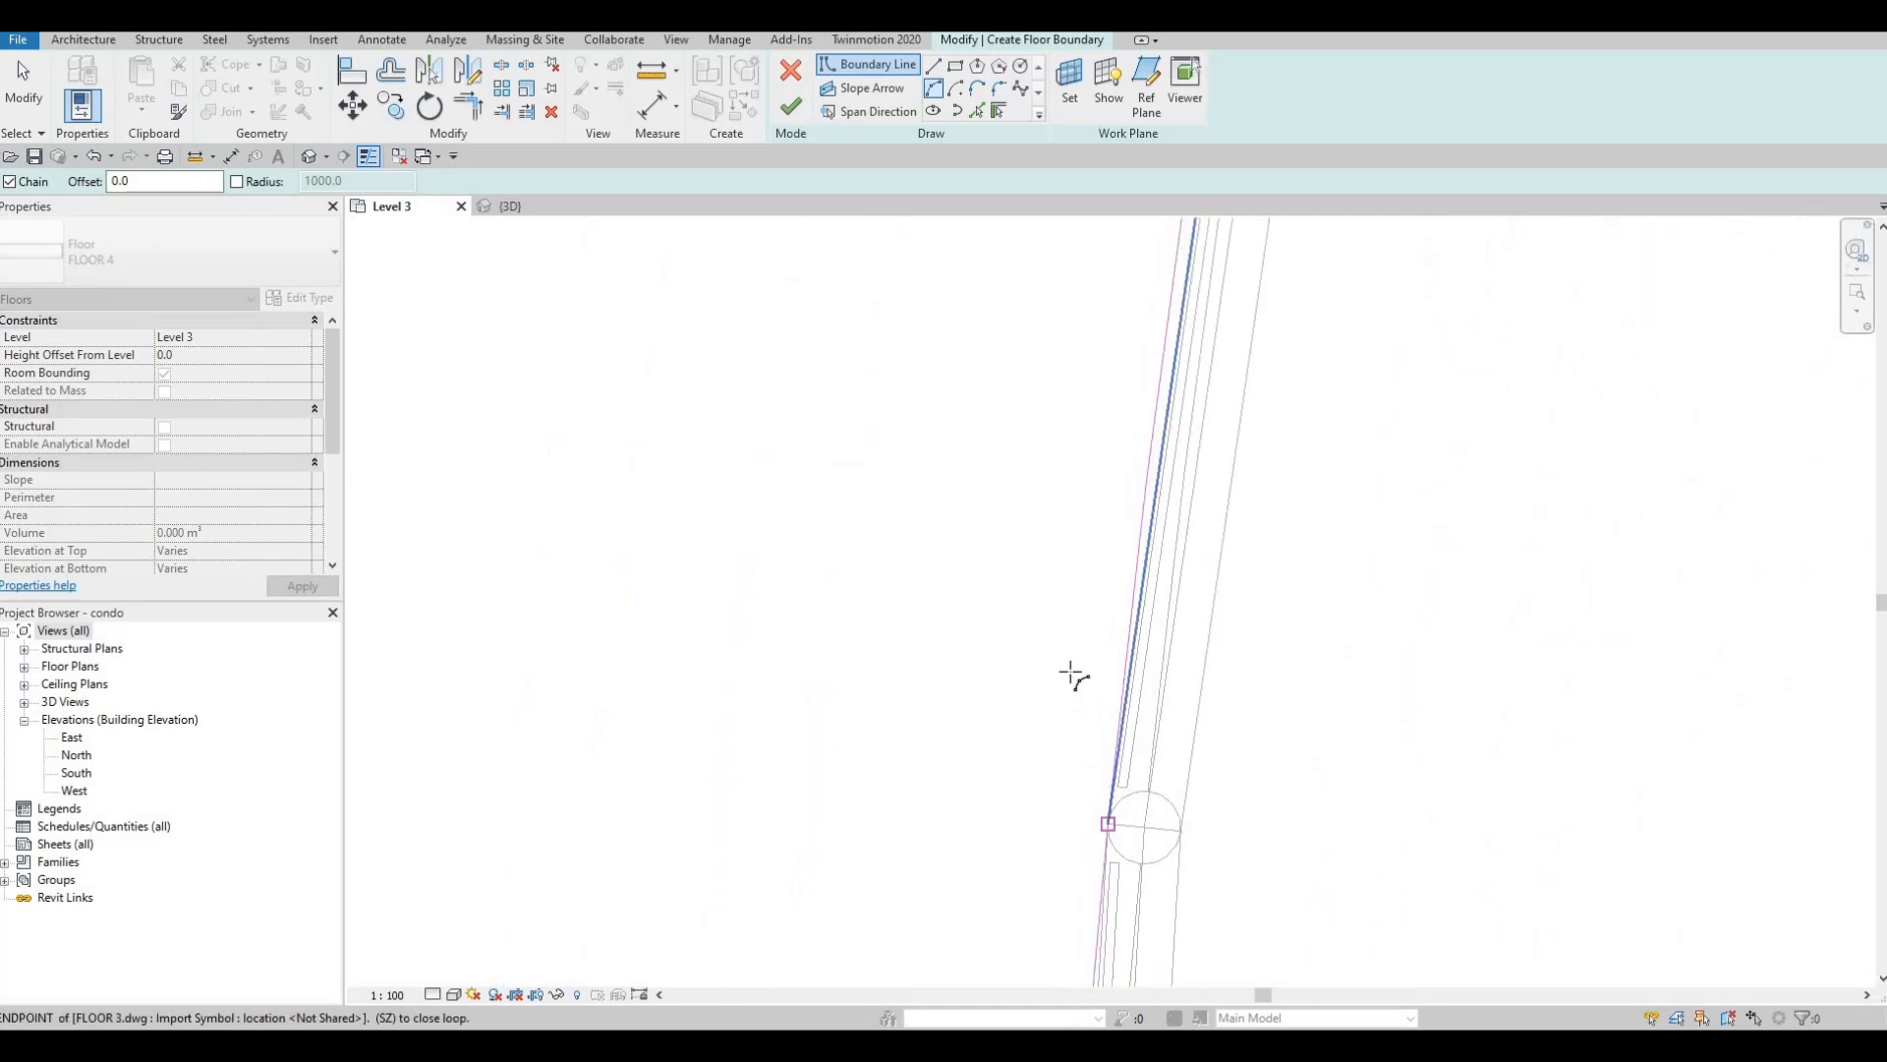
scroll(1081, 668, "down", 6)
key("Escape")
scroll(1120, 438, "up", 5)
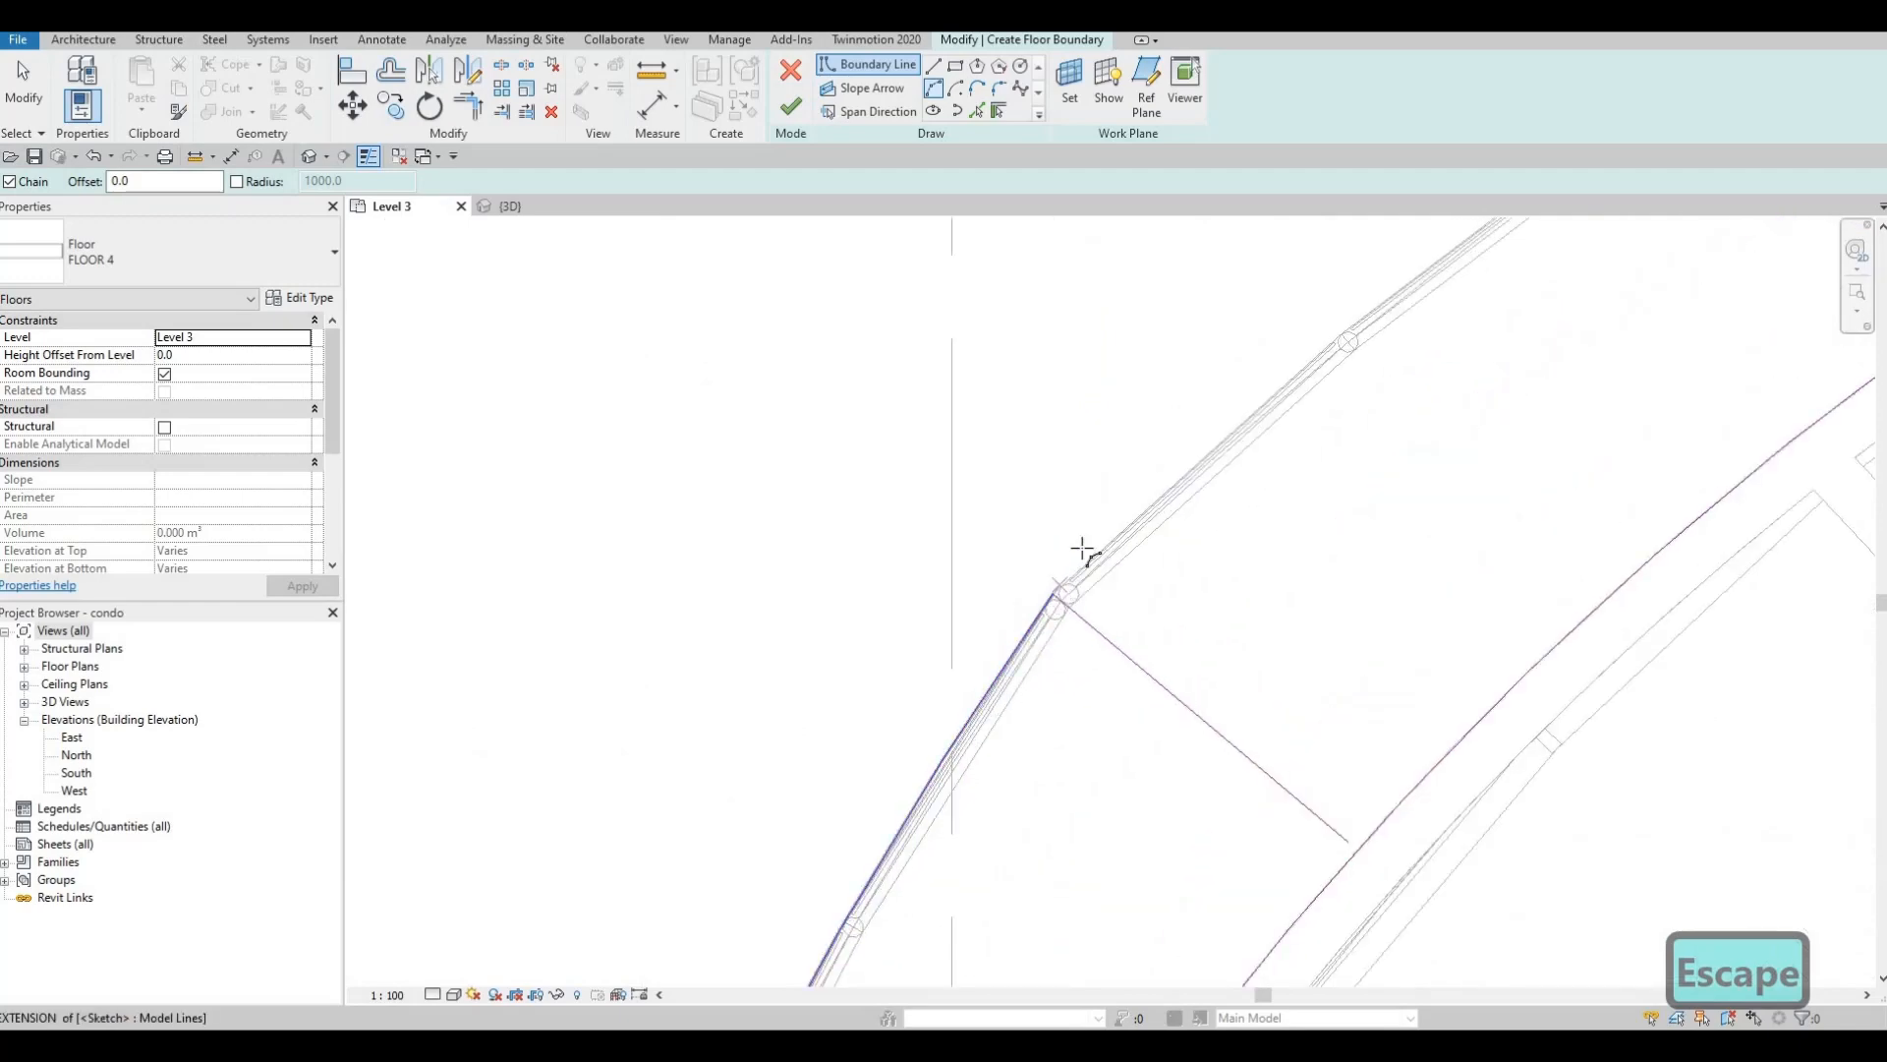
- Draw a start-end-radius arc along the outer balcony edge from the kink near unit 365 to the short end line near unit 372
left_click(1052, 594)
scroll(1146, 454, "down", 8)
middle_click_drag(1539, 347, 1200, 446)
scroll(1281, 572, "up", 8)
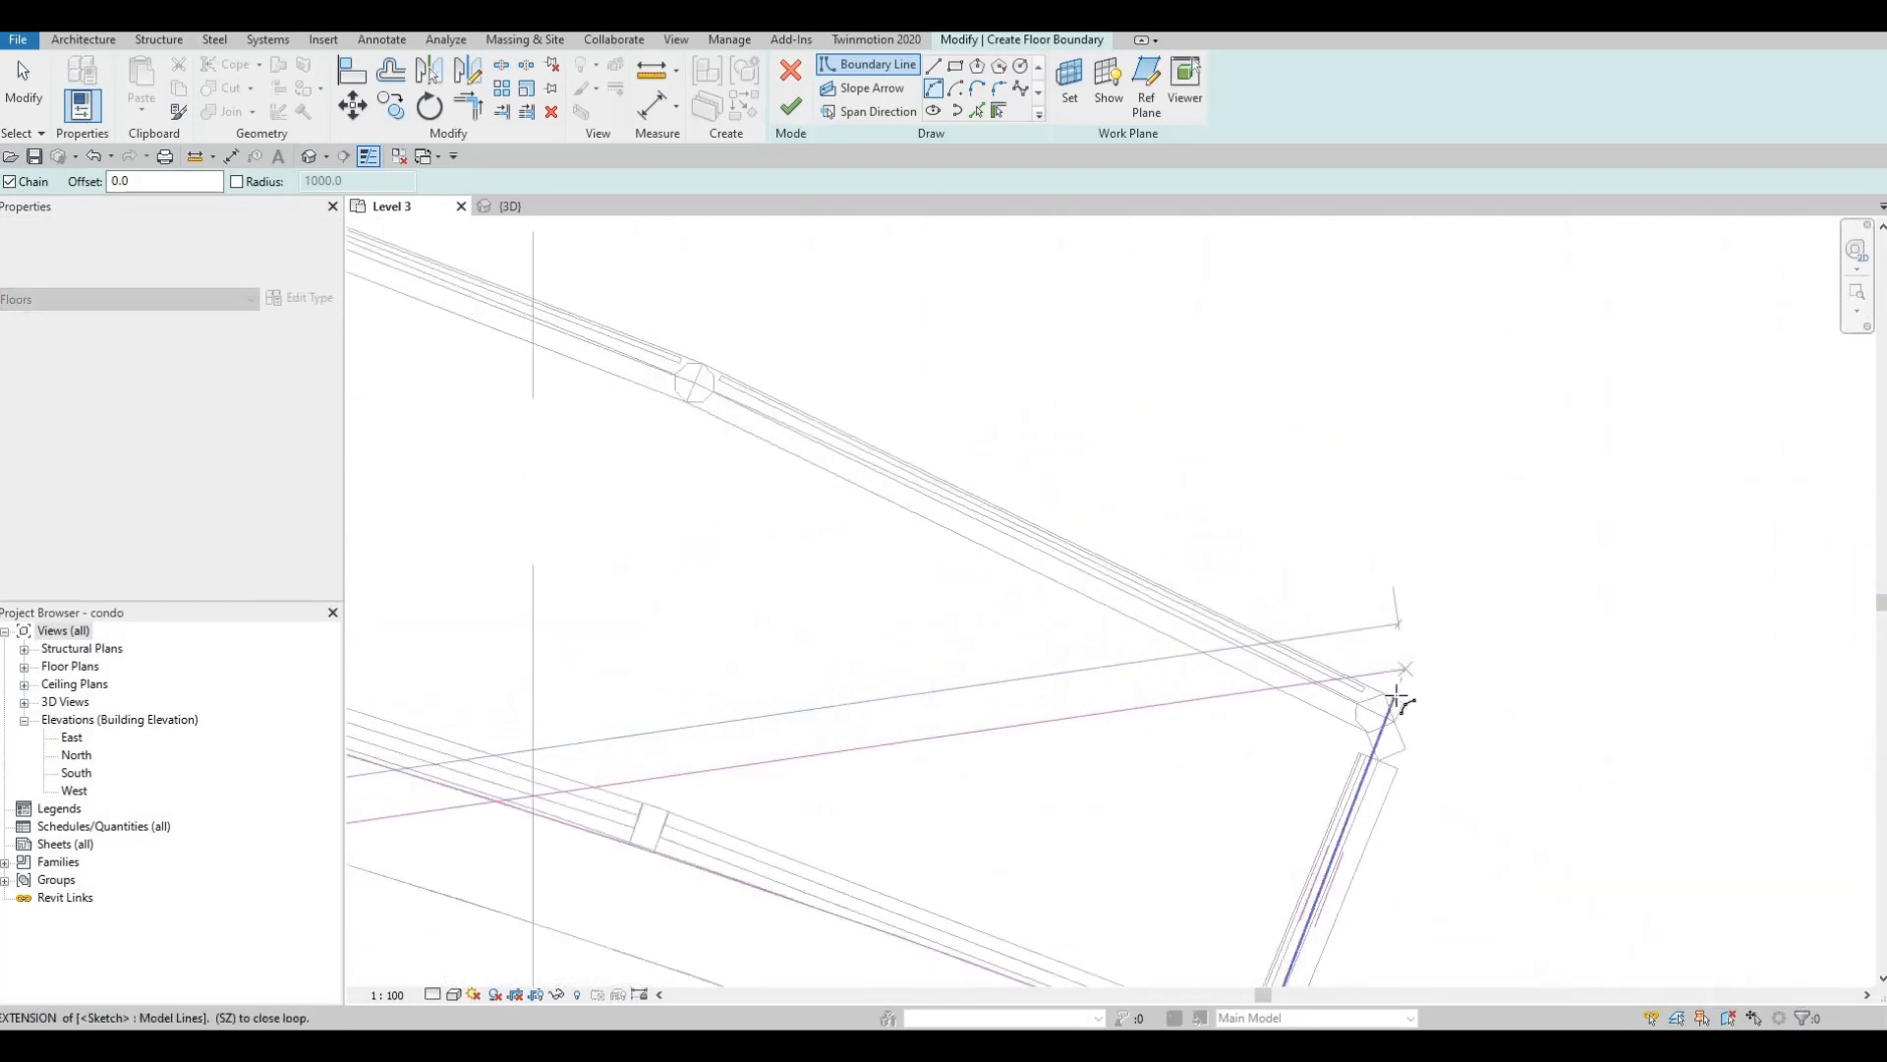
scroll(1065, 468, "down", 6)
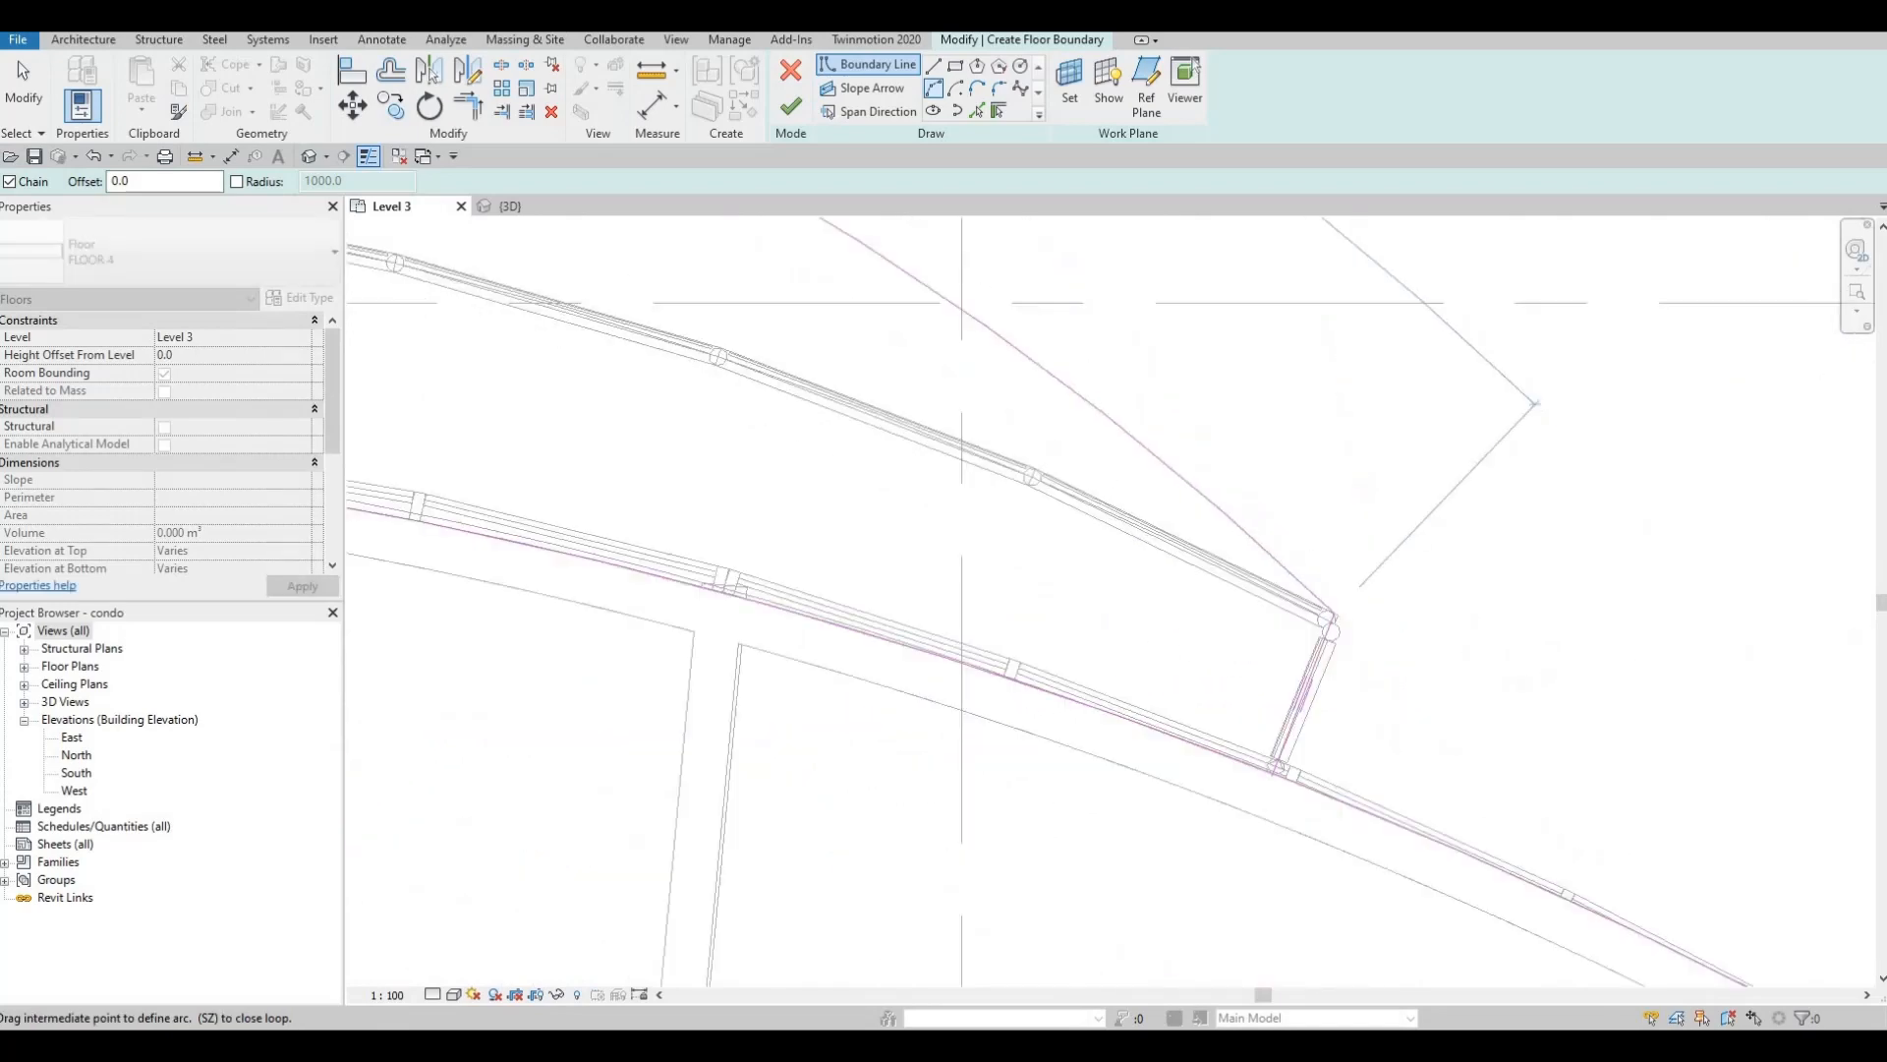
middle_click_drag(445, 341, 1399, 510)
scroll(1399, 510, "up", 1)
middle_click_drag(1083, 518, 1631, 433)
scroll(1502, 459, "up", 3)
scroll(1386, 502, "up", 3)
scroll(855, 653, "up", 2)
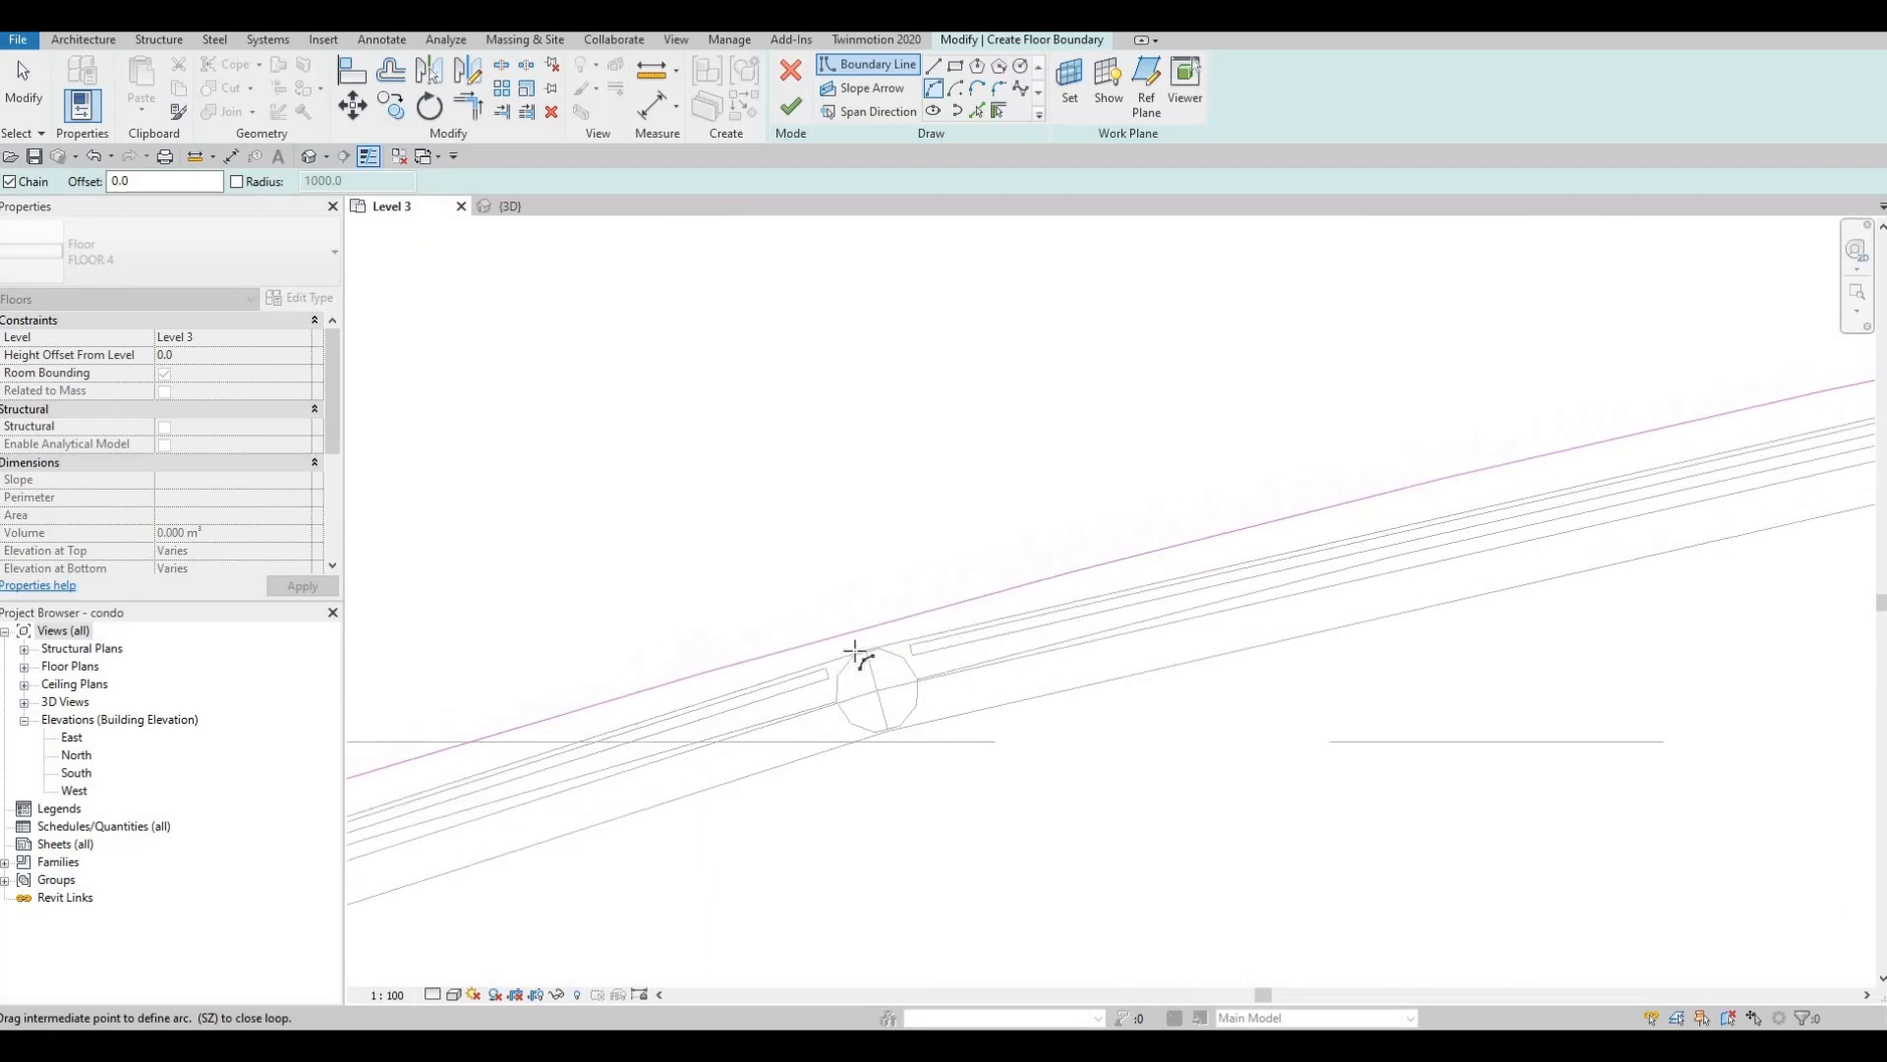
scroll(1010, 509, "down", 7)
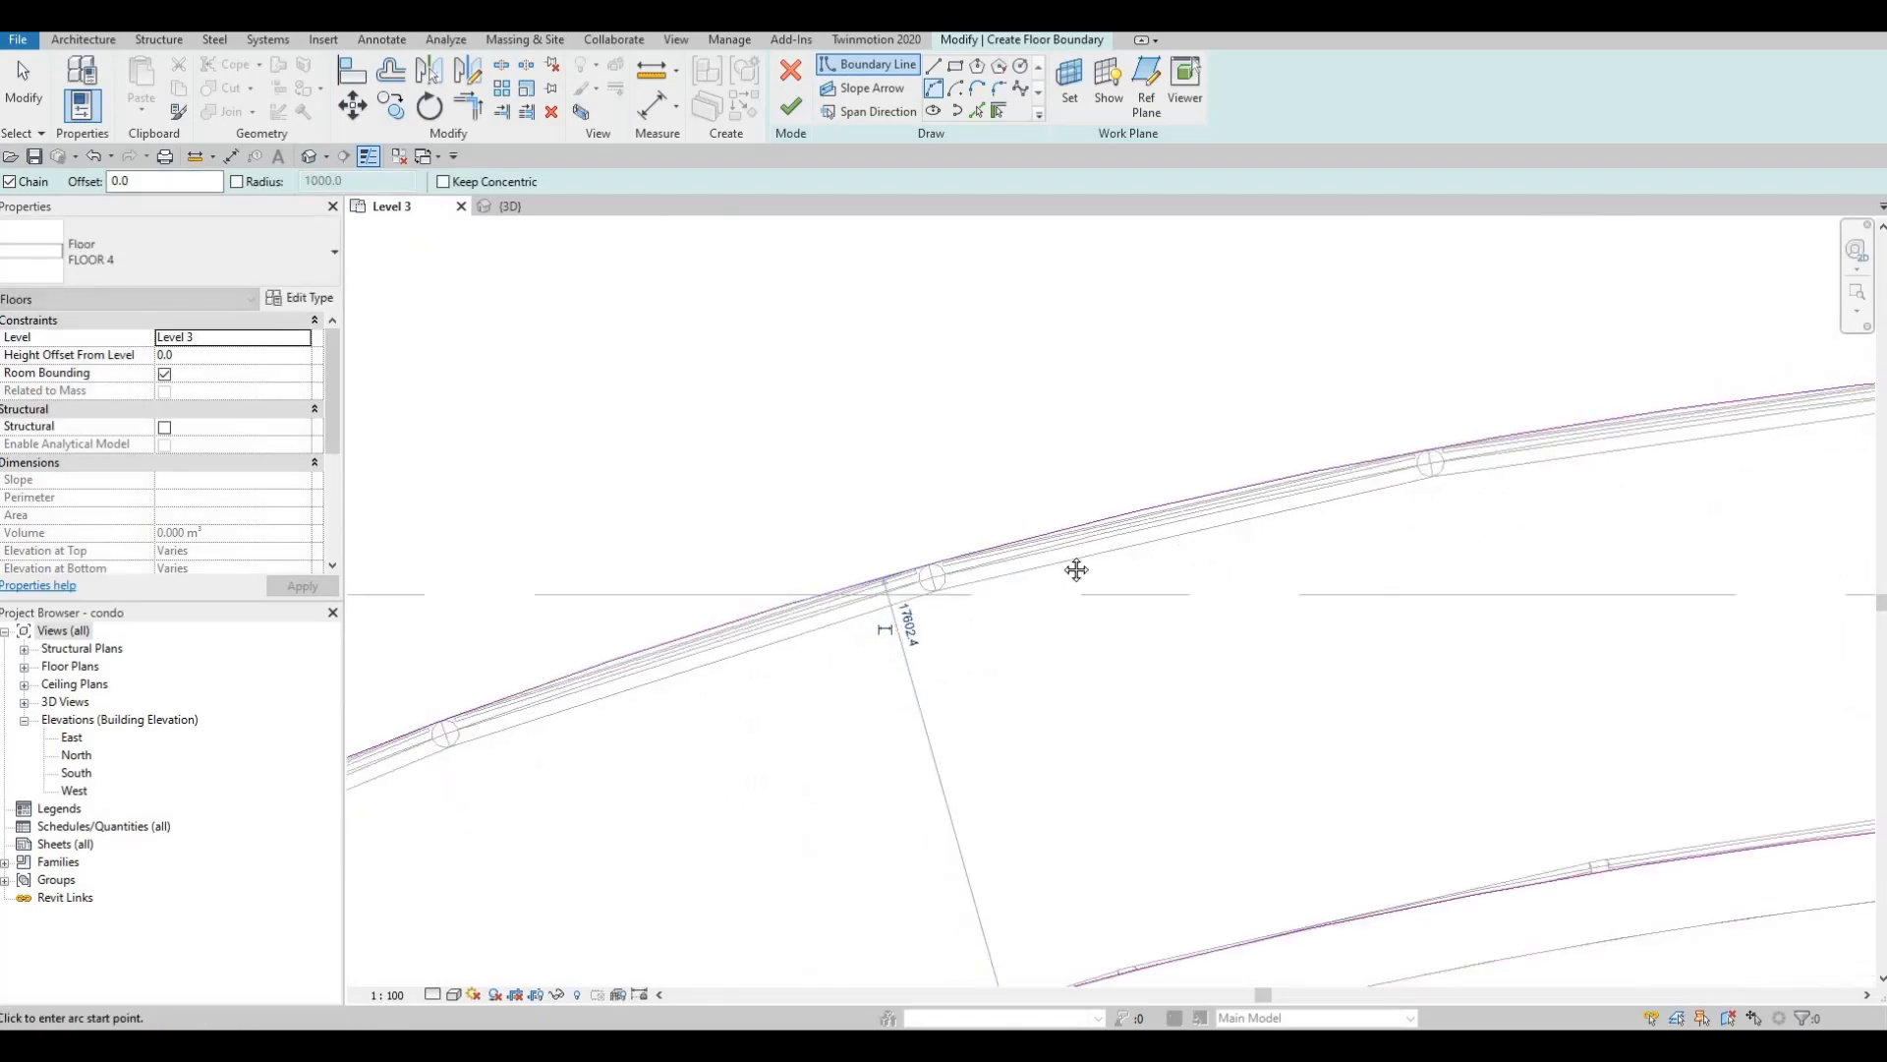
middle_click_drag(988, 521, 1299, 370)
key("Escape")
key("Escape")
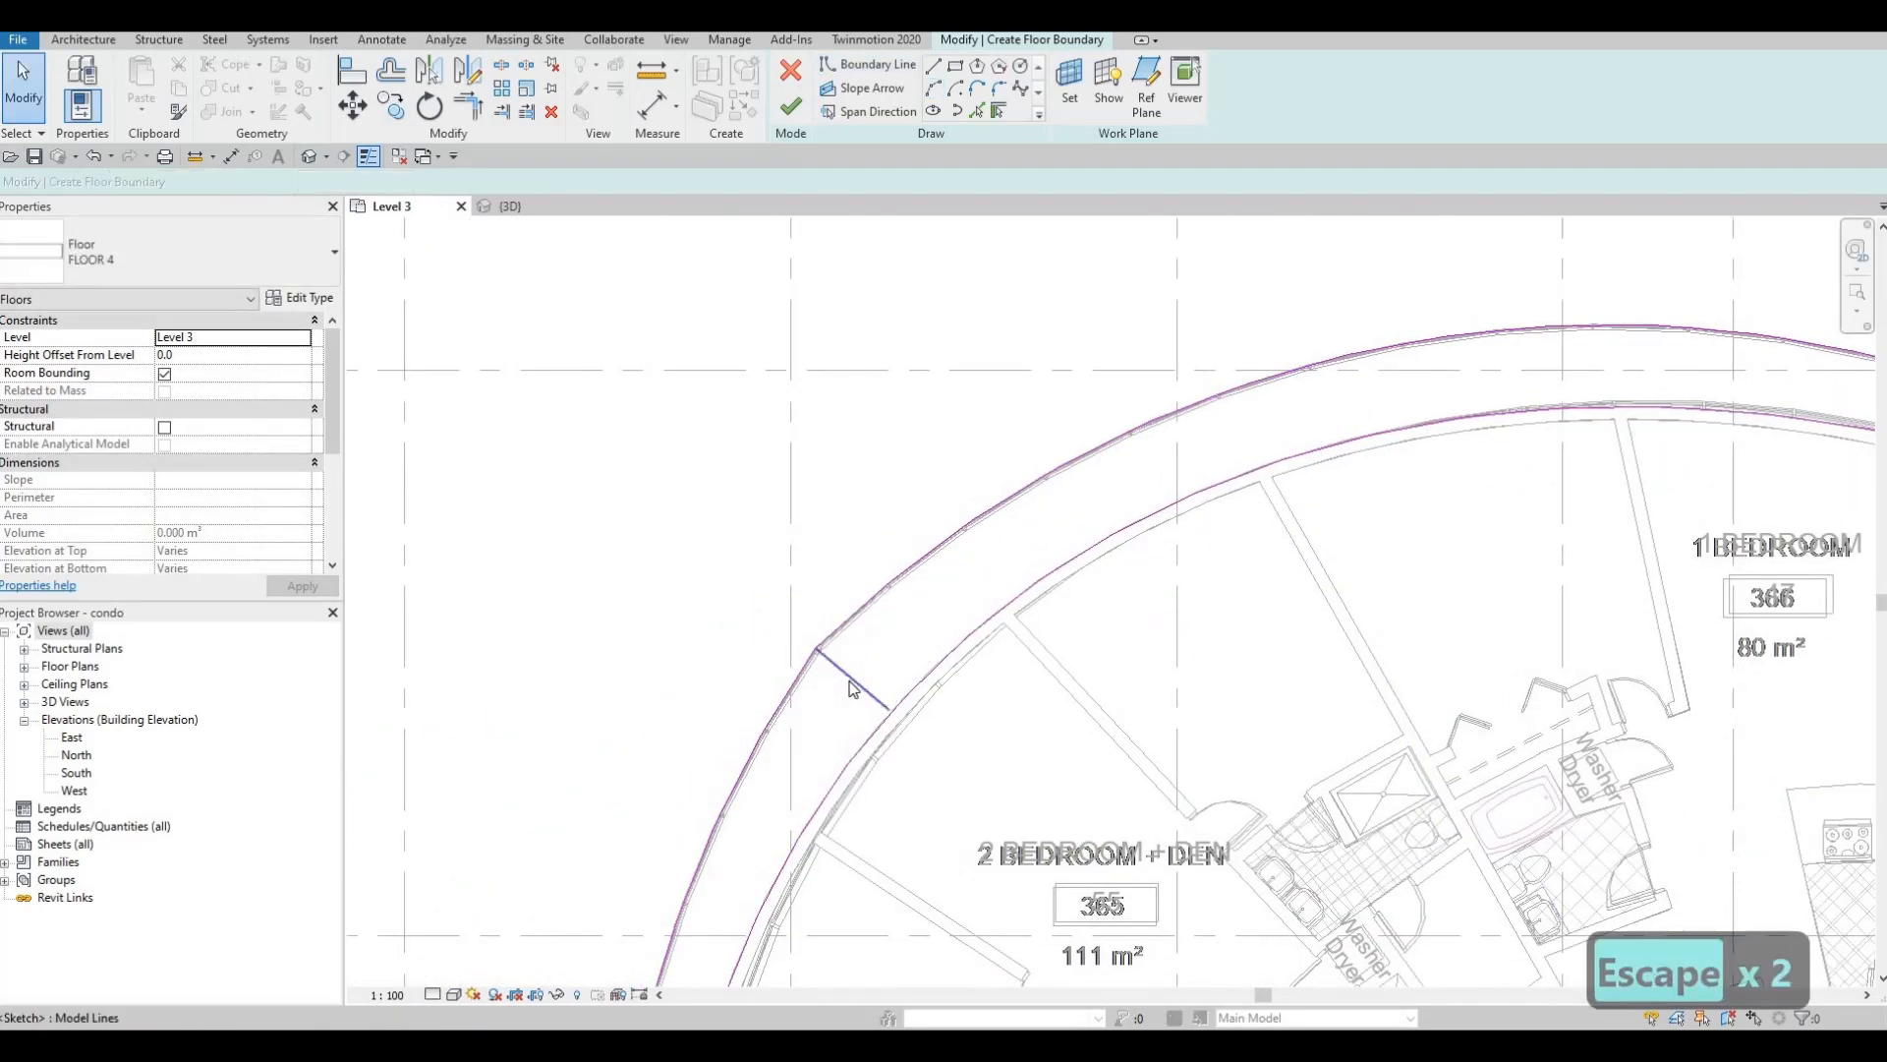
- Delete the straight boundary line that joins the balcony kink near unit 365 to the wall curve
key("Delete")
middle_click_drag(1261, 625, 1046, 576)
scroll(1045, 575, "down", 2)
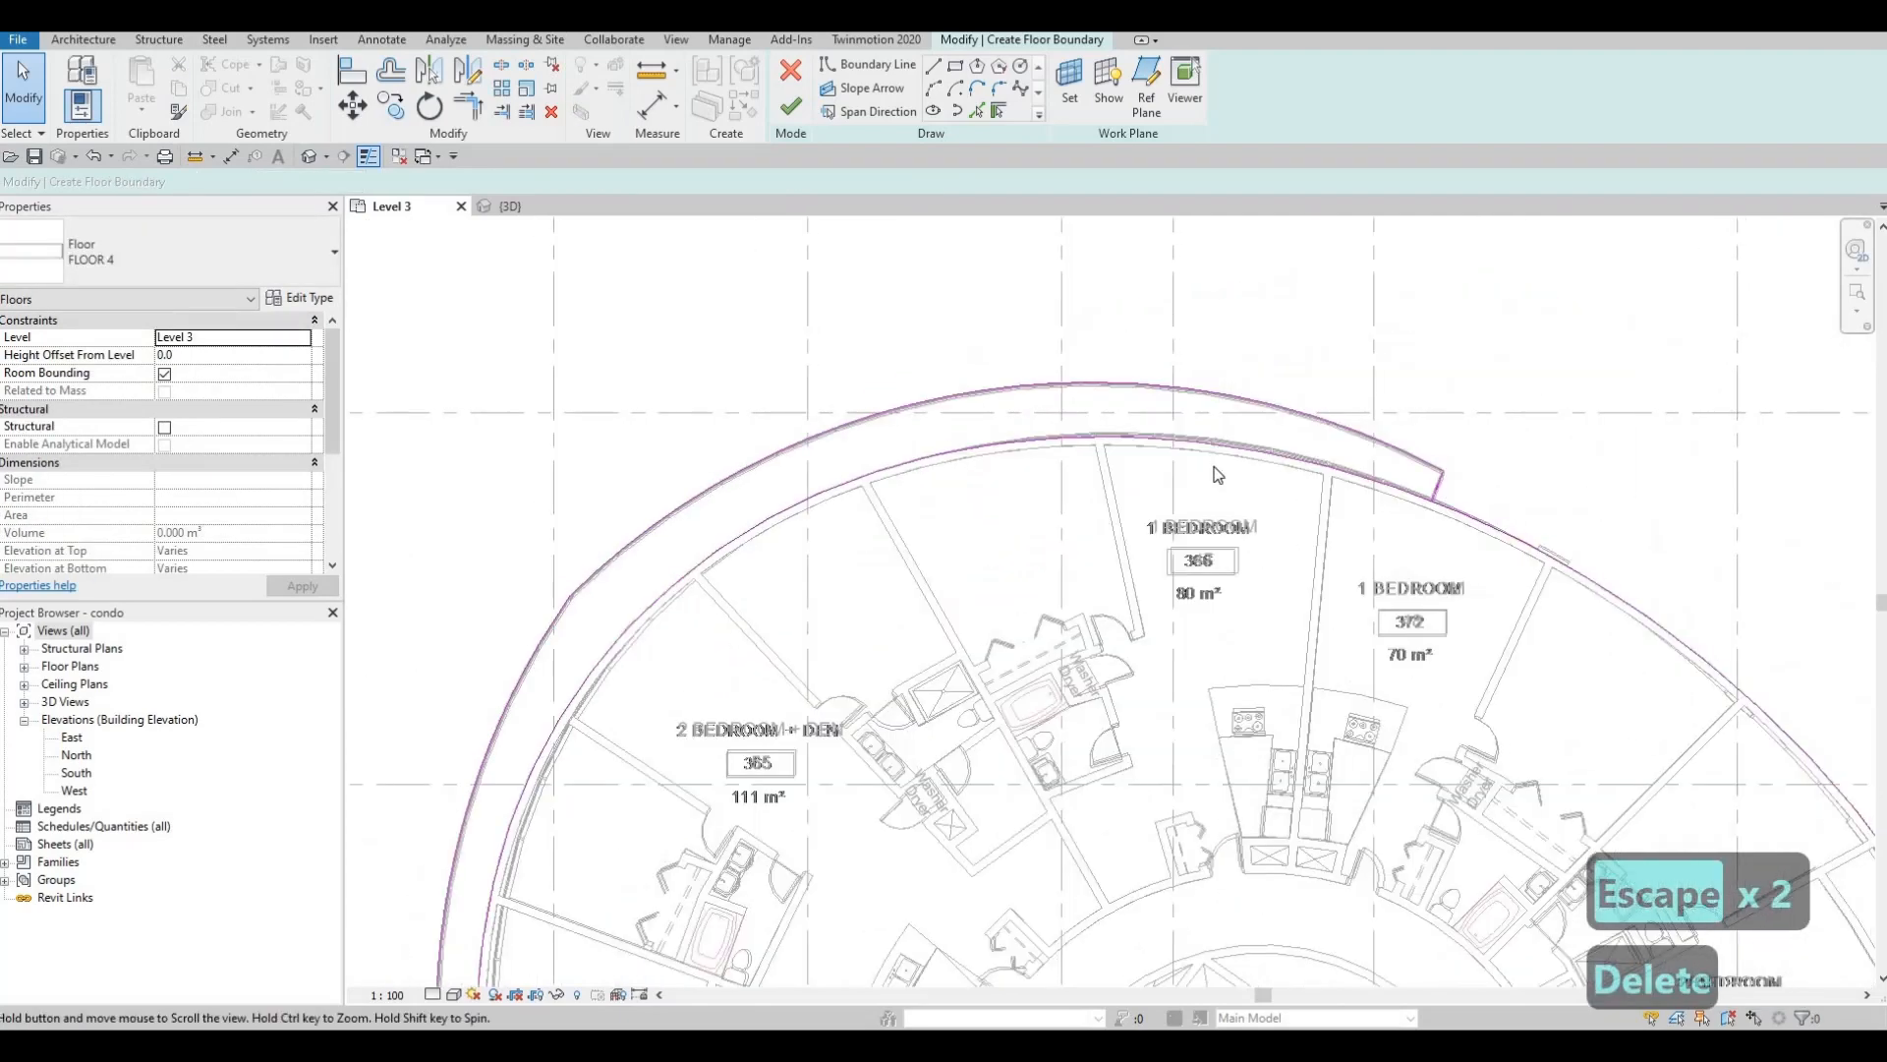
- Try to trim the balcony's short end line near unit 372 and the wall curve to each other
middle_click_drag(1445, 494, 1208, 465)
key("Escape")
key("Escape")
scroll(1211, 473, "up", 3)
key("t")
key("r")
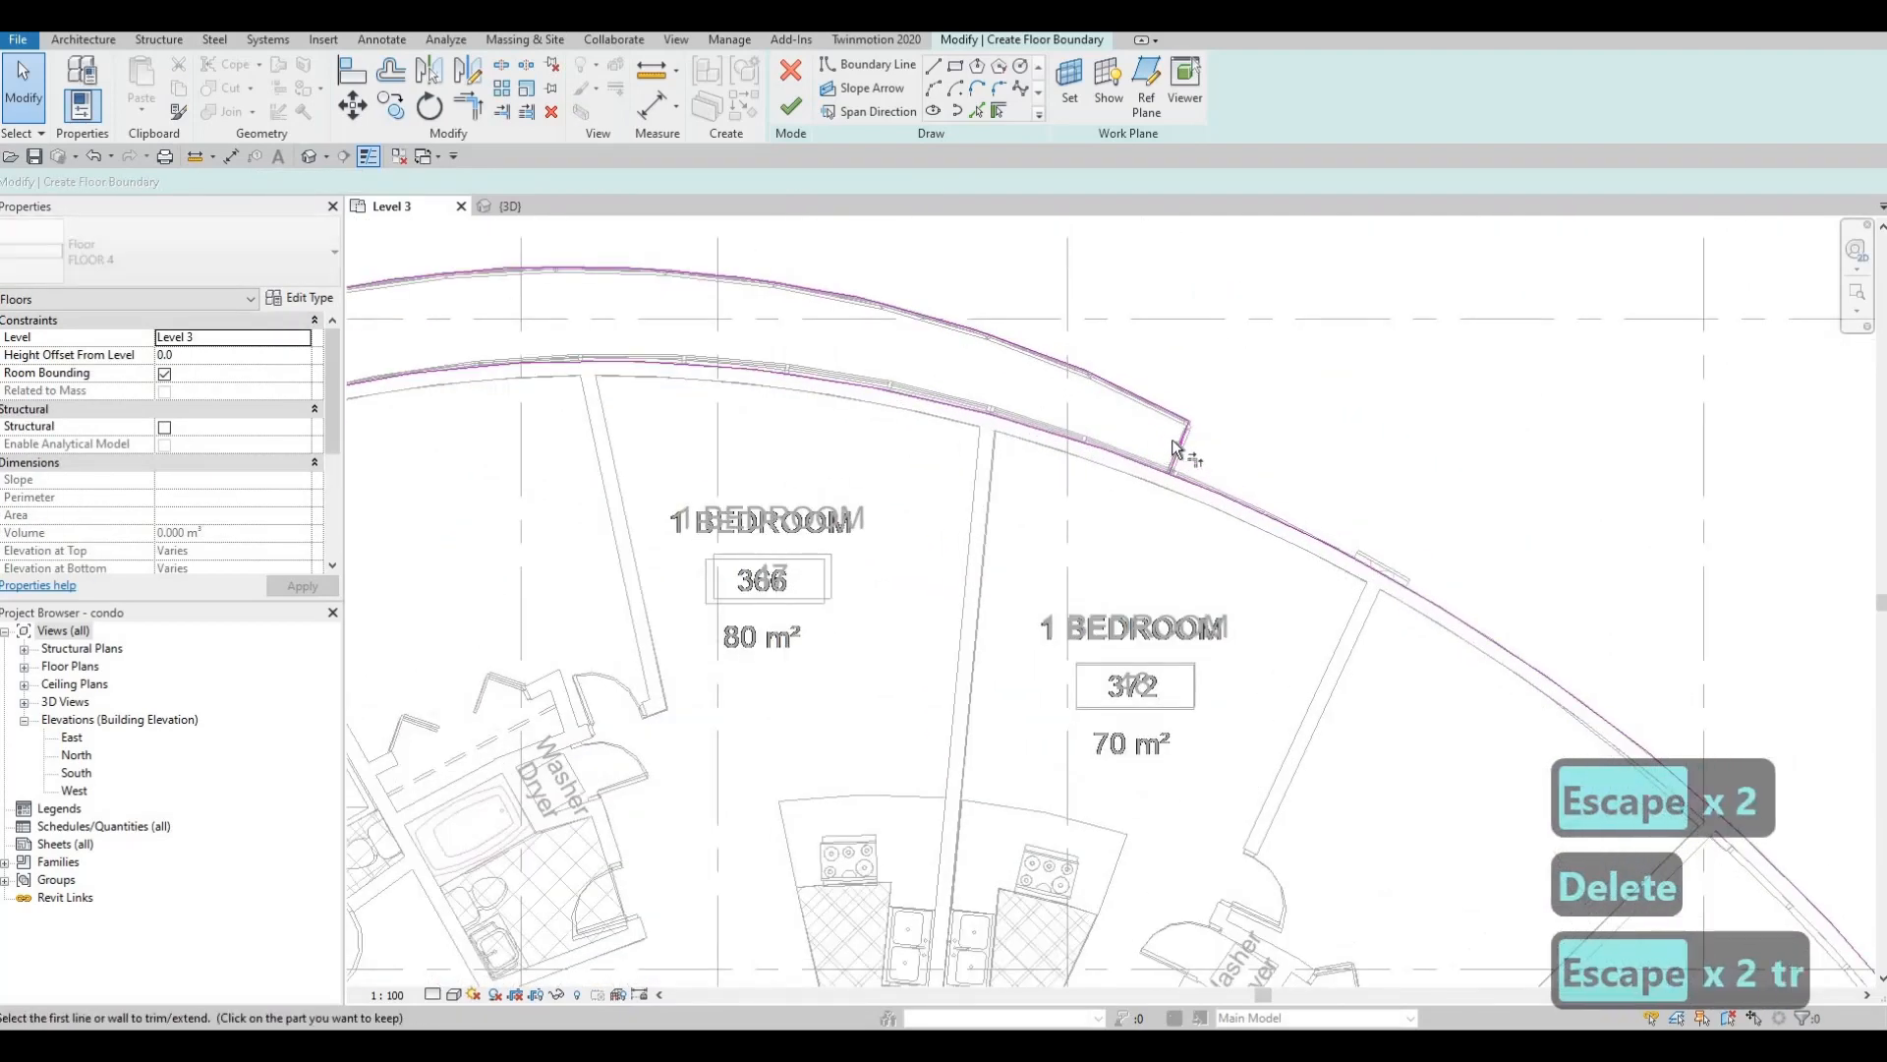
scroll(1165, 477, "up", 2)
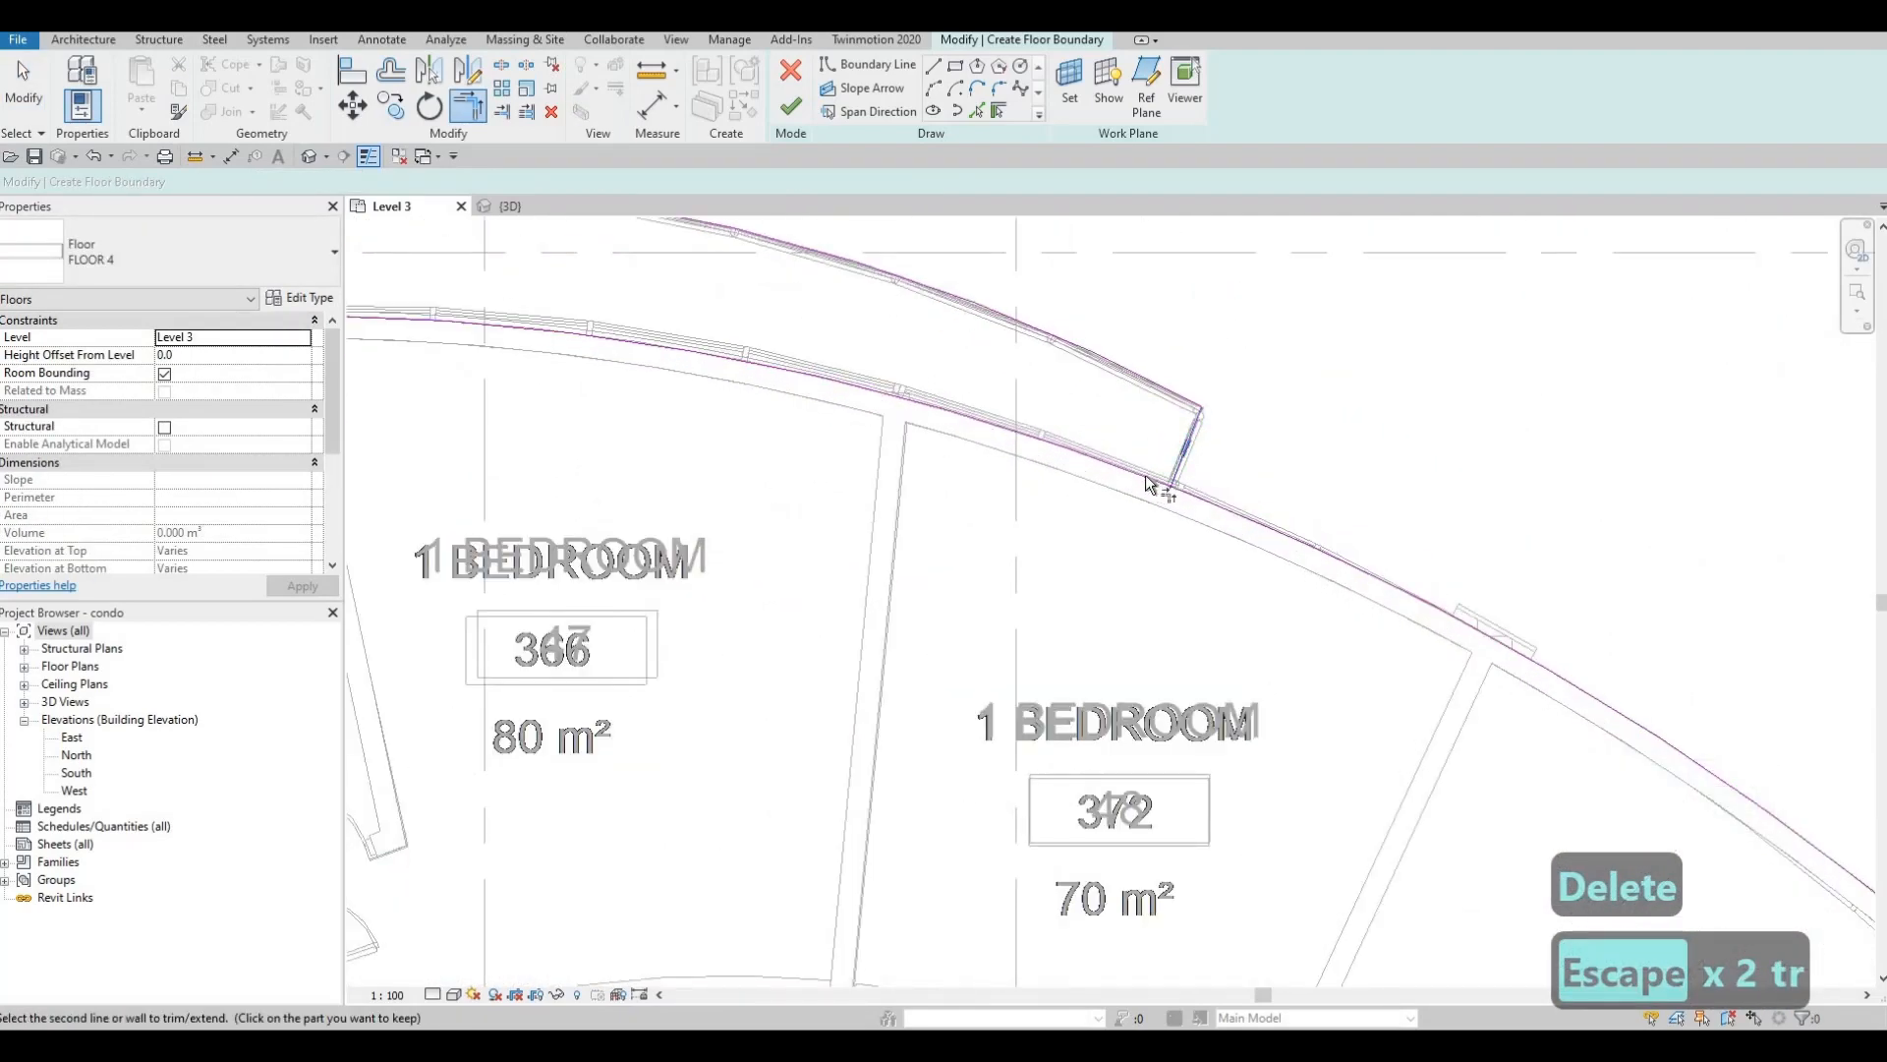
scroll(1162, 484, "up", 4)
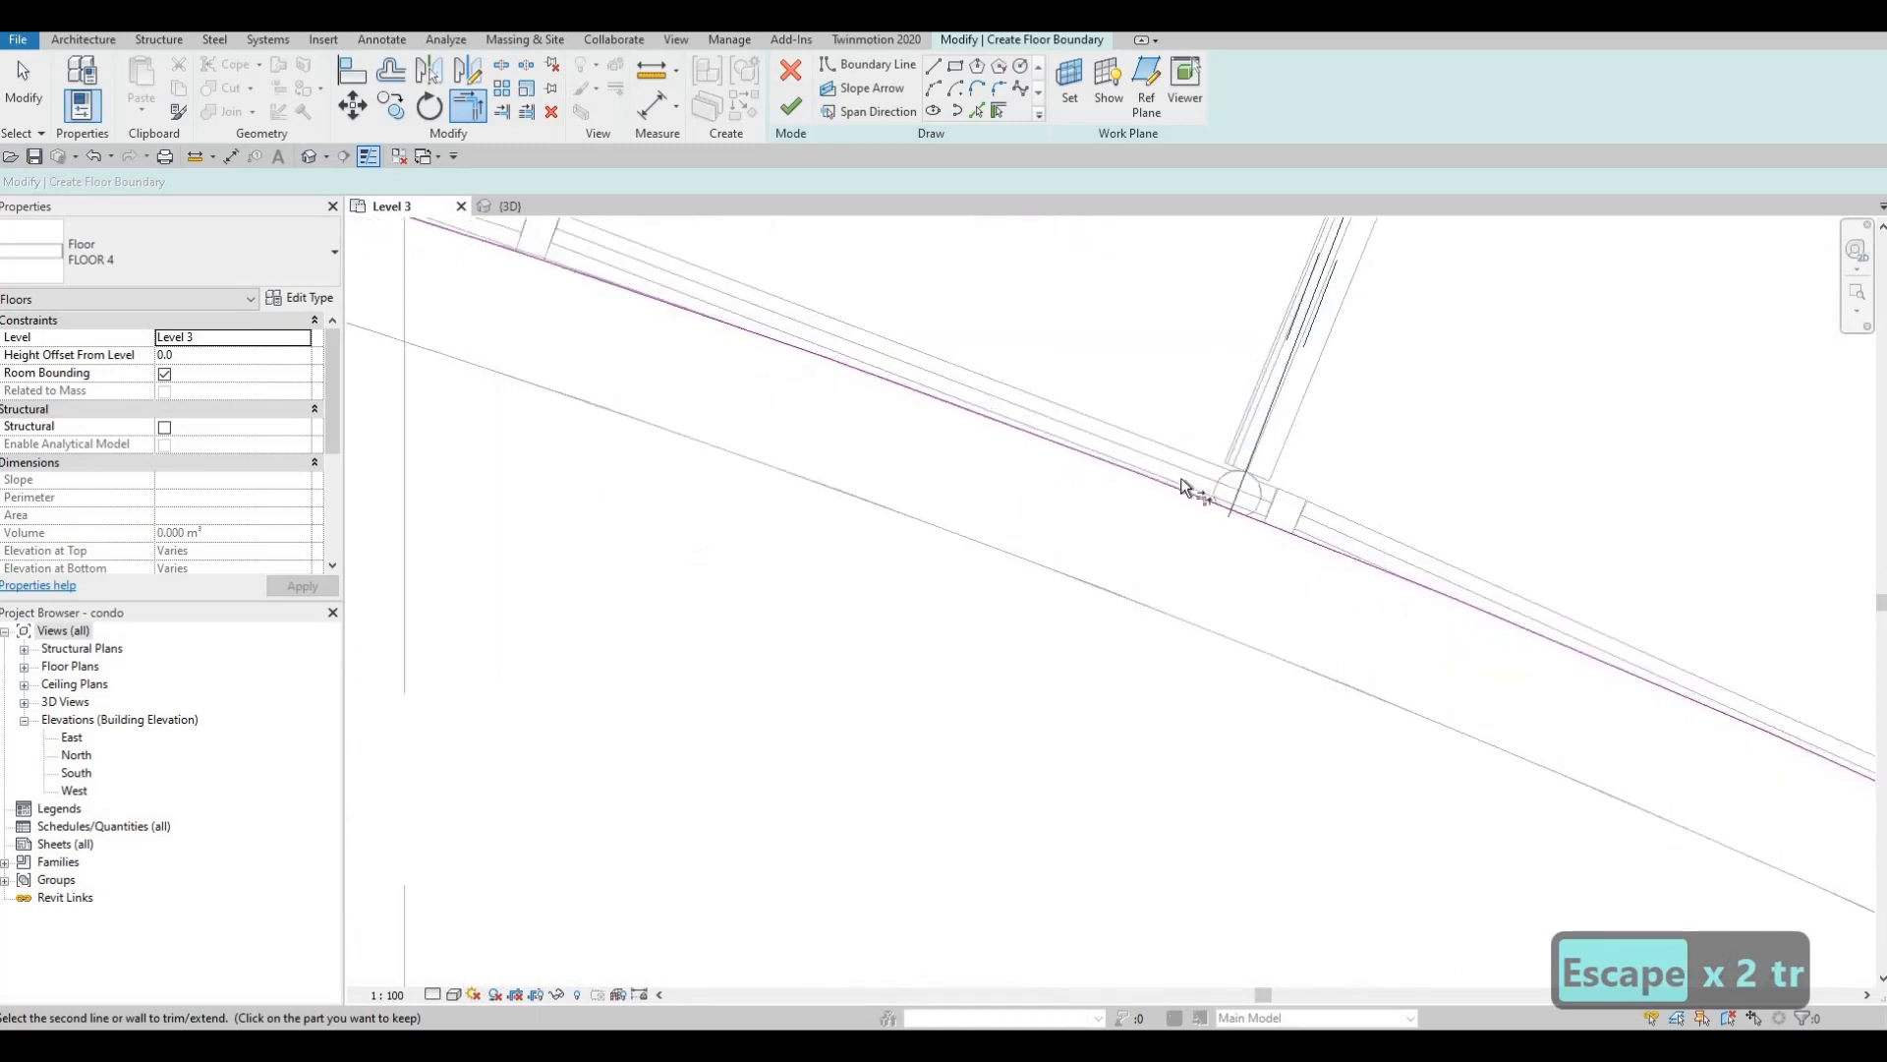
scroll(1215, 511, "up", 2)
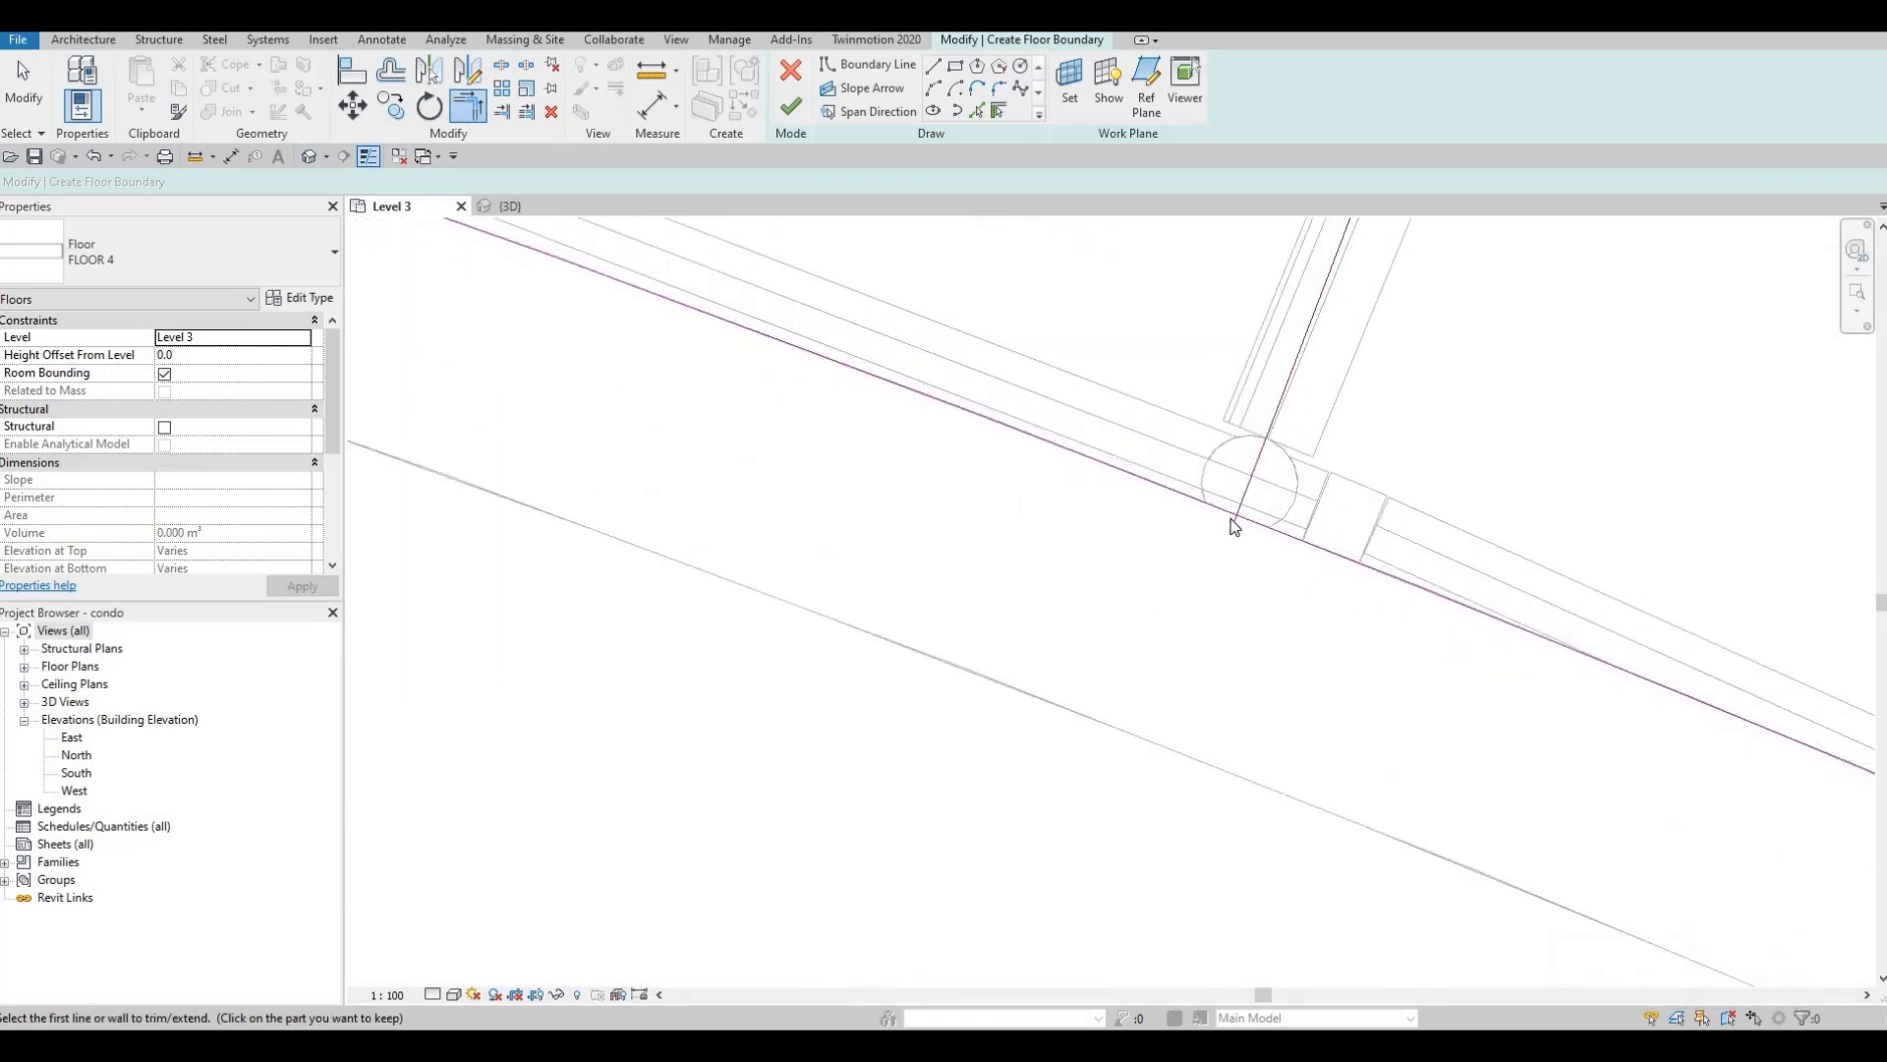
key("Escape")
key("Escape")
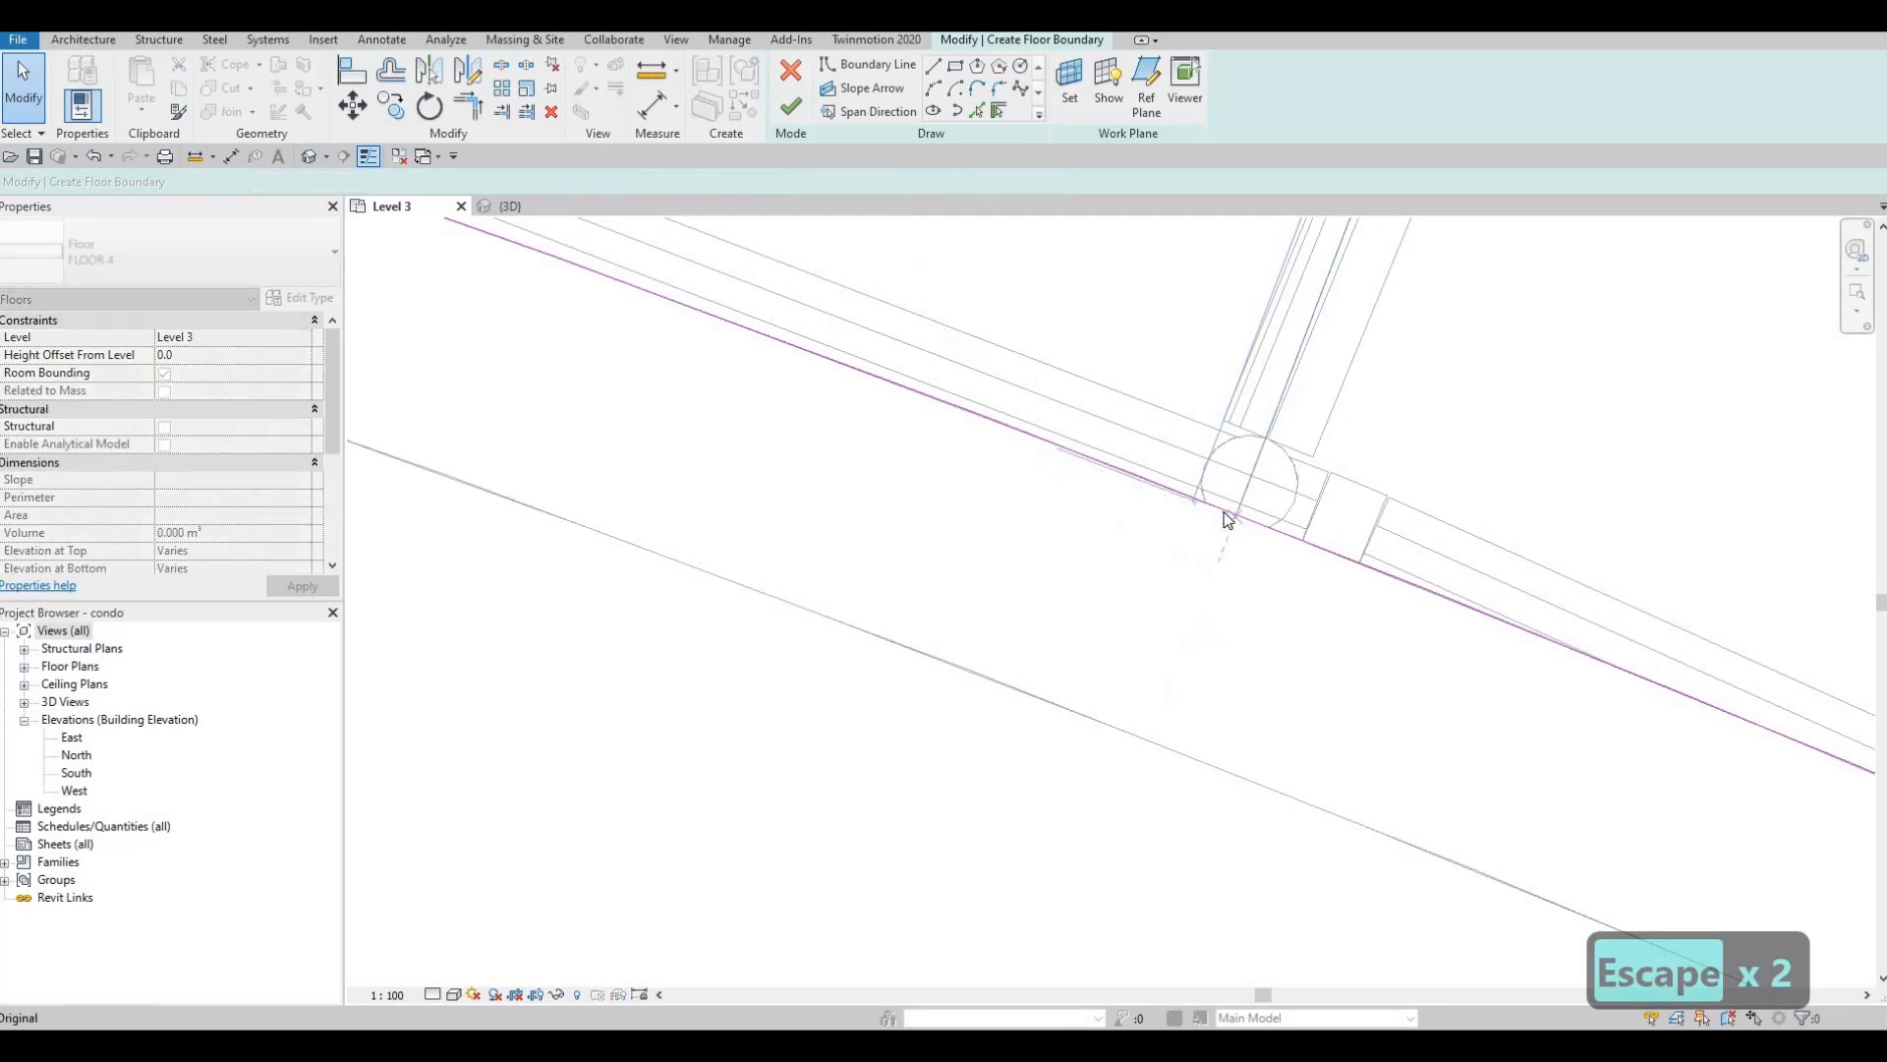
- Adjust the endpoint where the short end line near unit 372 meets the wall curve
key("Escape")
key("Escape")
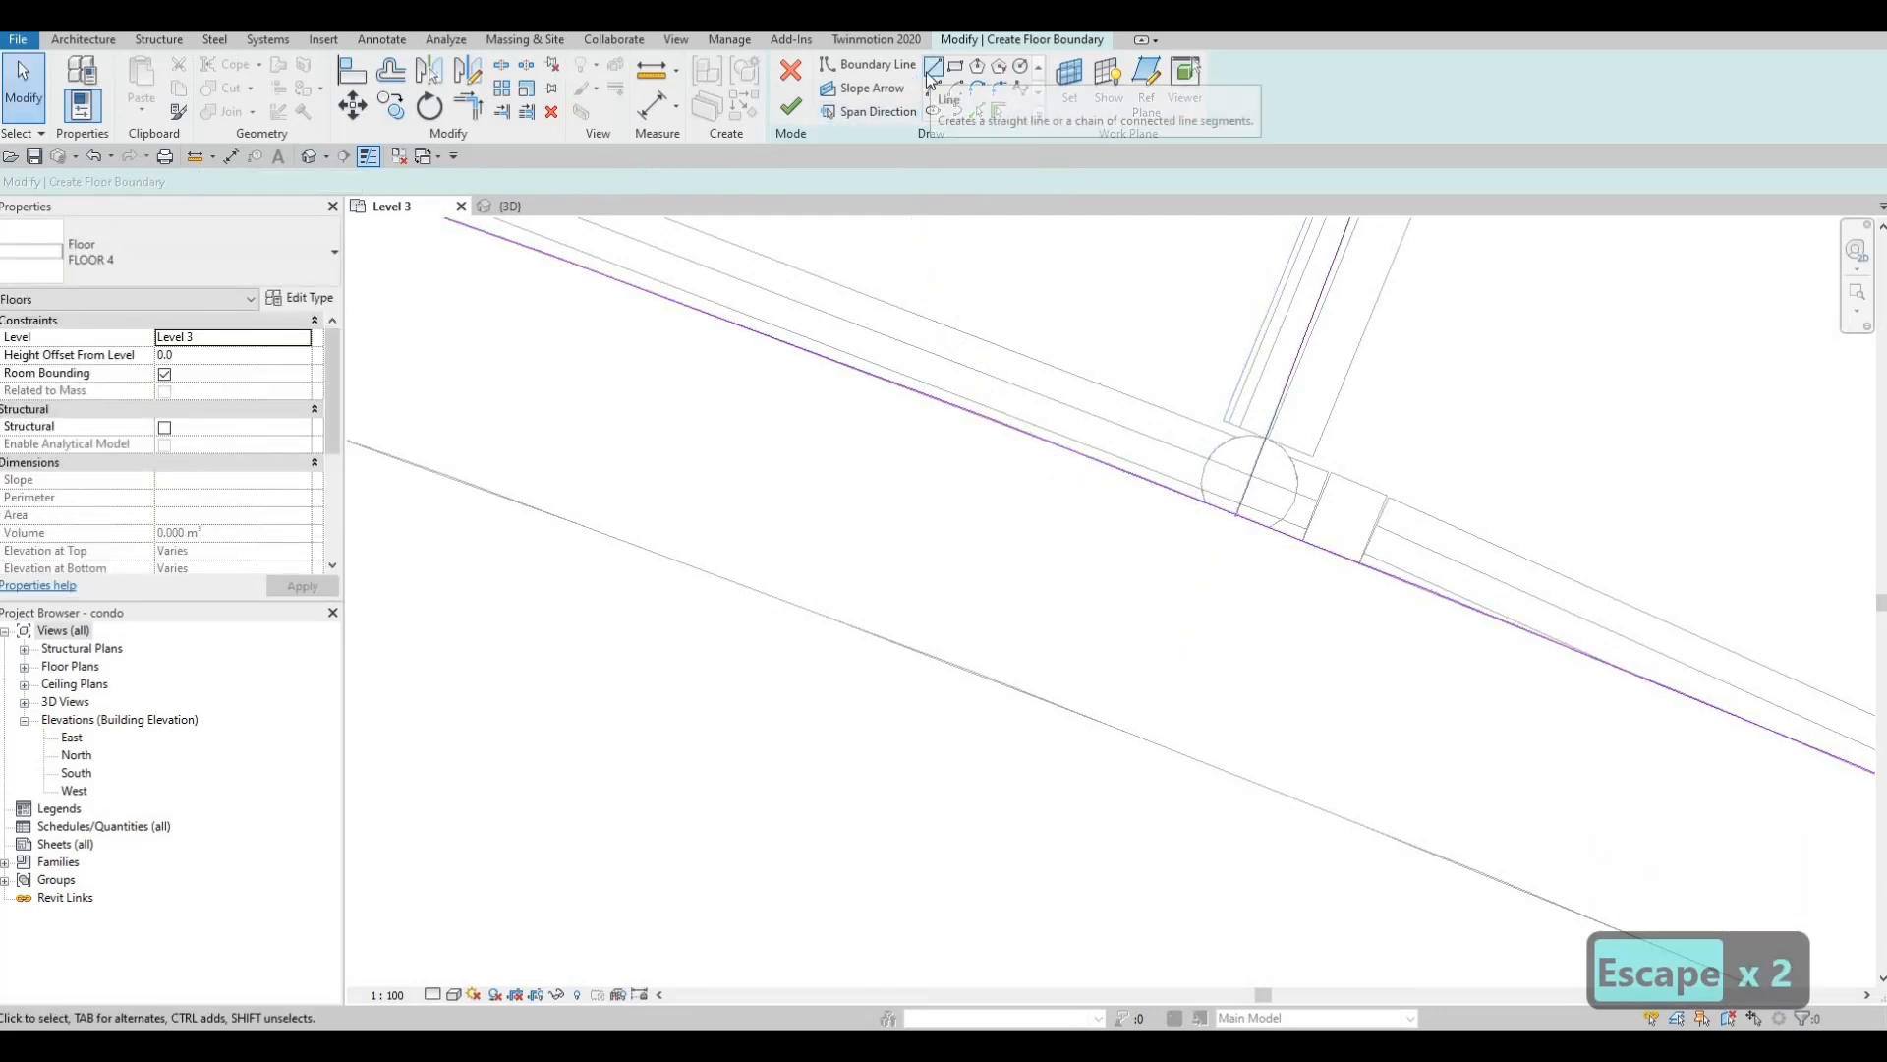
key("t")
key("r")
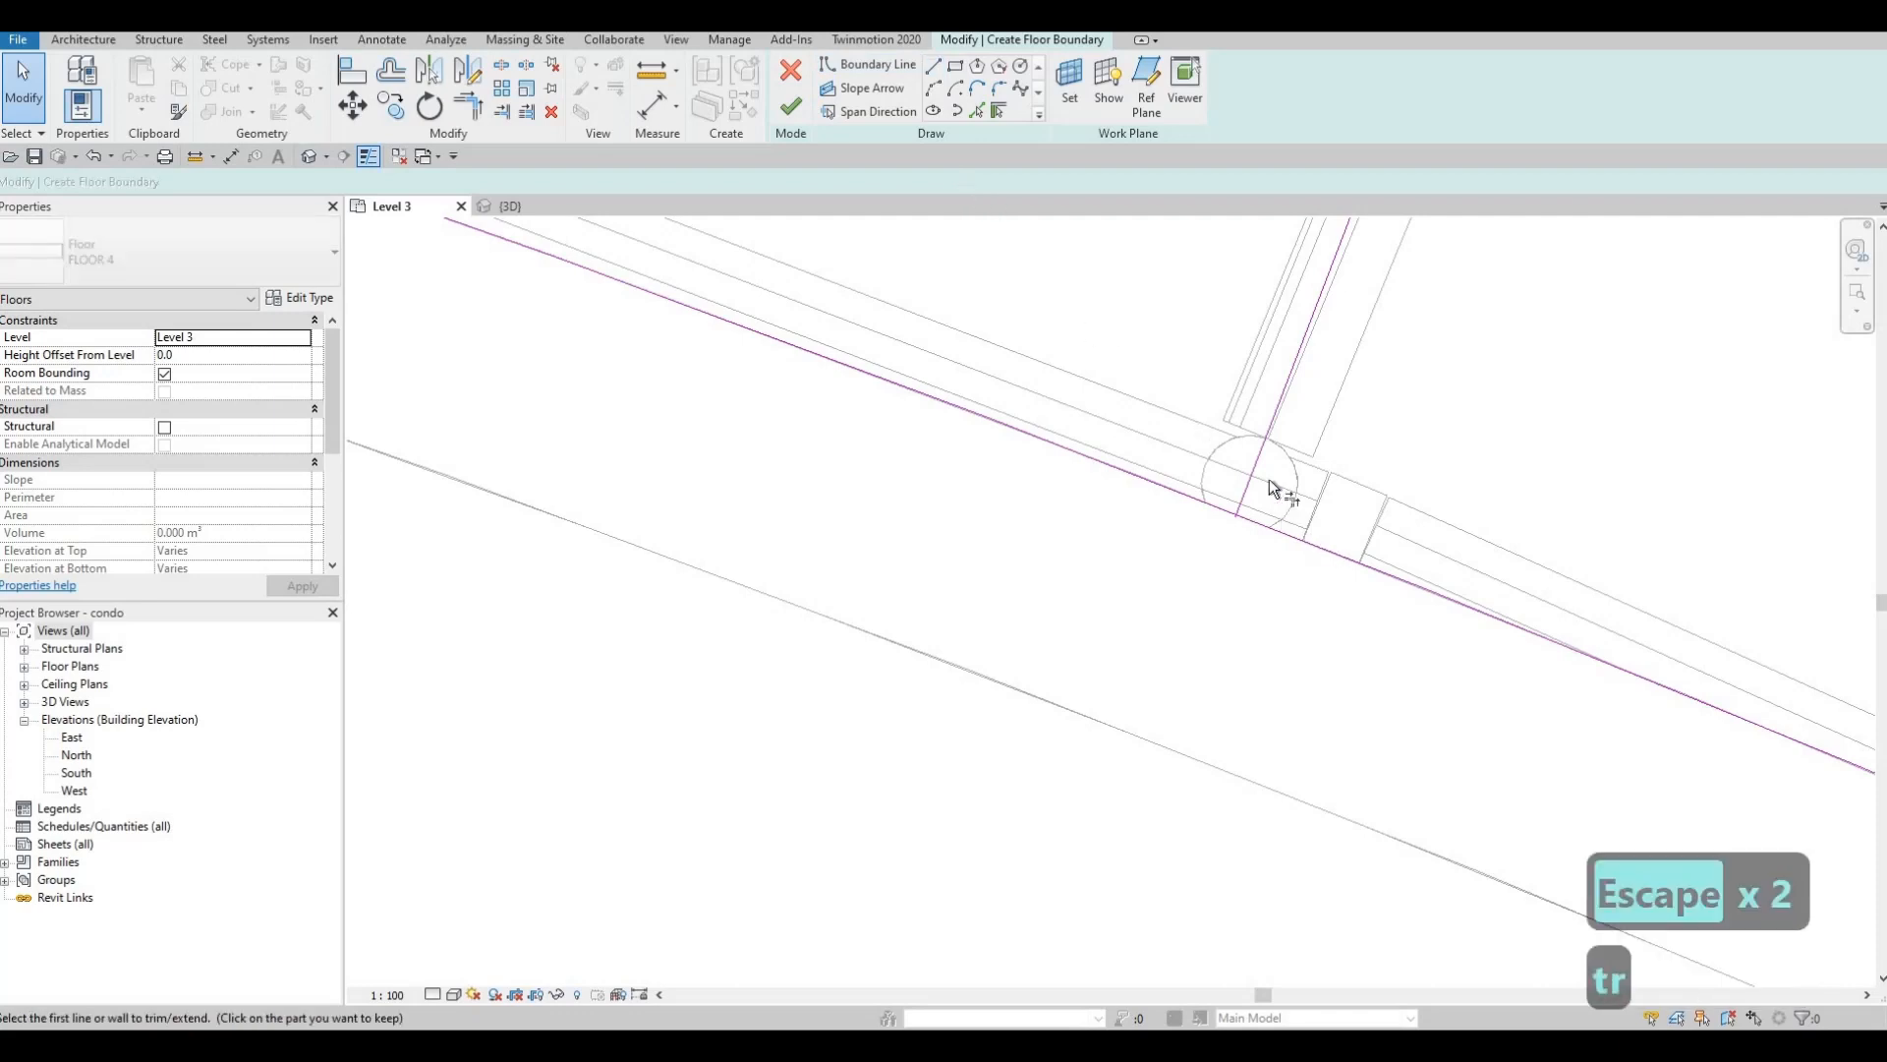
key("Escape")
key("Escape")
- Delete both wall curve boundary segments running behind the balcony past units 366, 365 and 364
left_click(1209, 505)
scroll(1263, 513, "down", 2)
middle_click_drag(1495, 476, 1377, 476)
scroll(1378, 471, "down", 2)
scroll(1382, 471, "down", 5)
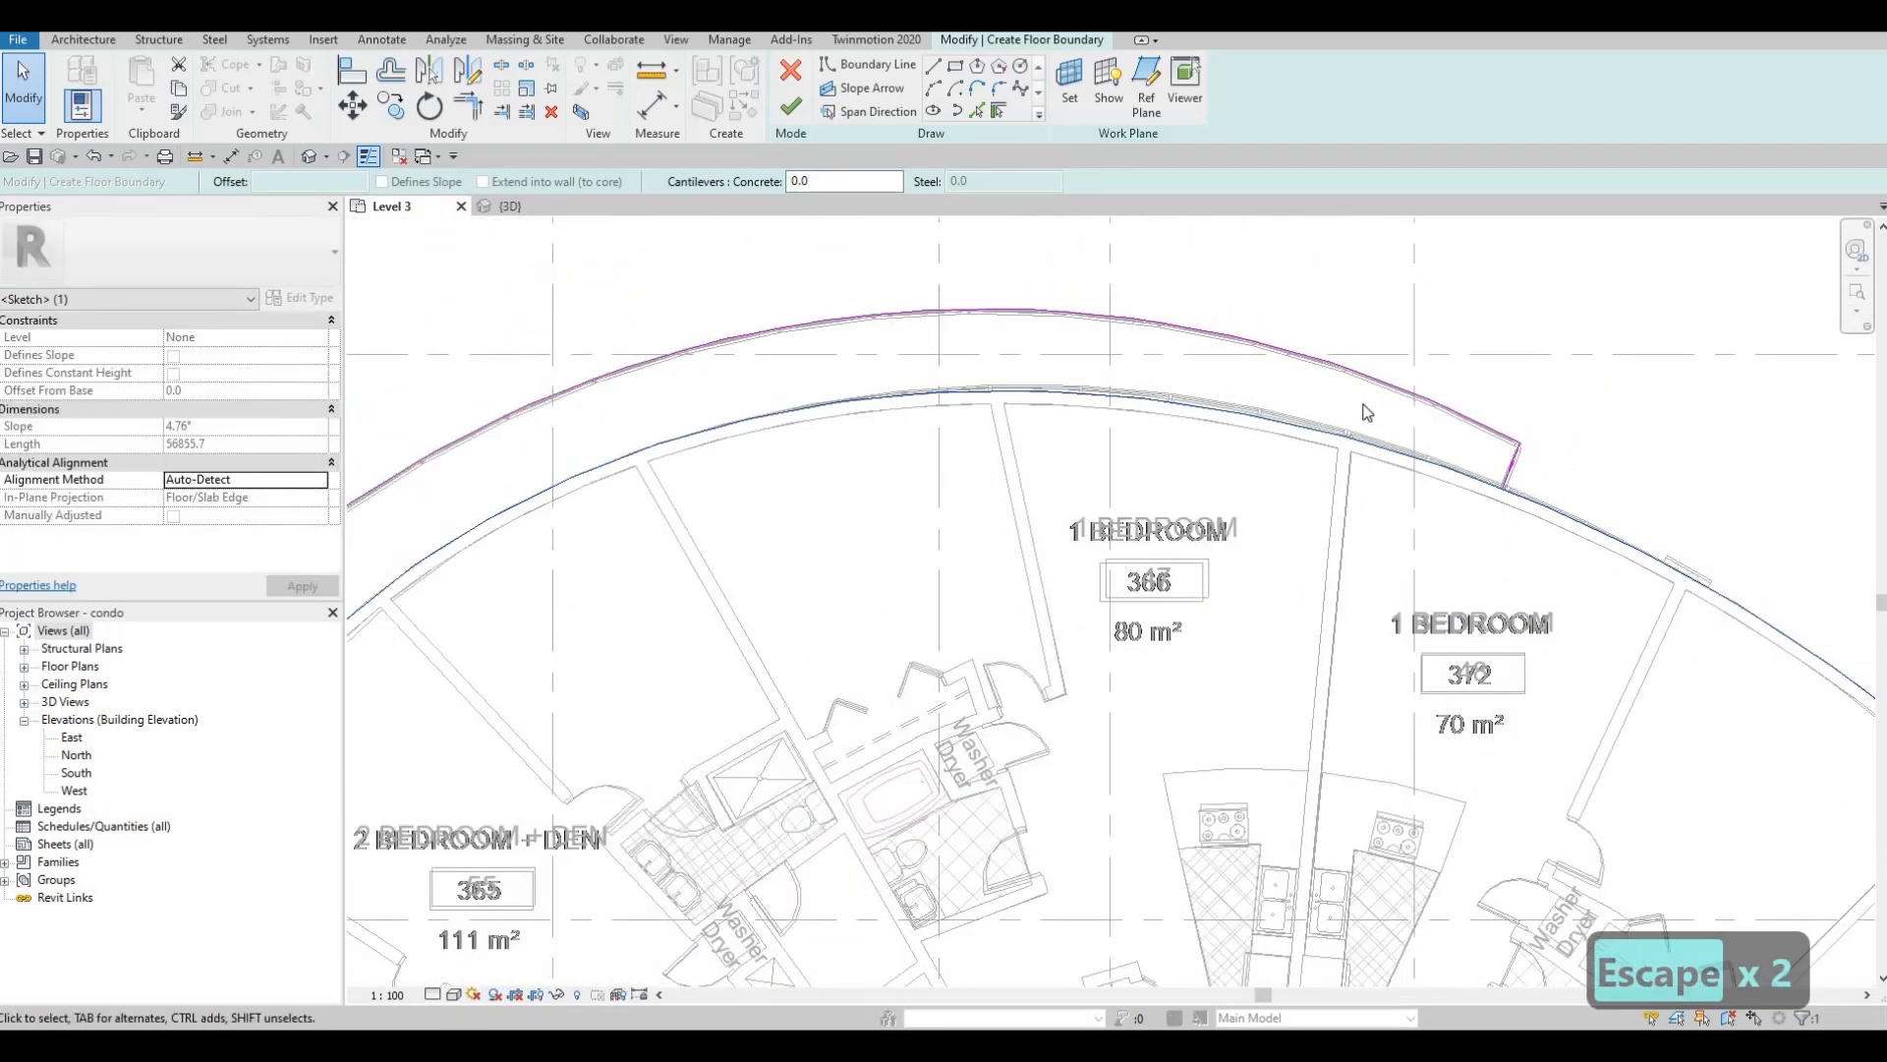
scroll(1365, 412, "down", 2)
key("Escape")
key("Escape")
left_click(1325, 377)
key("Delete")
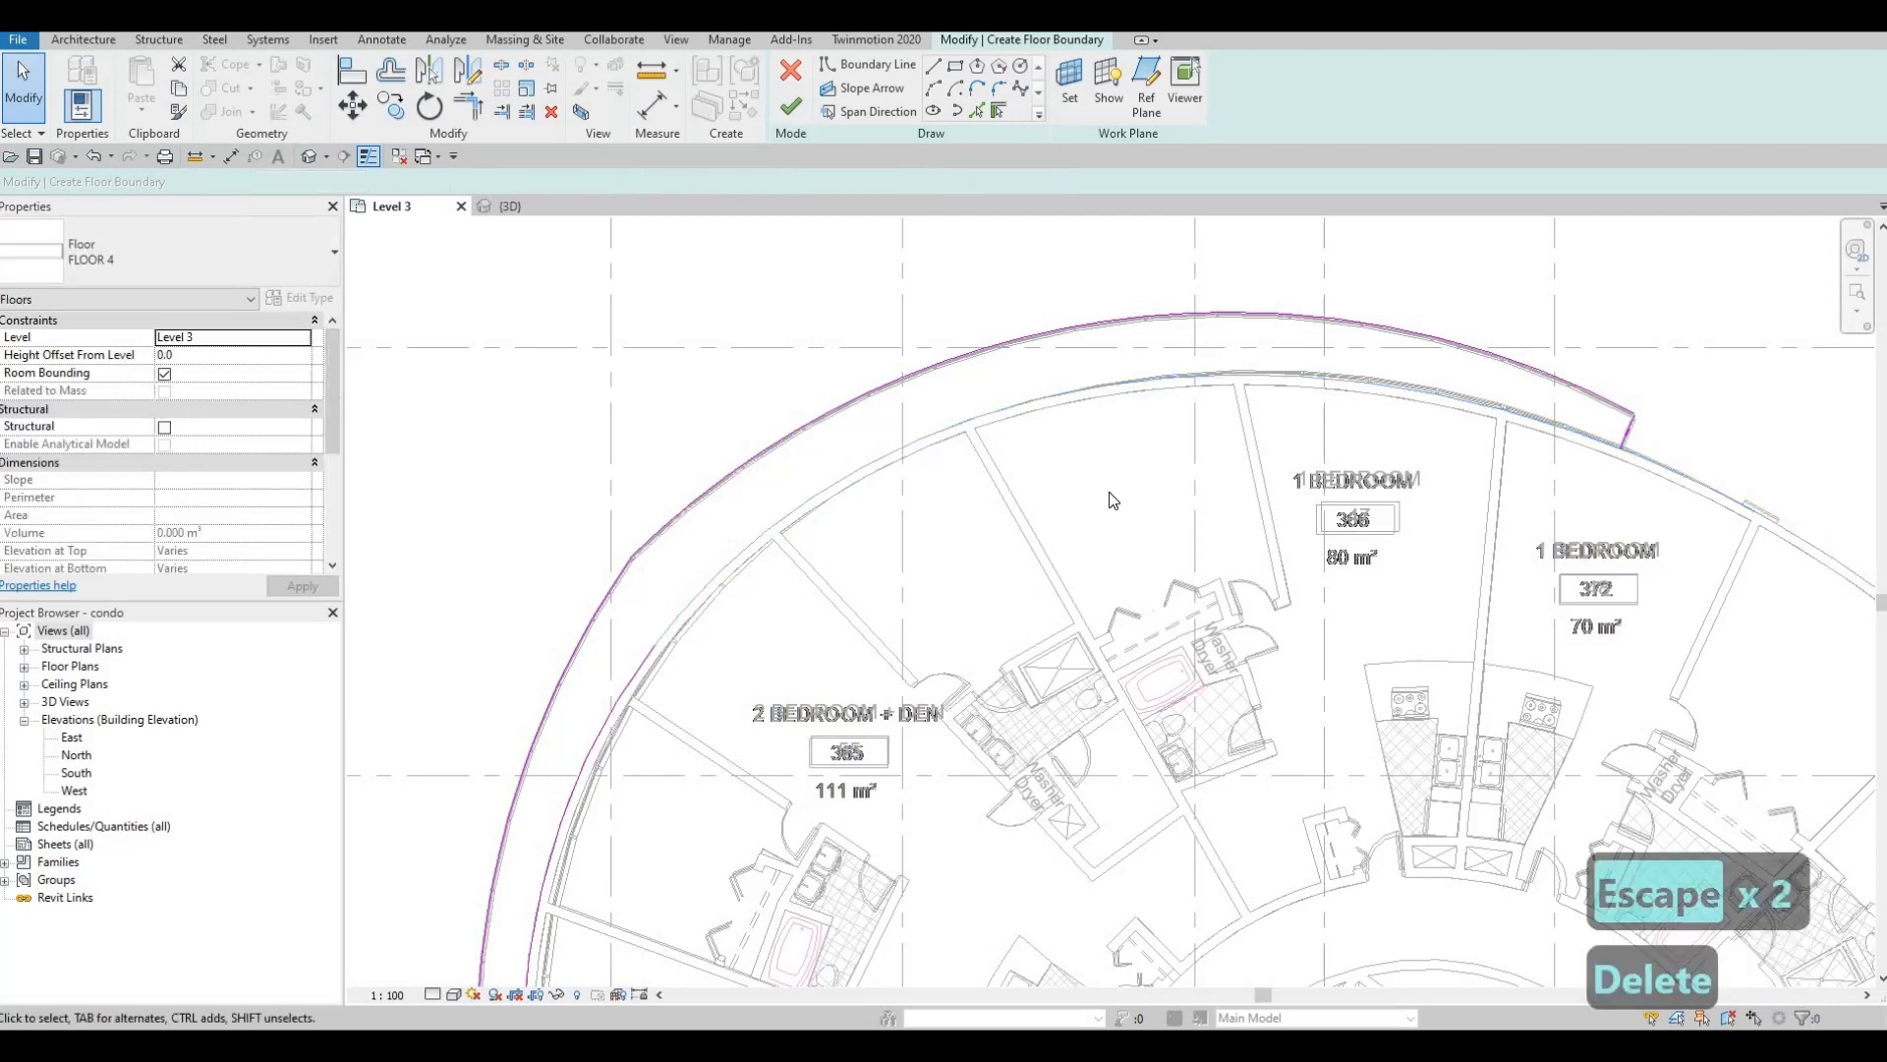
middle_click_drag(632, 684, 1100, 476)
left_click(1176, 365)
key("Delete")
scroll(1197, 314, "down", 1)
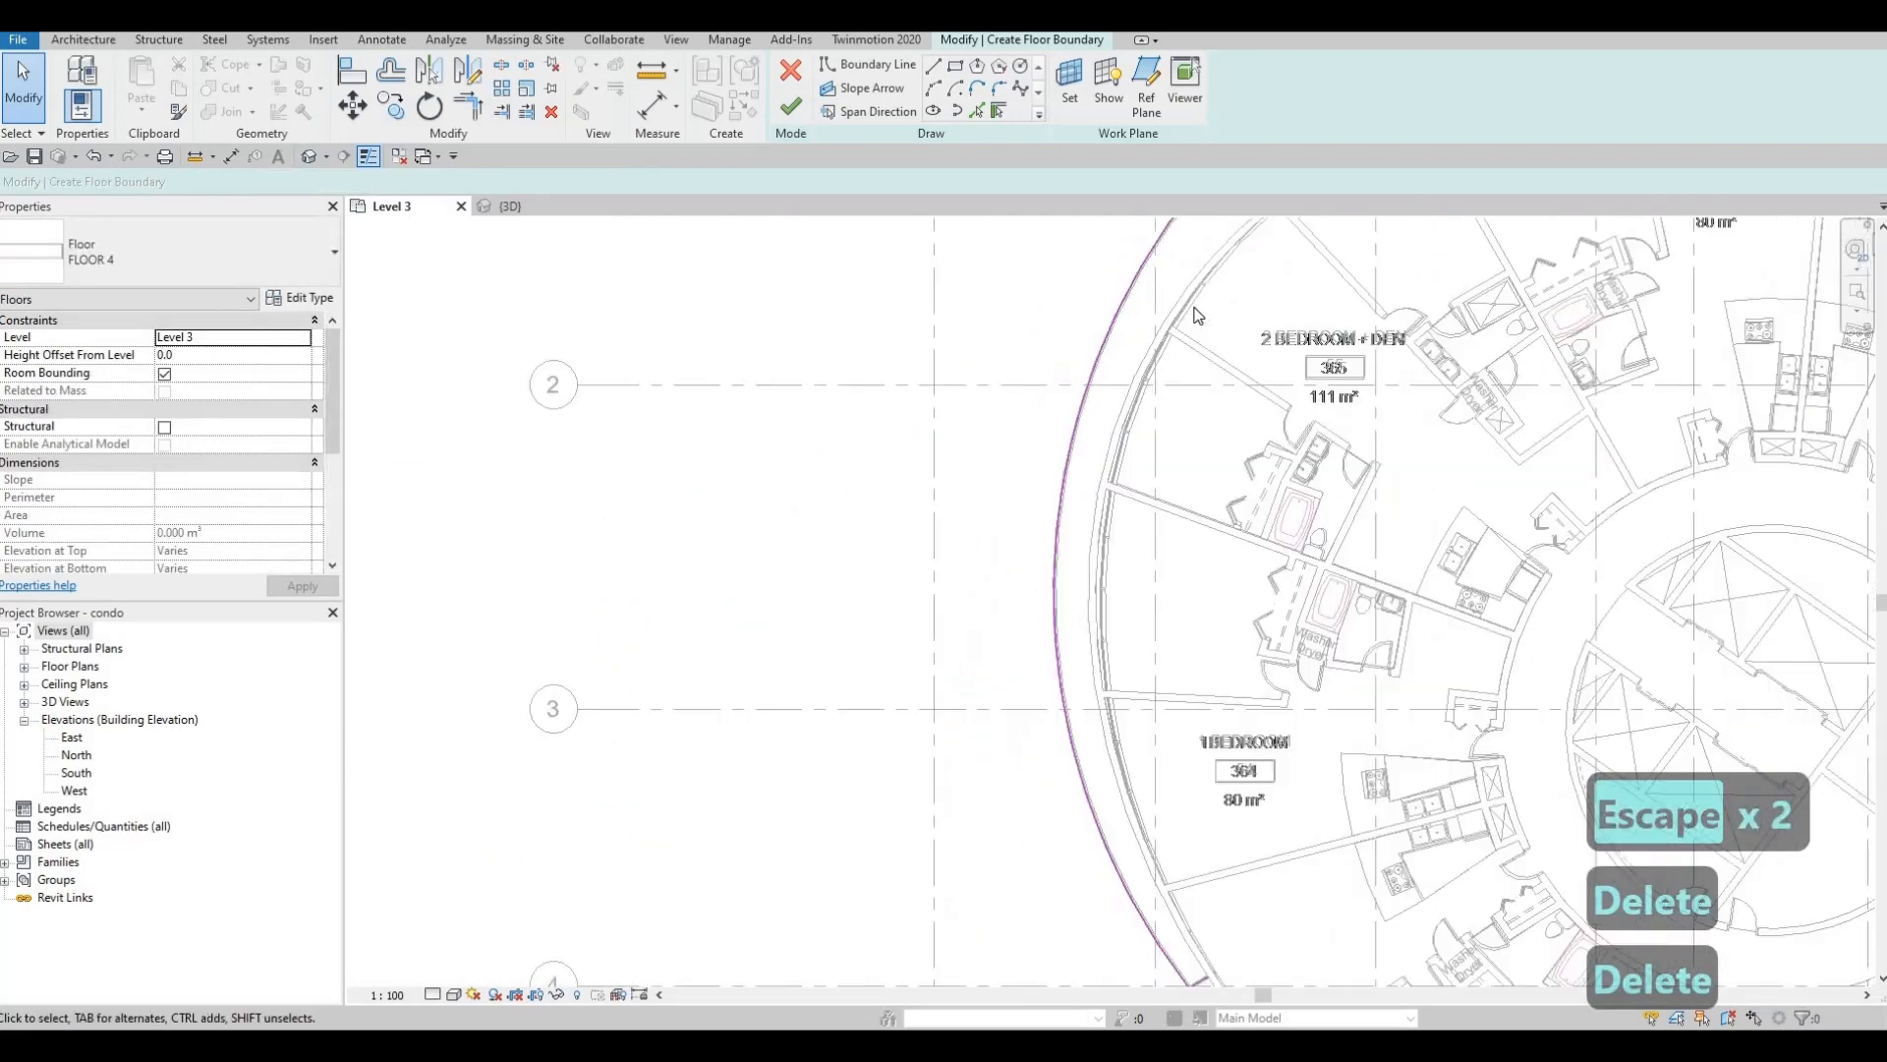
- Undo the wall curve deletions, the edits near unit 372 and the deletion of the line at the kink near unit 365
key("ctrl+z")
key("ctrl+z")
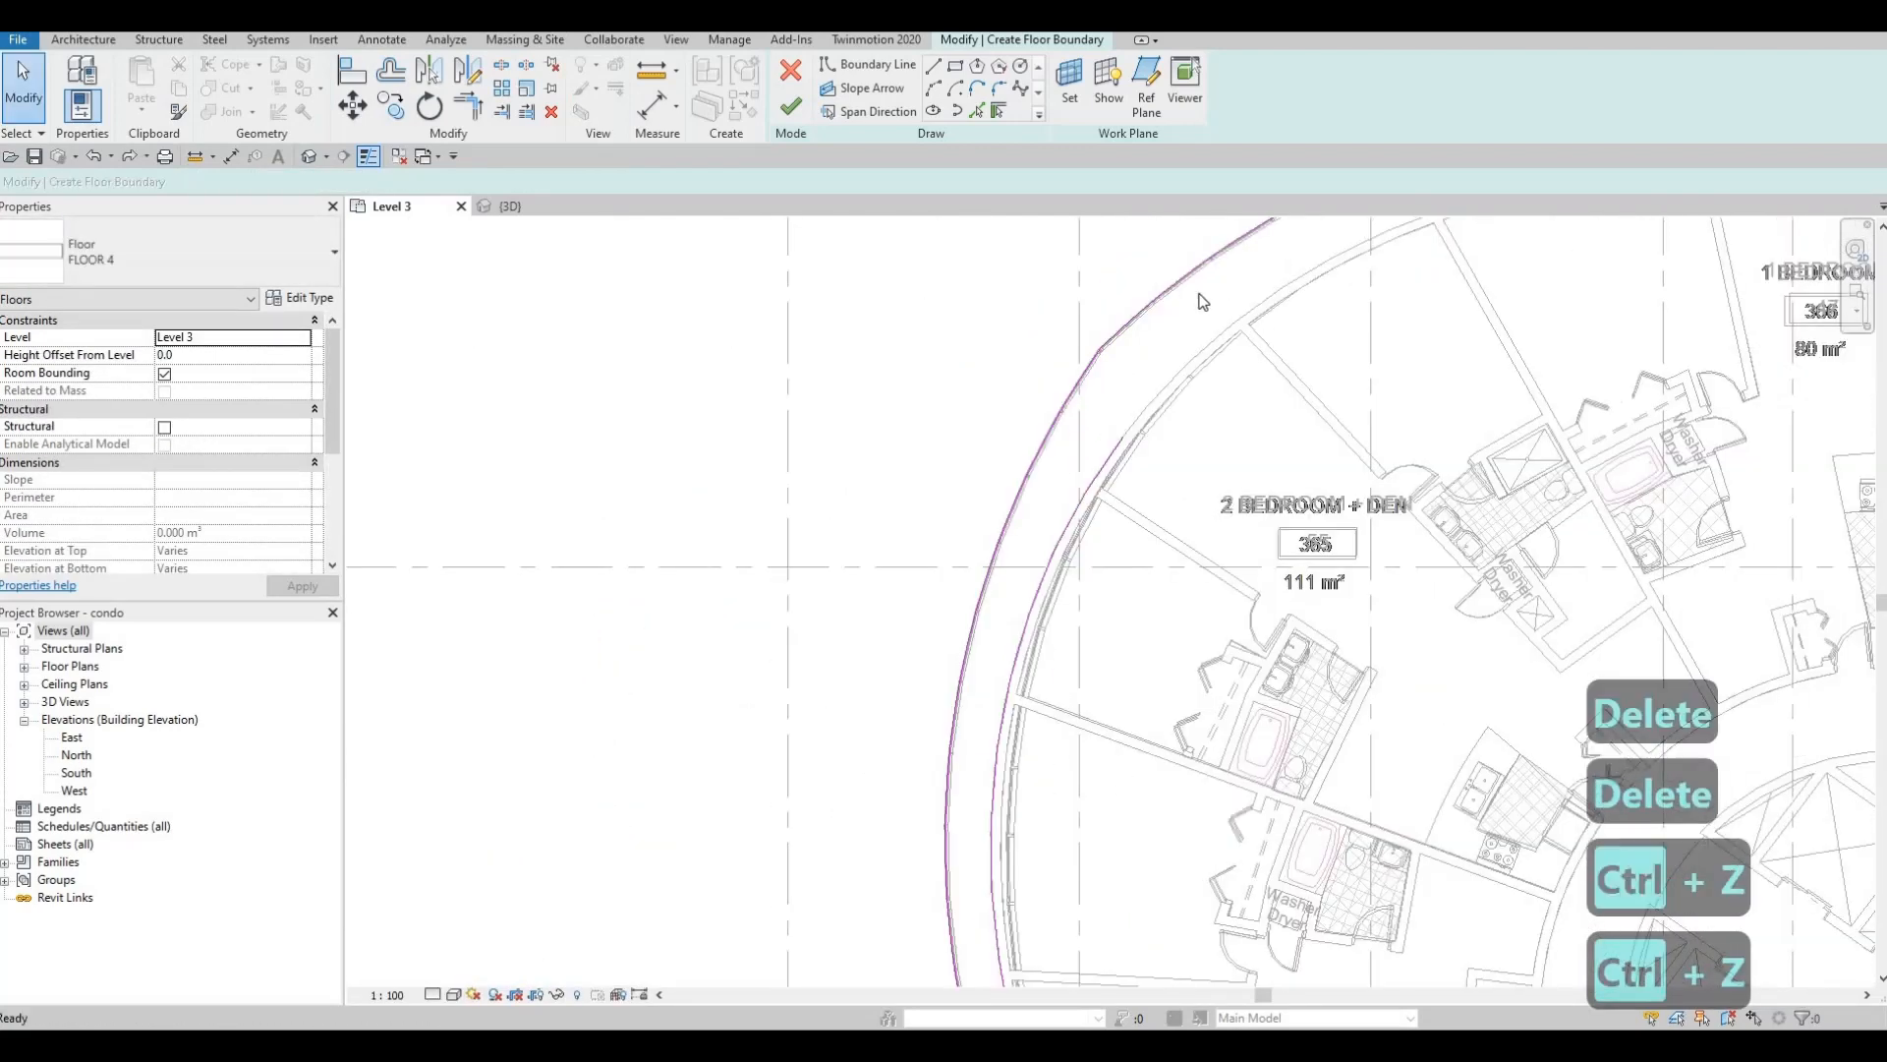
scroll(991, 423, "up", 5)
key("ctrl+z")
key("ctrl+z")
key("ctrl+z")
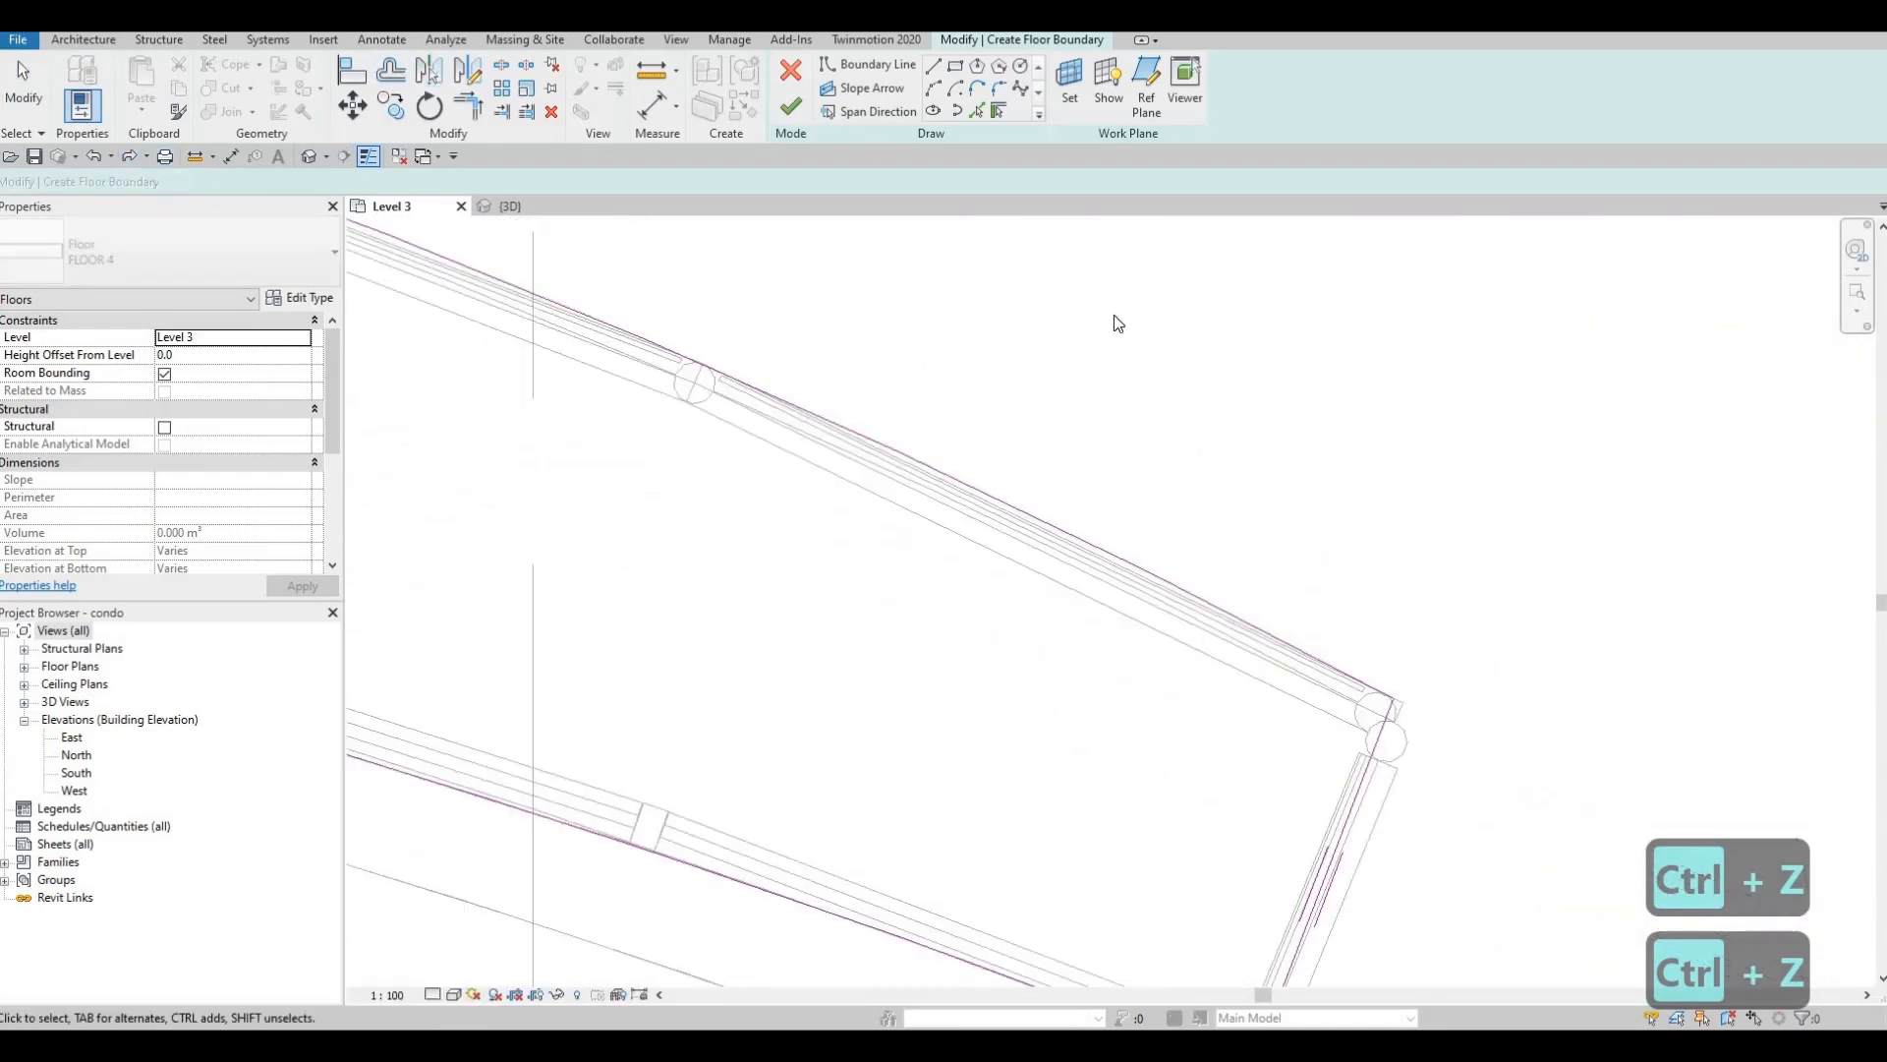
middle_click_drag(1127, 374, 1466, 341)
scroll(1465, 342, "down", 5)
middle_click_drag(1358, 317, 1671, 413)
scroll(1180, 442, "down", 2)
middle_click_drag(590, 629, 1110, 511)
scroll(1110, 512, "down", 2)
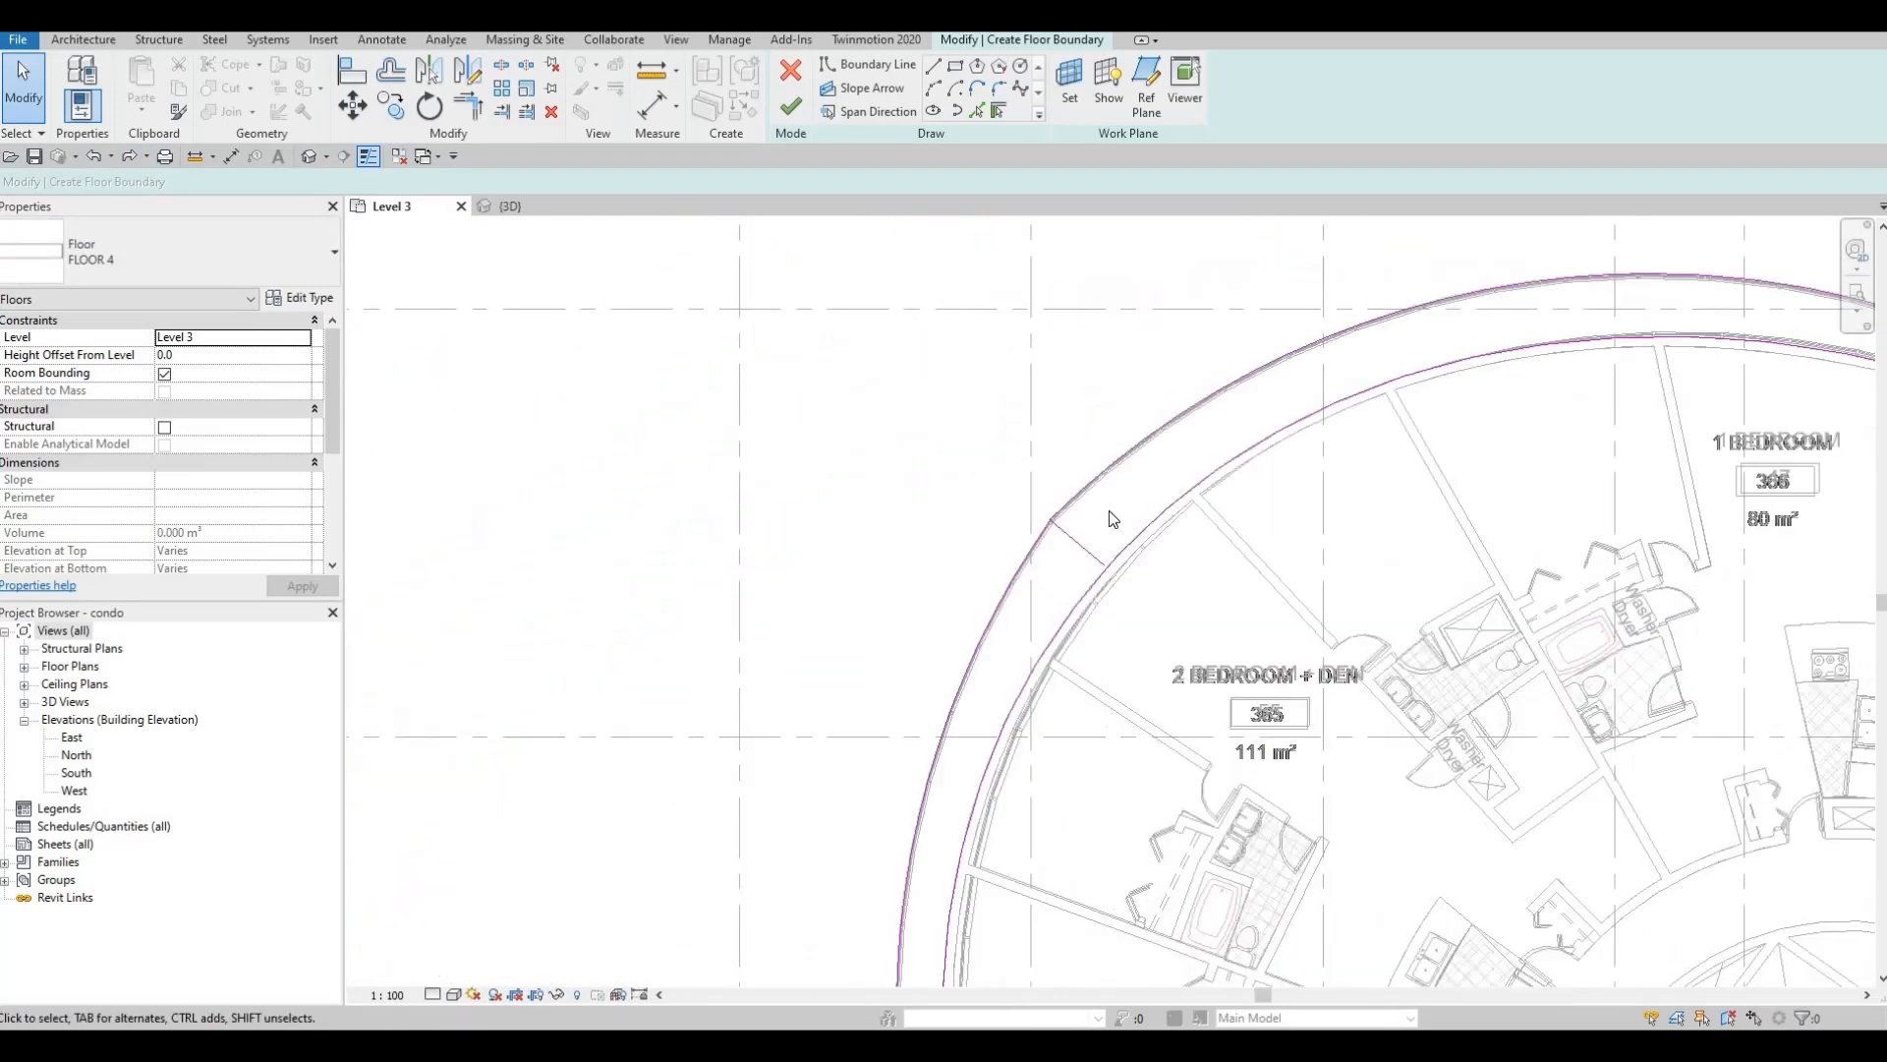
- Extend the straight boundary line from the kink near unit 365 so that its inner end meets the wall curve
scroll(1106, 601, "up", 2)
key("Escape")
scroll(1101, 609, "up", 4)
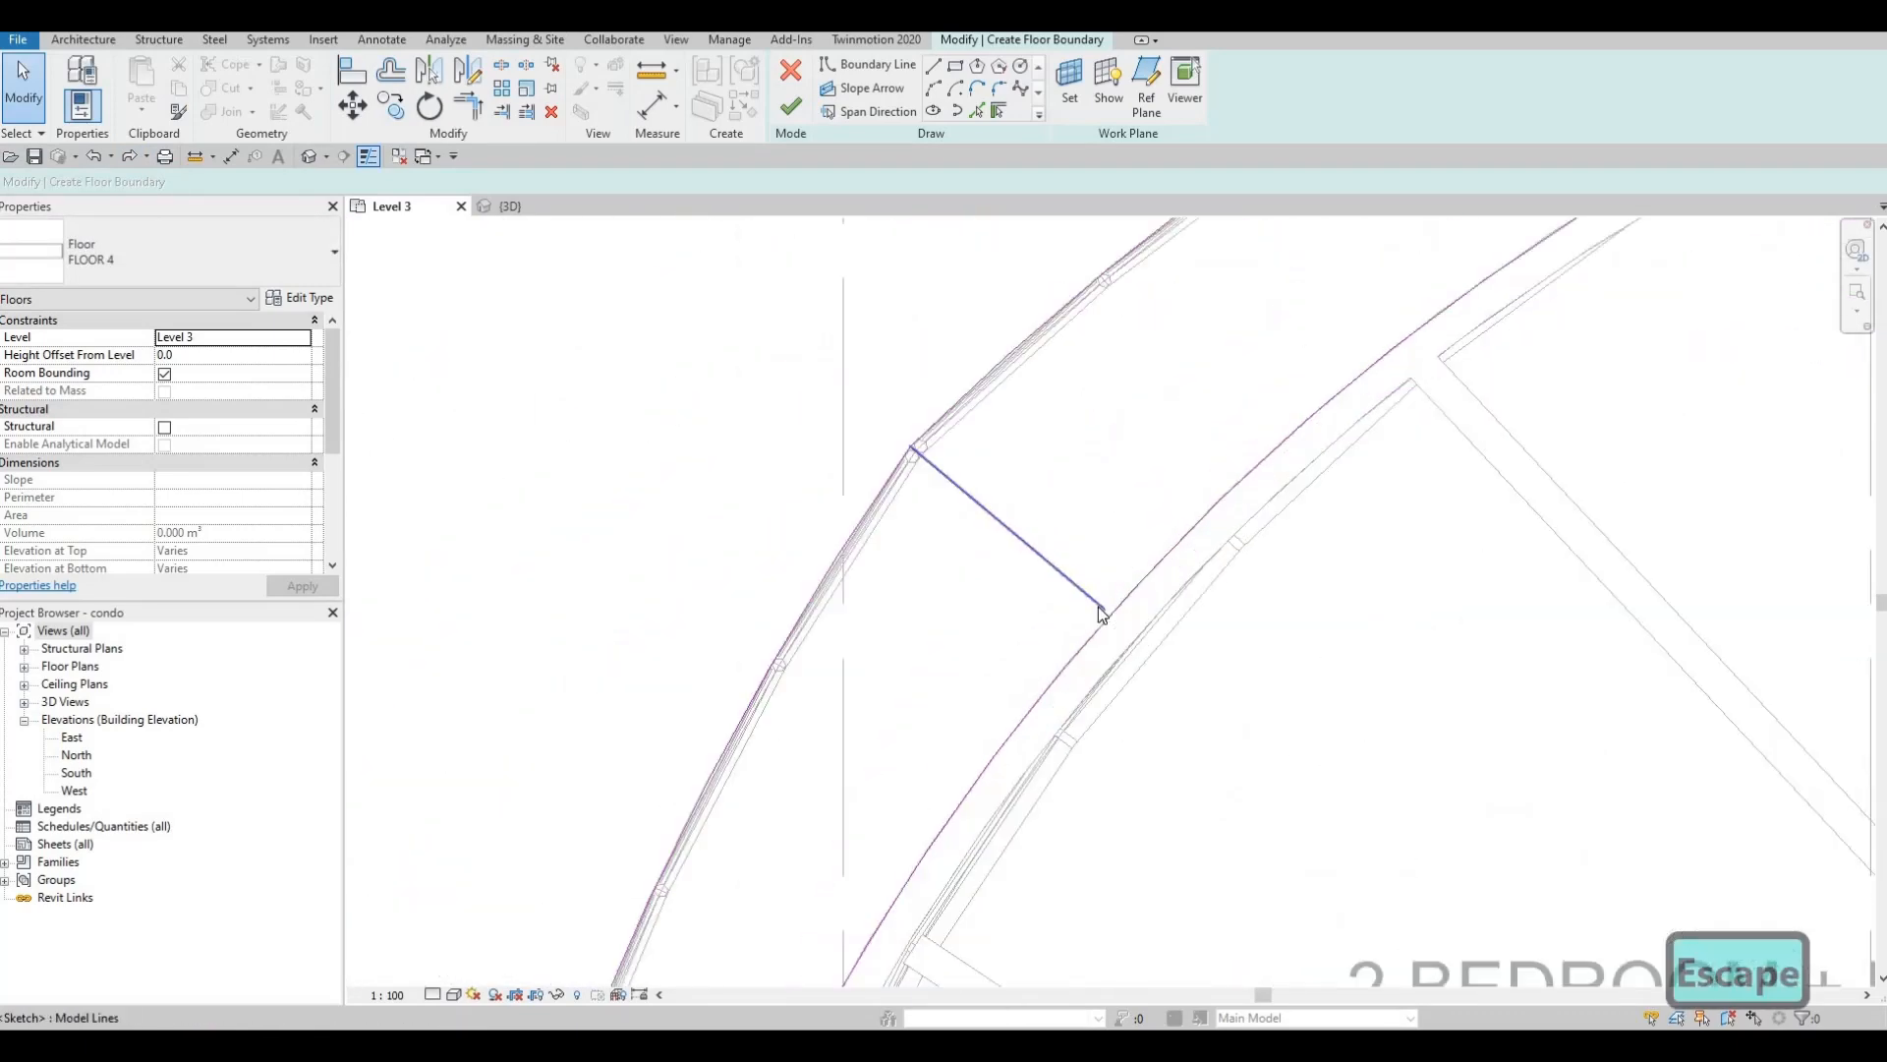
left_click(1101, 609)
left_click_drag(1103, 611, 1158, 649)
key("Escape")
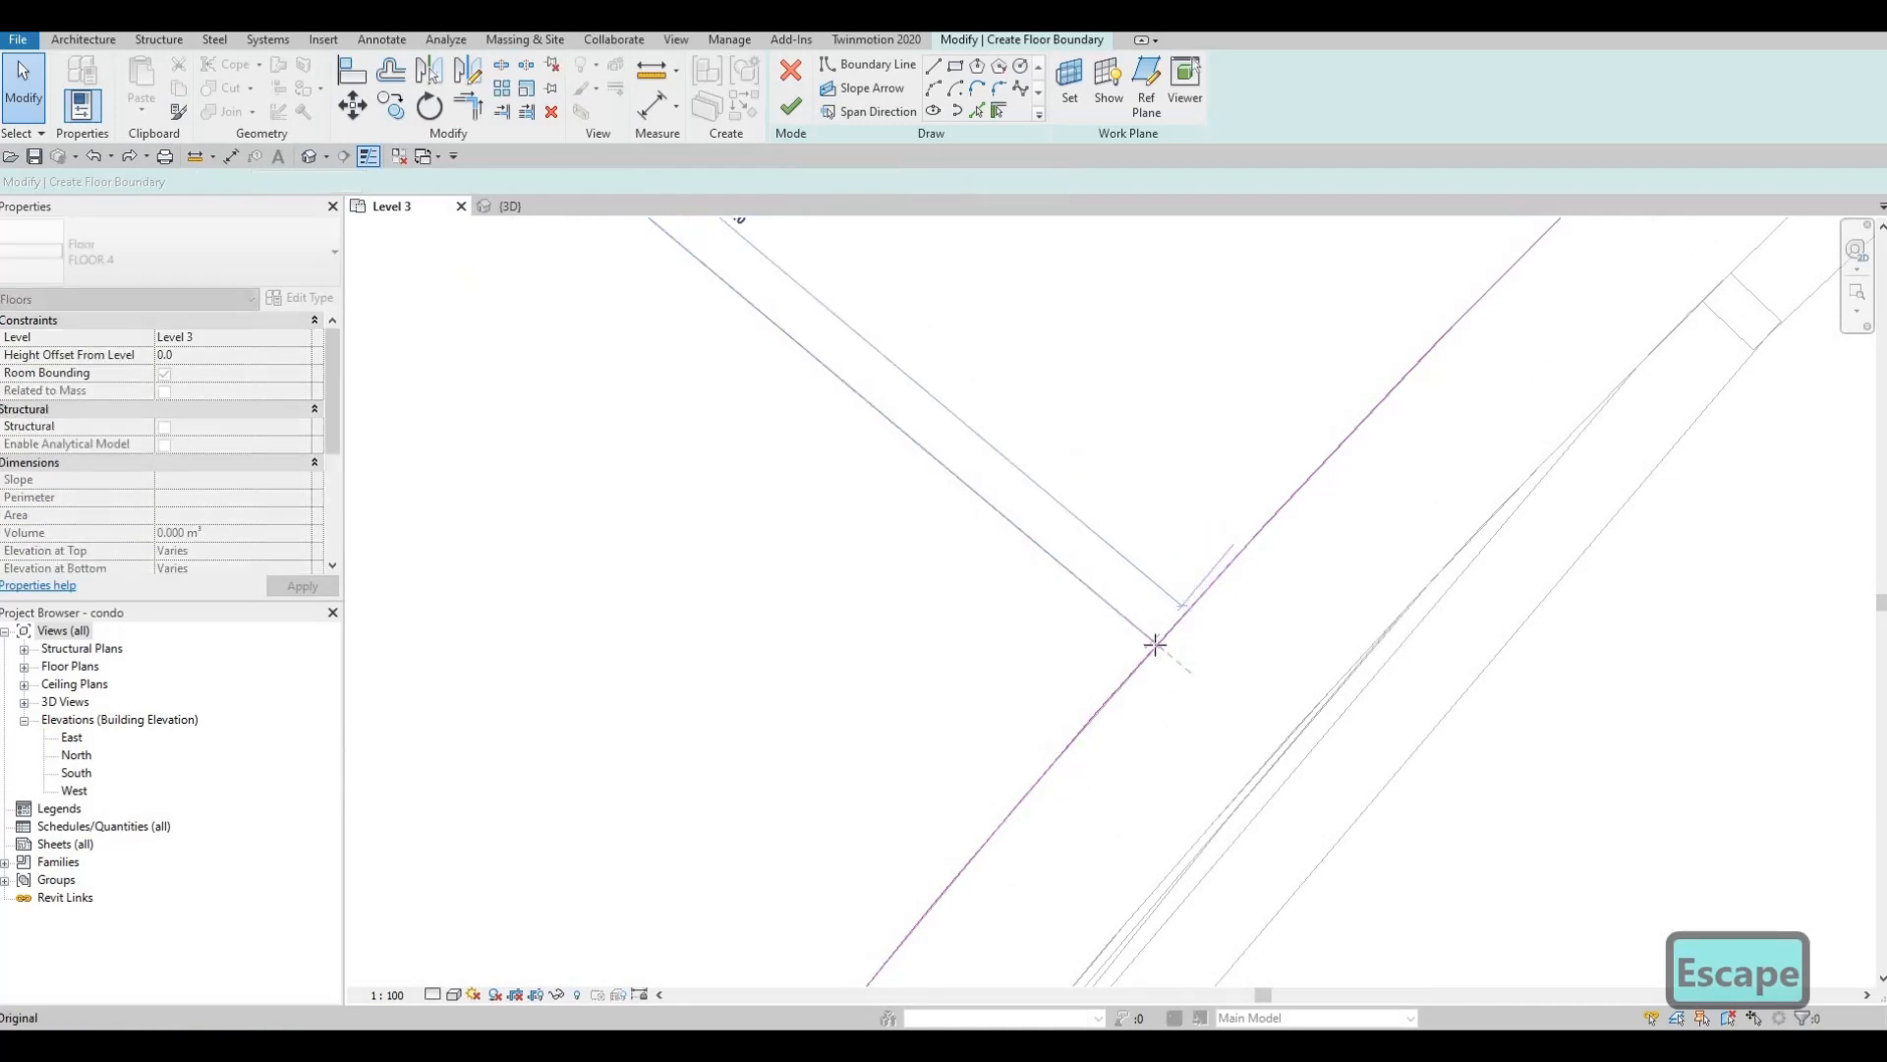
key("Escape")
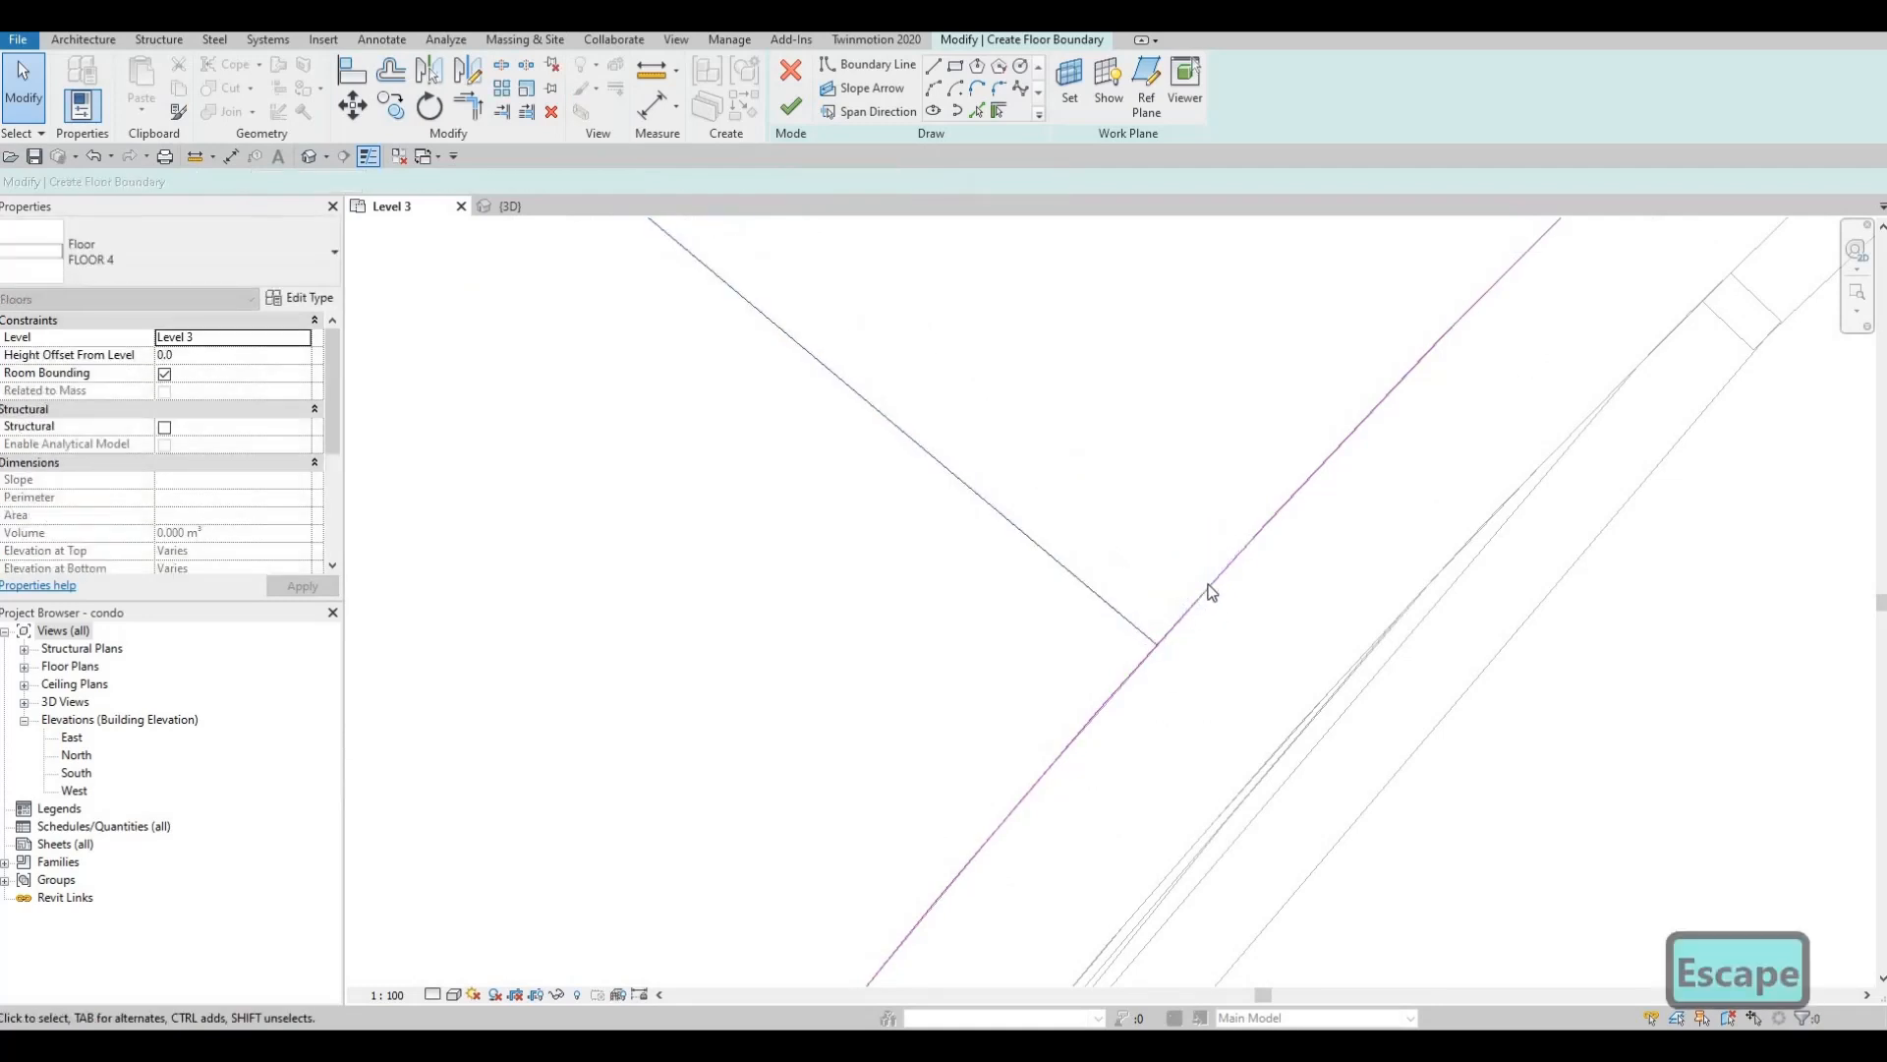
- Delete the two wall curve boundary segments on either side of the line at the kink near unit 365
scroll(1213, 560, "down", 4)
left_click(1071, 717)
key("Delete")
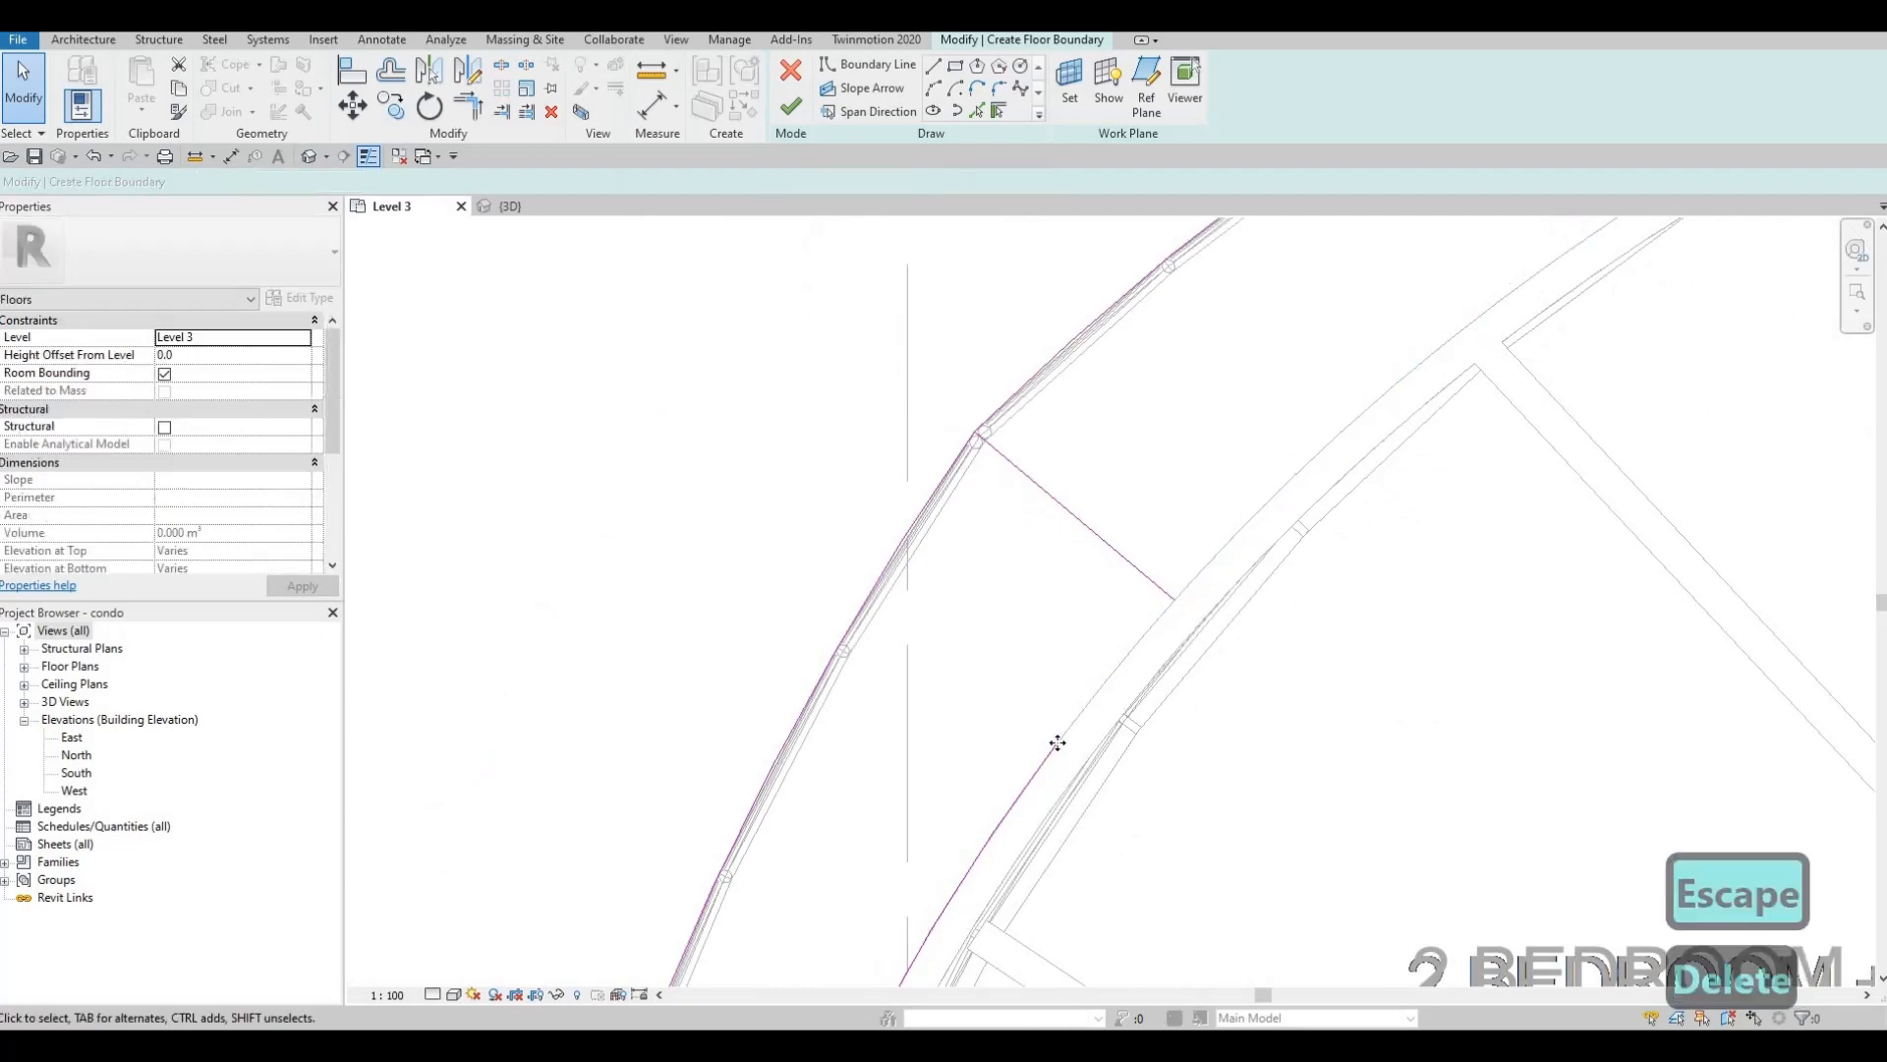
key("Delete")
scroll(1176, 551, "down", 5)
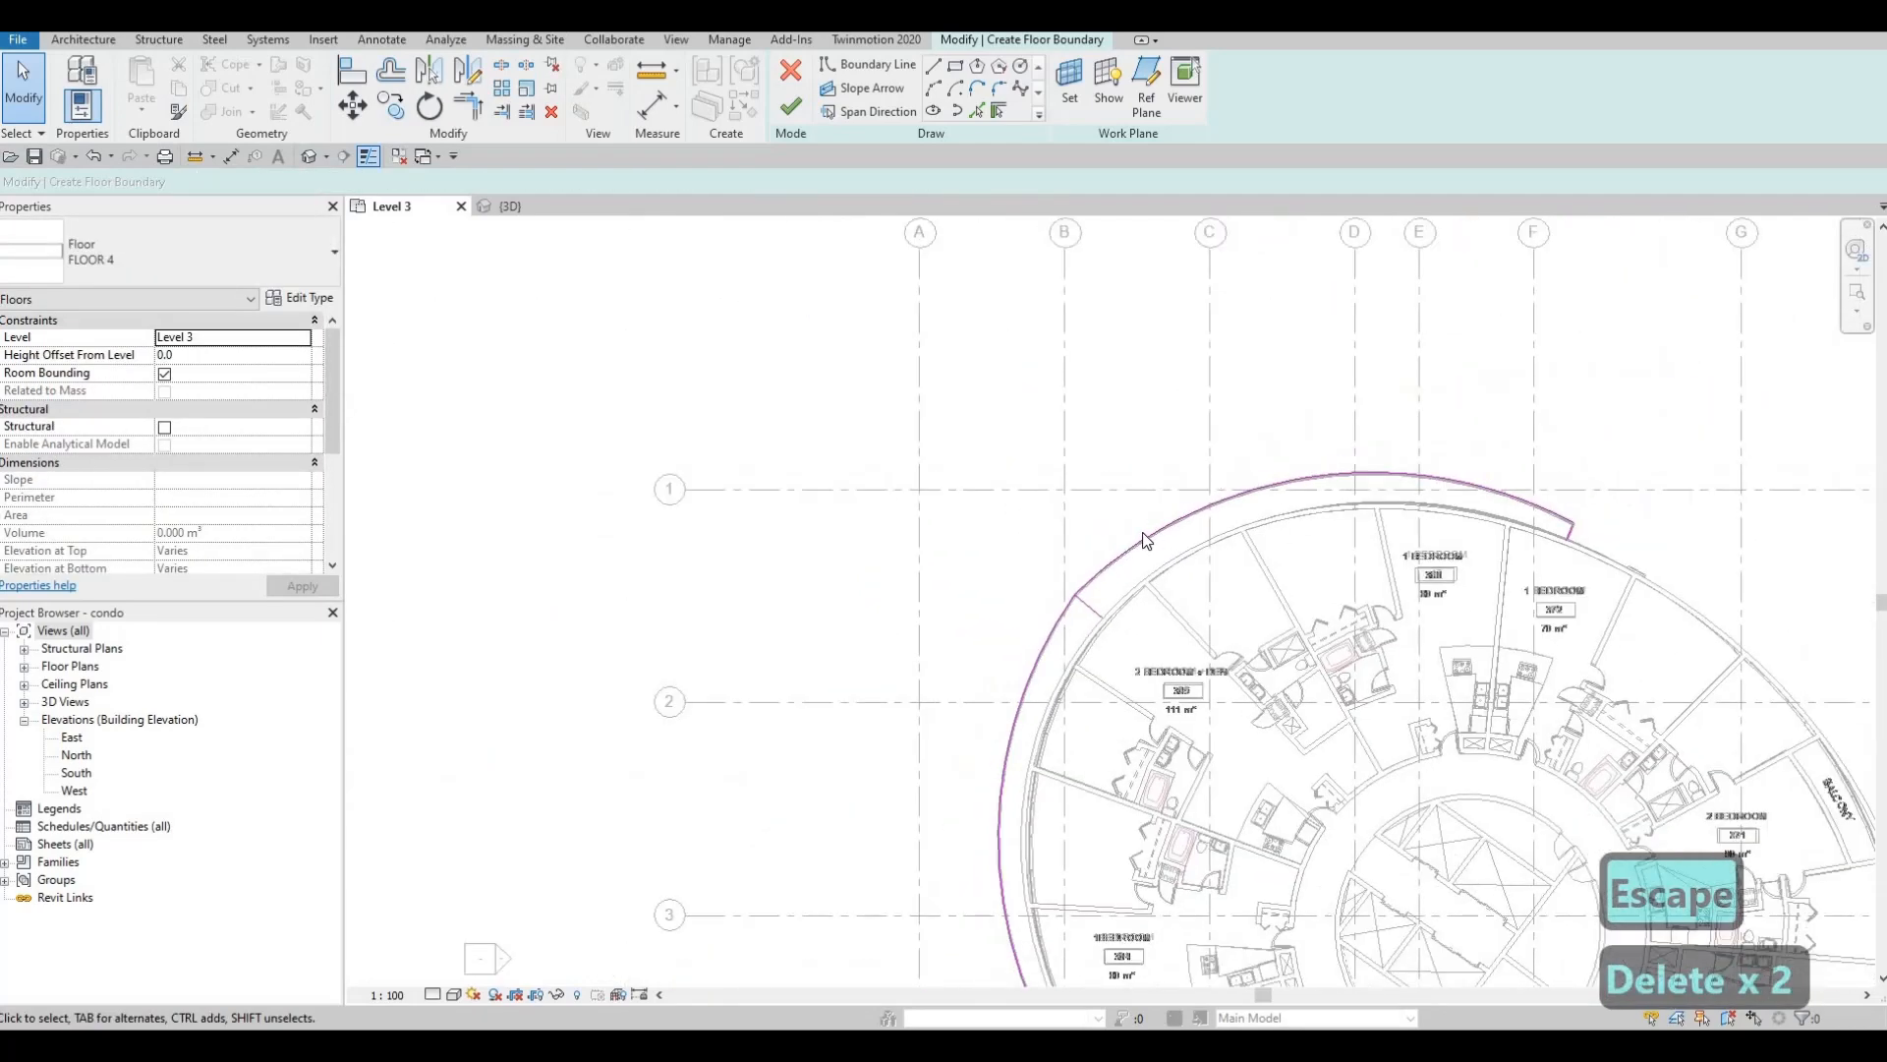
key("Escape")
key("Escape")
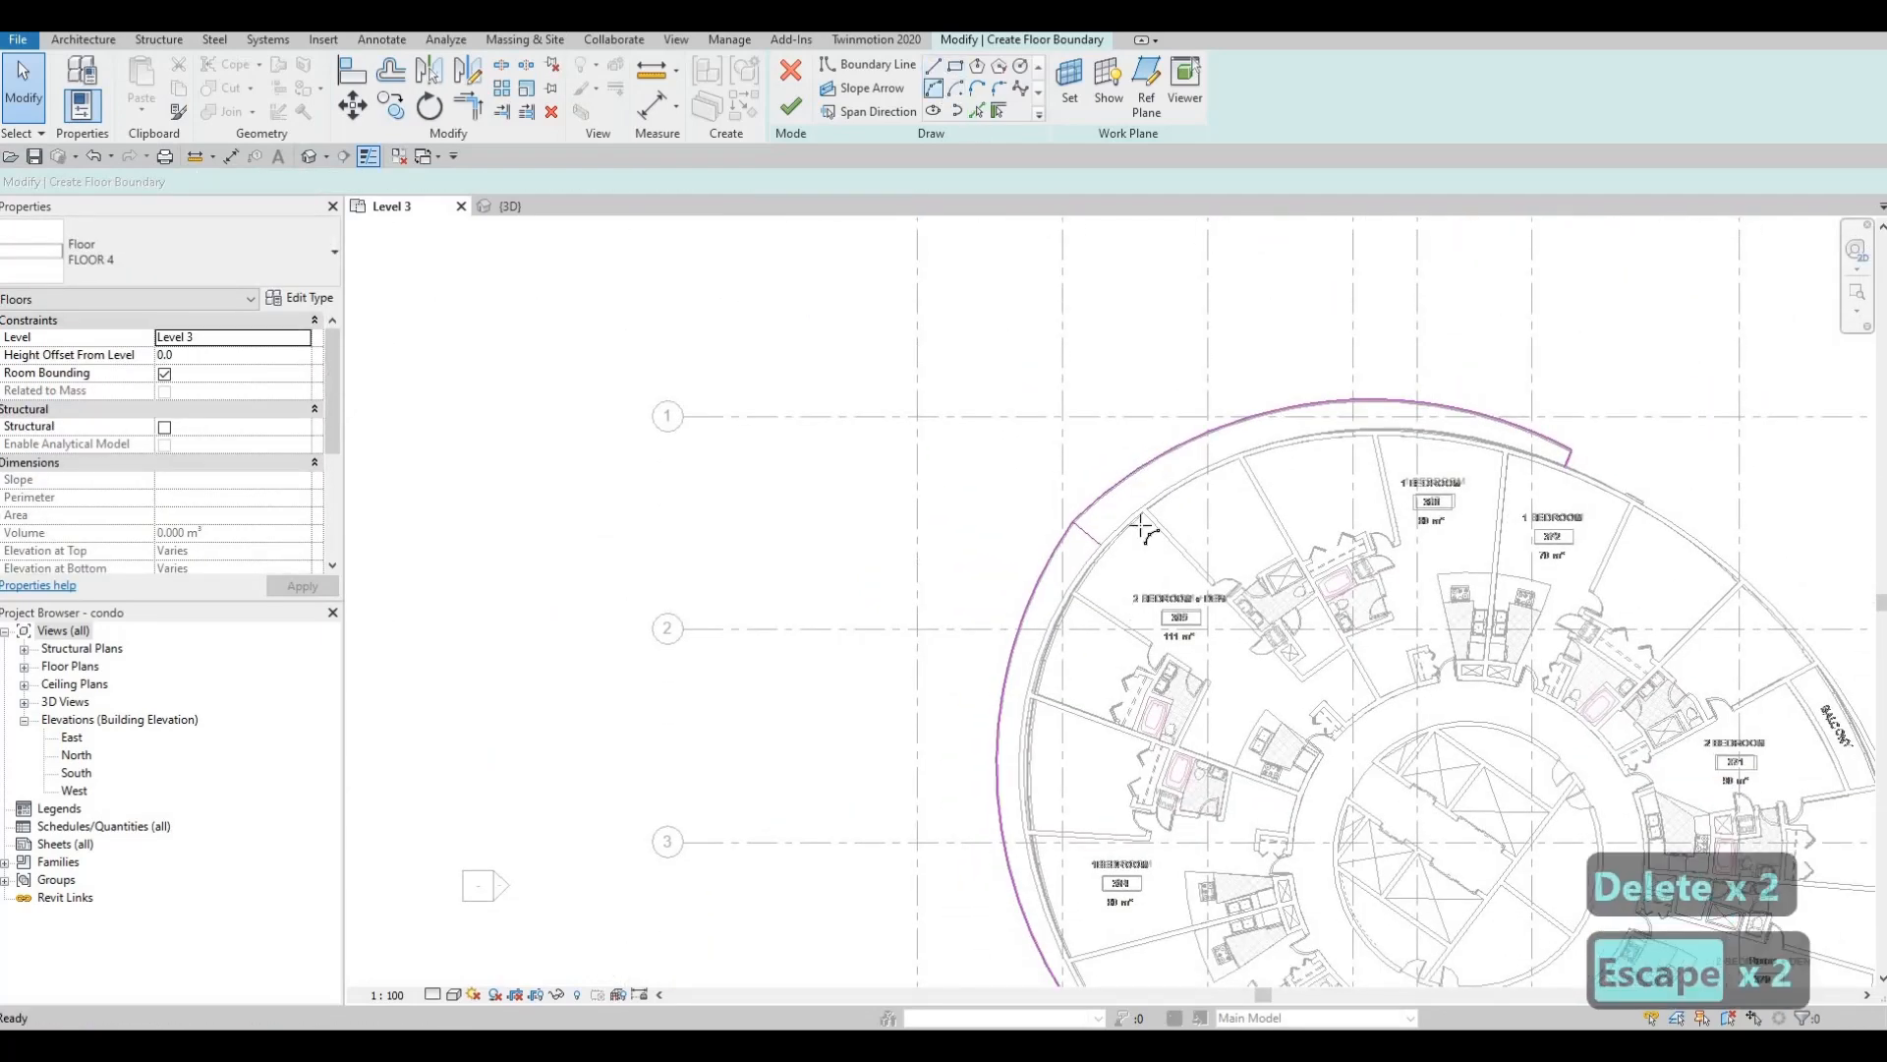
scroll(1114, 544, "up", 7)
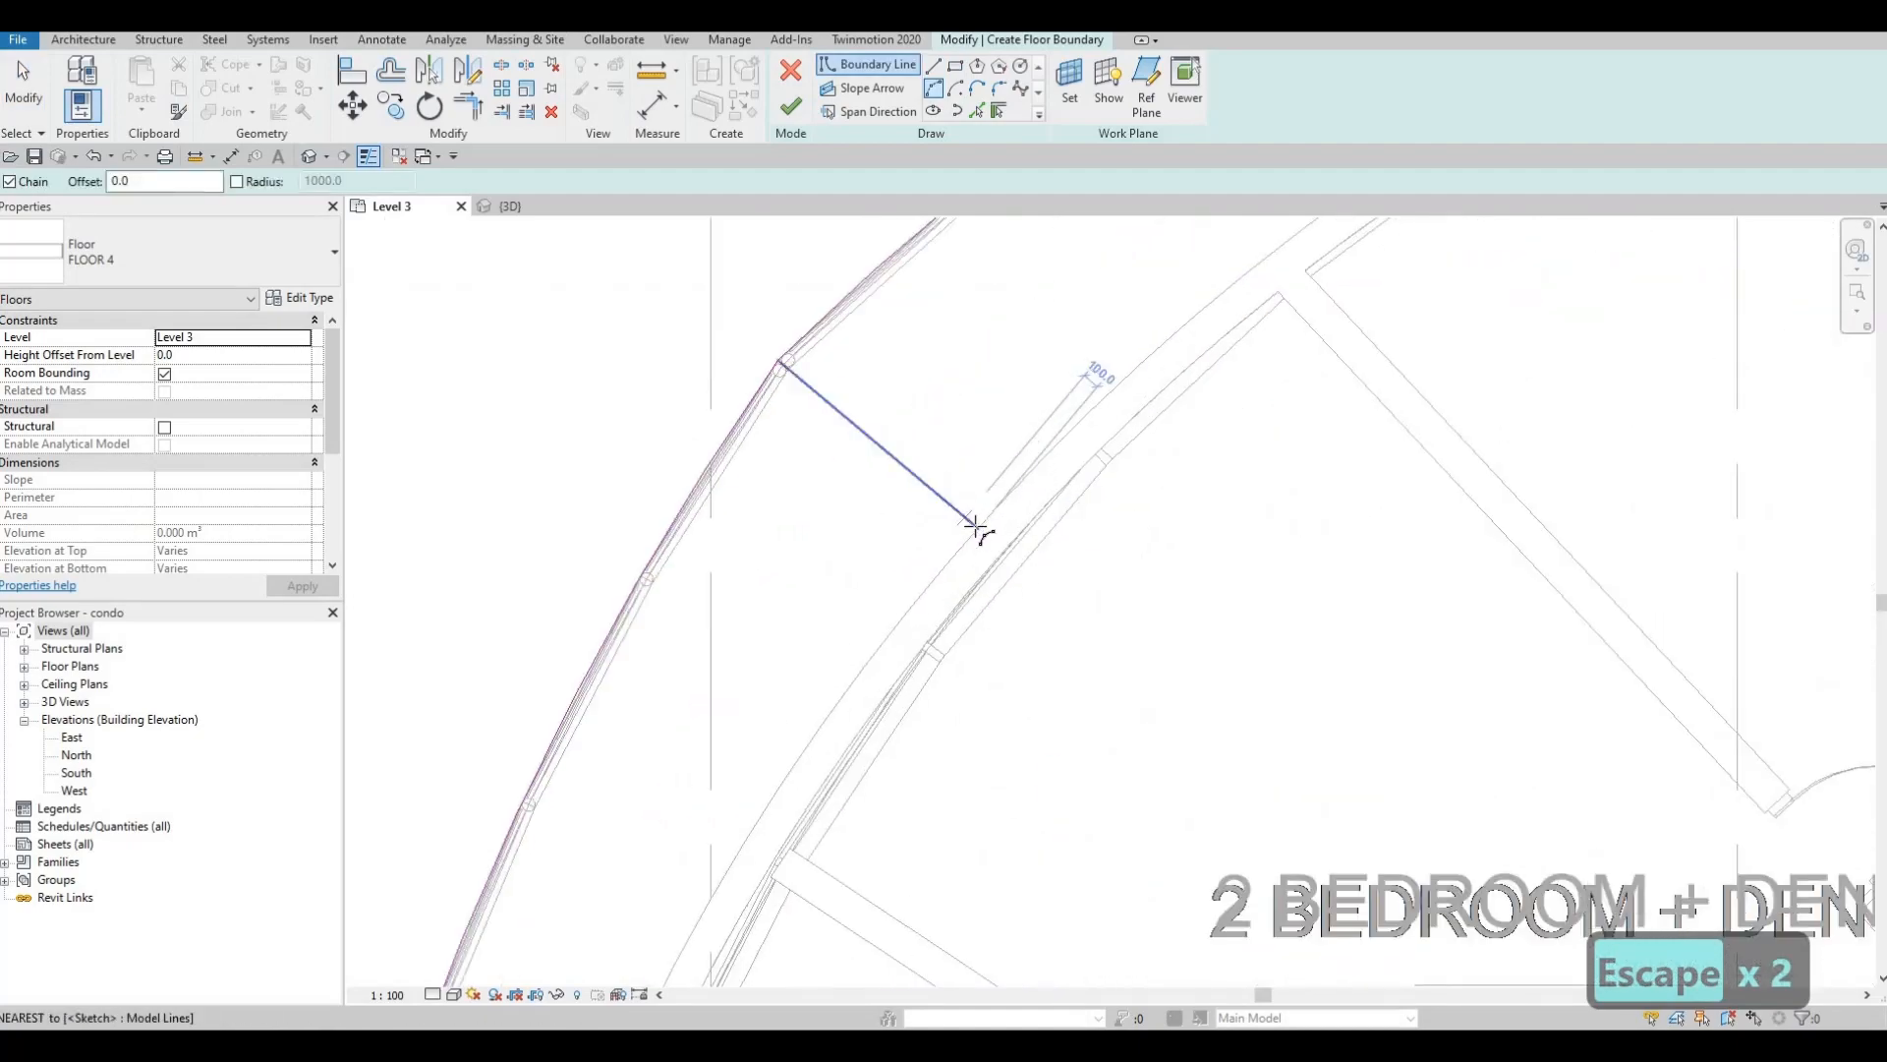
scroll(1007, 333, "down", 4)
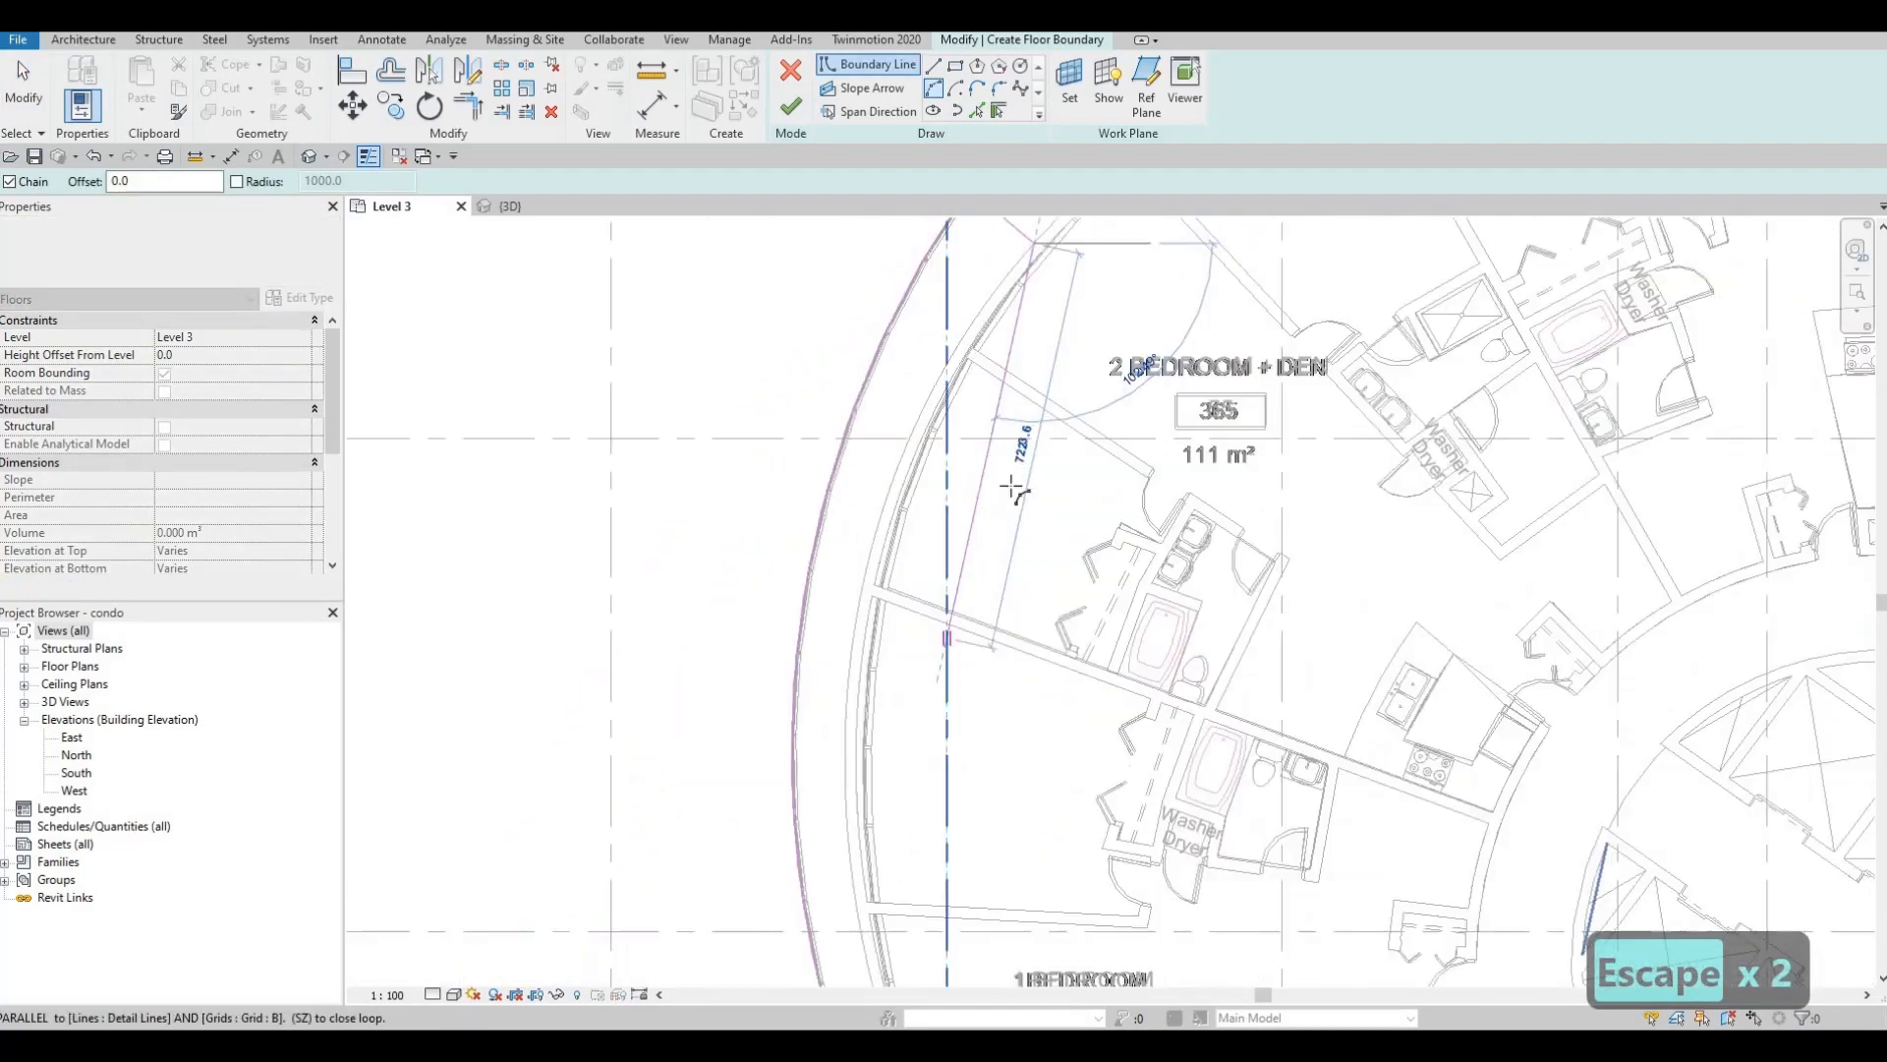
scroll(1011, 476, "up", 3)
scroll(1039, 452, "down", 3)
scroll(1194, 438, "up", 8)
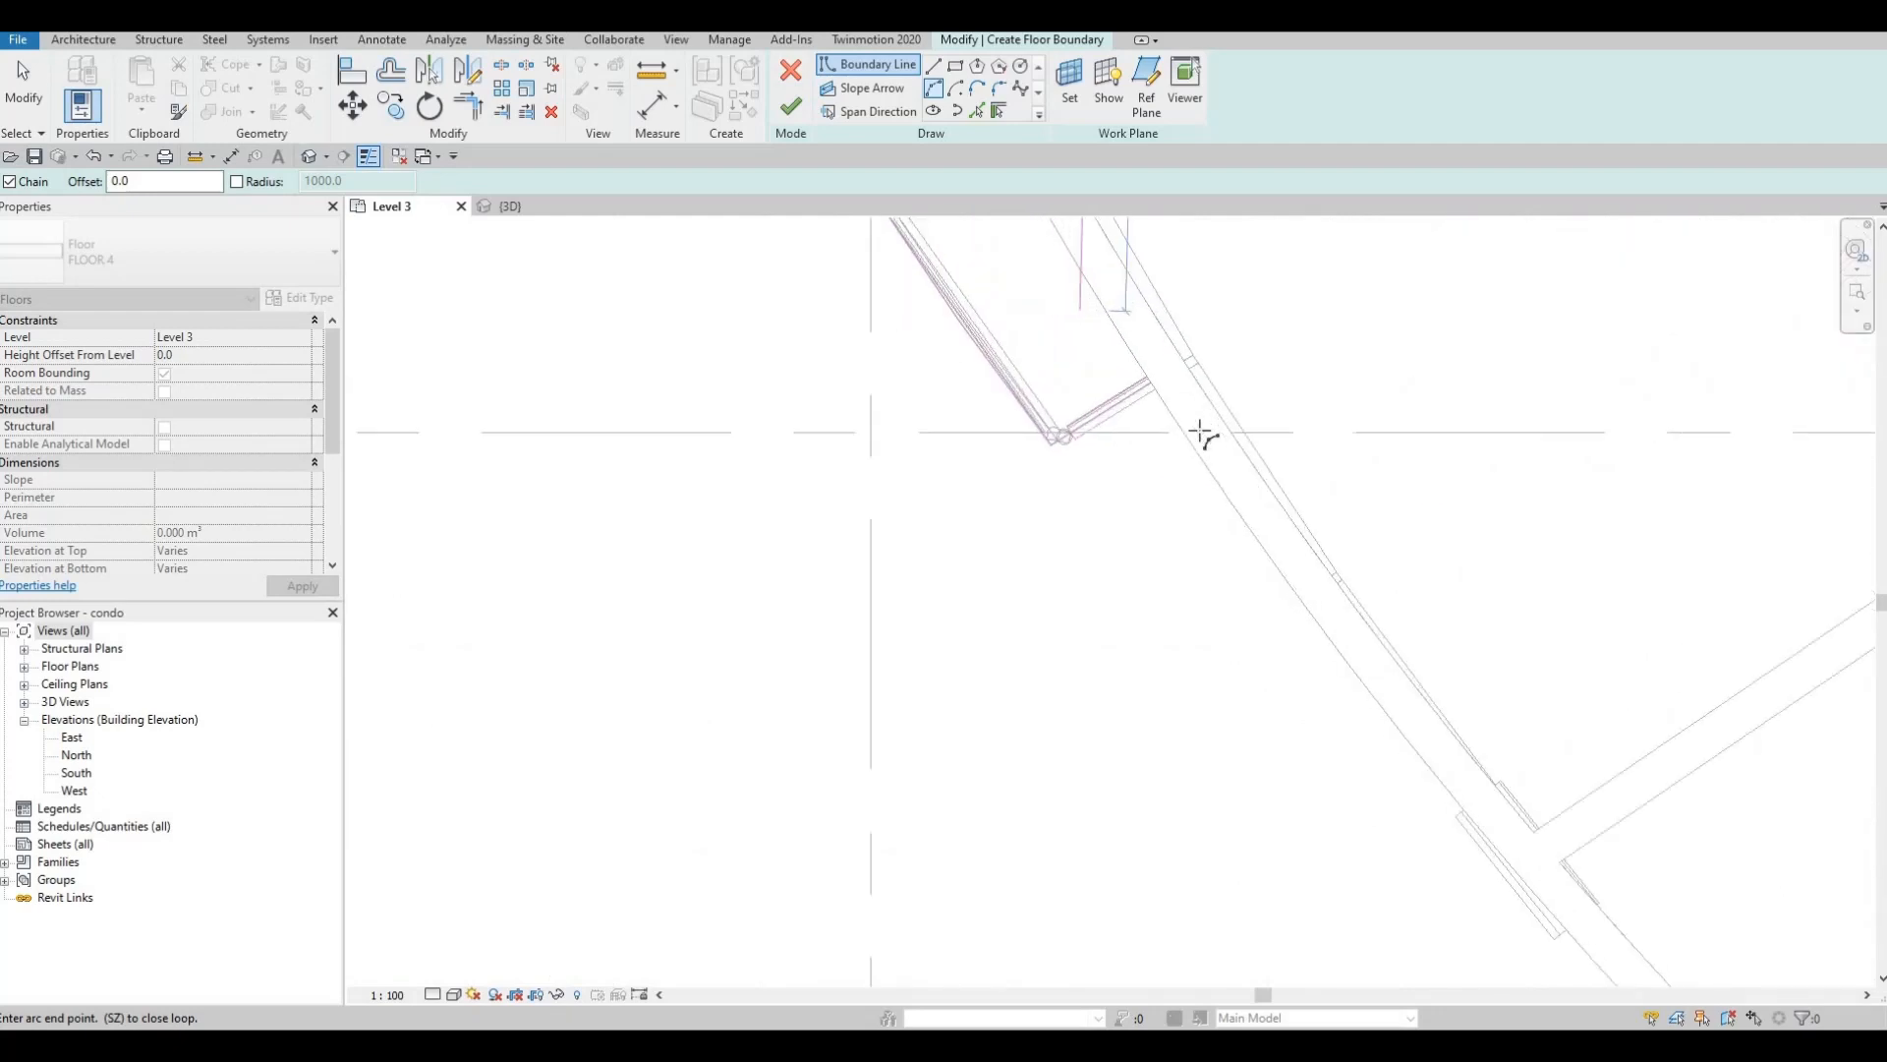
scroll(1201, 455, "up", 5)
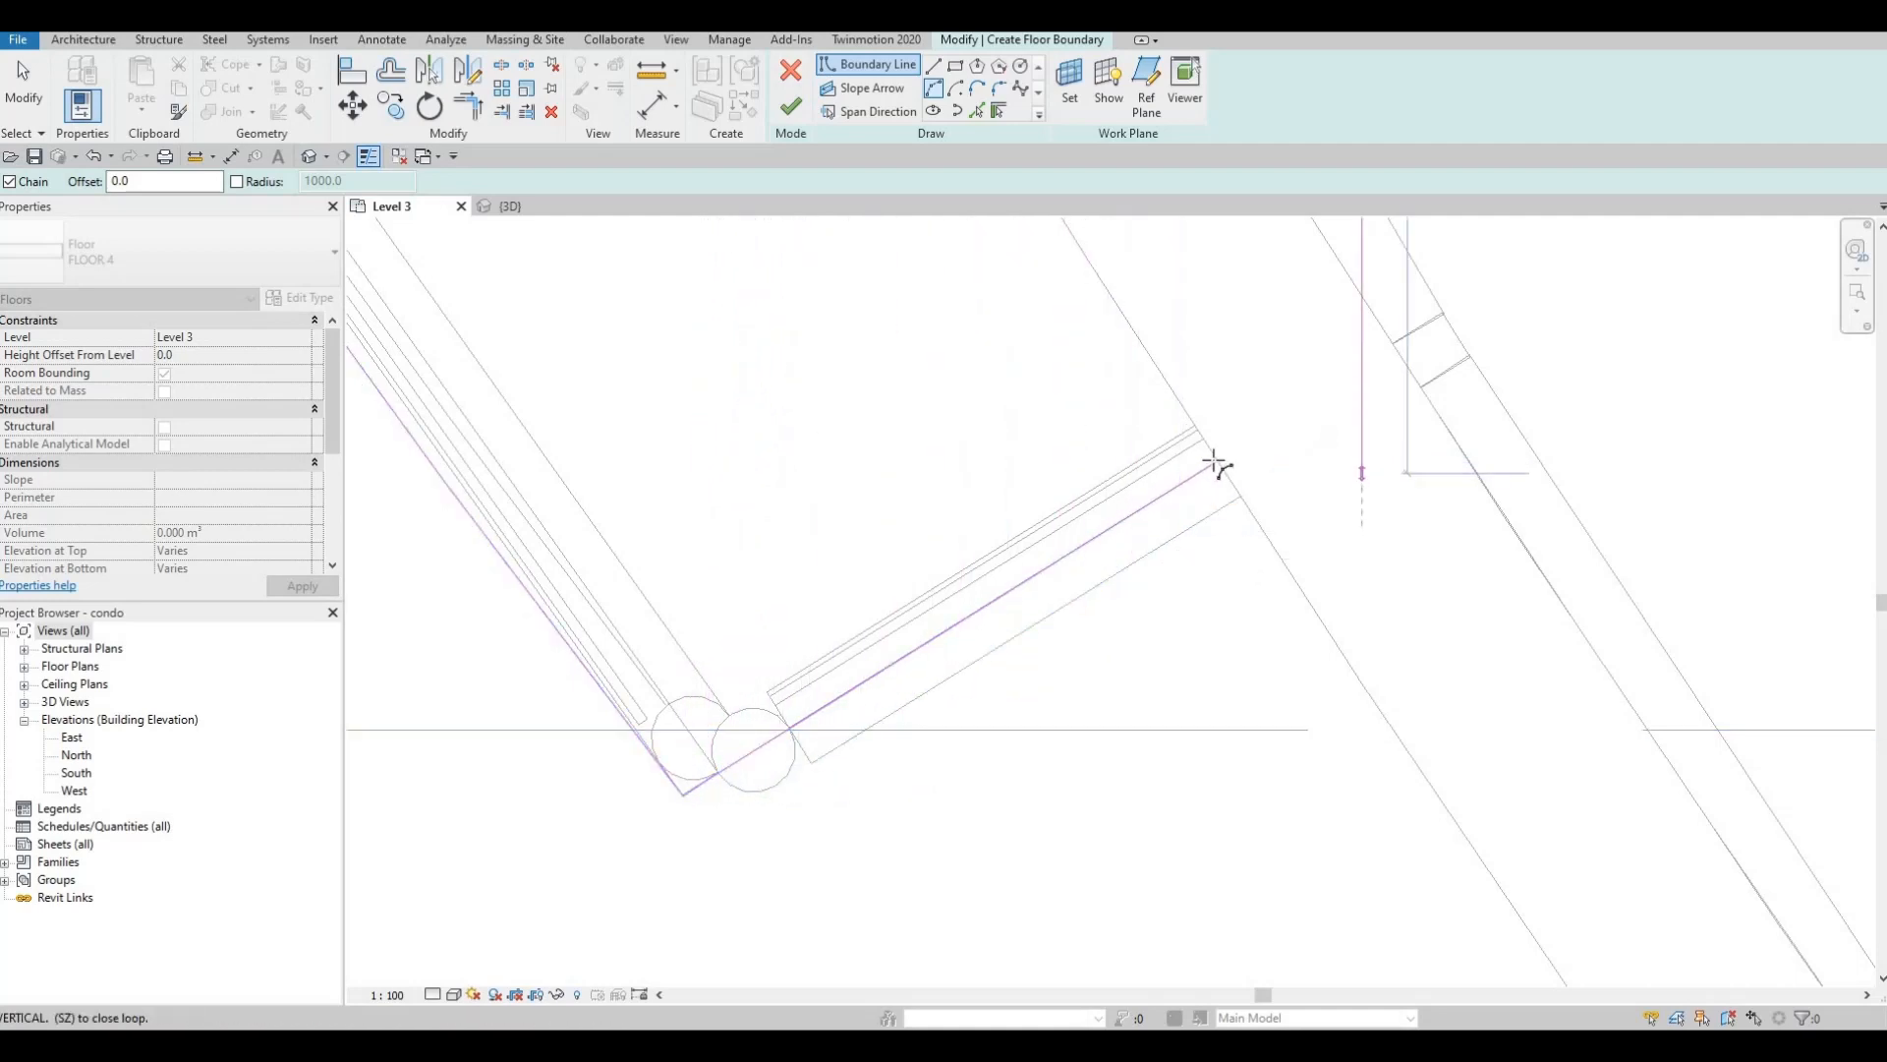
scroll(1234, 510, "up", 3)
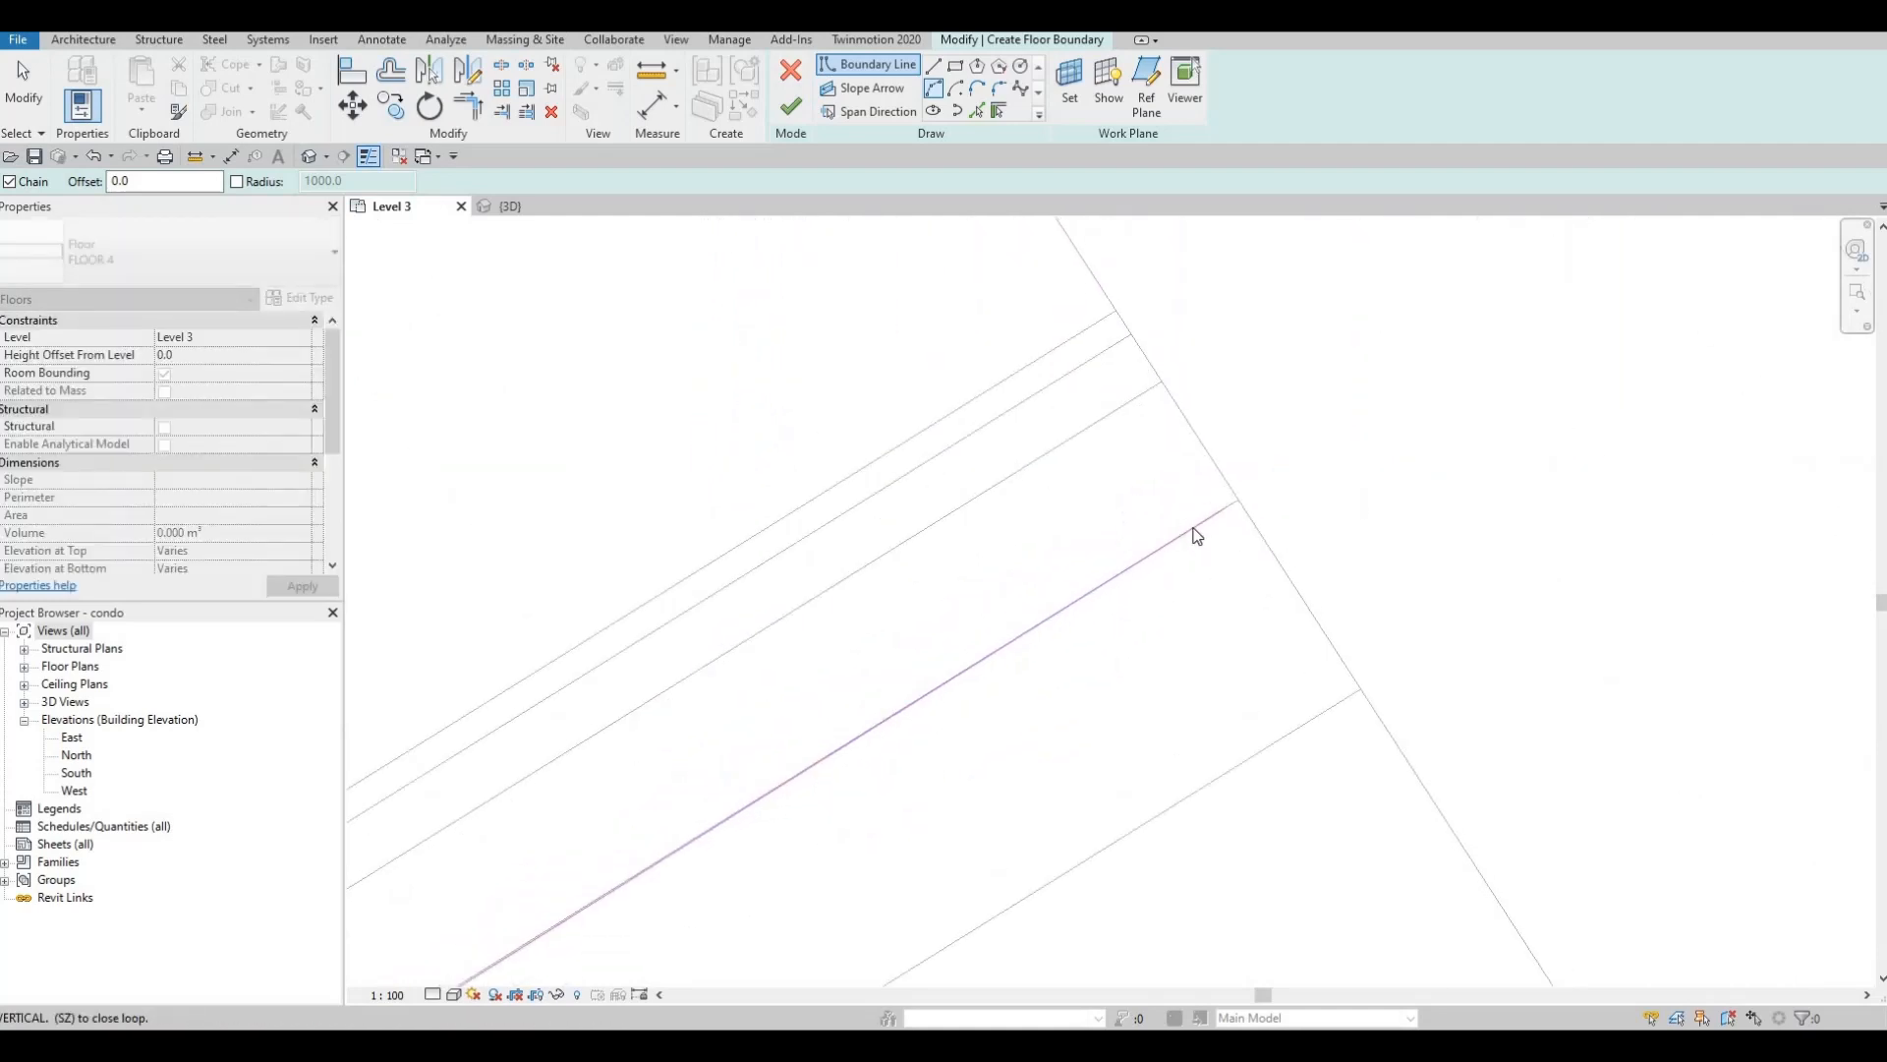
key("Escape")
key("Escape")
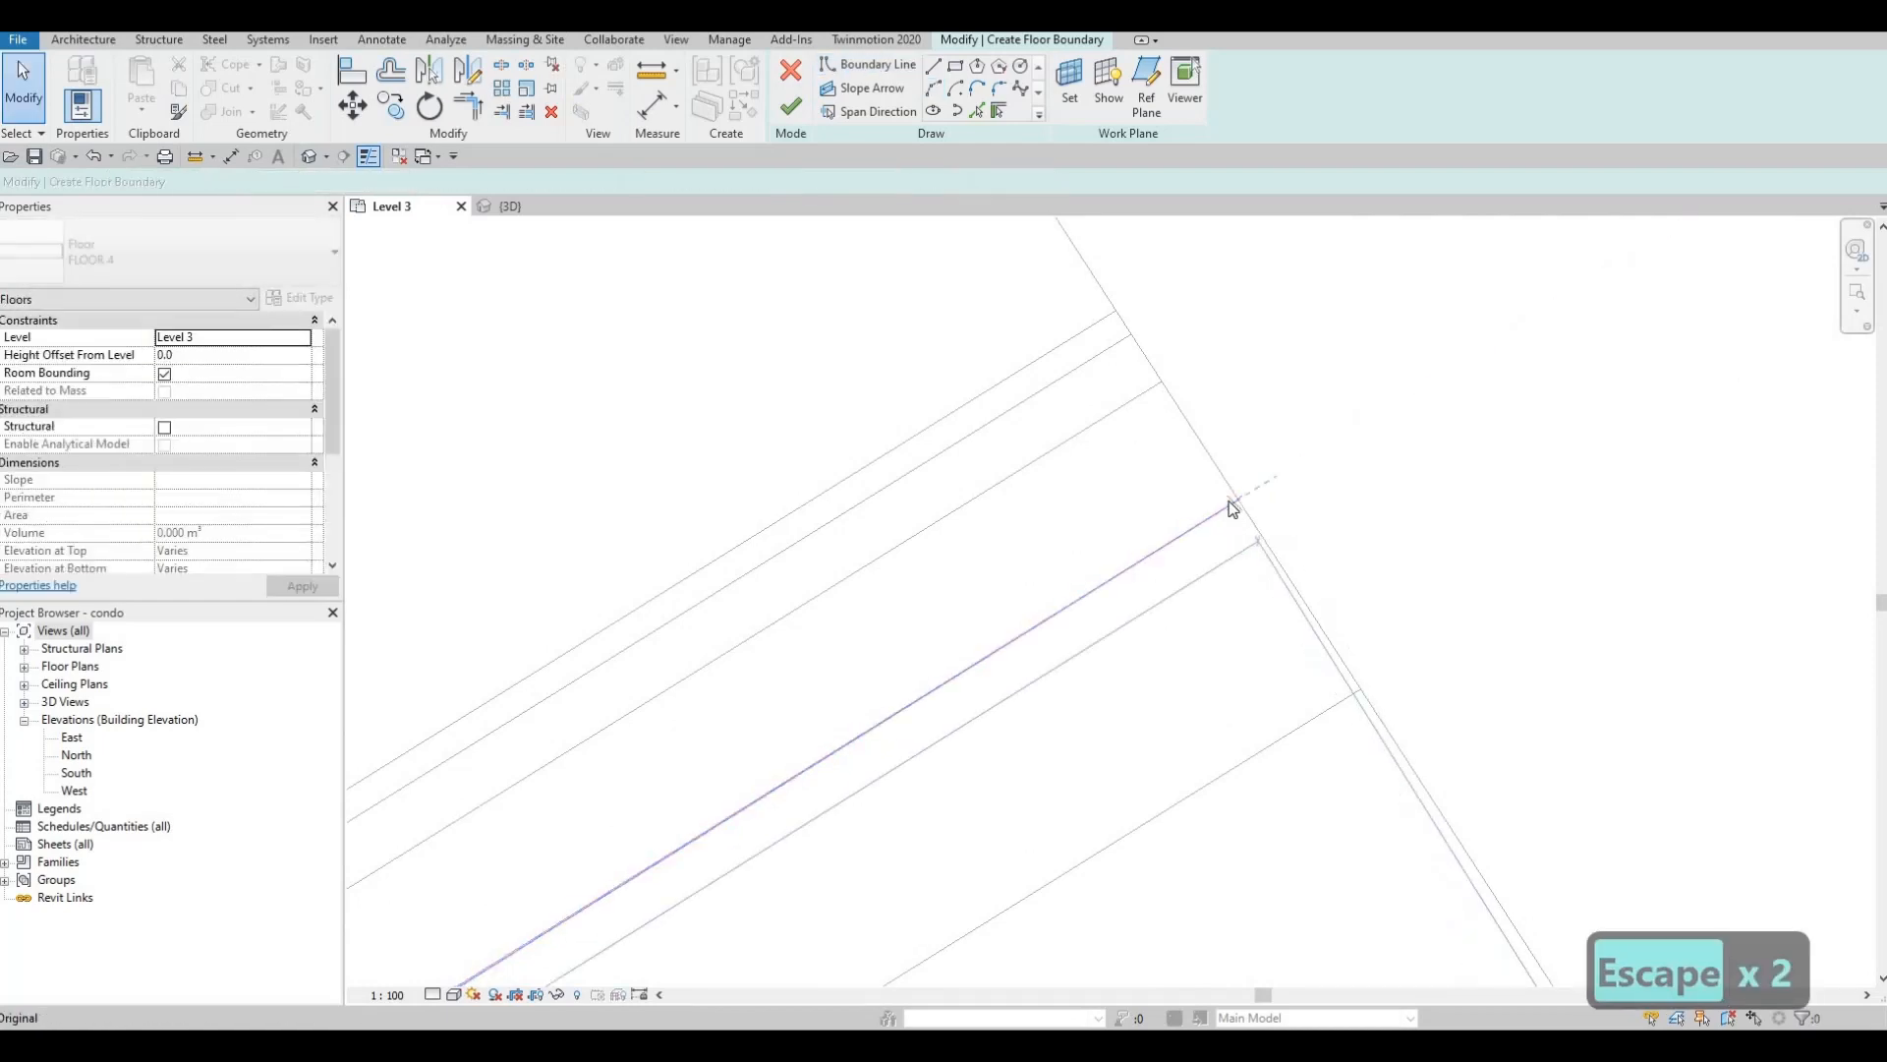
key("Escape")
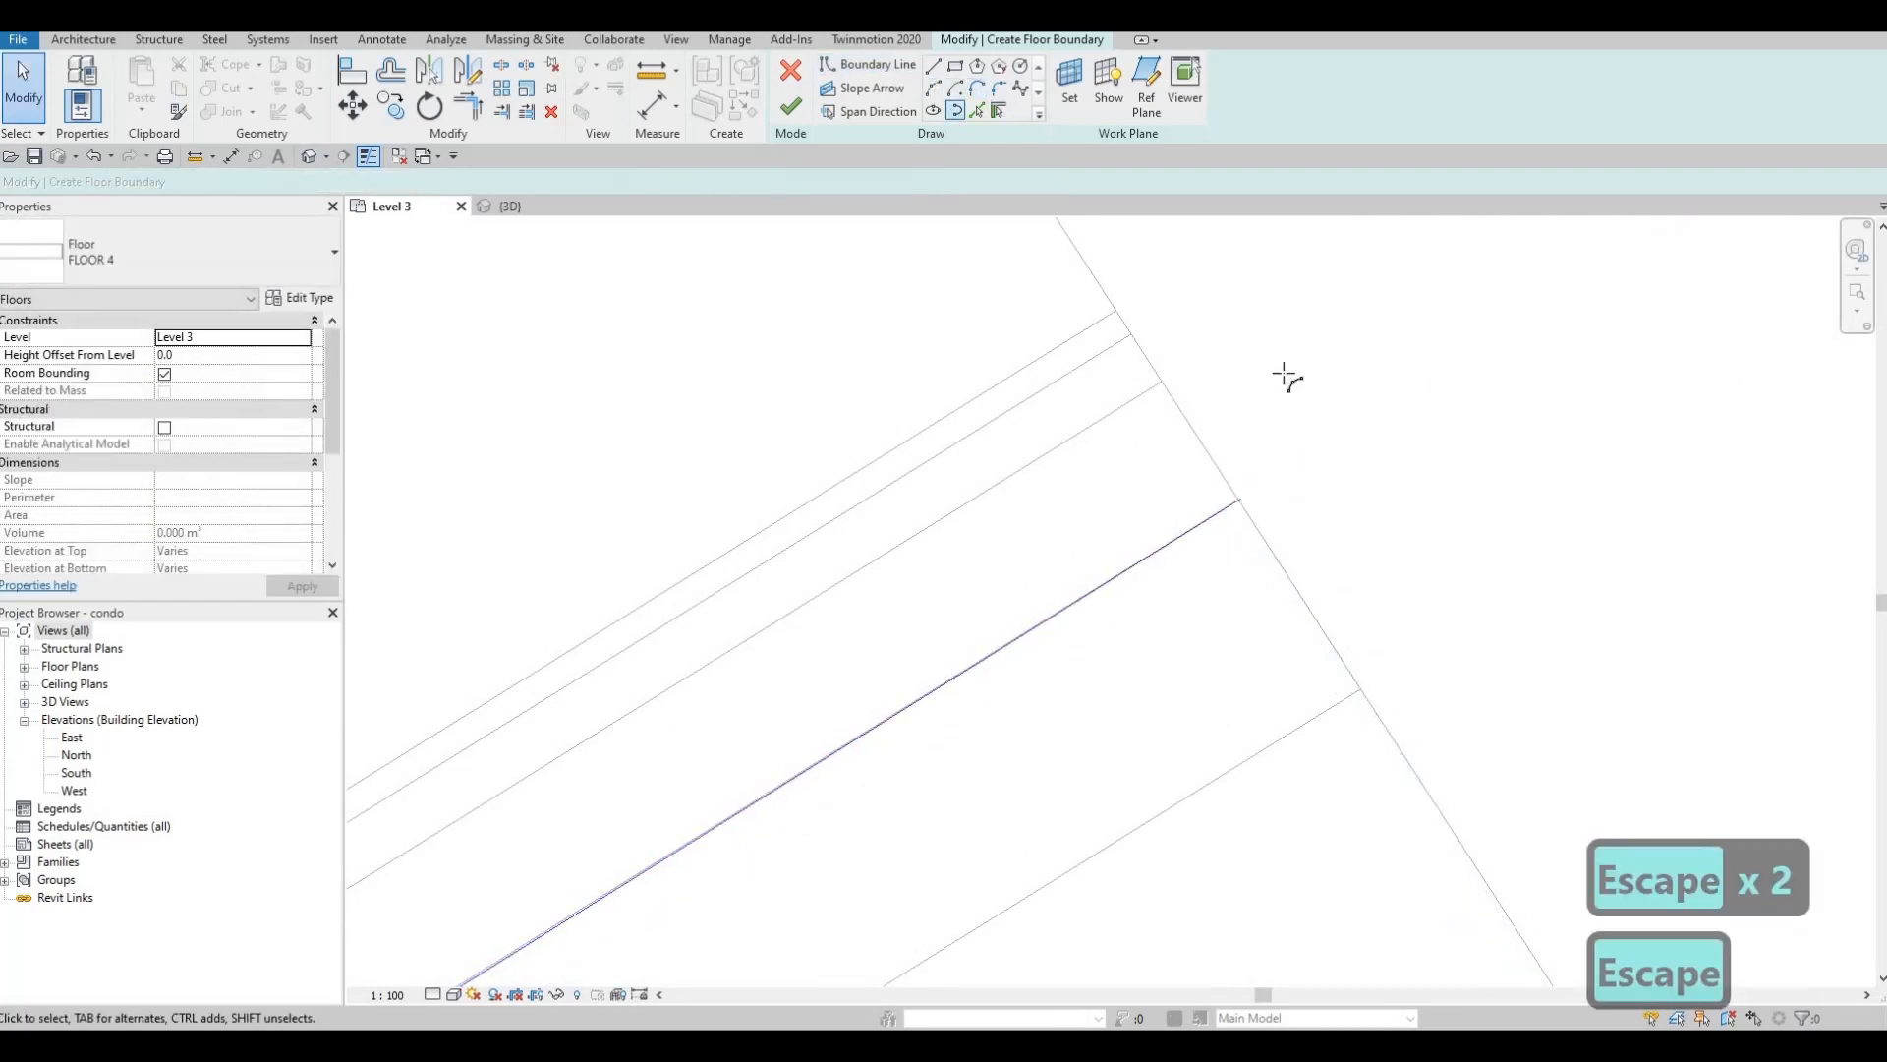
left_click(1238, 504)
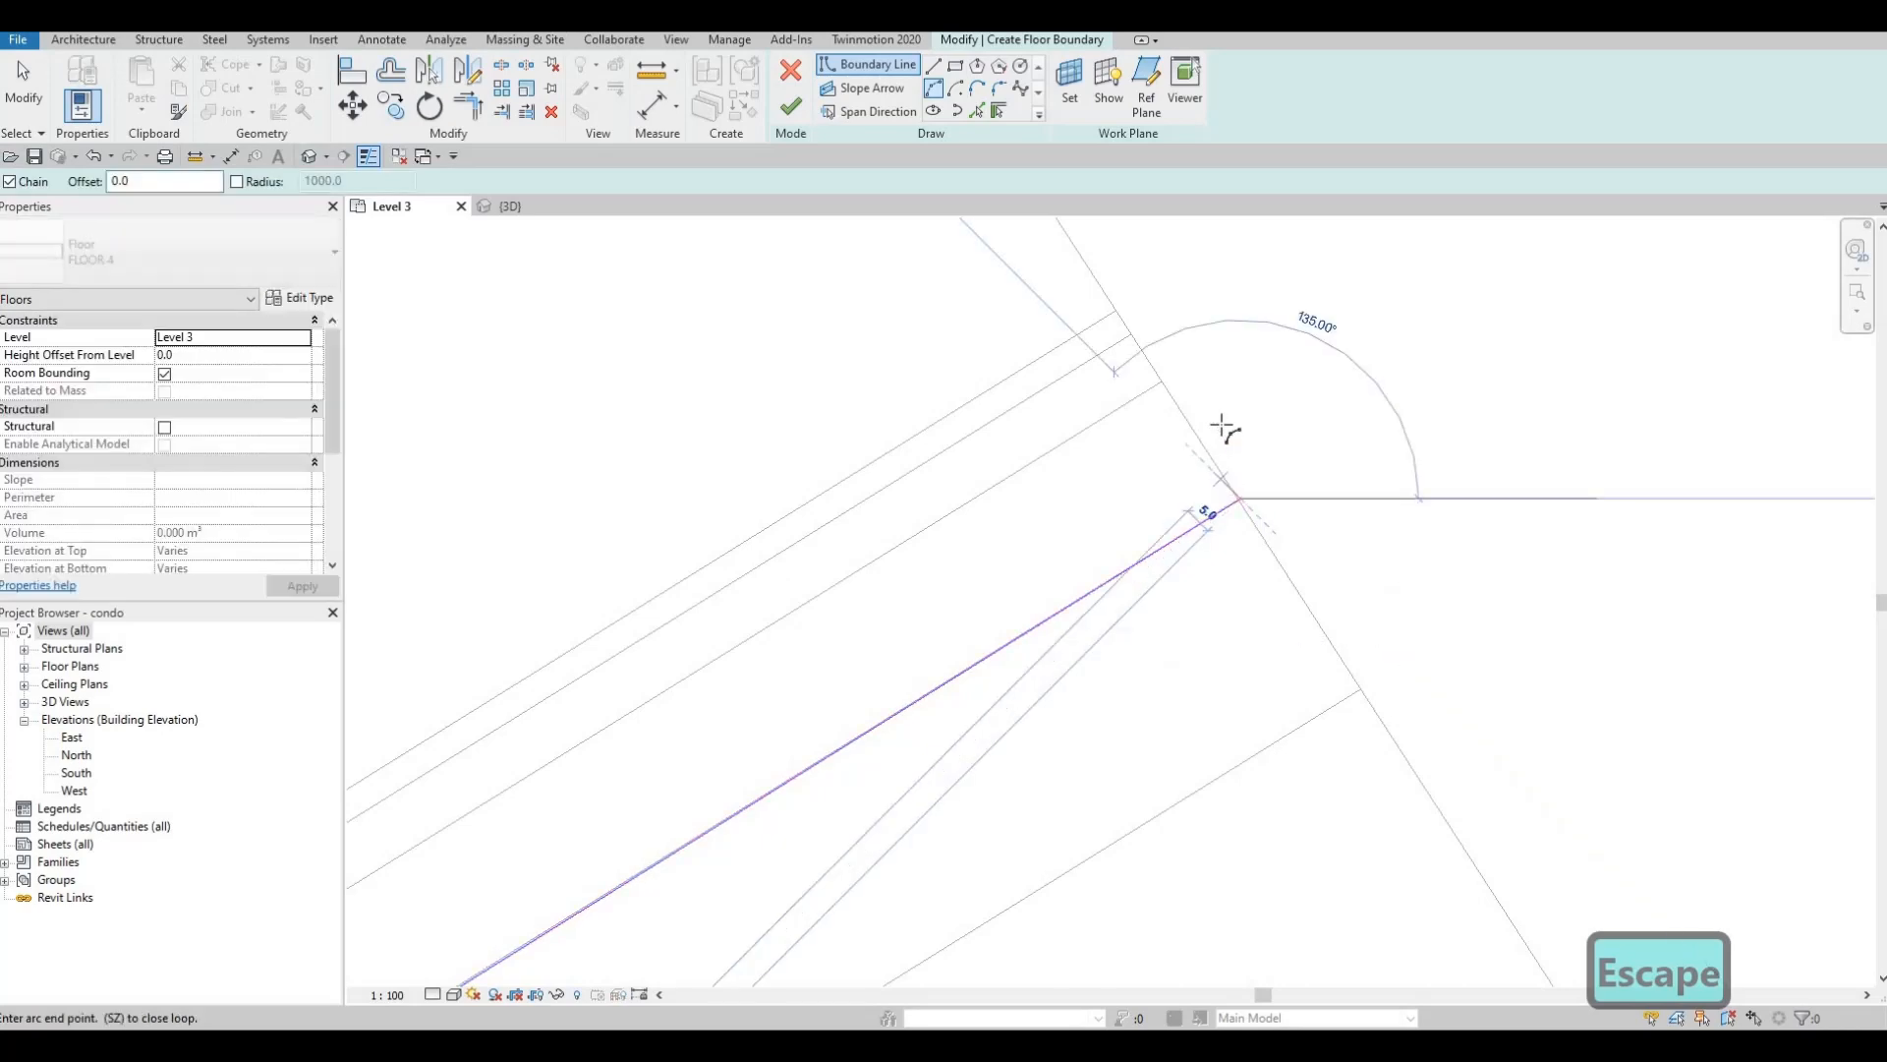
scroll(1268, 590, "down", 3)
mouse_move(1278, 668)
middle_mouse_down()
mouse_move(1455, 919)
mouse_move(1223, 654)
mouse_move(1358, 632)
mouse_move(1345, 479)
middle_mouse_up()
middle_click_drag(1343, 294, 1345, 747)
scroll(1337, 541, "down", 2)
middle_click_drag(1445, 276, 1348, 731)
scroll(1386, 476, "up", 2)
scroll(1368, 468, "up", 1)
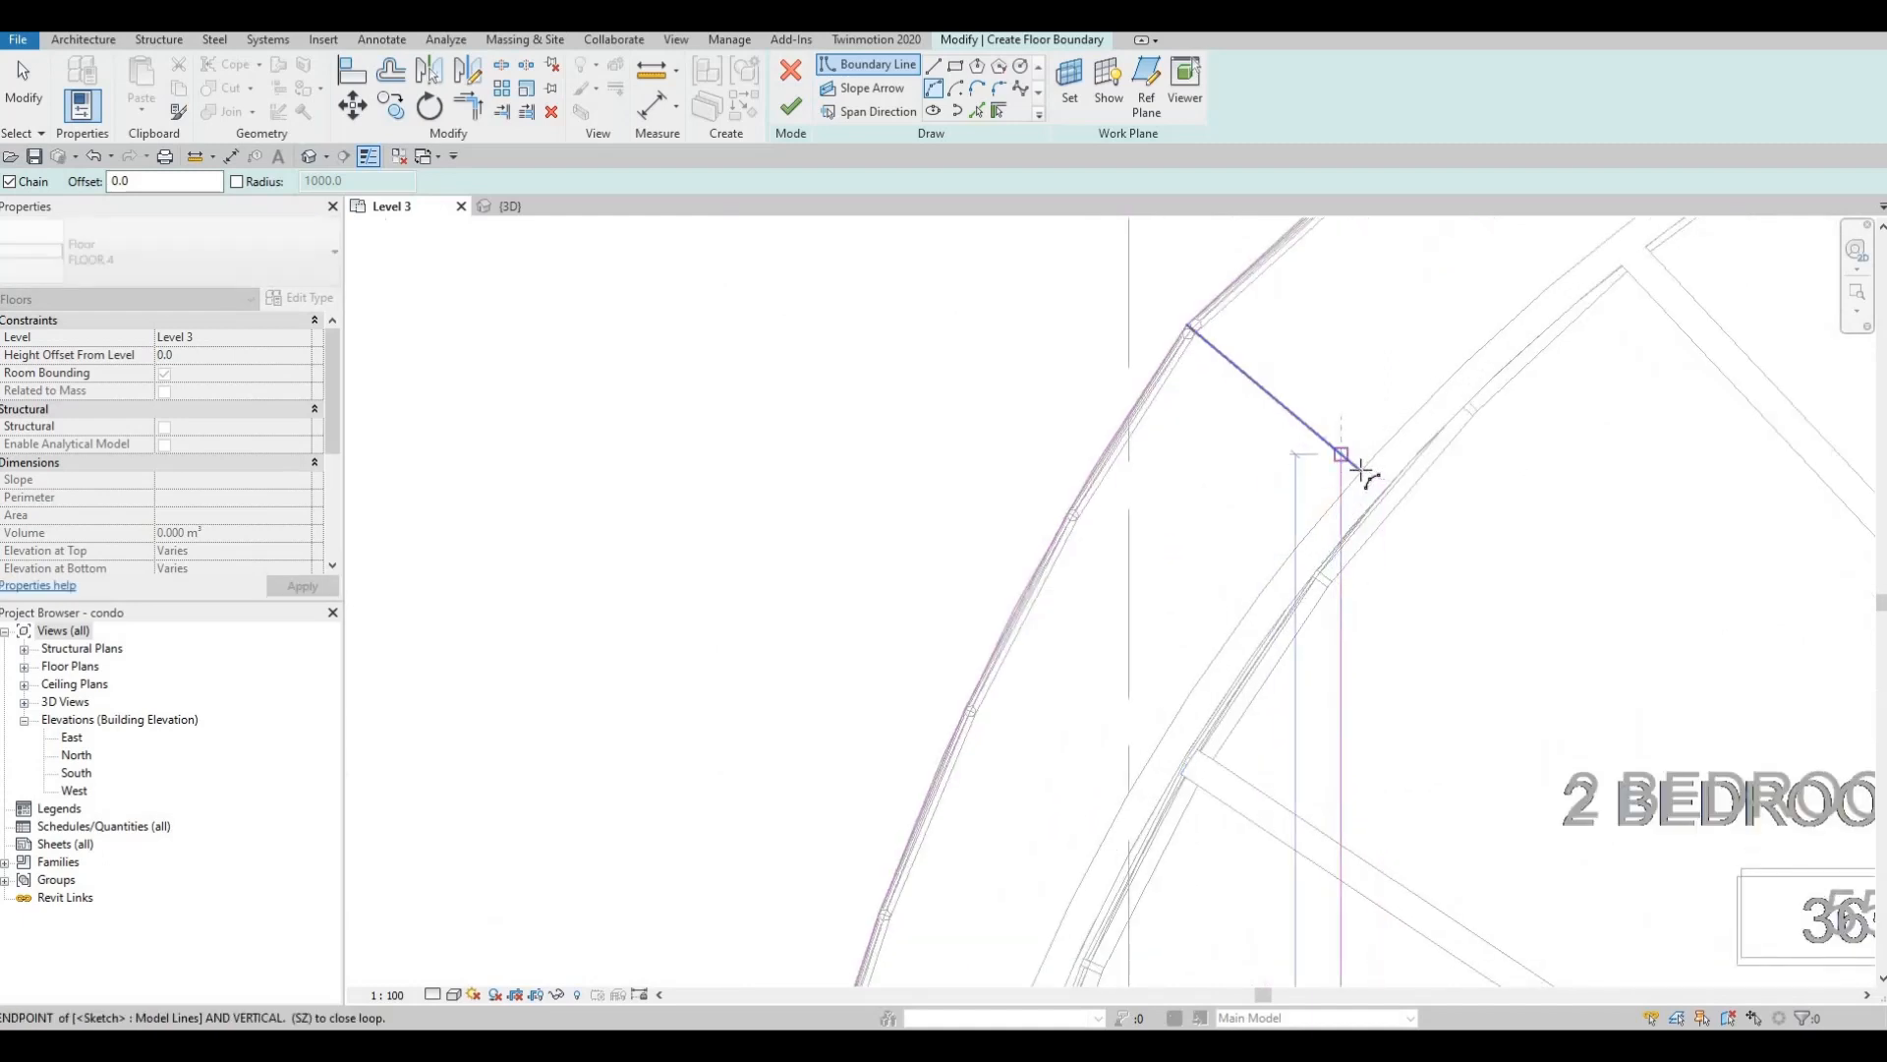
scroll(1342, 461, "up", 2)
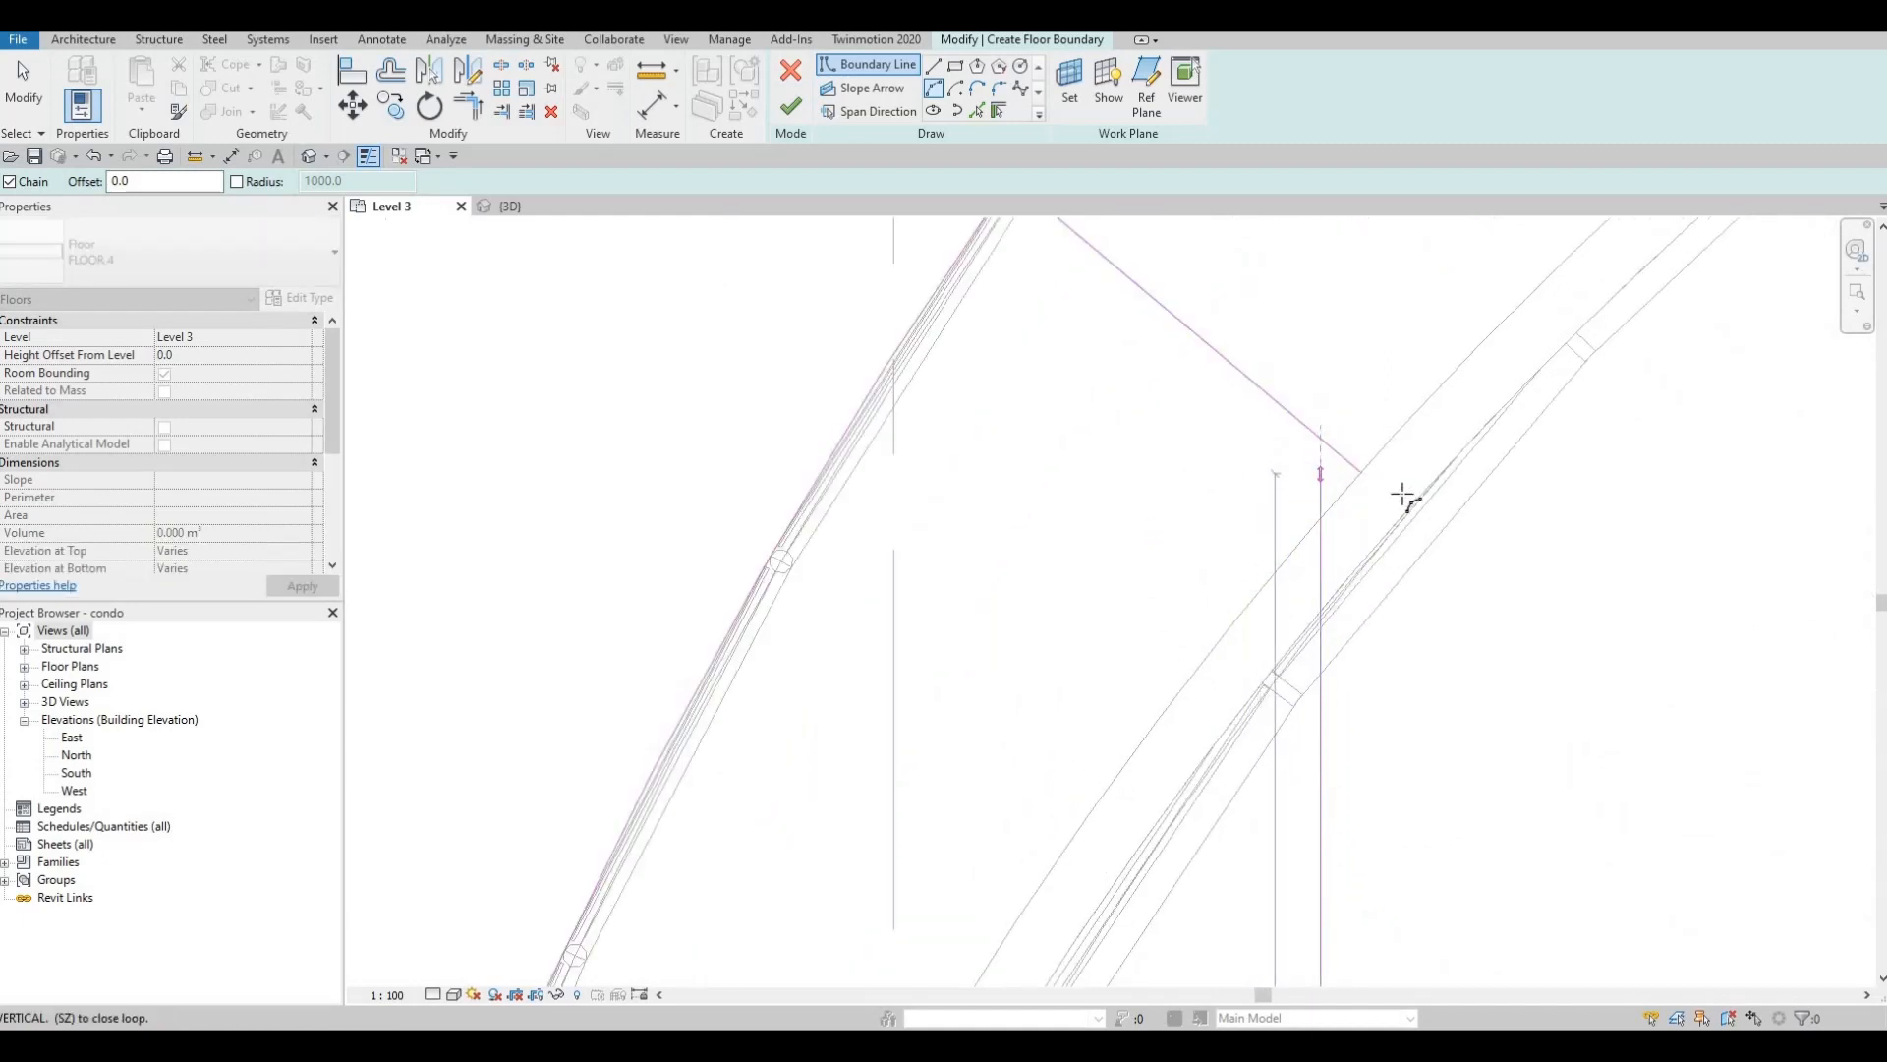
scroll(1357, 473, "up", 2)
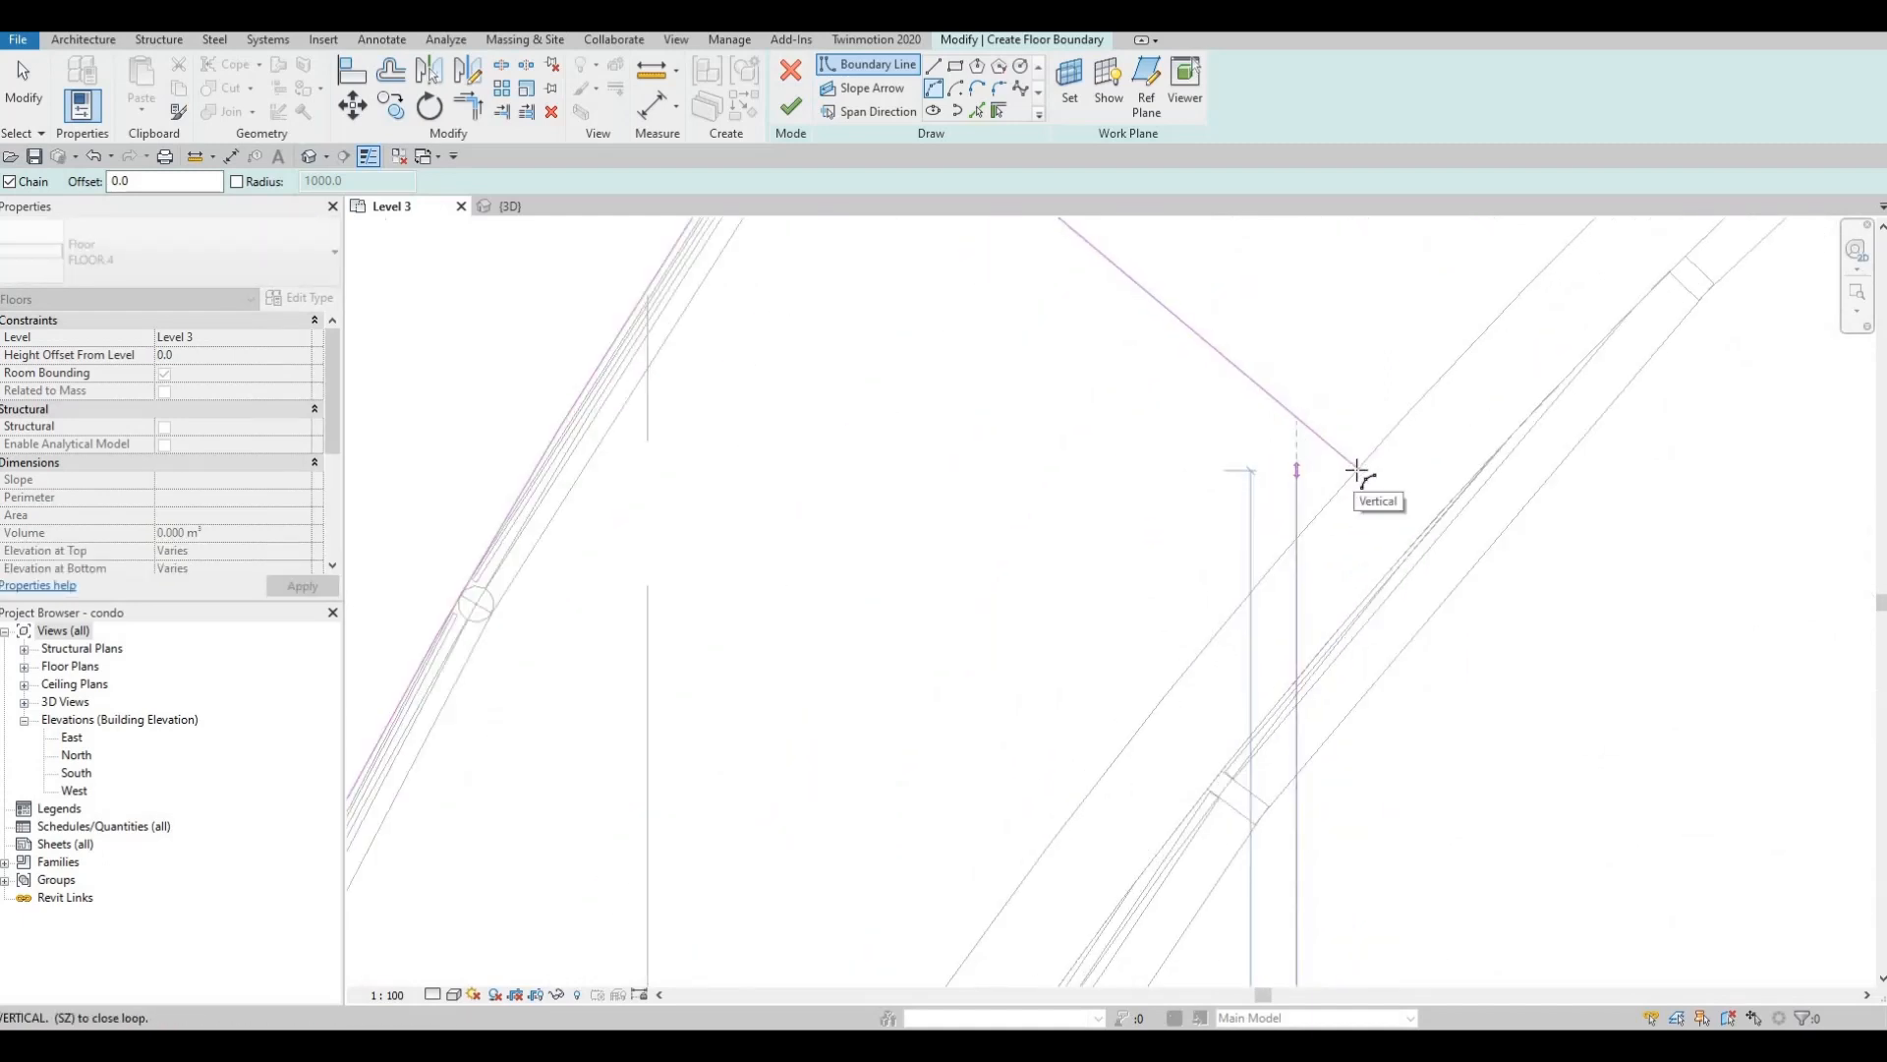
scroll(1357, 471, "down", 2)
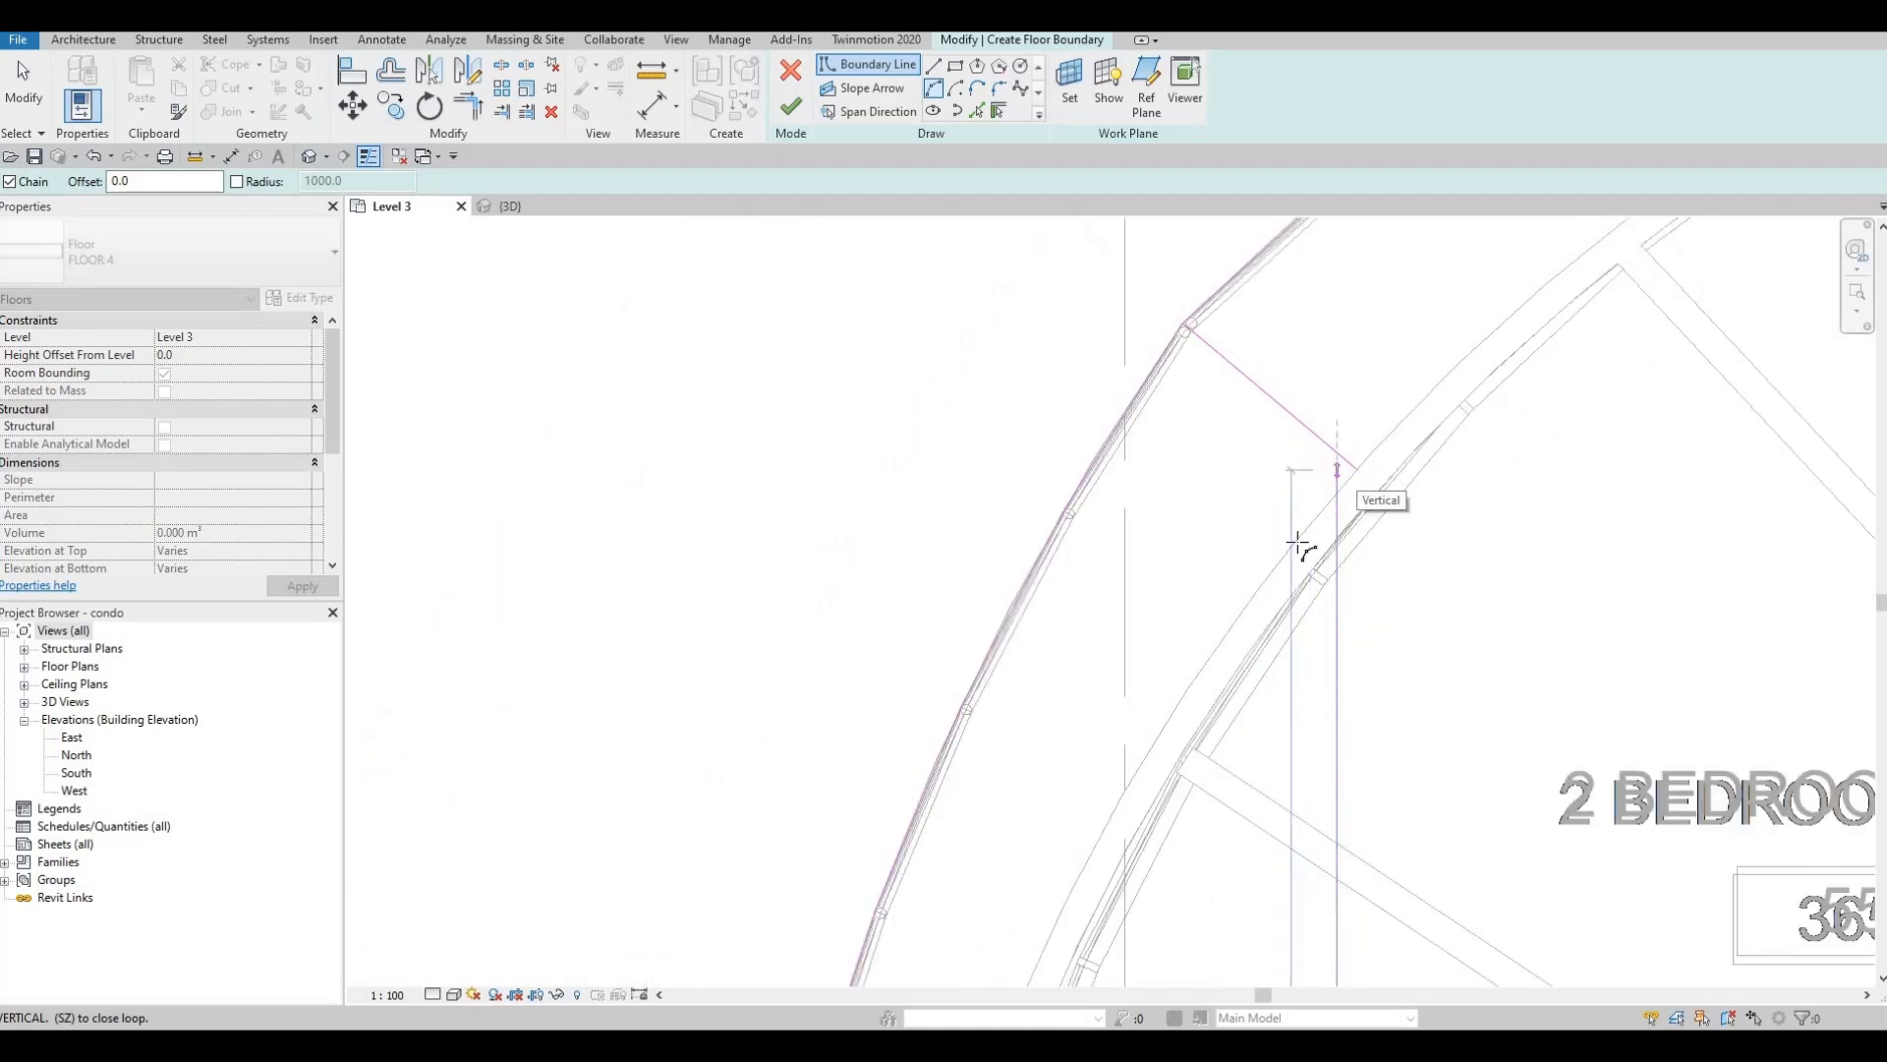
scroll(1282, 563, "up", 1)
middle_click_drag(1345, 485, 1393, 359)
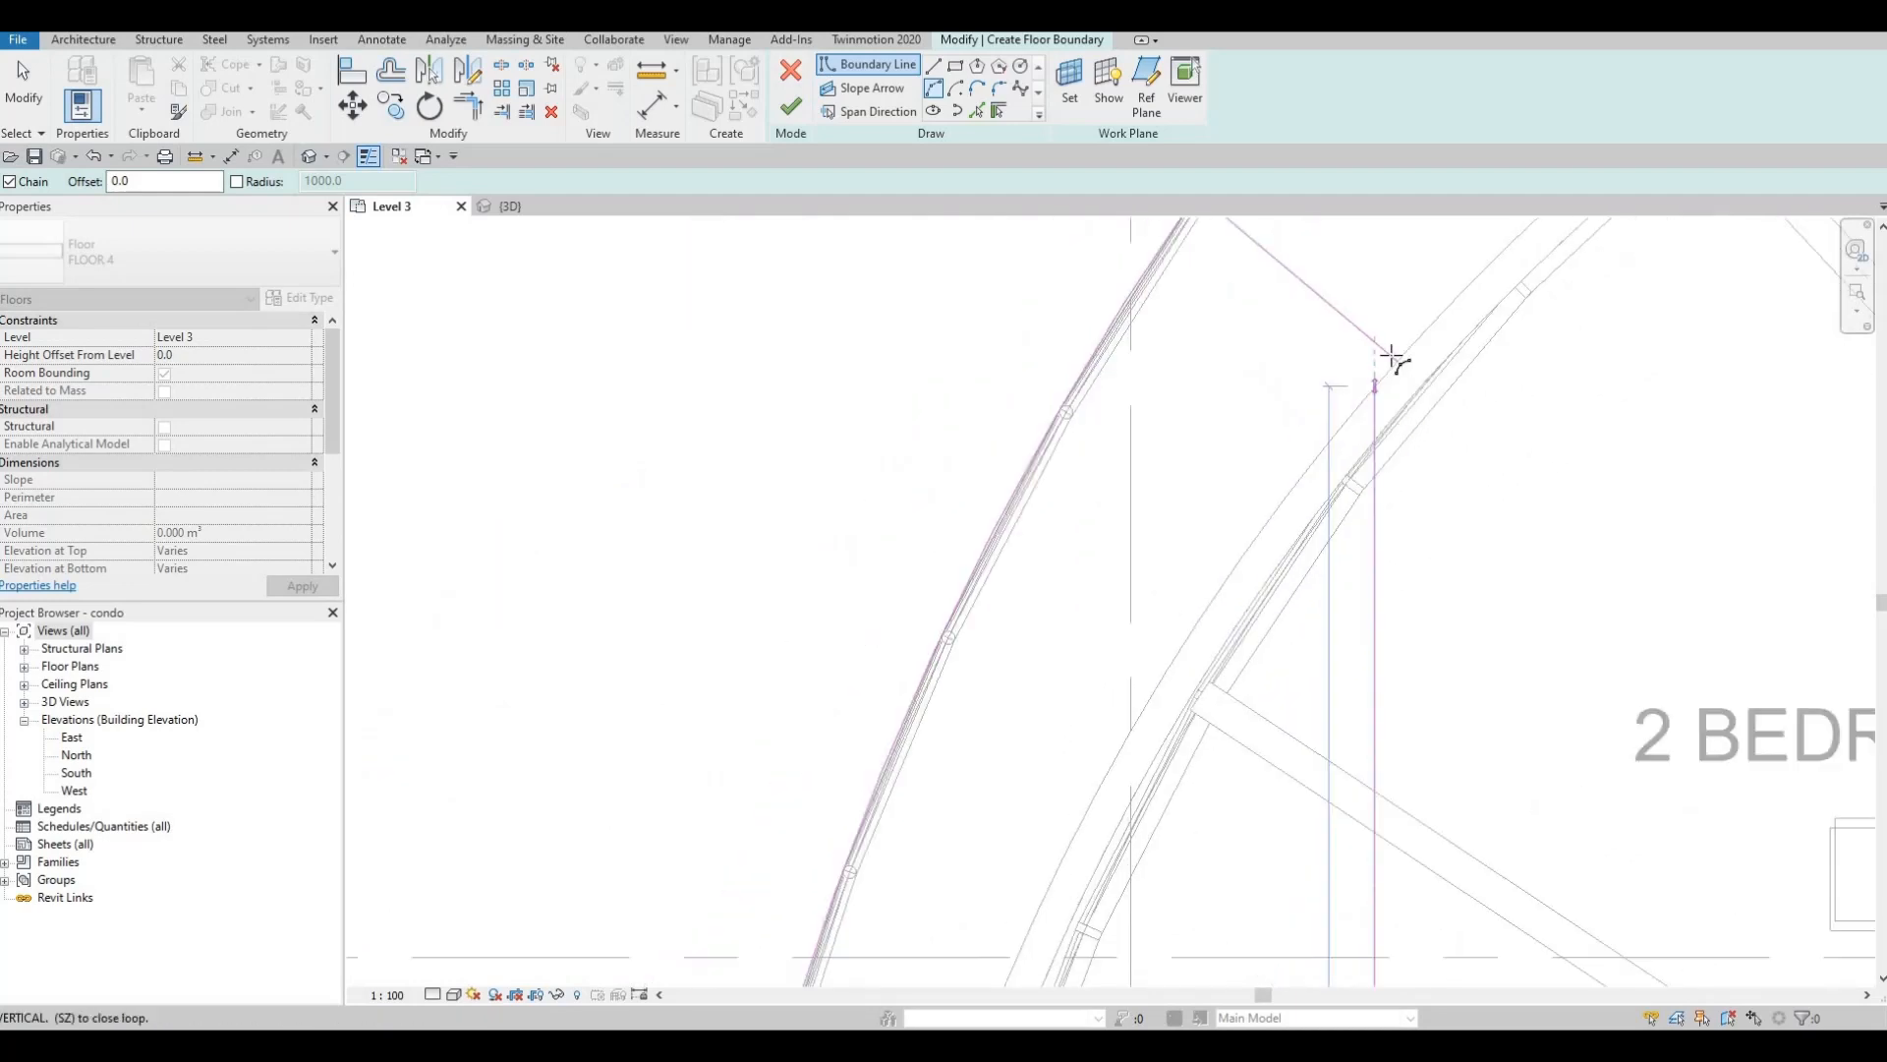
scroll(1393, 359, "up", 1)
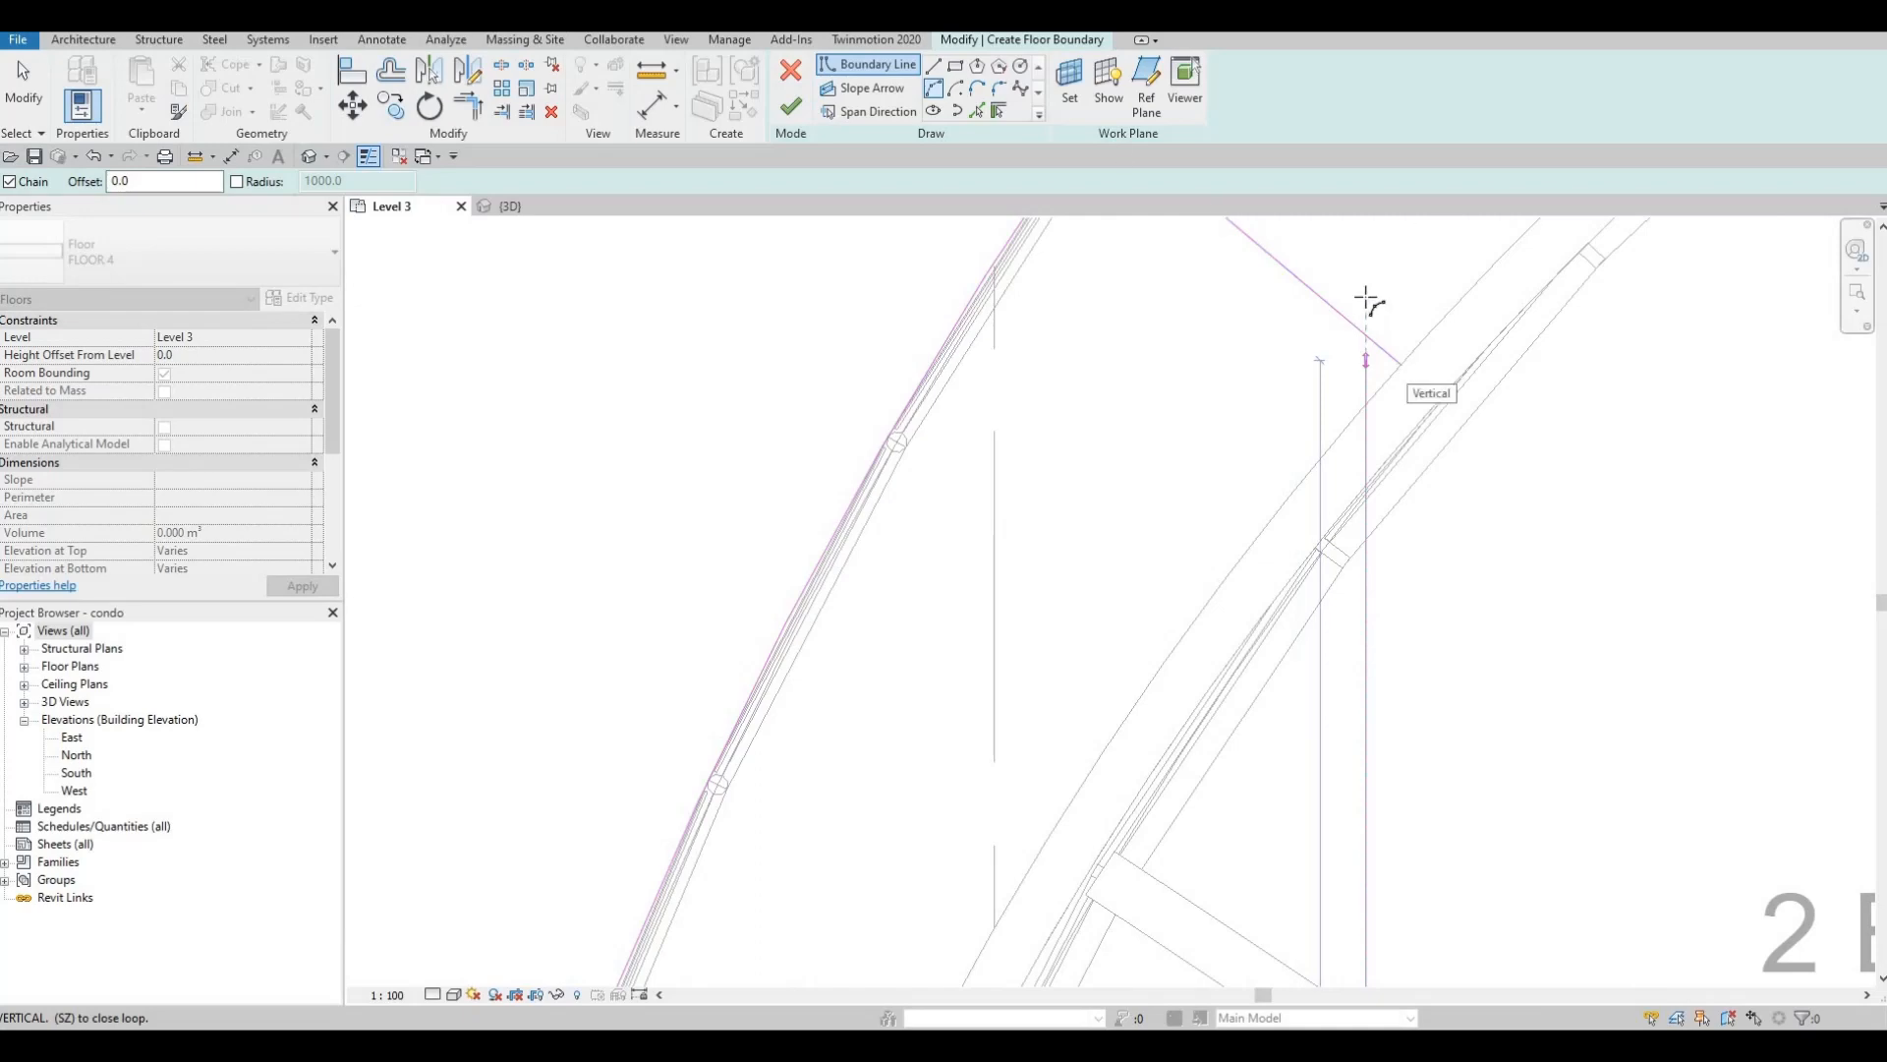
scroll(1538, 287, "up", 2)
middle_click_drag(1294, 337, 1215, 450)
scroll(1224, 443, "down", 8)
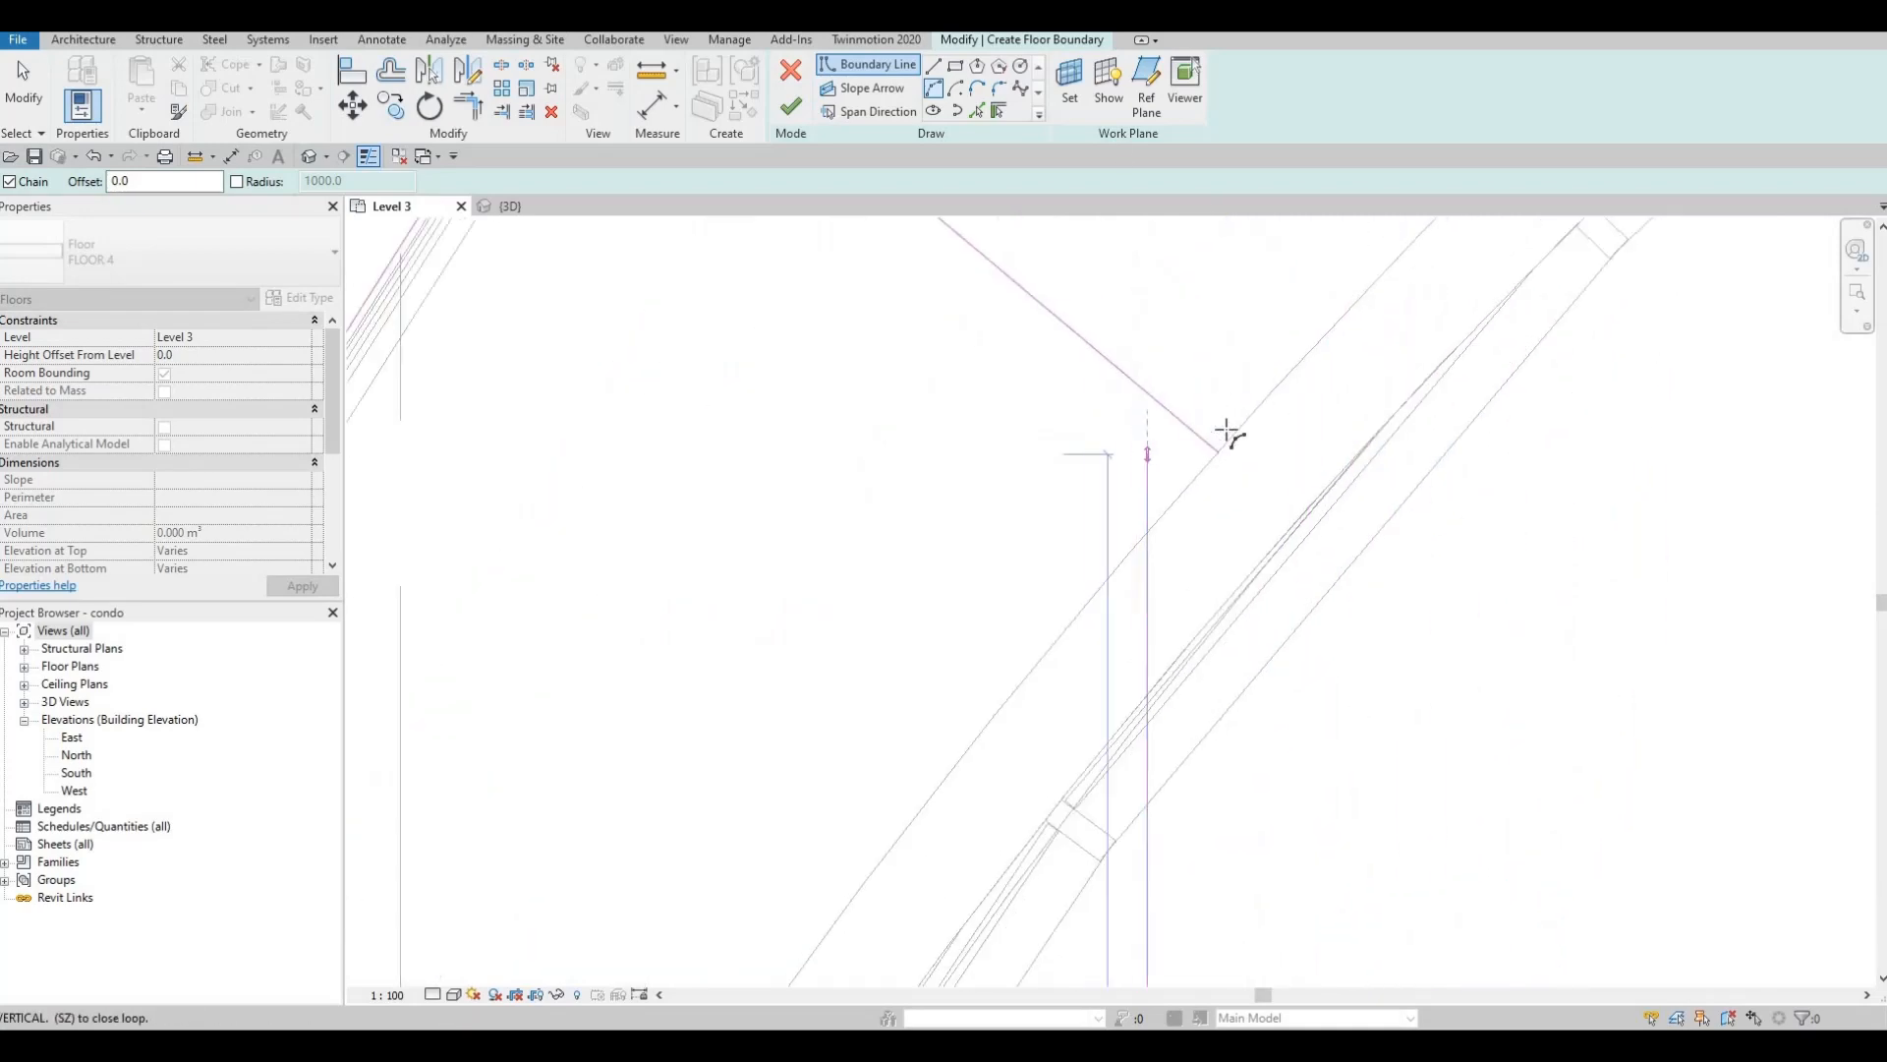
key("Escape")
key("Escape")
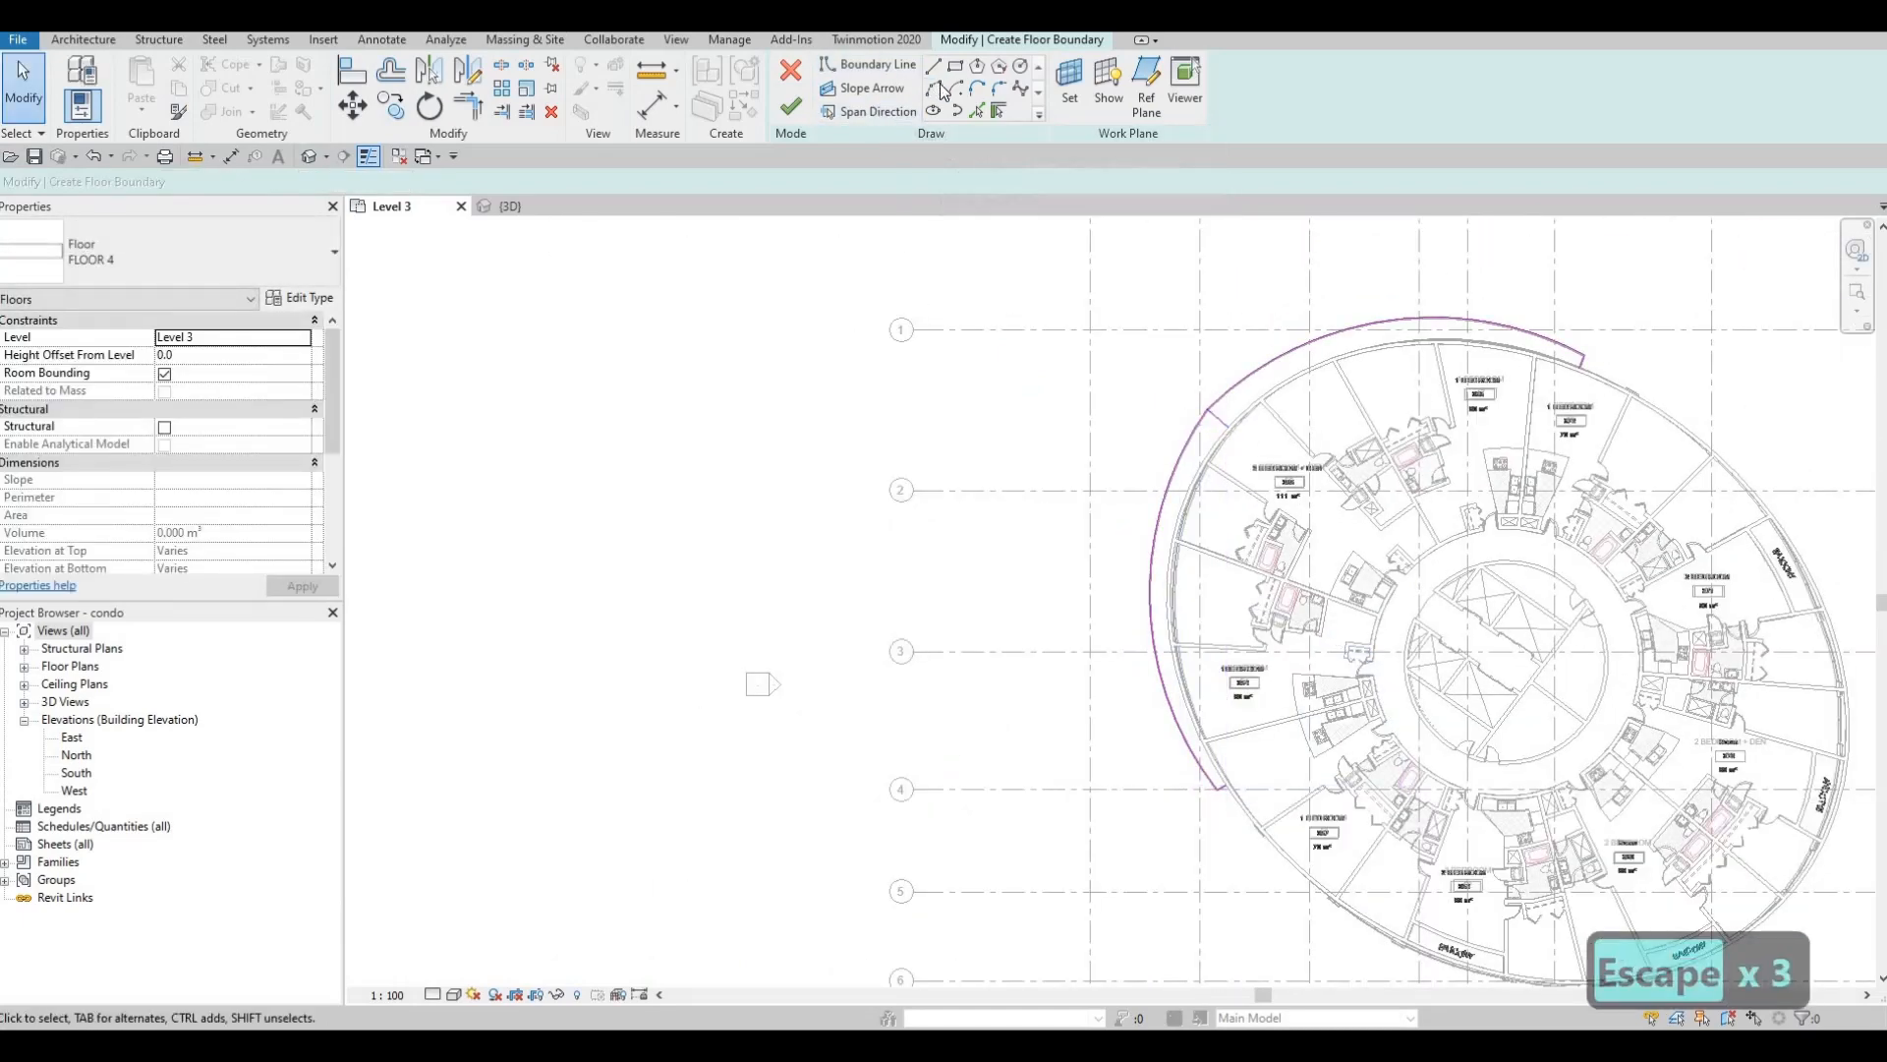
- Try to draw one arc boundary behind the balcony from its end near unit 364 to its end near unit 372, through the kink line's inner end
key("l")
key("i")
scroll(1214, 756, "up", 10)
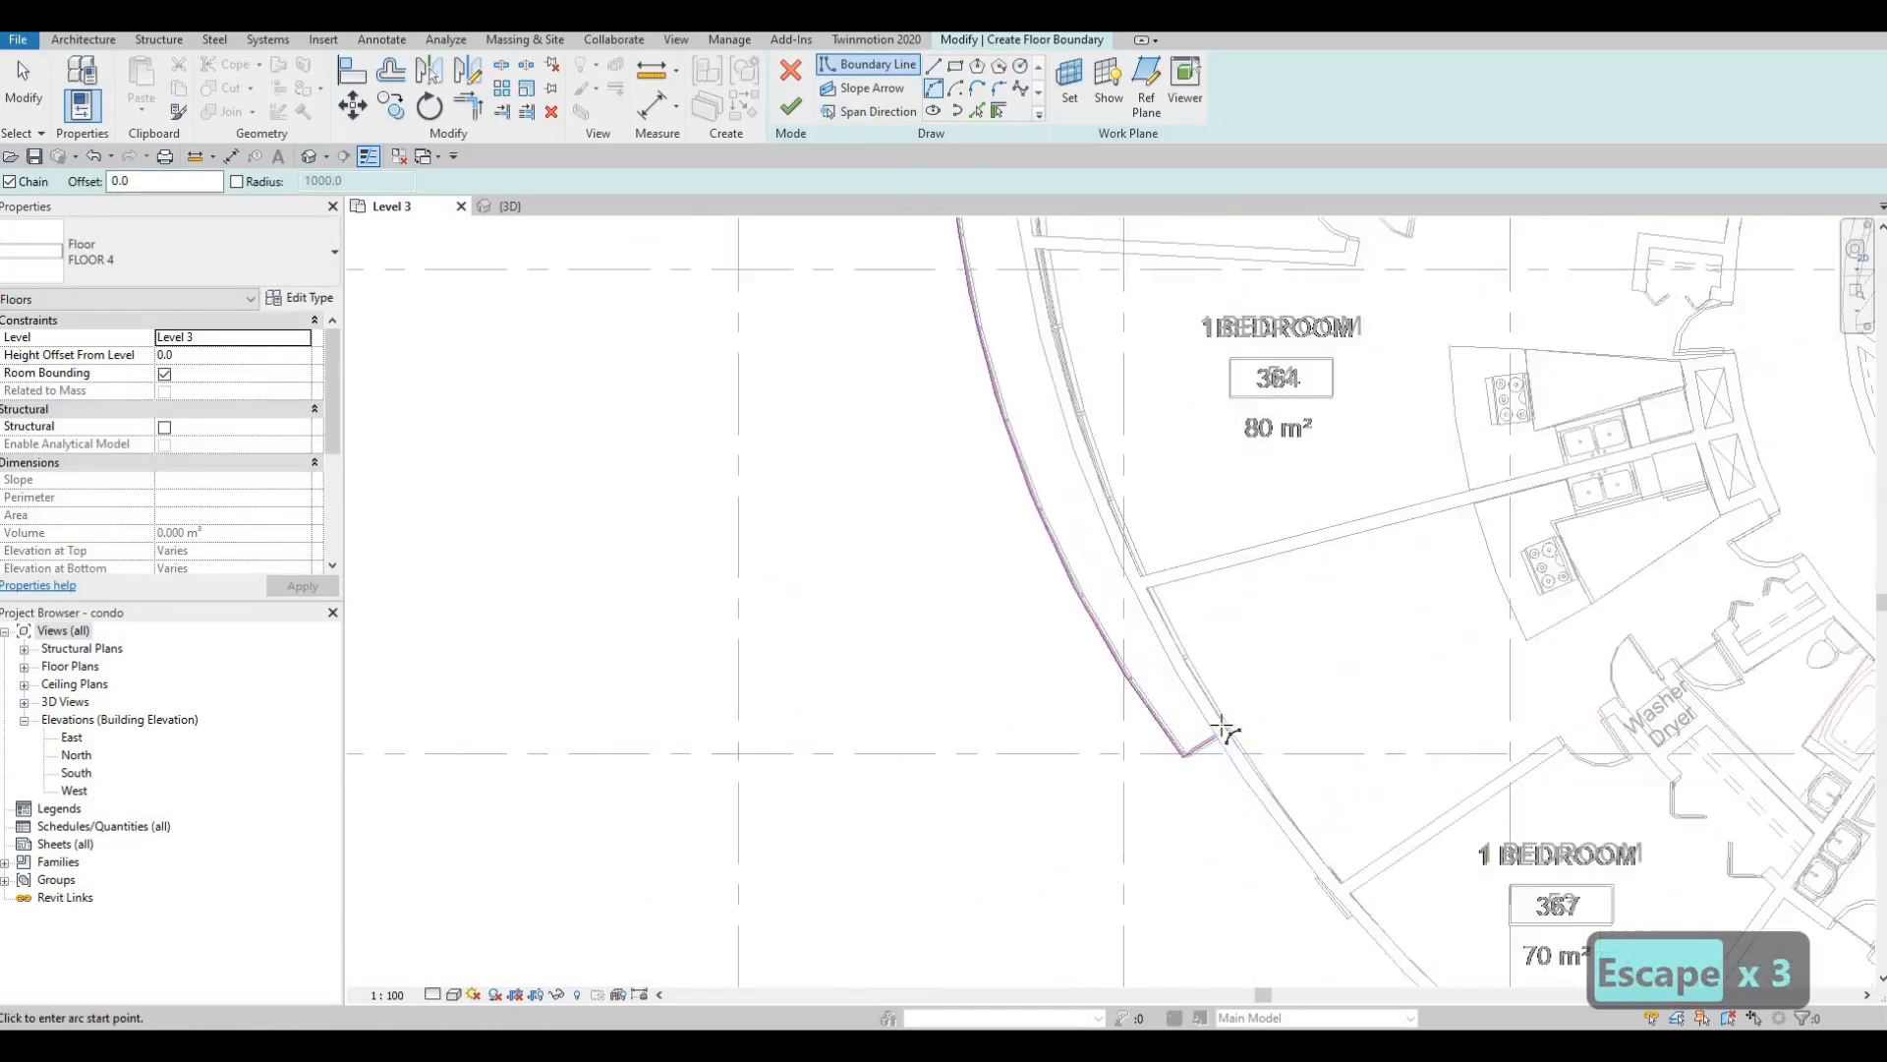
scroll(1276, 653, "down", 3)
middle_click_drag(1678, 235, 1376, 924)
scroll(1376, 924, "down", 1)
scroll(1704, 581, "up", 4)
left_click(1695, 582)
scroll(1319, 391, "down", 5)
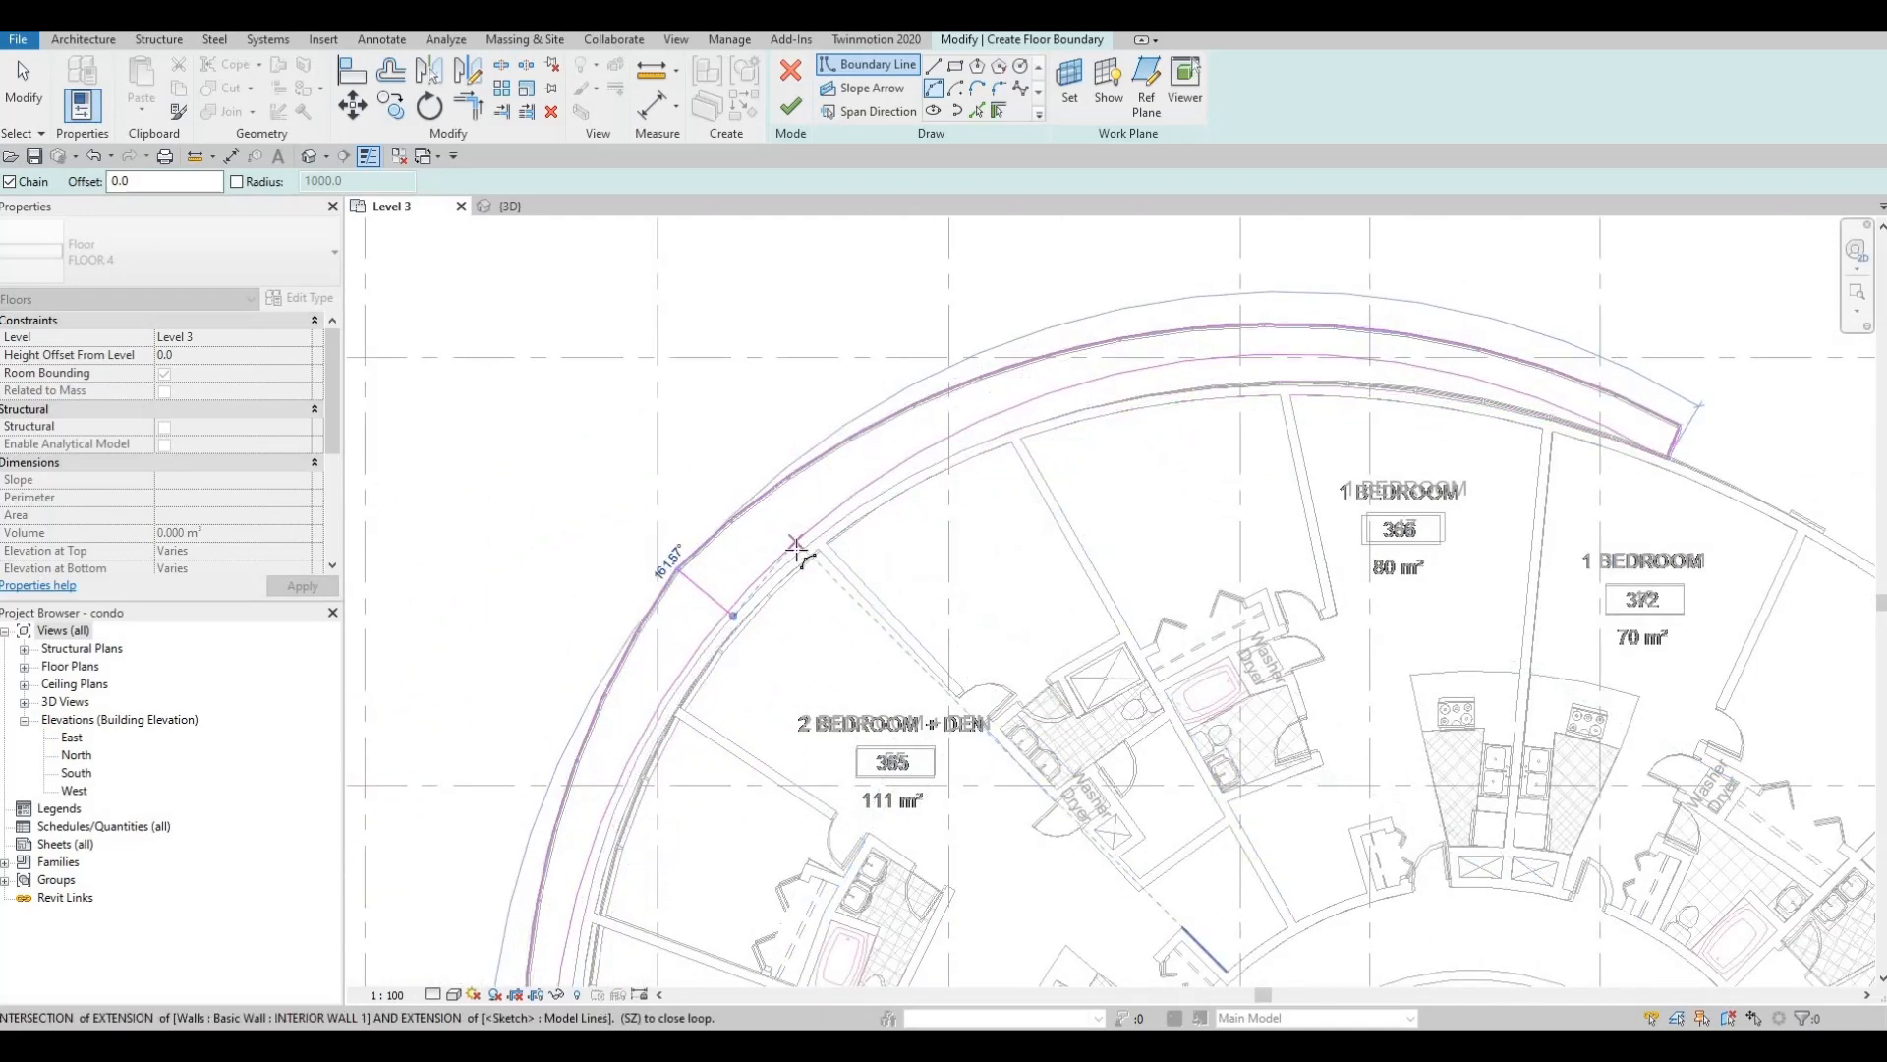
middle_click_drag(733, 614, 887, 538)
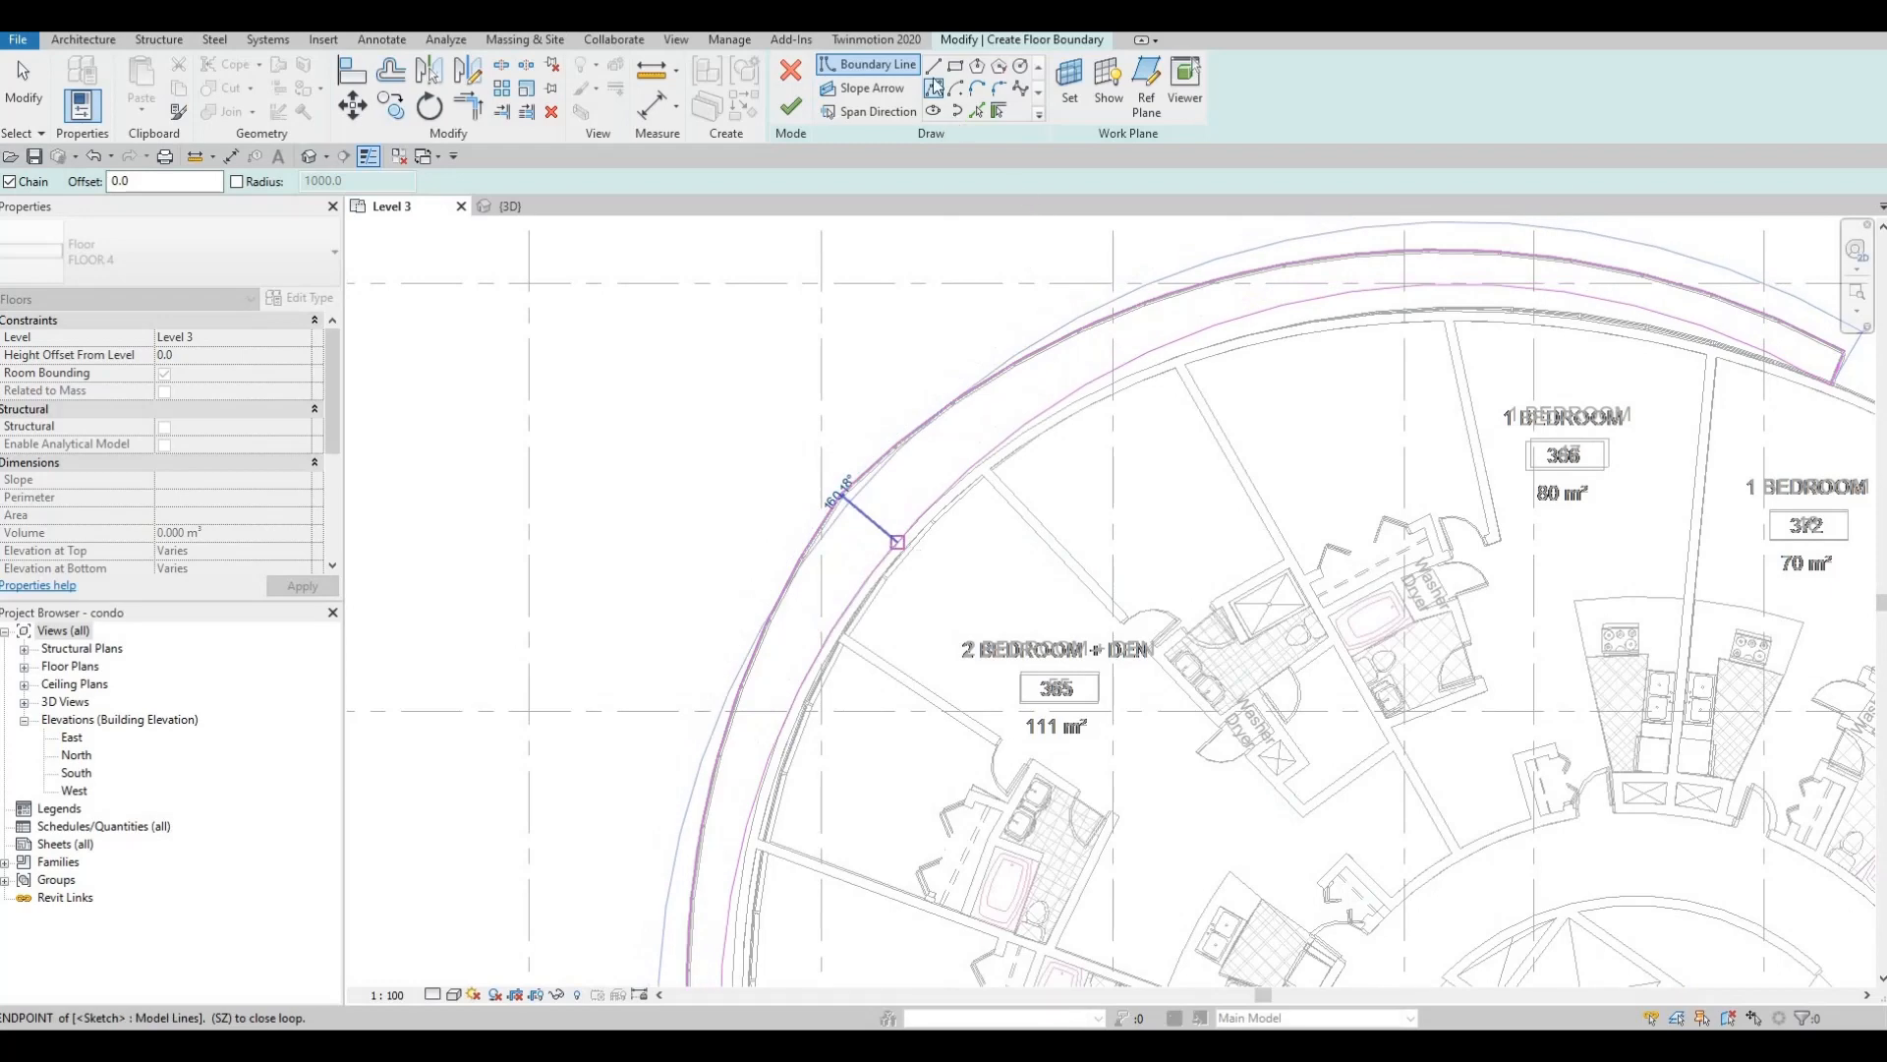
key("Escape")
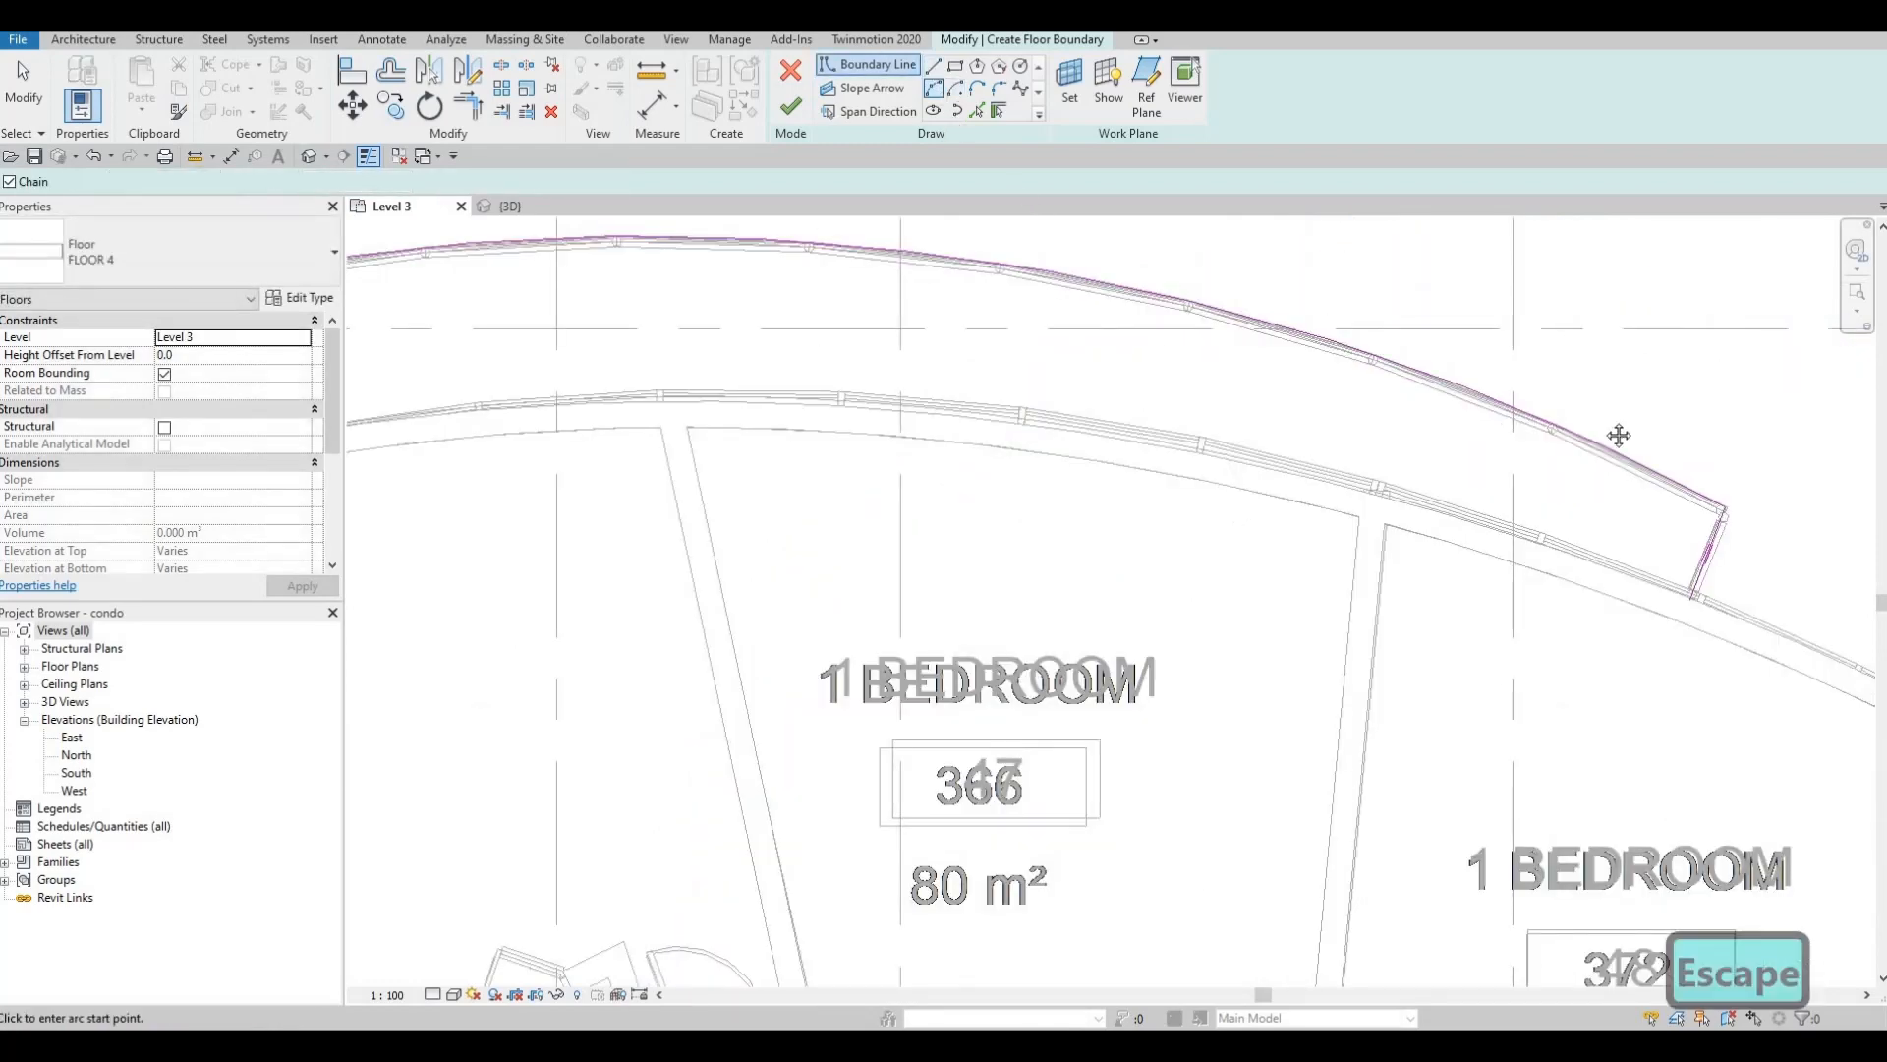
- Try to draw an arc boundary from the inner end of the kink line near unit 365 to the balcony's end near unit 372
middle_click_drag(373, 560, 1307, 507)
middle_click_drag(359, 889, 1182, 697)
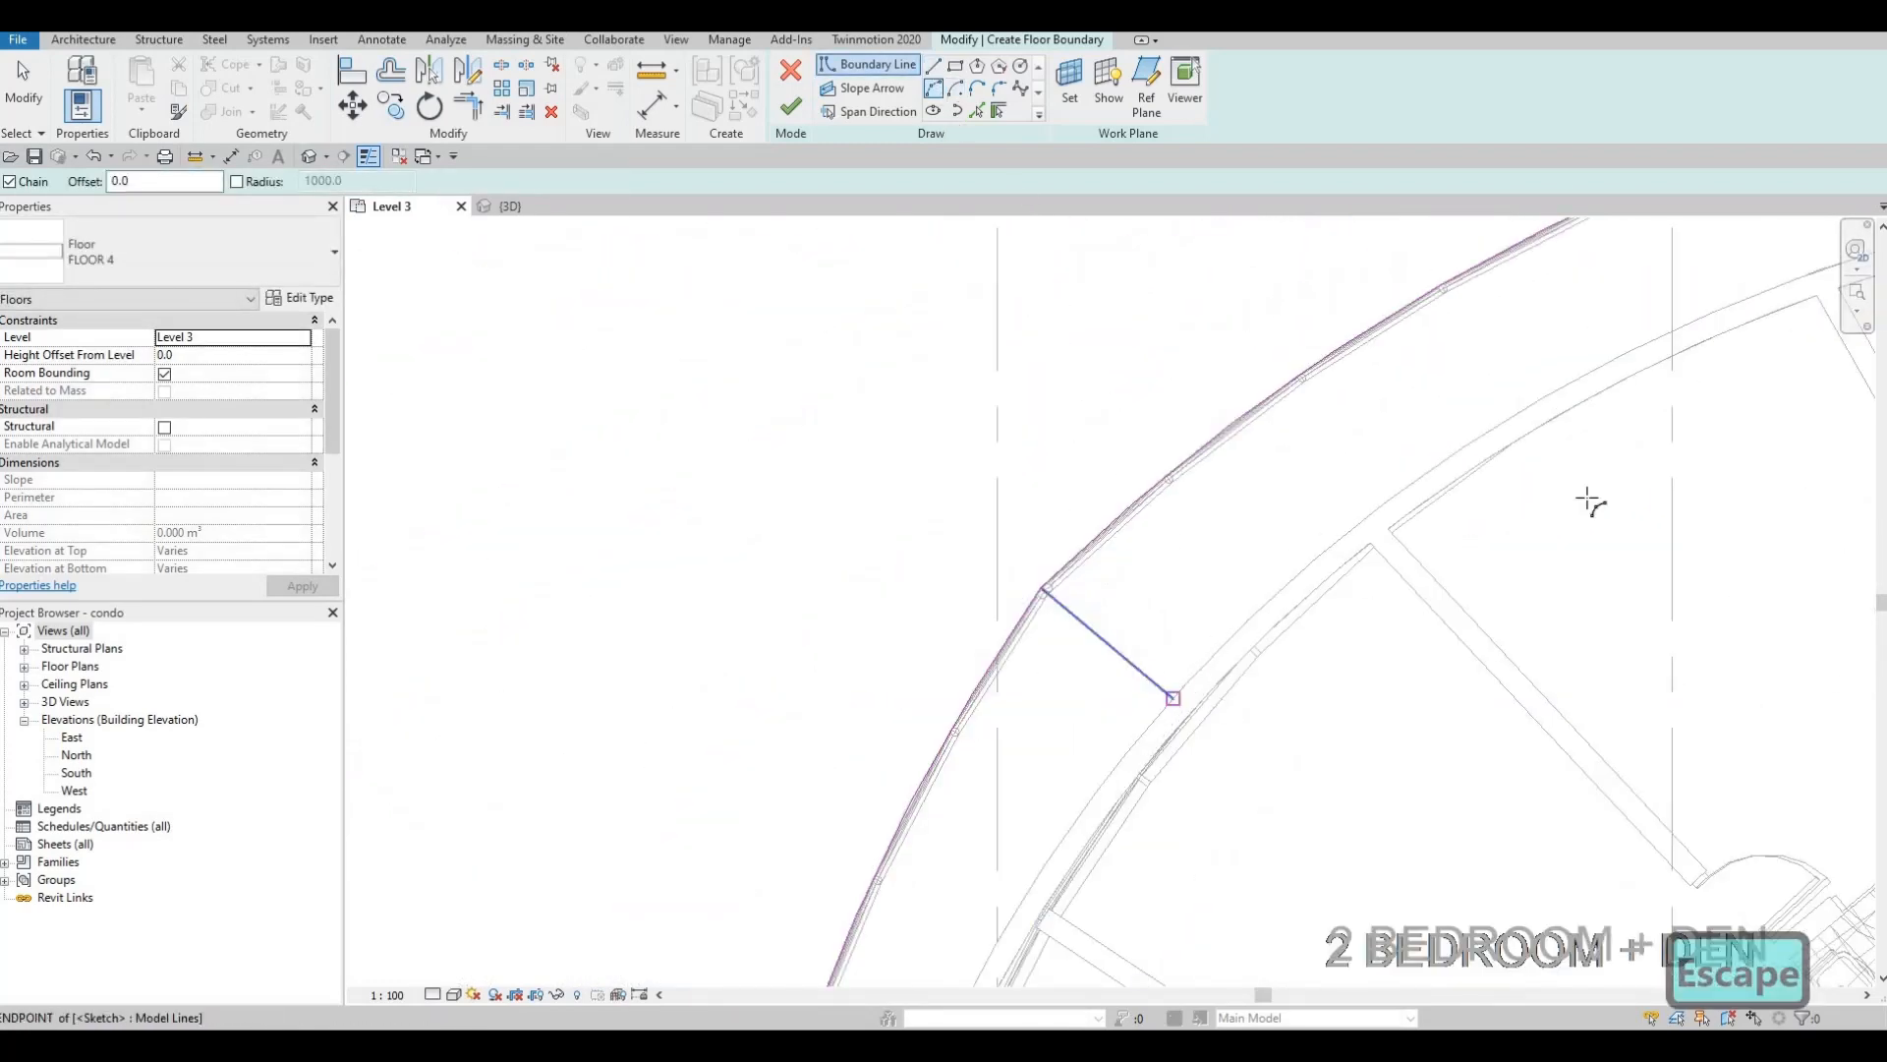
left_click(1172, 698)
scroll(1756, 456, "down", 1)
middle_click_drag(1756, 456, 887, 523)
middle_click_drag(1575, 510, 887, 602)
scroll(1575, 506, "up", 4)
left_click(1566, 545)
scroll(1509, 463, "down", 1)
scroll(1045, 423, "down", 2)
middle_click_drag(1057, 364, 1749, 409)
middle_click_drag(491, 354, 1450, 359)
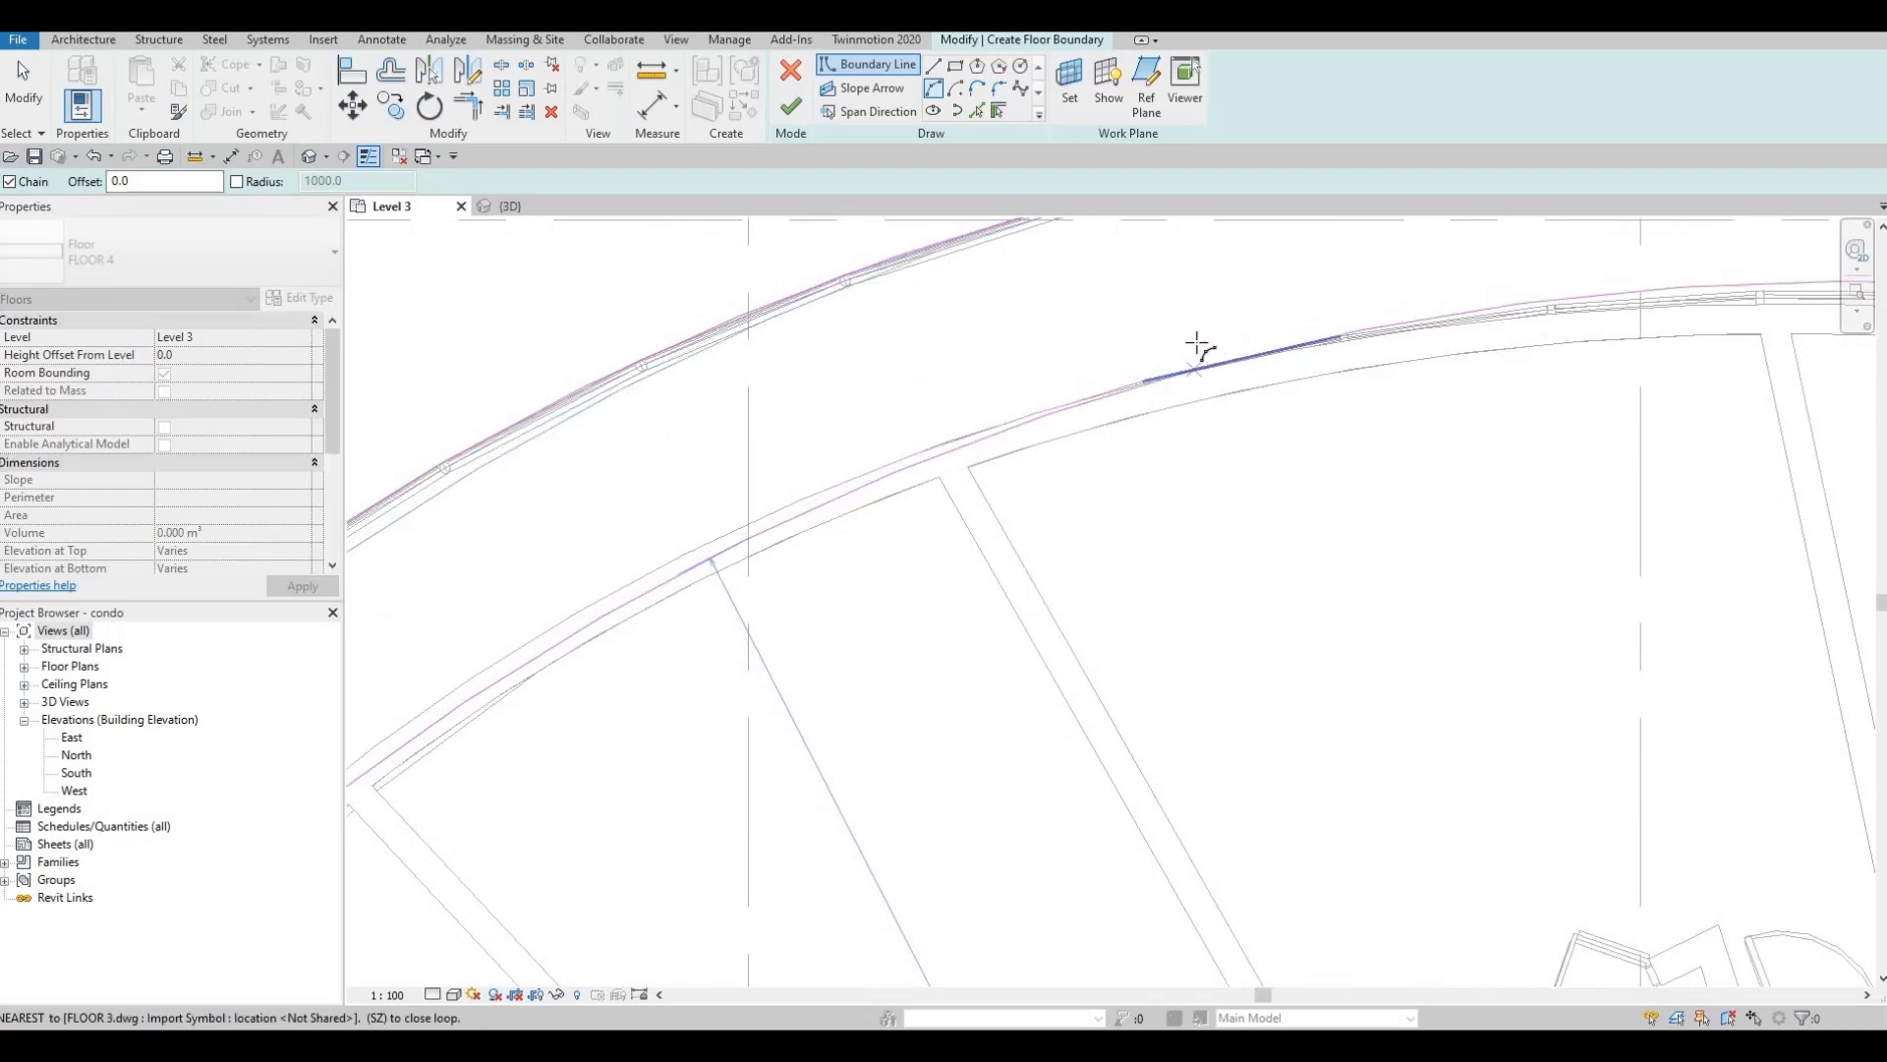
scroll(1188, 362, "down", 2)
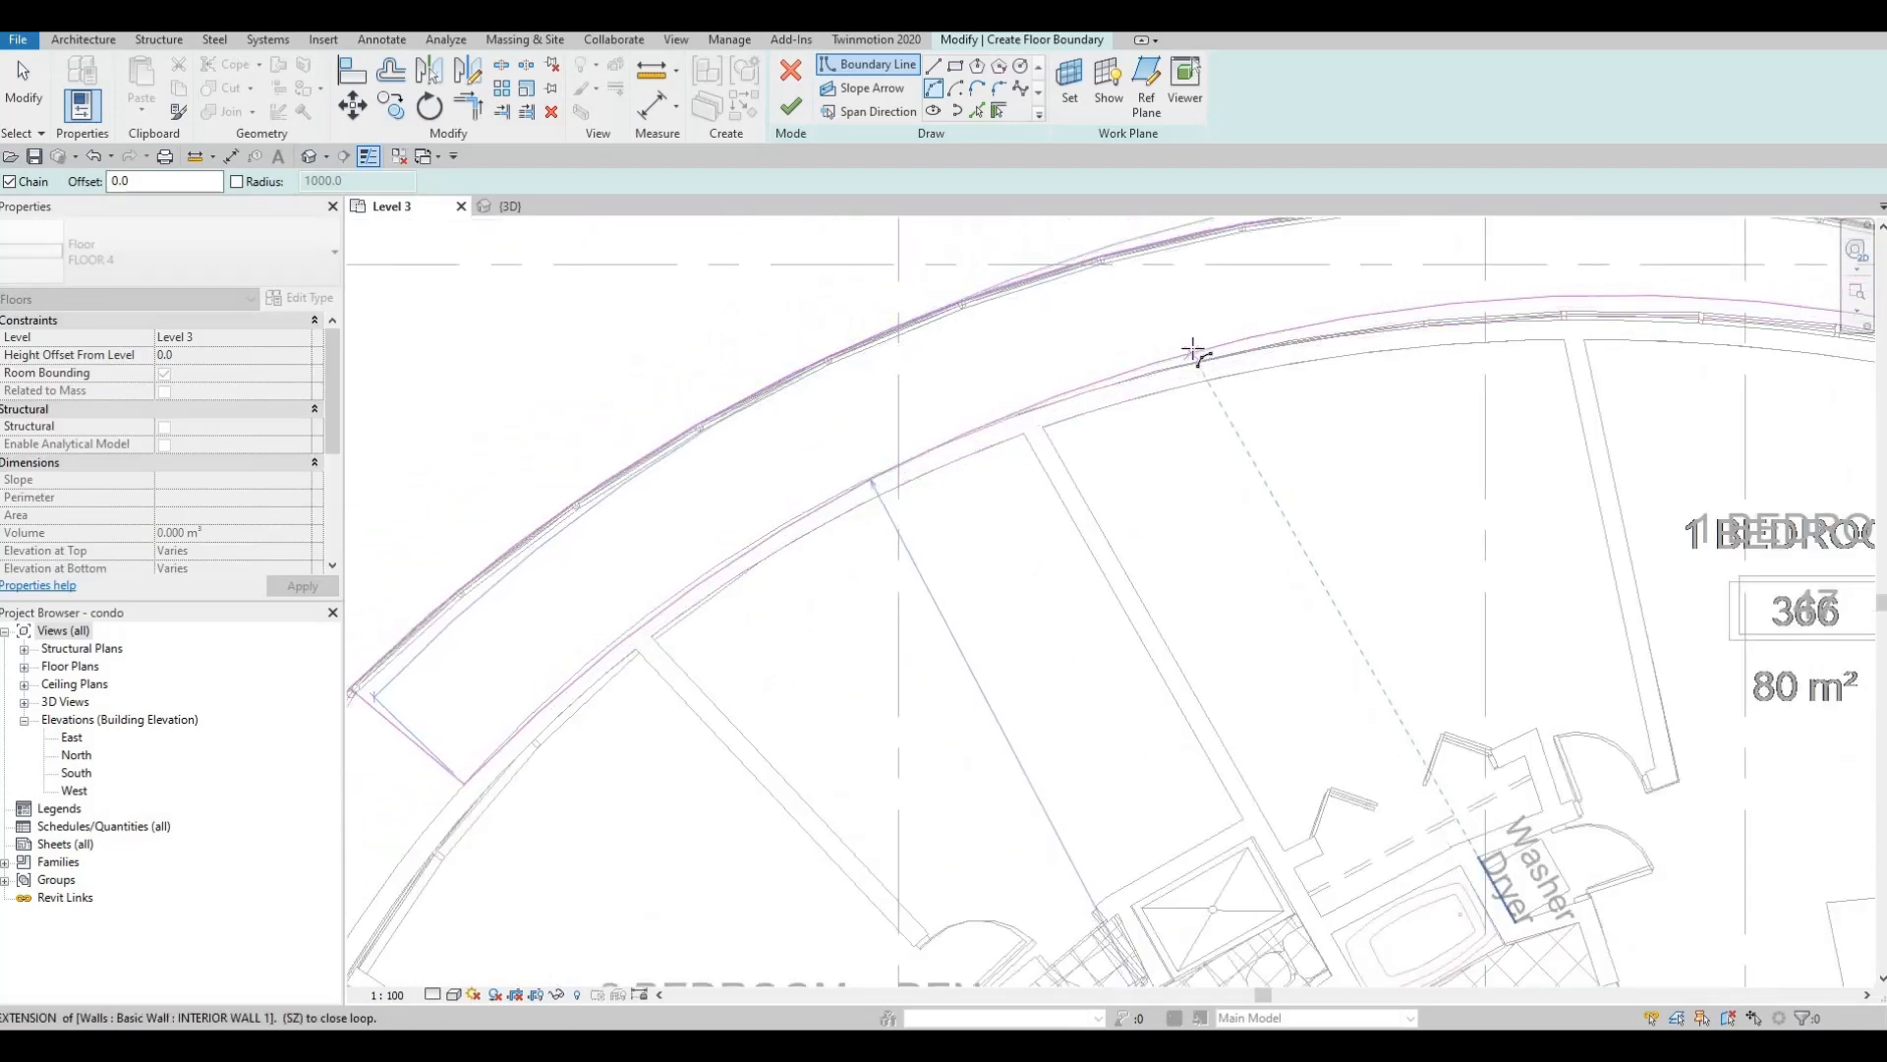
key("Escape")
key("Escape")
key("Escape")
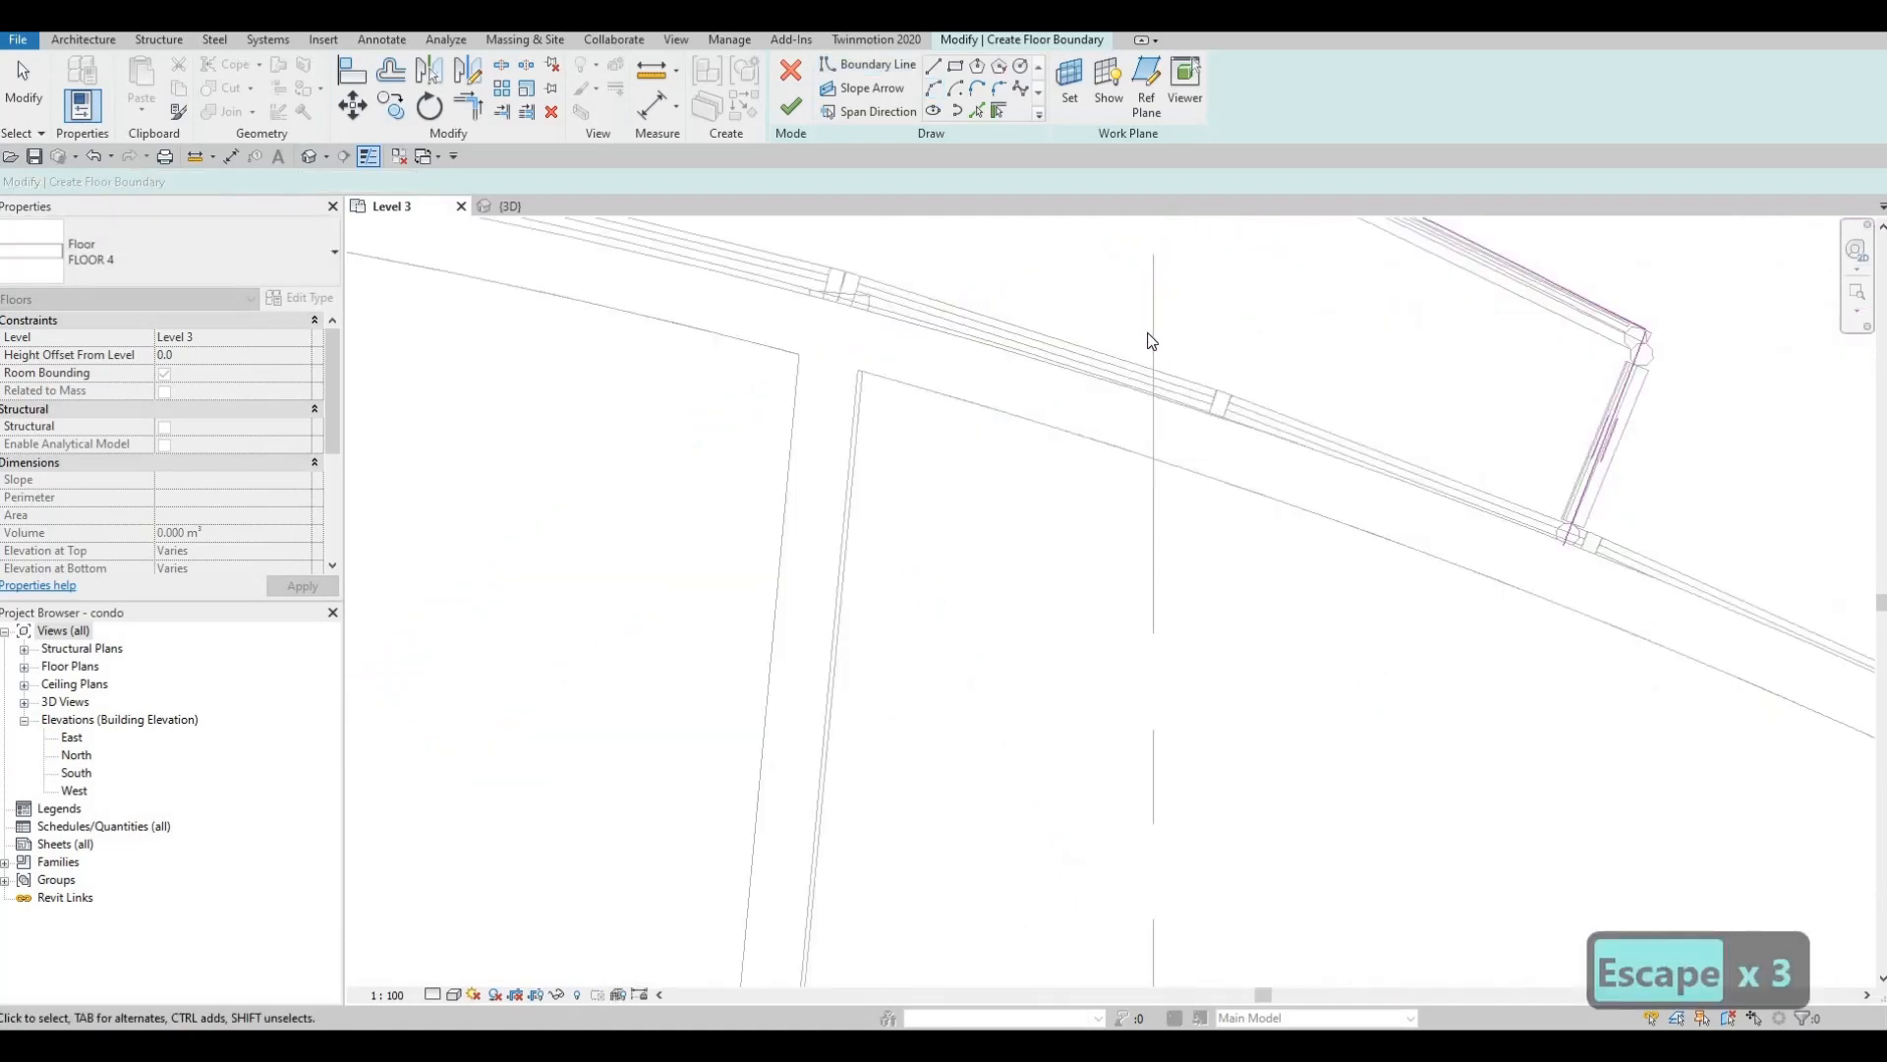
- Pick the wall curves behind the balcony past units 366, 365 and 364 as floor boundary lines
scroll(1146, 324, "down", 2)
scroll(1572, 379, "down", 2)
middle_click_drag(1568, 417, 1804, 418)
scroll(1804, 418, "down", 2)
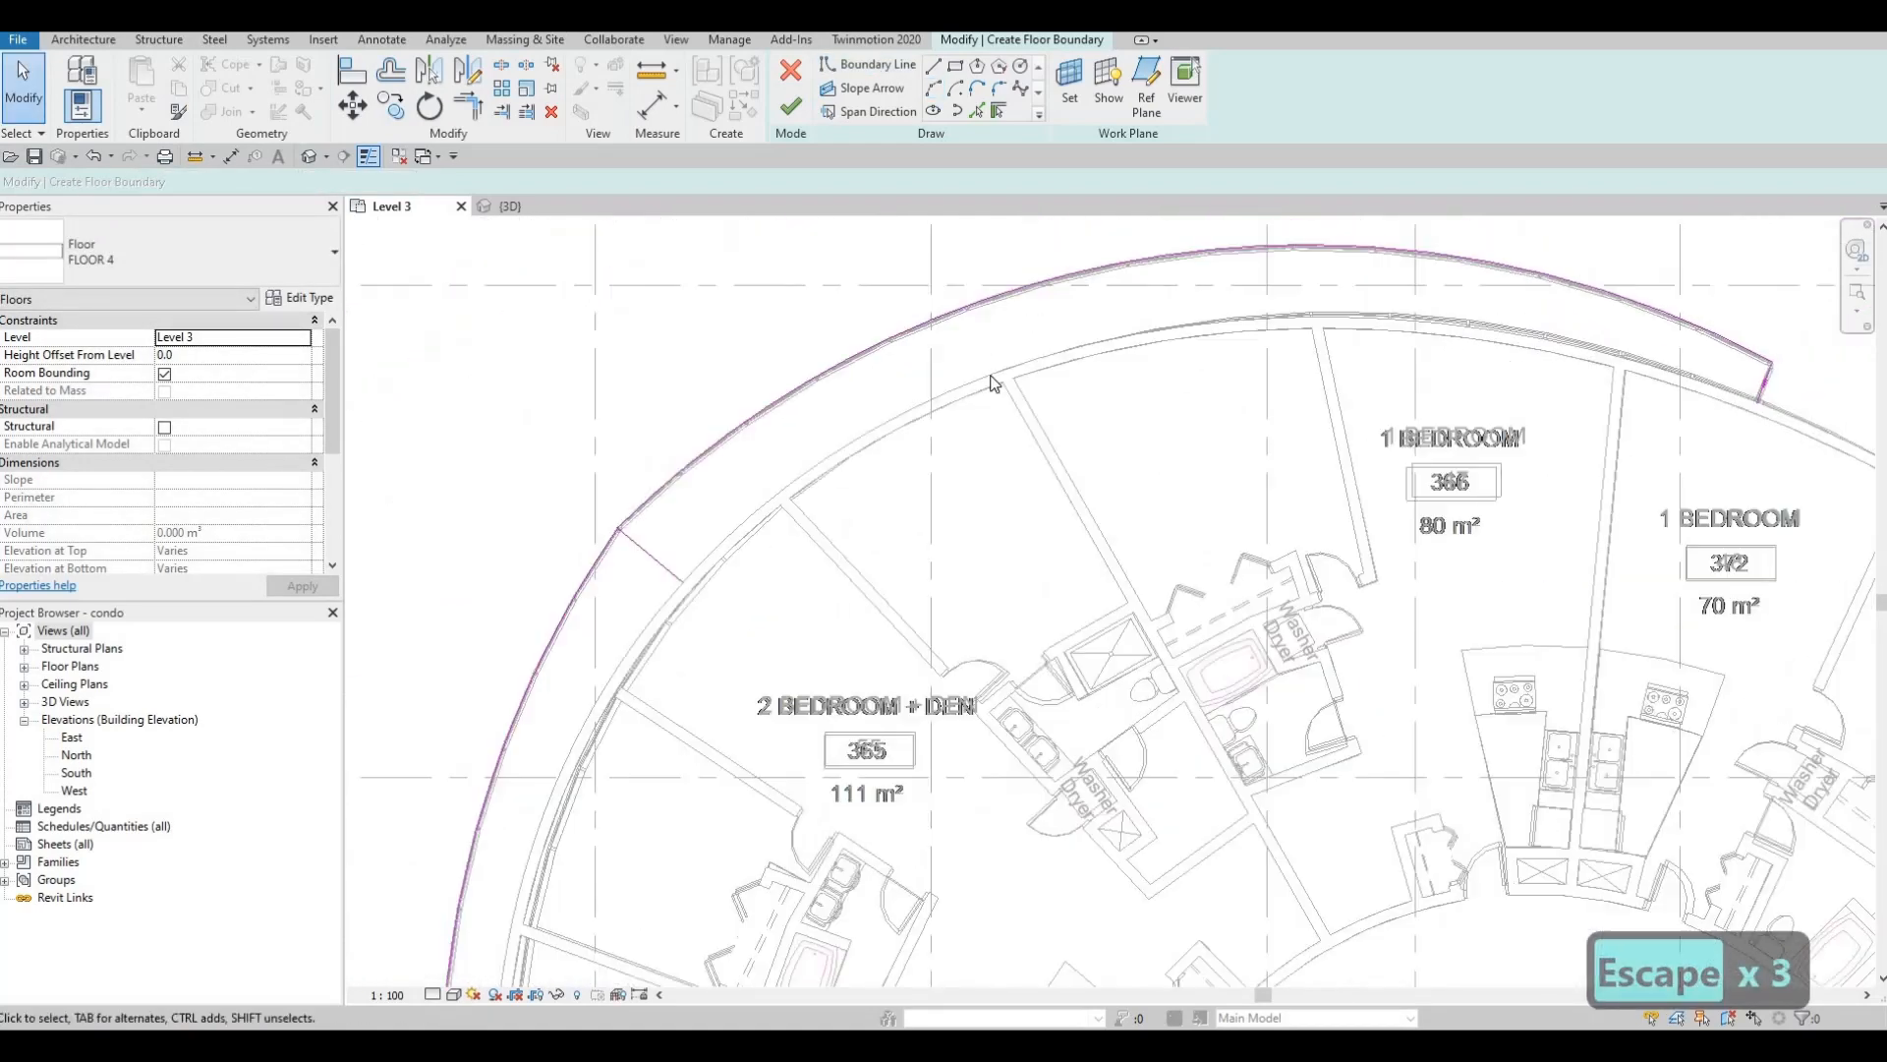
scroll(812, 302, "down", 1)
middle_click_drag(813, 301, 1013, 332)
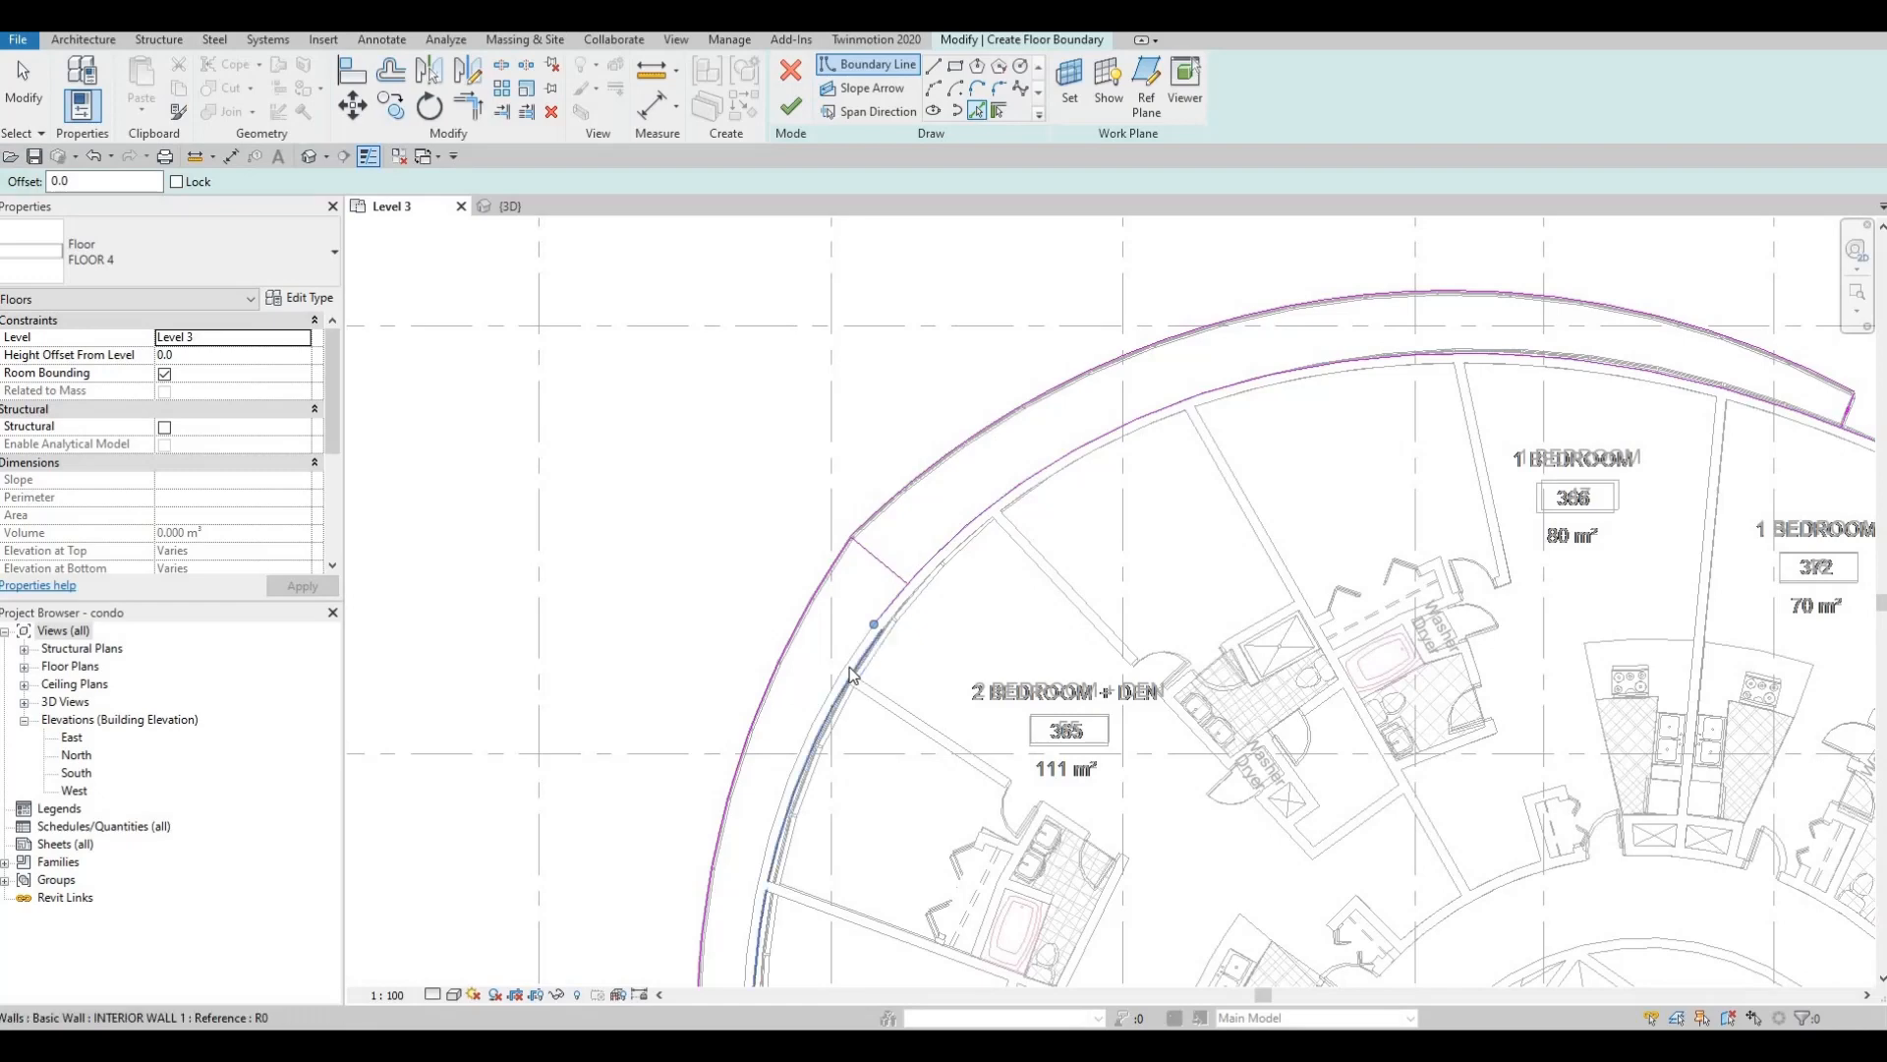
key("Escape")
key("Escape")
key("Escape")
- Stretch the picked upper wall curve's ends to the kink line's inner end near unit 365 and the balcony's end near unit 372
scroll(890, 590, "up", 2)
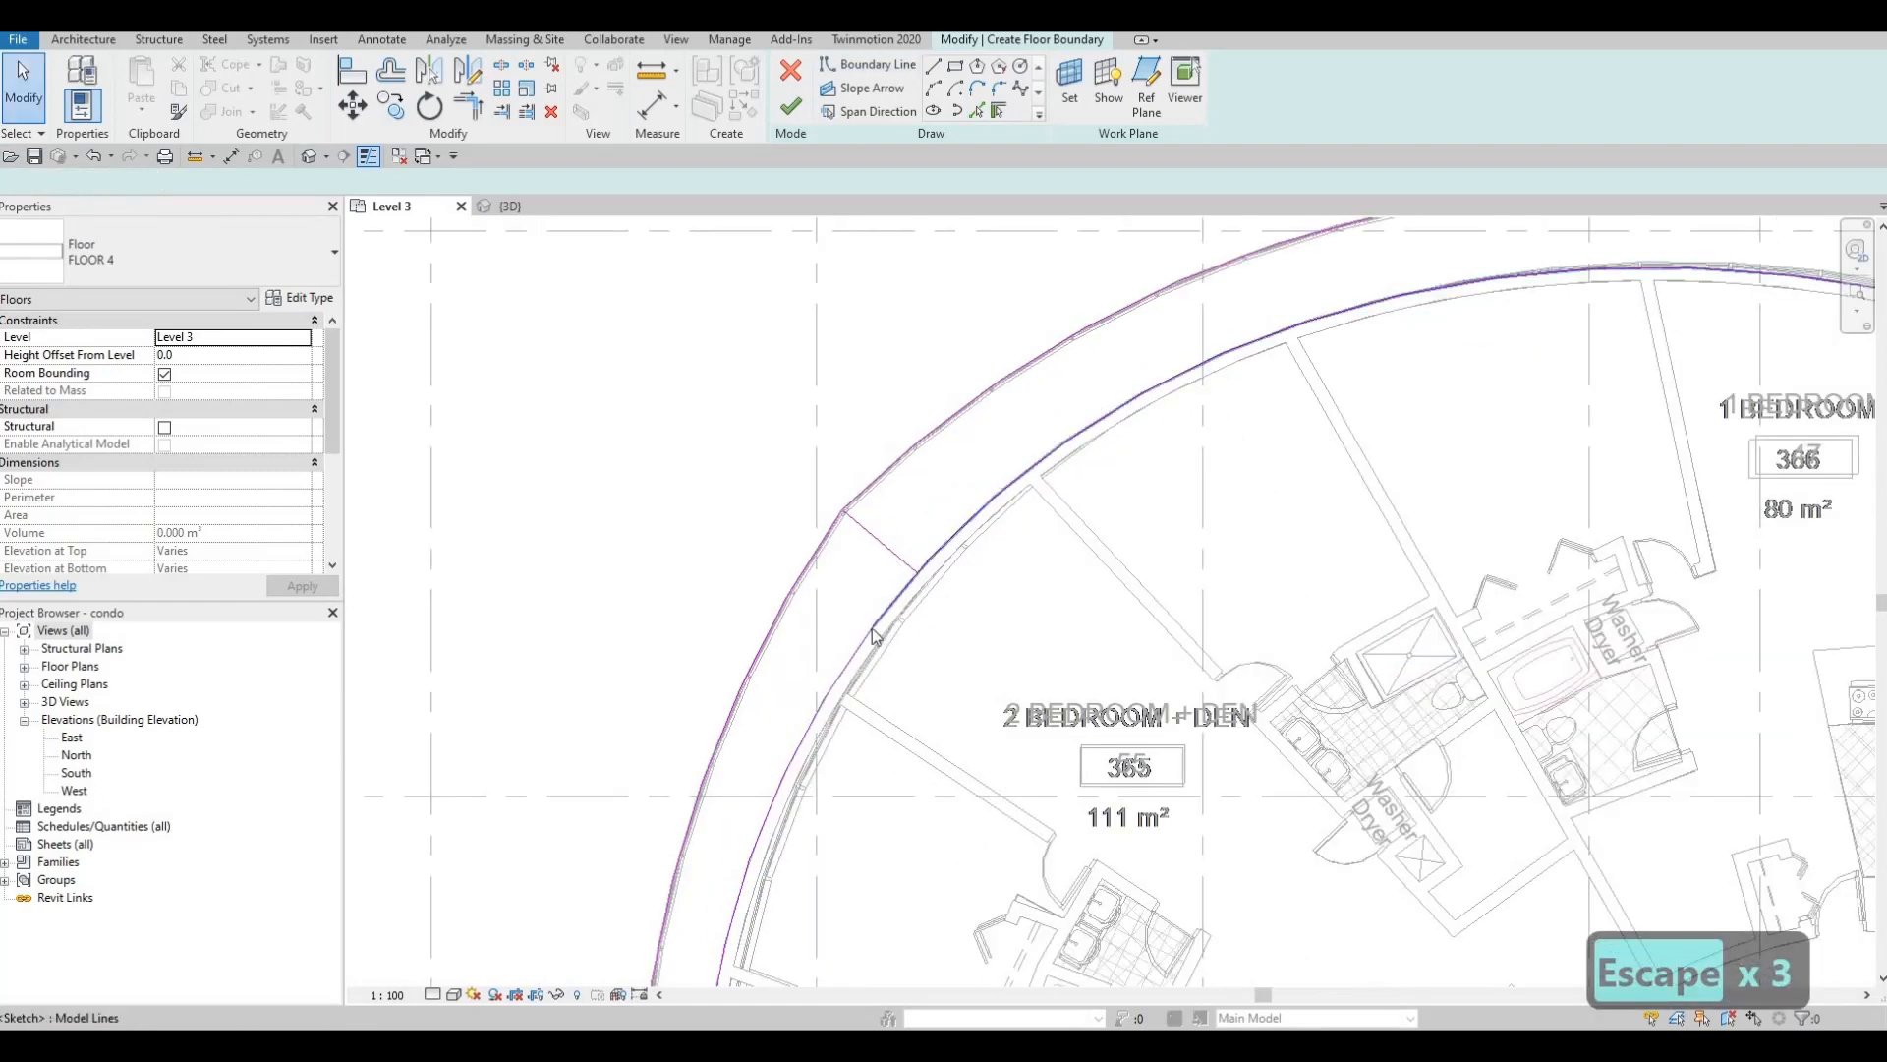
left_click(875, 636)
scroll(865, 658, "up", 2)
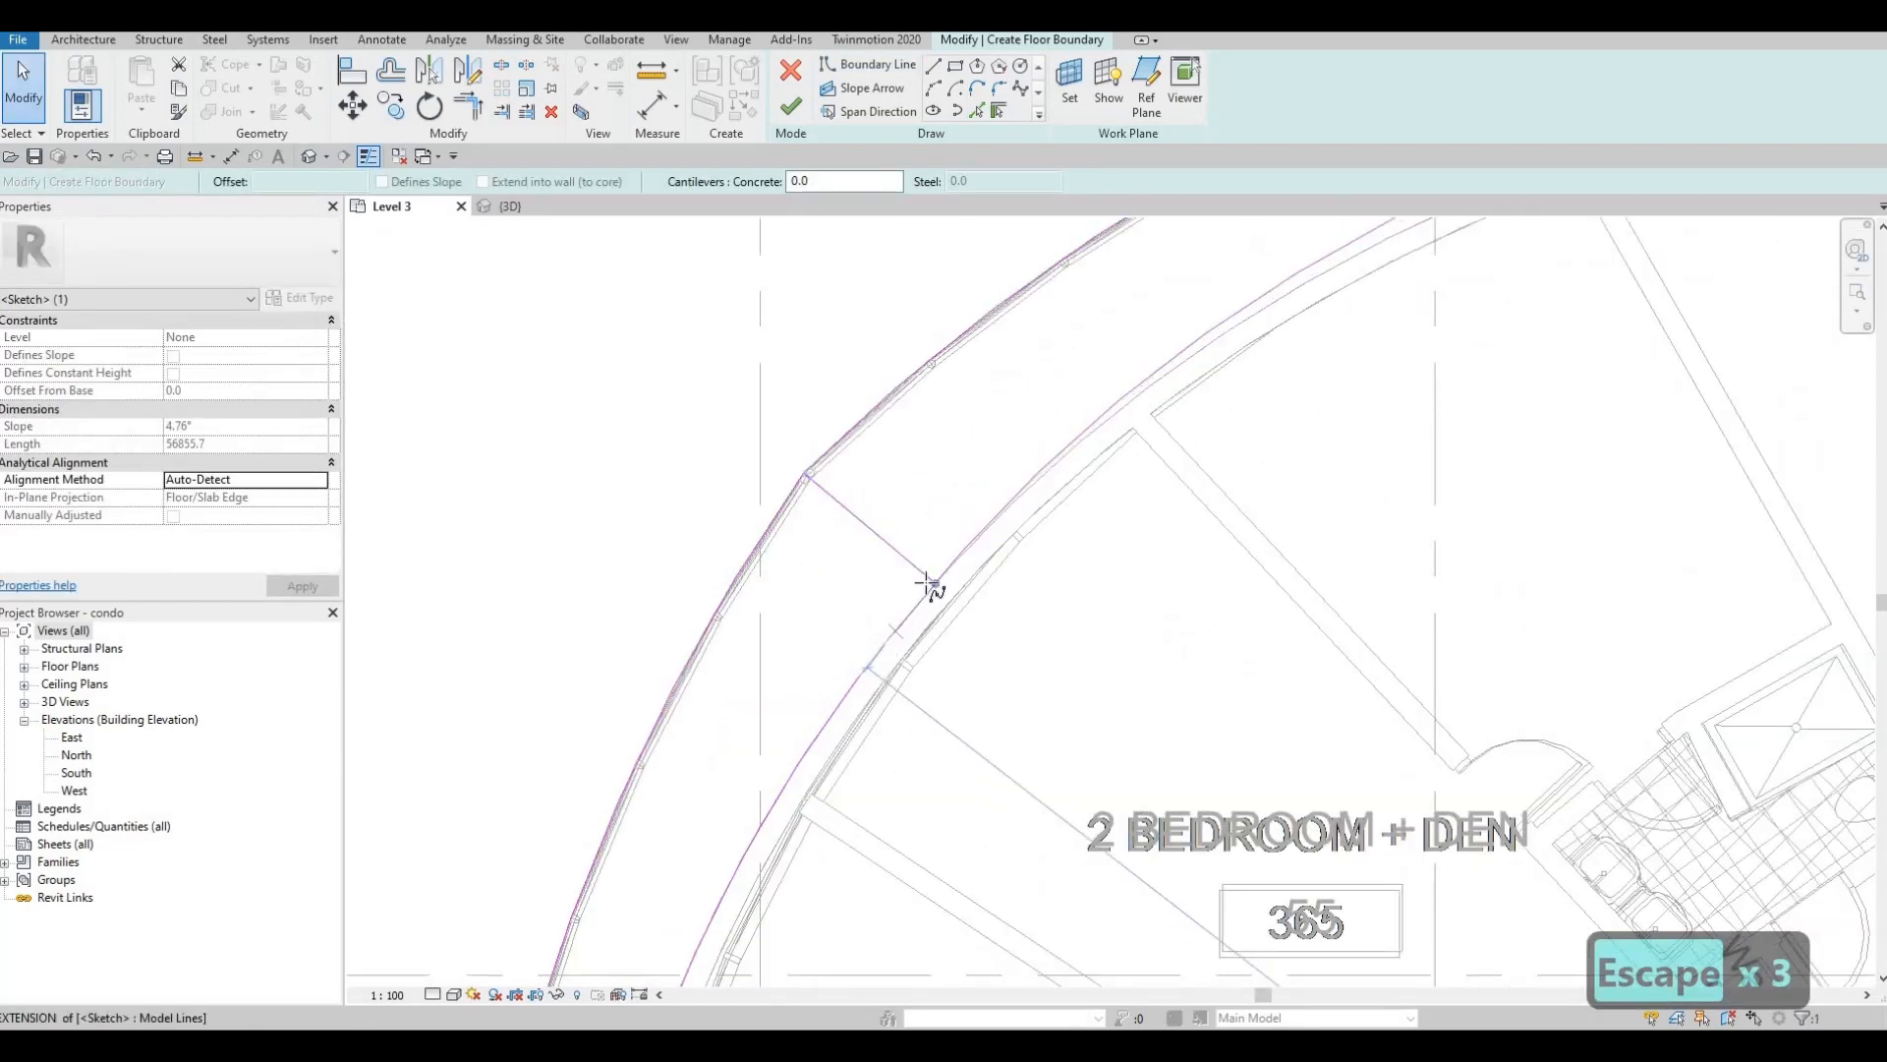
left_click_drag(926, 582, 934, 584)
scroll(1285, 541, "down", 2)
middle_click_drag(1828, 395, 1436, 560)
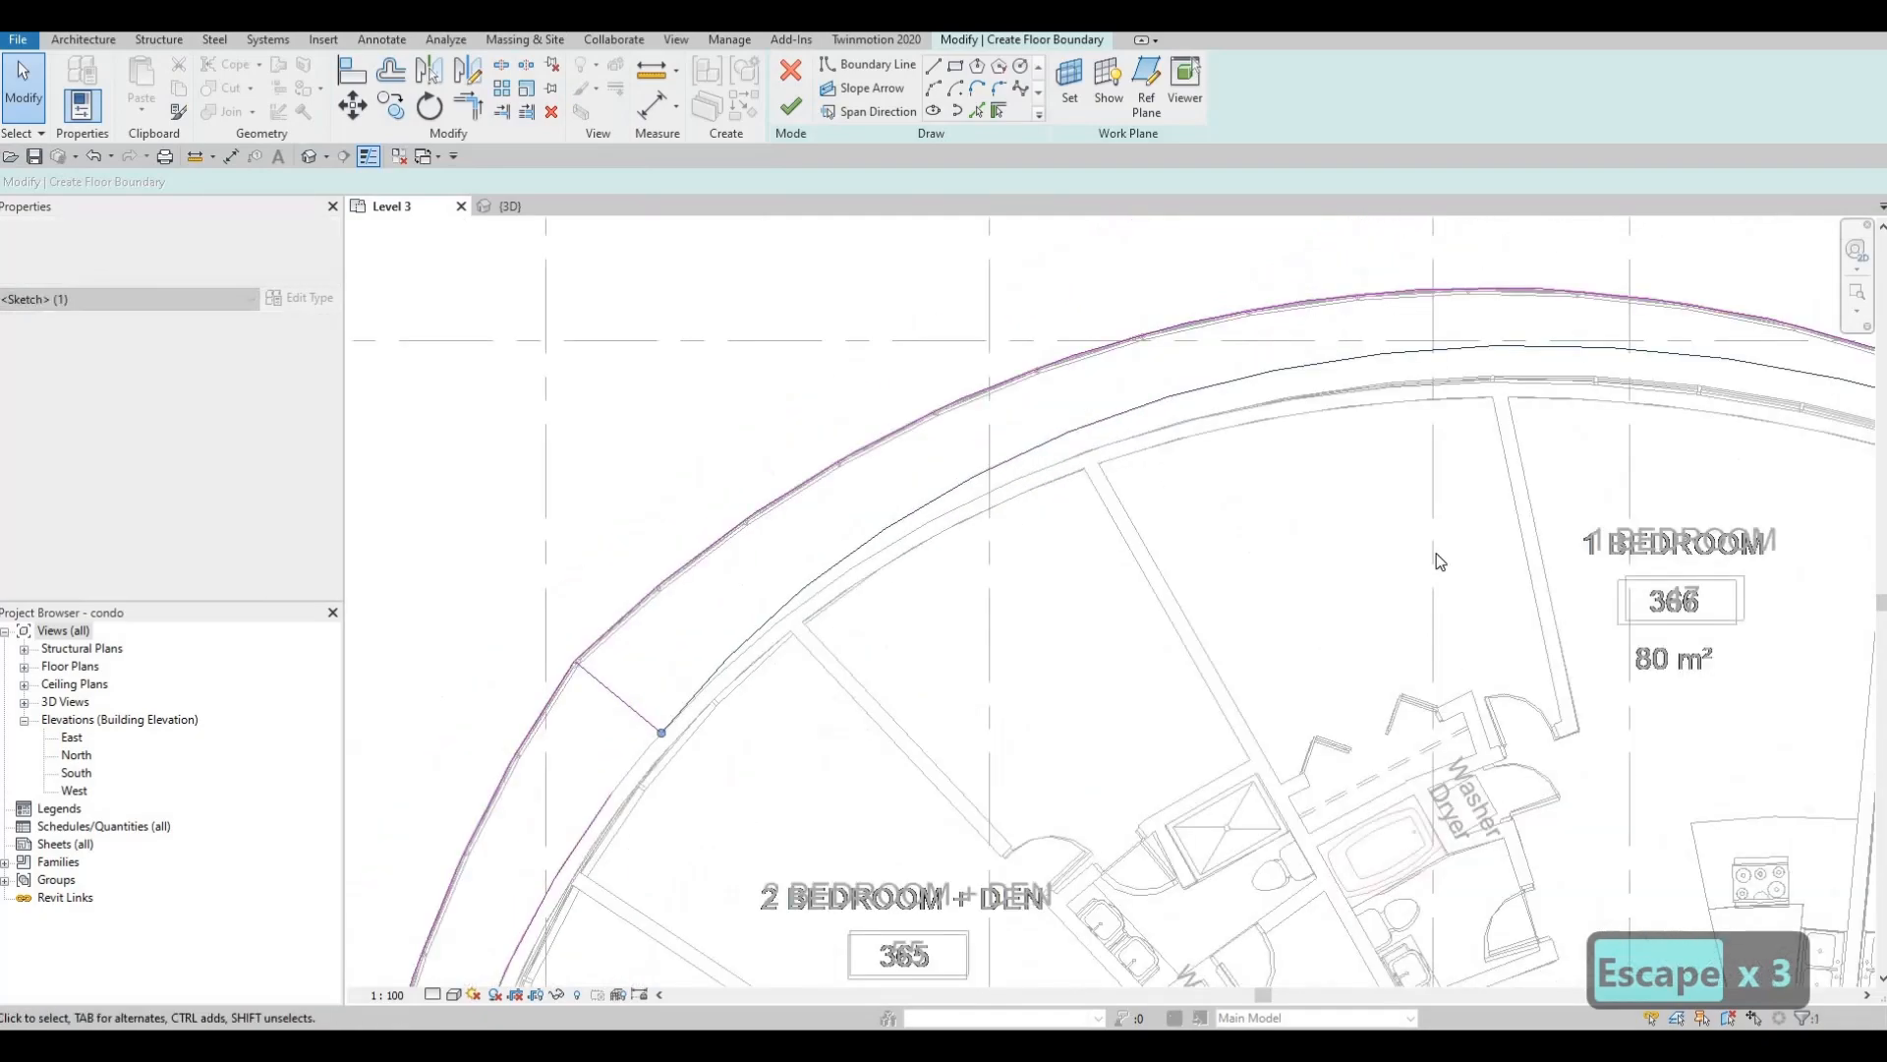
middle_click_drag(1720, 577, 1446, 551)
scroll(1622, 551, "down", 1)
middle_click_drag(1547, 422, 1324, 399)
middle_click_drag(1802, 758, 1437, 587)
scroll(1437, 587, "down", 3)
middle_click_drag(1617, 983, 1495, 836)
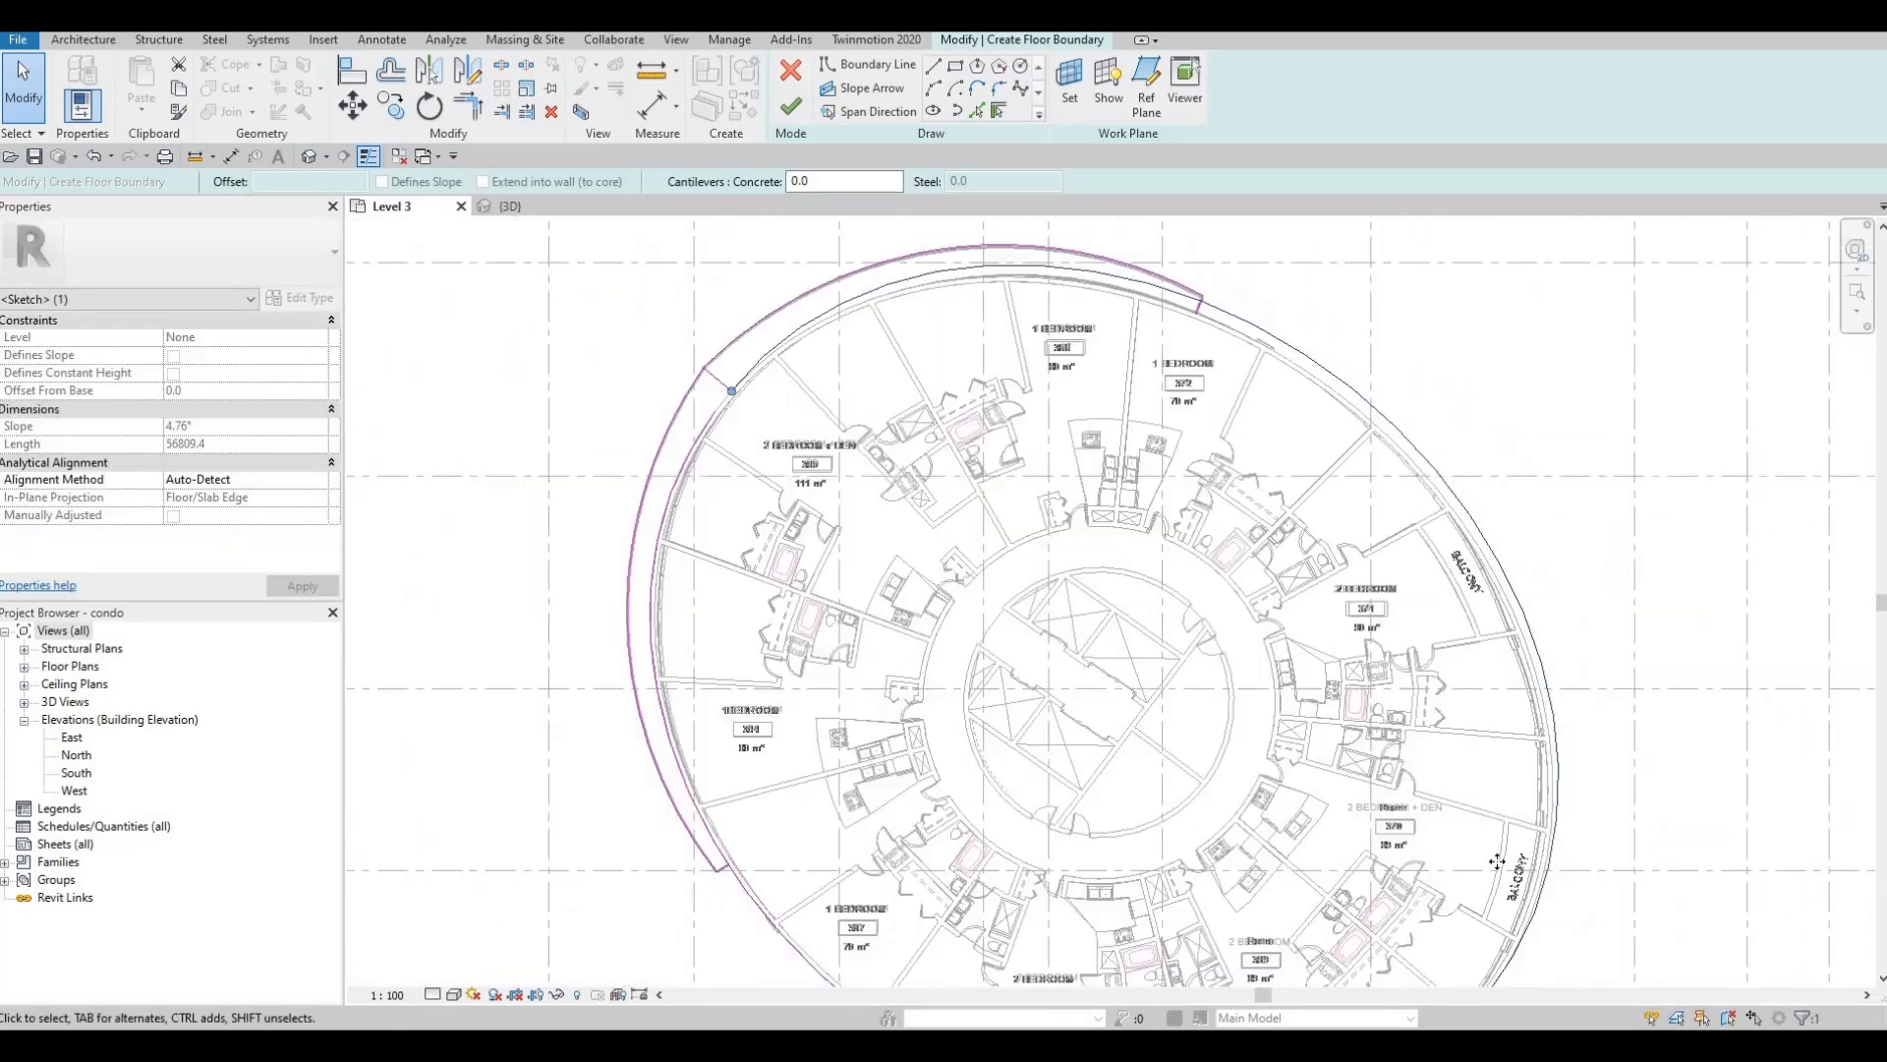
middle_click_drag(1474, 942, 1470, 892)
scroll(1475, 890, "down", 1)
key("Delete")
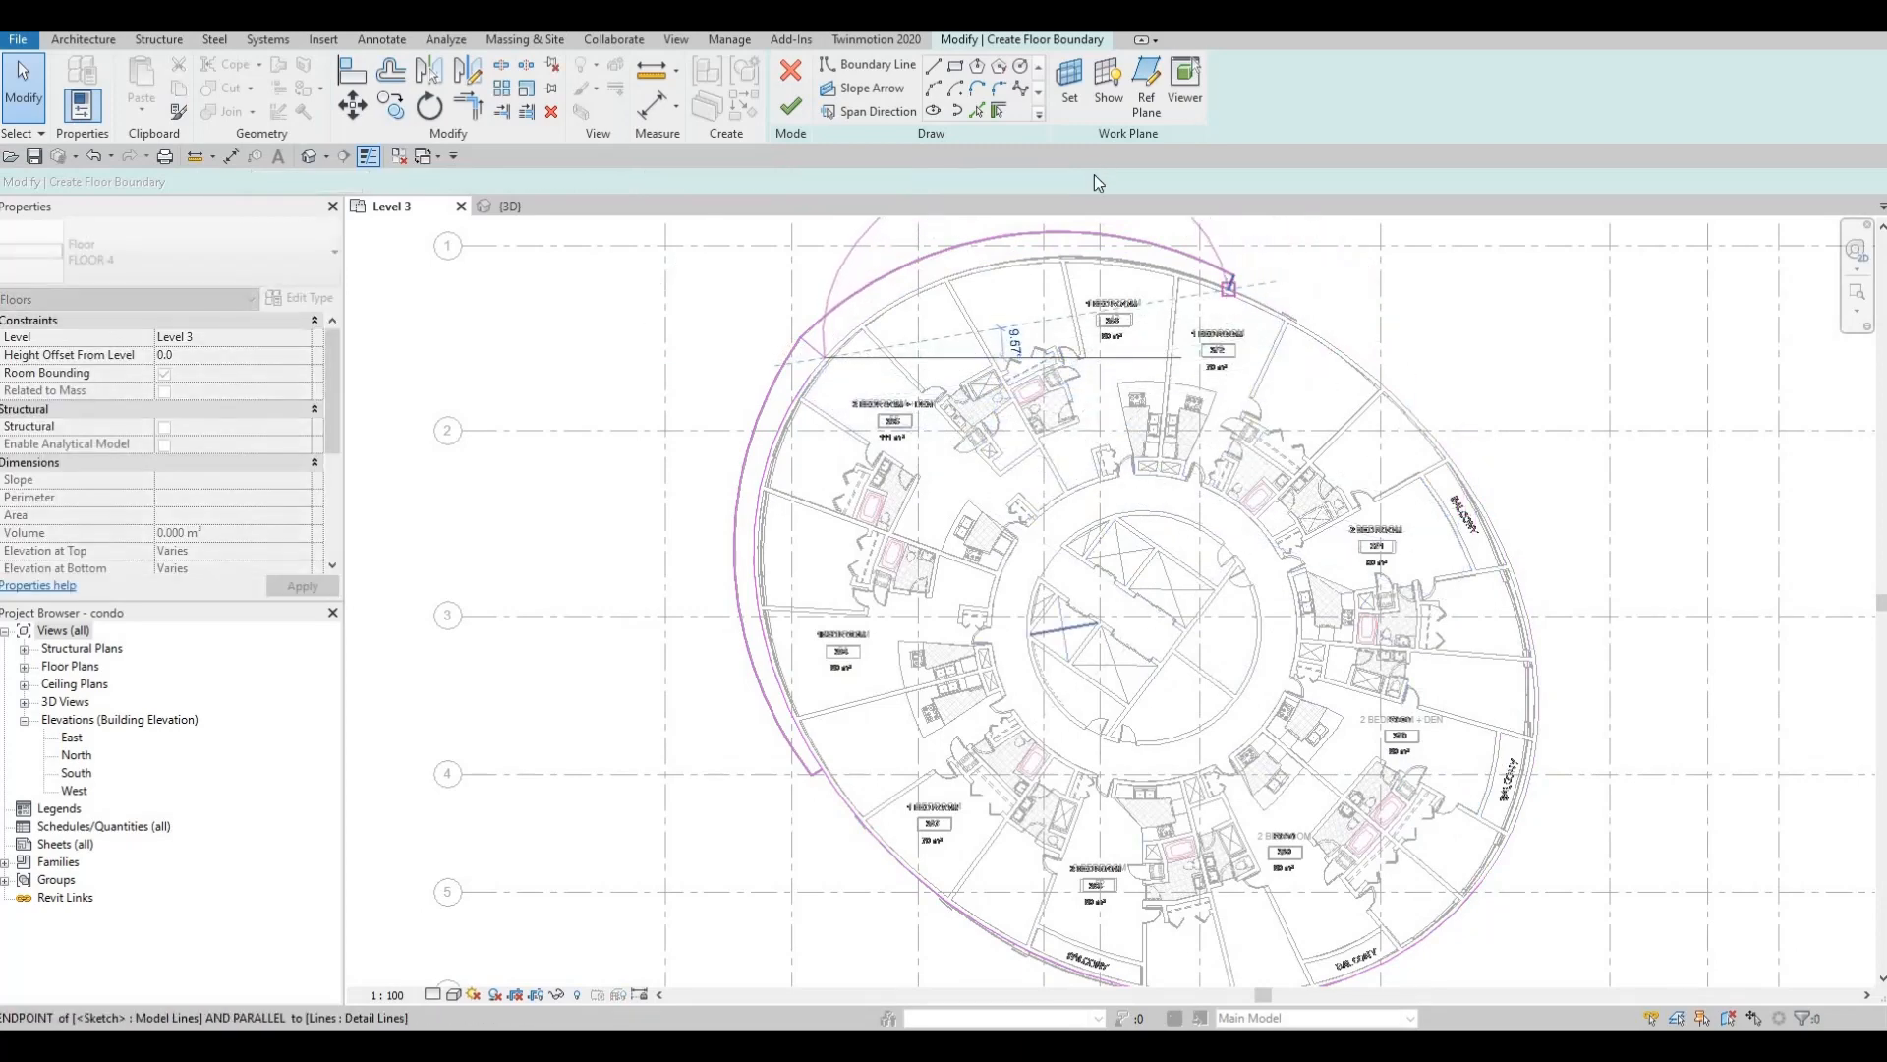
- Try to flatten the bulging boundary arc above units 365 and 366 by moving it inward toward the wall curve
scroll(1094, 174, "up", 3)
scroll(1107, 455, "down", 1)
middle_click_drag(1022, 221, 1100, 466)
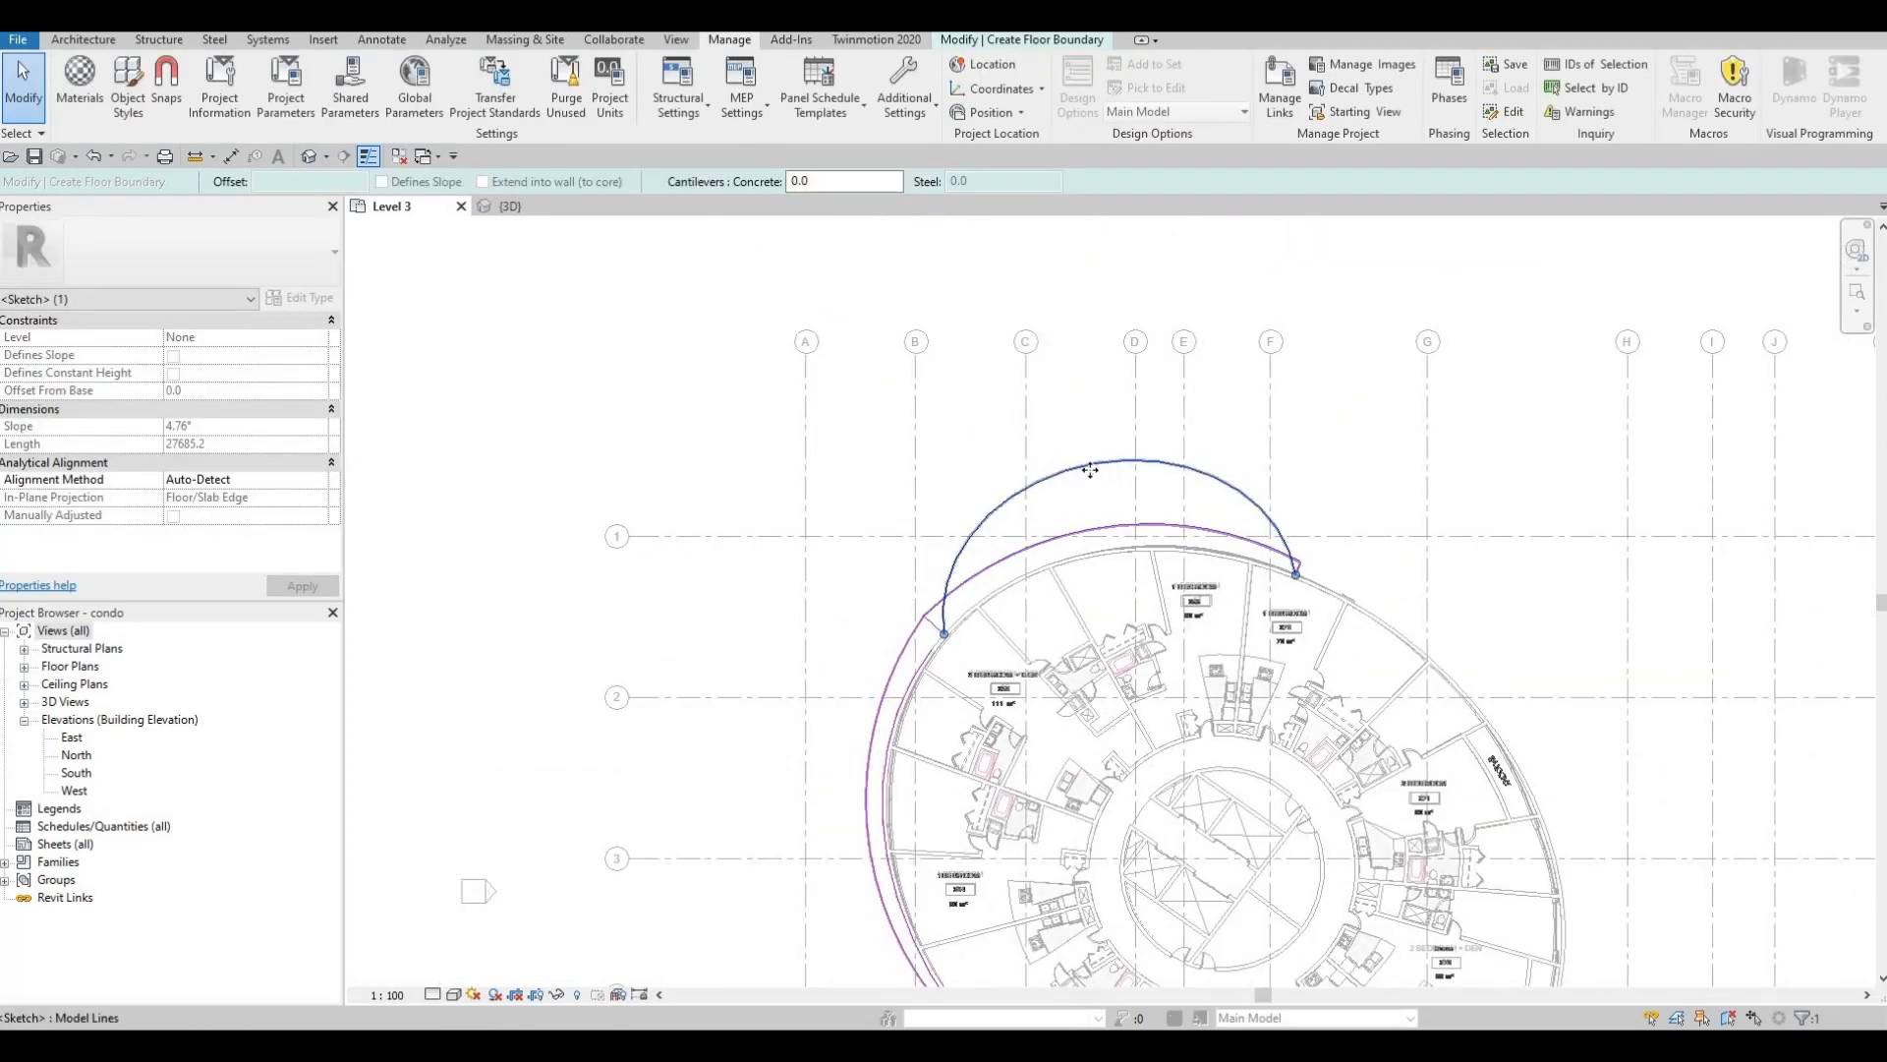
mouse_move(1091, 544)
left_mouse_down()
mouse_move(1094, 506)
mouse_move(1109, 525)
left_mouse_up()
key("Escape")
key("Escape")
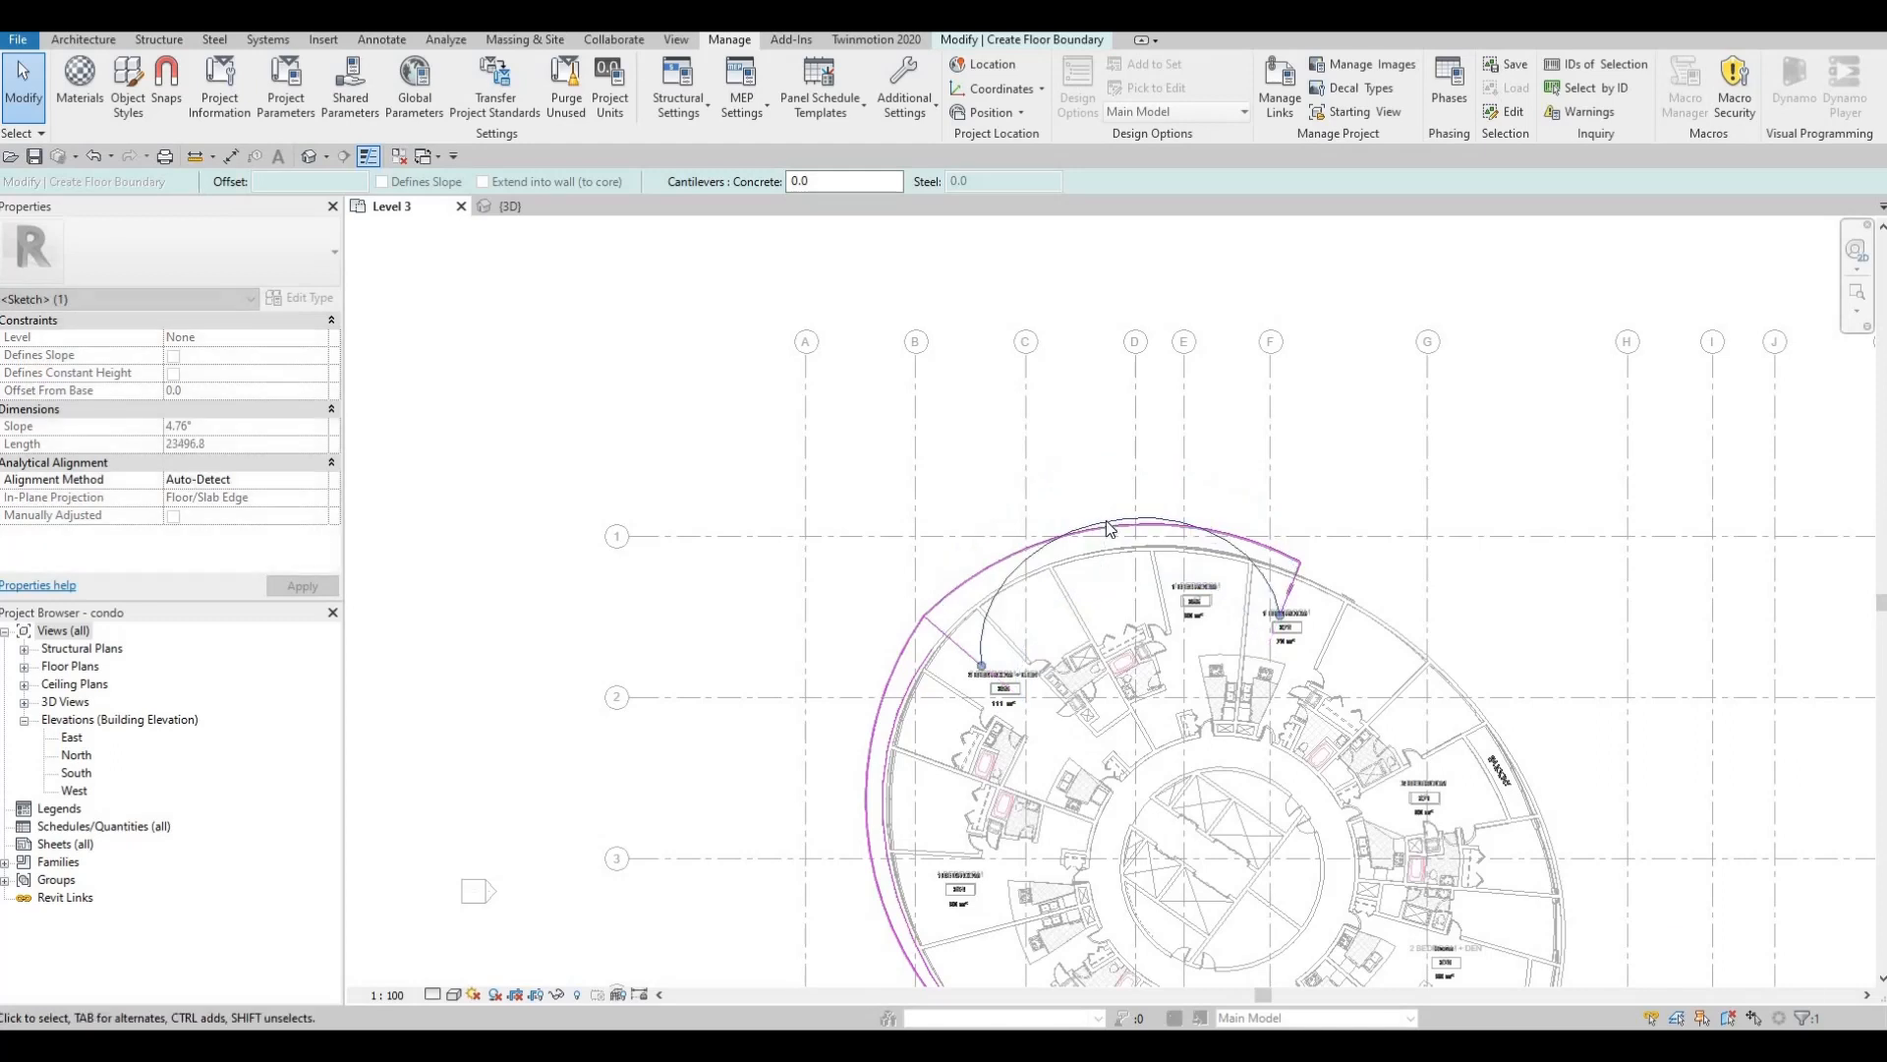
- Delete the bulging arc, and undo that deletion together with the arc's move and the last stretch of its end
left_click(1016, 581)
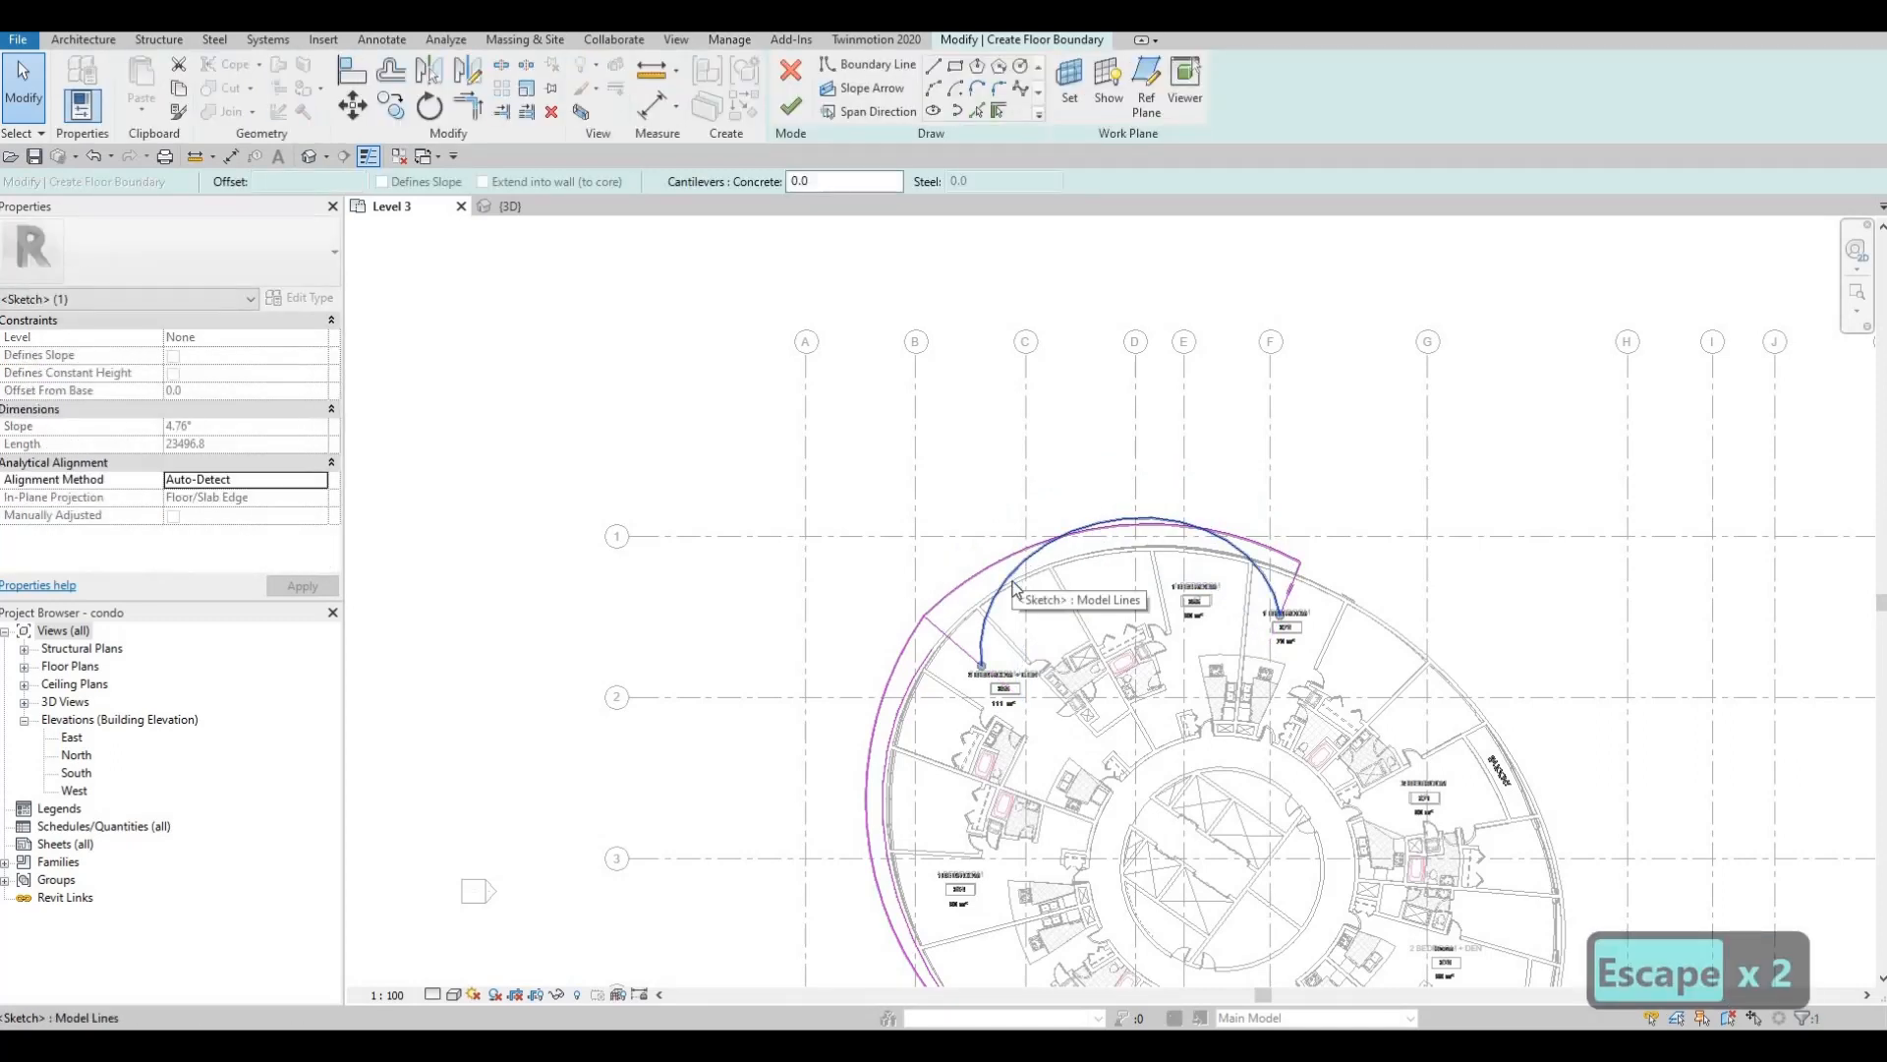
key("Delete")
key("ctrl+z")
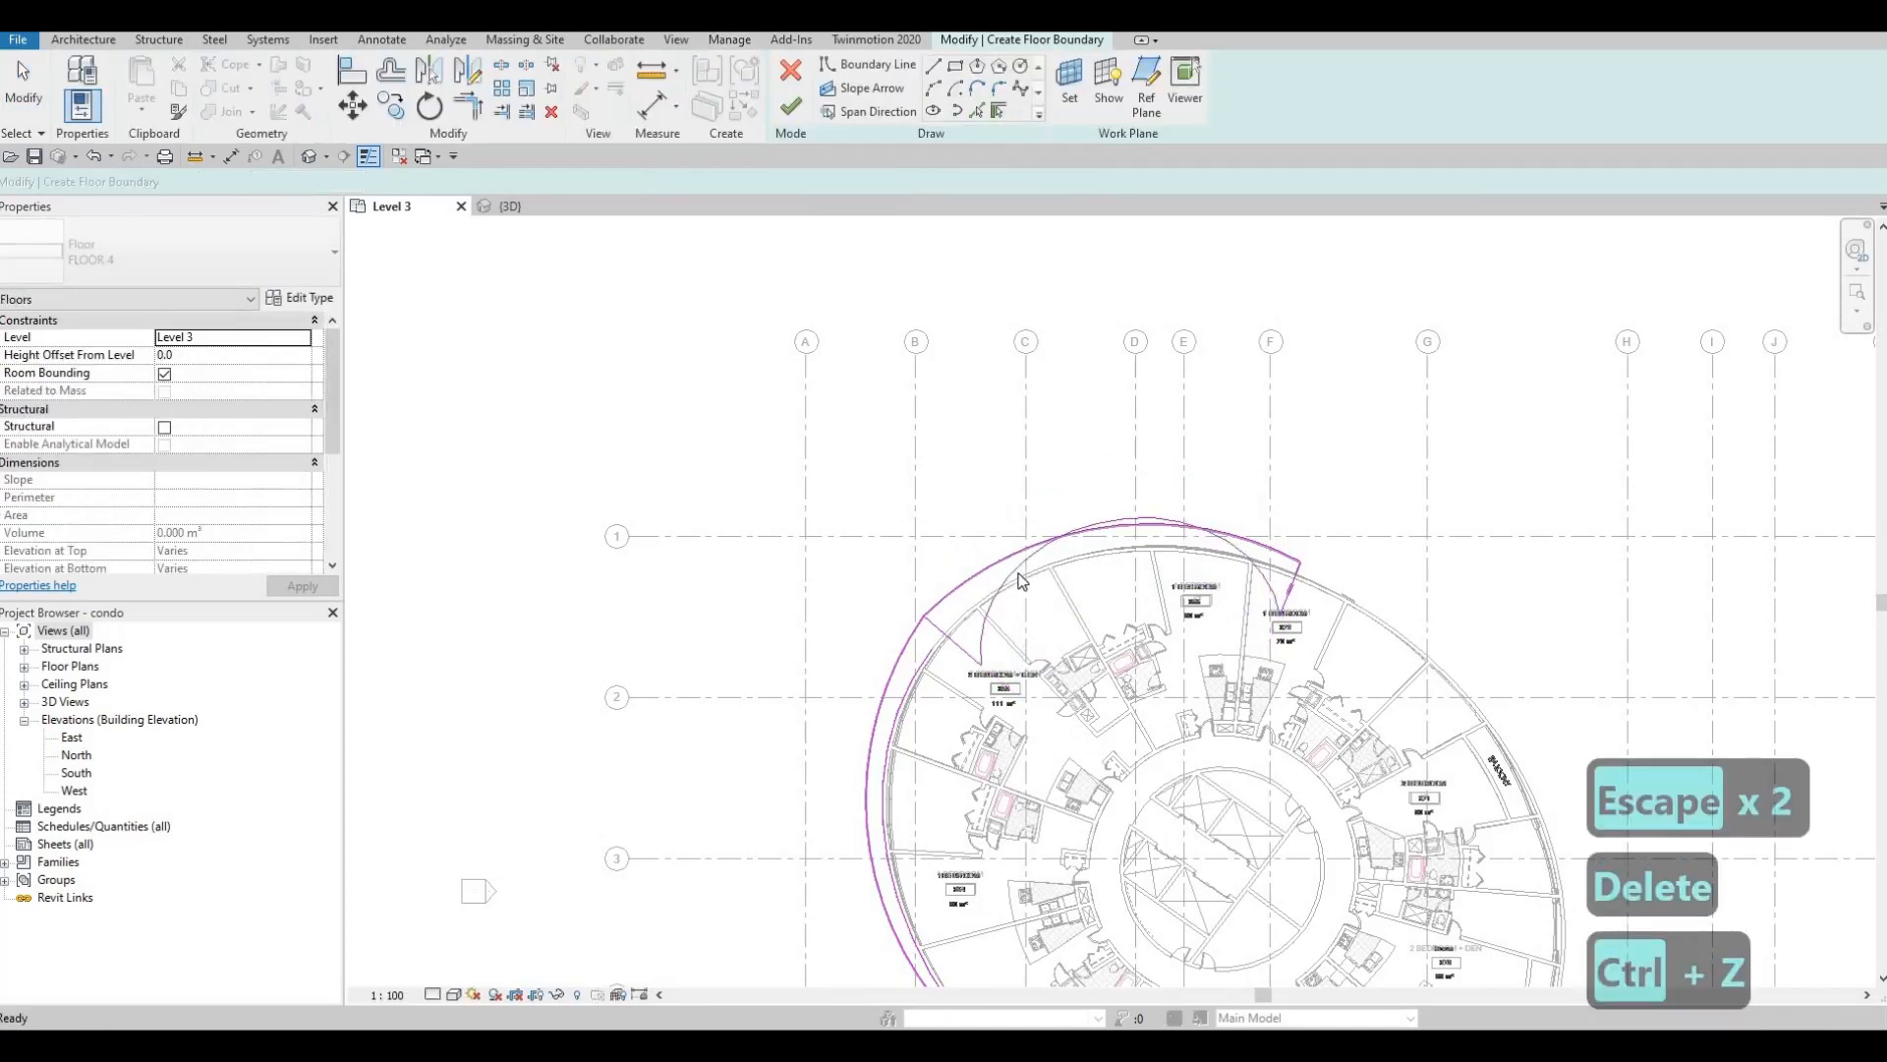
key("ctrl+z")
key("ctrl+z")
middle_click_drag(1054, 740, 953, 481)
scroll(953, 481, "up", 1)
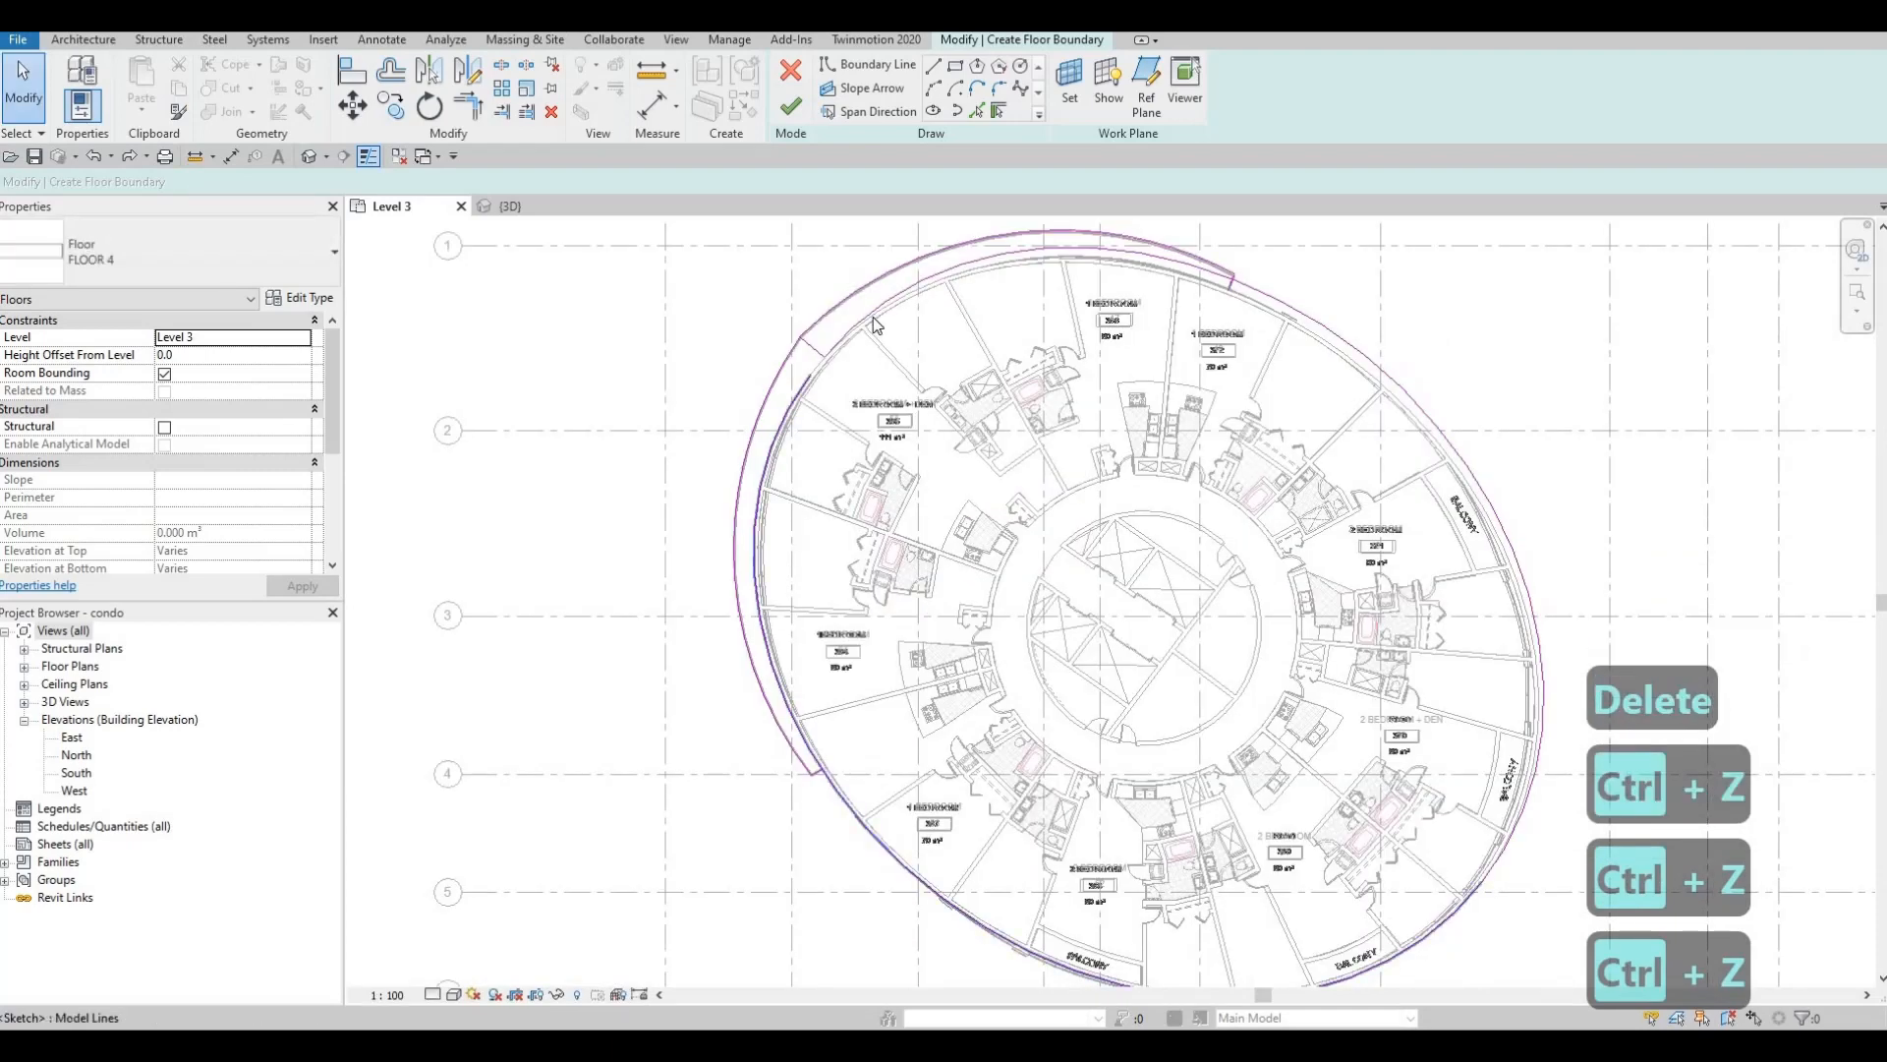
- Delete both picked wall curve boundary lines on either side of the kink line near unit 365
key("Escape")
left_click(787, 406)
key("Delete")
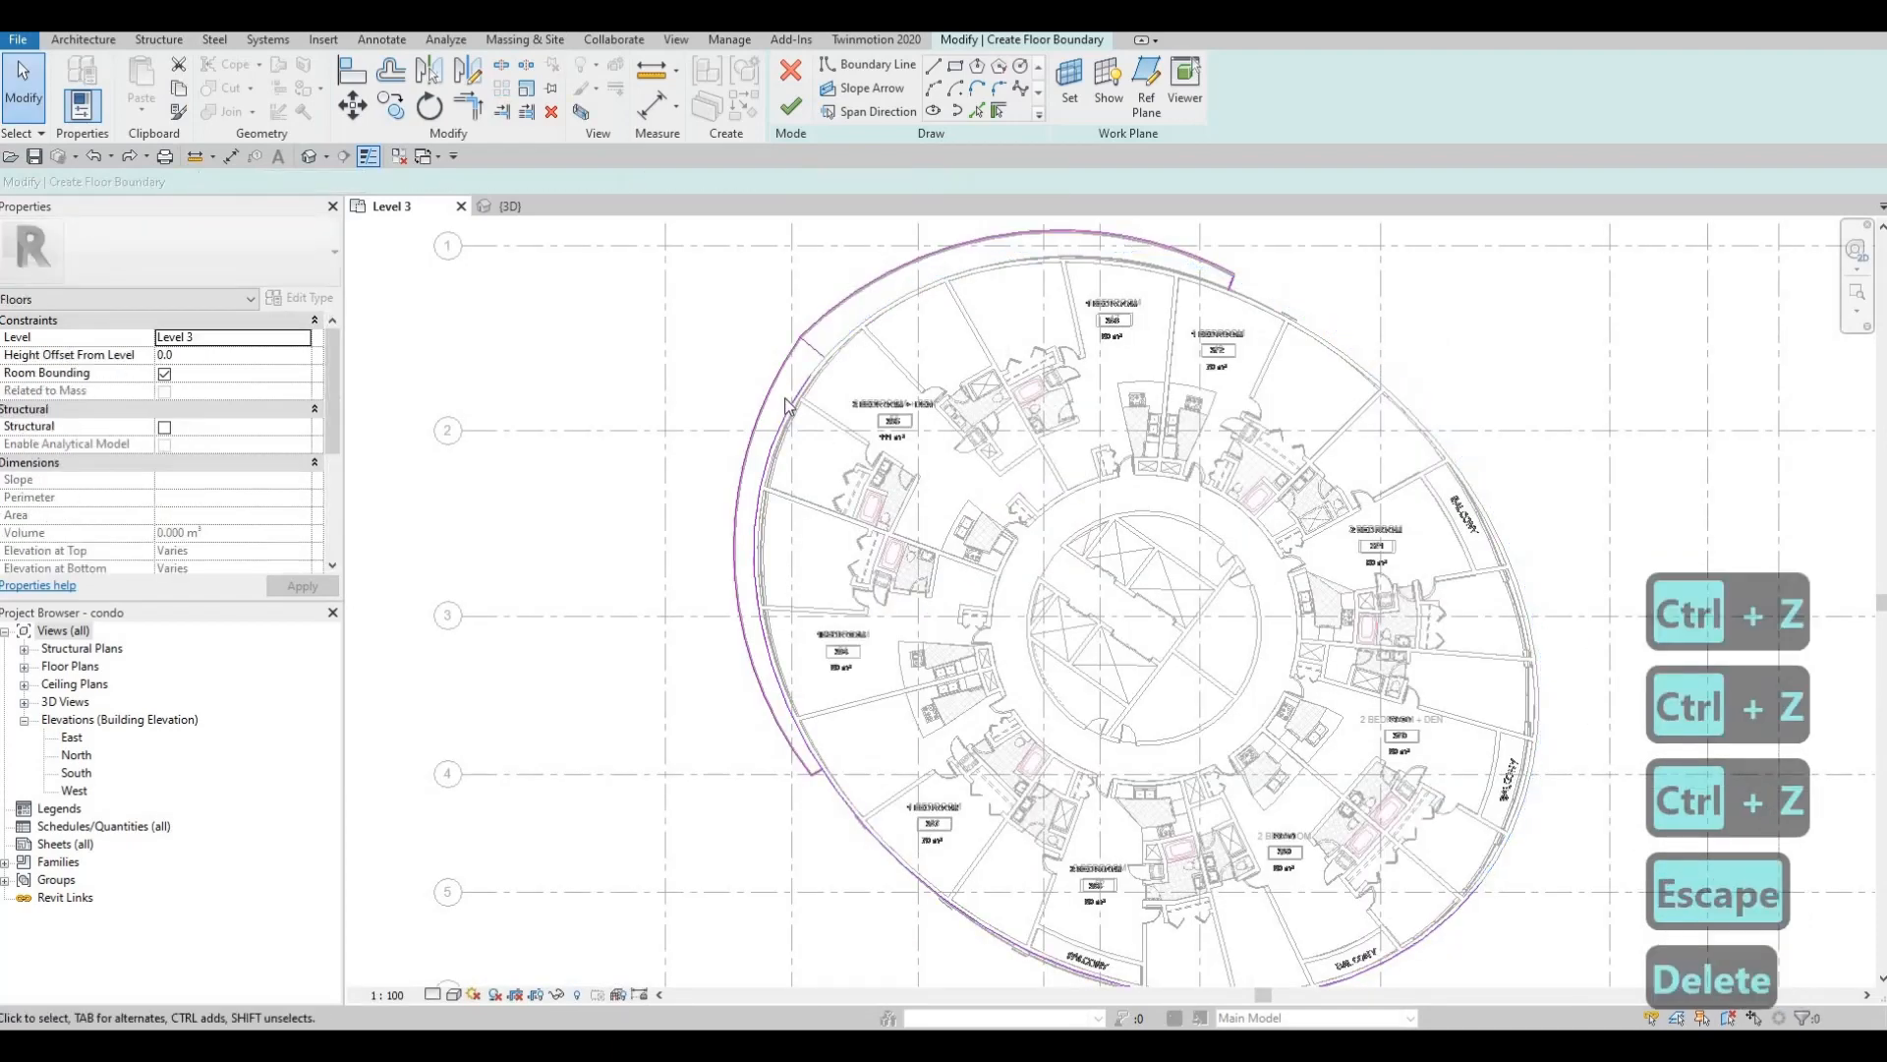
key("Delete")
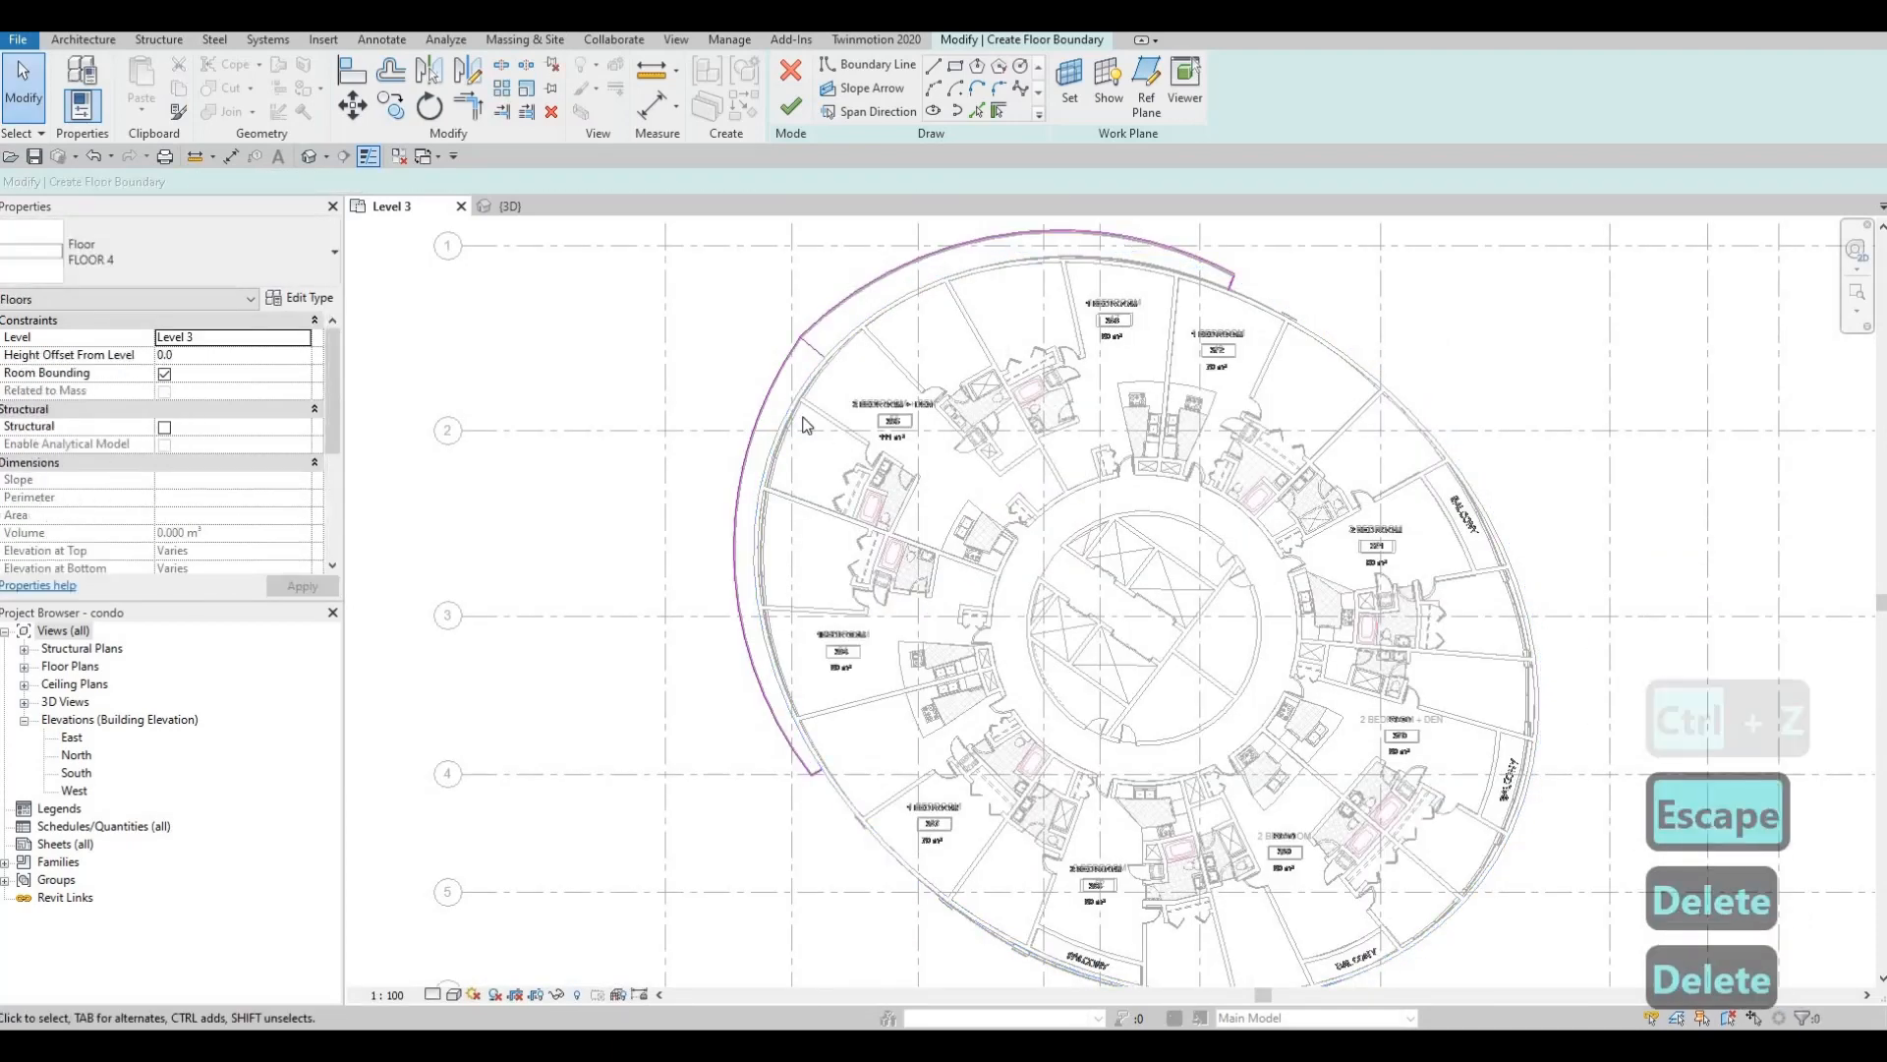
- Start a spline boundary at the balcony's inner end near unit 372 and place a control point on the wall curve between units 372 and 366
key("F1")
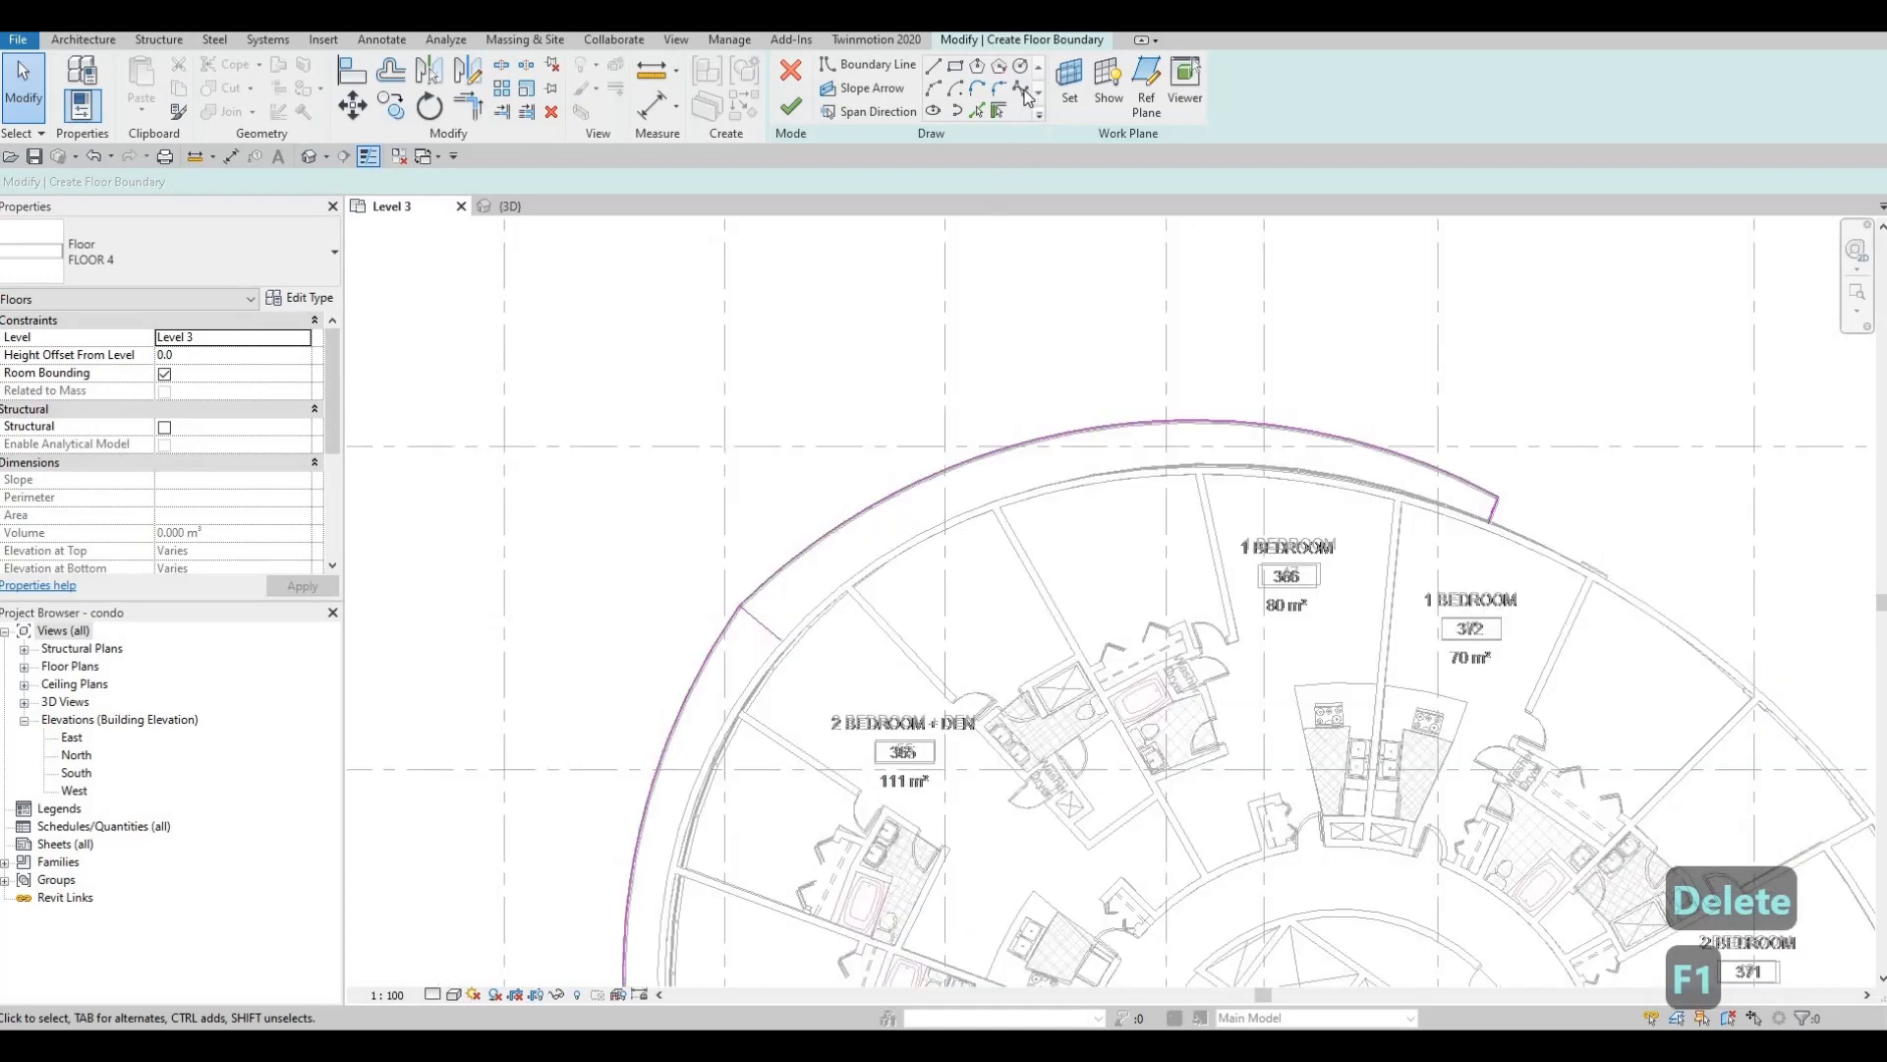
left_click(1282, 354)
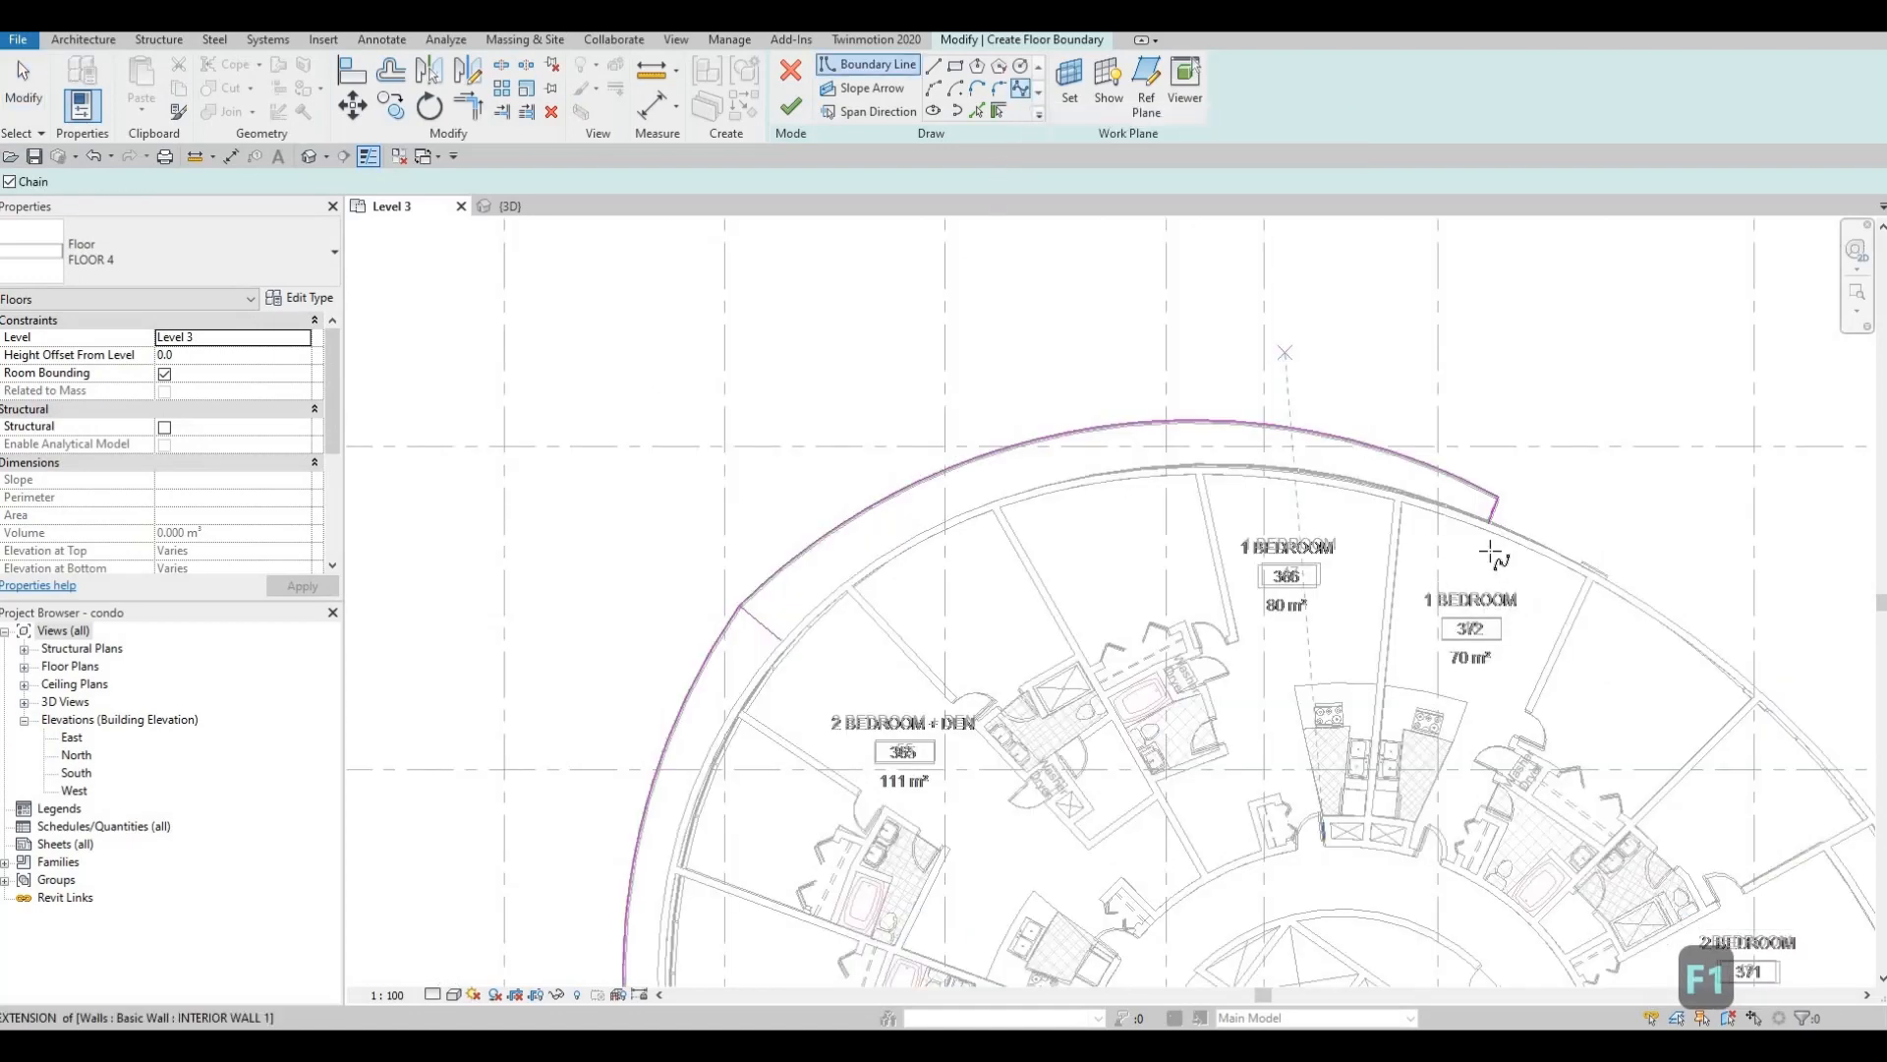
scroll(1494, 453, "up", 5)
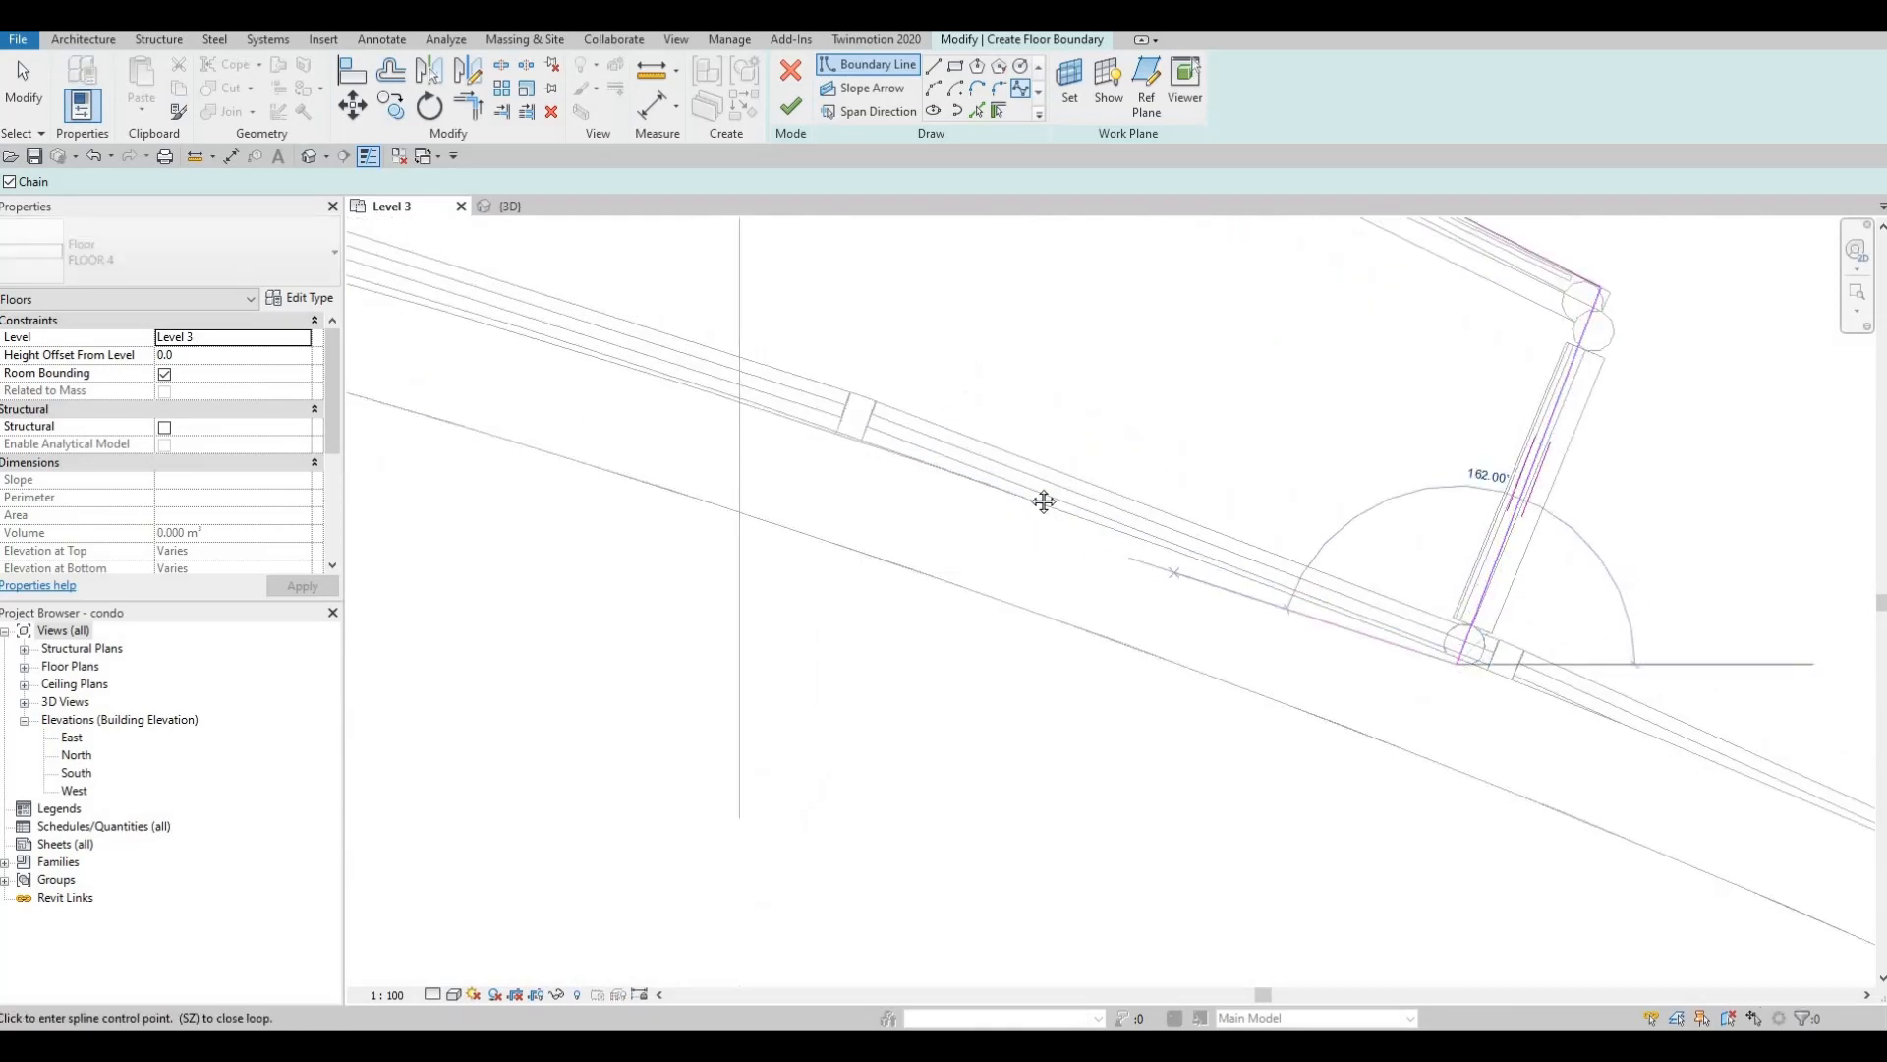
scroll(841, 435, "down", 3)
middle_click_drag(561, 329, 1246, 467)
scroll(1327, 526, "down", 1)
scroll(1211, 462, "up", 5)
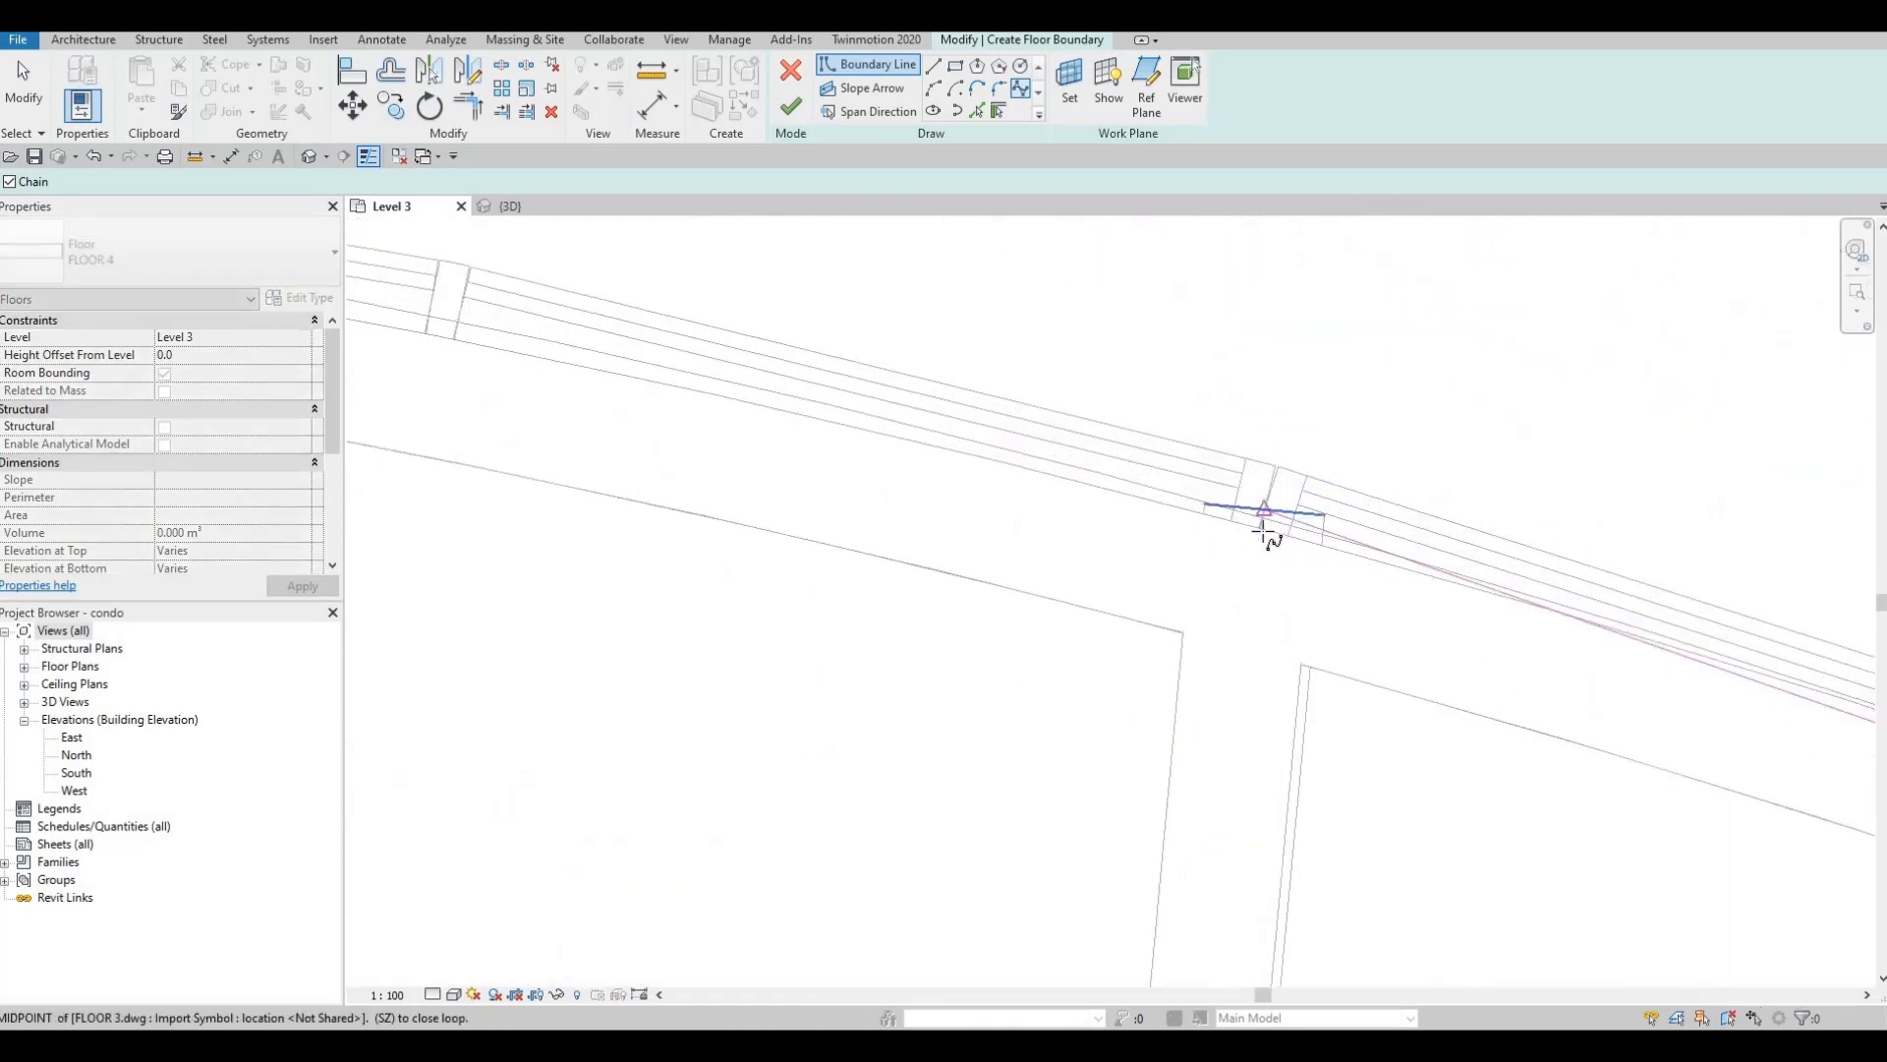
scroll(1262, 538, "down", 3)
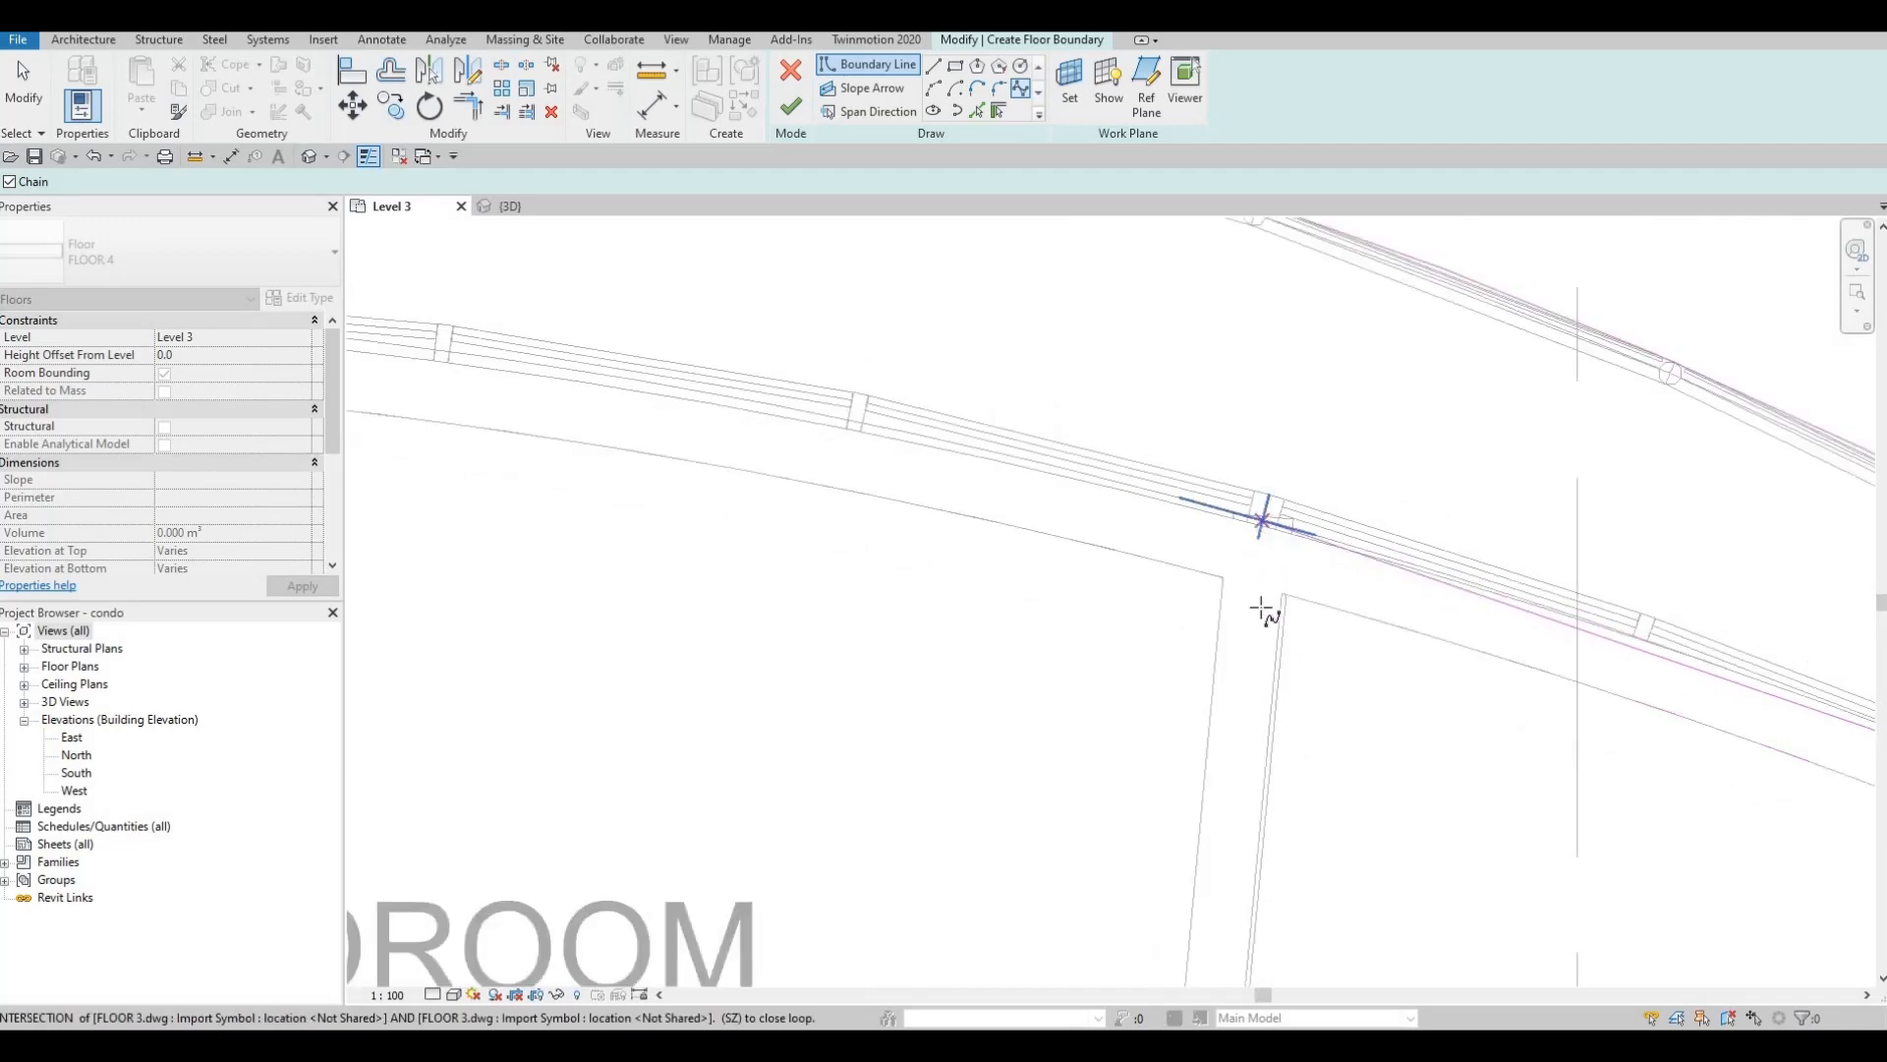
scroll(1262, 547, "up", 5)
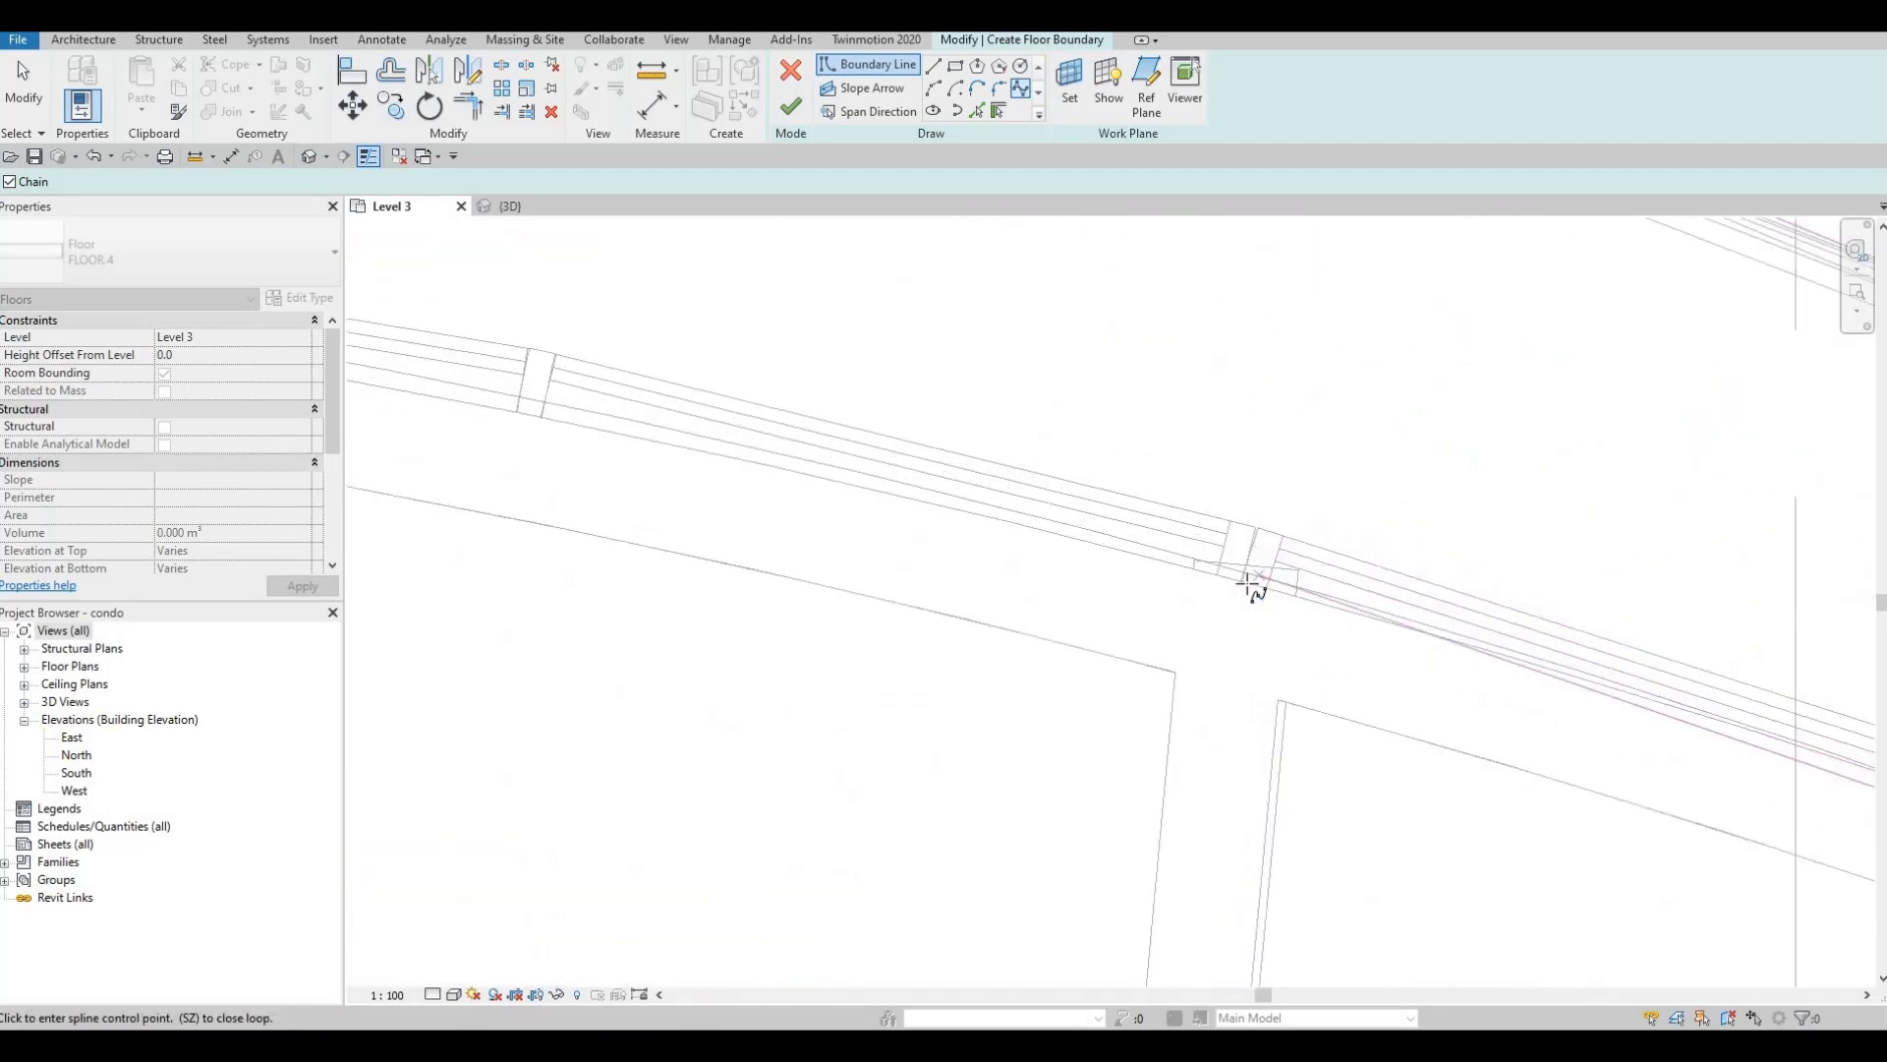
- Continue the spline along the wall curve with control points at the next three partition walls from unit 366 toward unit 365
scroll(1146, 423, "down", 5)
middle_click_drag(562, 344, 1058, 433)
scroll(1038, 425, "up", 3)
scroll(1012, 472, "up", 3)
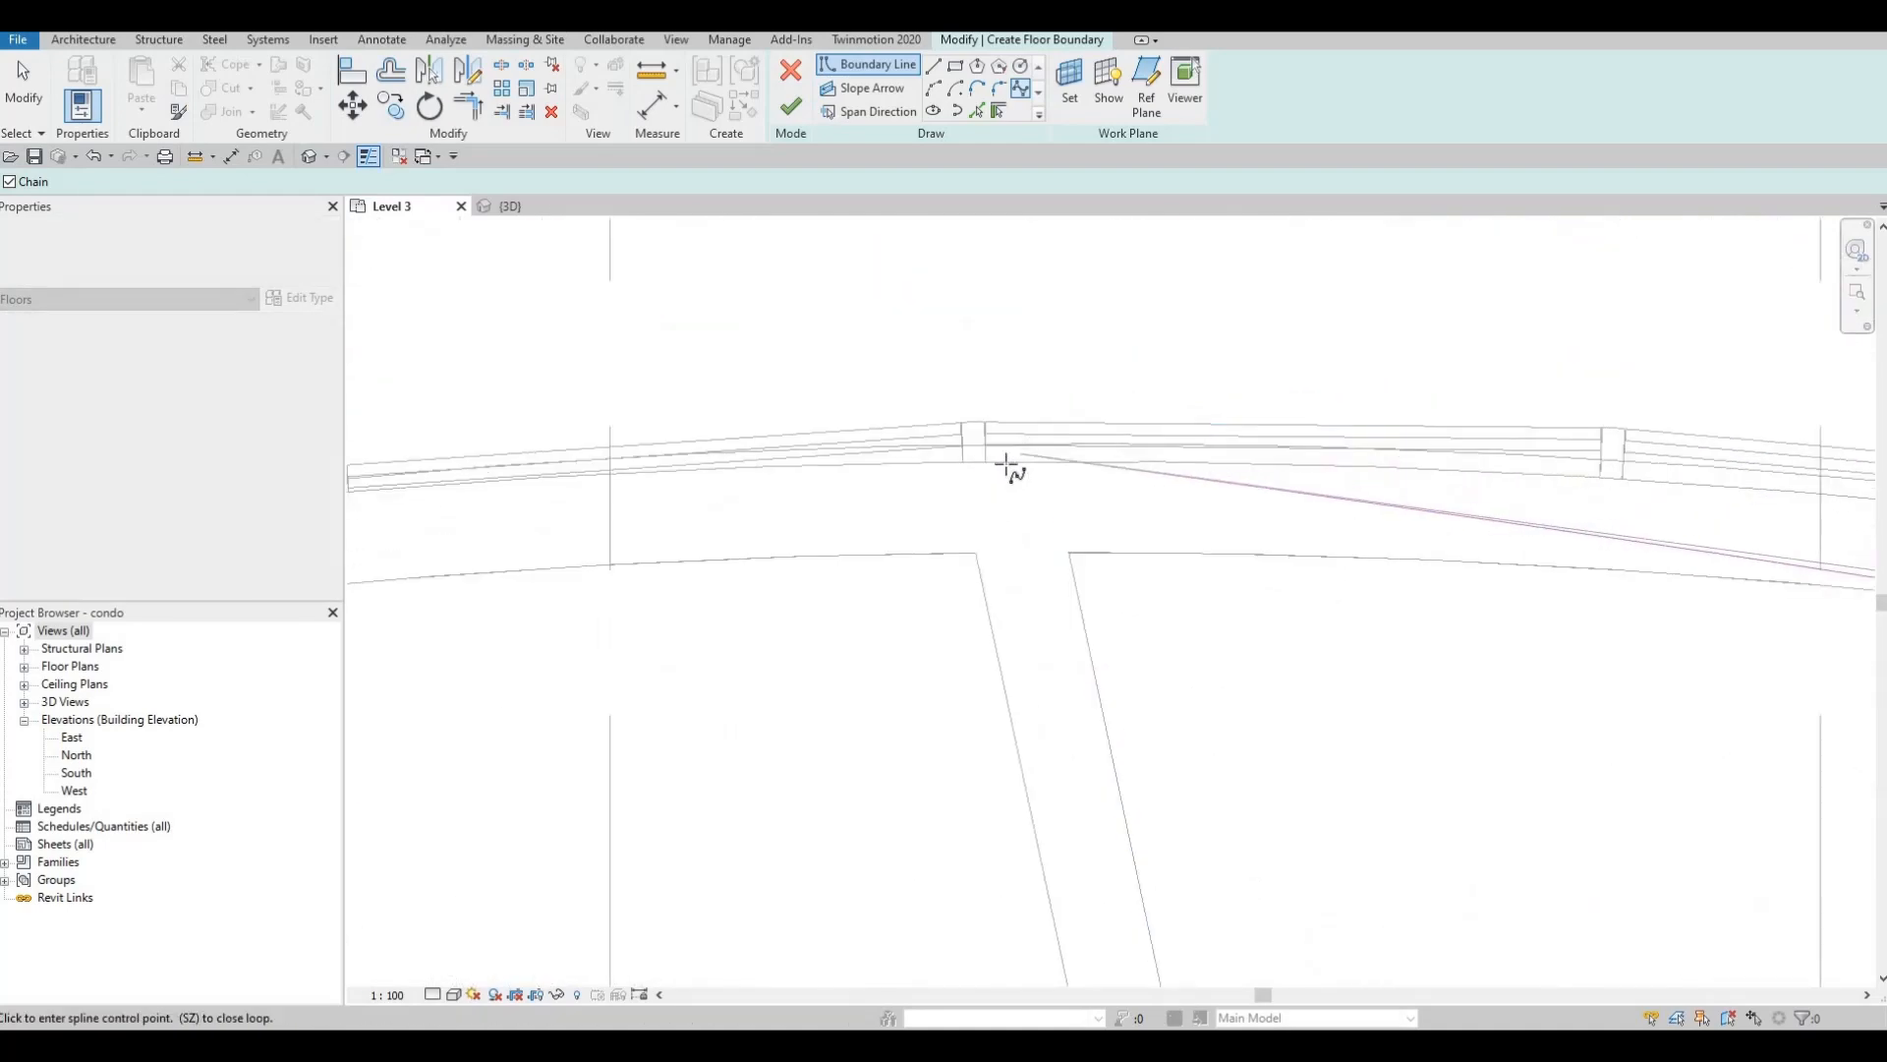
middle_click_drag(1268, 382, 1097, 338)
scroll(1097, 344, "down", 4)
middle_click_drag(814, 371, 1474, 387)
middle_click_drag(880, 457, 1071, 413)
scroll(892, 470, "up", 2)
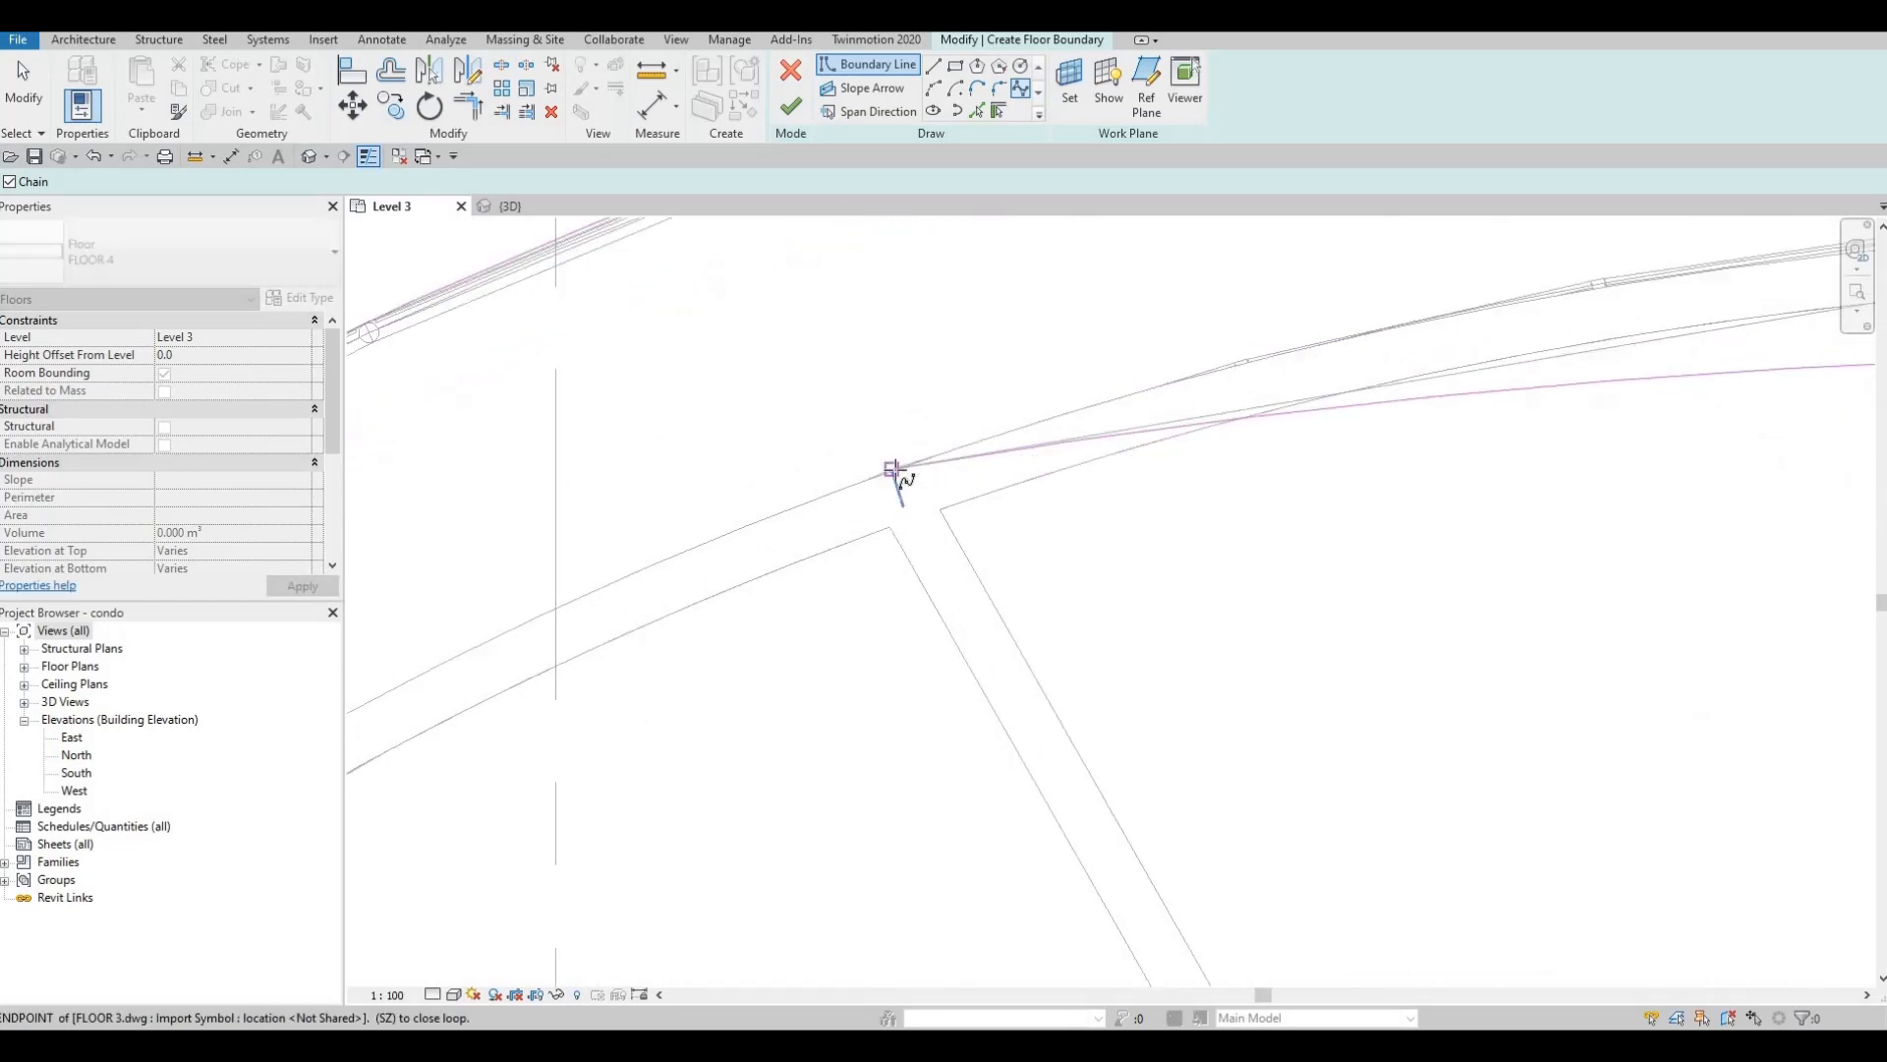
scroll(1028, 355, "down", 3)
middle_click_drag(556, 607, 914, 455)
scroll(907, 476, "up", 3)
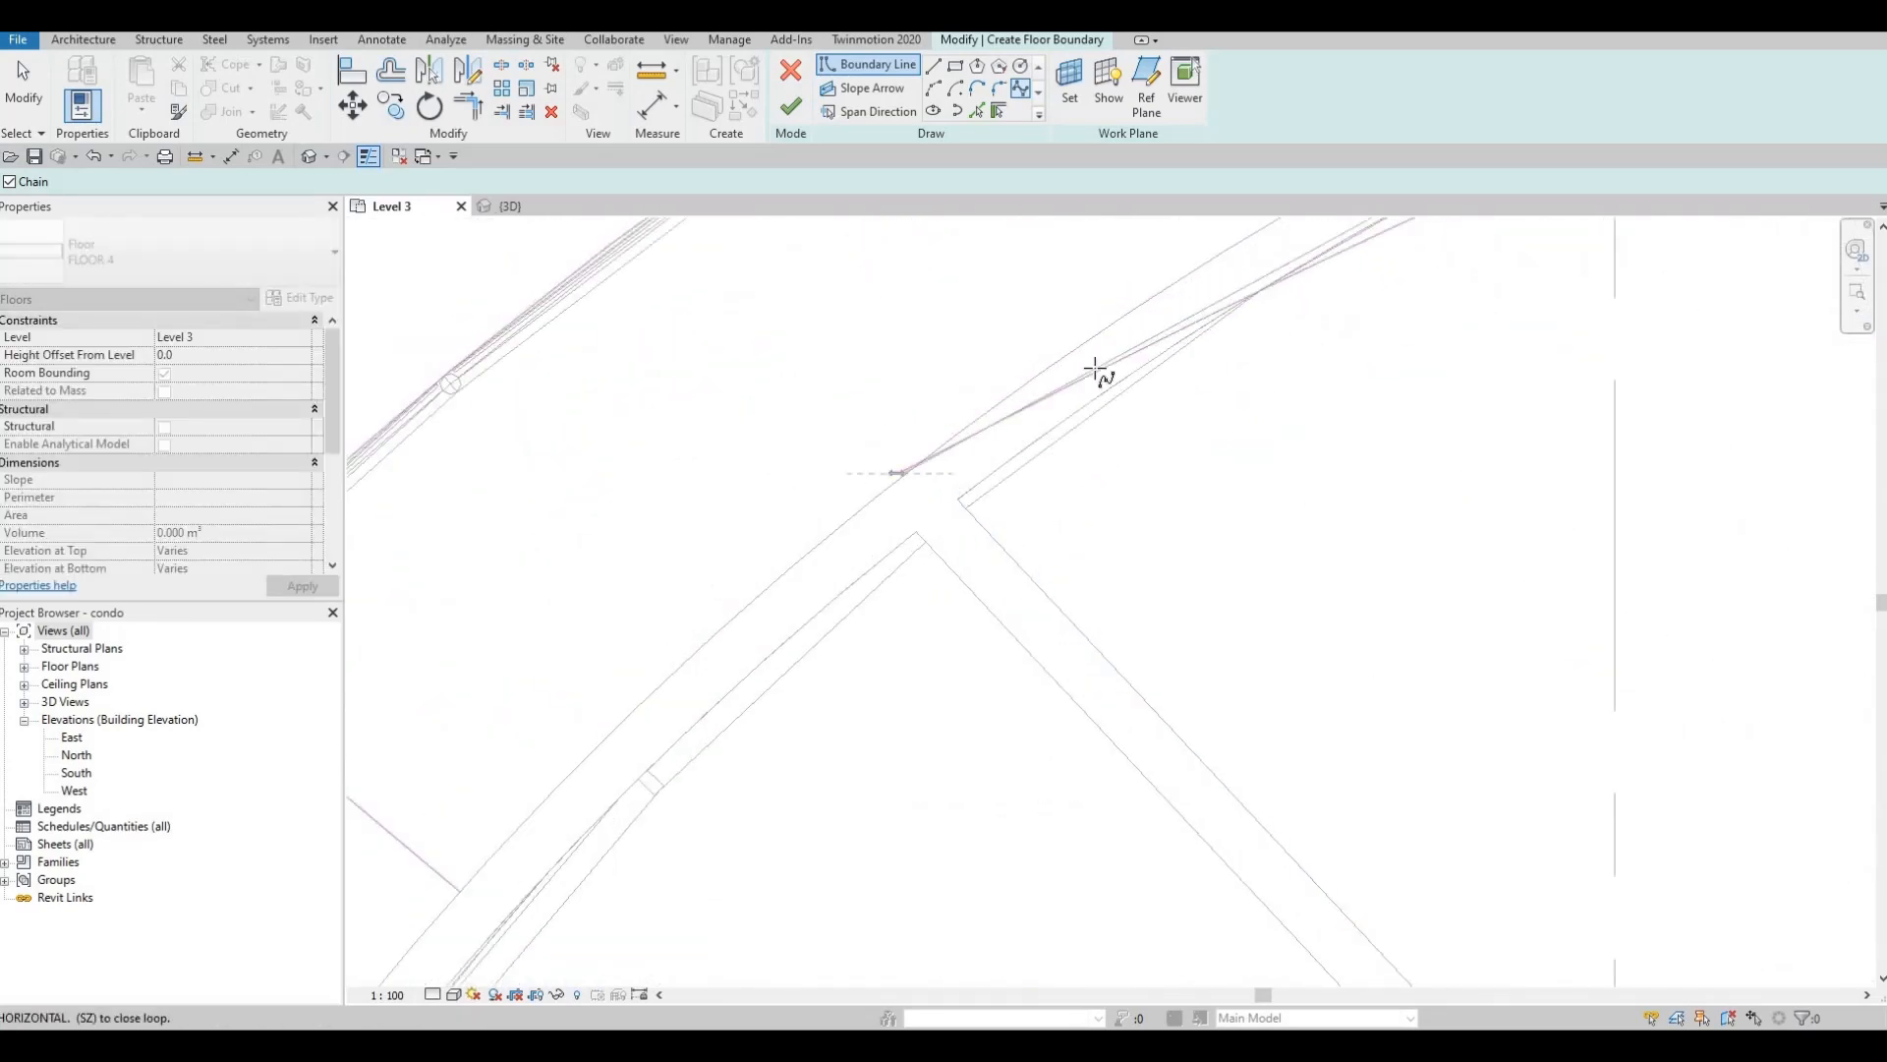
- Extend the spline past the kink line with control points on the wall curve at unit 365's outer partition and the partition toward unit 364
middle_click_drag(844, 362, 1223, 191)
scroll(1234, 257, "down", 3)
middle_click_drag(1013, 496, 1158, 295)
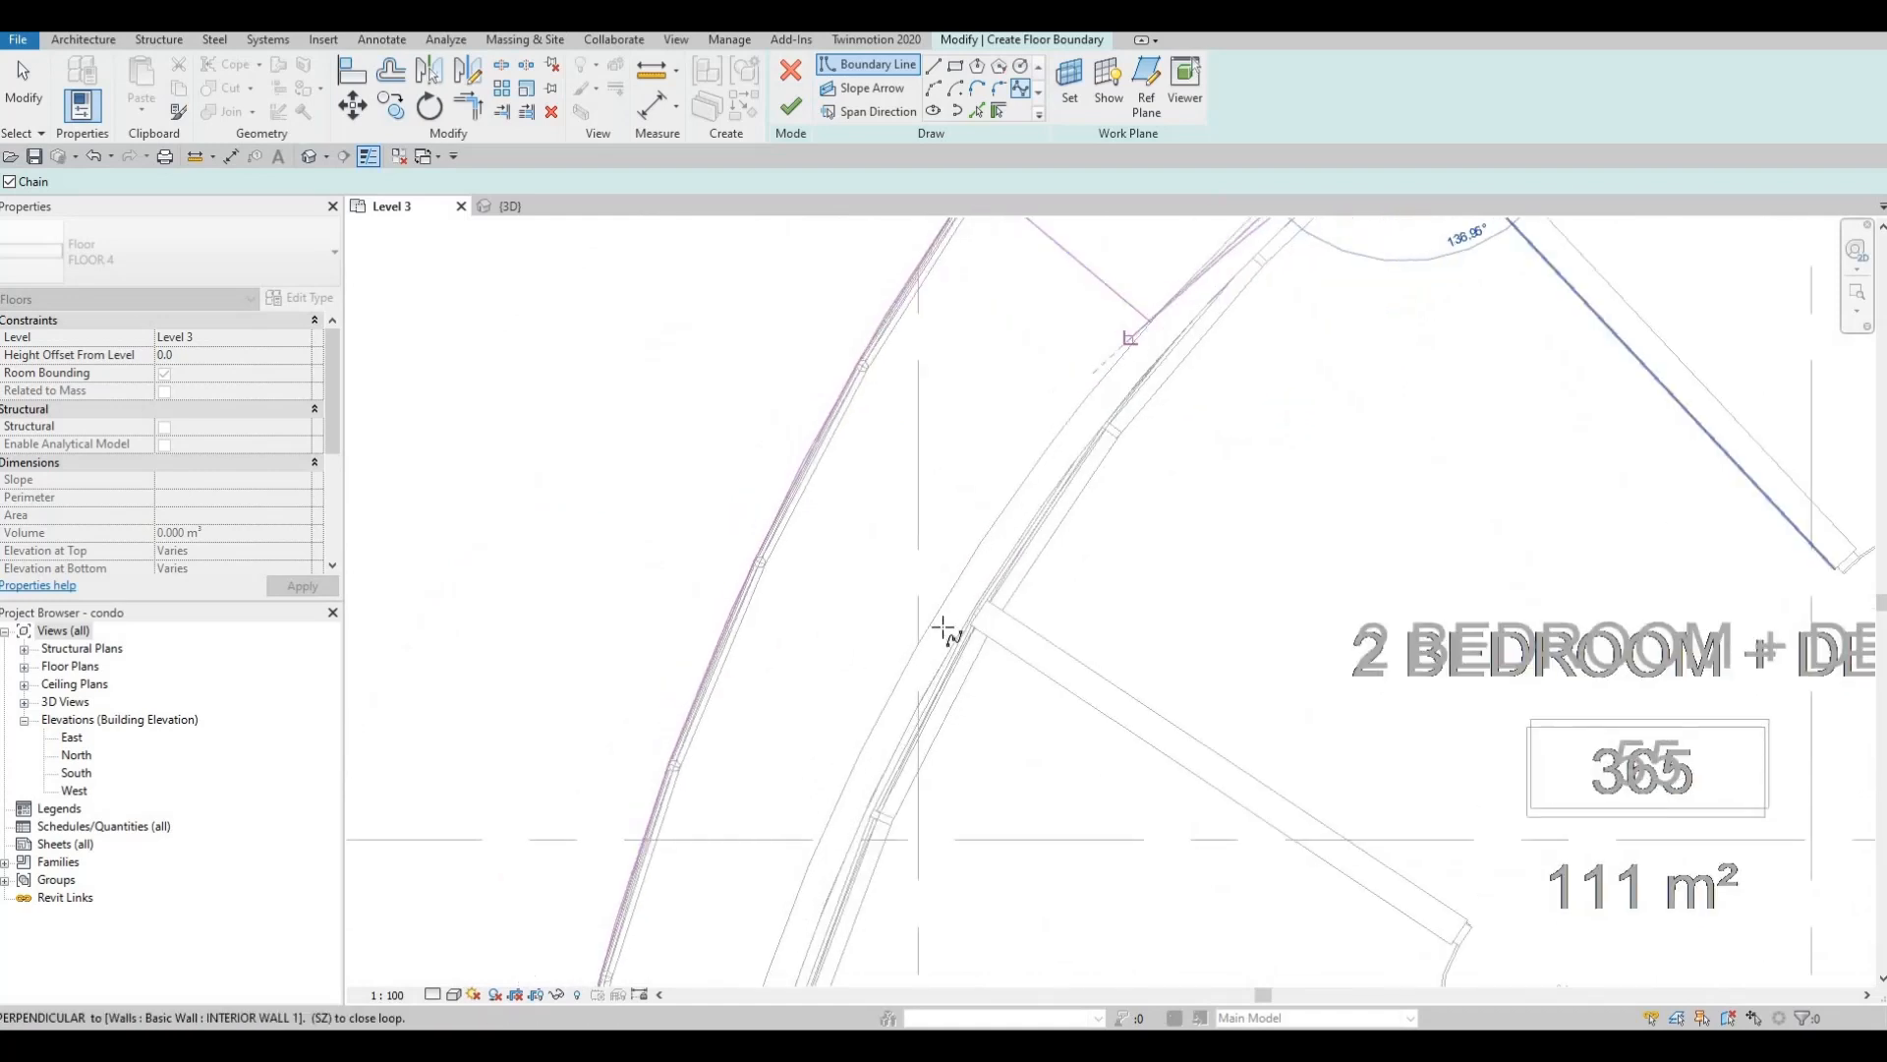
scroll(968, 597, "up", 2)
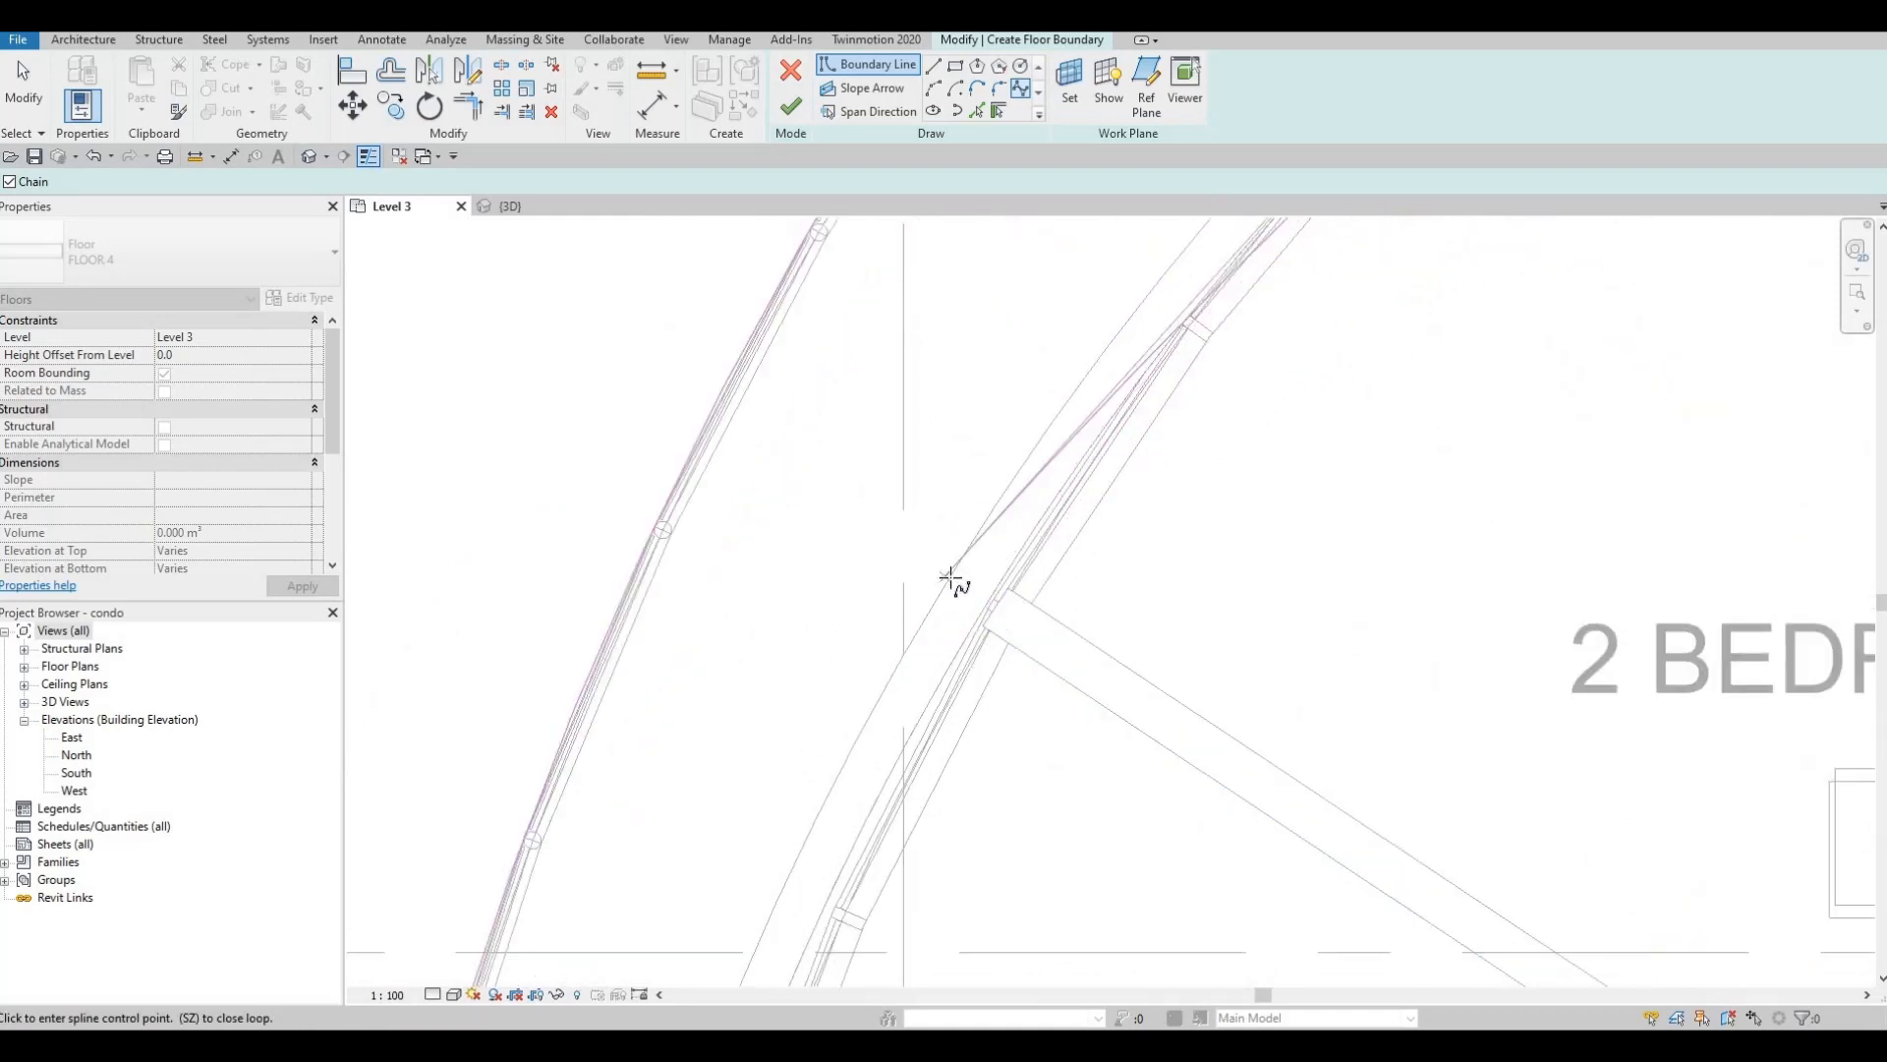
scroll(952, 580, "up", 3)
left_click(984, 525)
scroll(991, 516, "down", 4)
middle_click_drag(904, 723, 1006, 439)
scroll(1007, 439, "down", 1)
middle_click_drag(952, 527, 997, 353)
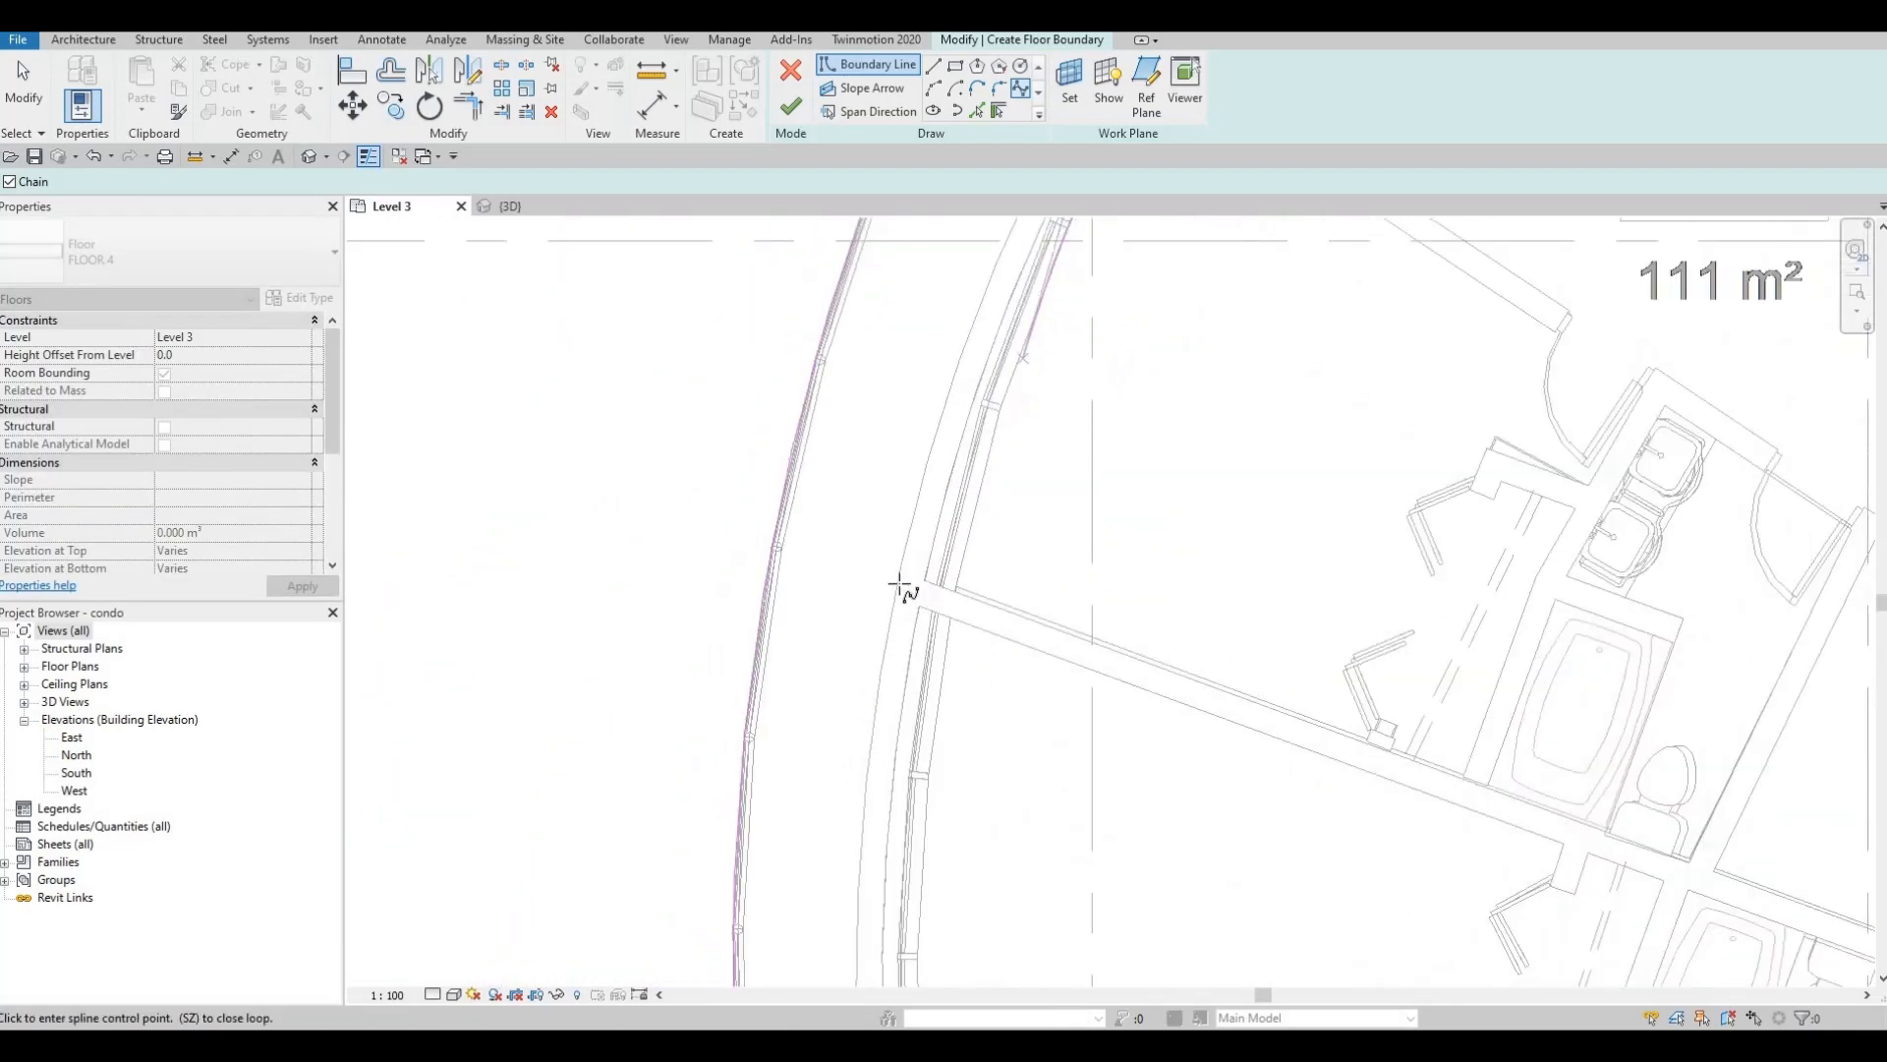
scroll(897, 586, "up", 3)
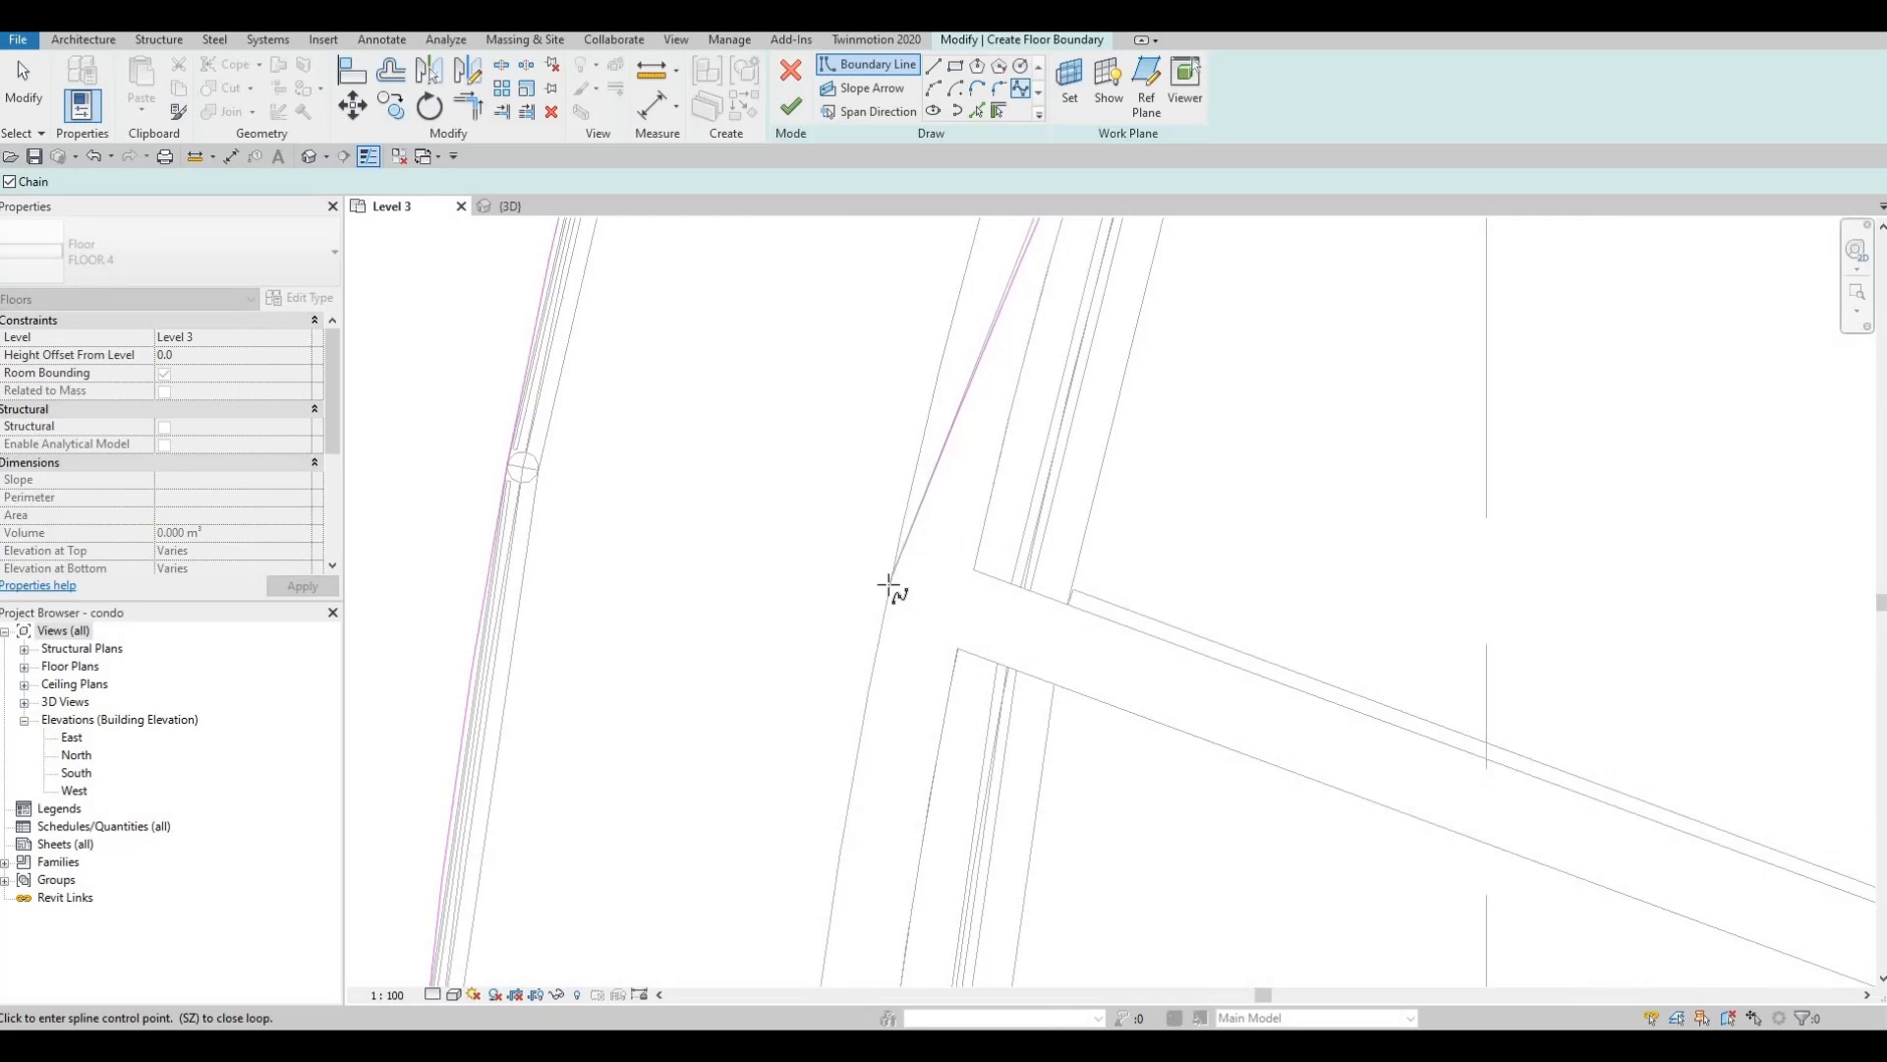
- Carry the spline around unit 364 with control points on the wall curve at the partitions above and below the unit
scroll(906, 460, "down", 2)
scroll(974, 586, "down", 2)
middle_click_drag(900, 766, 974, 472)
middle_click_drag(1002, 809, 1026, 572)
scroll(1010, 639, "up", 1)
scroll(1011, 641, "up", 2)
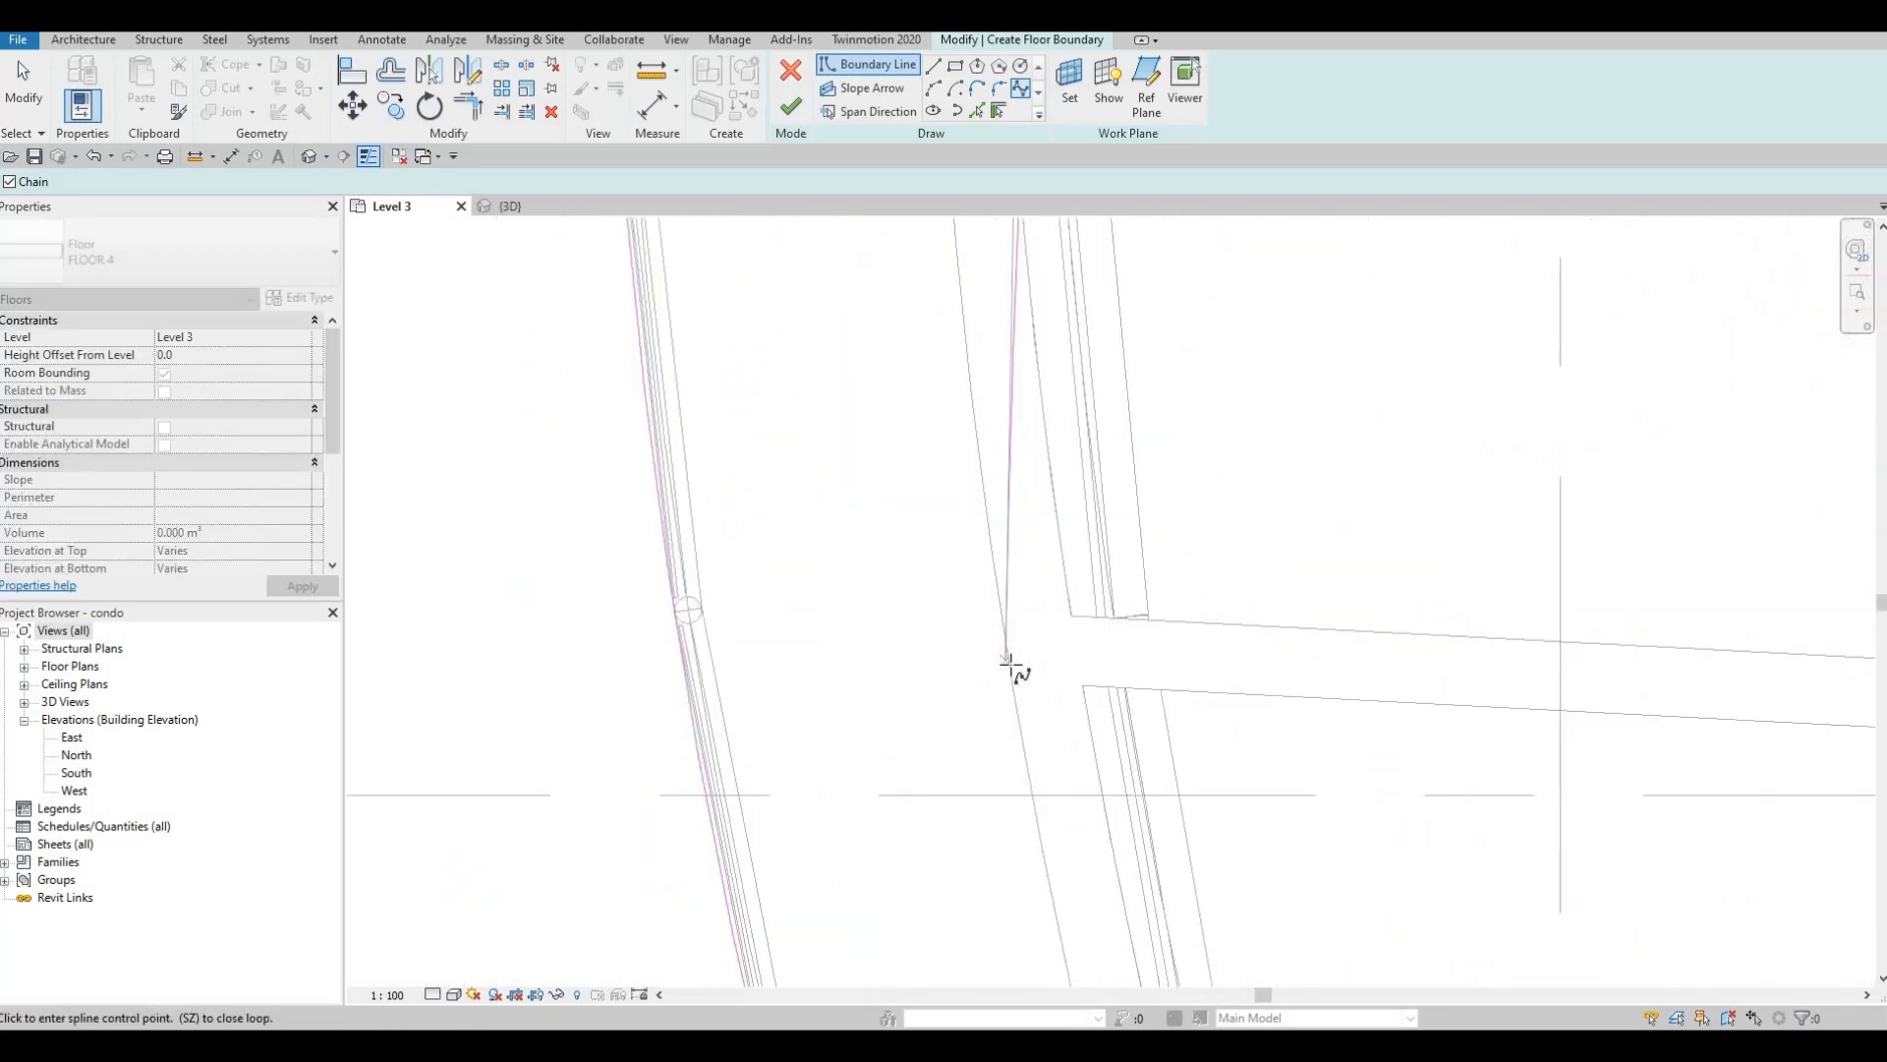
middle_click_drag(1089, 556, 1052, 221)
scroll(1022, 256, "down", 3)
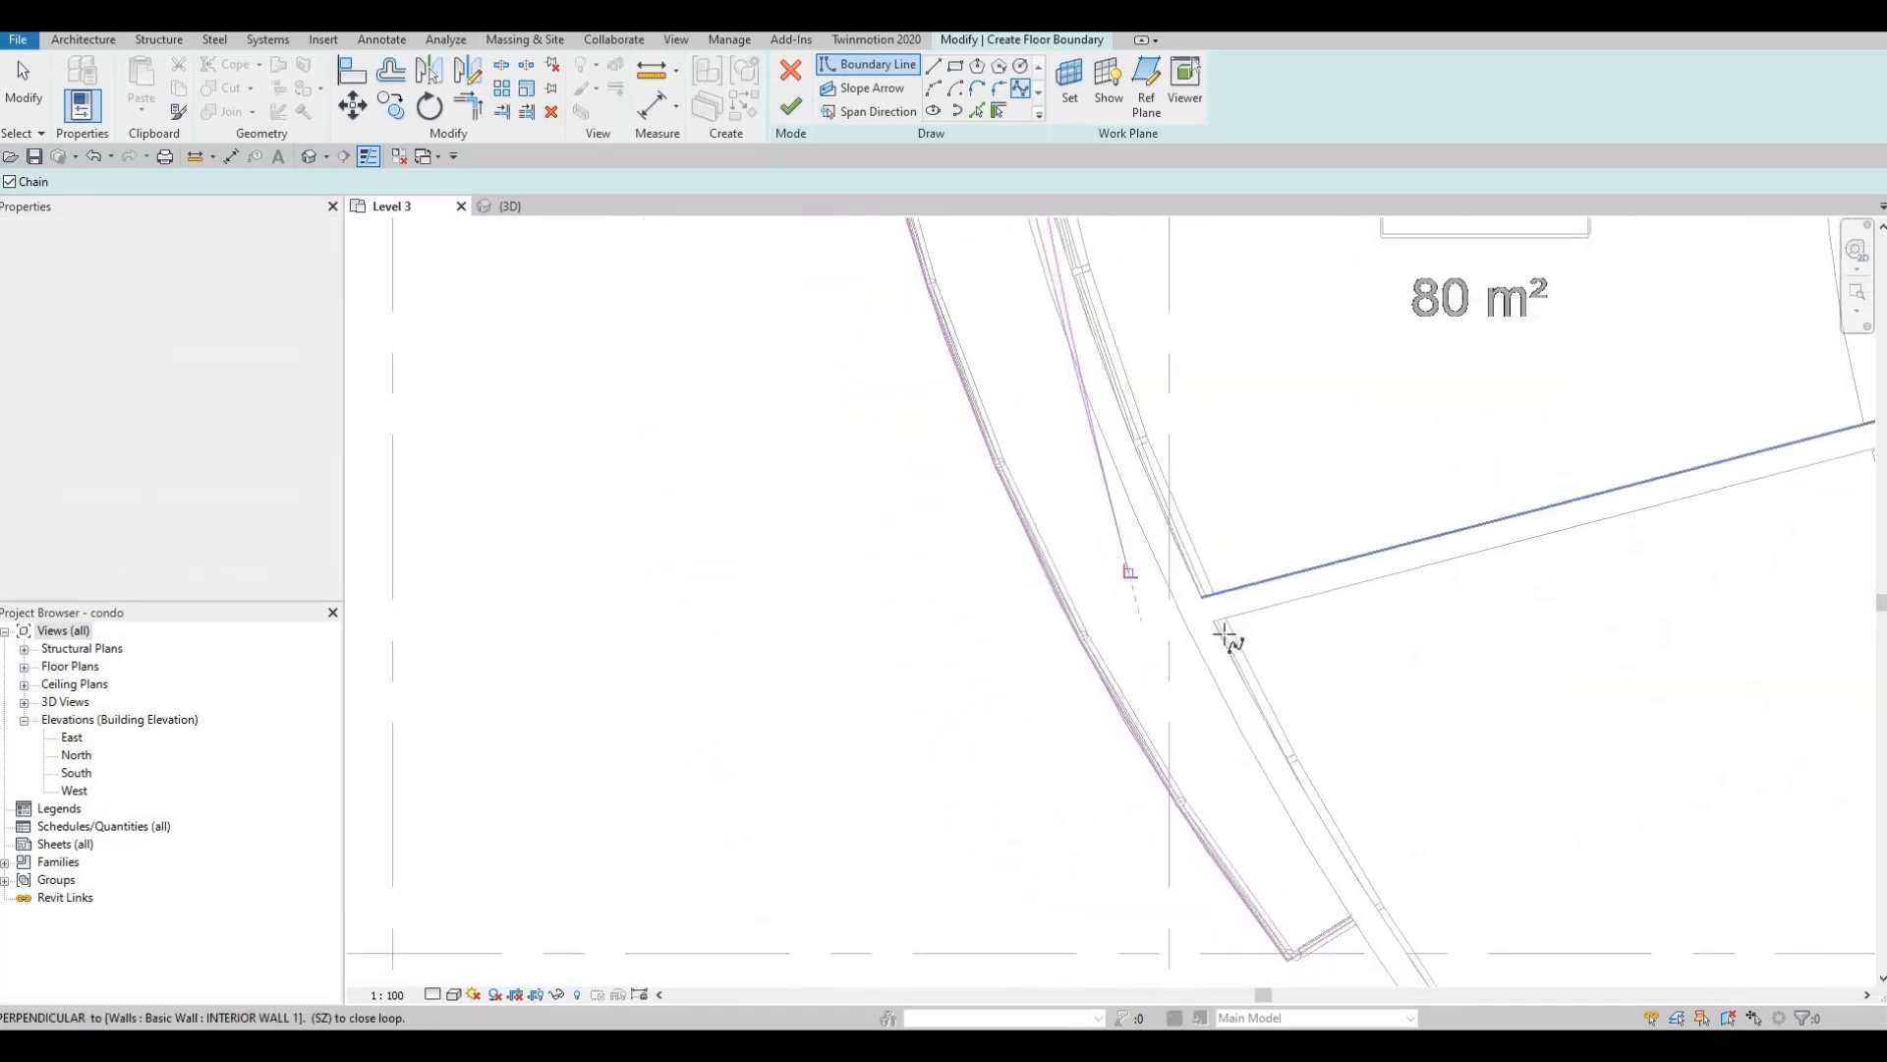
scroll(1219, 636, "up", 2)
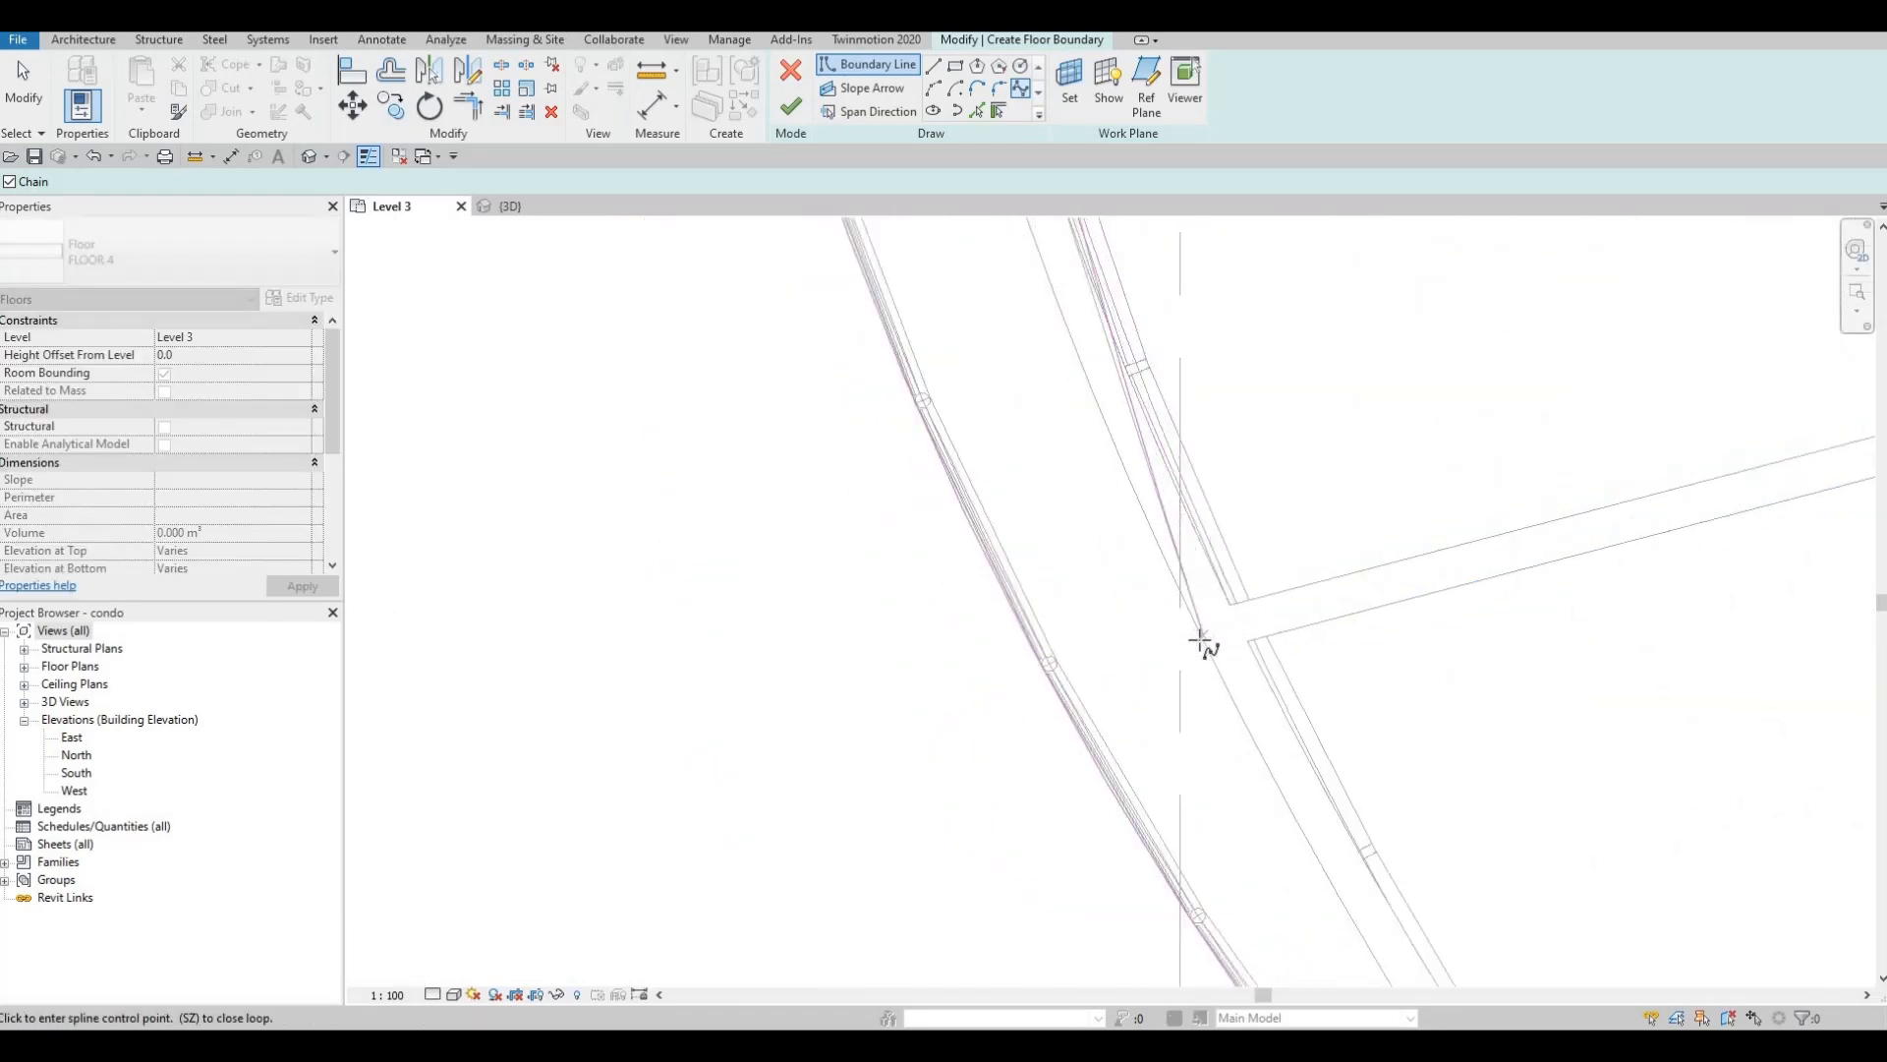
scroll(1202, 644, "up", 2)
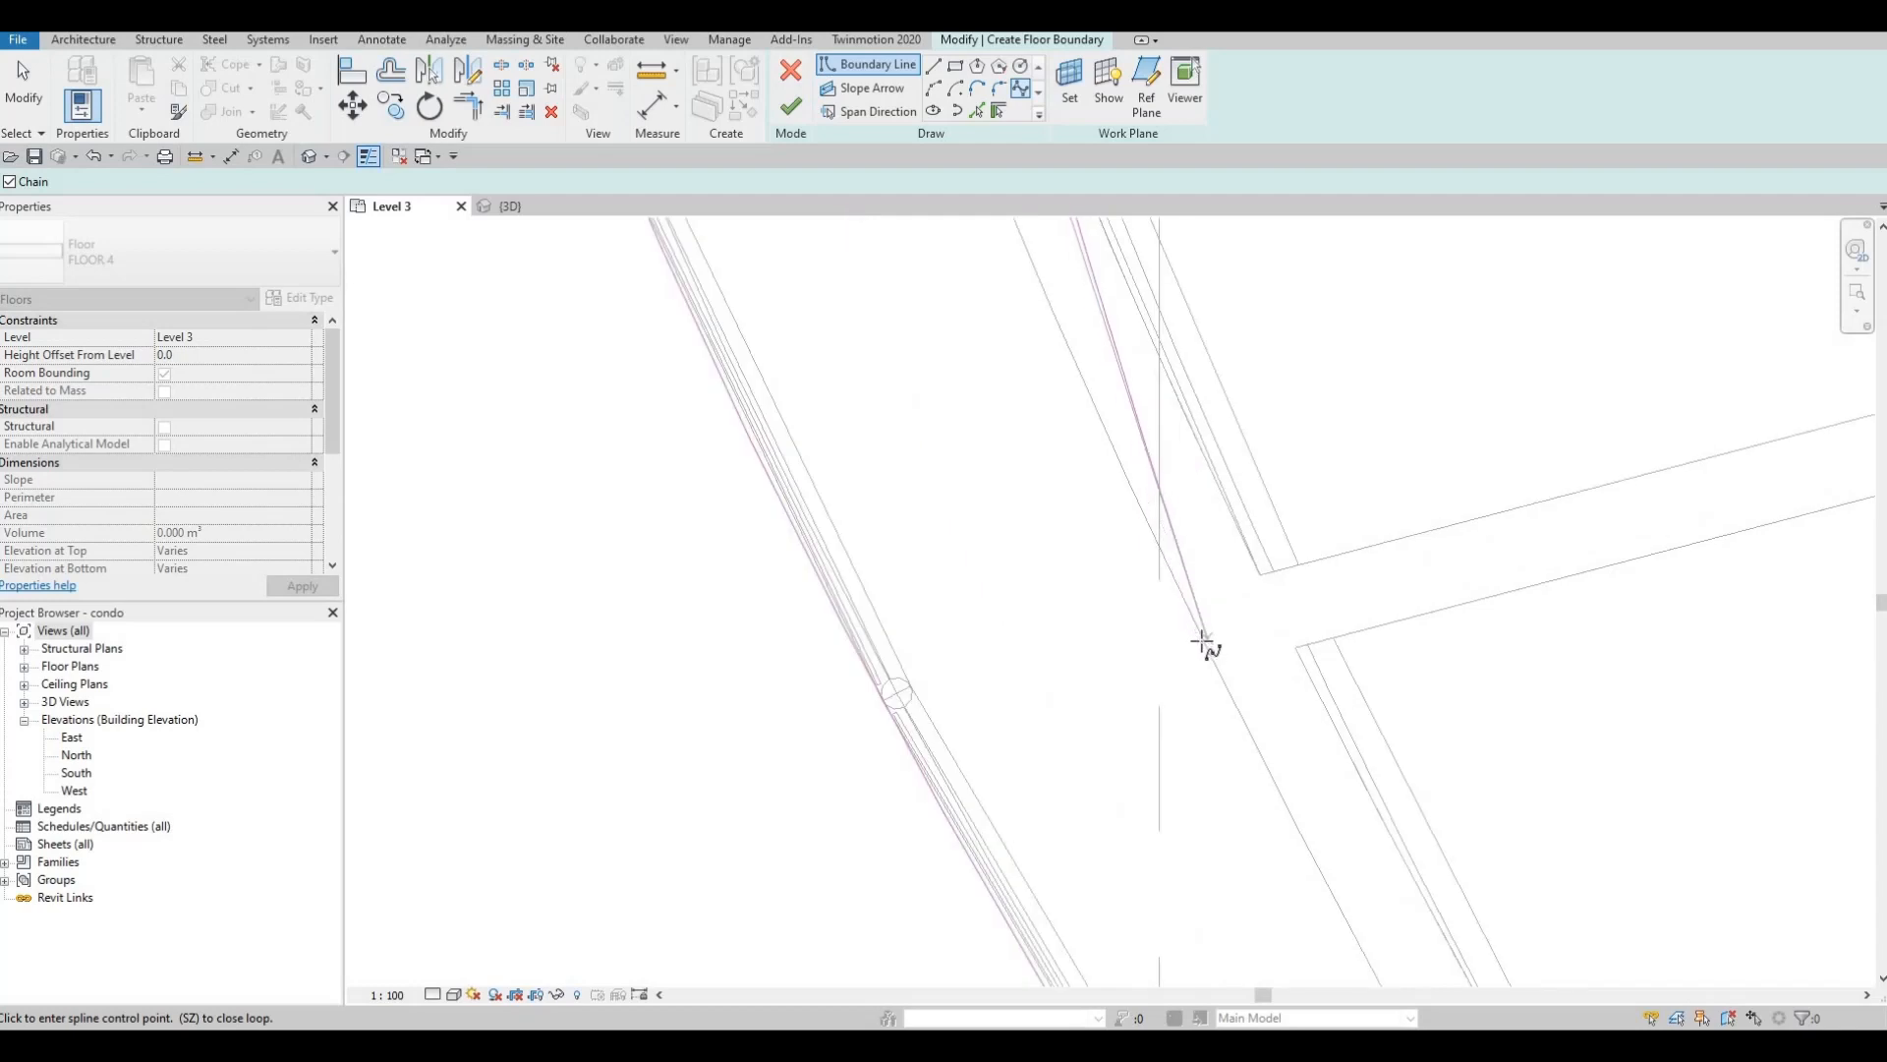
scroll(1204, 644, "up", 2)
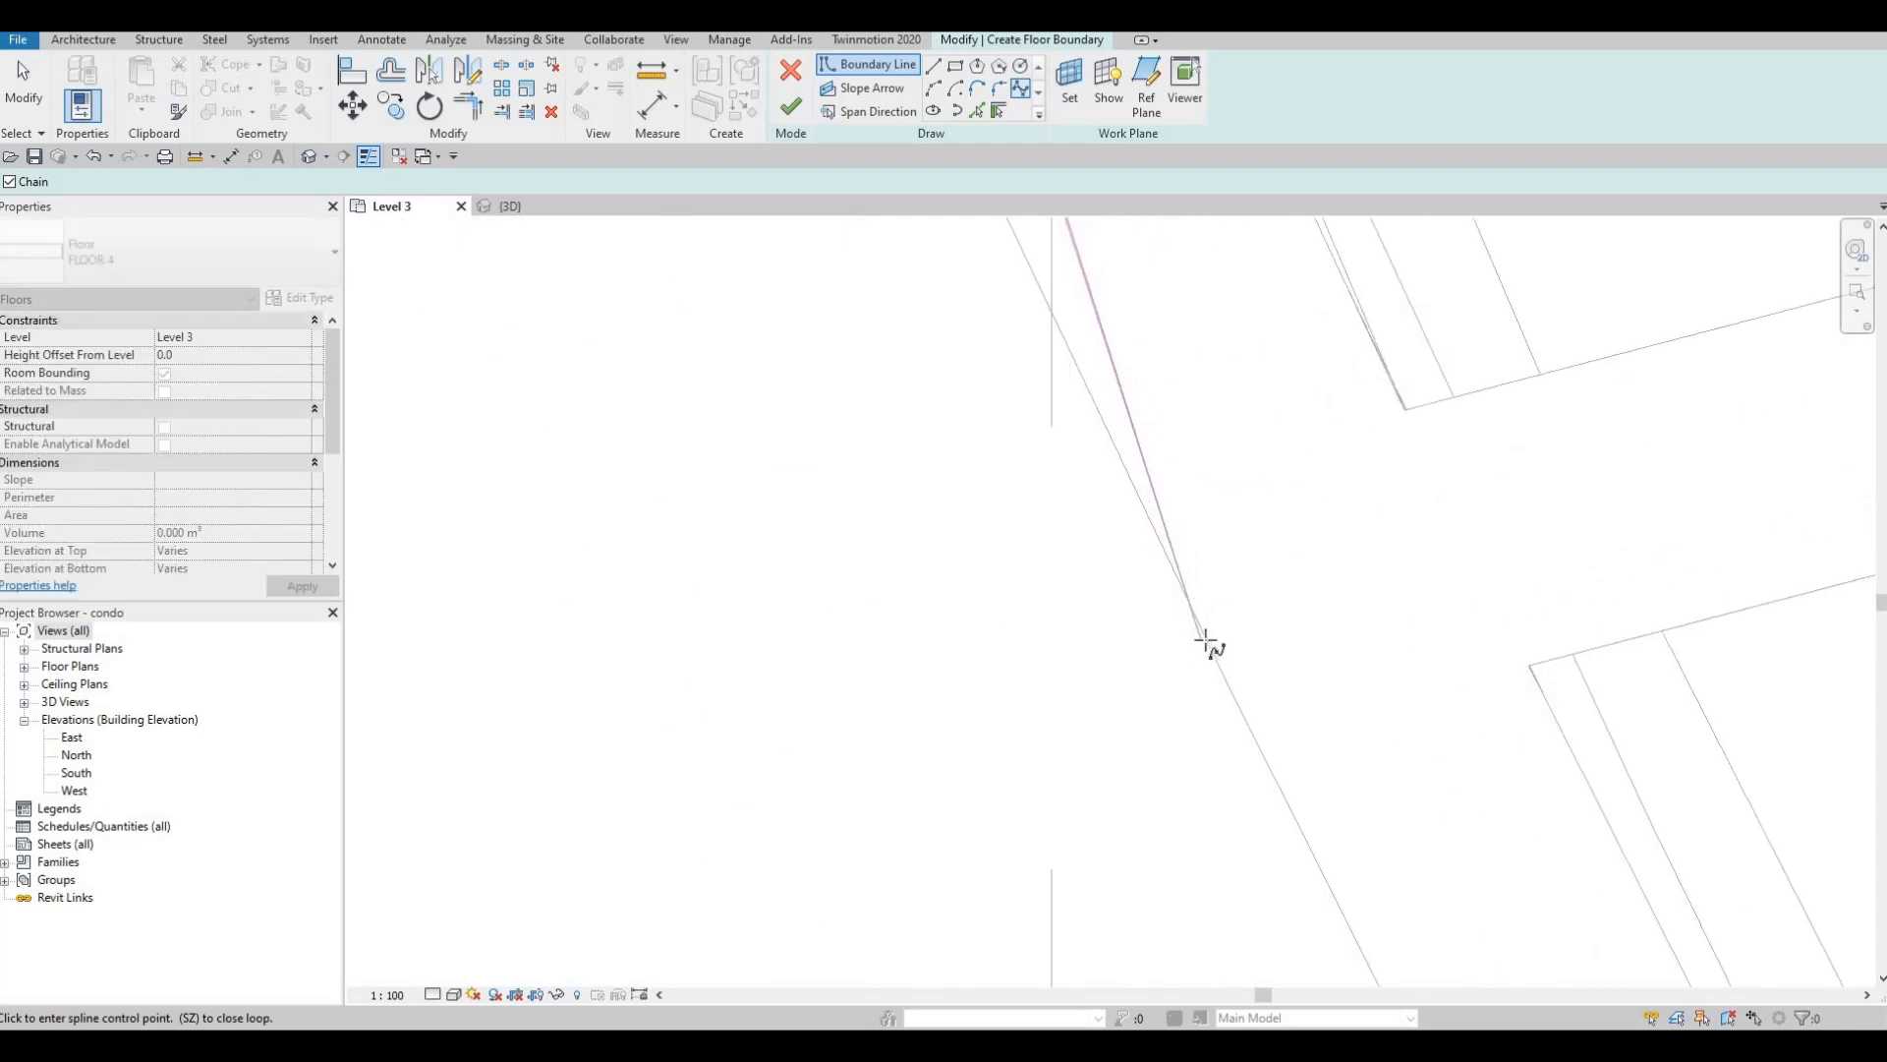
- End the spline at the inner endpoint of the balcony's closing line below unit 364 and dismiss the intersecting-lines error
scroll(1212, 545, "down", 3)
middle_click_drag(1475, 852, 1226, 173)
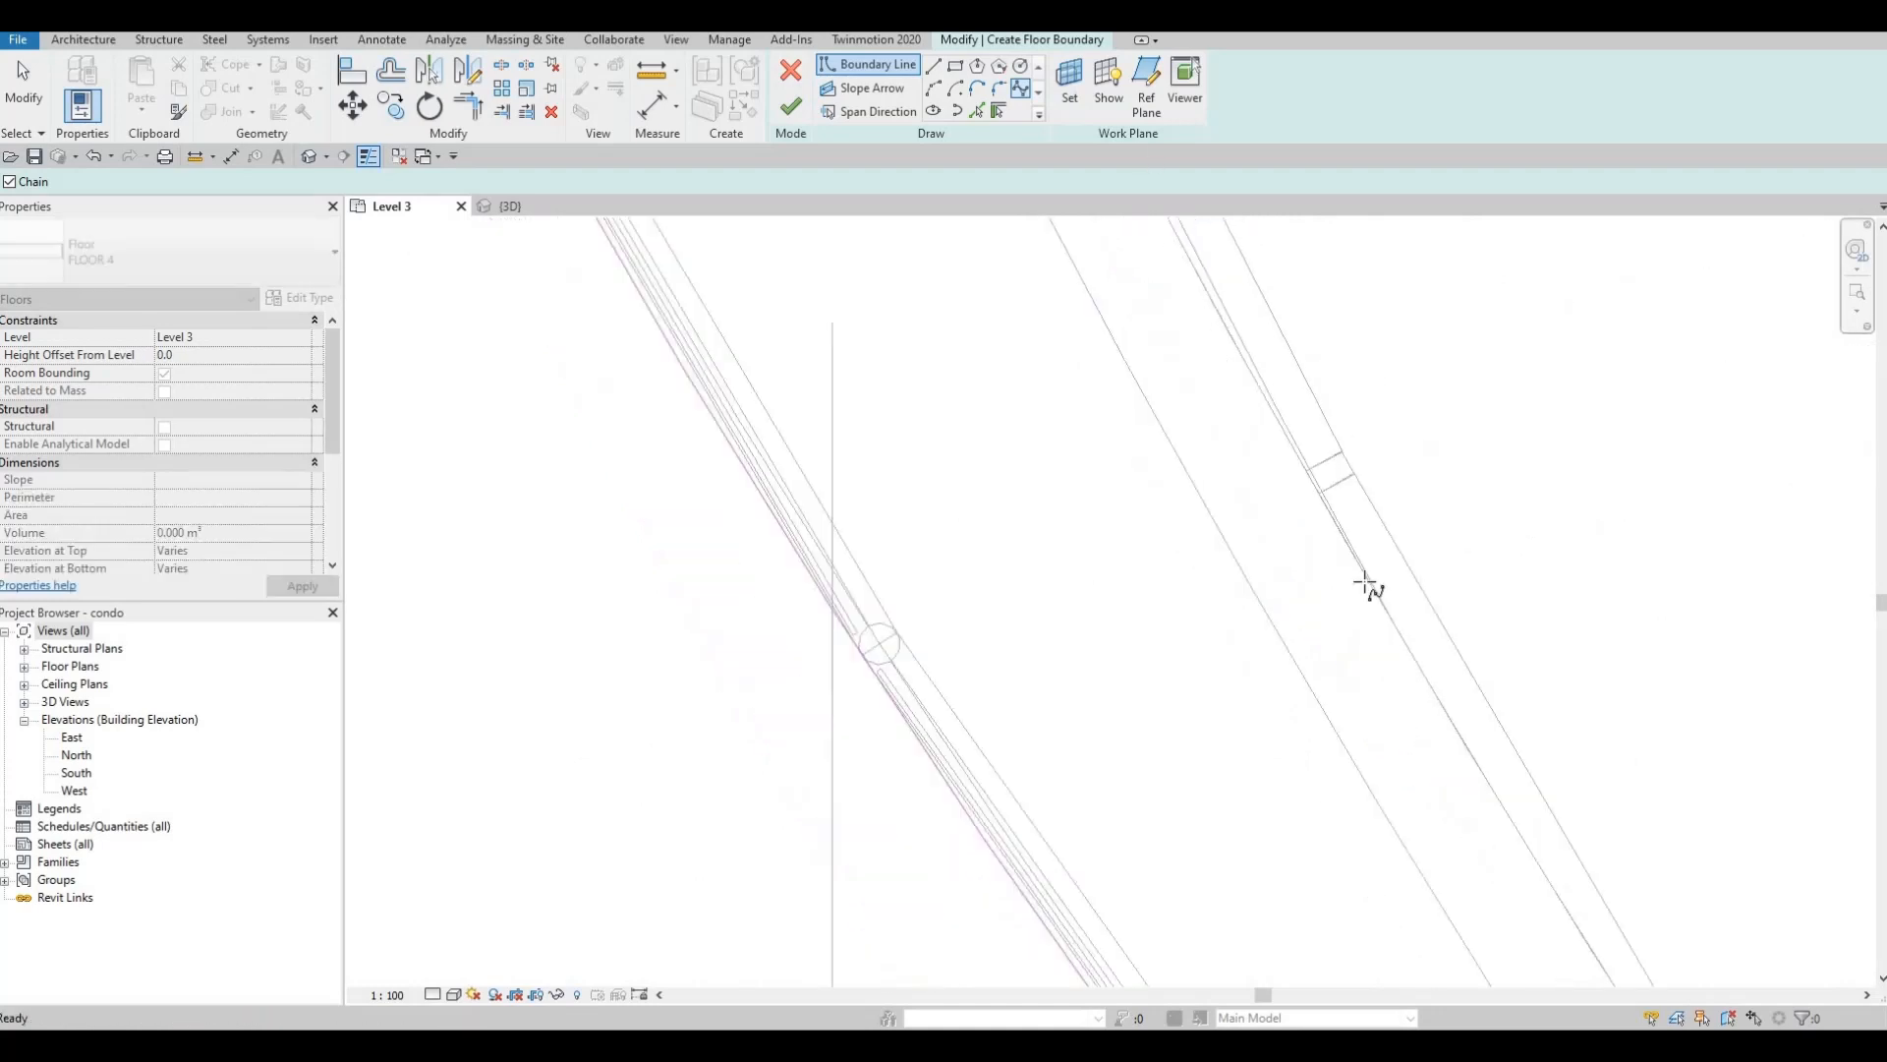
middle_click_drag(1370, 590, 1248, 219)
scroll(1448, 749, "up", 2)
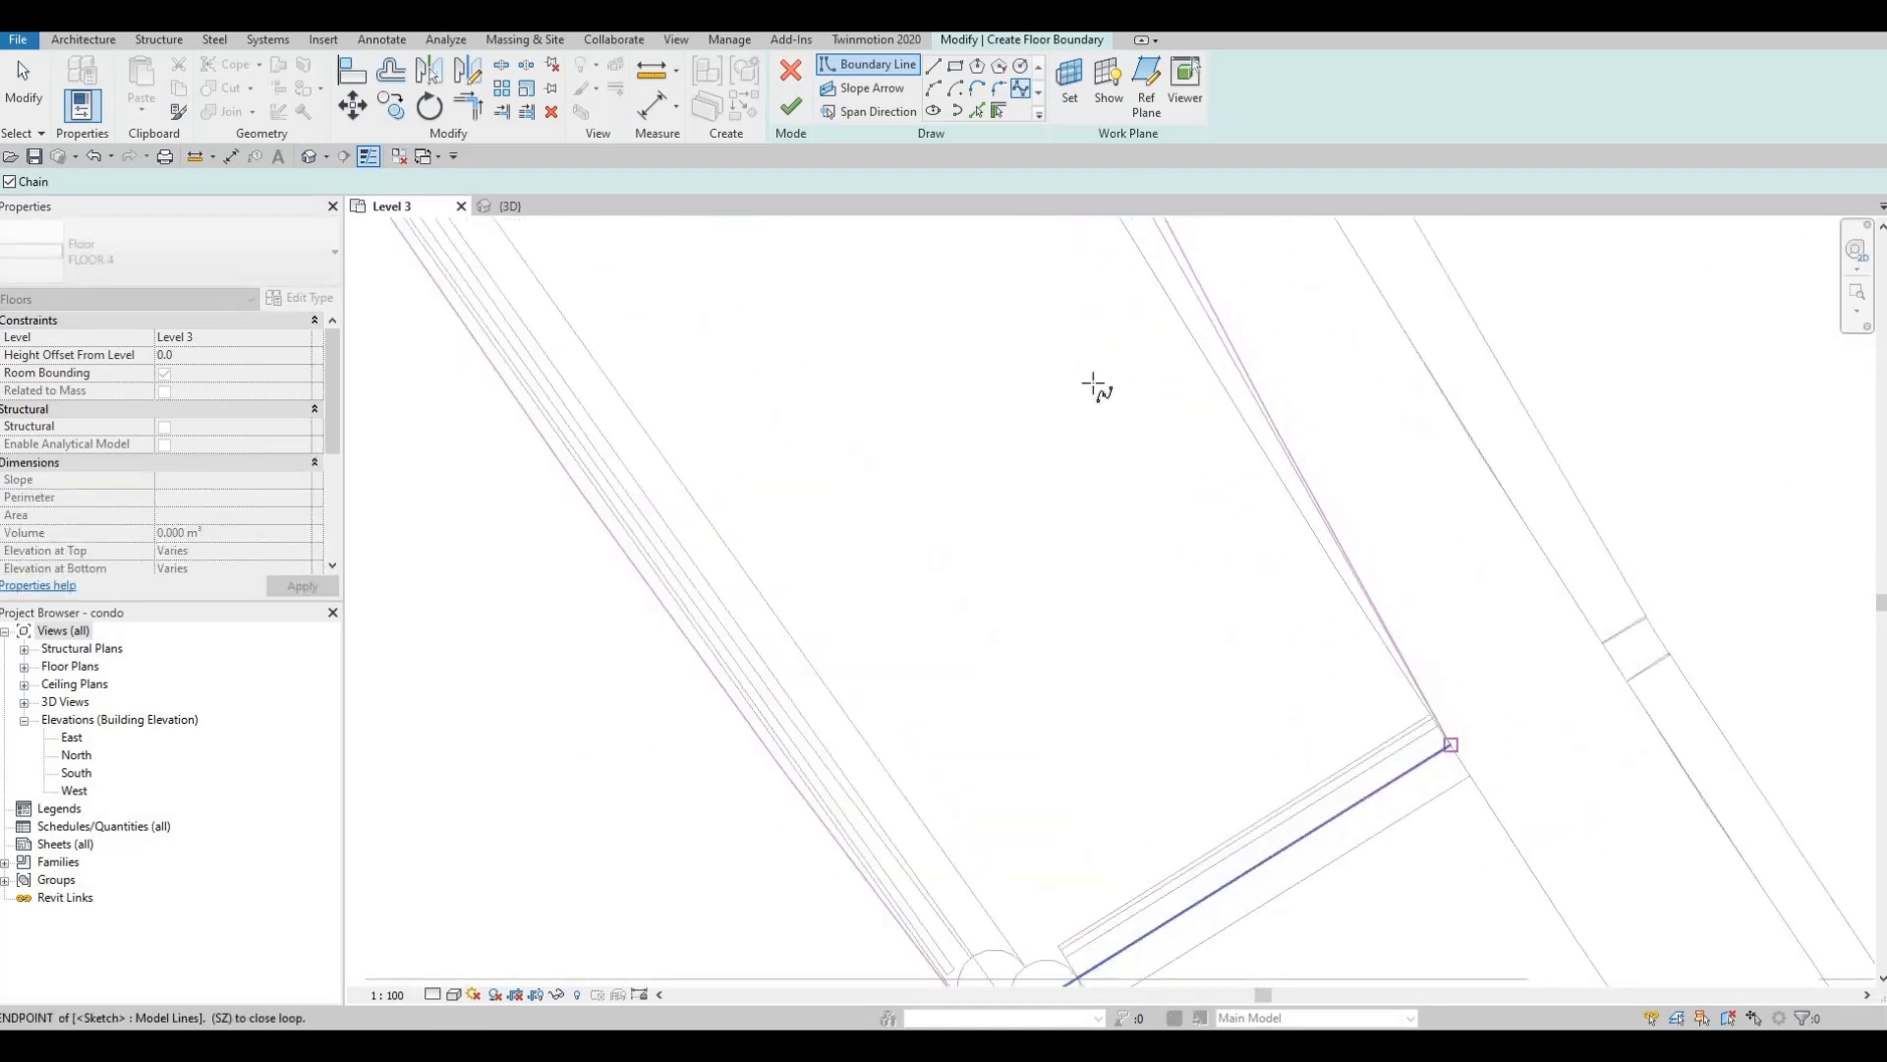
scroll(1421, 680, "down", 2)
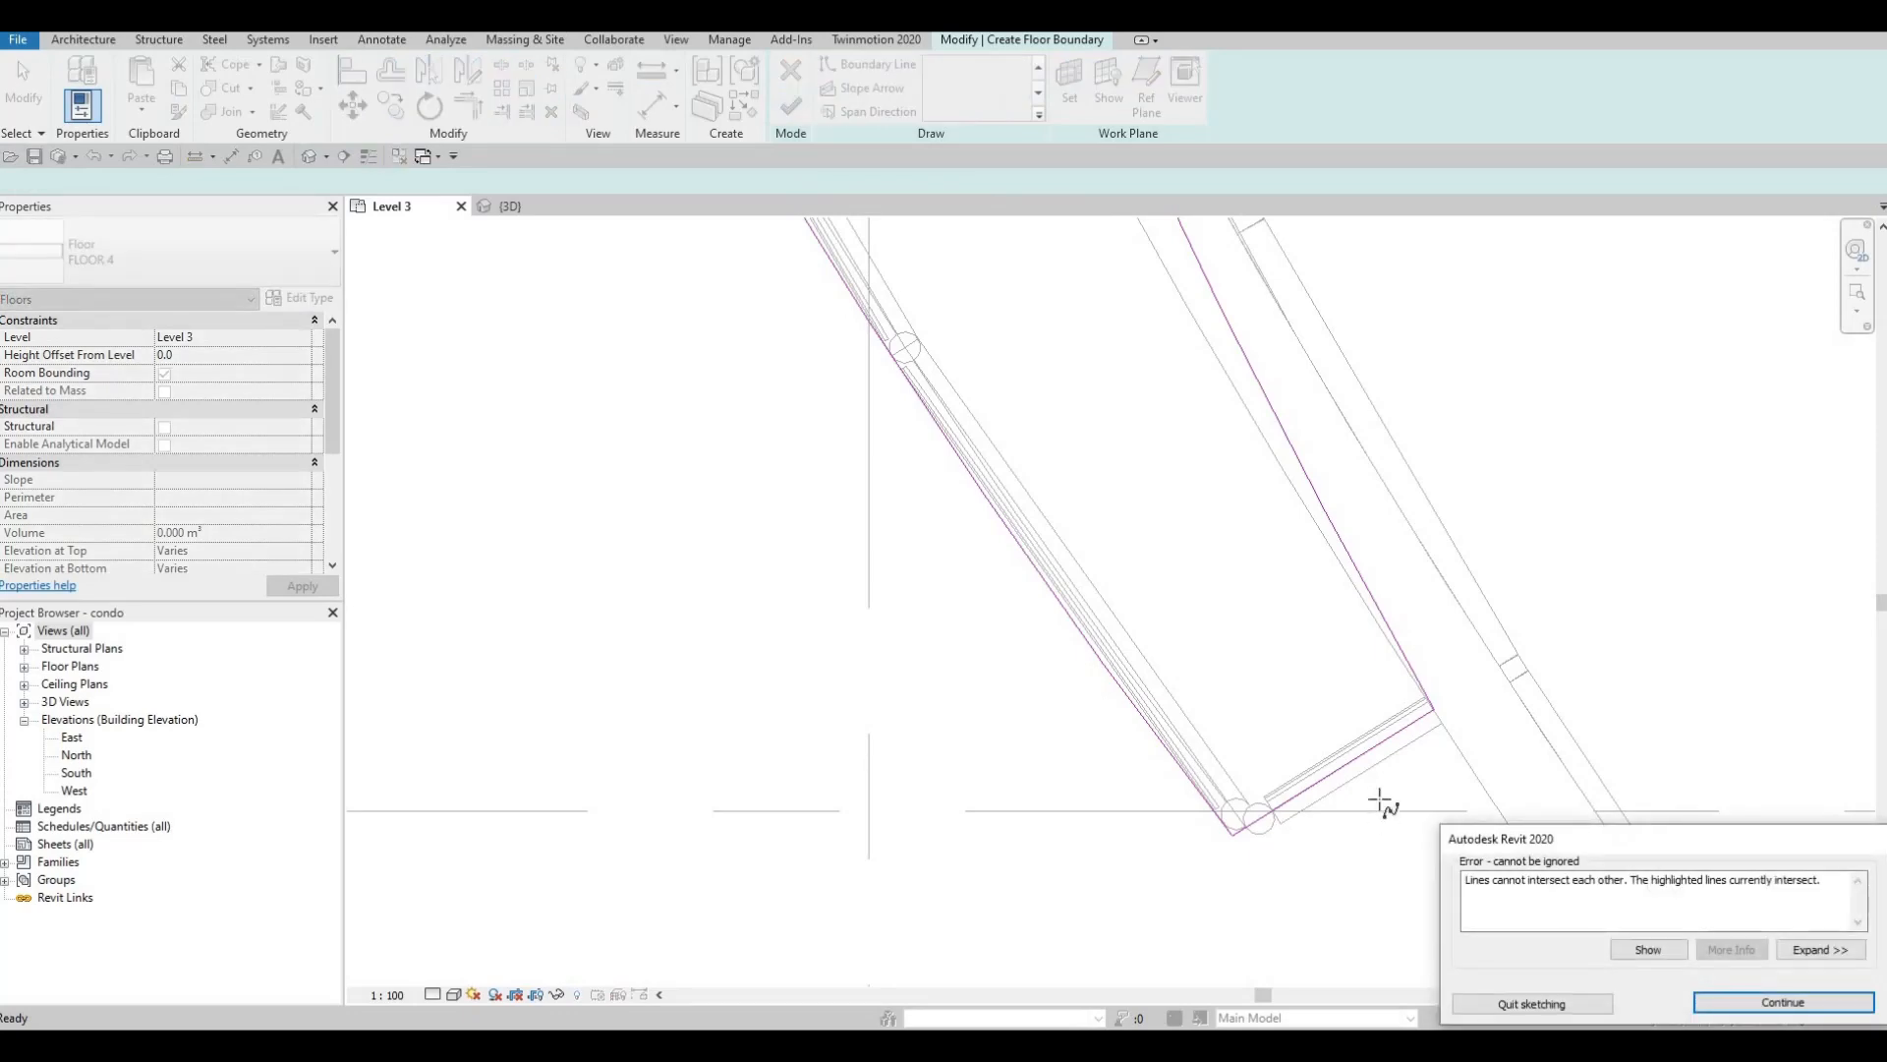
key("Escape")
- Delete the short kink line that crosses from the balcony's outer edge to the spline near unit 365
scroll(1150, 527, "up", 2)
middle_click_drag(1183, 448, 1226, 945)
key("Escape")
mouse_move(1124, 221)
middle_mouse_down()
mouse_move(1241, 953)
mouse_move(1192, 534)
middle_mouse_up()
middle_click_drag(1209, 242, 1220, 531)
left_click(1217, 534)
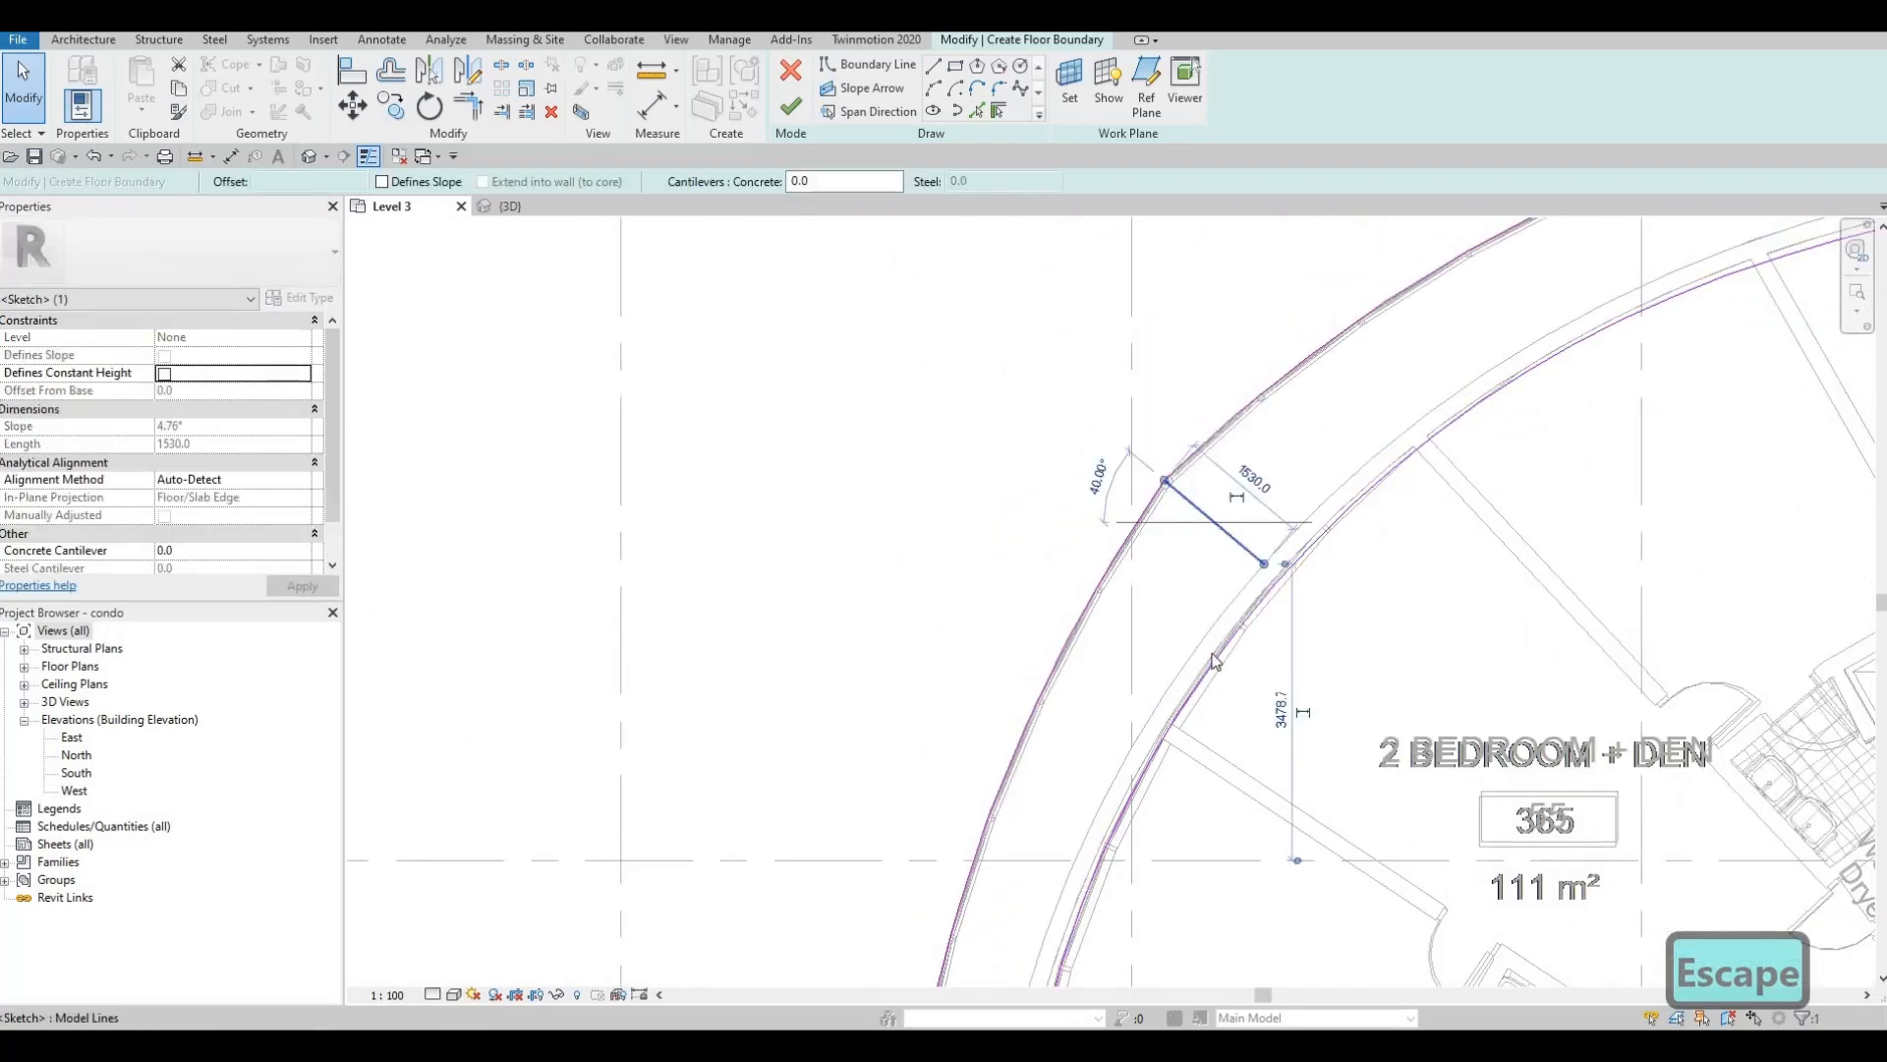
key("Delete")
- Select the inner spline and move its control point at the partition below unit 364 outward toward the wall curve
scroll(1204, 531, "down", 1)
middle_click_drag(1204, 699, 1219, 347)
left_click(1128, 674)
middle_click_drag(1167, 701, 1265, 330)
scroll(1105, 554, "up", 3)
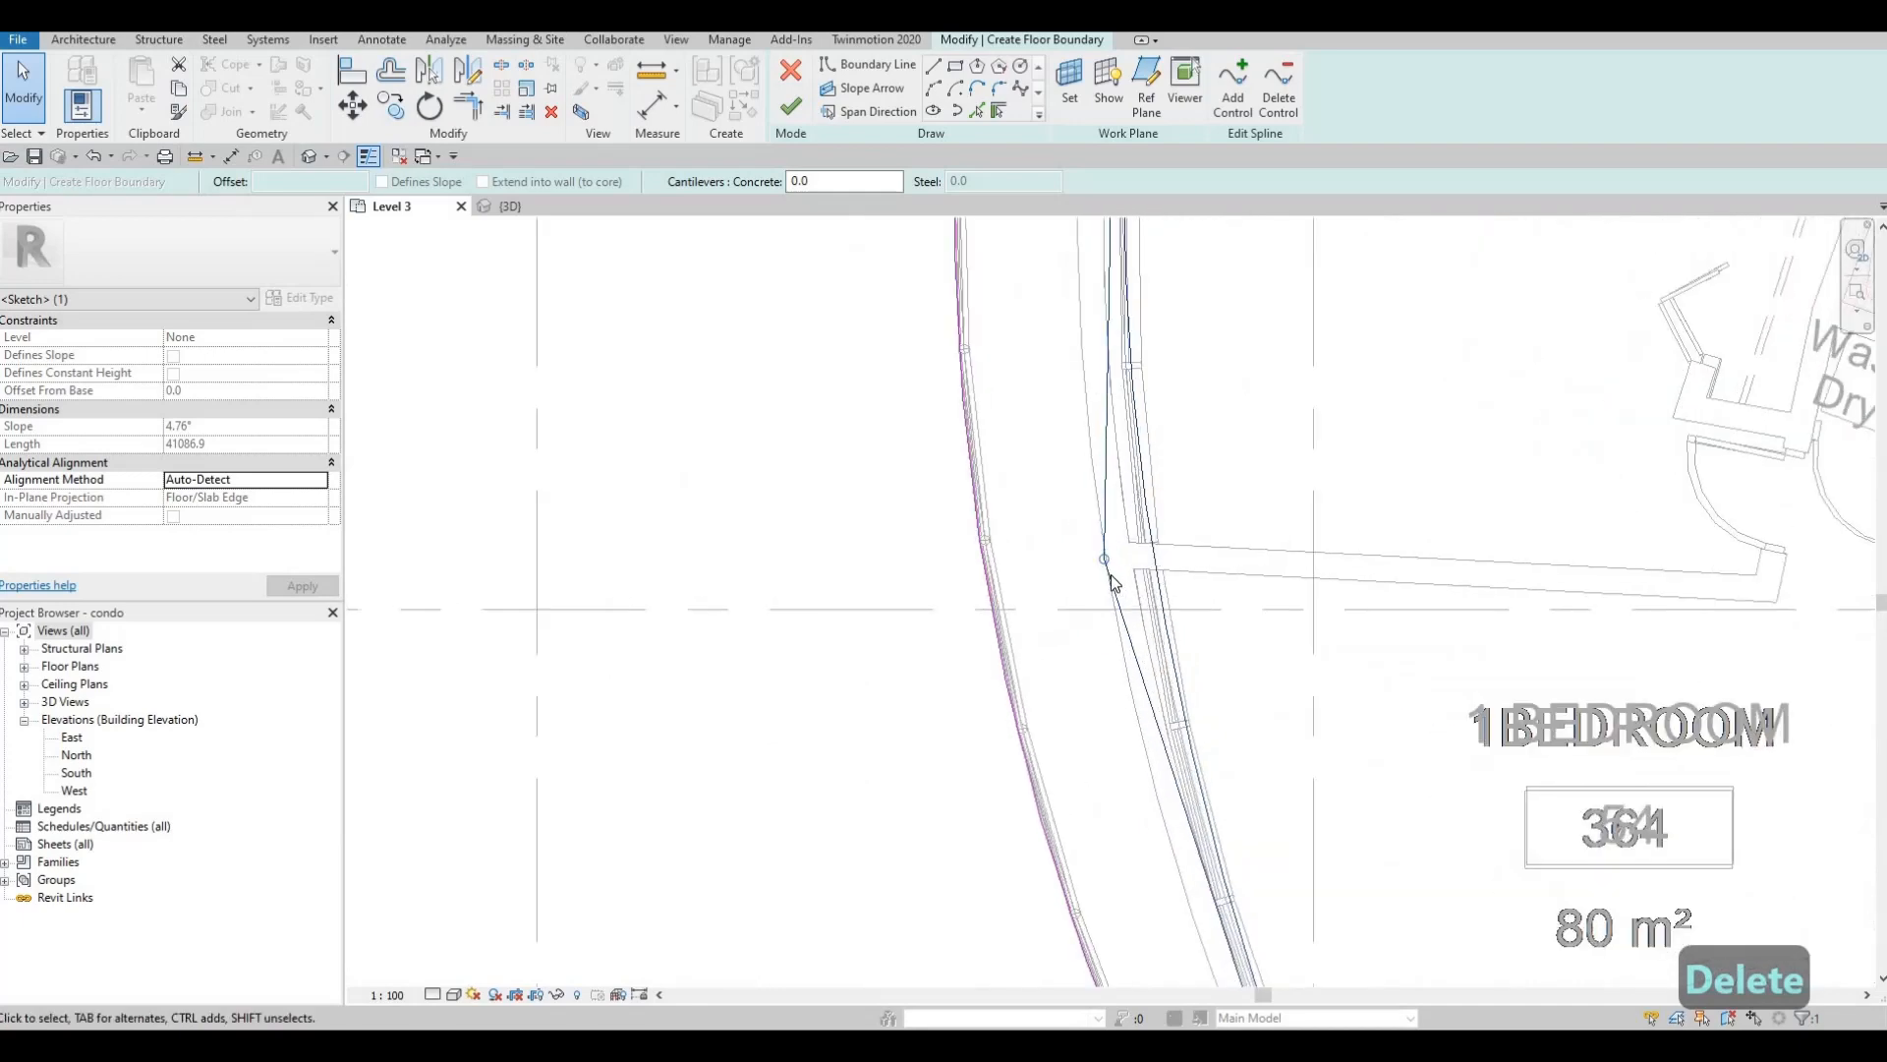
scroll(1122, 583, "down", 2)
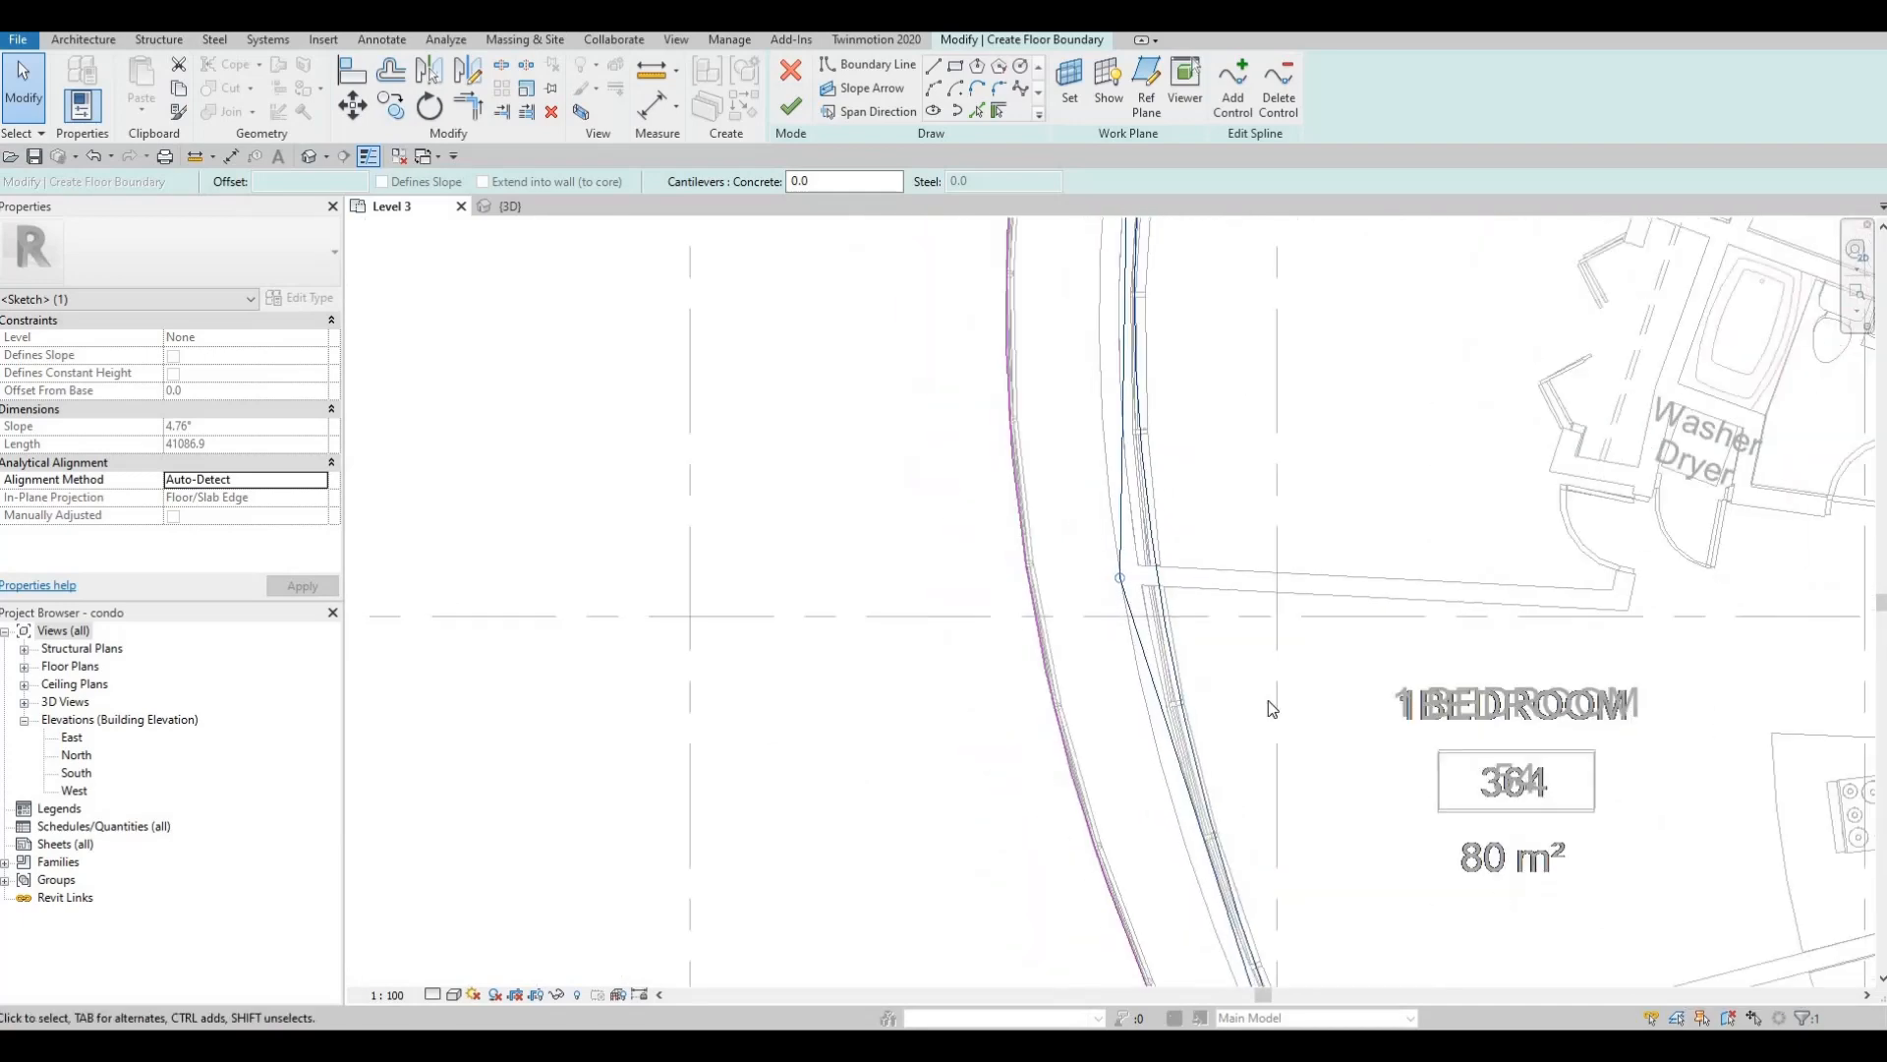
middle_click_drag(1268, 708, 1256, 326)
scroll(1263, 676, "up", 2)
left_click_drag(1241, 684, 1211, 699)
middle_click_drag(1302, 766, 1314, 804)
middle_click_drag(1085, 274, 1258, 973)
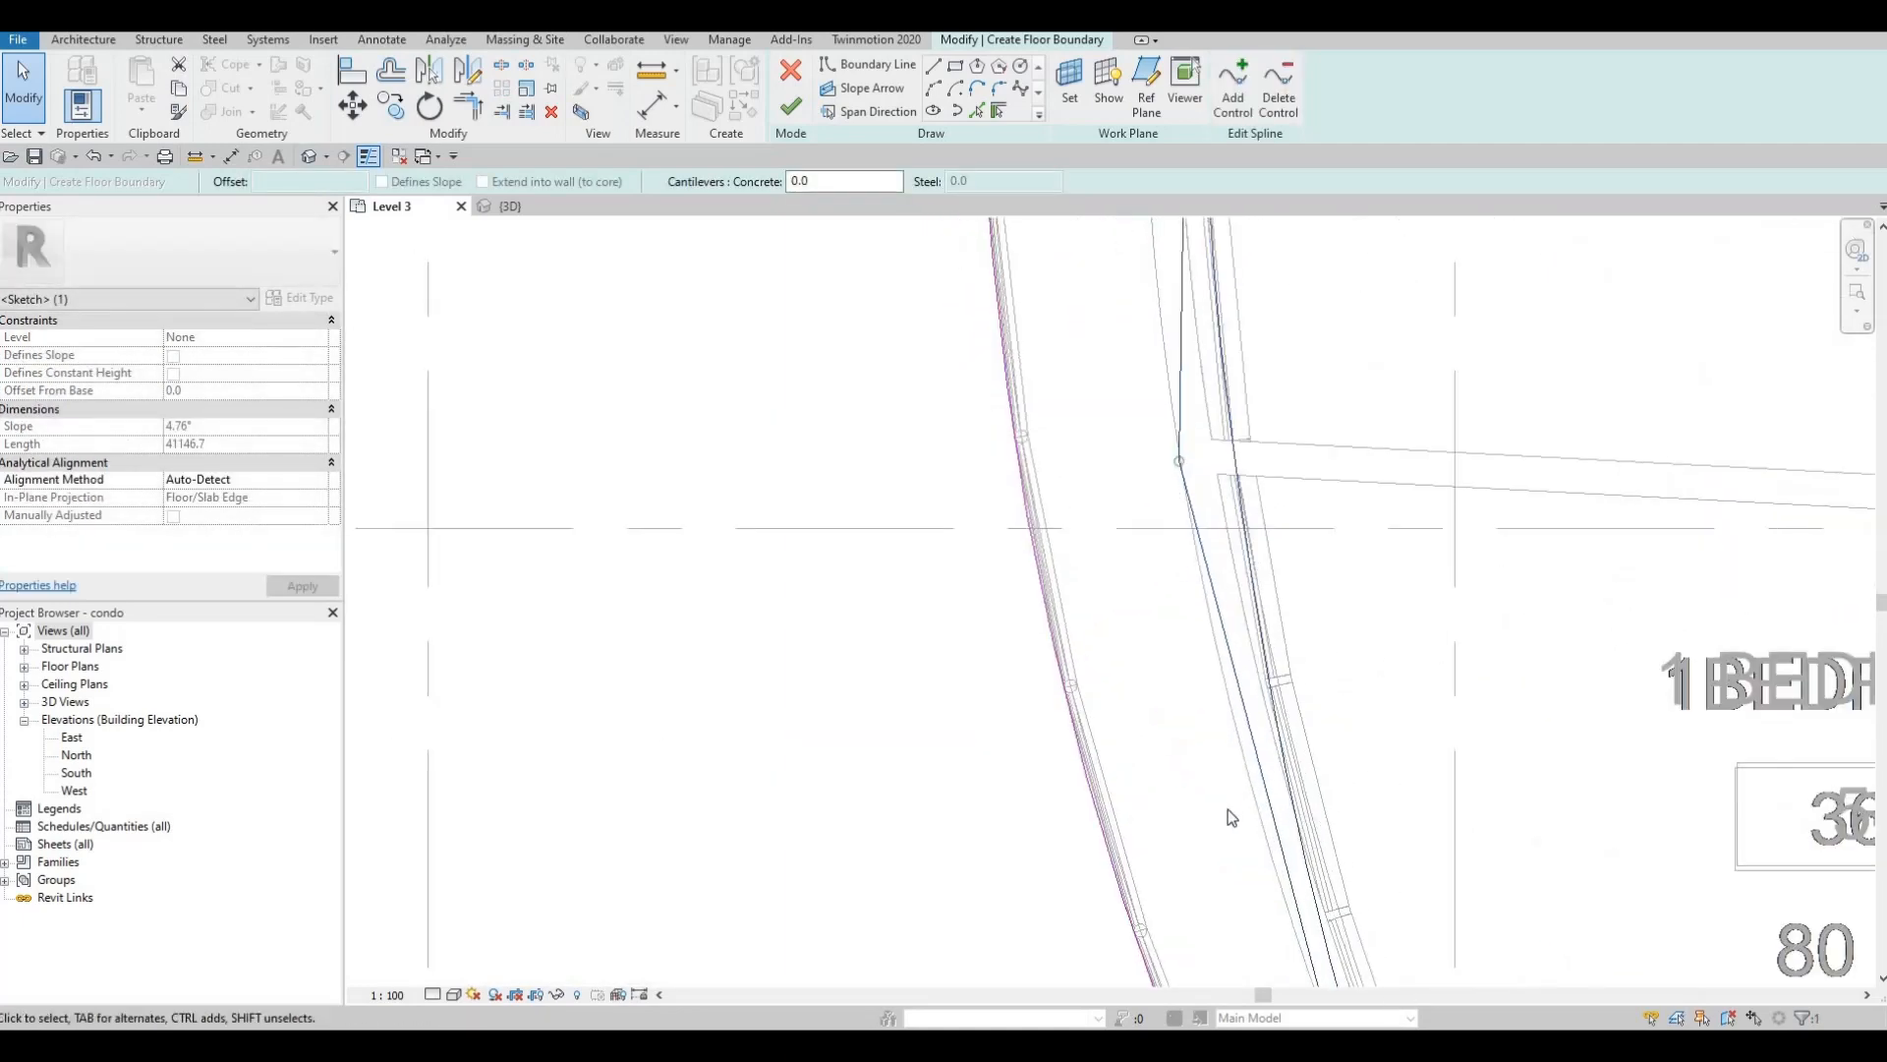
- Move the spline's control points at the partition above unit 364 and the next one toward unit 365 outward to fit the wall curve
middle_click_drag(1180, 443, 1230, 811)
left_click_drag(1229, 811, 1156, 808)
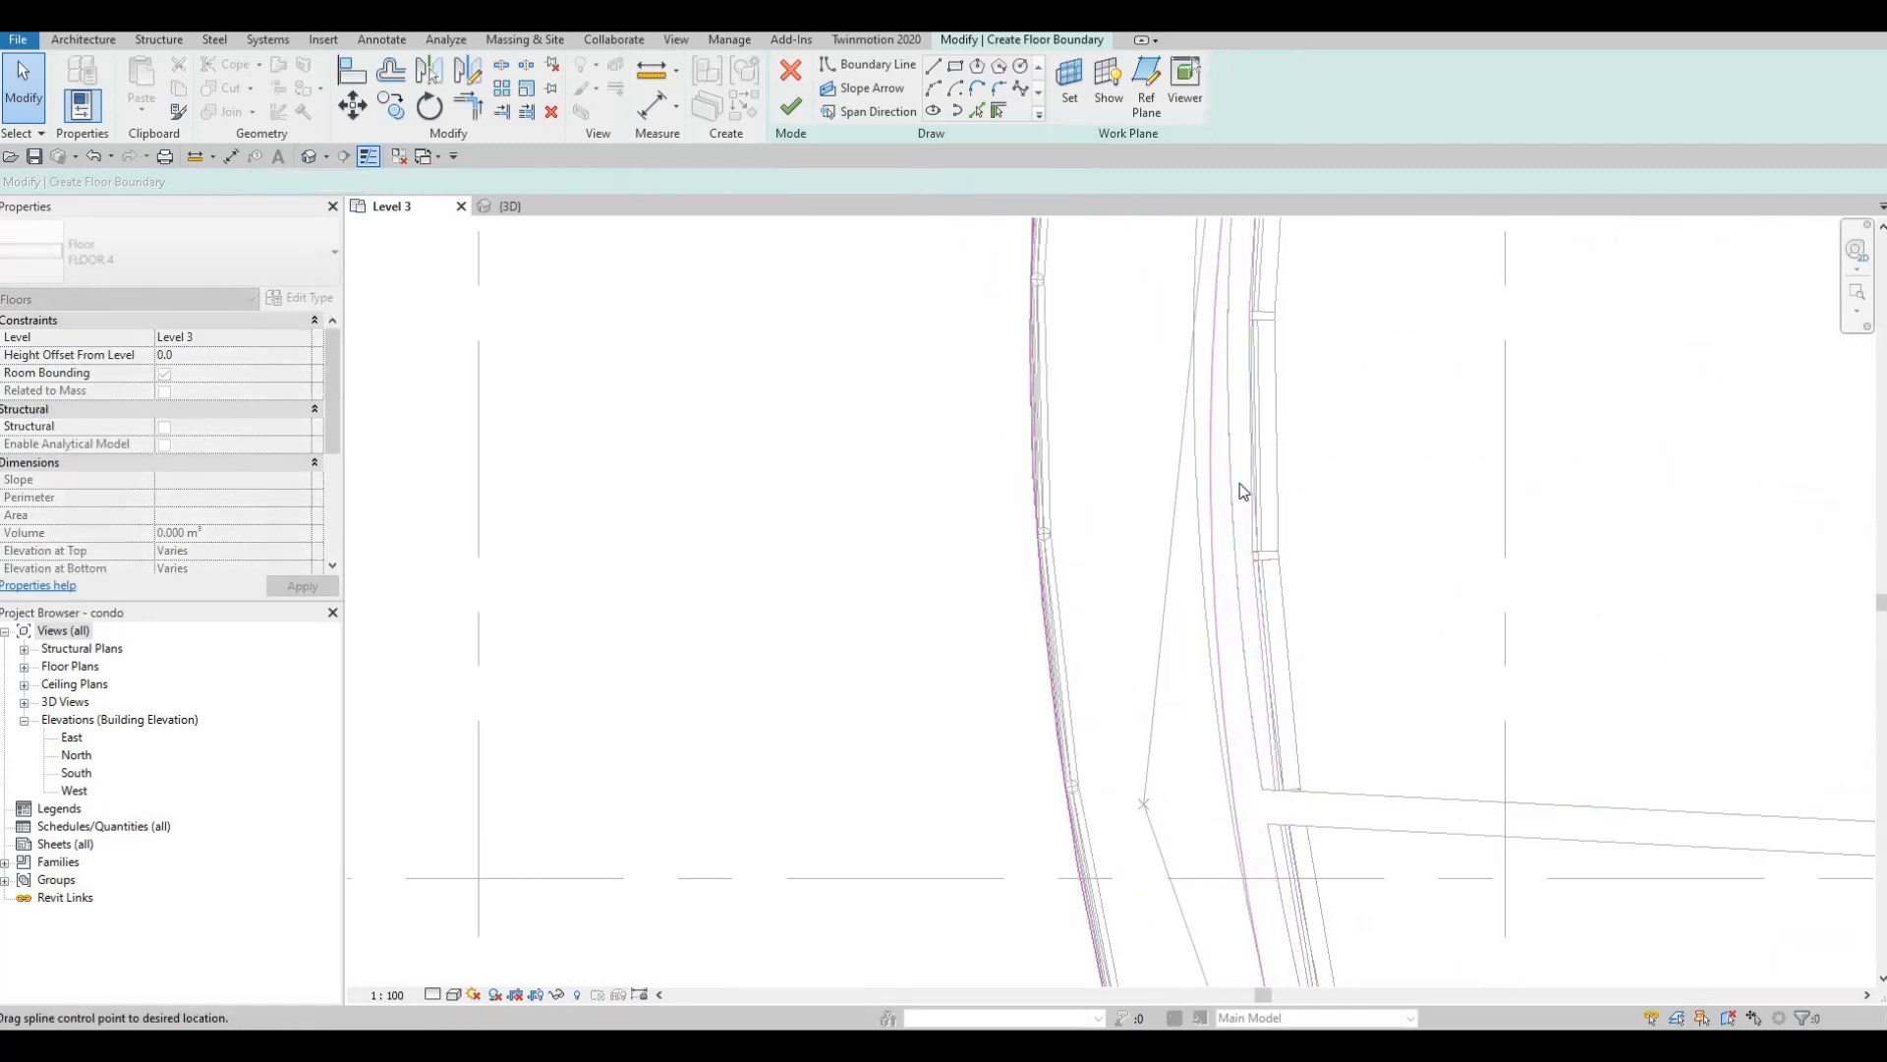
mouse_move(1294, 388)
middle_mouse_down()
mouse_move(1229, 658)
mouse_move(1204, 605)
middle_mouse_up()
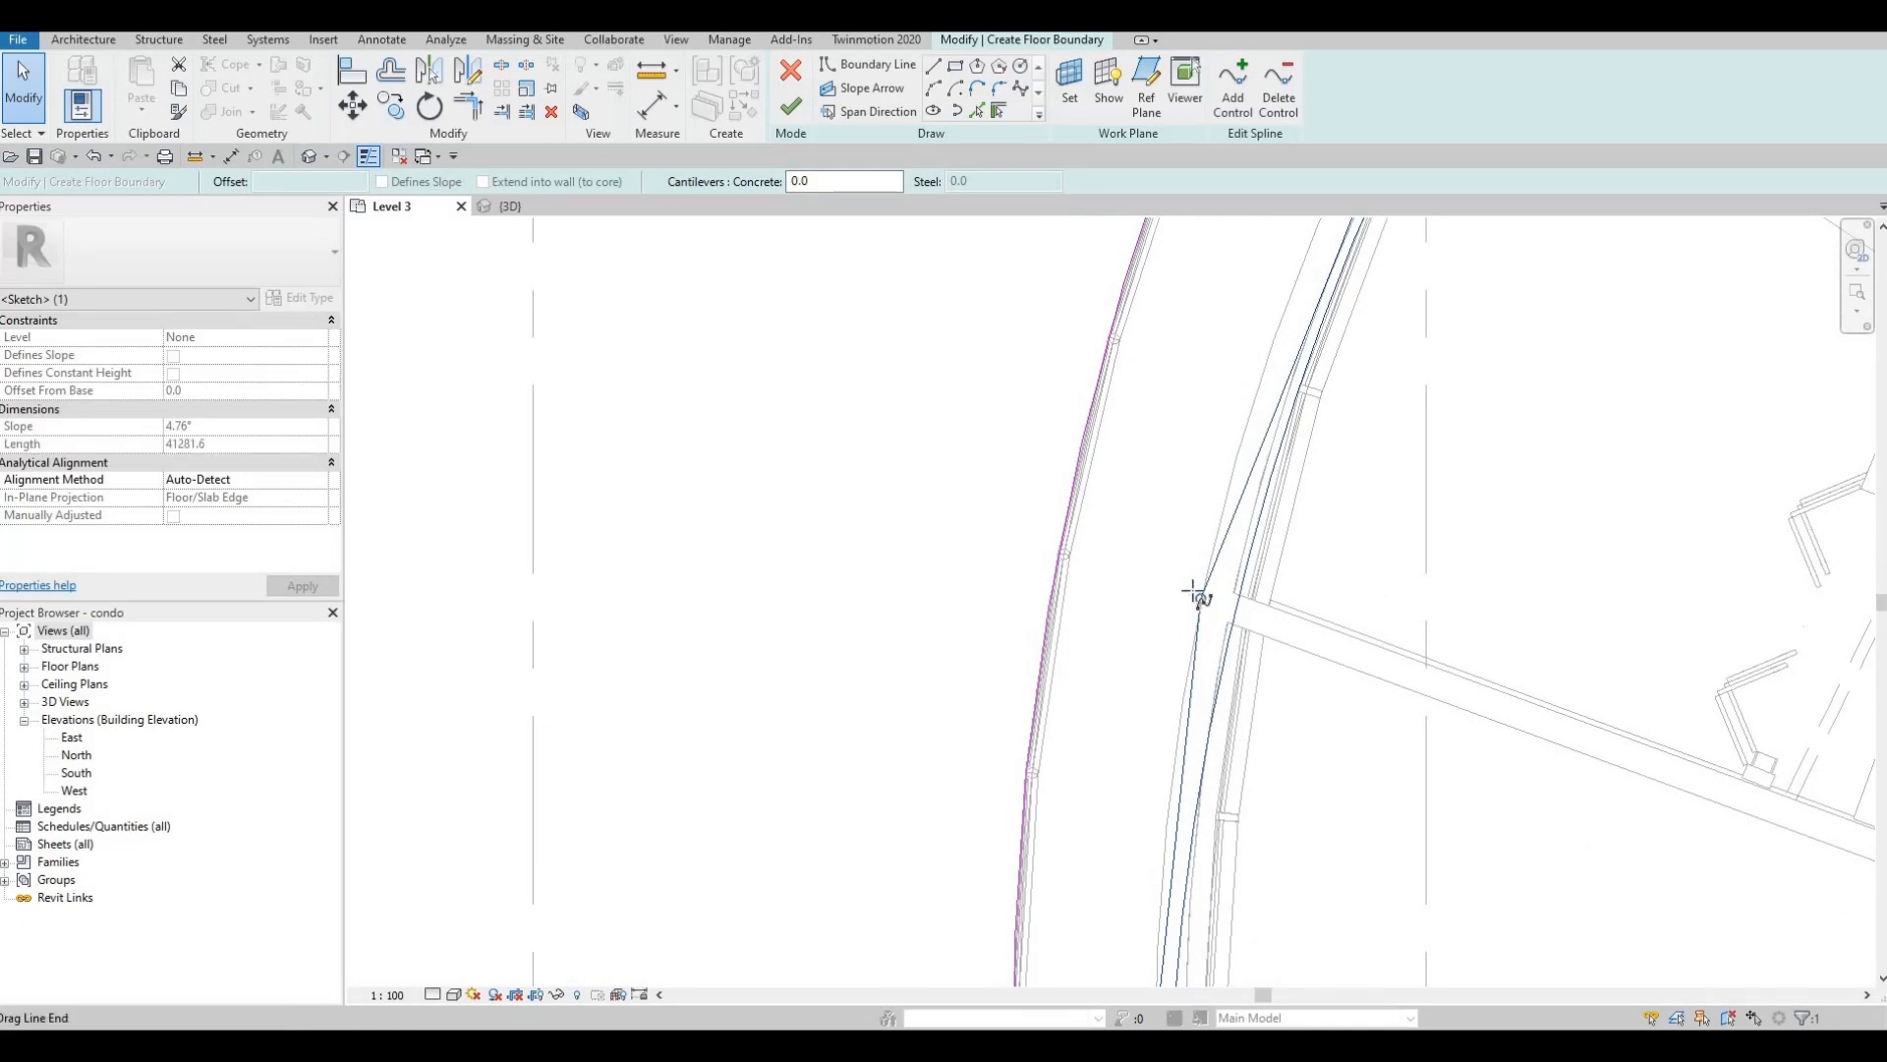
left_click(1170, 581)
left_click(1178, 584)
scroll(1237, 377, "up", 4)
middle_click_drag(1237, 378, 1235, 499)
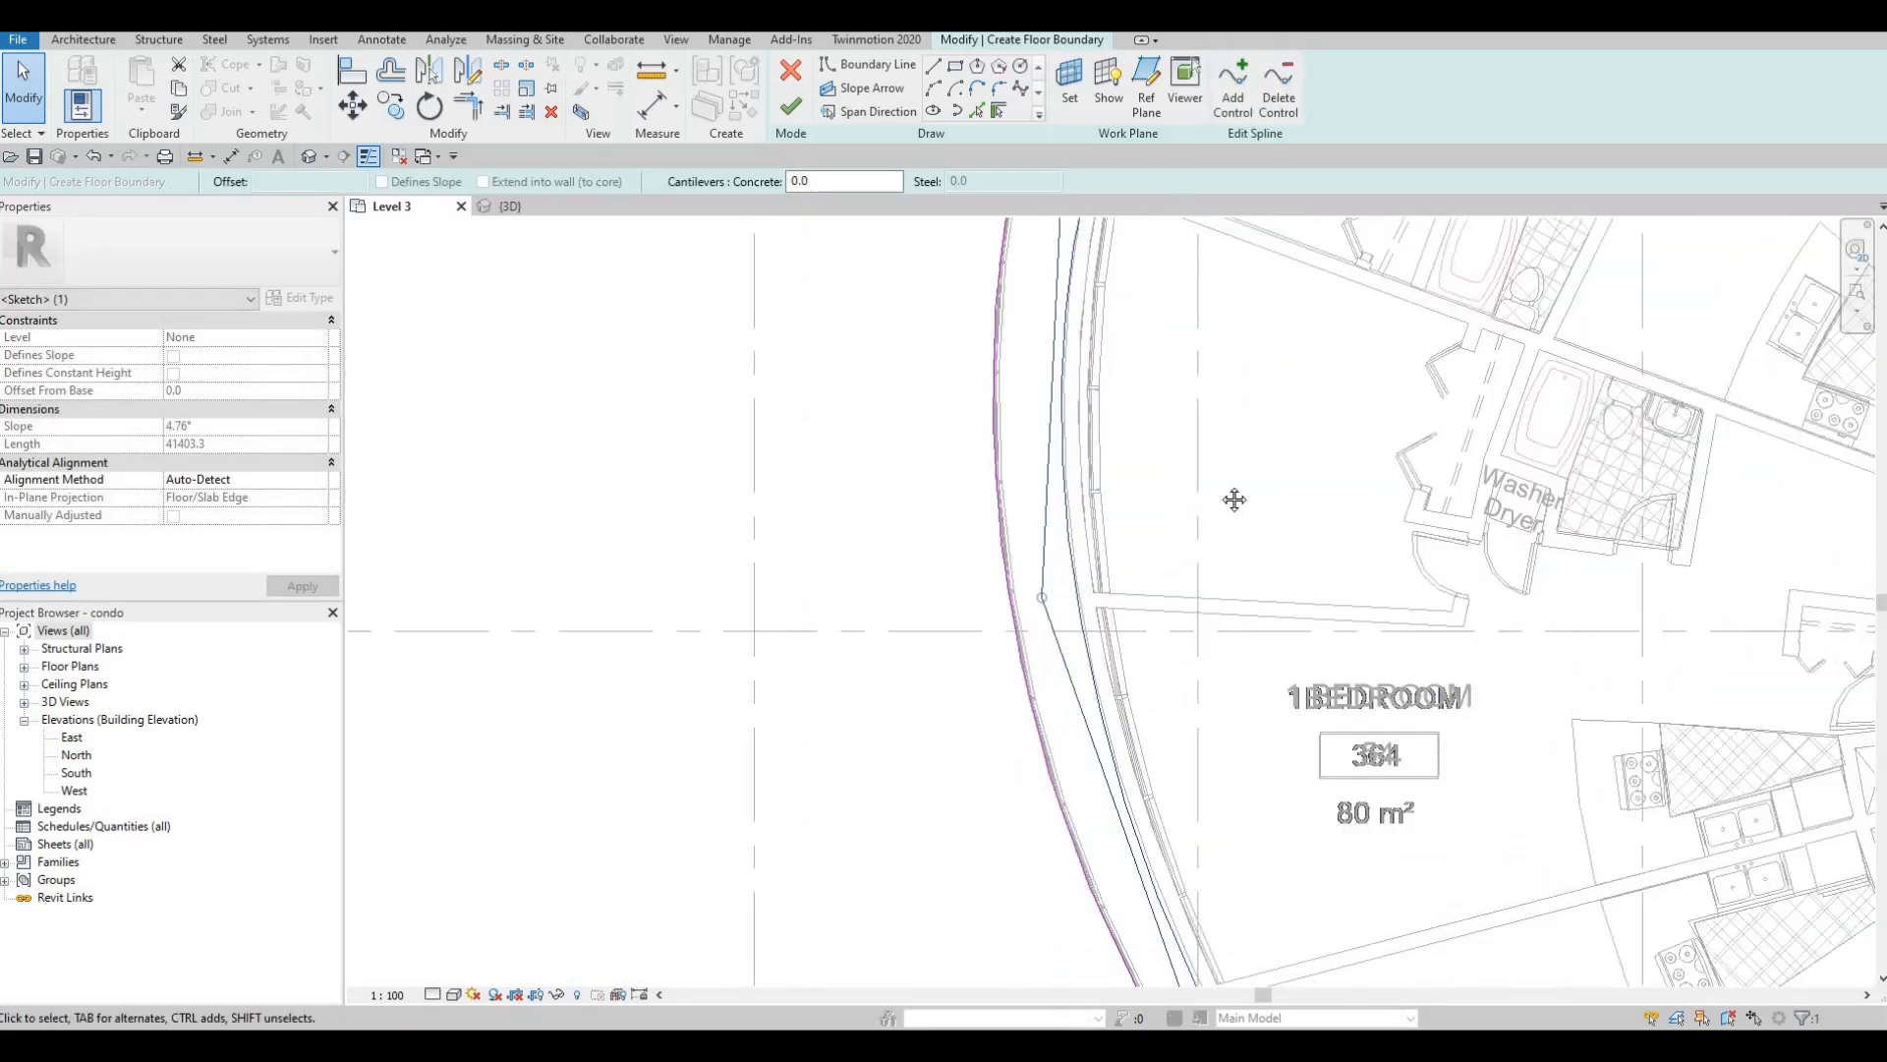
- Move the spline's two control points at the partitions on either side of unit 365's kink outward to fit the wall curve
scroll(1234, 499, "down", 2)
middle_click_drag(1171, 358, 1171, 315)
scroll(1219, 452, "up", 3)
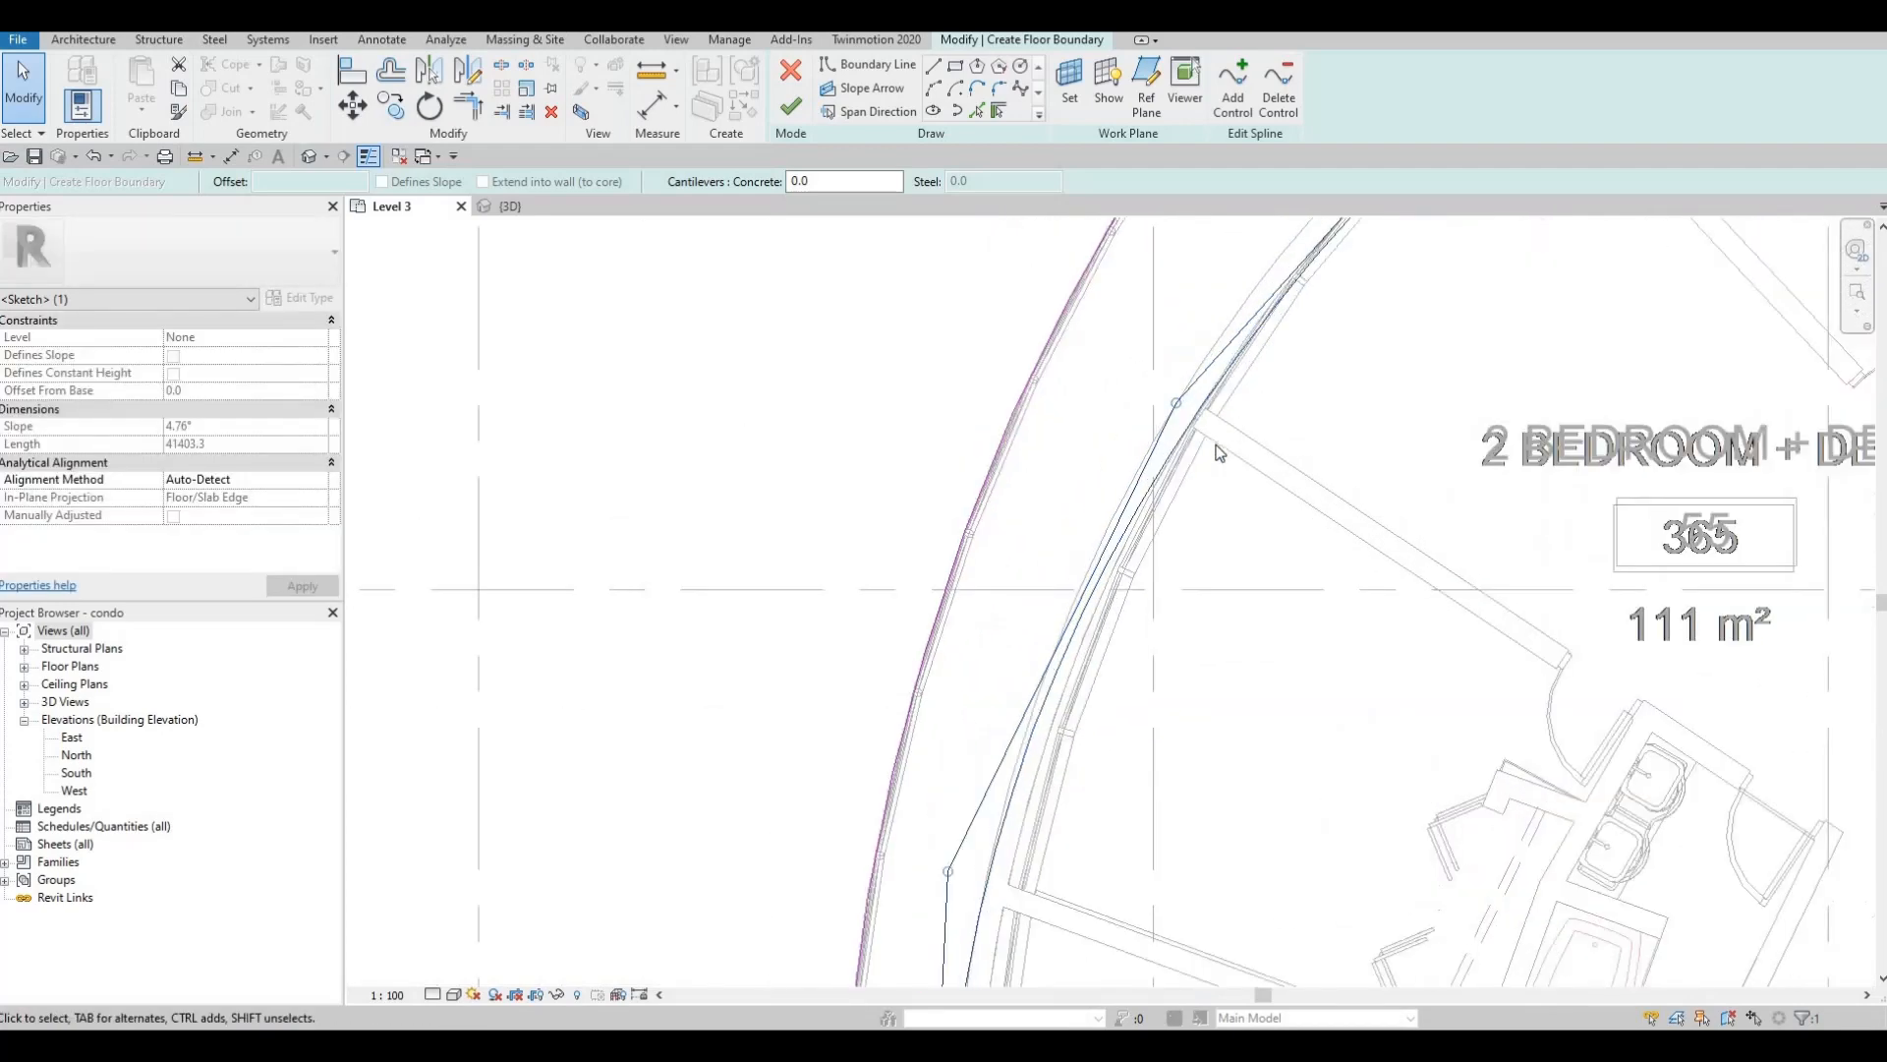
scroll(1189, 448, "up", 2)
left_click_drag(1158, 428, 1153, 430)
left_click_drag(1252, 474, 1315, 623)
scroll(1314, 624, "down", 3)
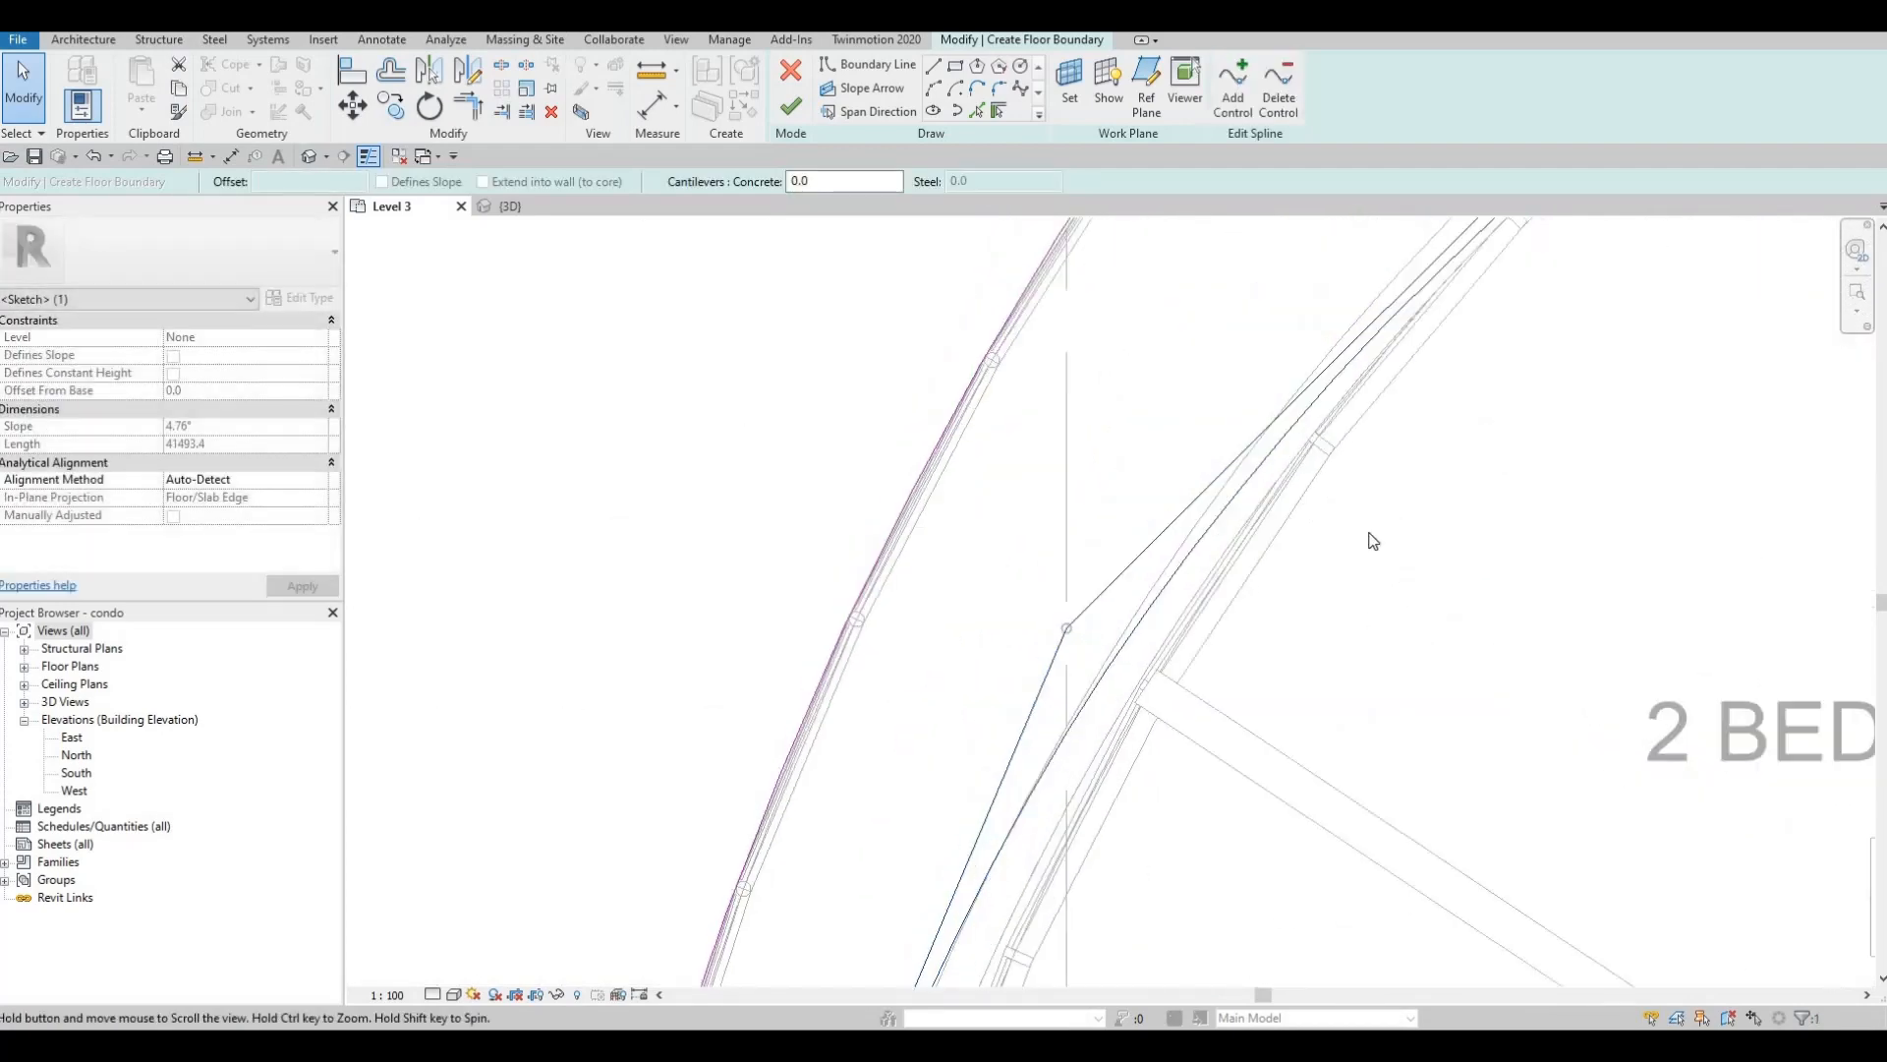
left_click(1380, 379)
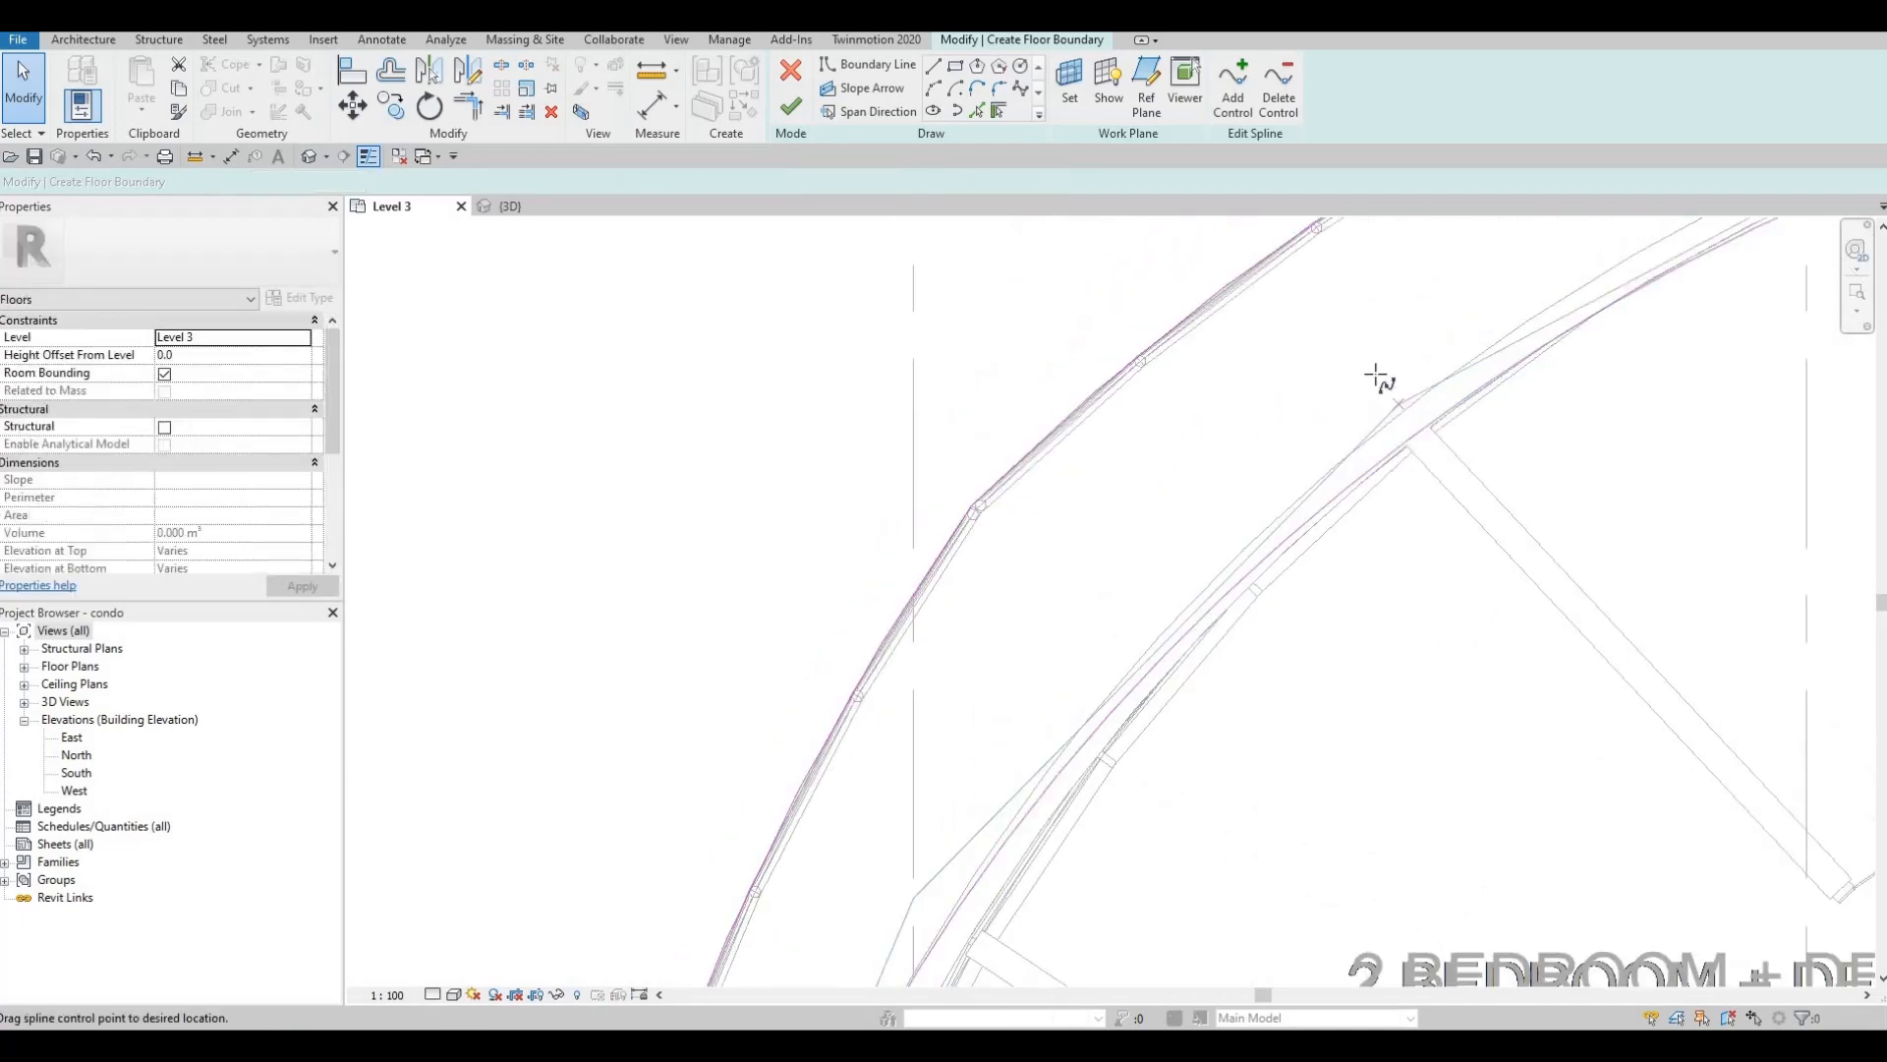
left_click(1461, 460)
- Move the spline's control points at the next two partitions toward unit 366 outward to fit the wall curve
scroll(1461, 460, "up", 3)
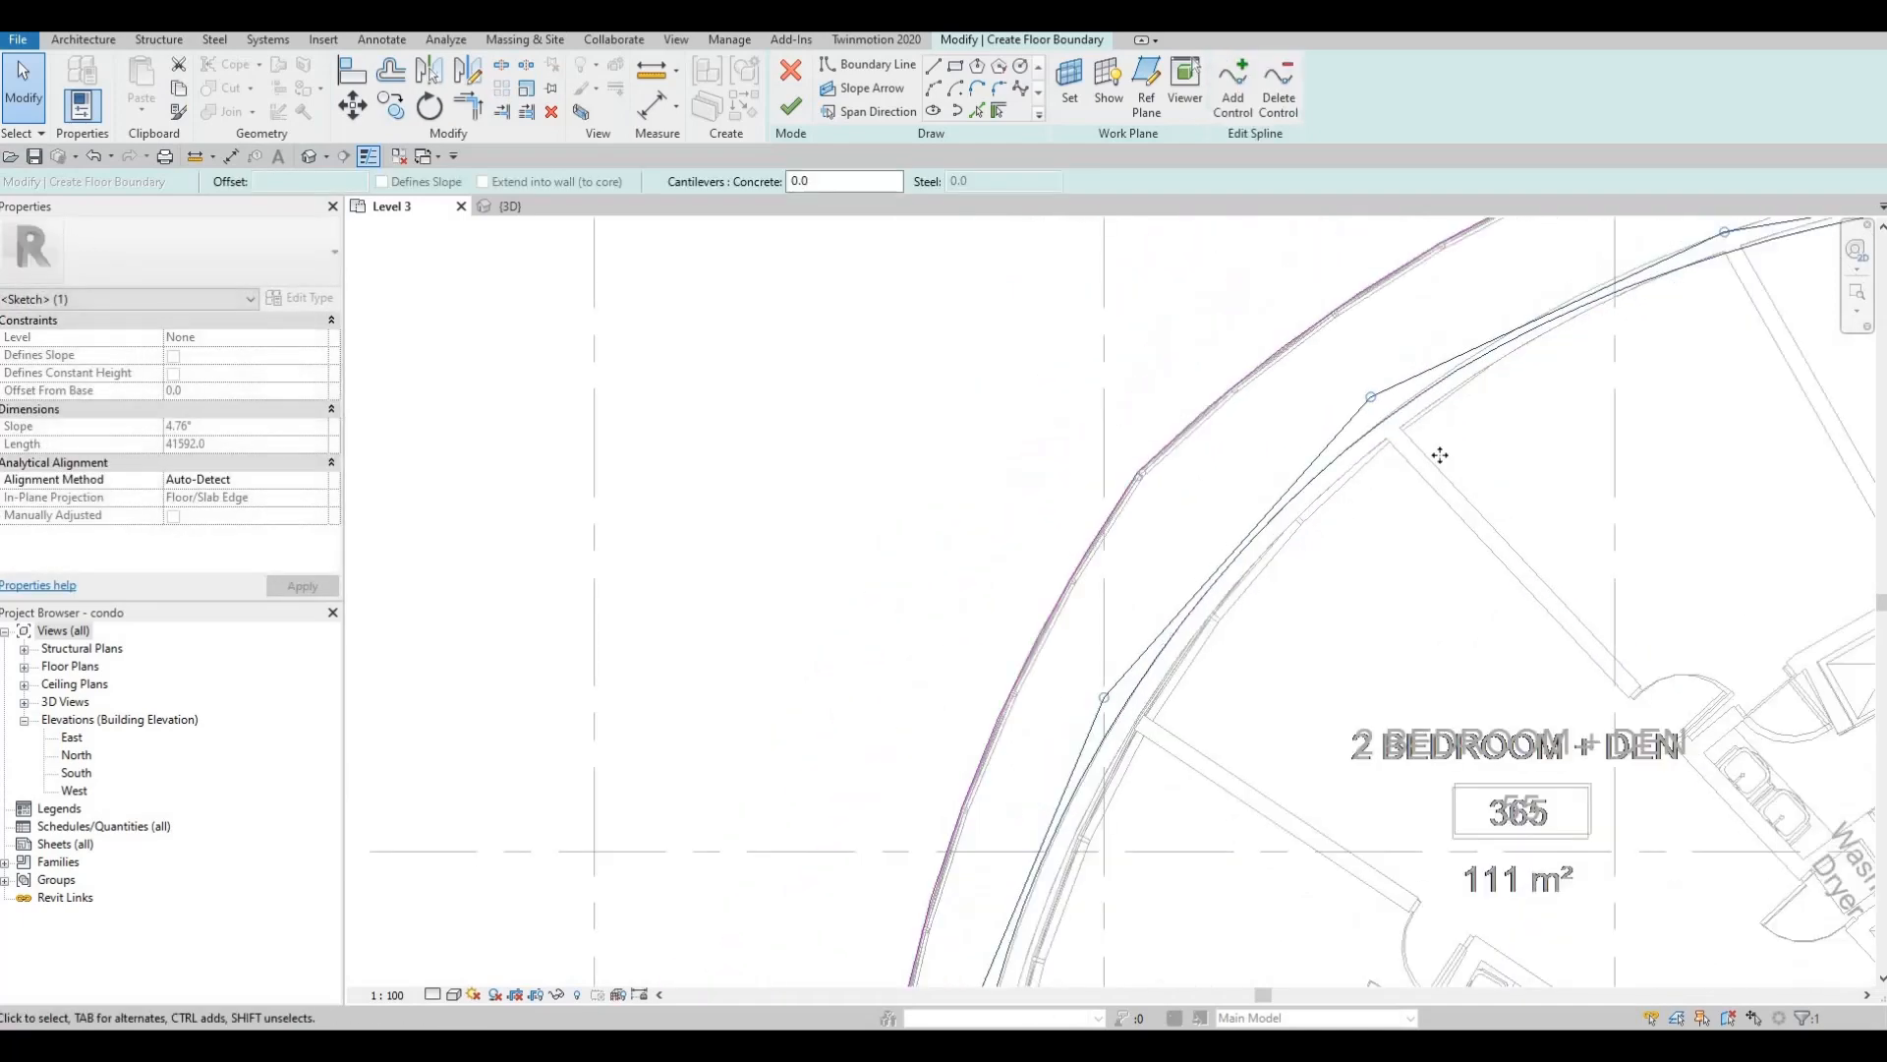
scroll(1344, 497, "down", 3)
scroll(1344, 480, "up", 2)
left_click_drag(1332, 447, 1327, 430)
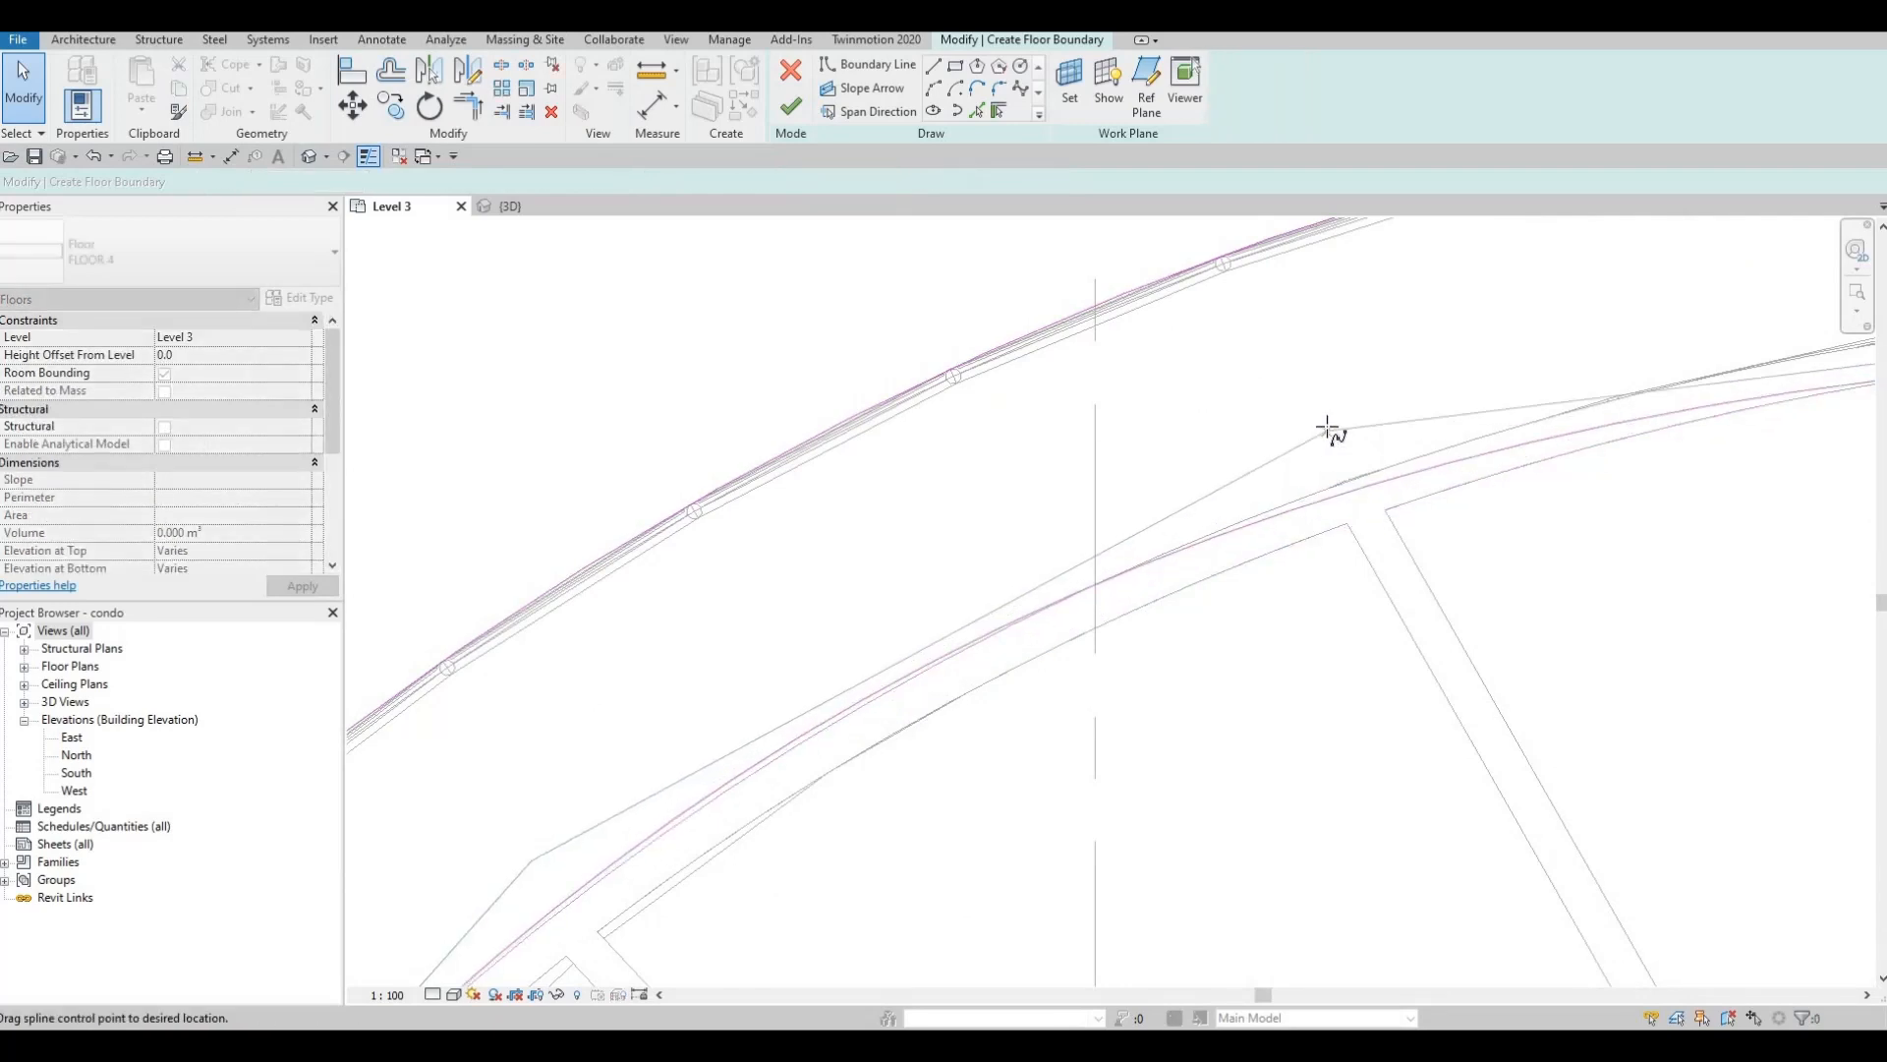
left_click(988, 521)
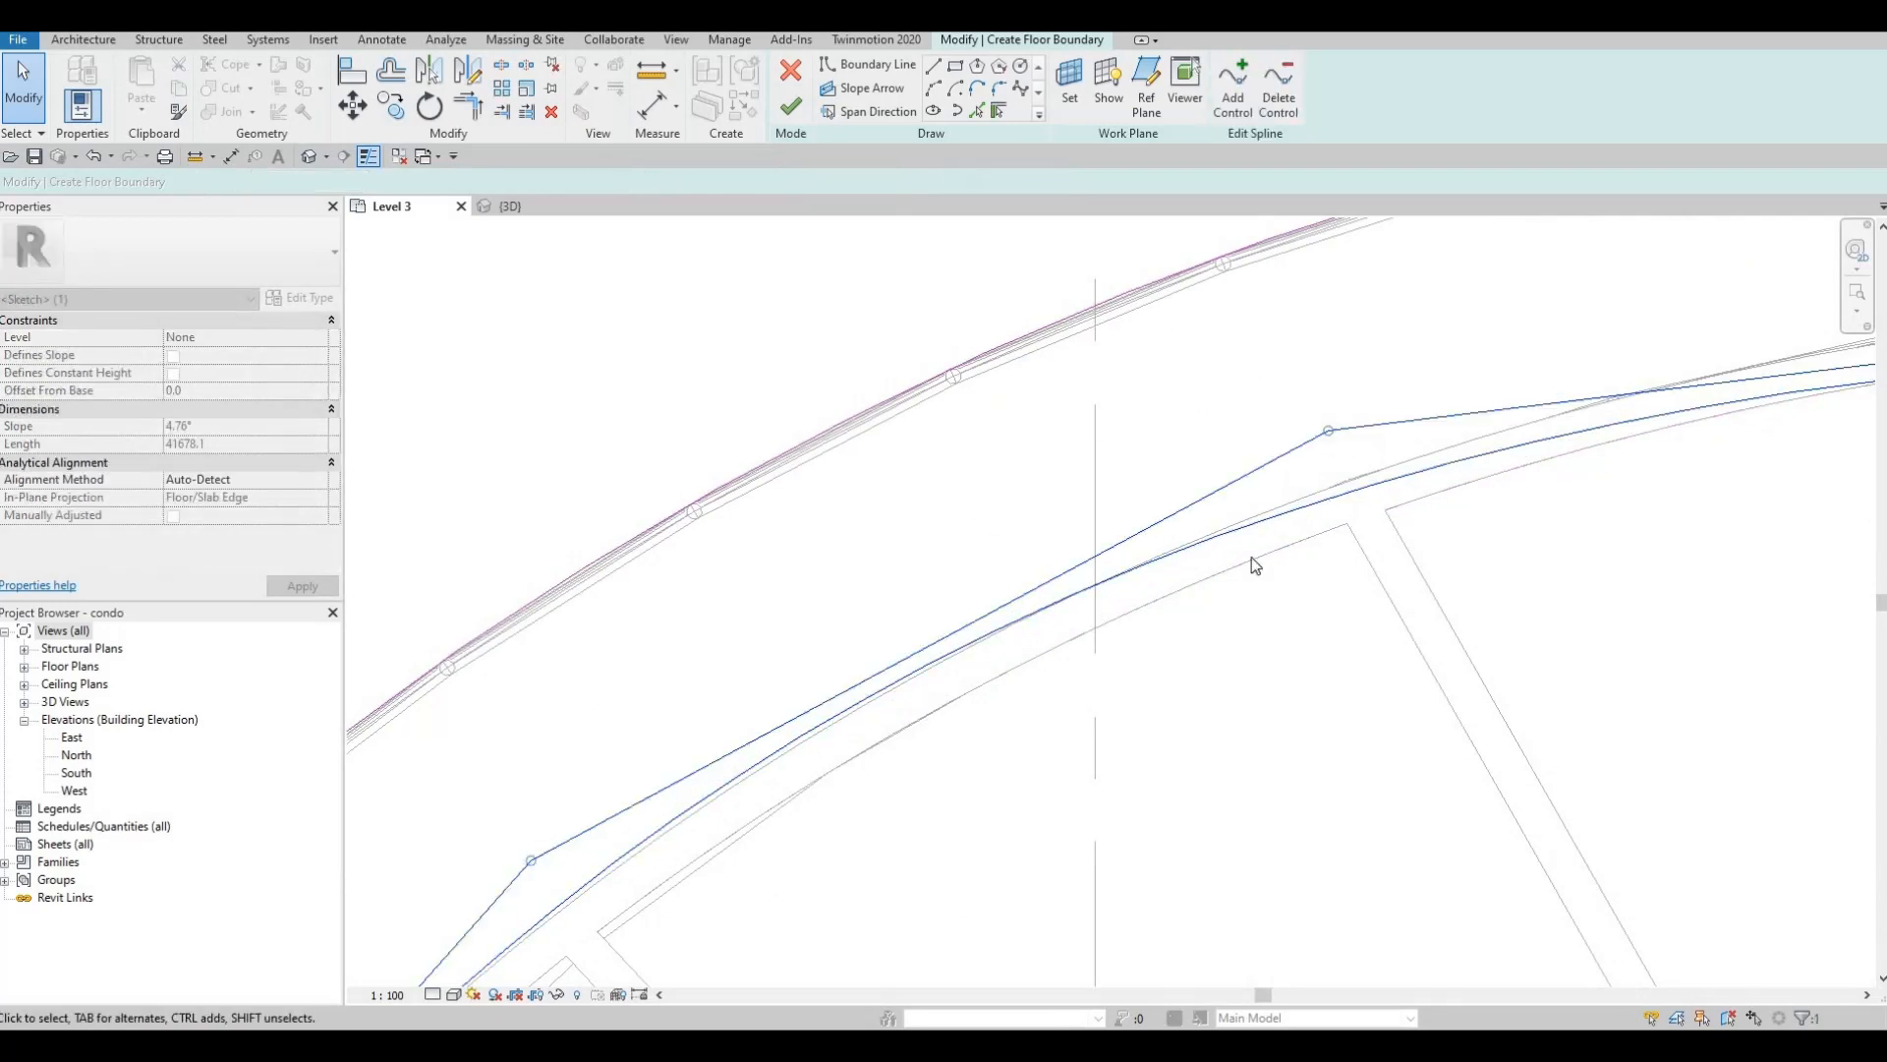
scroll(1390, 403, "up", 3)
left_click_drag(1389, 396, 1389, 361)
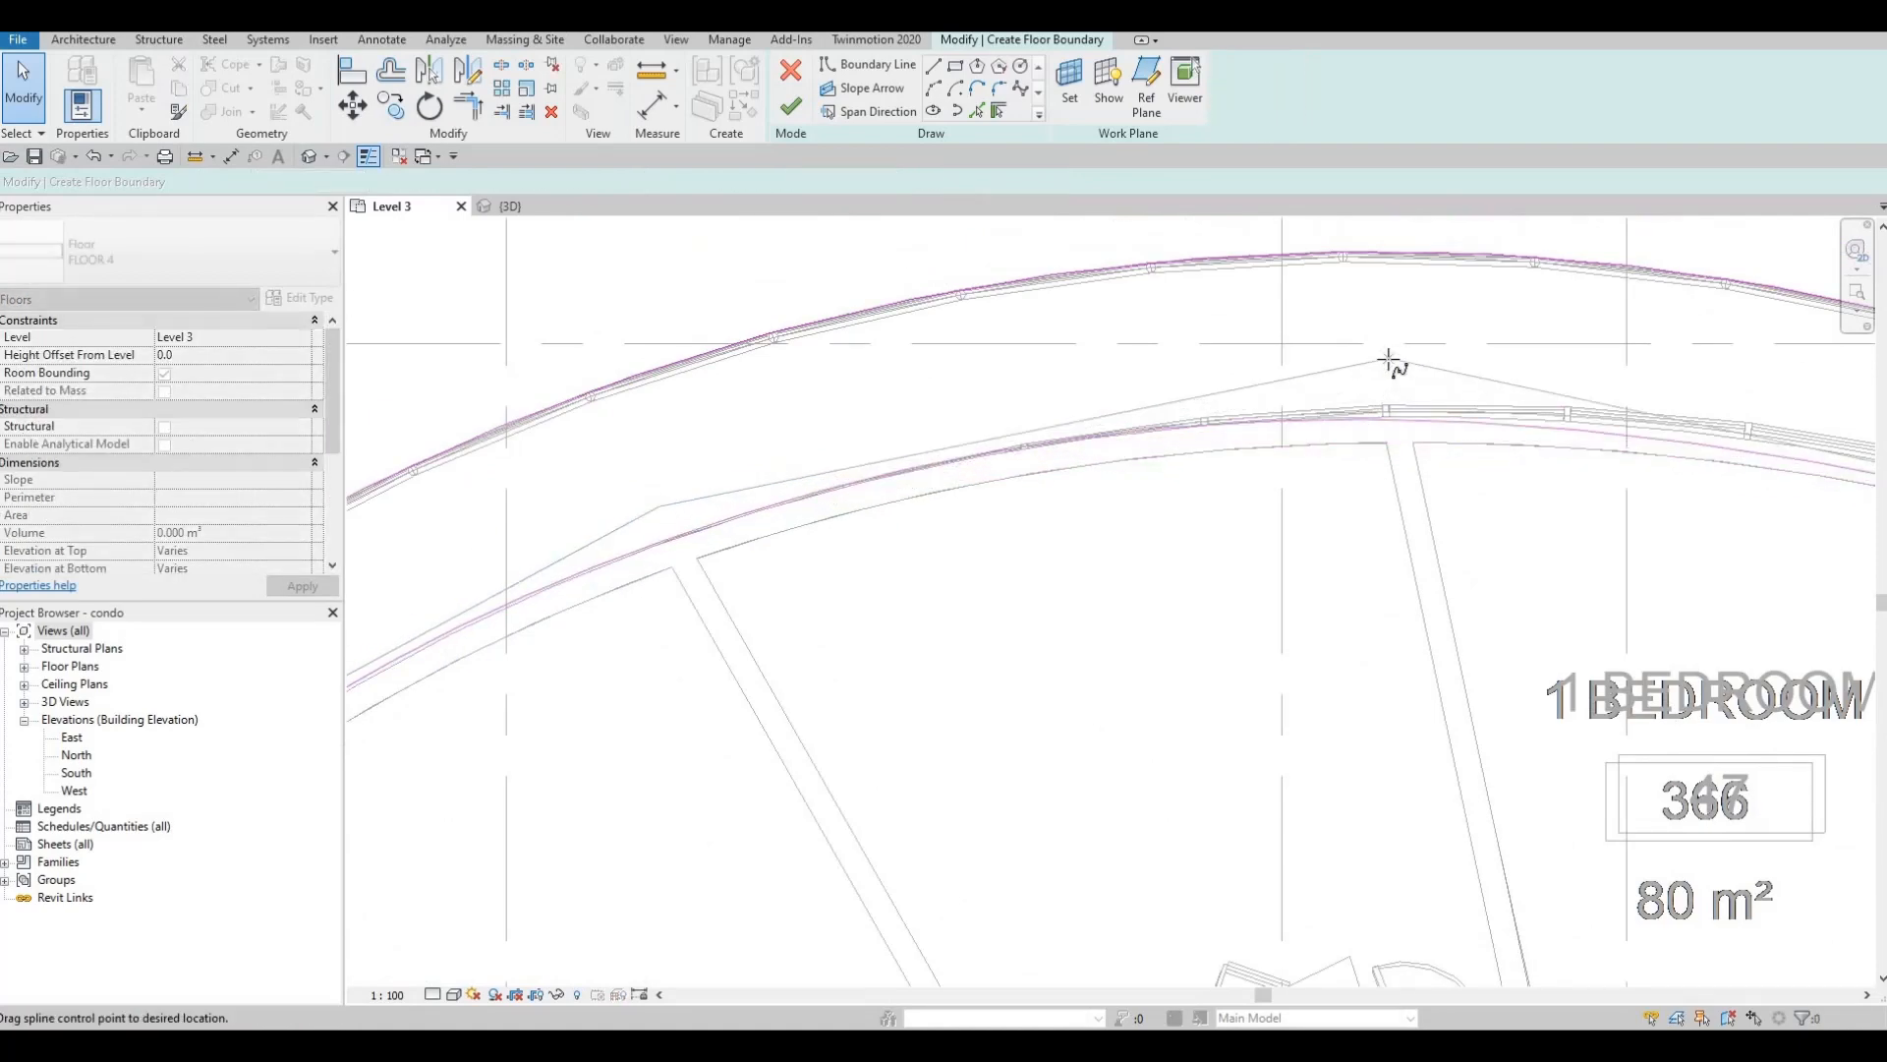
- Move the spline's control points at the partitions on either side of unit 366 outward to fit the wall curve
left_click(1128, 433)
scroll(816, 403, "right", 3, "shift")
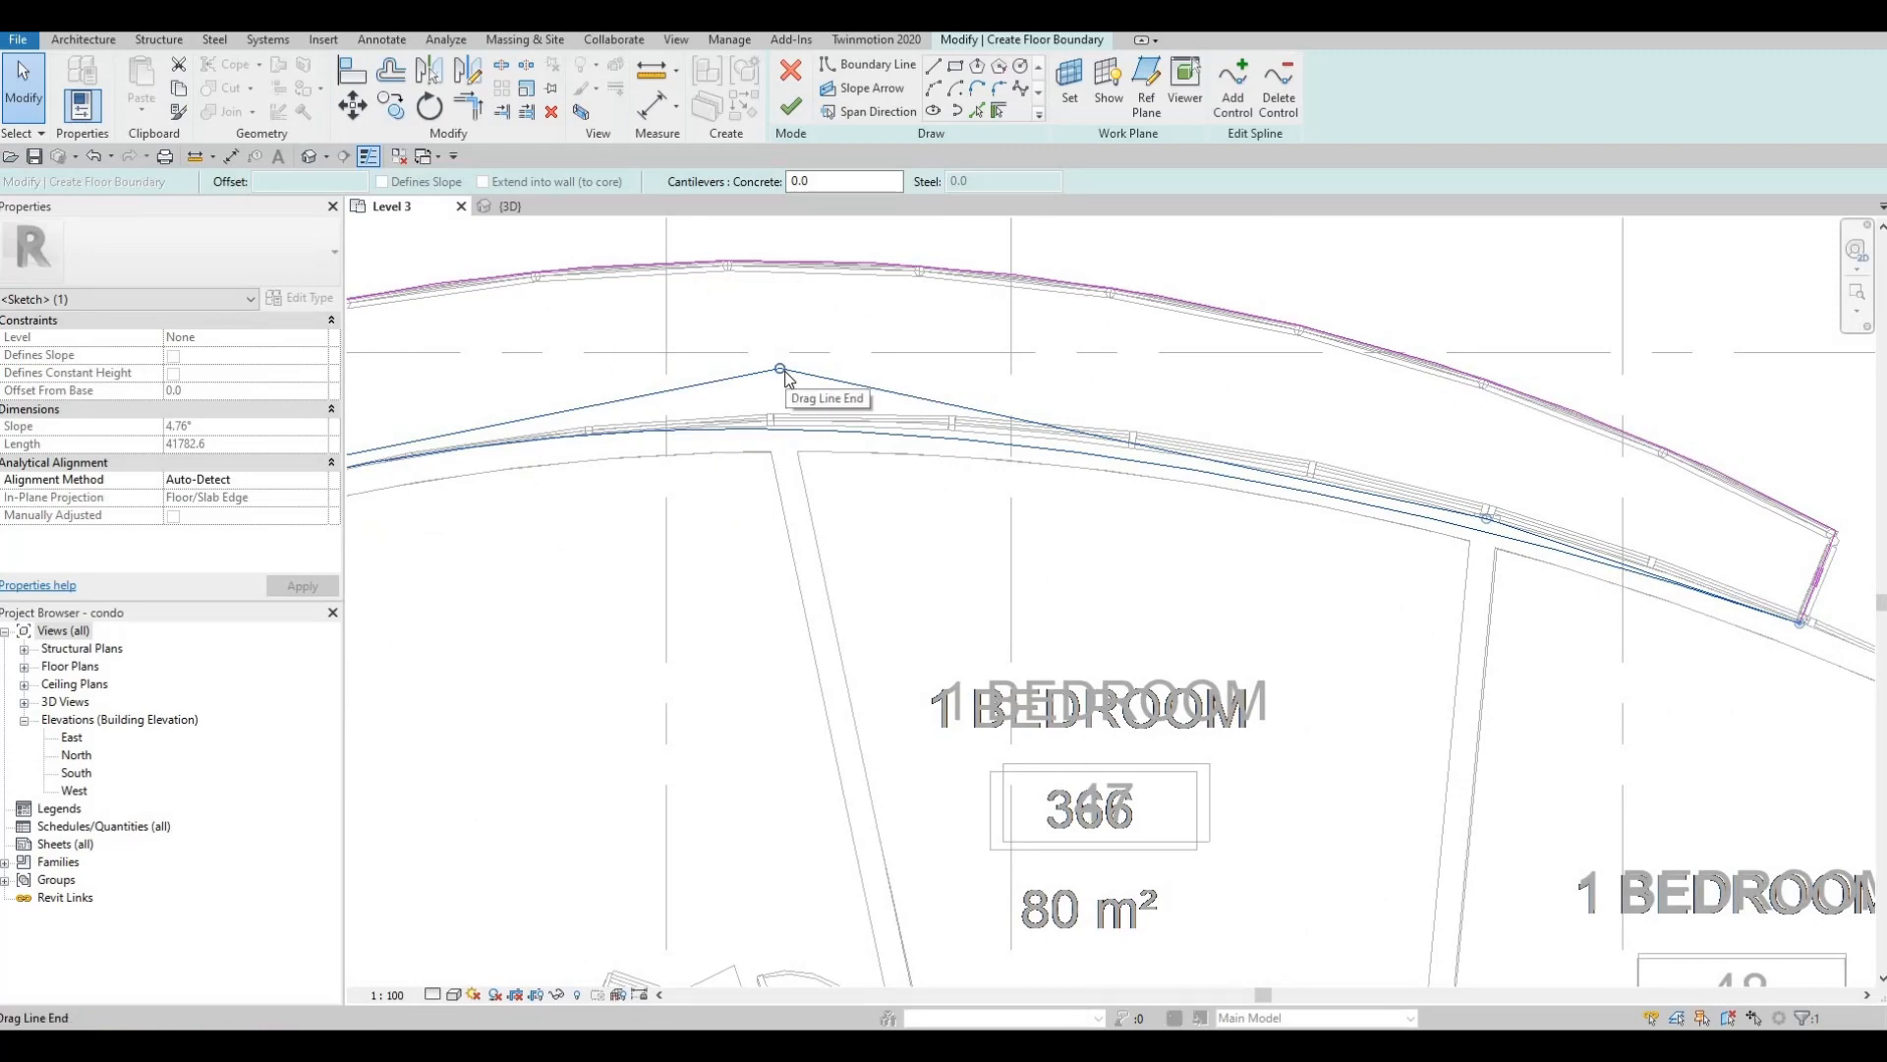
scroll(1403, 516, "up", 4)
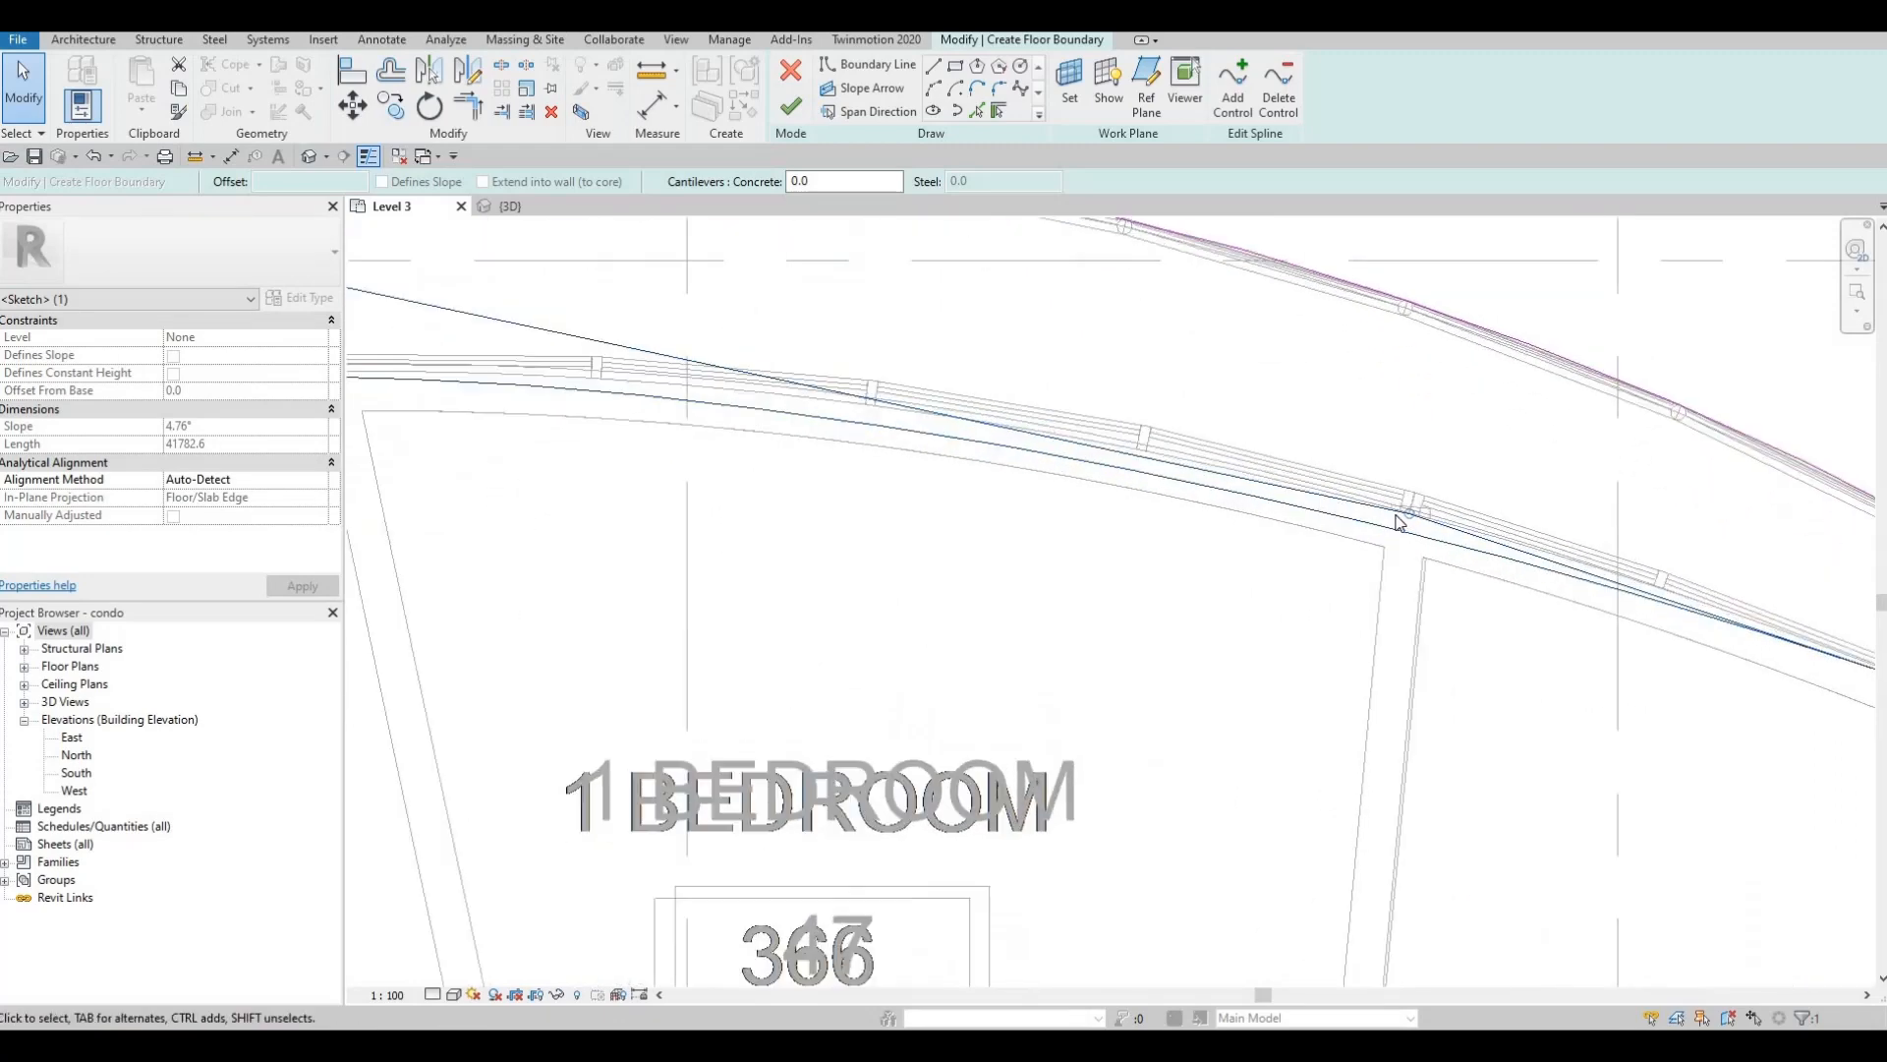
left_click_drag(1406, 496, 1405, 471)
left_click(1048, 458)
scroll(1072, 482, "down", 3)
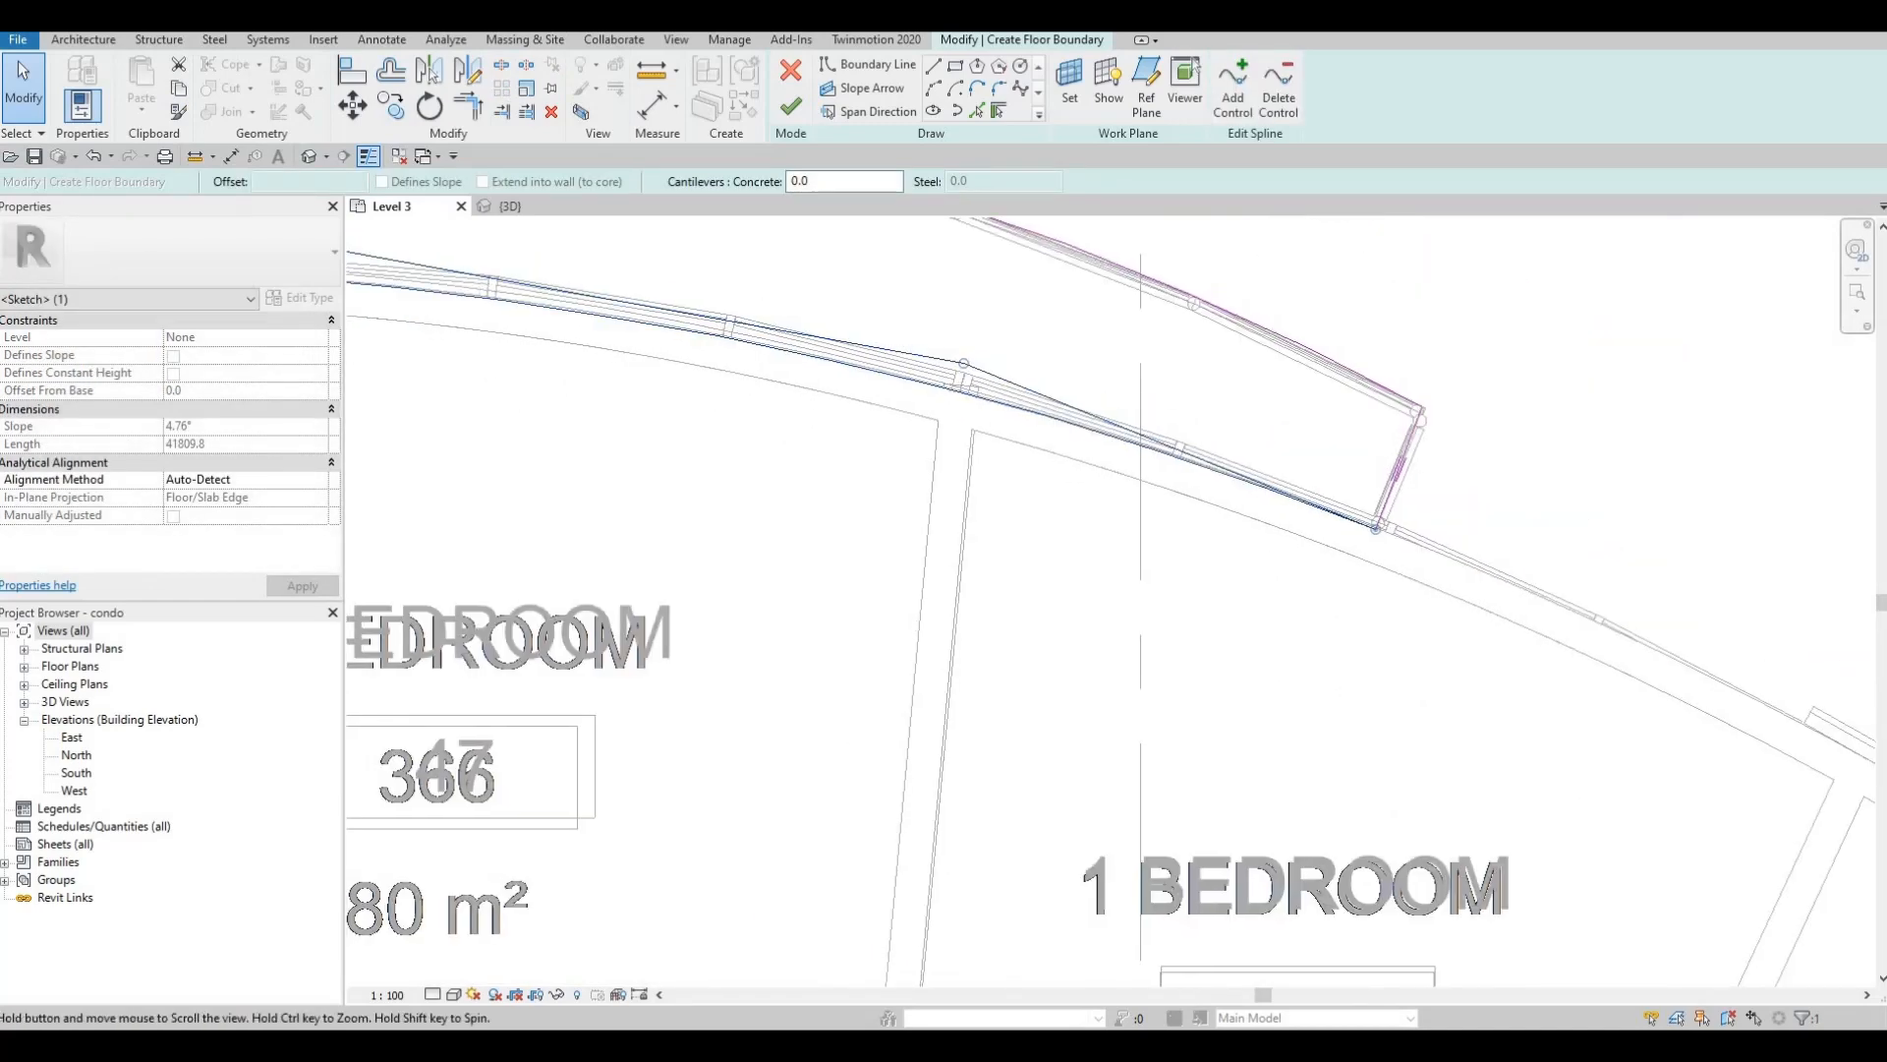
- Move the spline's control point at the diagonal partition inside unit 365 slightly inward to fit the wall curve
scroll(1249, 565, "up", 3)
middle_click_drag(1250, 565, 1875, 551)
middle_click_drag(1032, 586, 1711, 510)
middle_click_drag(899, 578, 1010, 444)
scroll(969, 559, "up", 2)
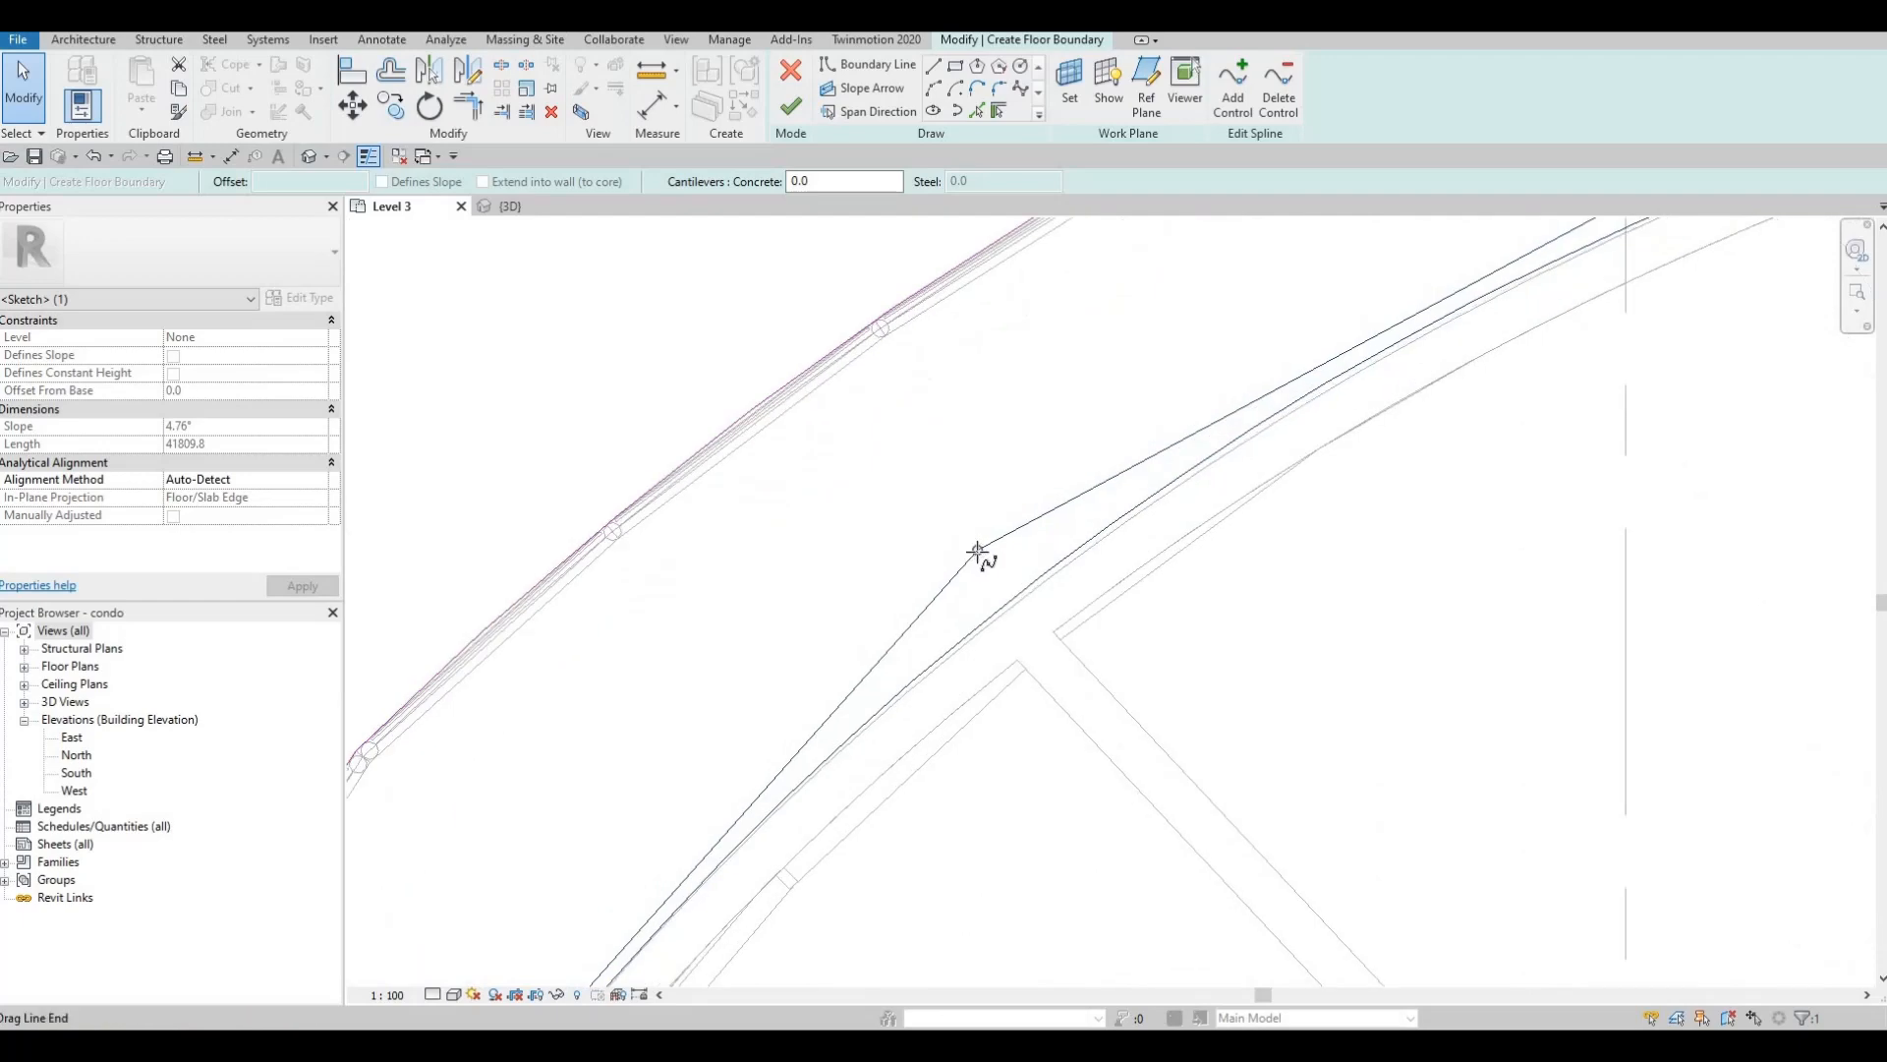
key("Escape")
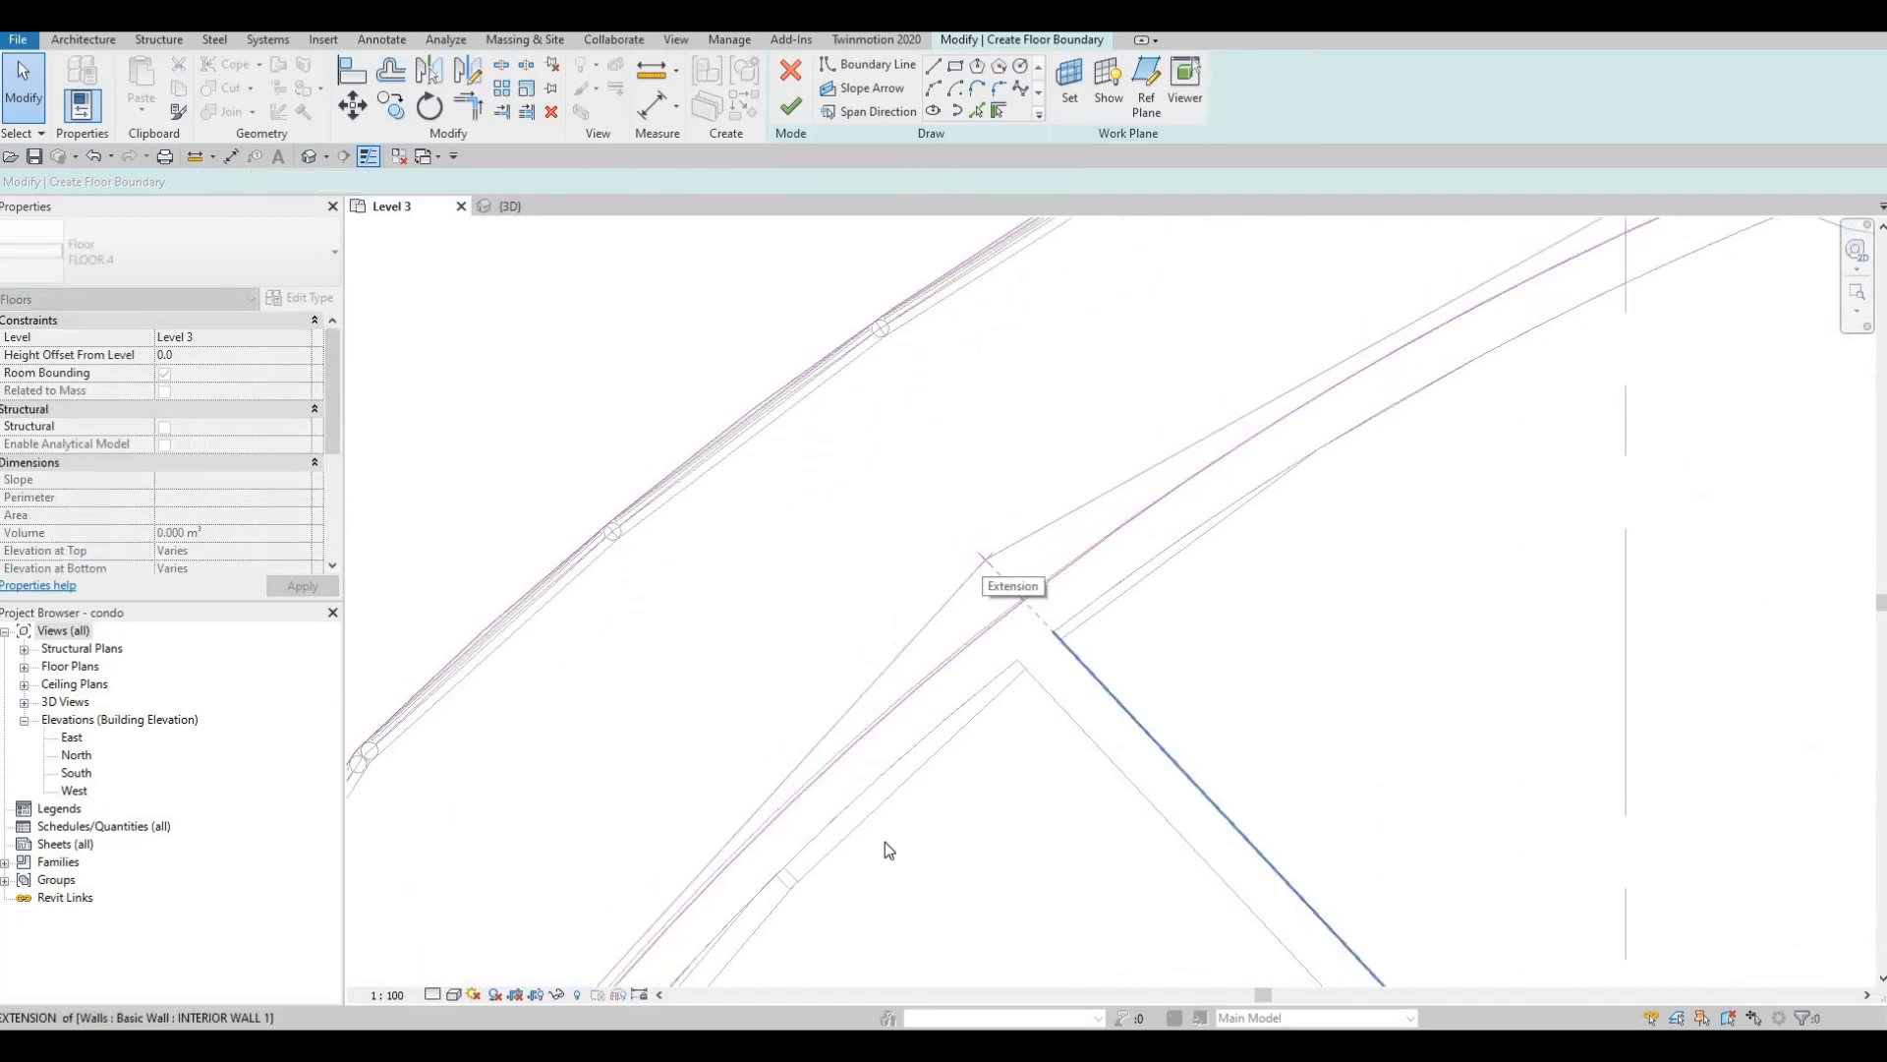
- Move the spline's control point at the second partition above unit 364 slightly inward to fit the wall curve
middle_click_drag(884, 841, 1357, 350)
scroll(1104, 704, "down", 2)
middle_click_drag(1121, 727, 1314, 523)
middle_click_drag(858, 973, 1019, 472)
scroll(1032, 472, "up", 3)
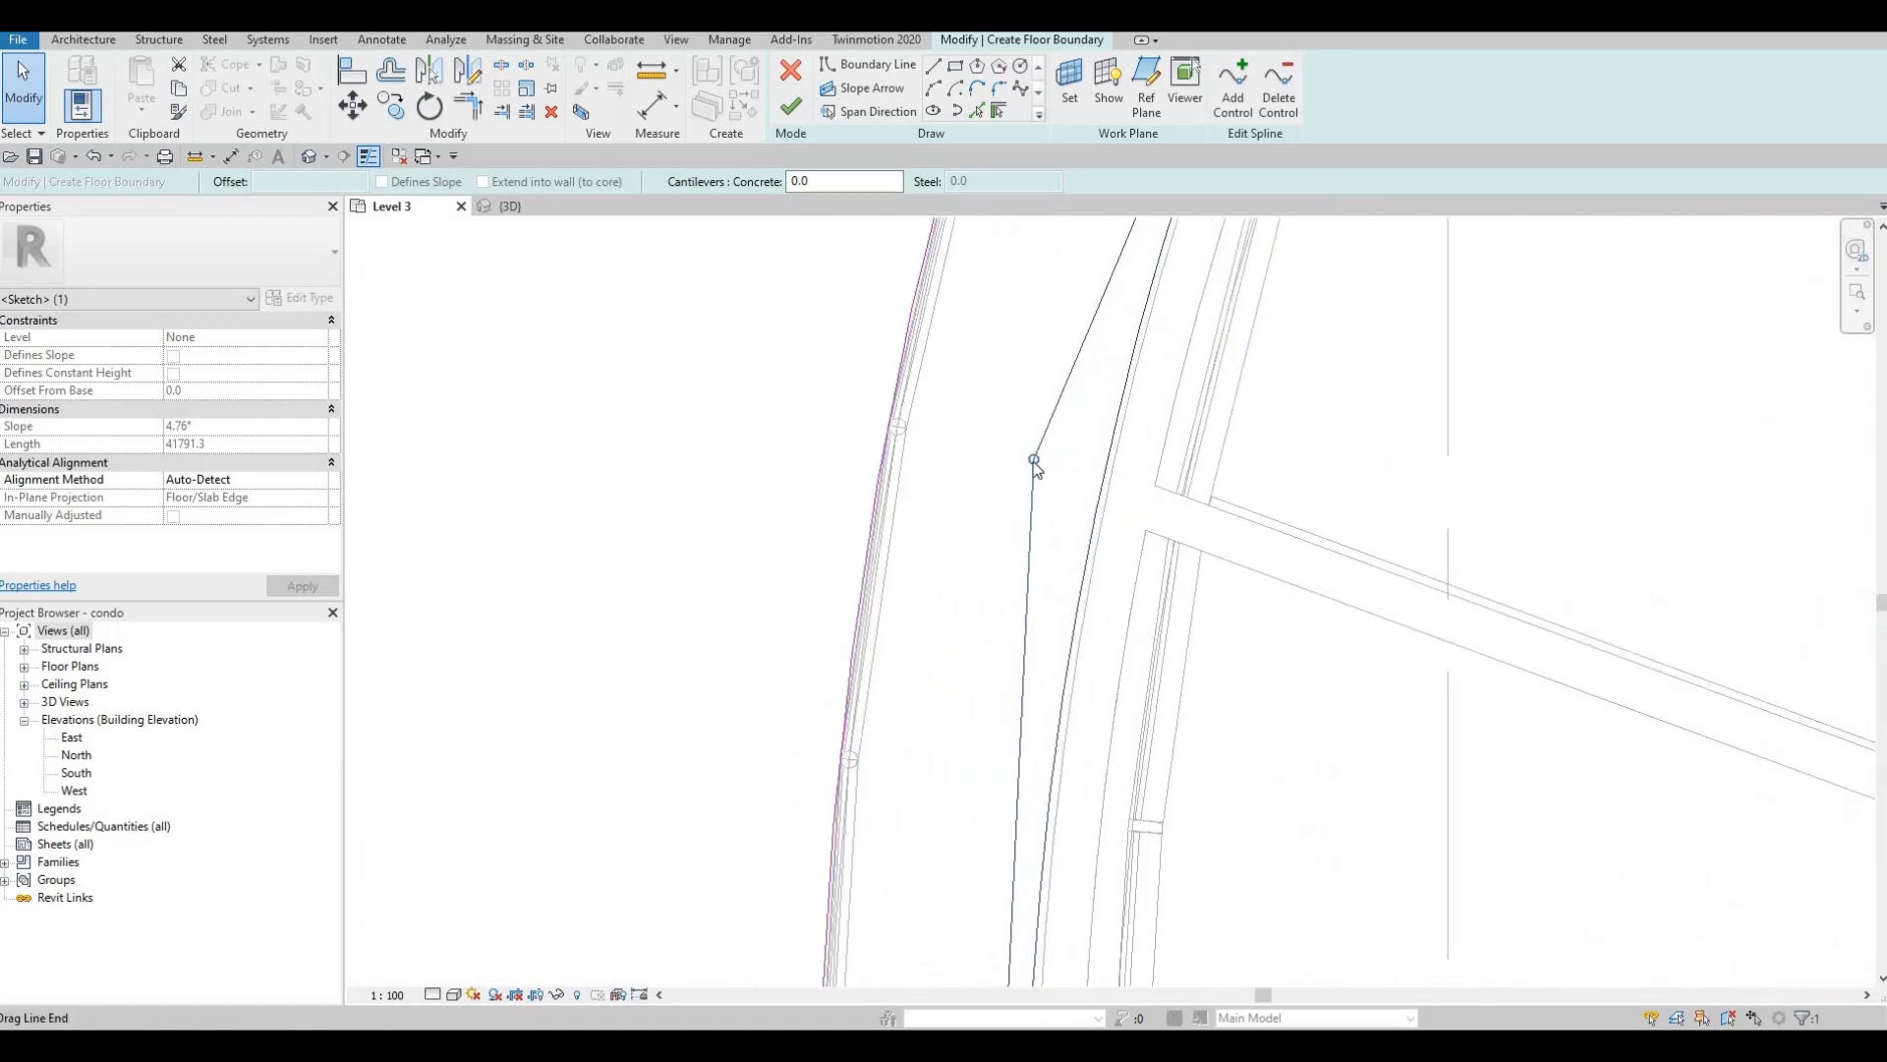
key("Escape")
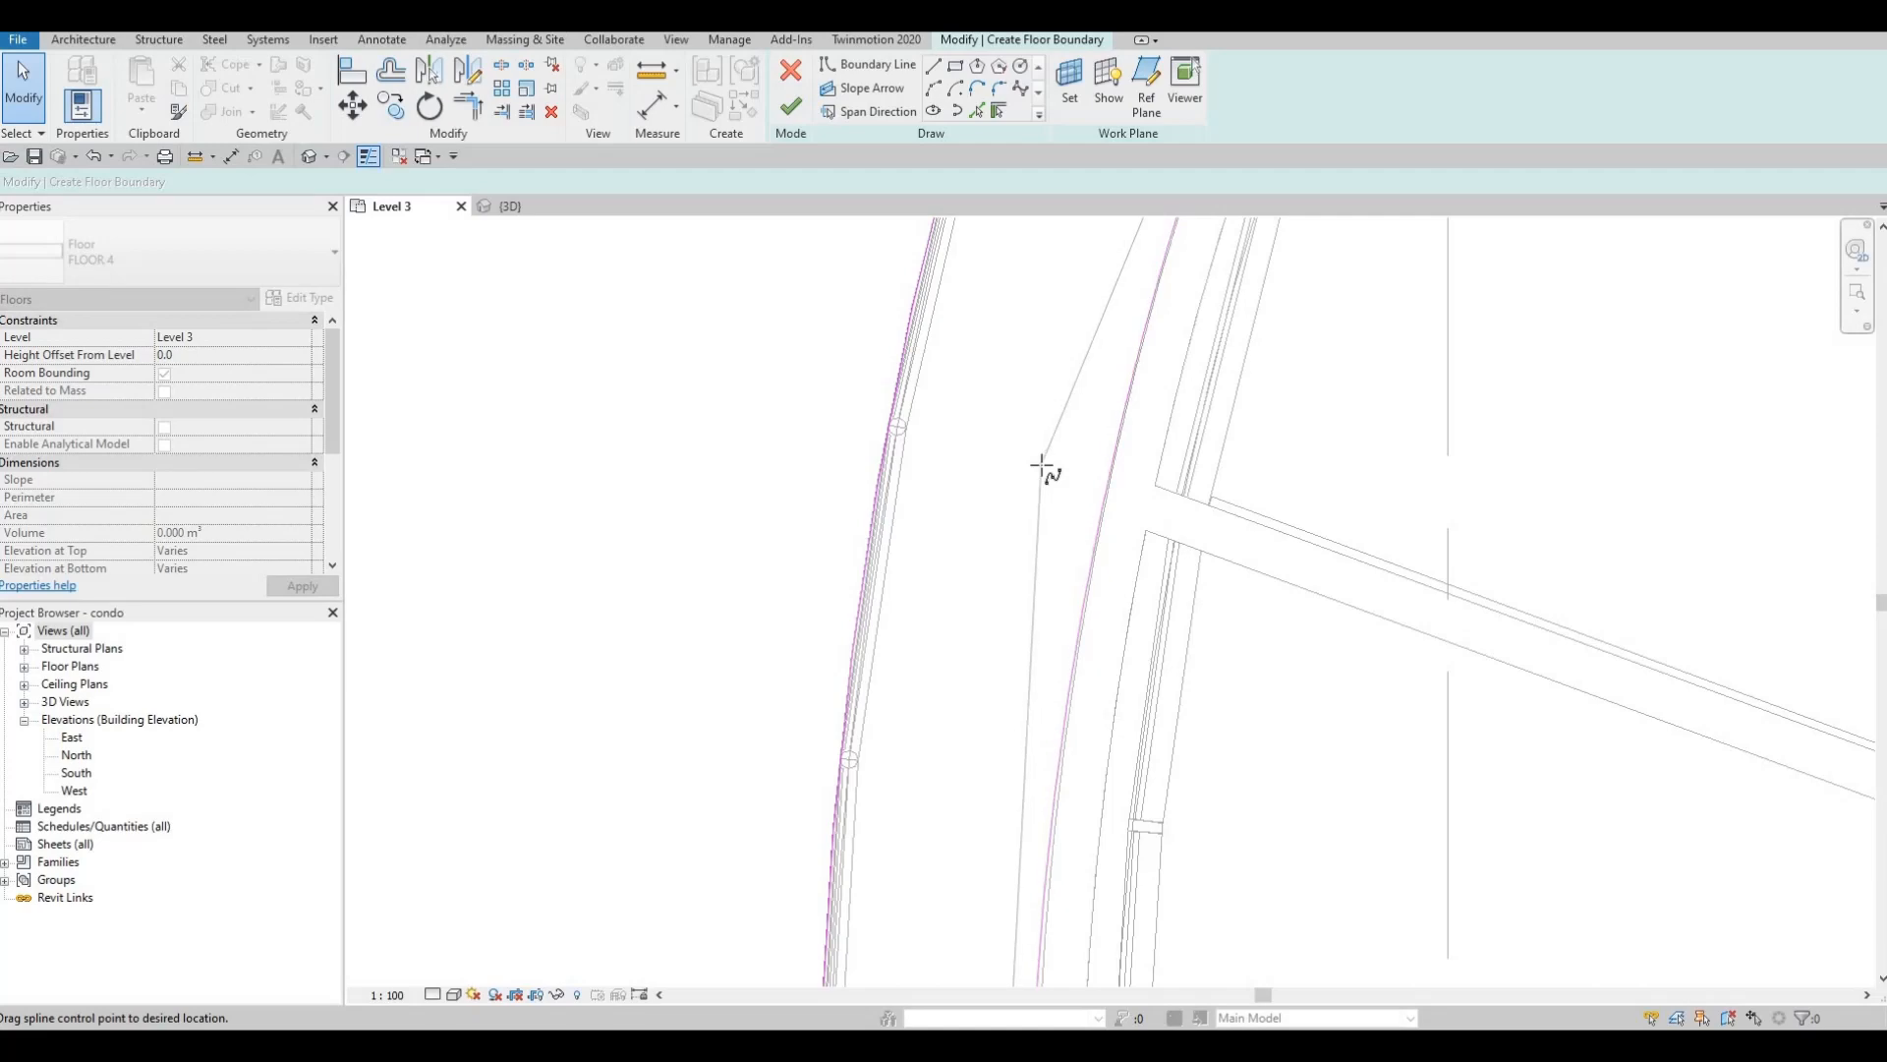
- Fine-tune the spline's control point at the partition directly above unit 364 to follow the wall curve
scroll(1126, 645, "down", 1)
middle_click_drag(1127, 645, 1103, 328)
middle_click_drag(1079, 668, 1037, 501)
middle_click_drag(1005, 778, 1030, 642)
scroll(1030, 642, "down", 1)
scroll(1000, 638, "up", 2)
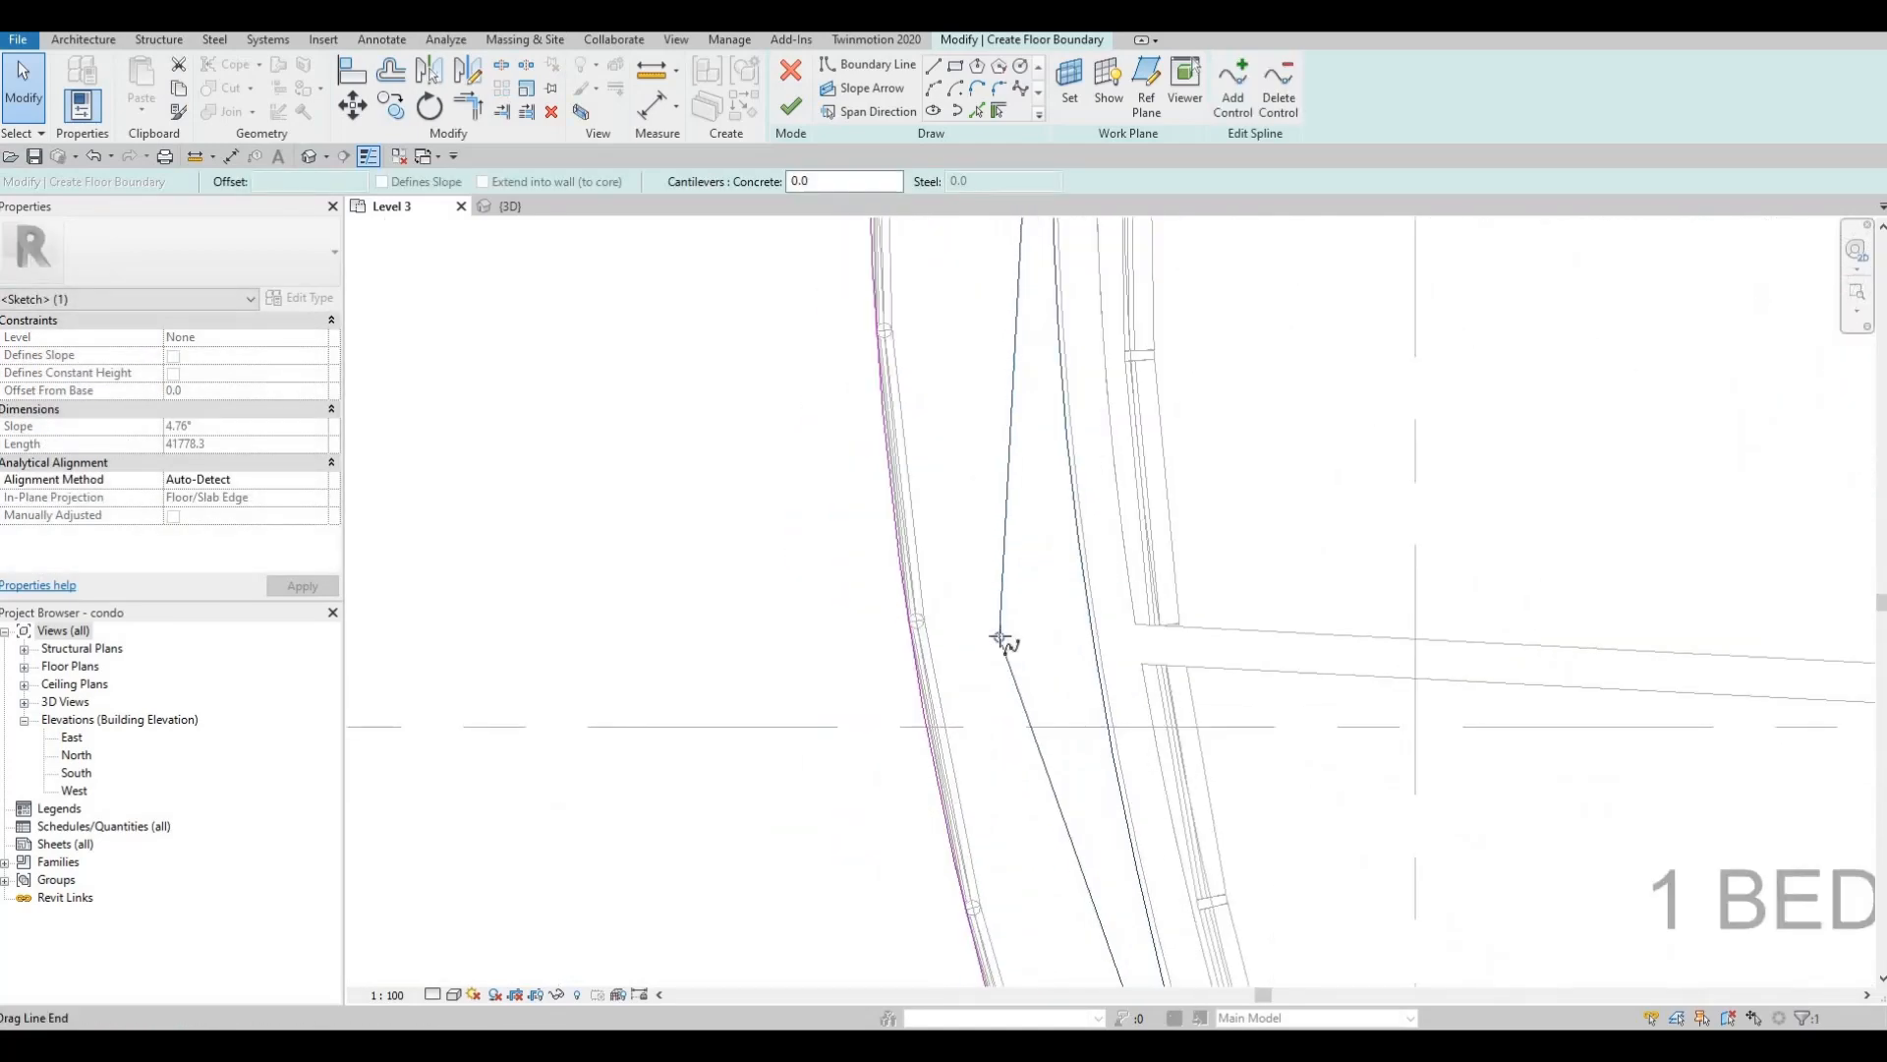
left_click_drag(1001, 639, 1002, 639)
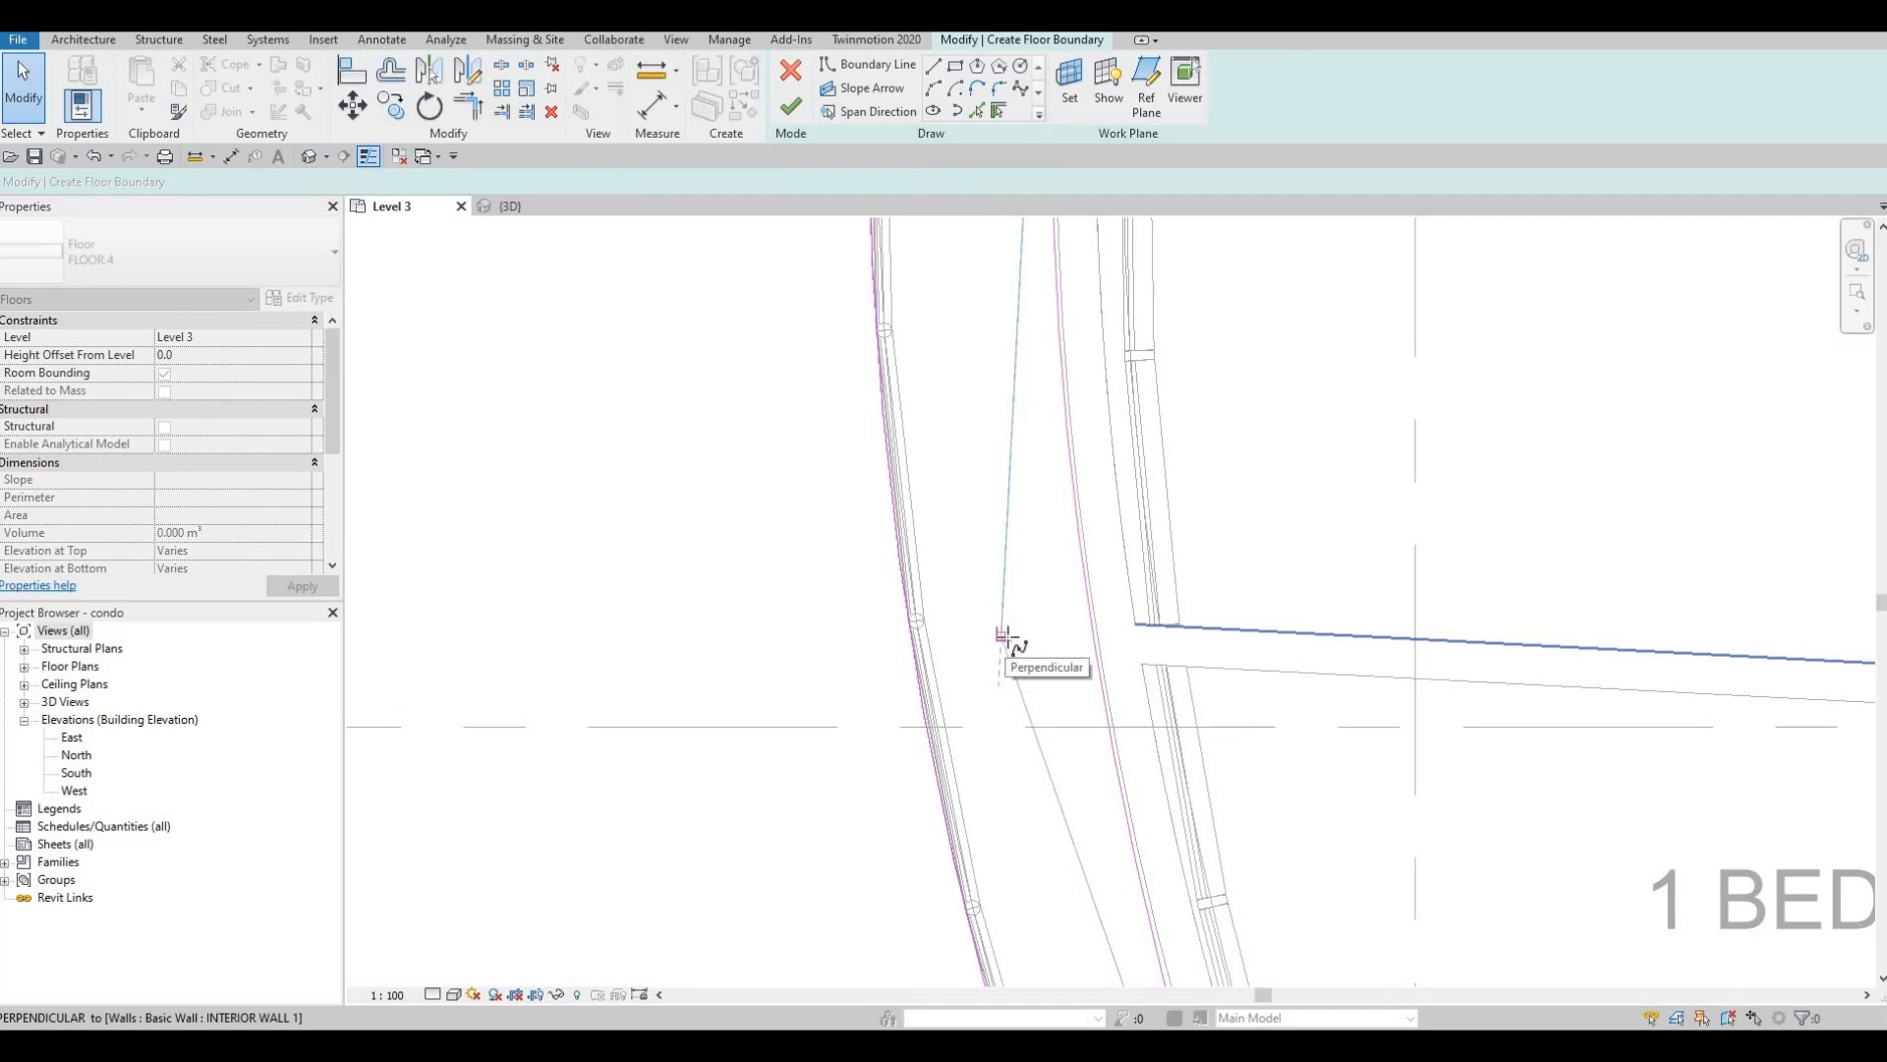
left_click_drag(1015, 637, 995, 631)
- Move the spline's control point at the partition below unit 364 inward onto the wall curve and check the fit along the neighbouring partitions
scroll(1003, 639, "up", 2)
scroll(999, 536, "down", 4)
mouse_move(1236, 867)
middle_mouse_down()
mouse_move(1147, 458)
mouse_move(1071, 393)
middle_mouse_up()
scroll(1038, 663, "up", 5)
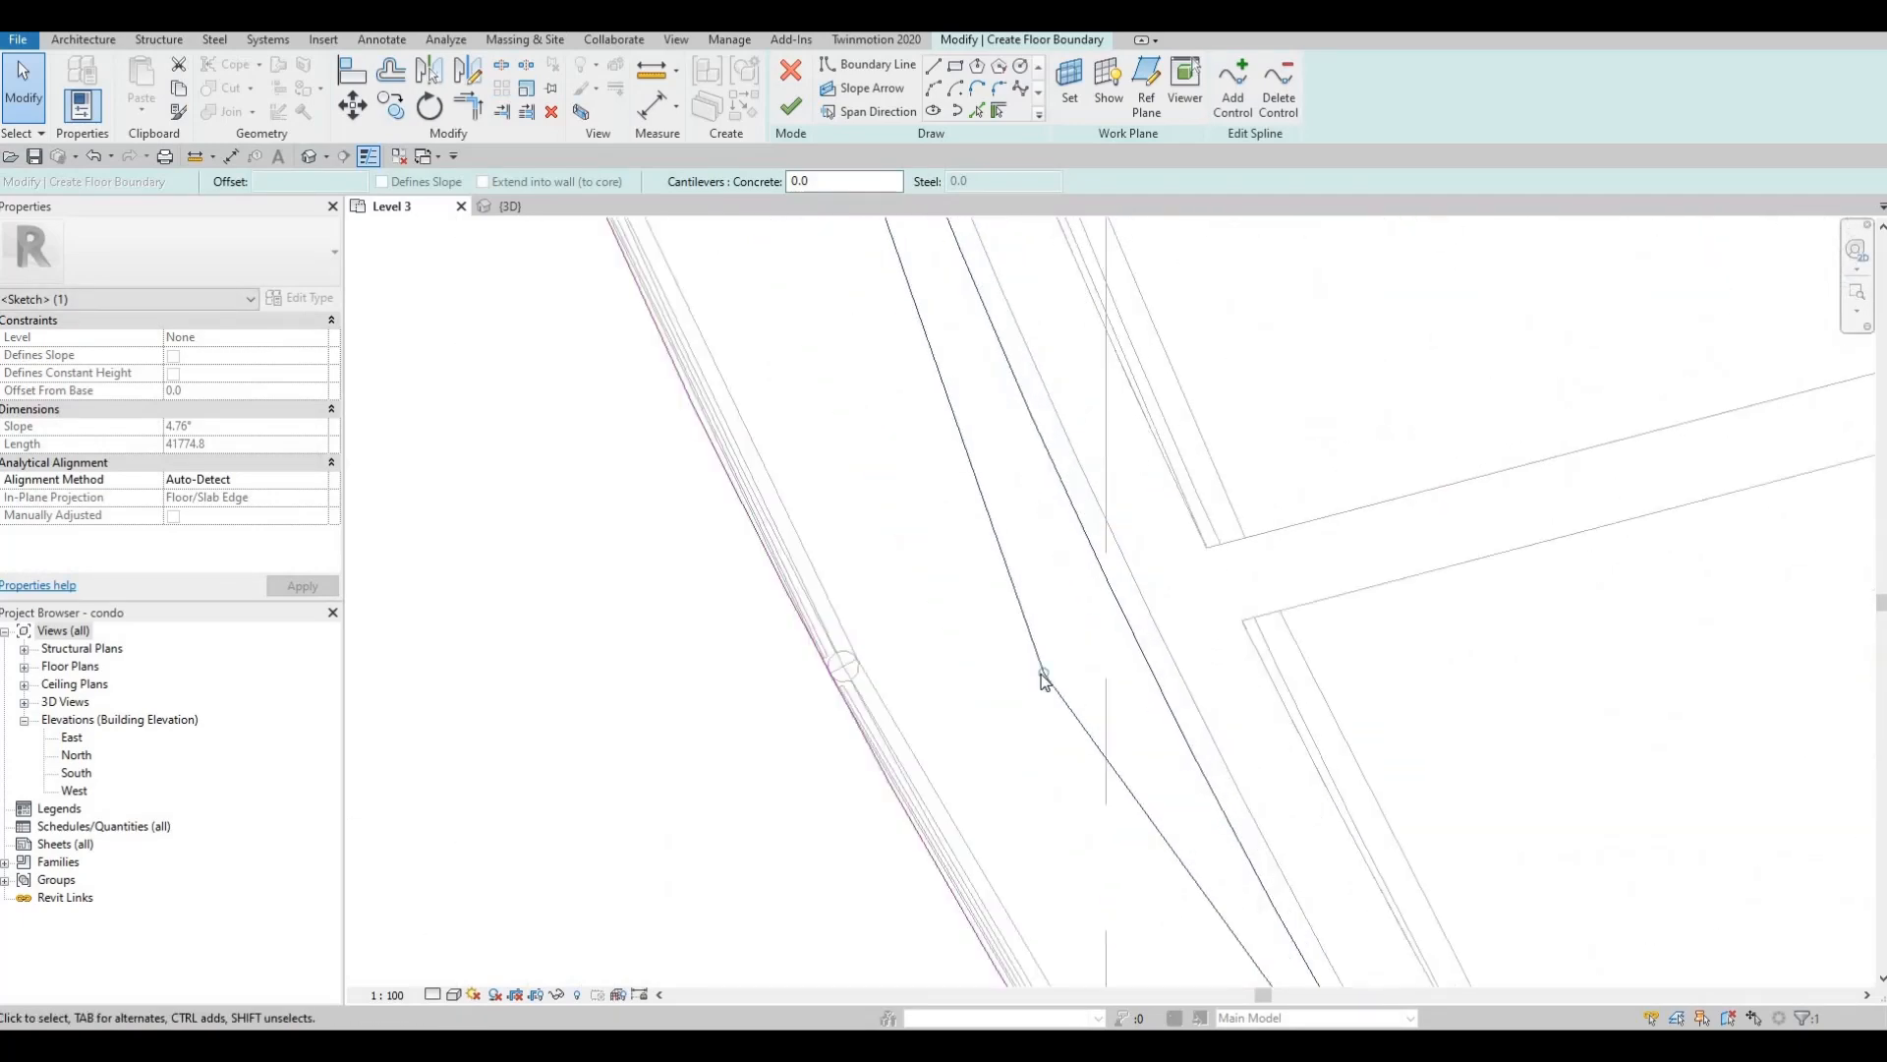
left_click_drag(1050, 669, 1074, 640)
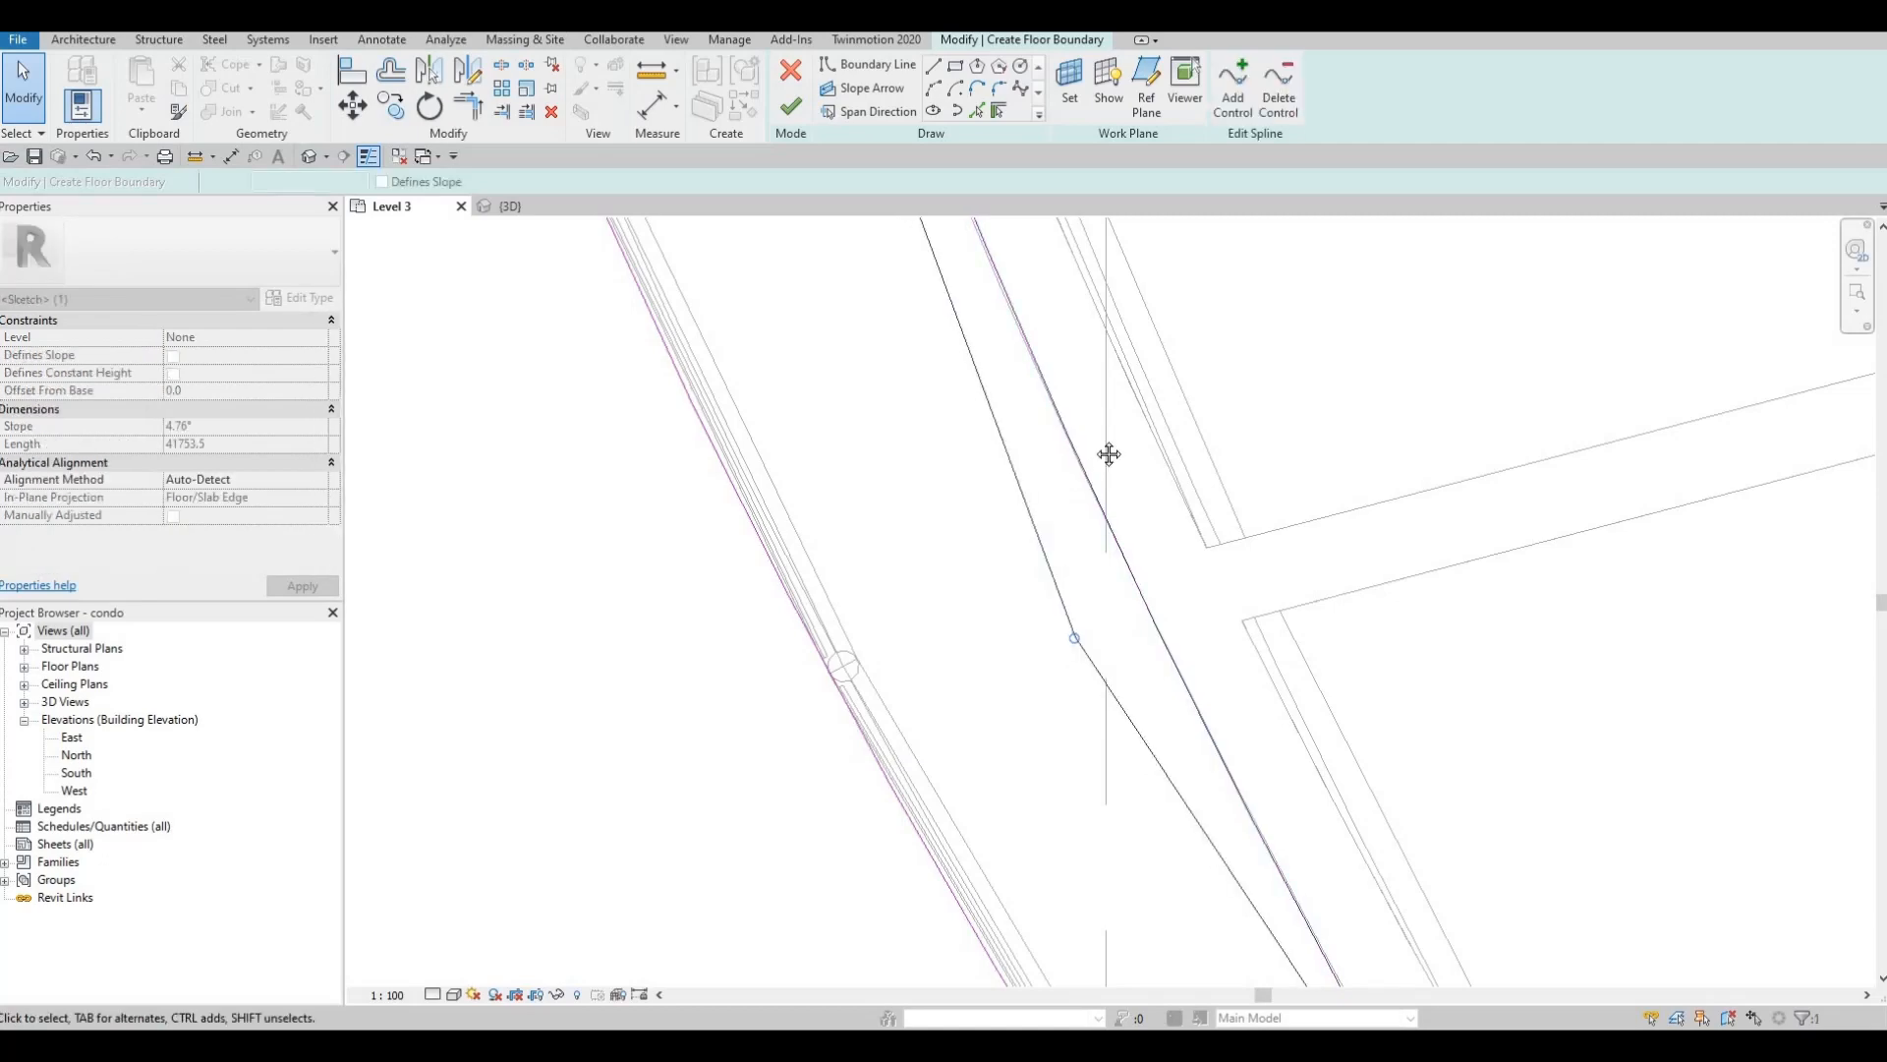
scroll(1081, 531, "down", 5)
middle_click_drag(875, 266, 952, 544)
scroll(981, 526, "up", 6)
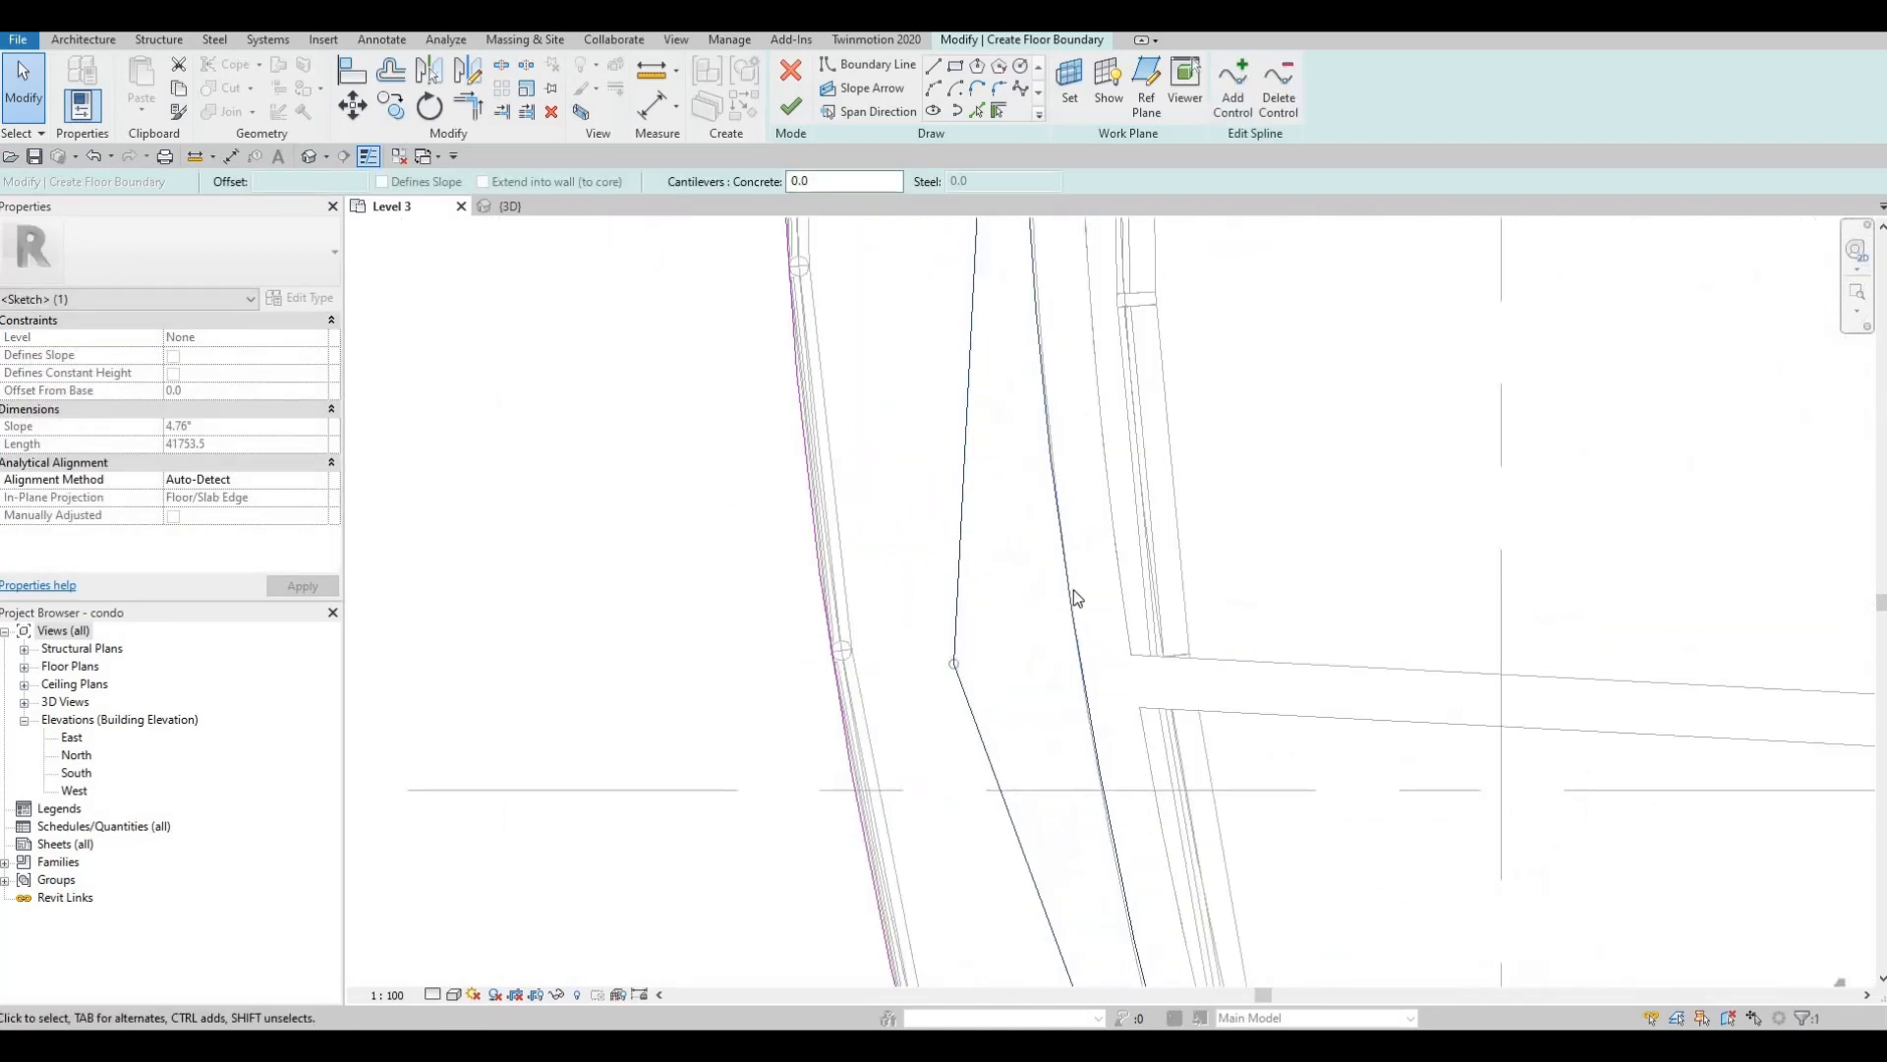
middle_click_drag(1144, 673, 1108, 931)
middle_click_drag(1042, 236, 1010, 481)
scroll(1010, 481, "down", 1)
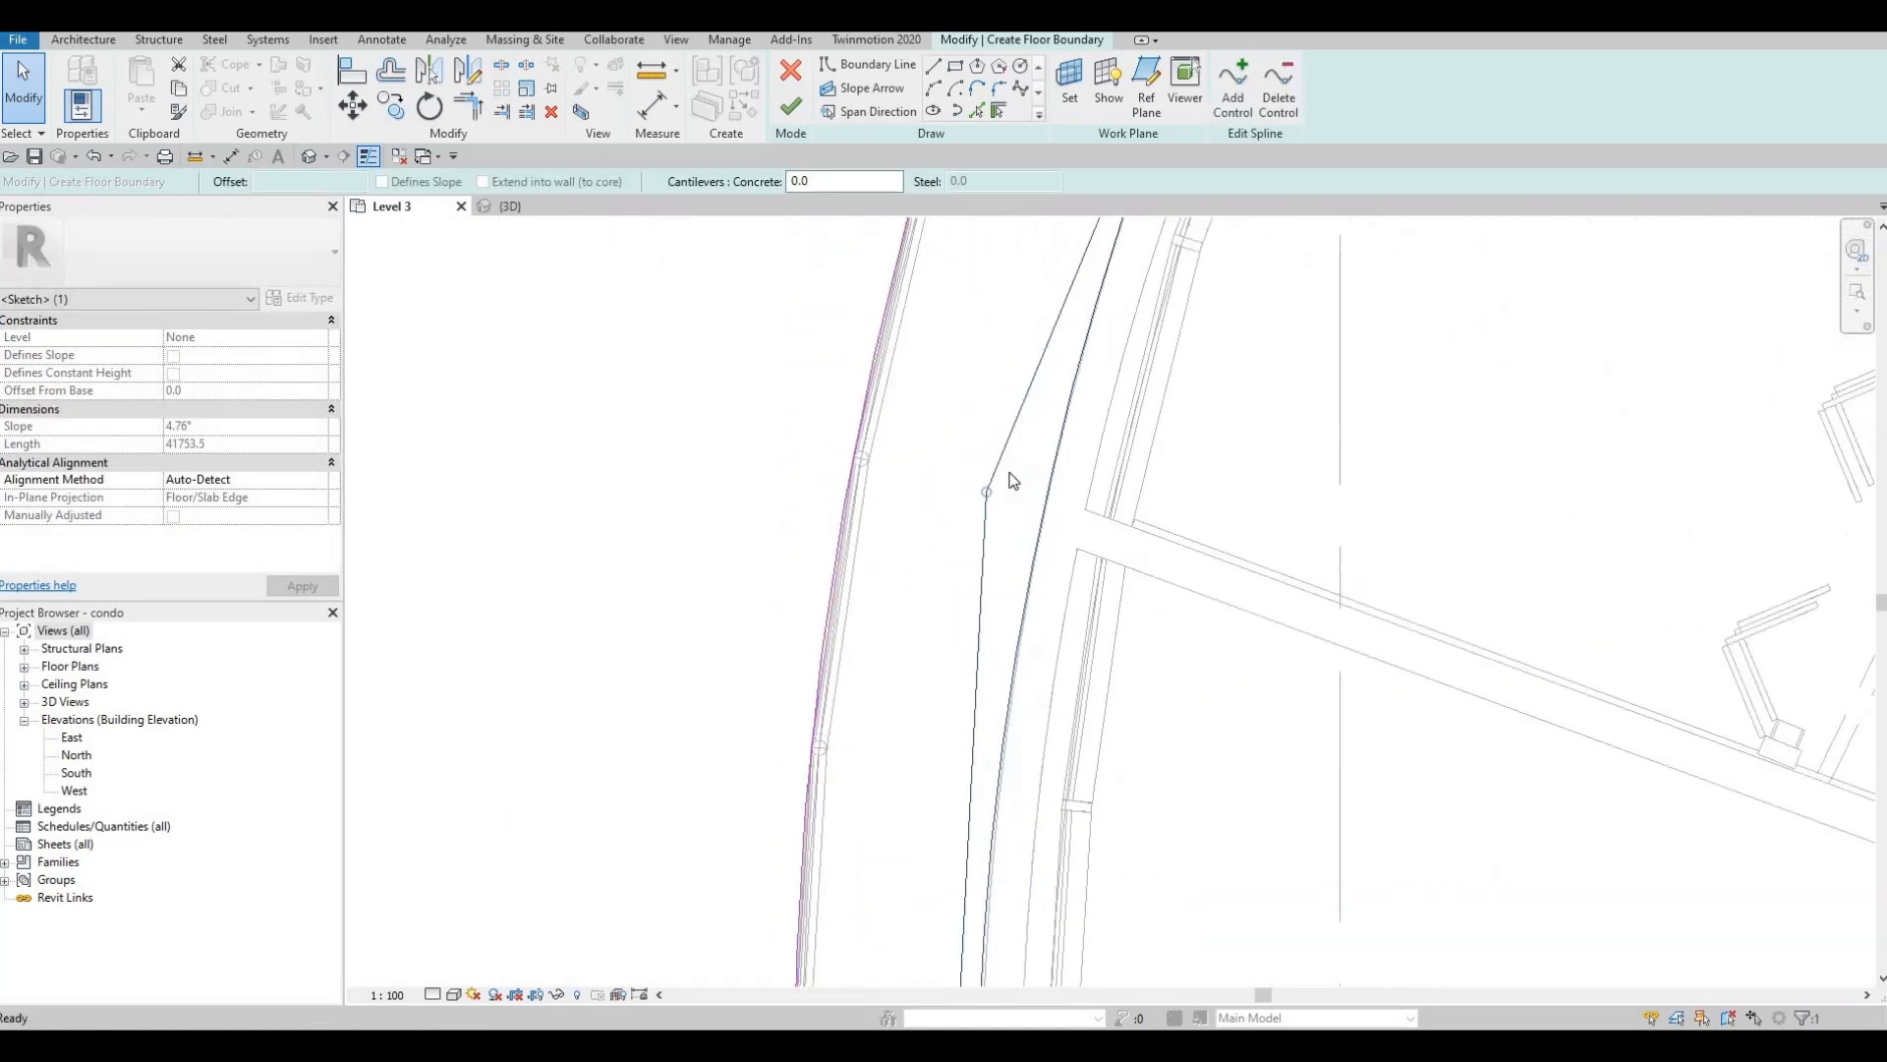
- Finish the floor boundary sketch to create the FLOOR 4 balcony floor on Level 3
scroll(1008, 501, "down", 5)
key("Escape")
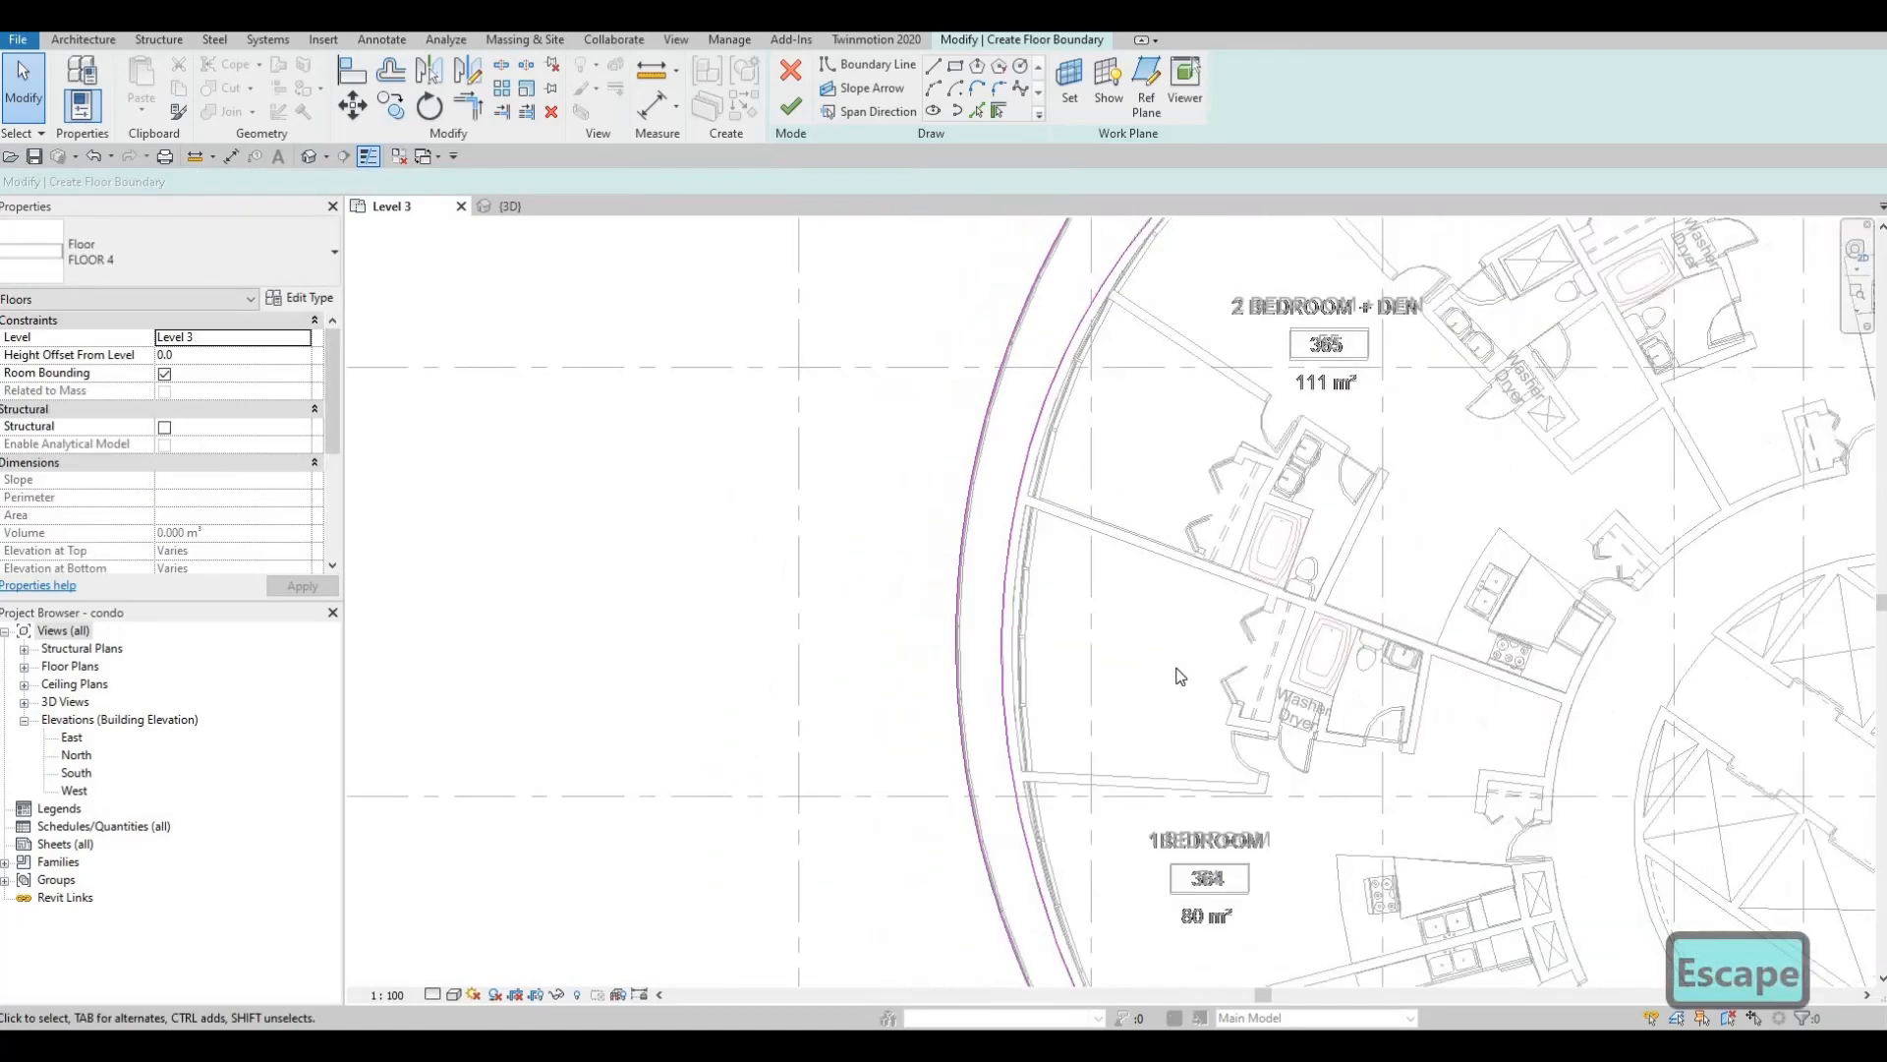
scroll(1116, 511, "down", 4)
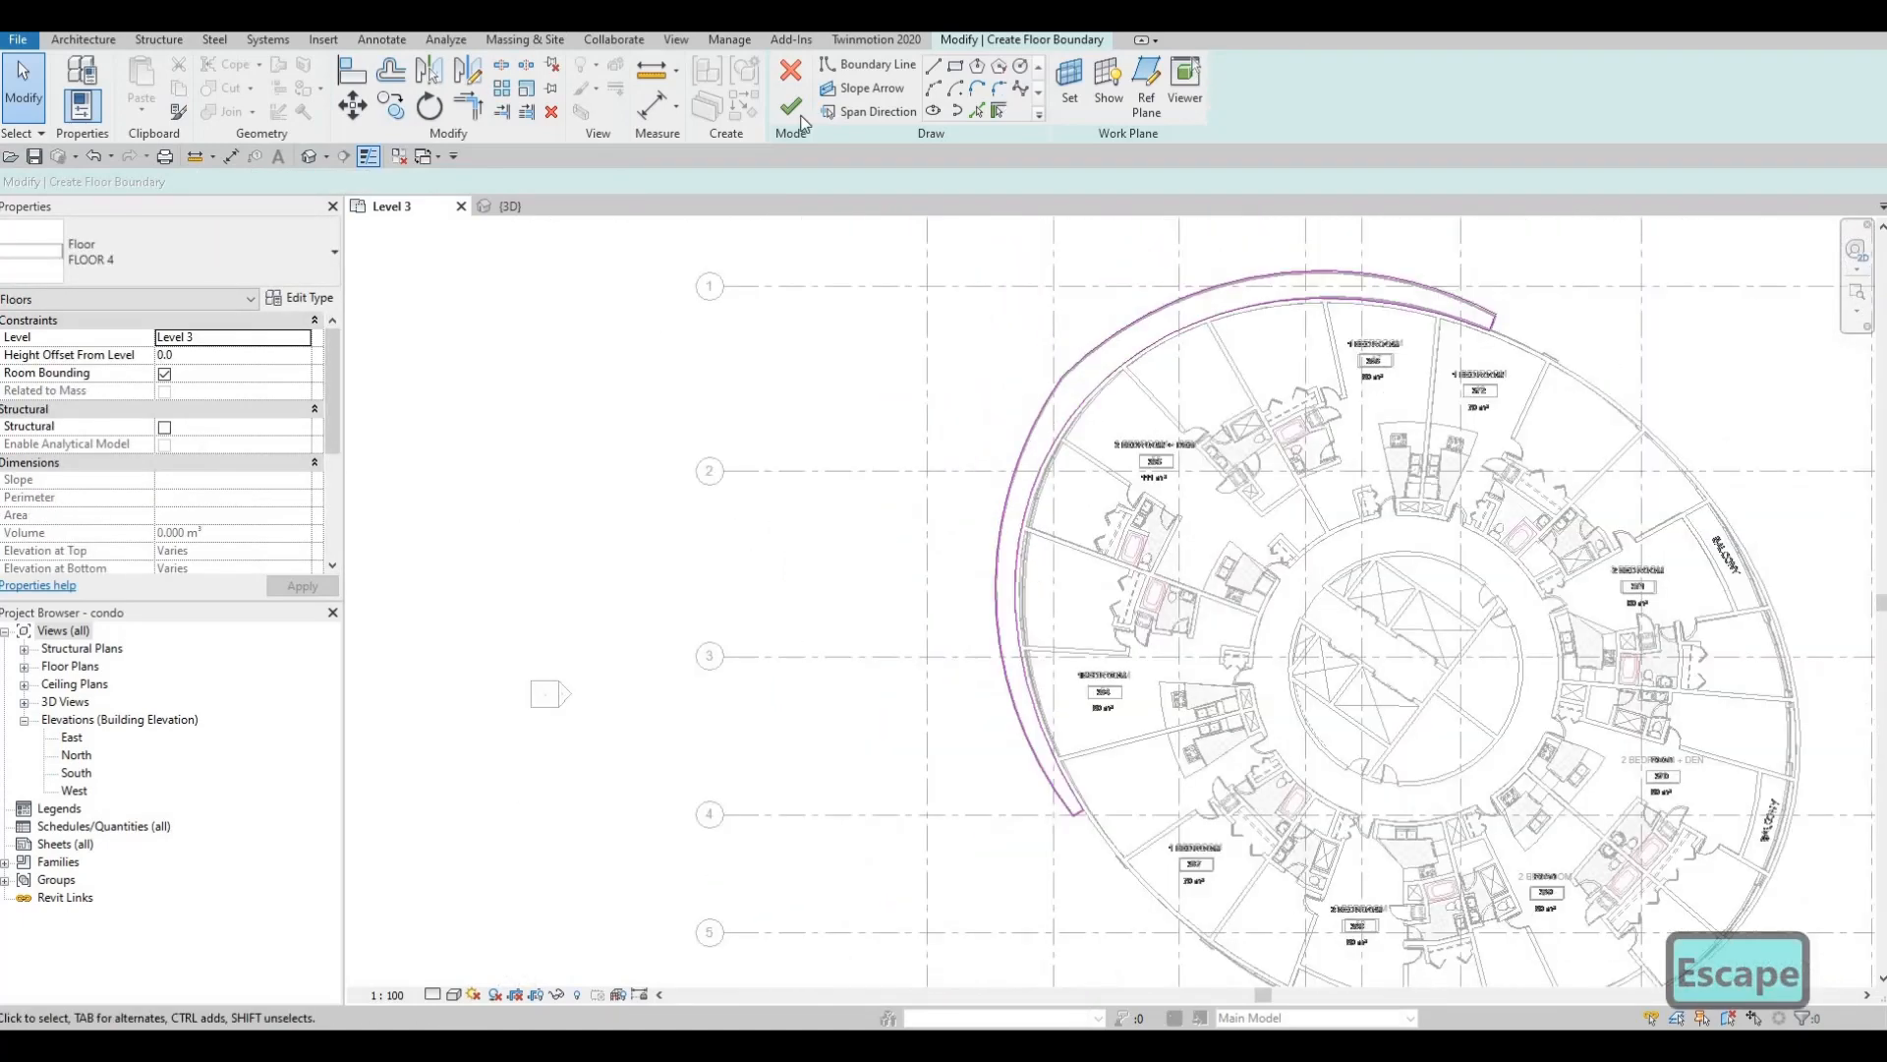
left_click(802, 119)
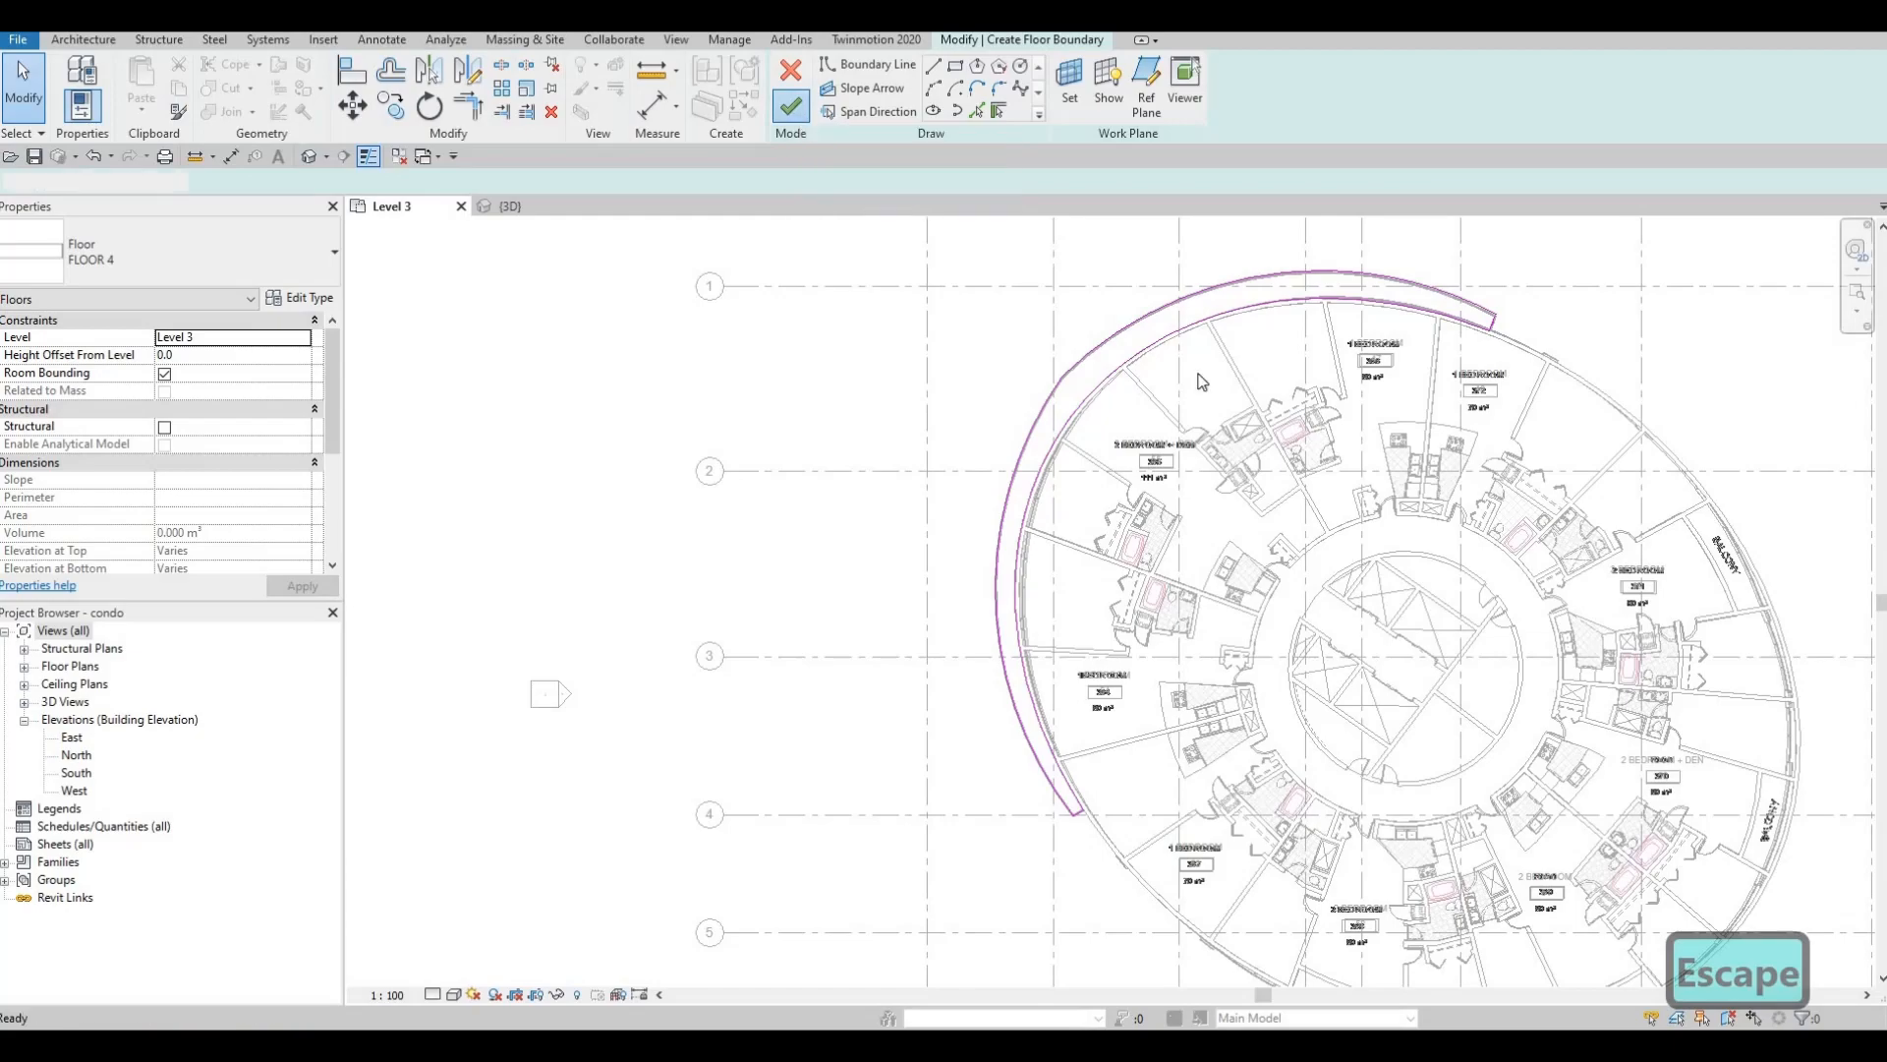
scroll(1083, 548, "up", 3)
middle_click_drag(1235, 264, 1196, 388)
scroll(1152, 634, "down", 2)
middle_click_drag(1167, 634, 1167, 470)
scroll(1166, 470, "down", 1)
key("Escape")
key("Escape")
key("Escape")
- Extend the outer end of unit 365's lower partition wall to the curved outer wall
scroll(1076, 767, "up", 5)
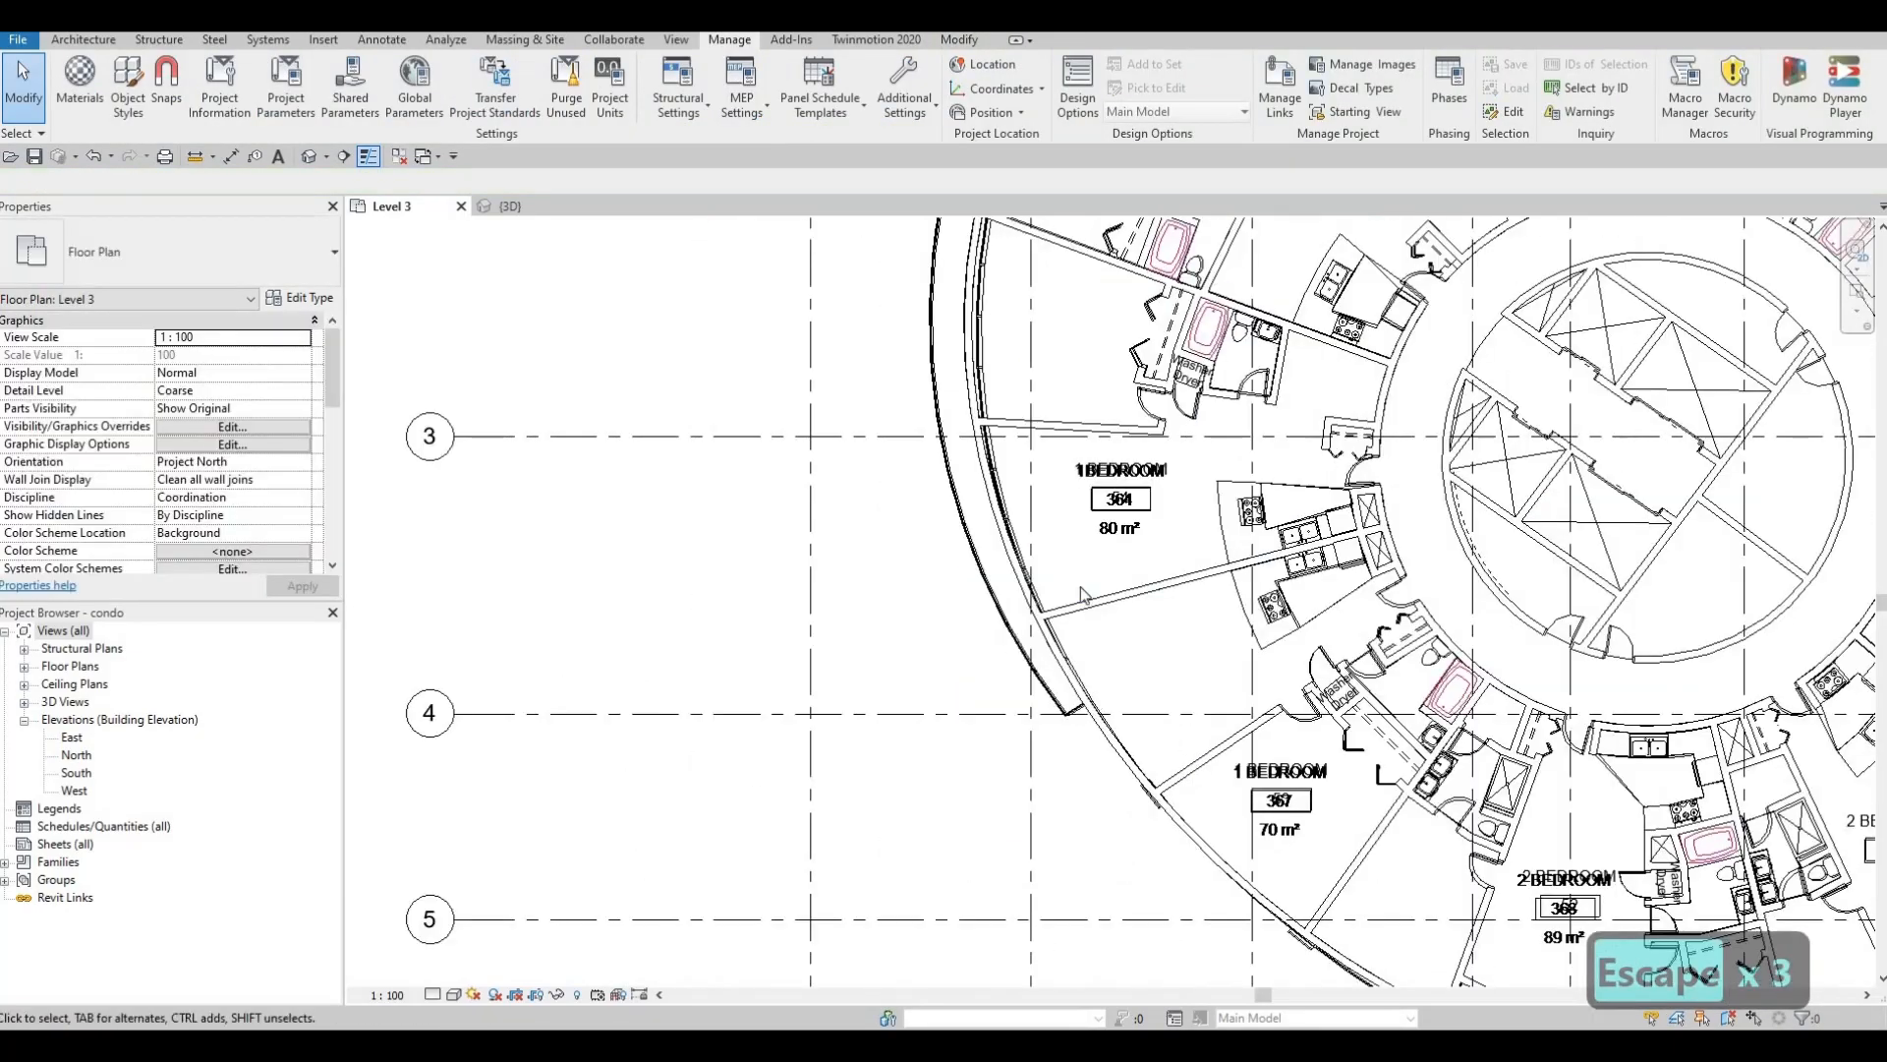
scroll(1187, 580, "down", 3)
middle_click_drag(1207, 598, 1190, 851)
scroll(1050, 317, "up", 4)
scroll(1052, 417, "up", 3)
left_click(1053, 573)
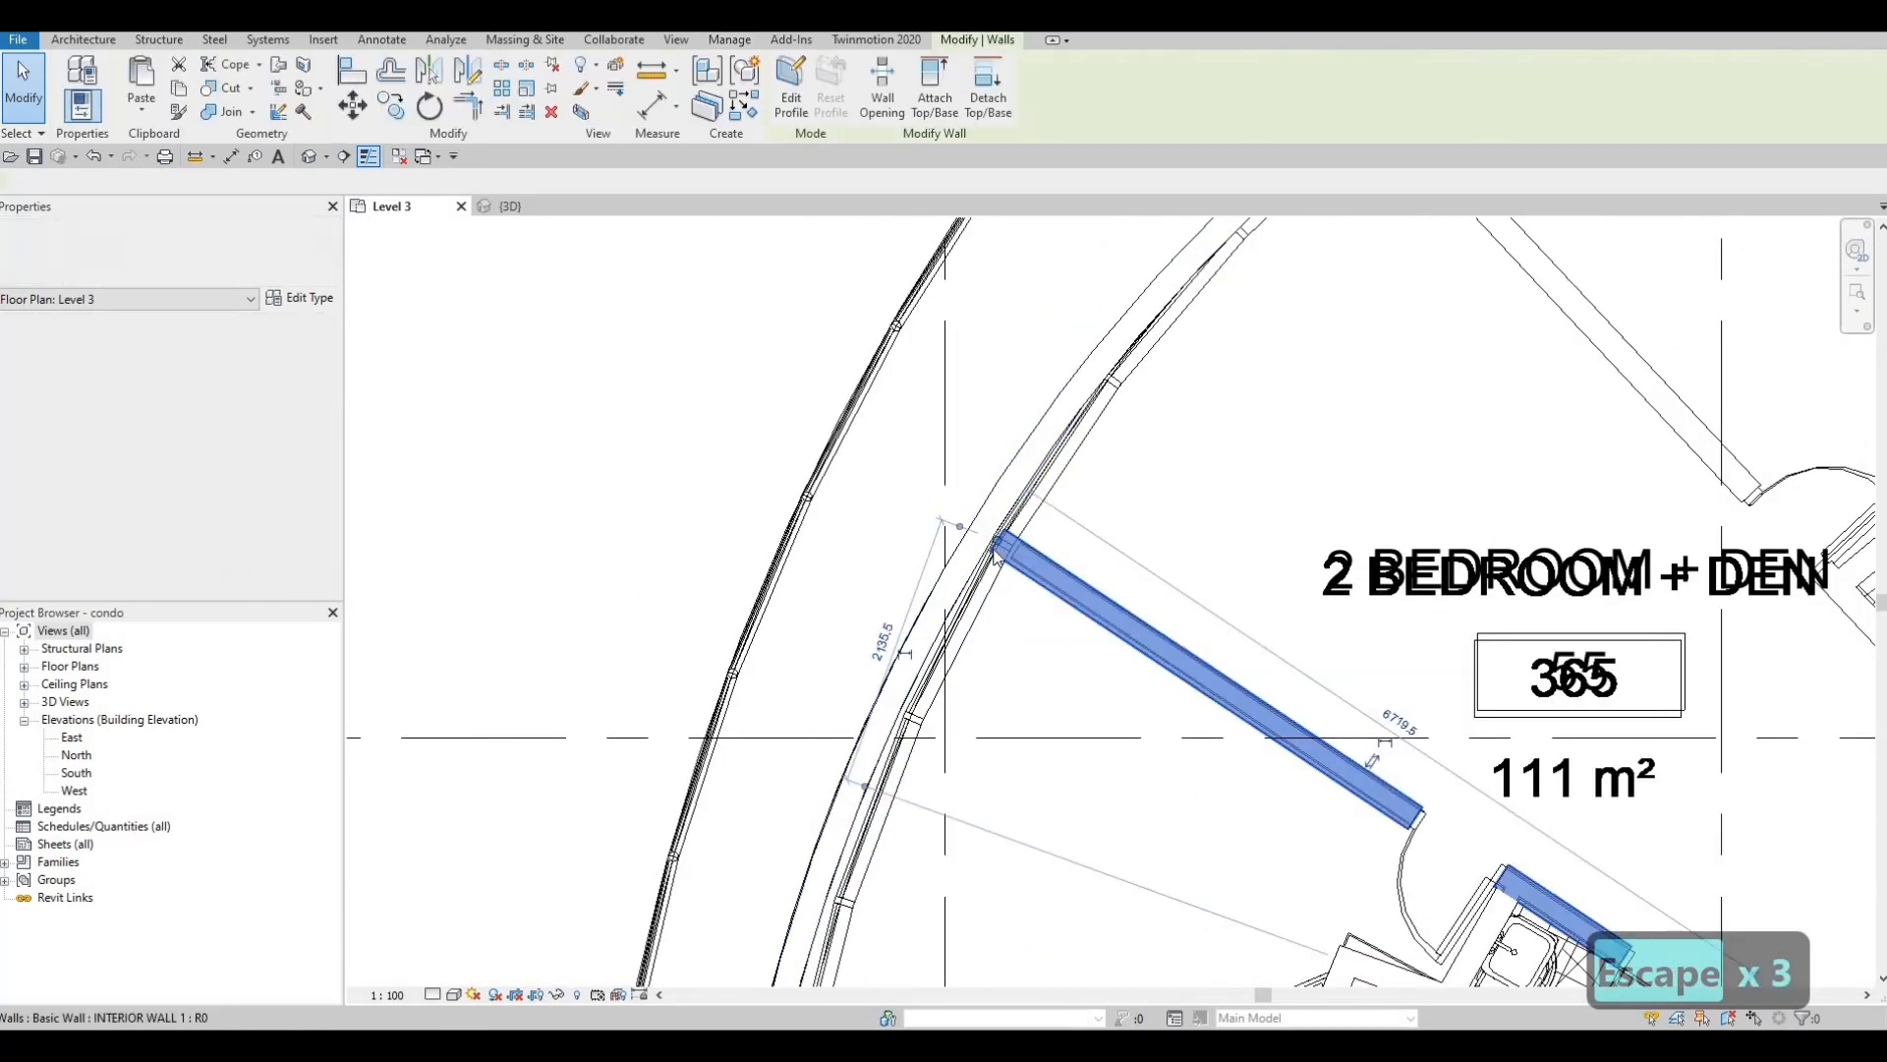
scroll(1015, 521, "up", 3)
left_click_drag(988, 557, 978, 546)
key("Escape")
key("Escape")
- Inspect the curved outer walls, partitions and balconies around the Level 3 plan
scroll(1276, 582, "down", 3)
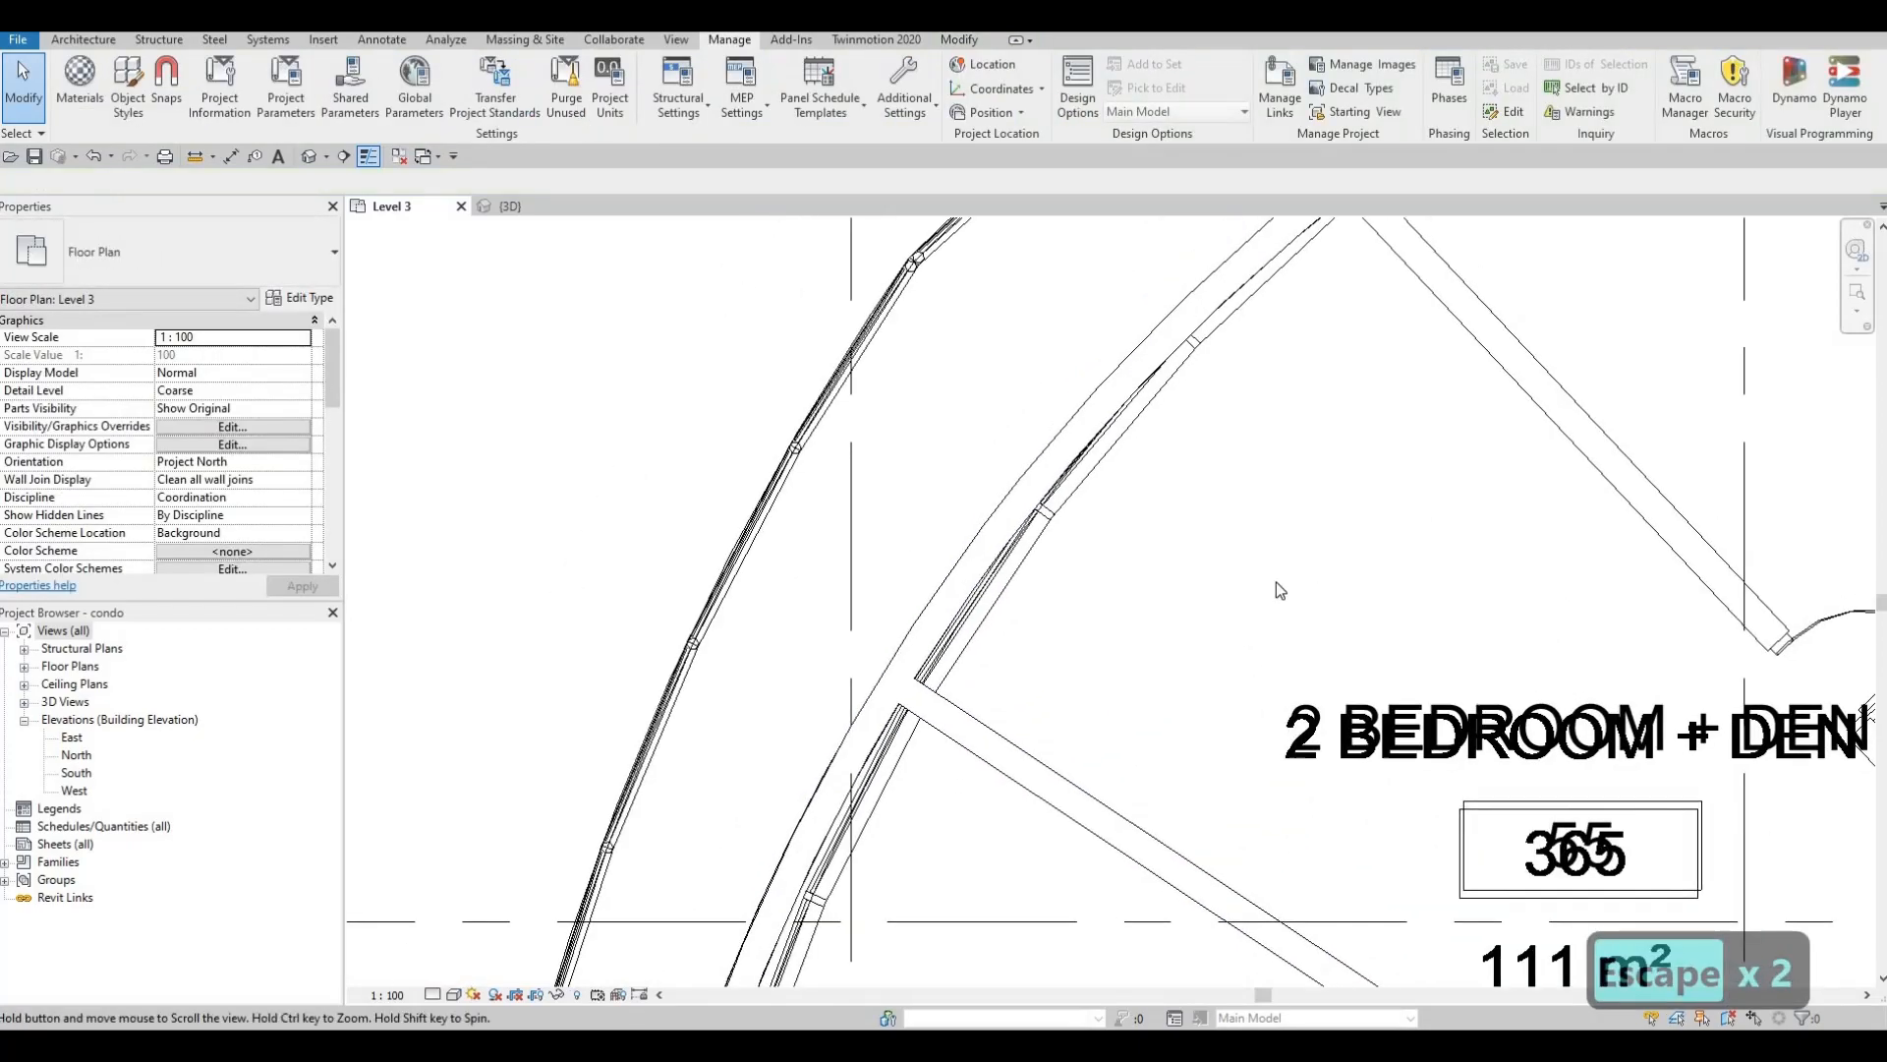
middle_click_drag(1464, 488, 1110, 512)
scroll(1110, 512, "down", 1)
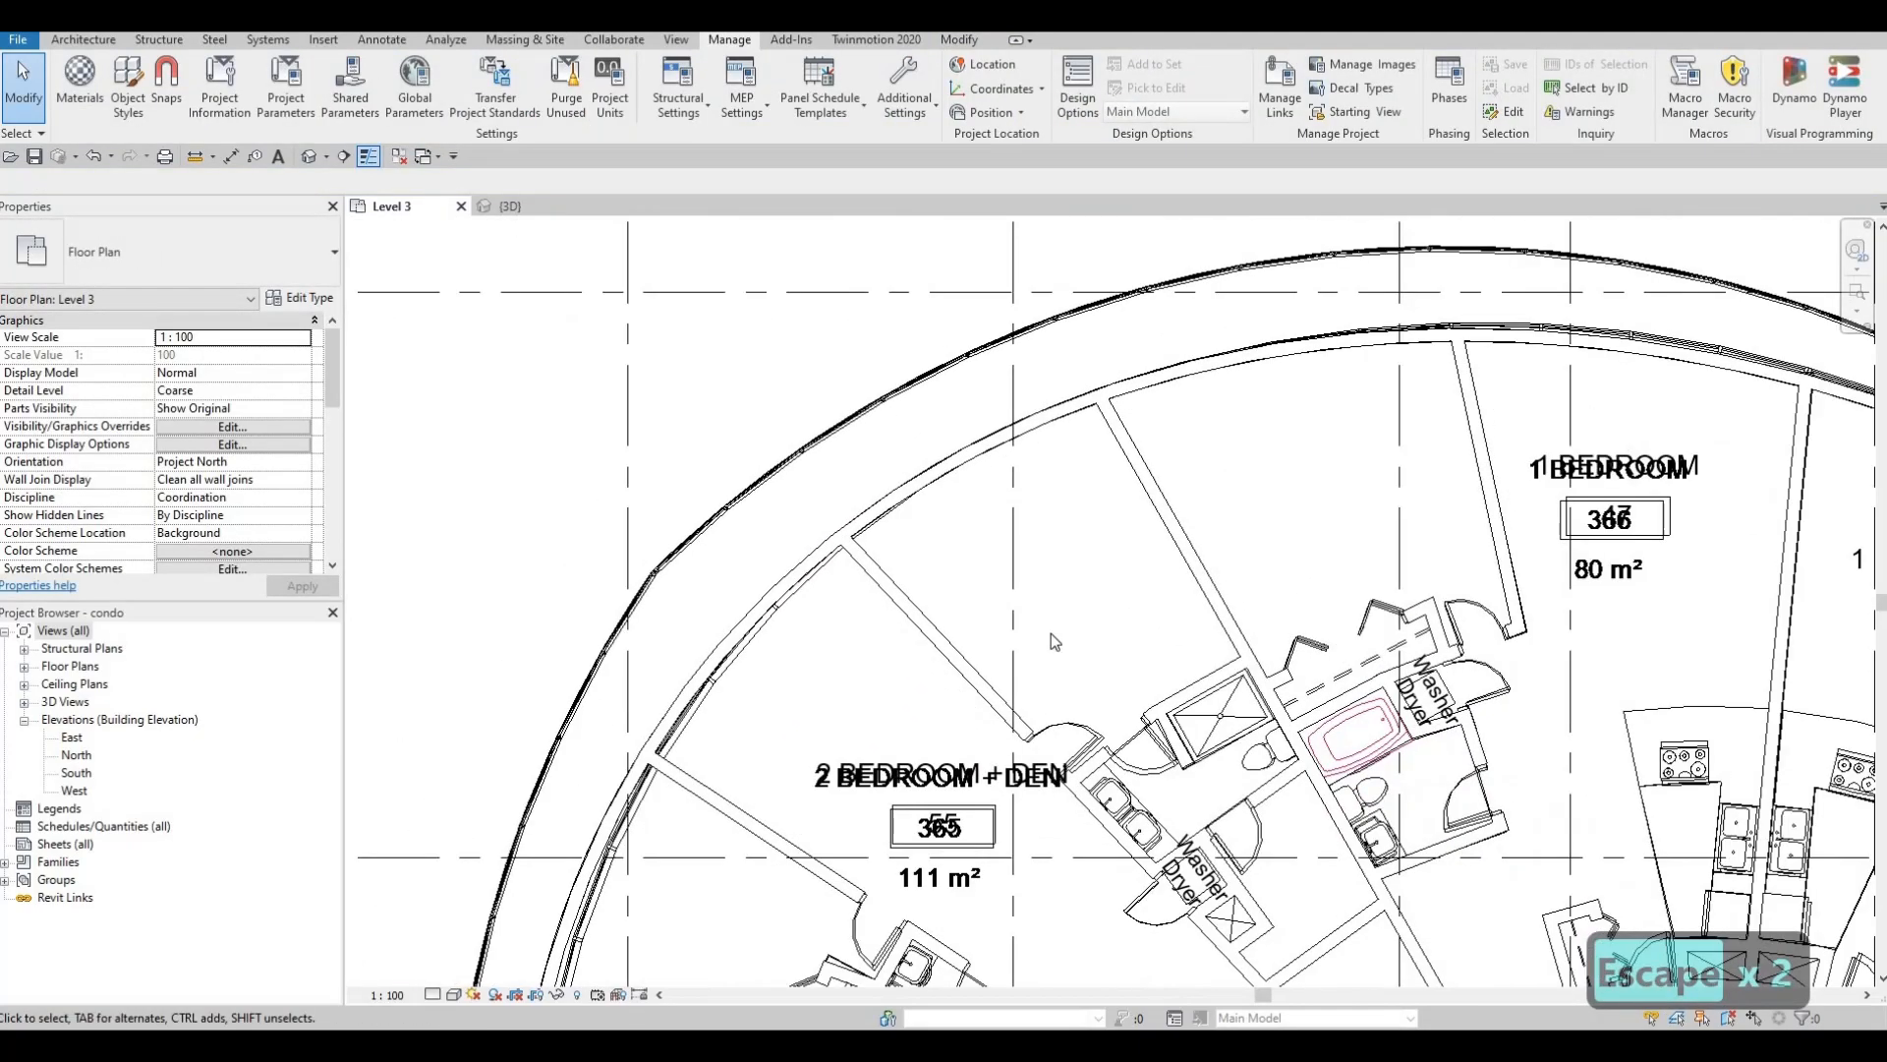
middle_click_drag(1405, 448, 1097, 508)
middle_click_drag(979, 902, 1438, 384)
scroll(891, 683, "up", 1)
middle_click_drag(892, 683, 1339, 221)
scroll(1278, 582, "up", 3)
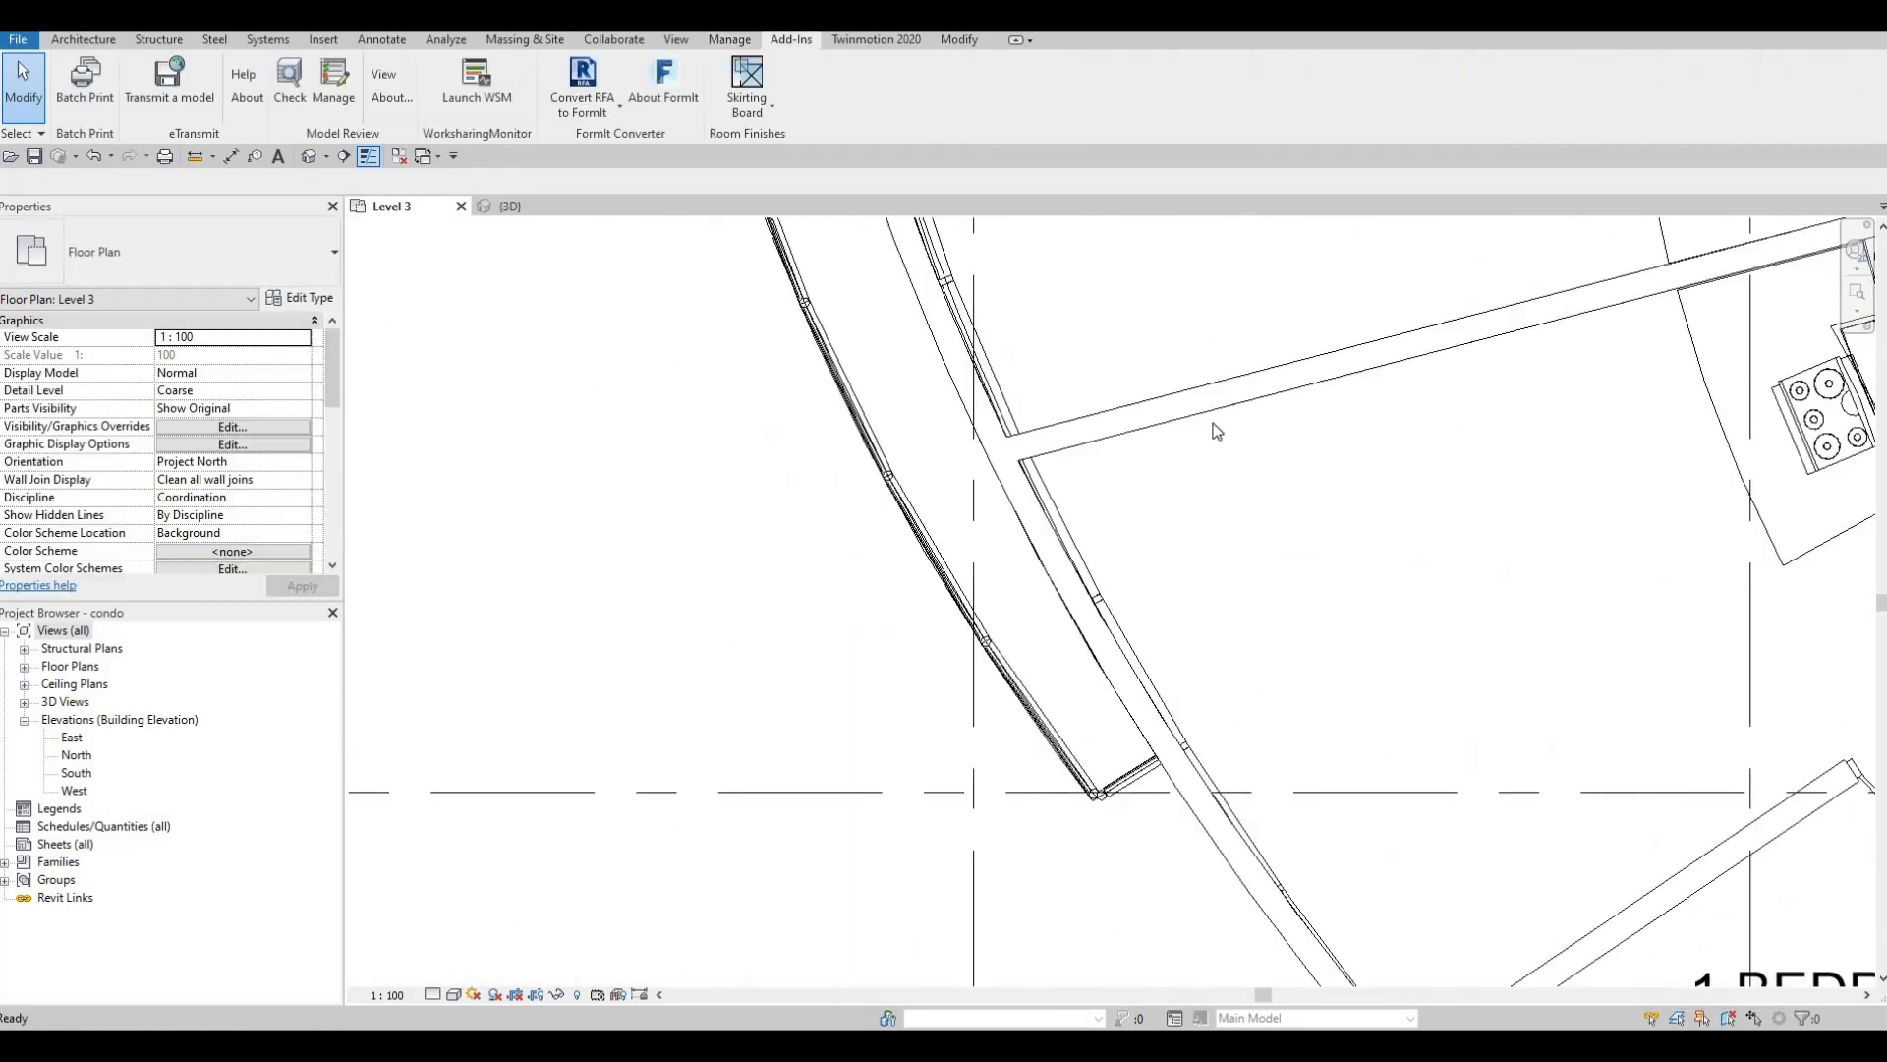
middle_click_drag(1213, 422, 465, 54)
middle_click_drag(1099, 481, 434, 374)
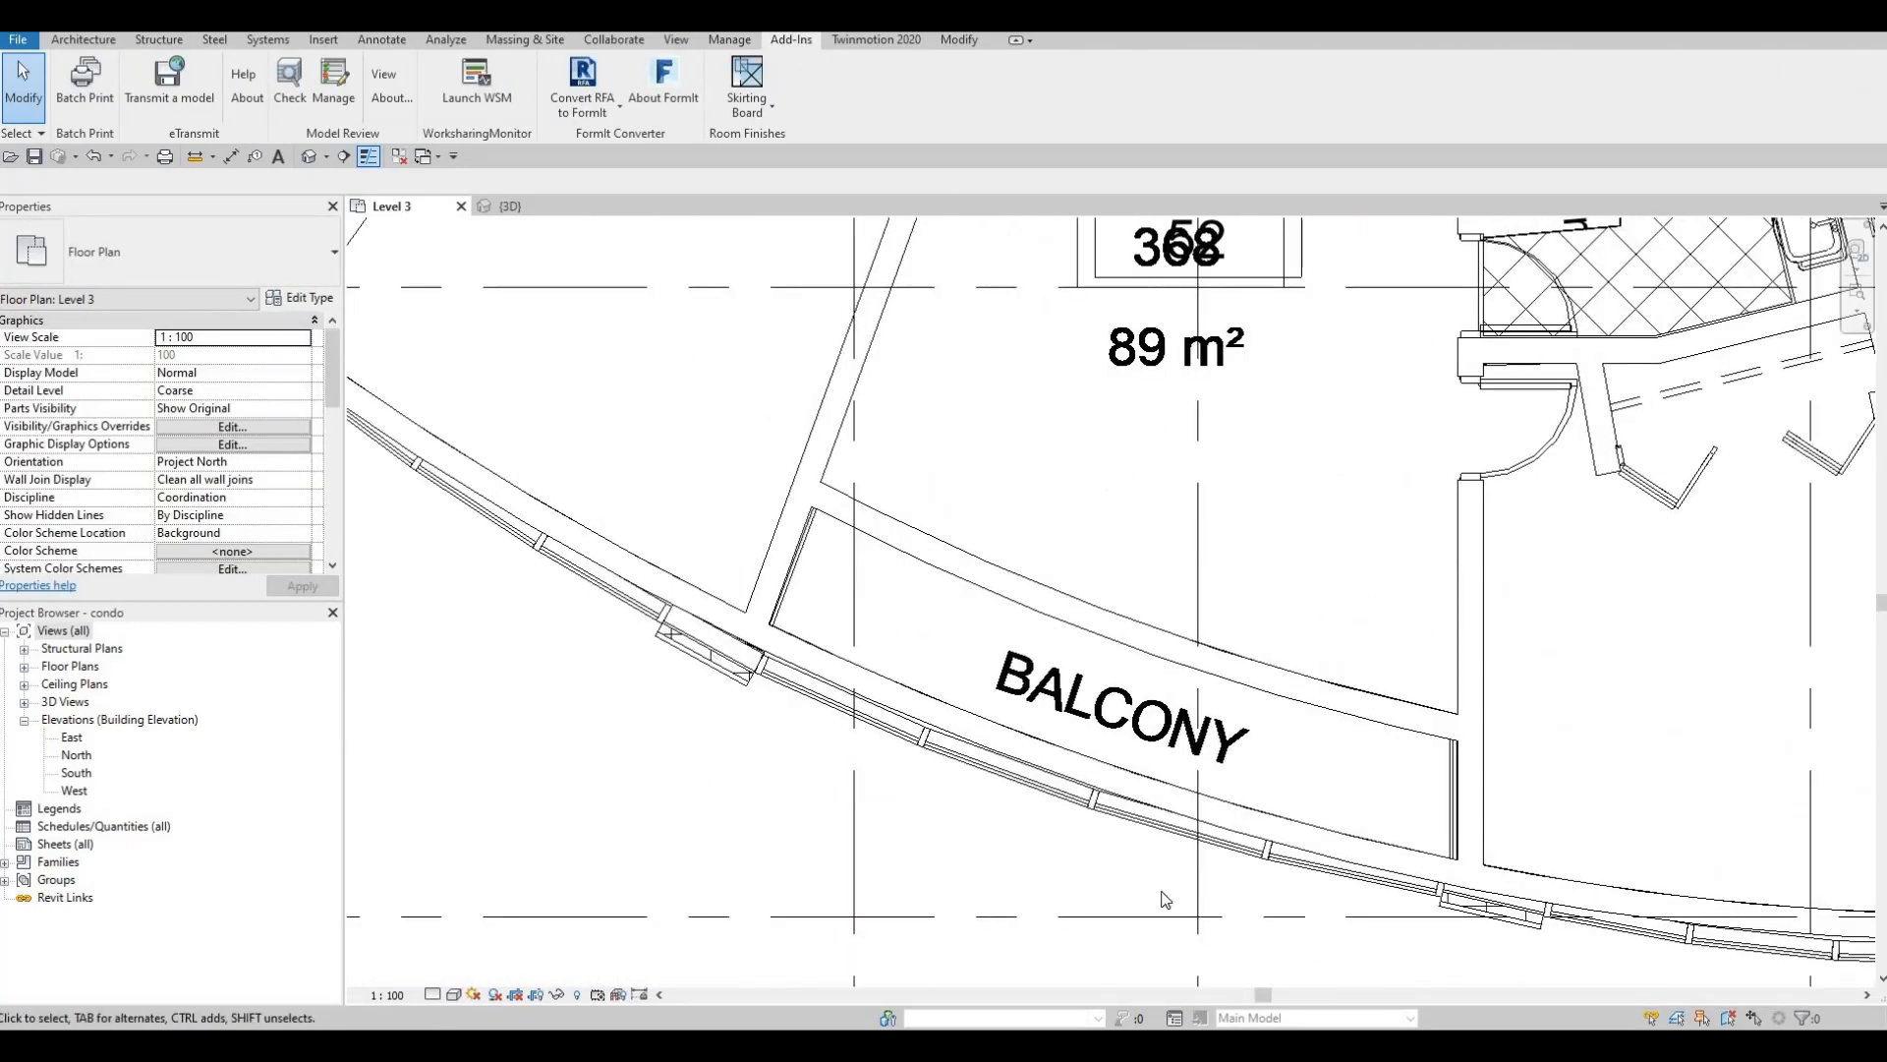
middle_click_drag(1192, 707, 567, 593)
scroll(568, 592, "down", 1)
middle_click_drag(1667, 787, 1268, 888)
middle_click_drag(1539, 688, 1269, 892)
scroll(1269, 893, "down", 1)
scroll(1615, 695, "up", 1)
middle_click_drag(1614, 695, 1511, 872)
scroll(1511, 872, "down", 2)
middle_click_drag(1606, 319, 1558, 893)
scroll(1558, 893, "down", 1)
middle_click_drag(1386, 374, 1542, 613)
middle_click_drag(1449, 451, 1597, 503)
scroll(1510, 597, "down", 2)
middle_click_drag(1091, 289, 1325, 431)
middle_click_drag(1813, 817, 1451, 559)
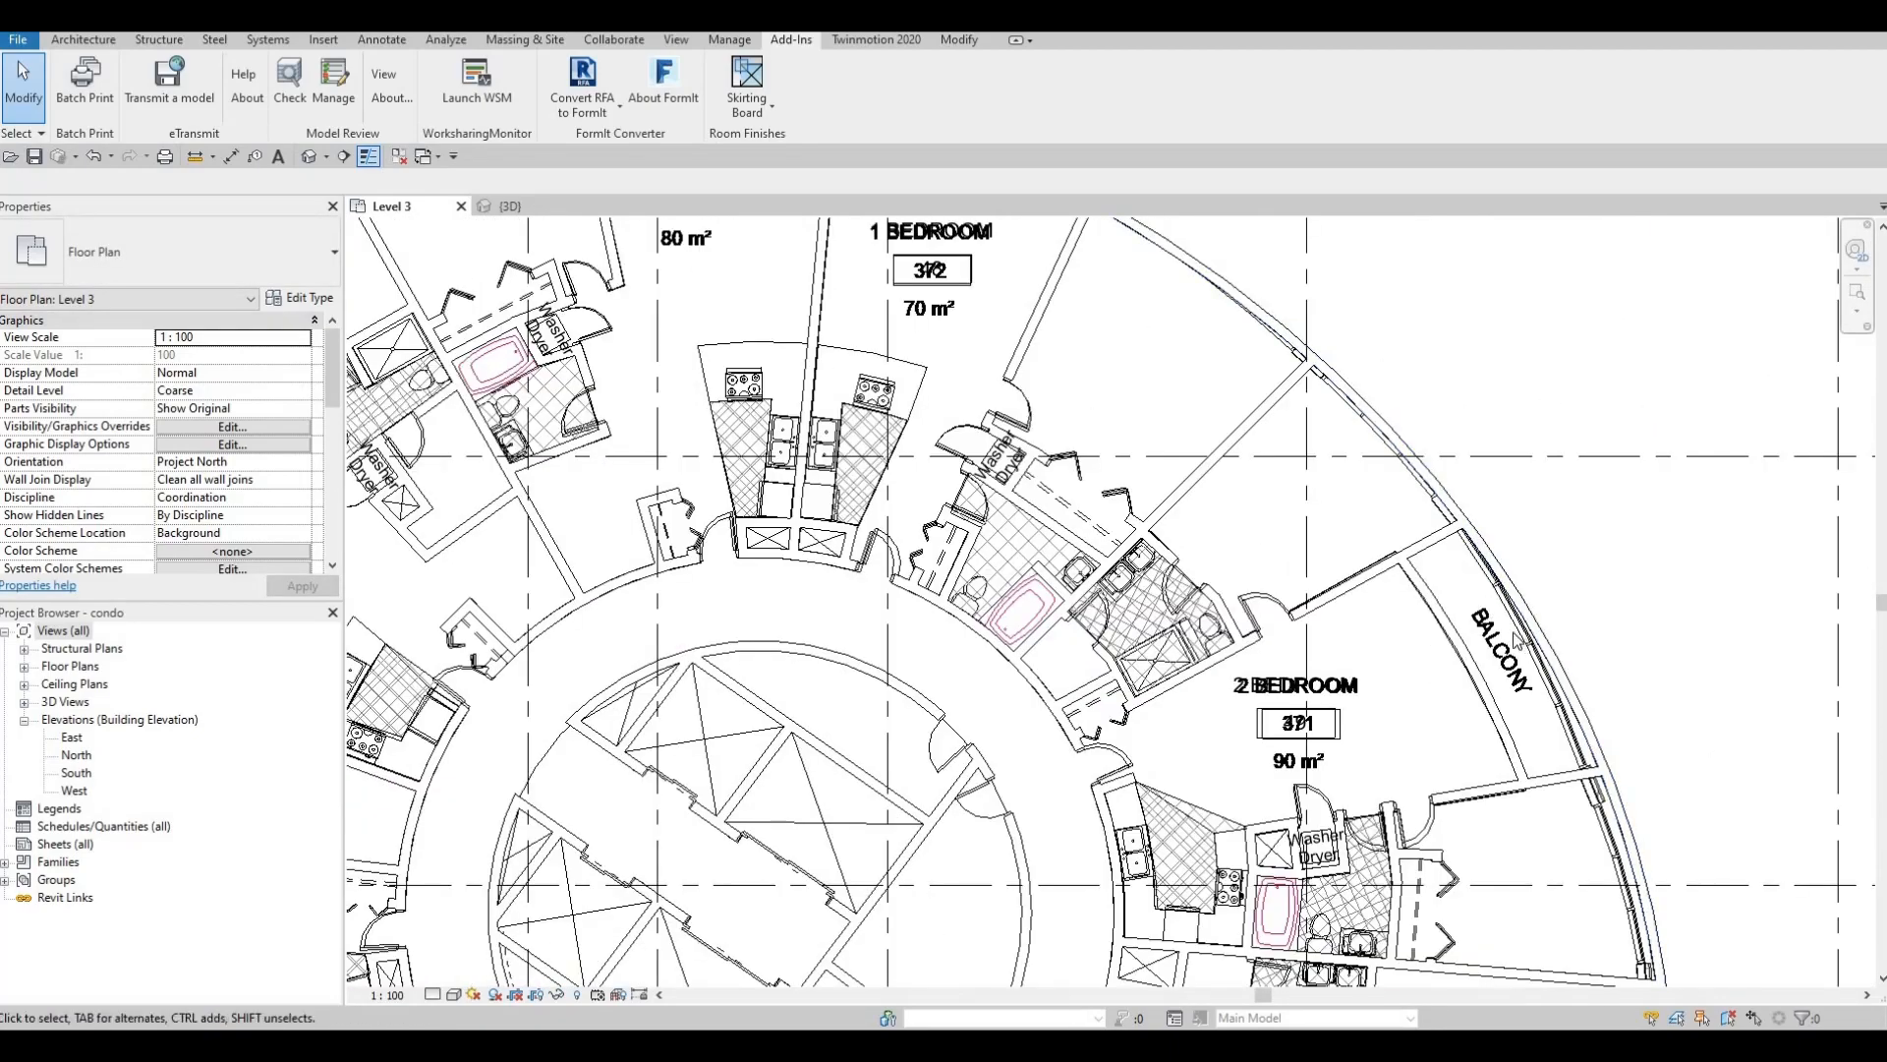
scroll(1490, 629, "up", 1)
middle_click_drag(1486, 656, 1493, 669)
scroll(1492, 669, "down", 4)
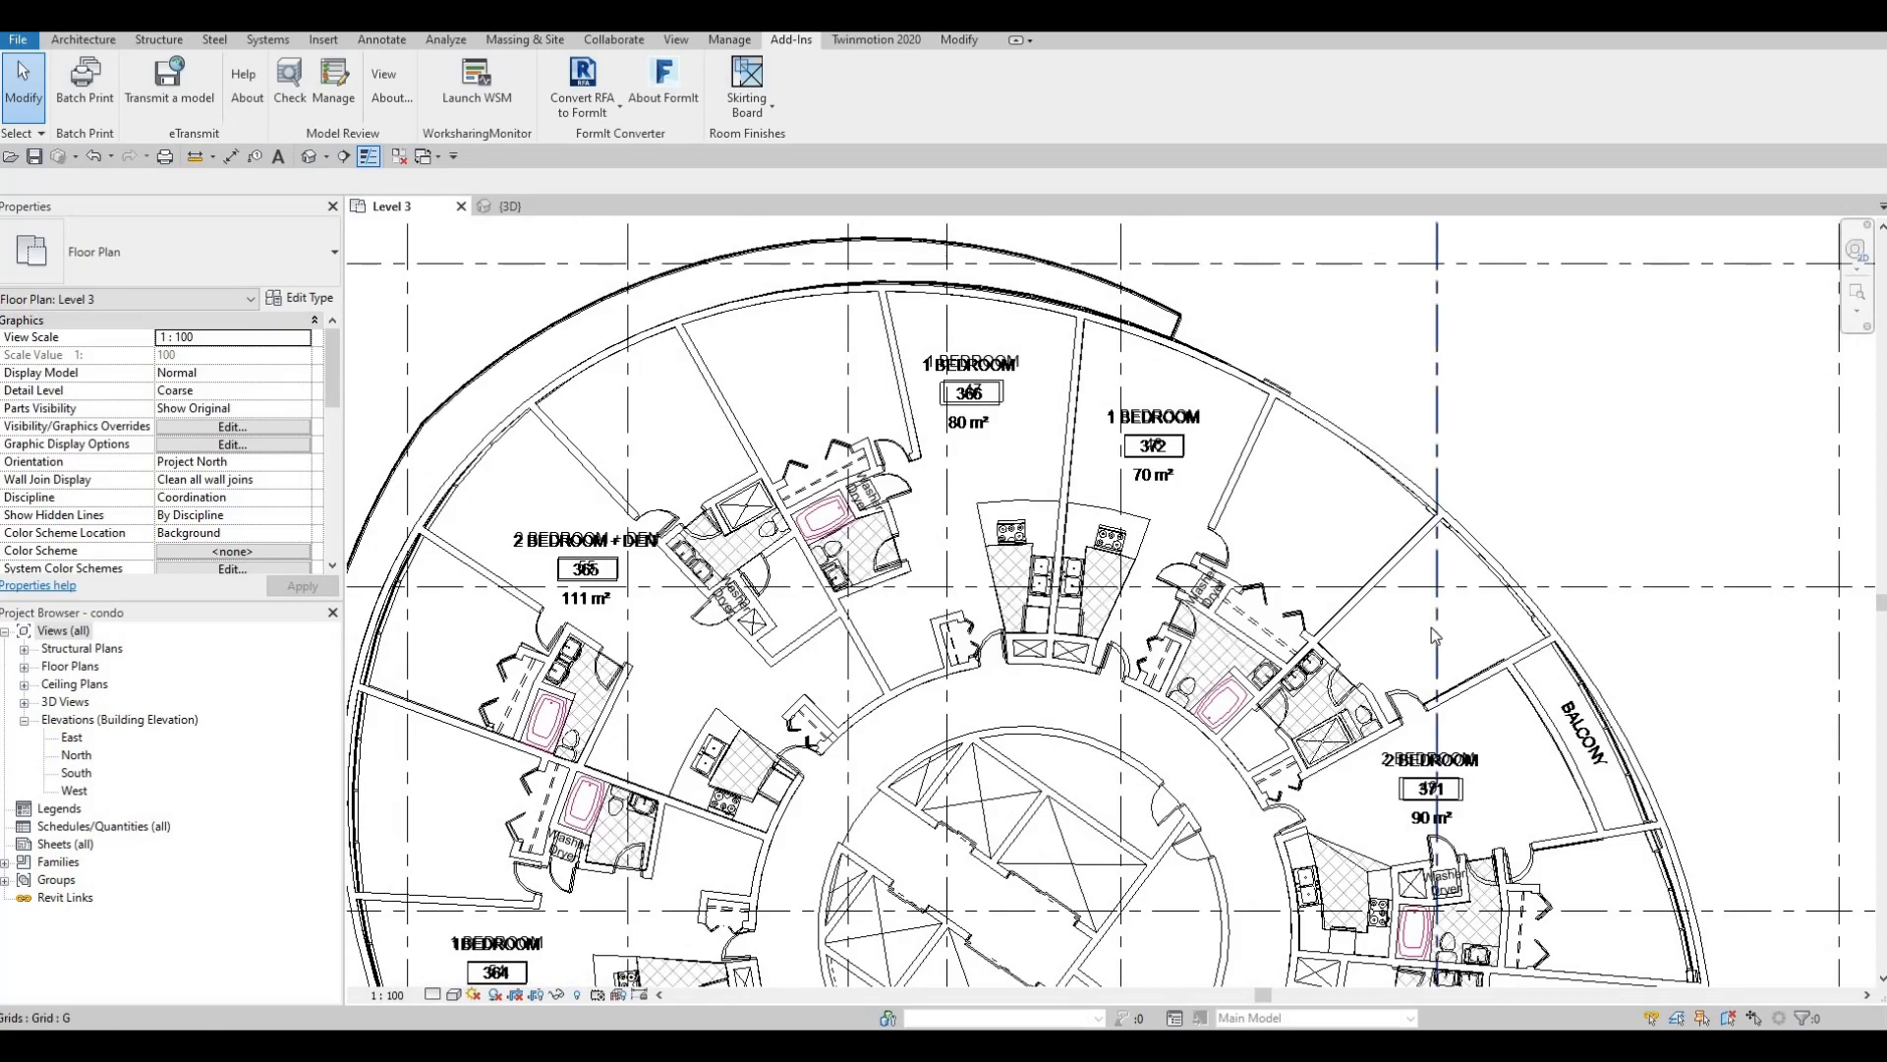
scroll(1536, 646, "up", 1)
middle_click_drag(1537, 646, 1464, 546)
- Split the curved outer wall at unit 371's balcony and shorten the upper piece to the balcony's upper partition
key("Escape")
scroll(1528, 629, "up", 3)
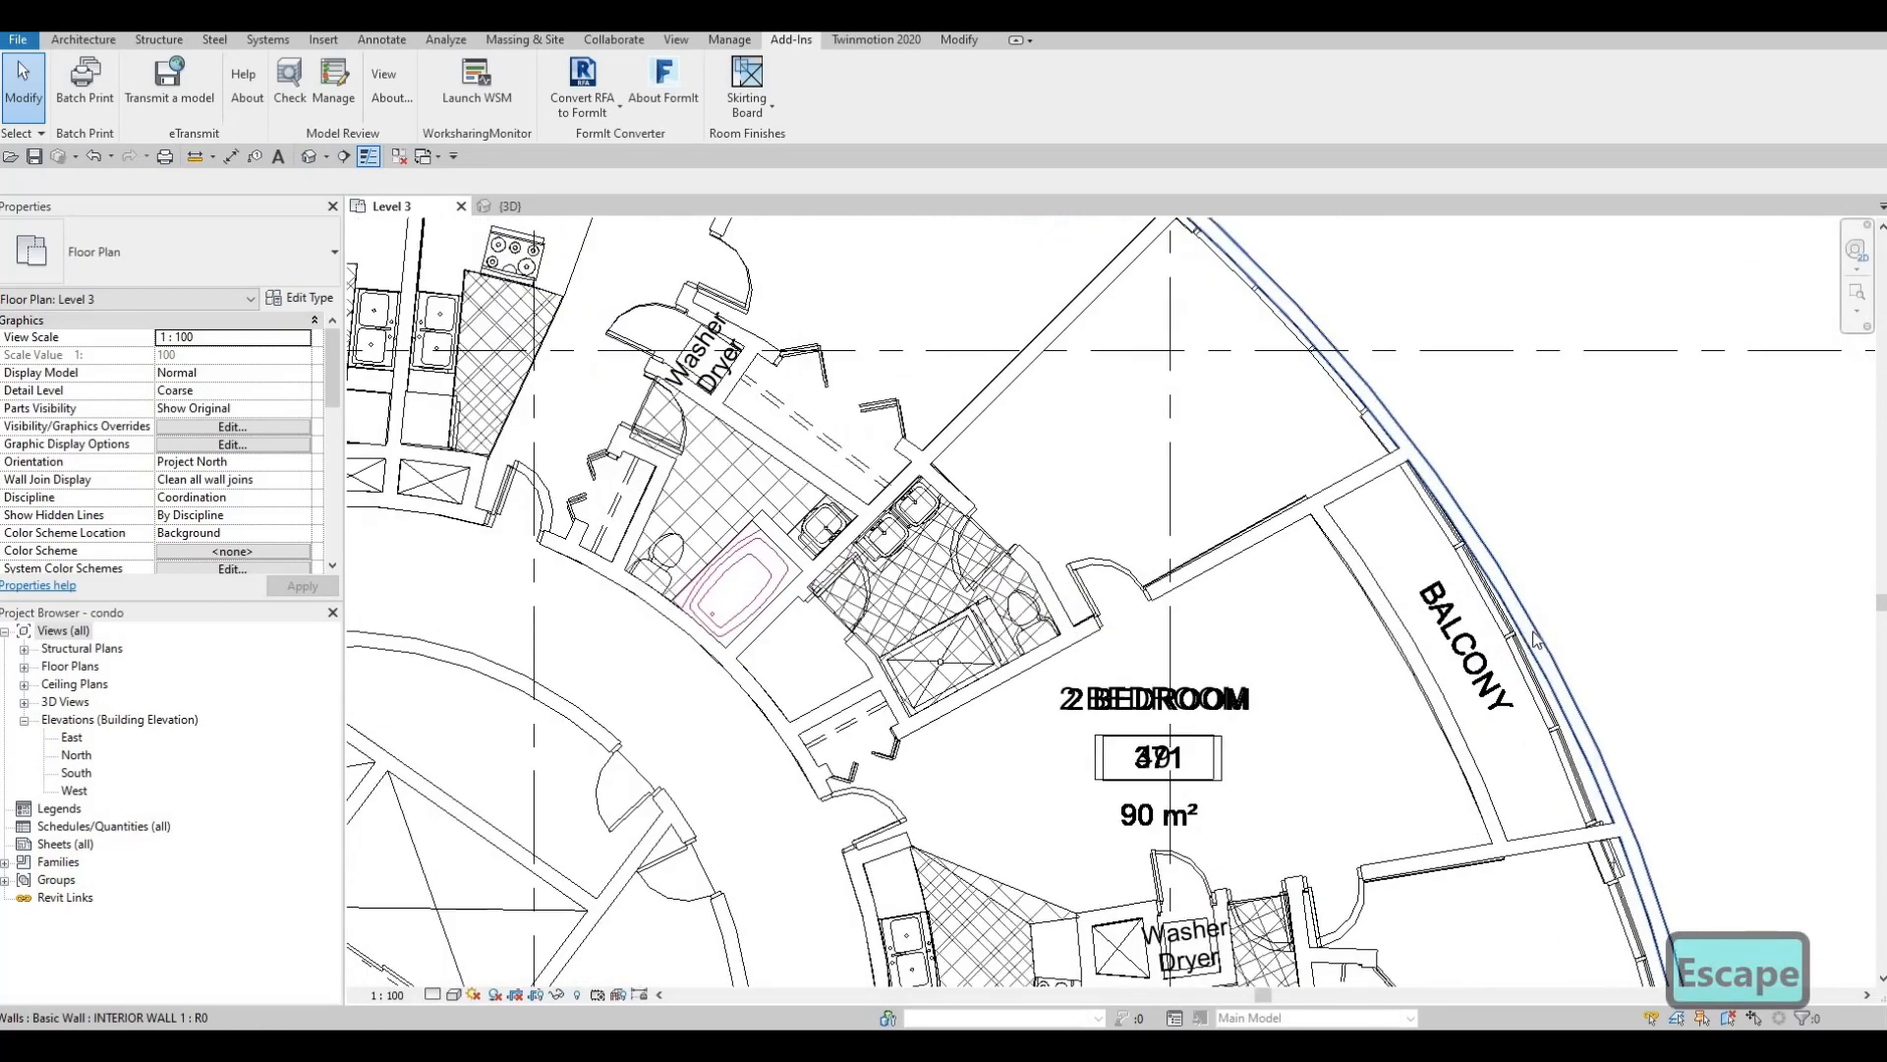
key("s")
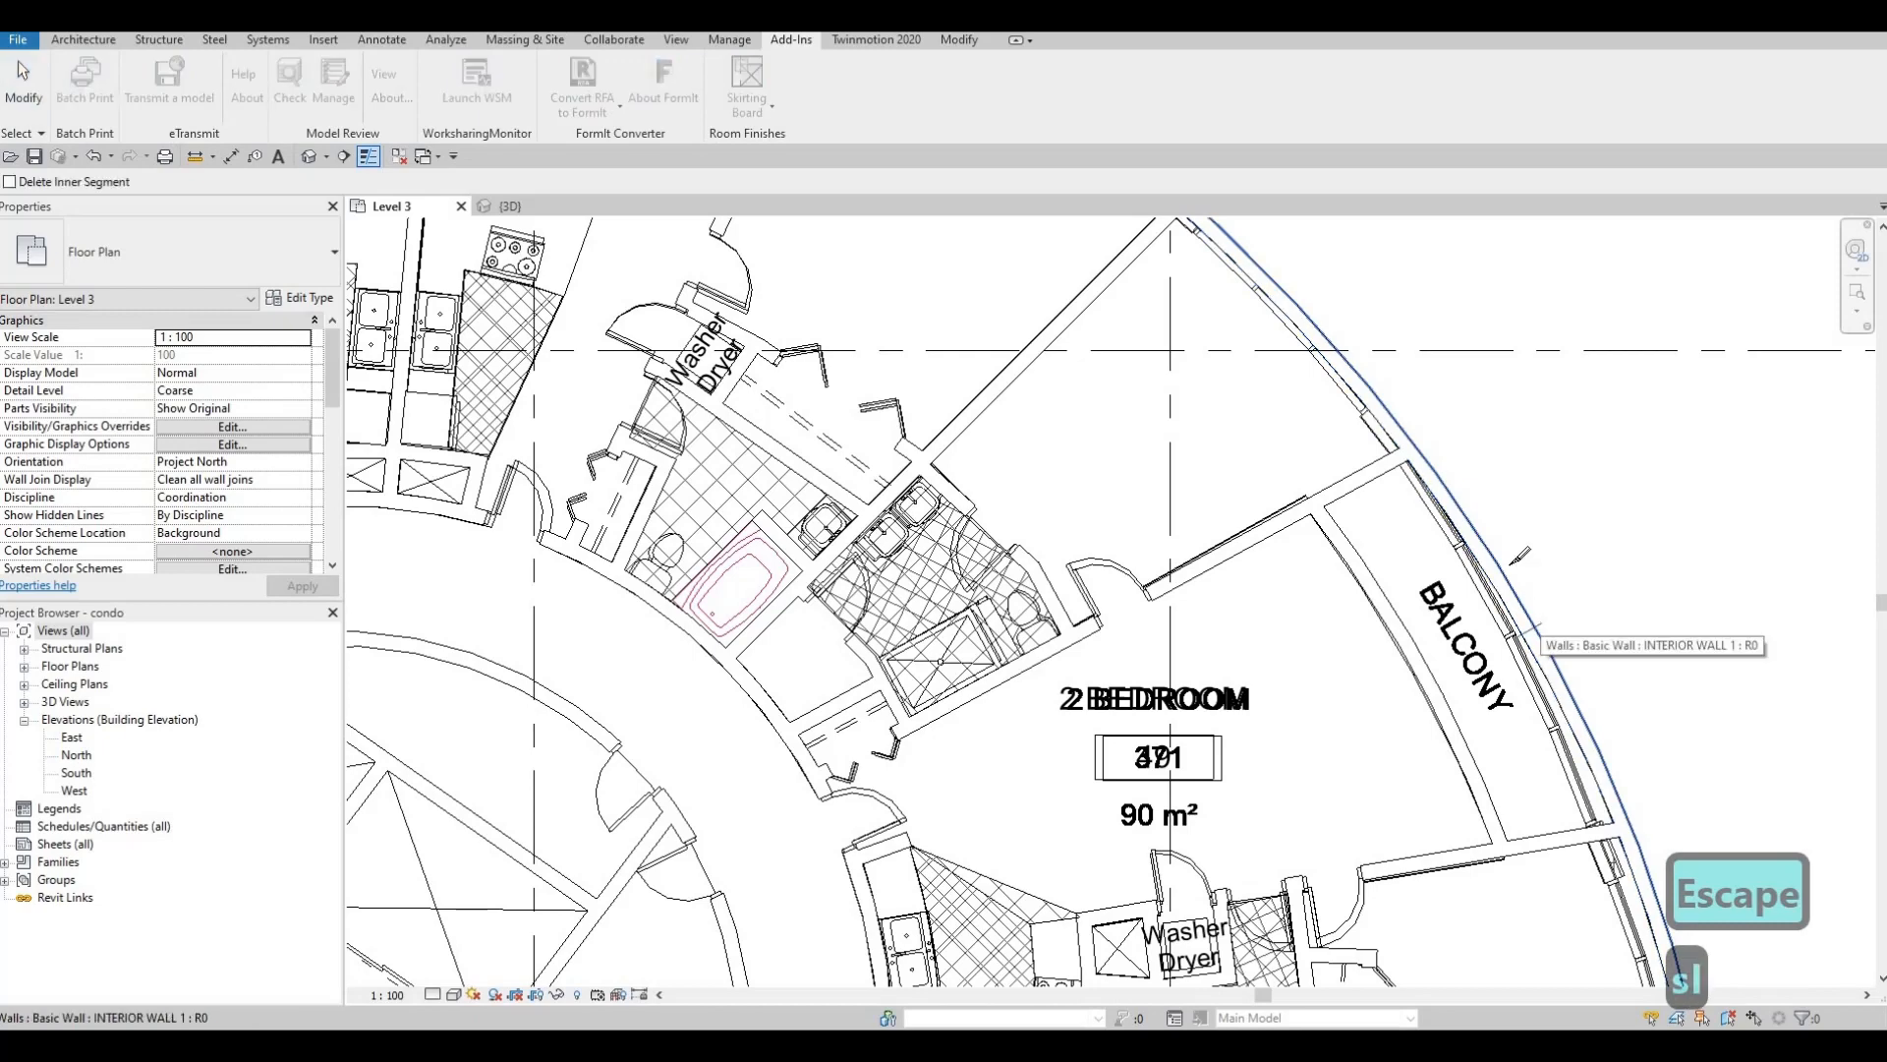
scroll(1524, 567, "up", 2)
key("Escape")
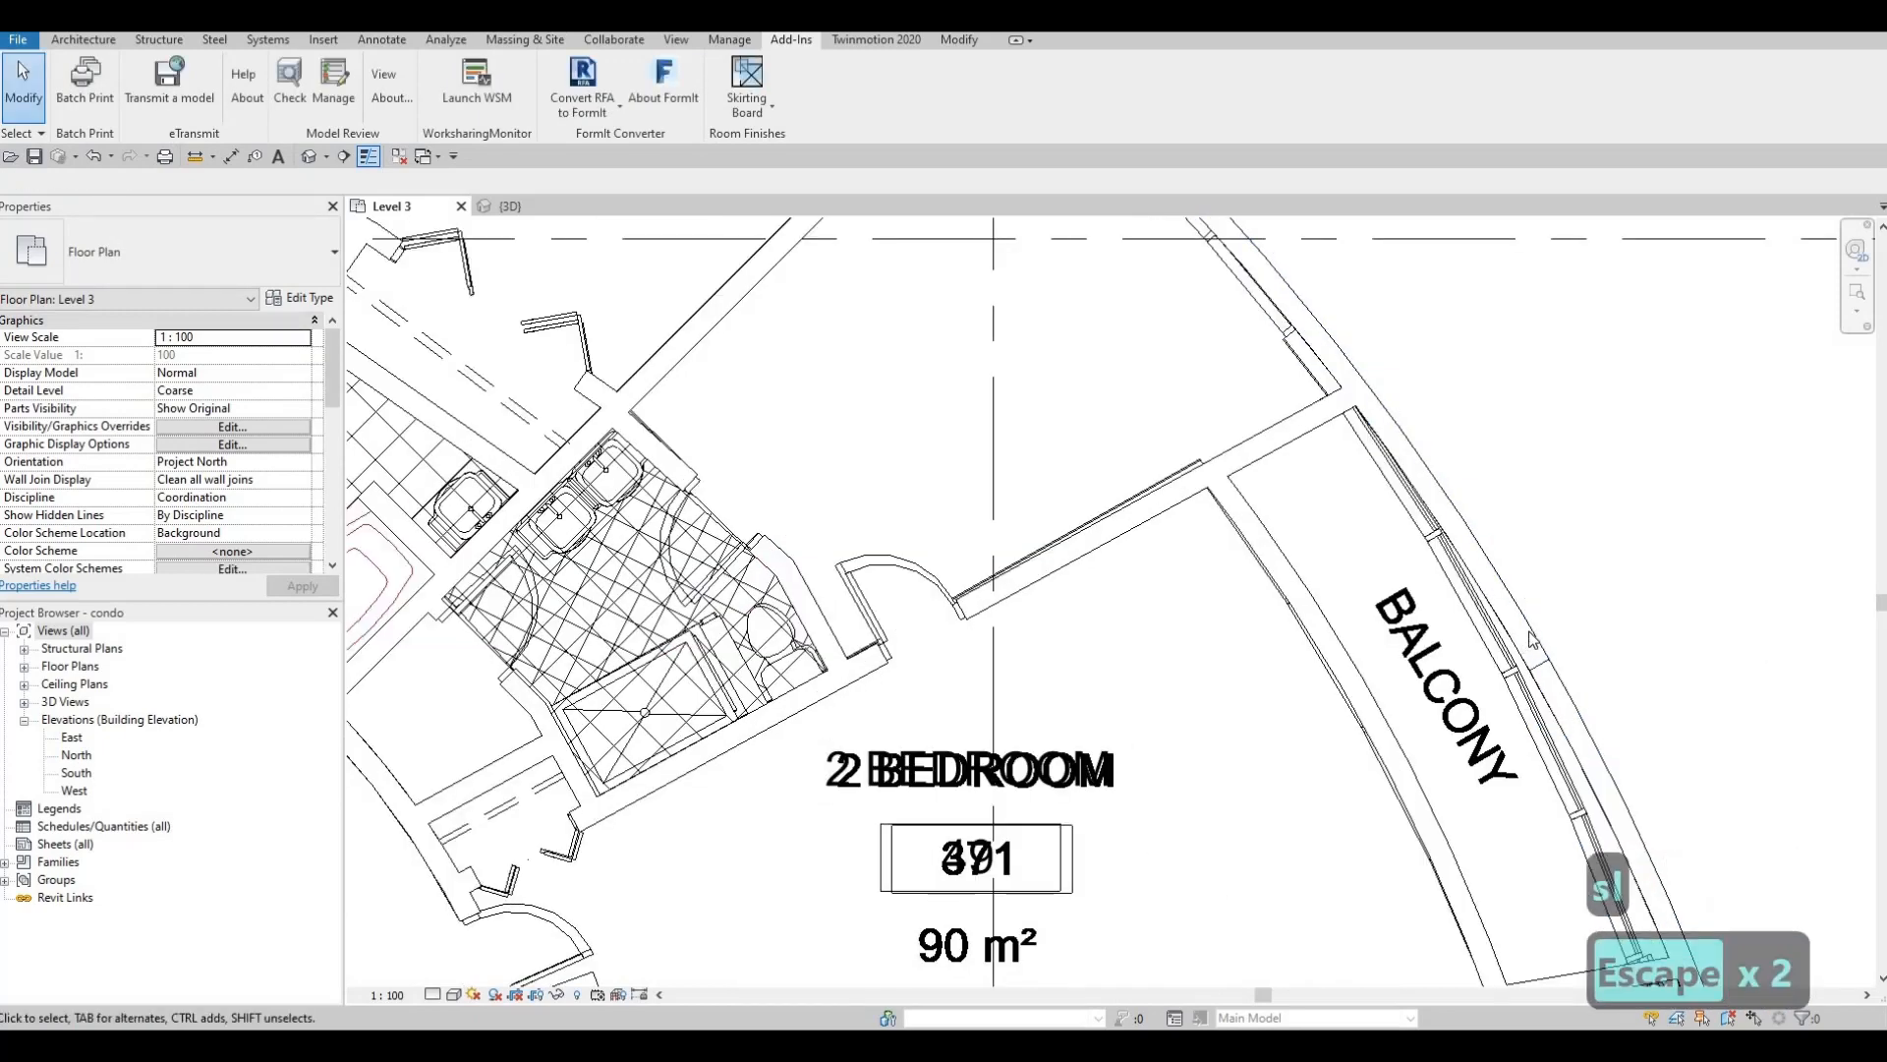
left_click(1536, 654)
left_click_drag(1472, 541, 1353, 414)
key("Escape")
- Shorten the lower piece of the split outer wall to the lower partition of unit 371's balcony
middle_click_drag(1525, 611, 1380, 385)
scroll(1379, 385, "down", 1)
left_click(1411, 459)
left_click_drag(1459, 560, 1504, 673)
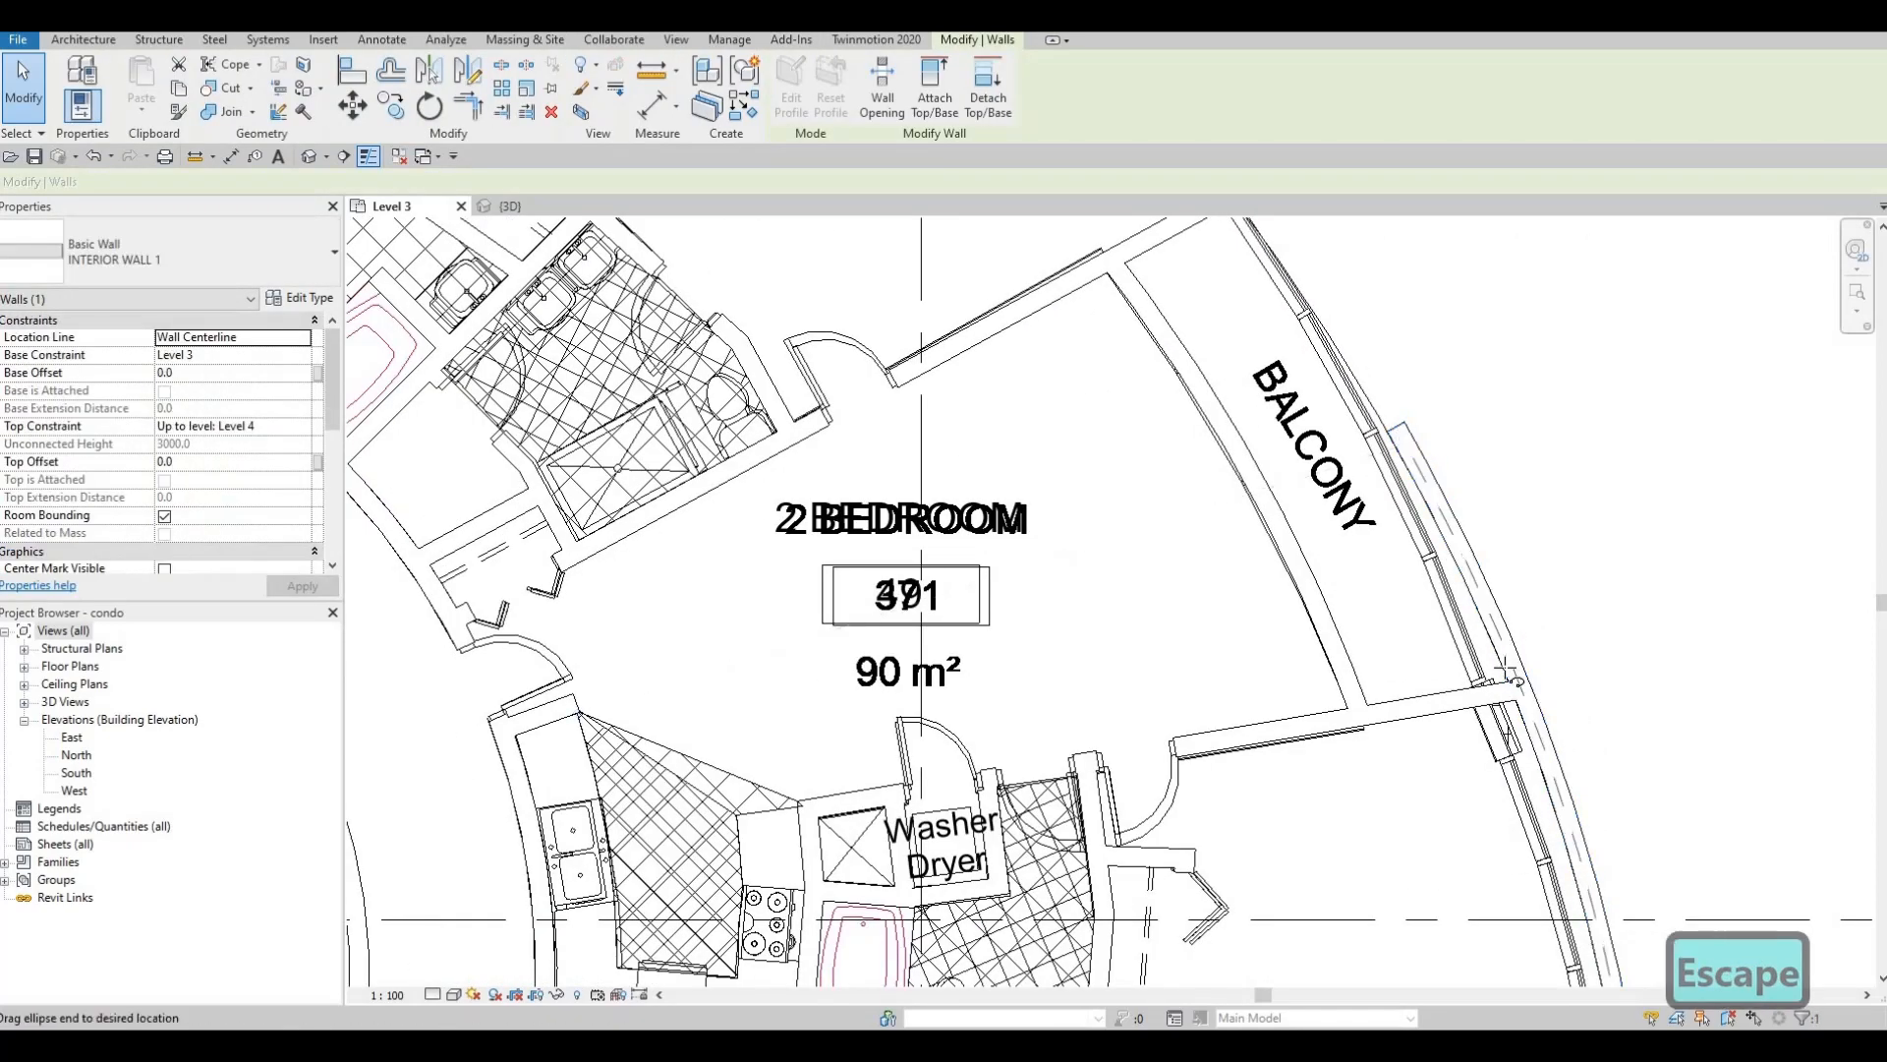
key("Escape")
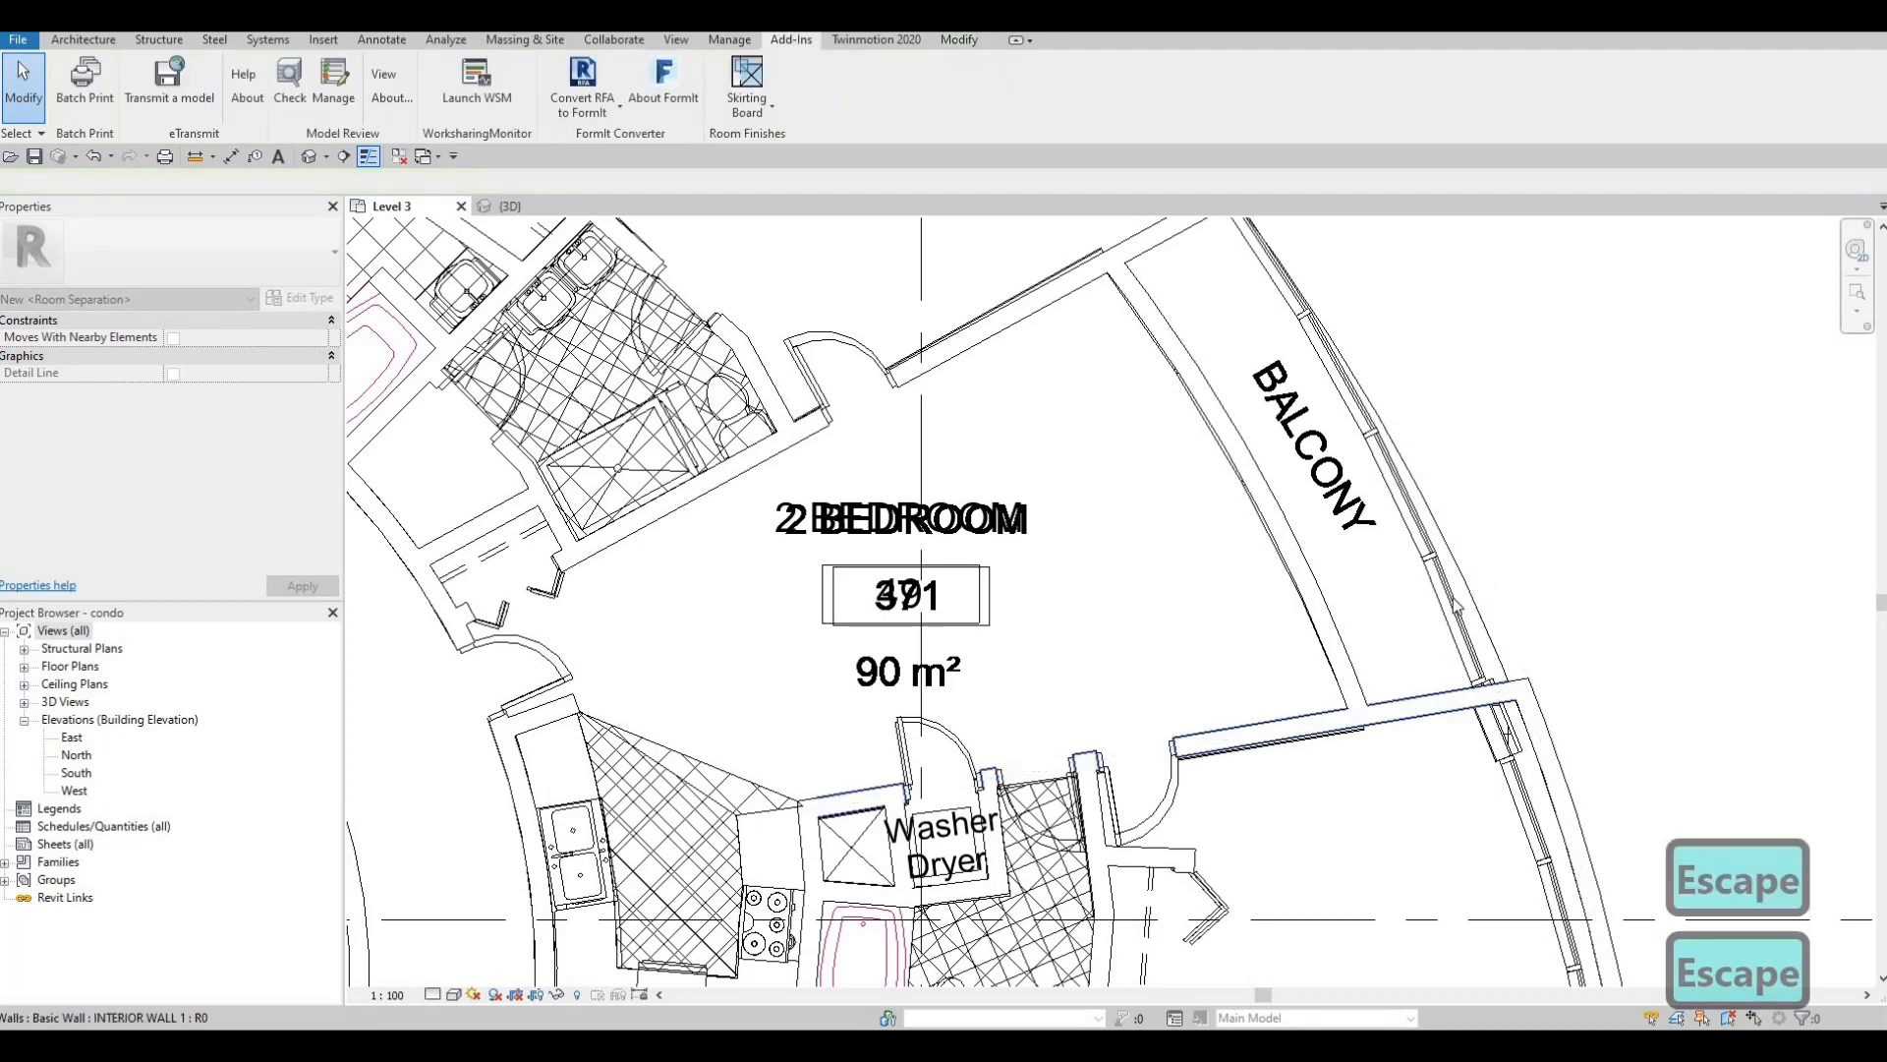
- Split the curved outer wall in front of the balconies of units 370, 369 and 368
scroll(1455, 619, "up", 1)
scroll(1454, 619, "down", 2)
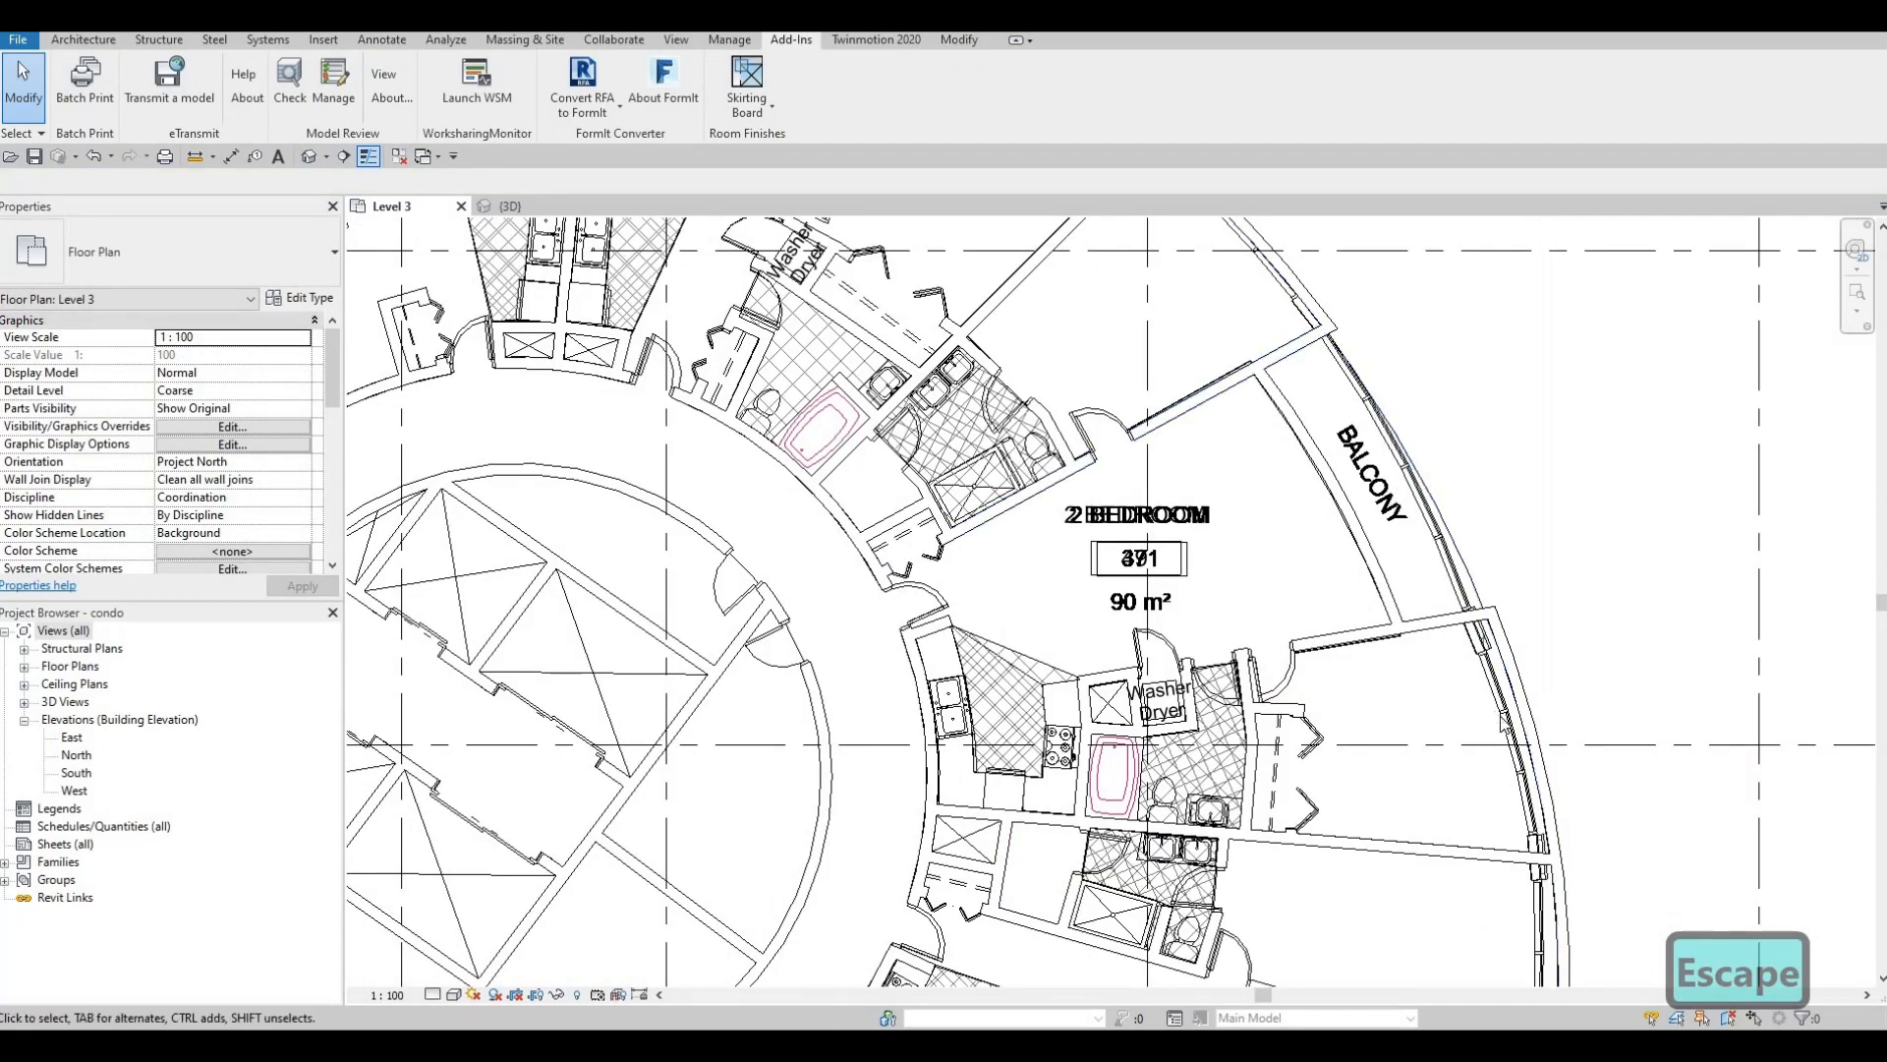
scroll(1514, 688, "down", 3)
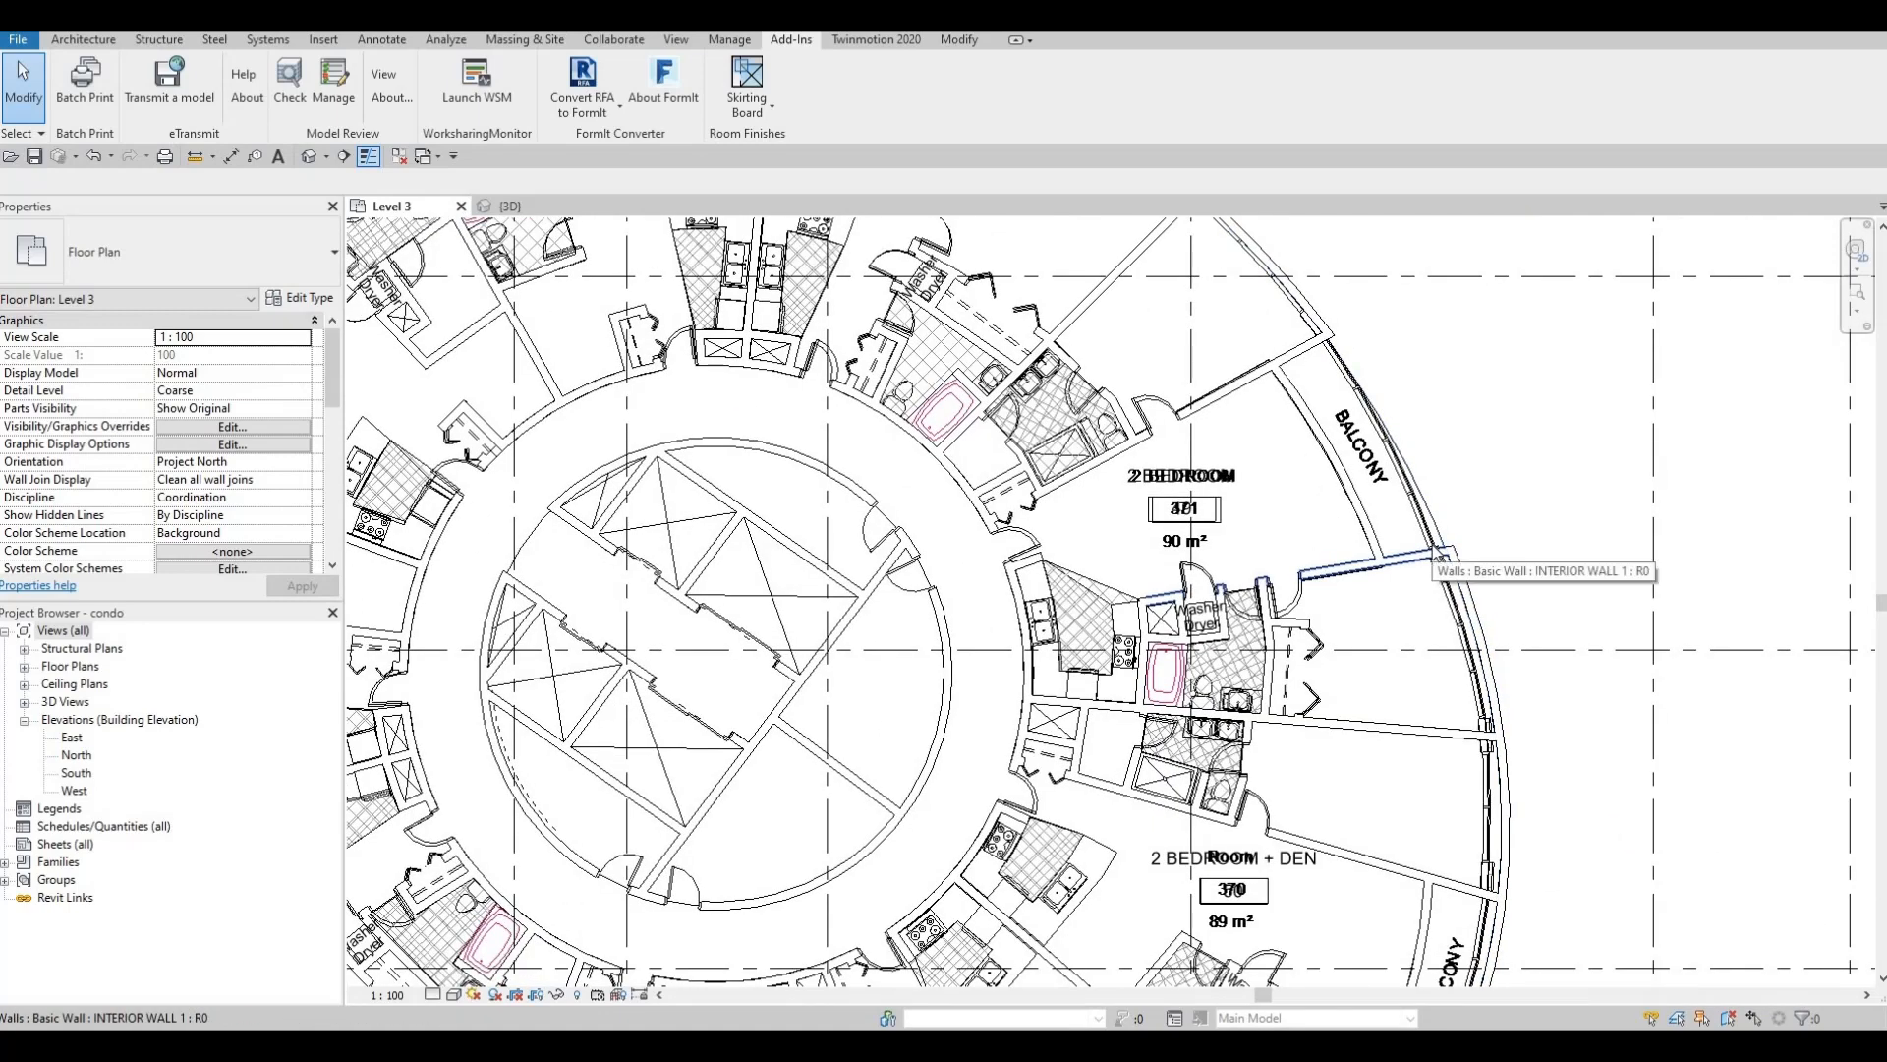
scroll(1430, 501, "up", 1)
scroll(1553, 607, "down", 1)
middle_click_drag(1553, 607, 1524, 352)
scroll(1504, 590, "down", 1)
middle_click_drag(1495, 772, 1512, 562)
scroll(1512, 570, "up", 3)
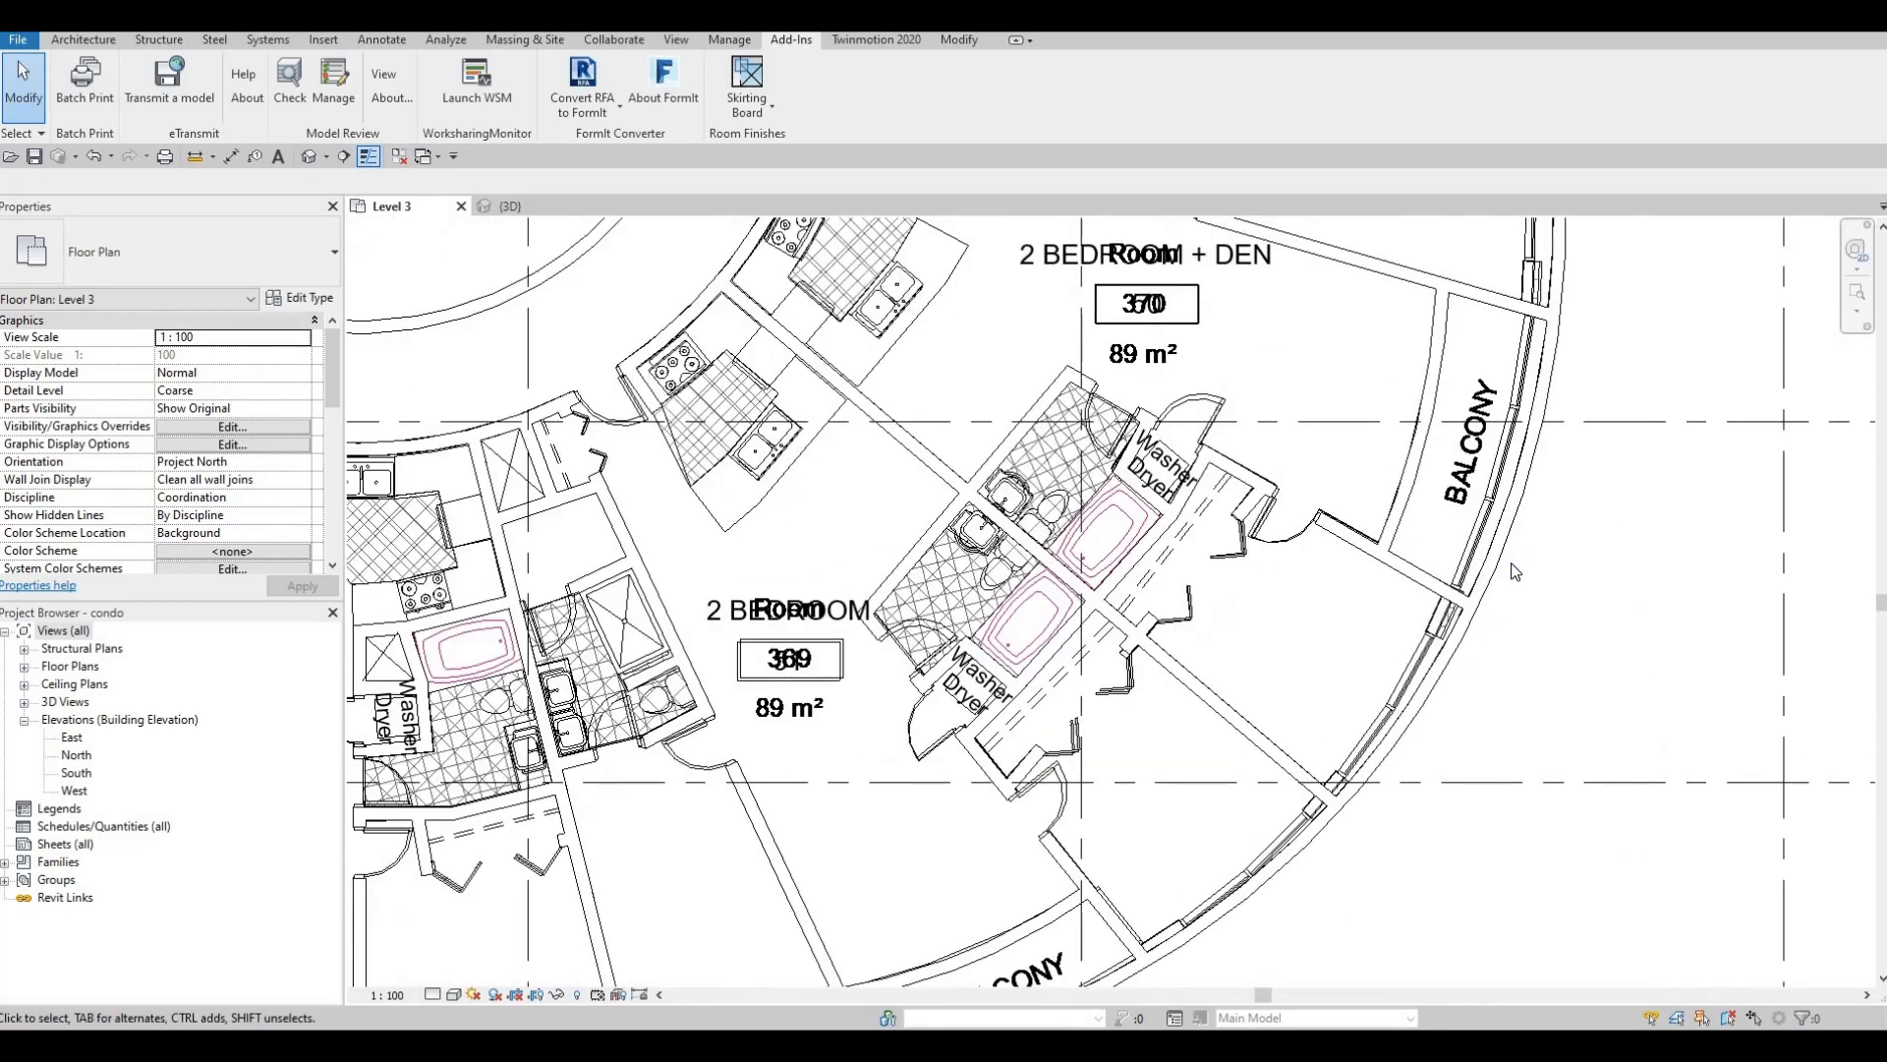
key("Escape")
key("s")
key("l")
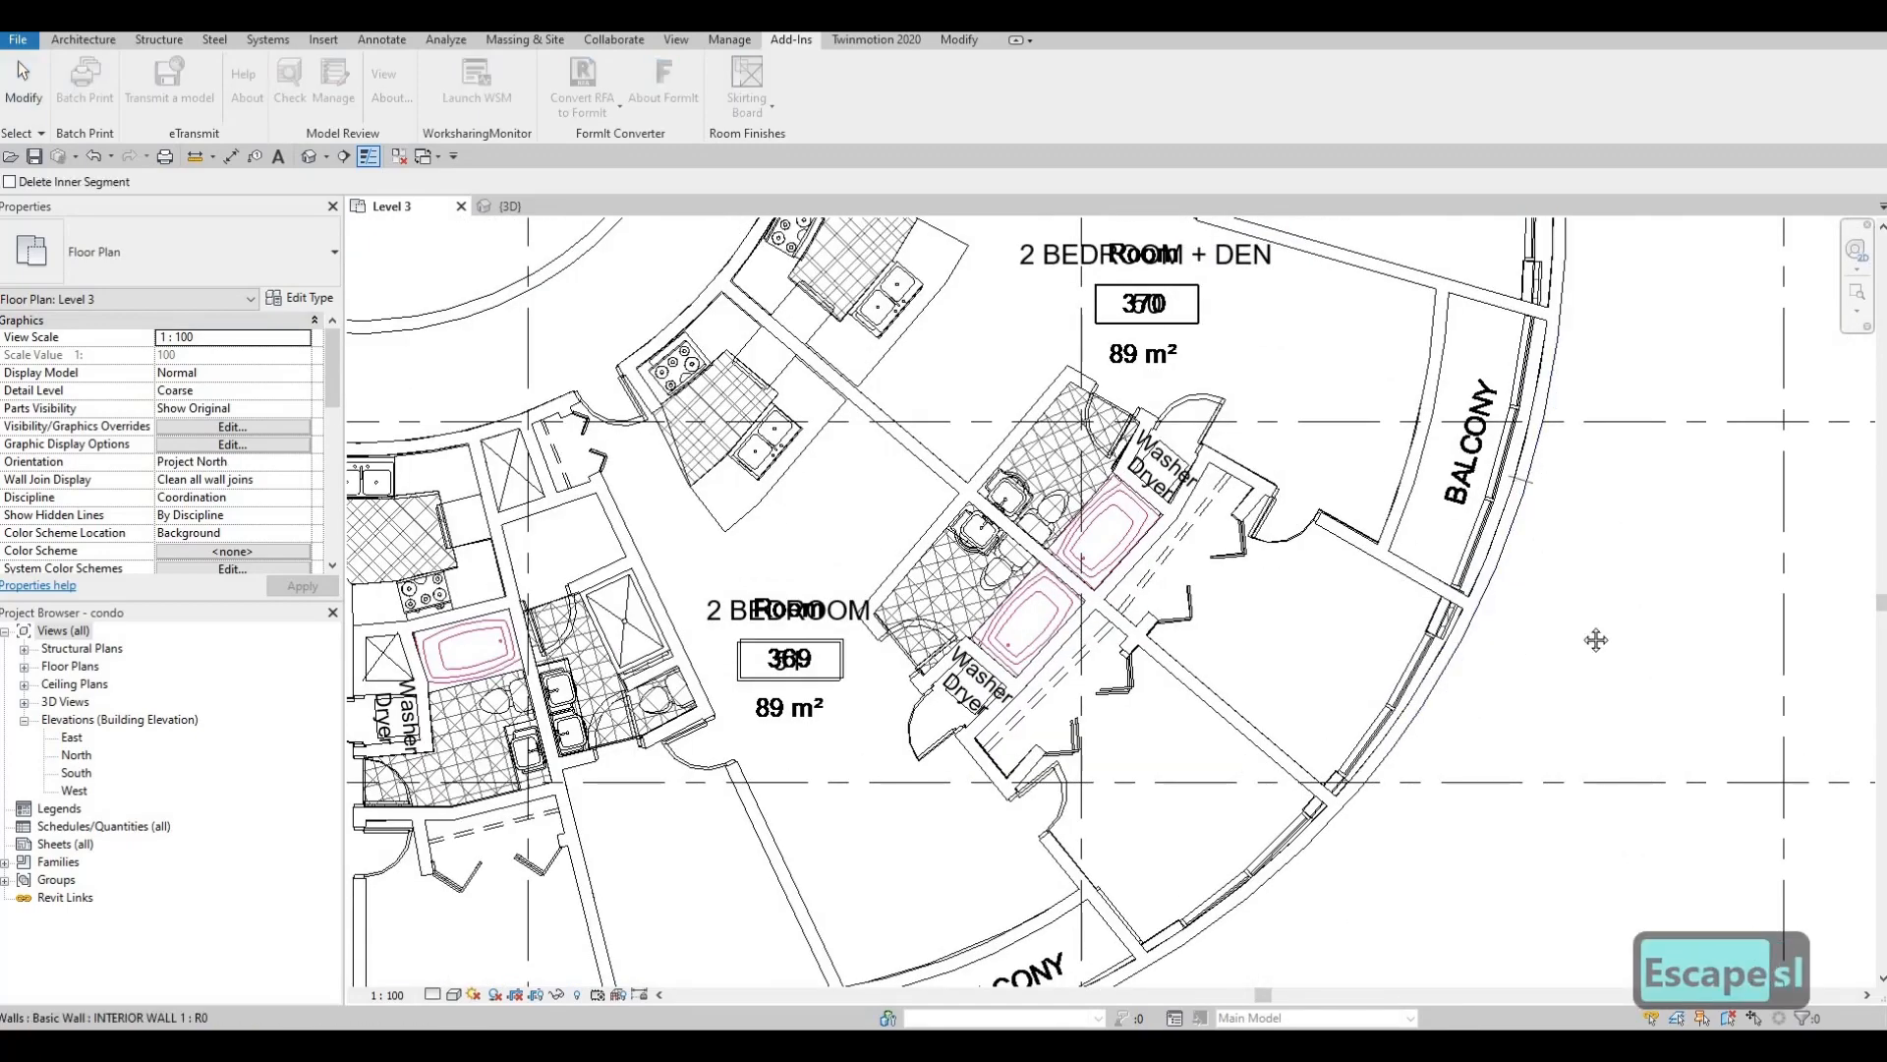
middle_click_drag(1190, 784, 1408, 619)
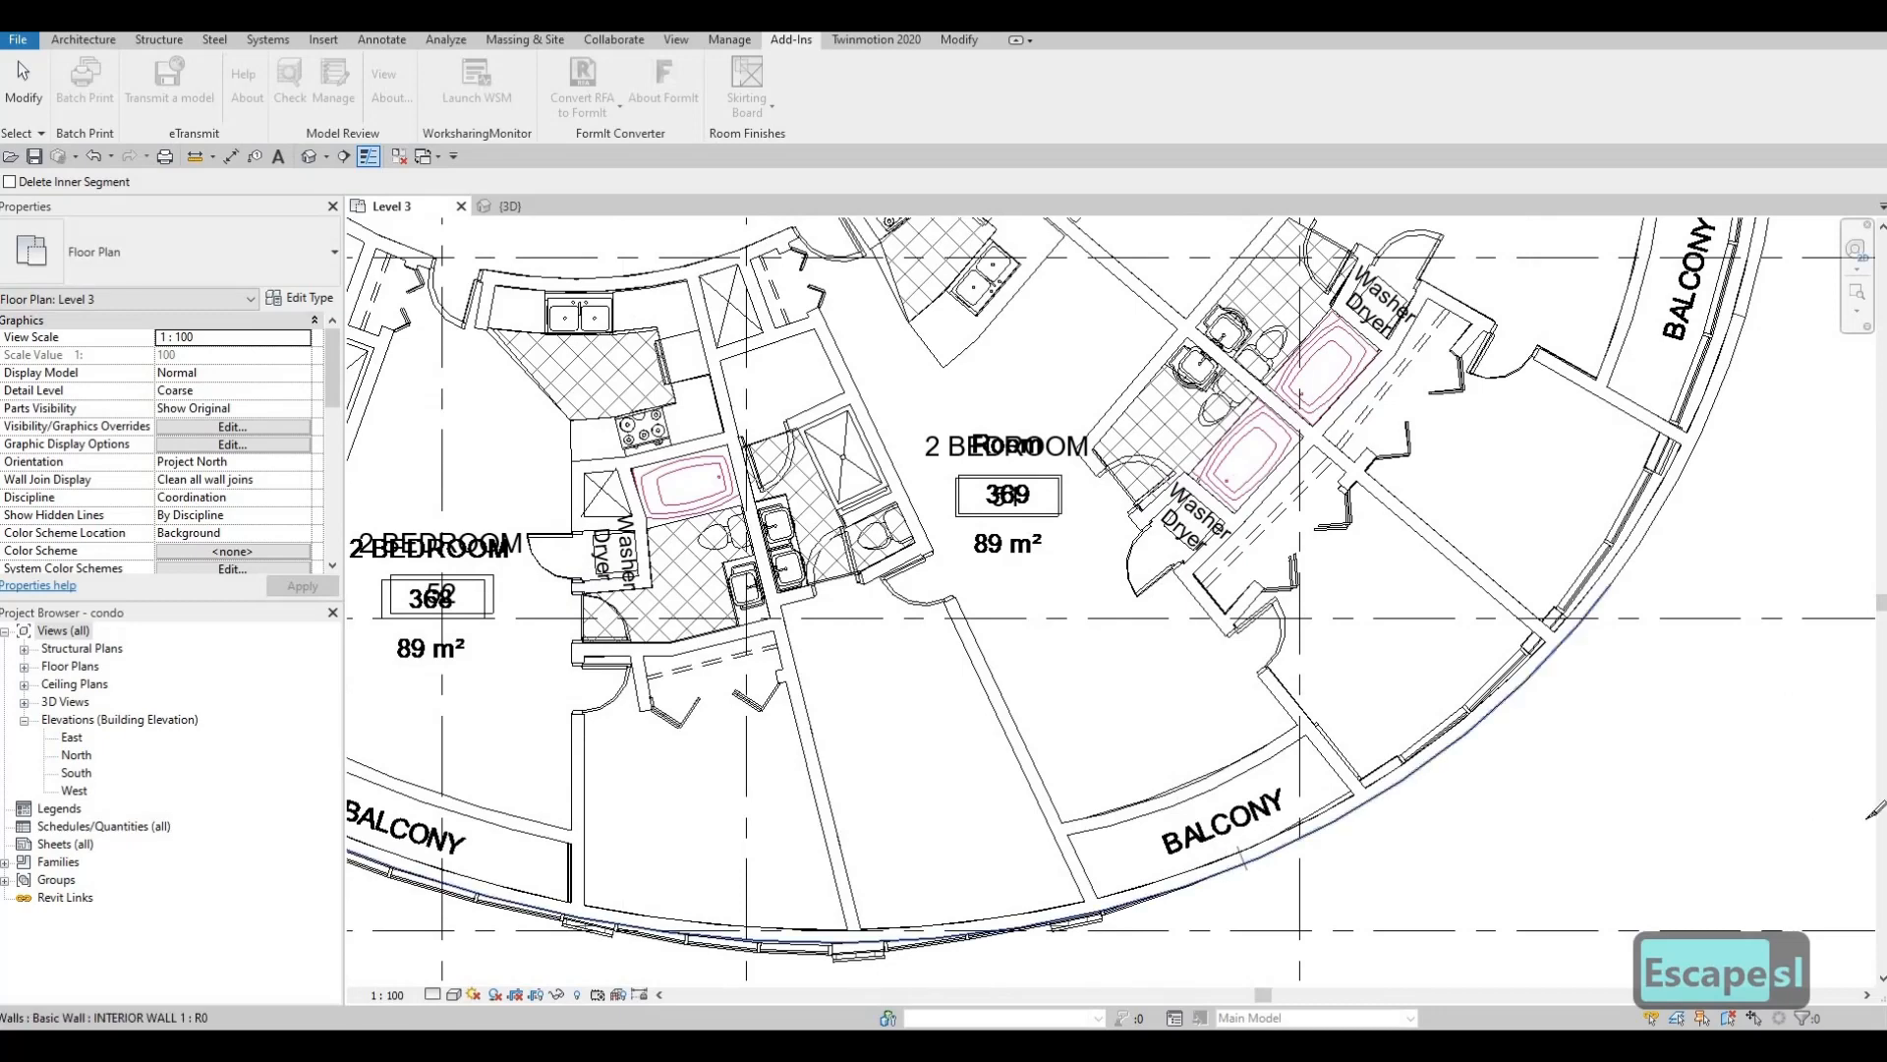
middle_click_drag(391, 855, 1249, 801)
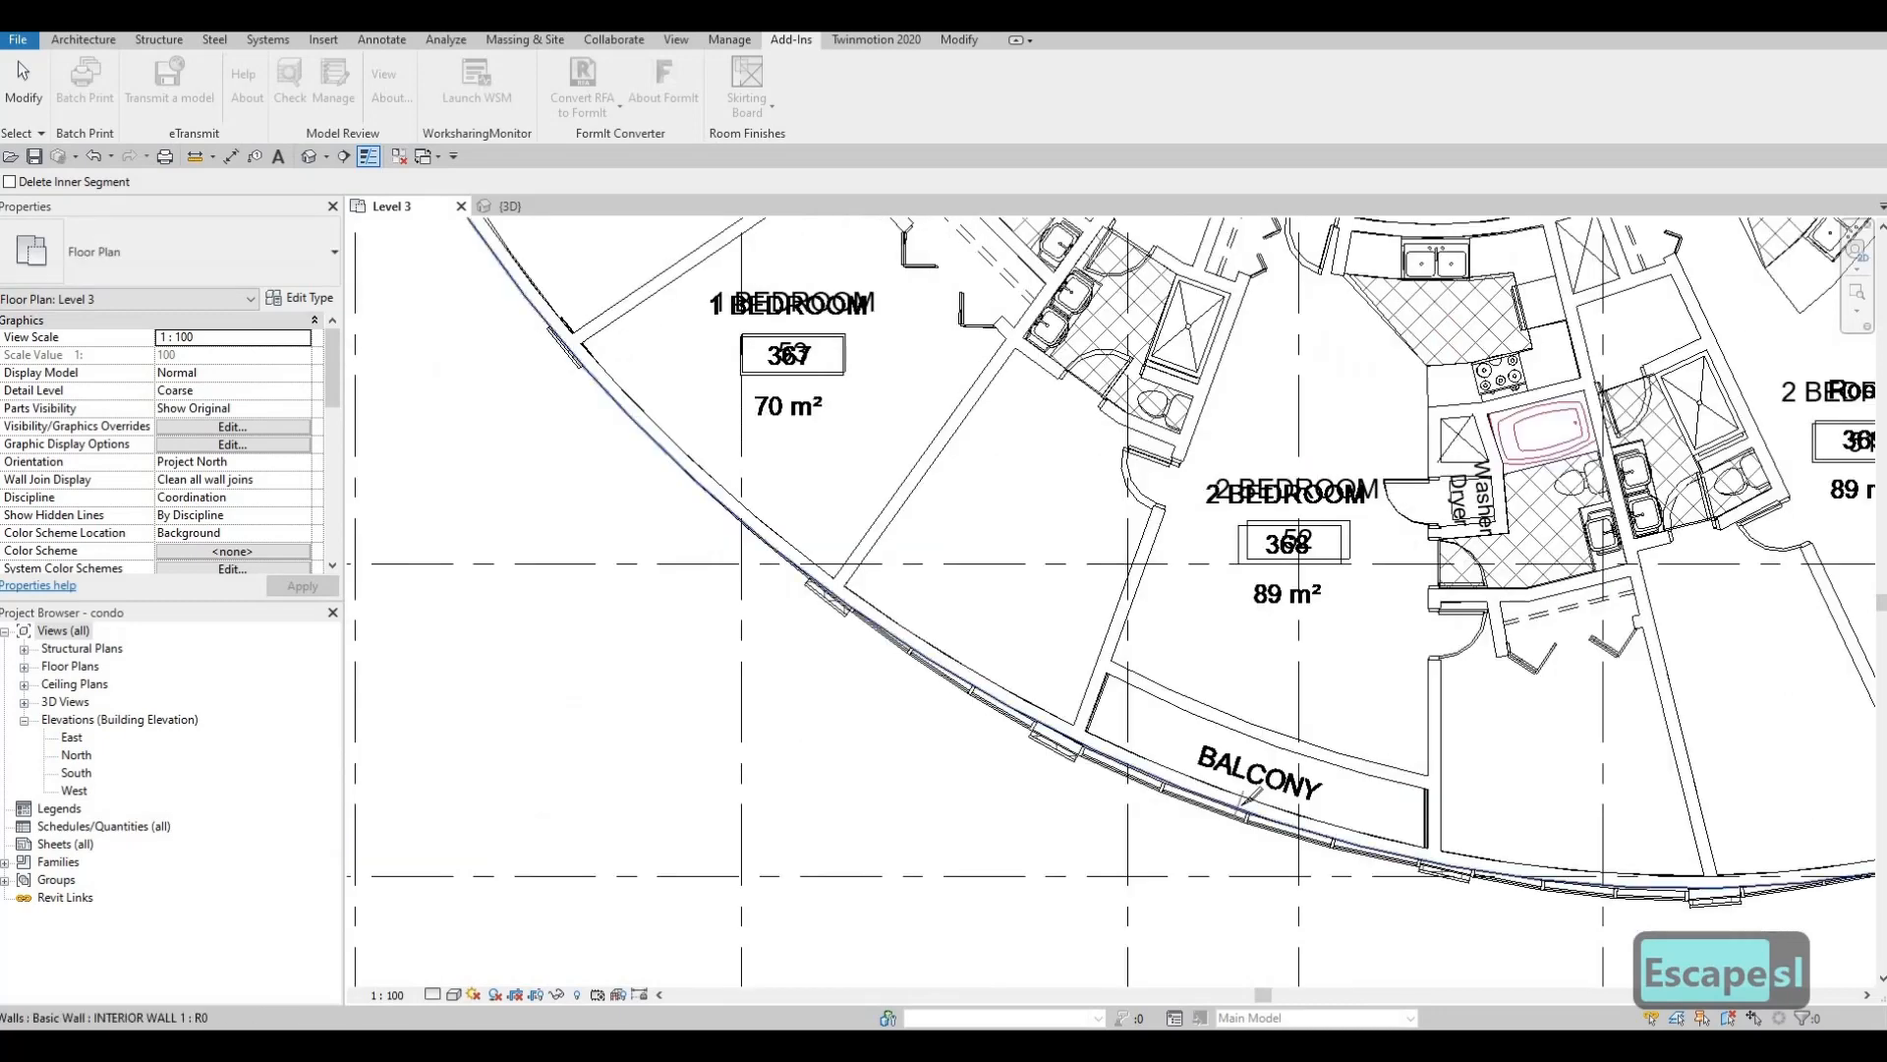
scroll(1236, 819, "up", 3)
key("Escape")
key("Escape")
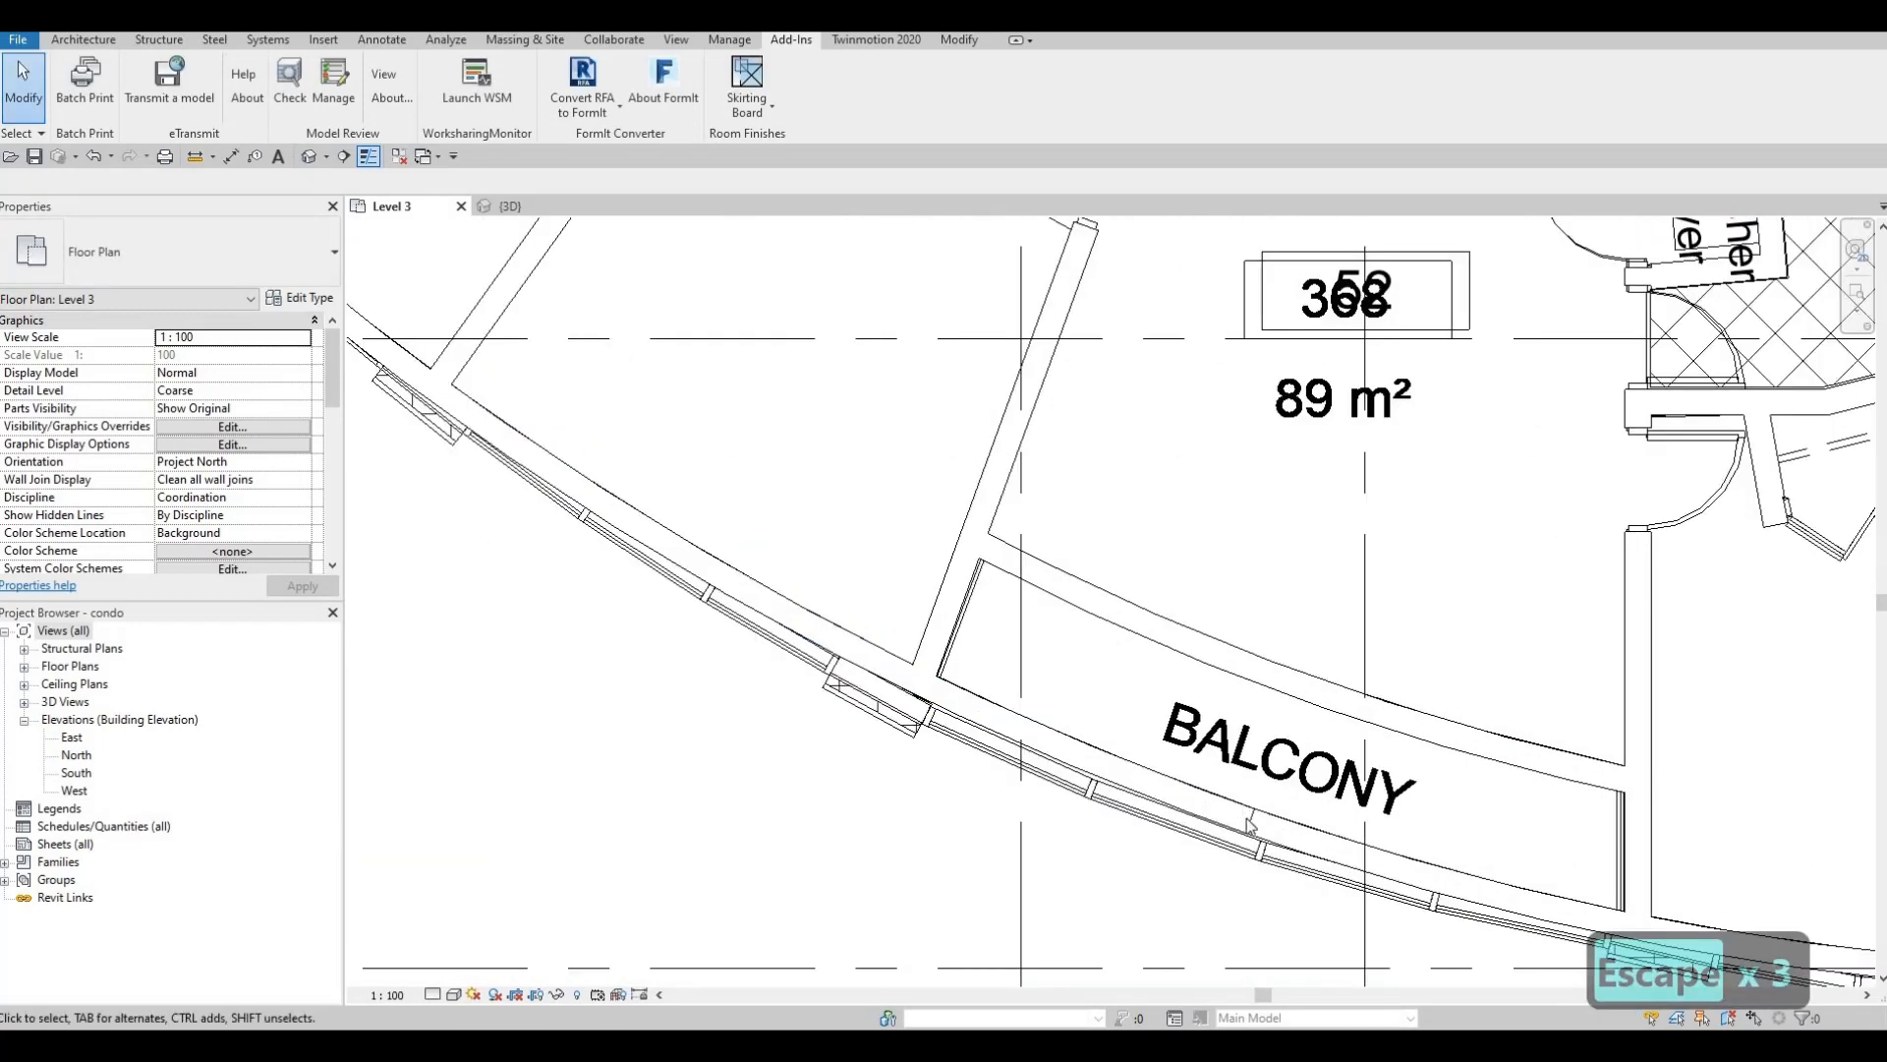
- Shorten the left piece of the split outer wall to the left partition of unit 368's balcony
left_click(1249, 824)
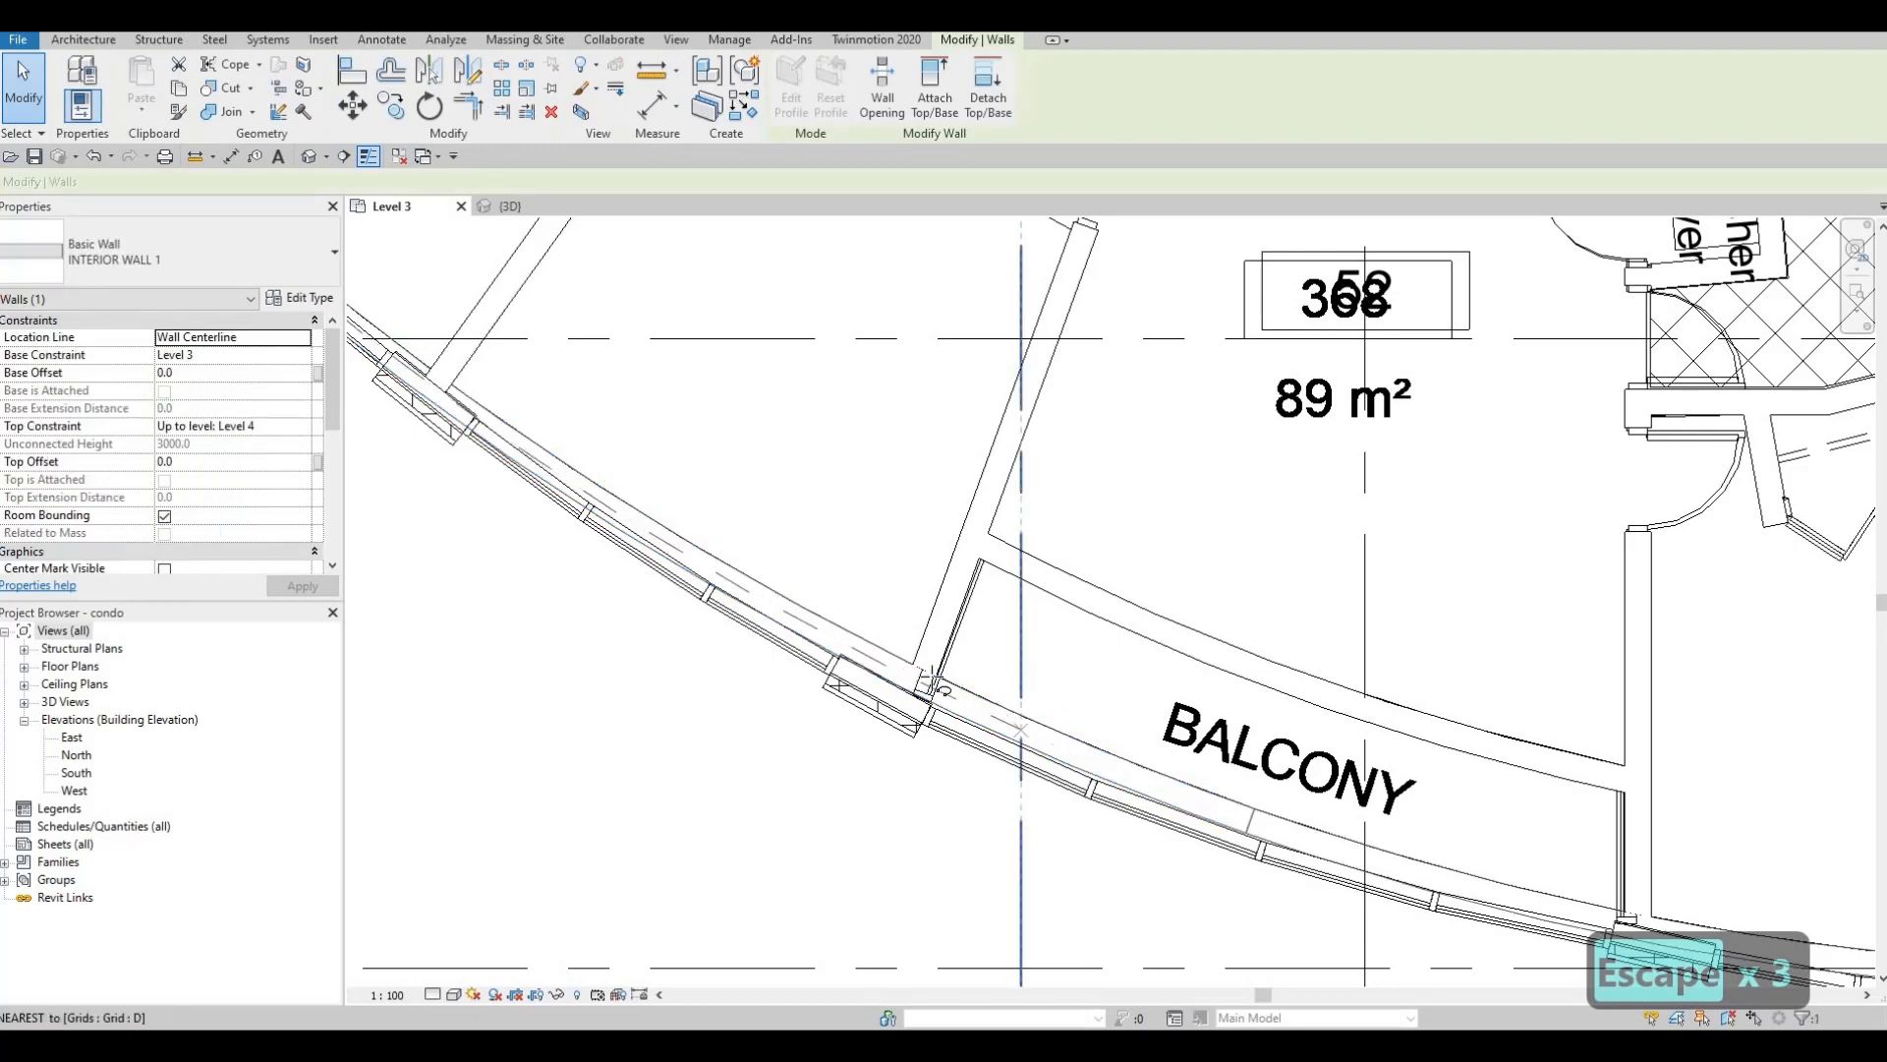
left_click_drag(932, 677, 931, 685)
middle_click_drag(1327, 822, 1079, 692)
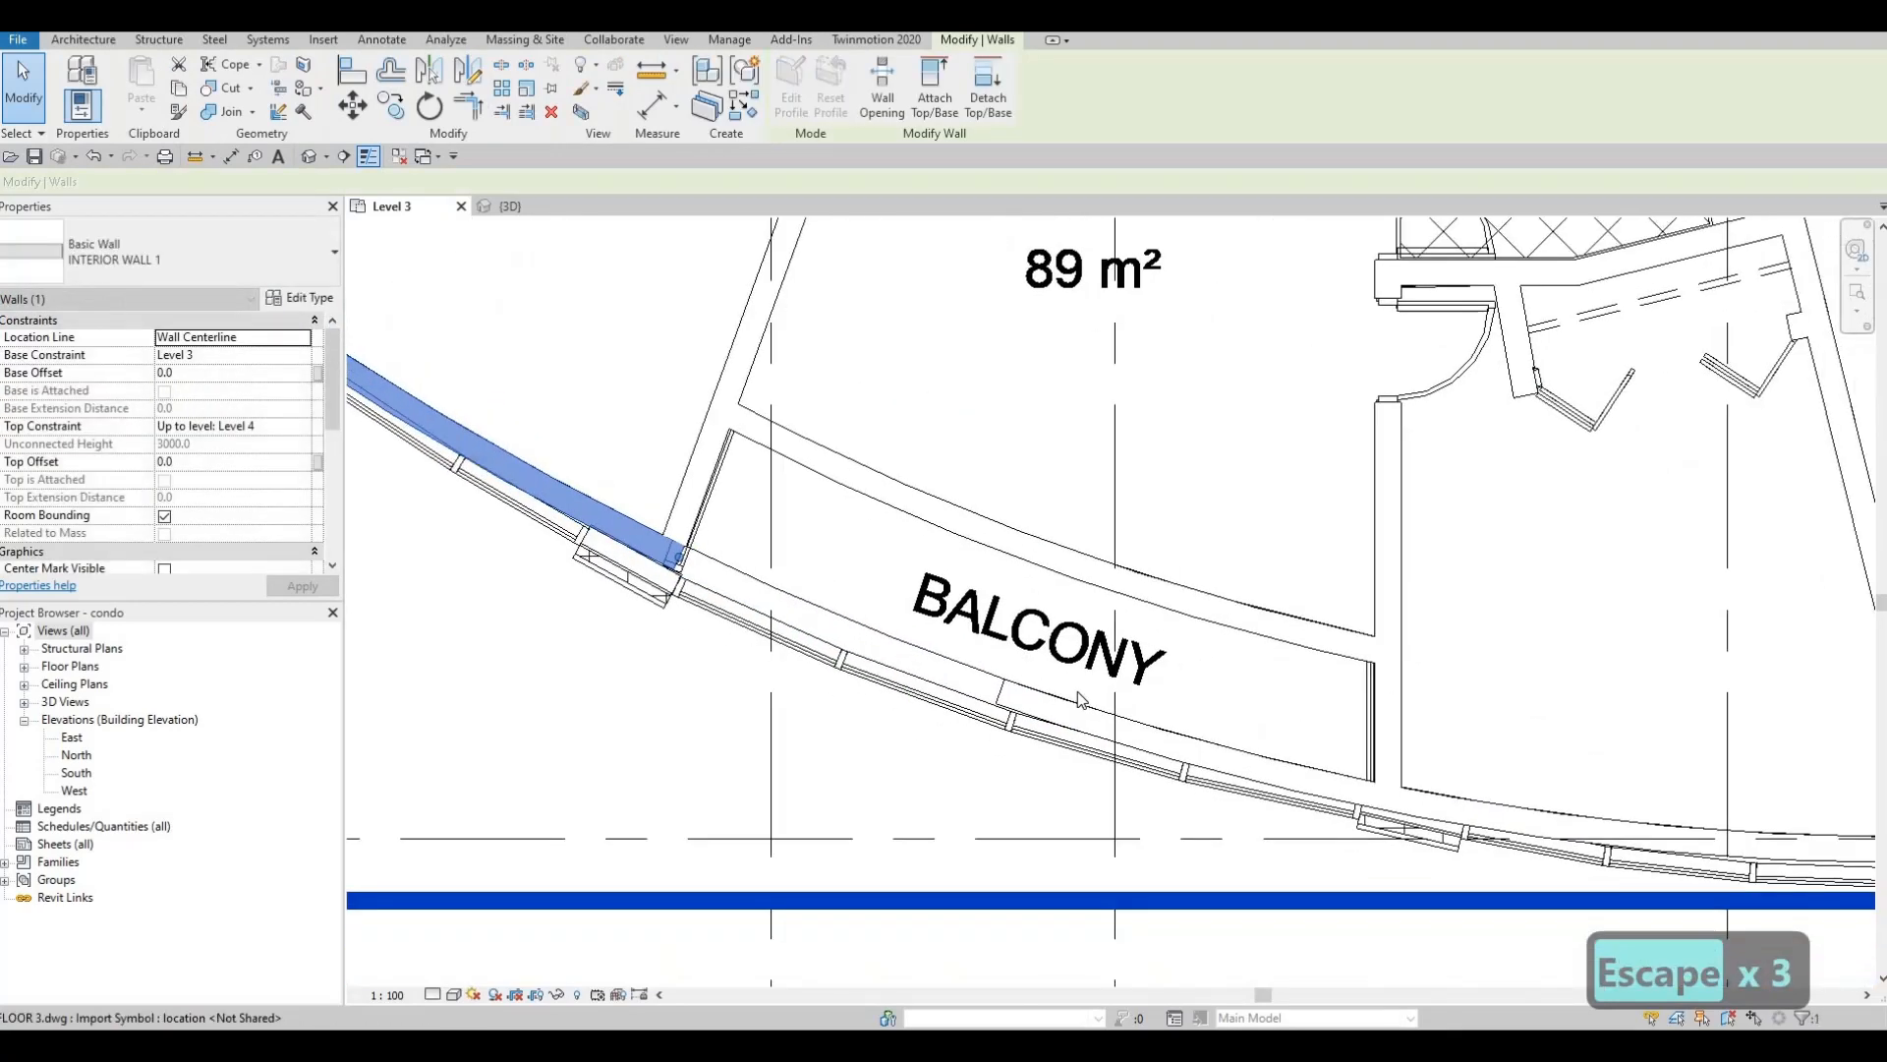
key("Escape")
scroll(671, 555, "up", 2)
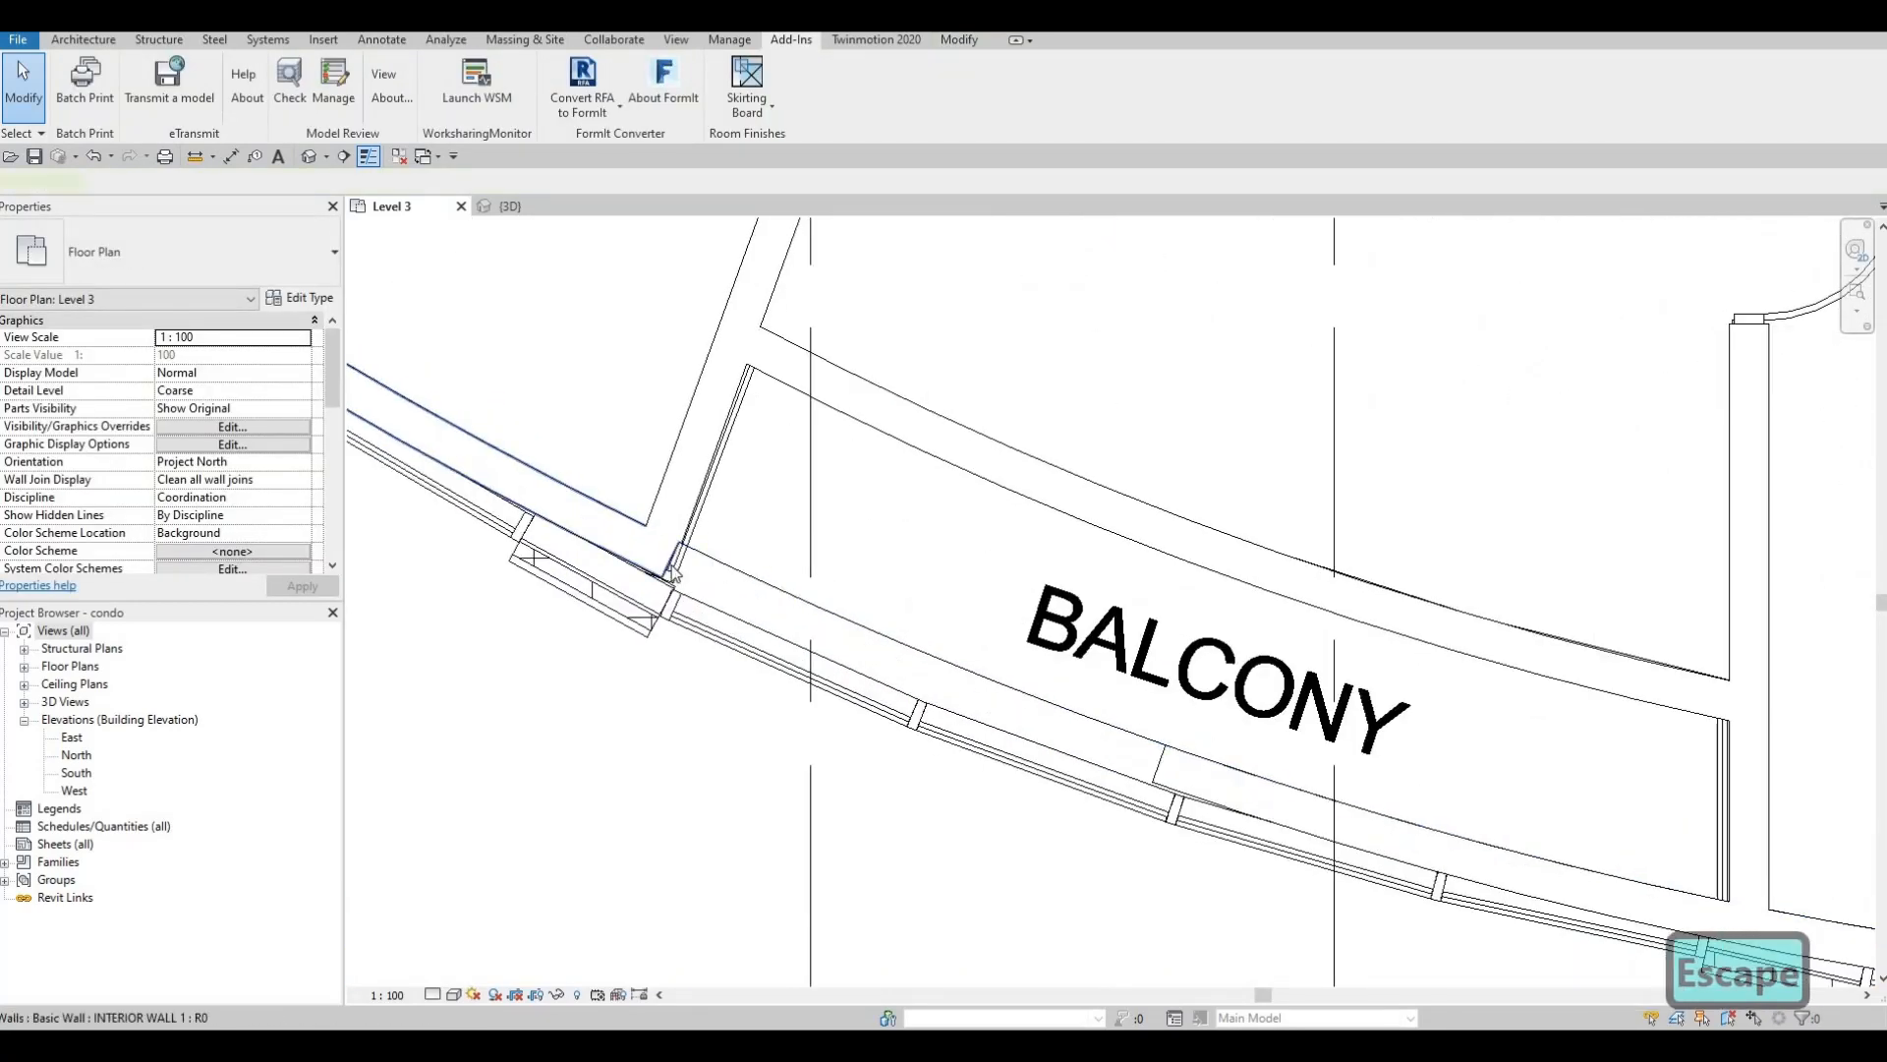
- Fine-tune the end of the shortened outer wall to line up with the left partition of unit 368's balcony
left_click(670, 565)
scroll(669, 546, "up", 2)
mouse_move(675, 570)
left_mouse_down()
mouse_move(676, 536)
mouse_move(688, 576)
left_mouse_up()
key("Escape")
key("Escape")
left_click(678, 576)
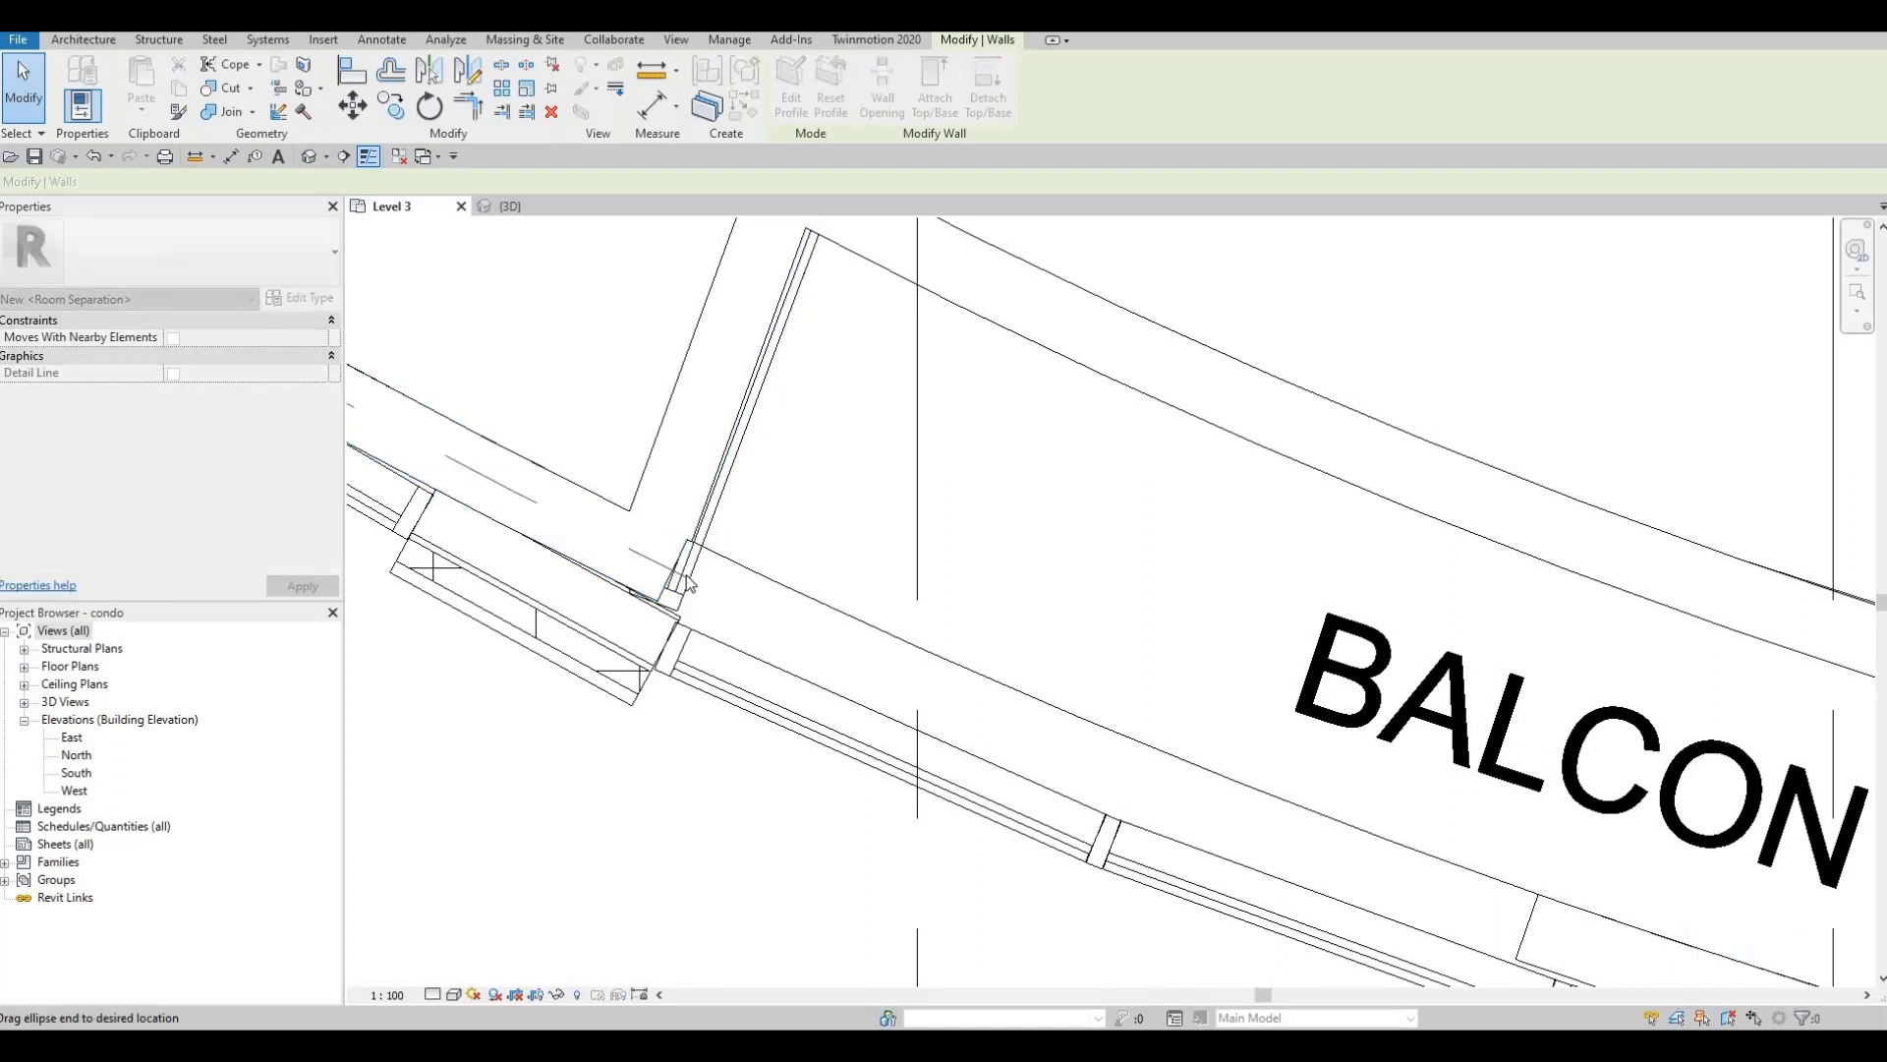
left_click(692, 583)
left_click_drag(692, 581, 693, 563)
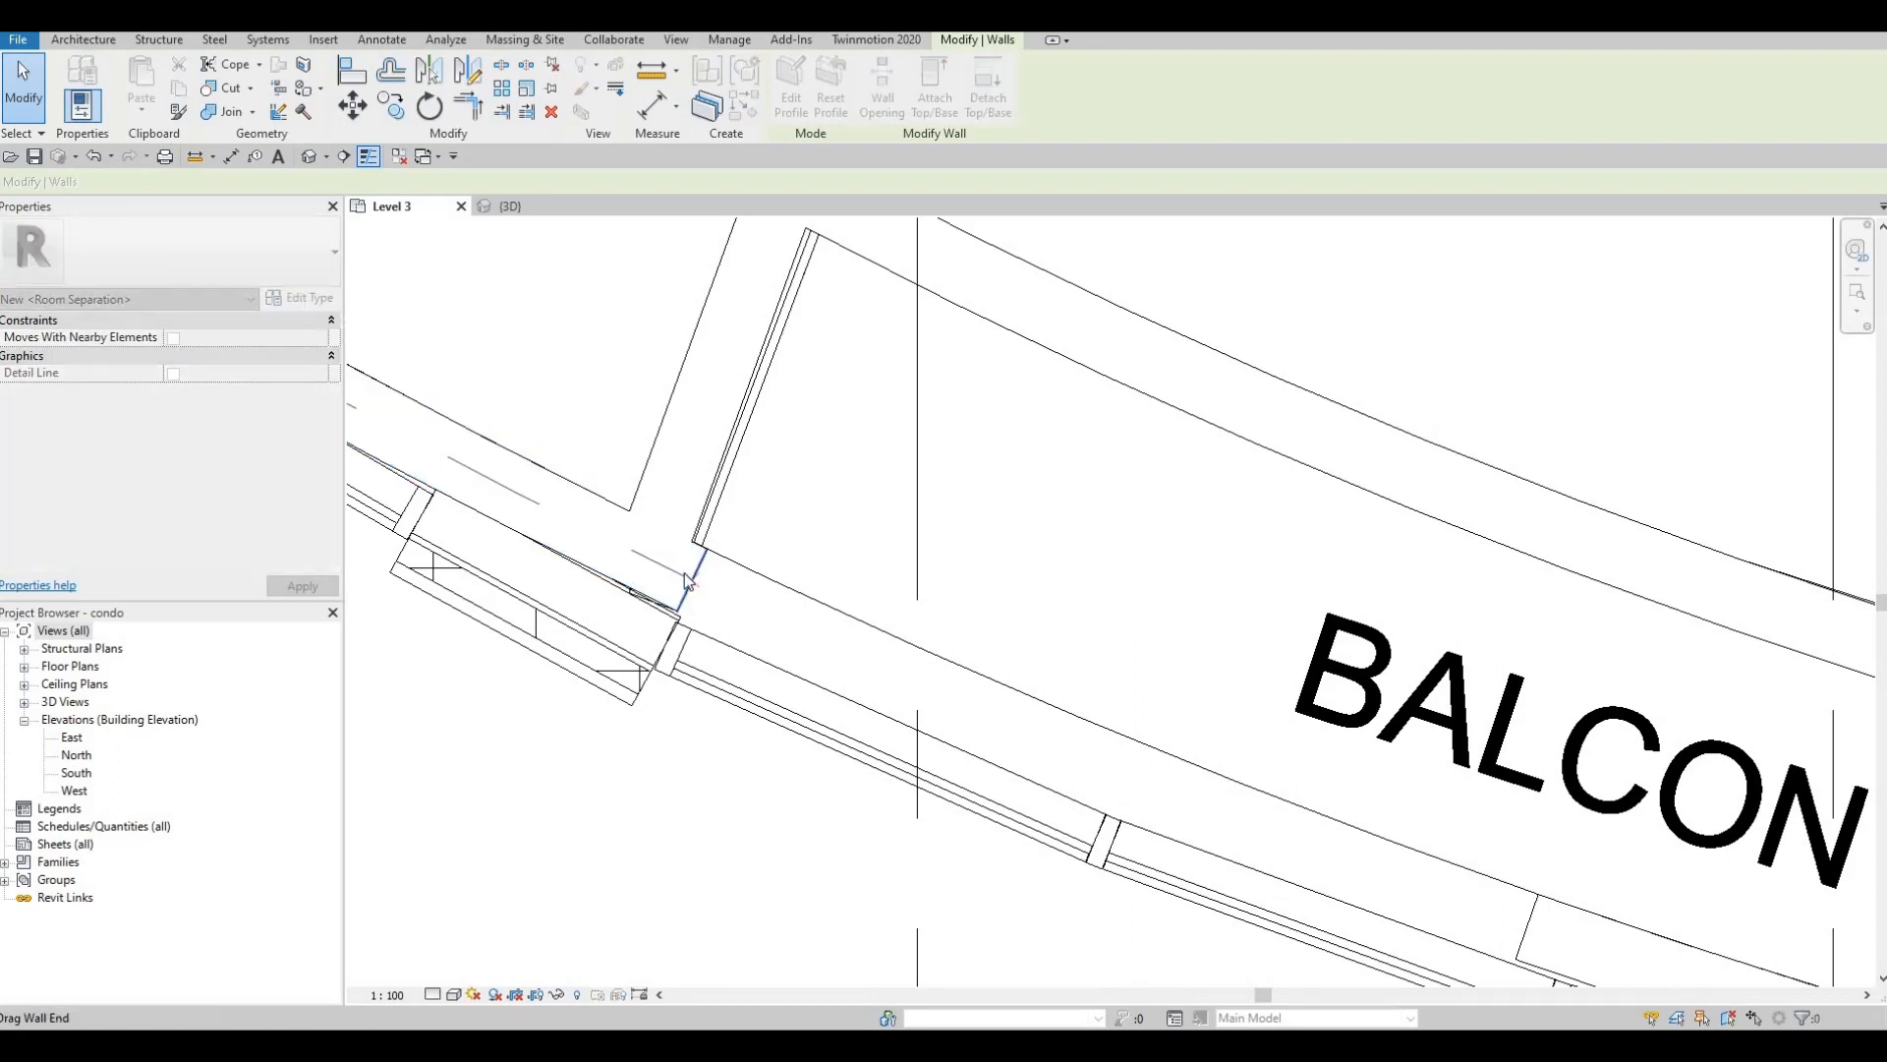
key("Escape")
key("Escape")
- Trim the left partition of unit 368's balcony and the adjoining outer wall into a corner
key("t")
key("r")
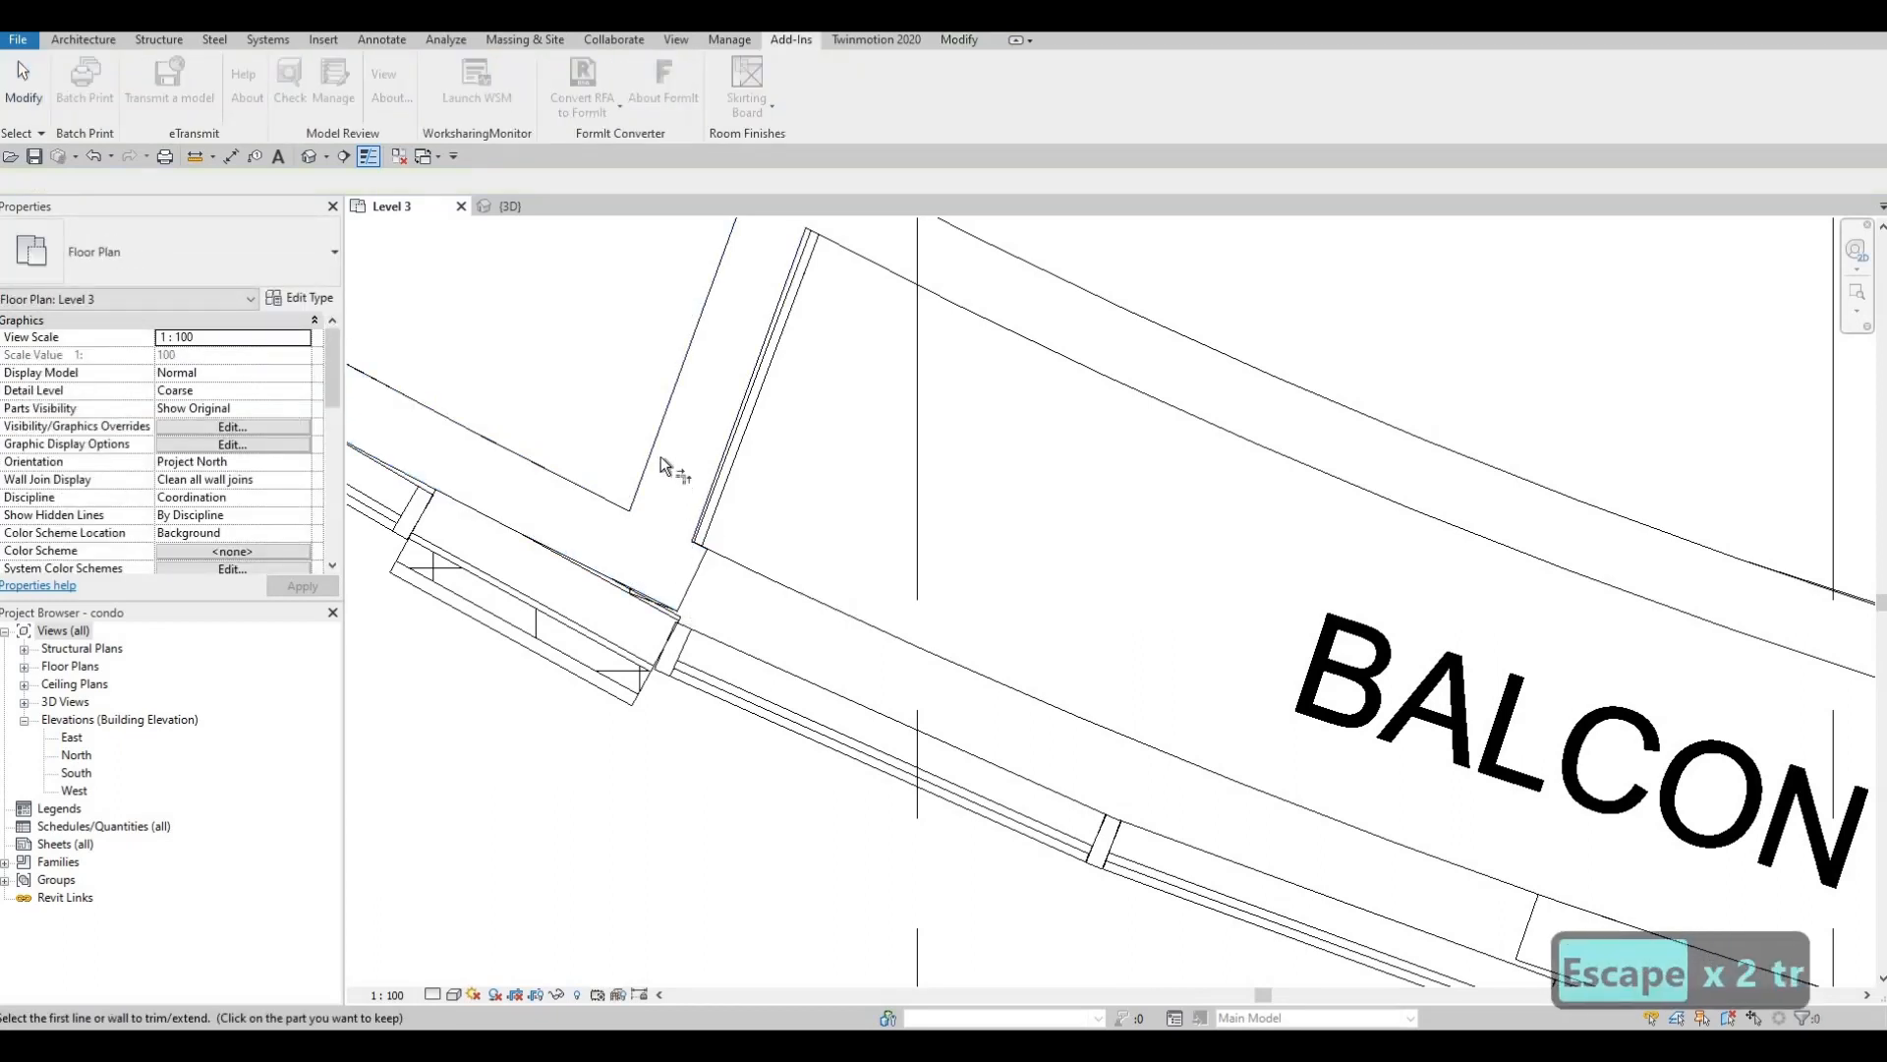
left_click(649, 472)
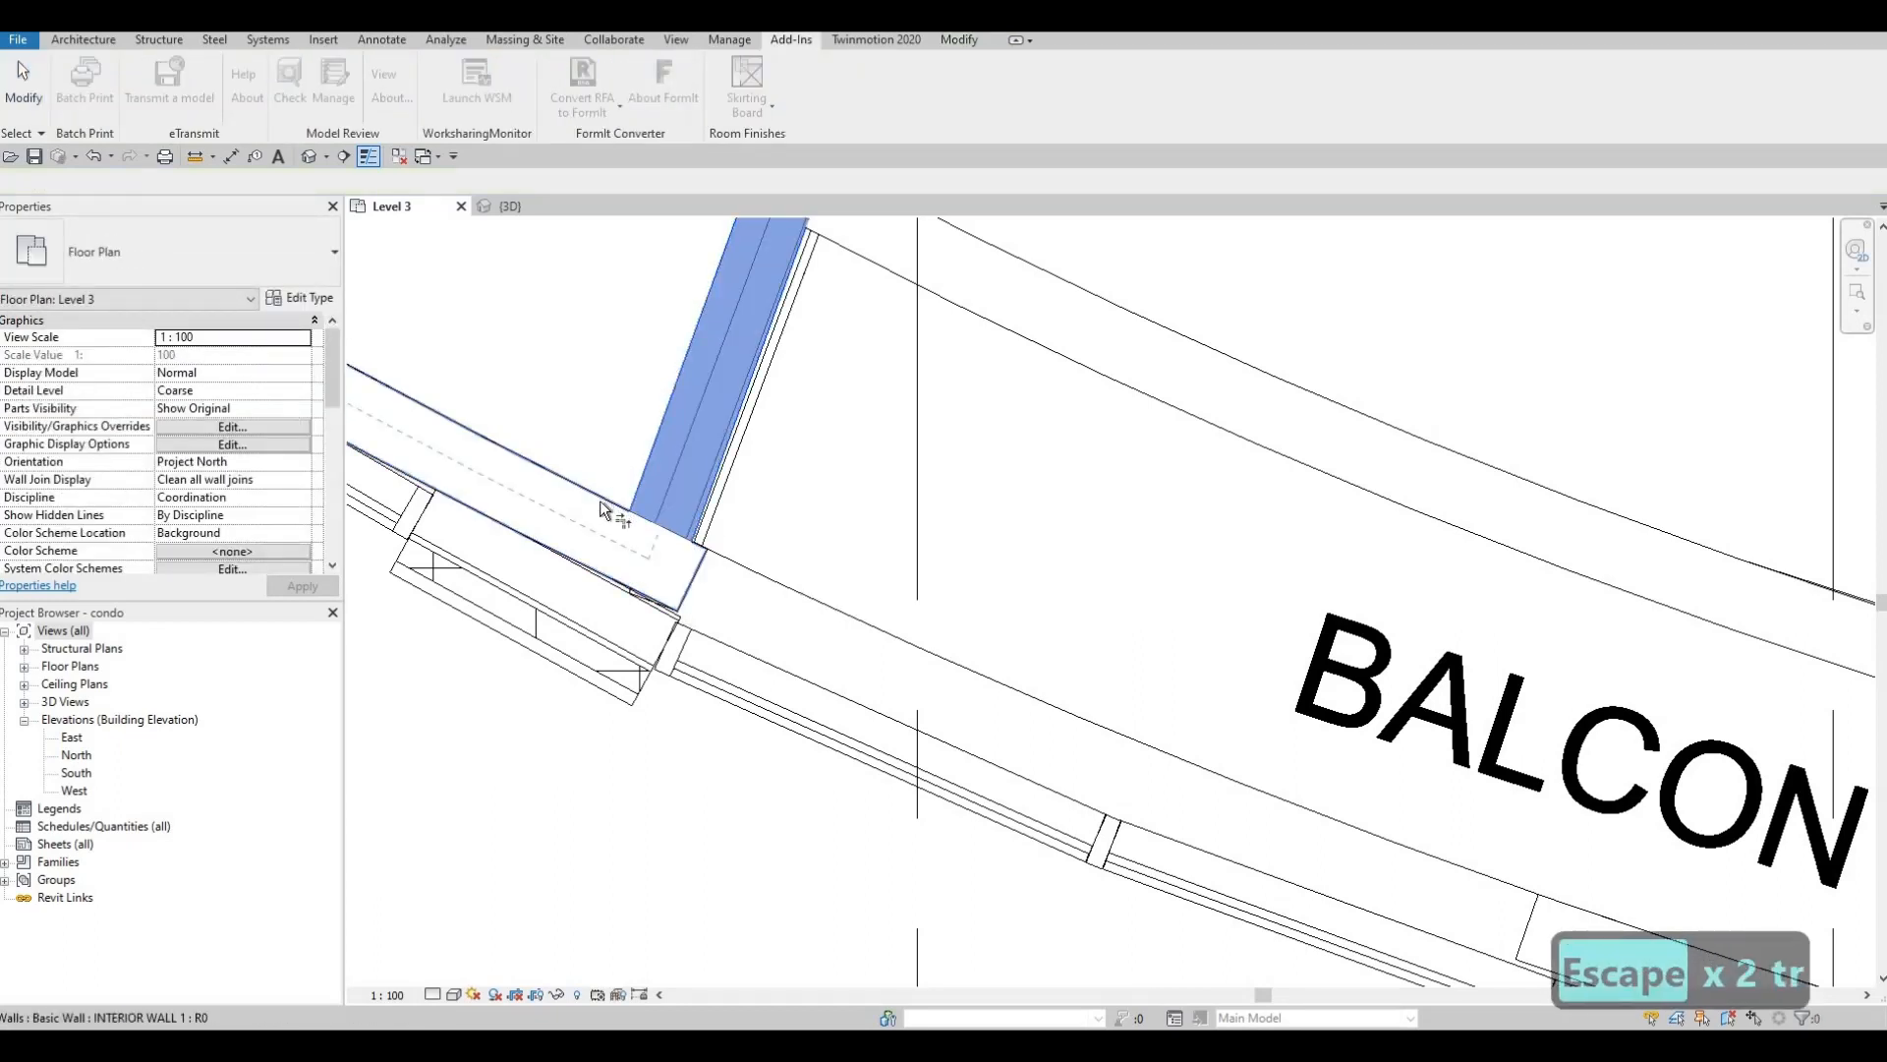
left_click(663, 493)
key("Escape")
scroll(1052, 668, "down", 2)
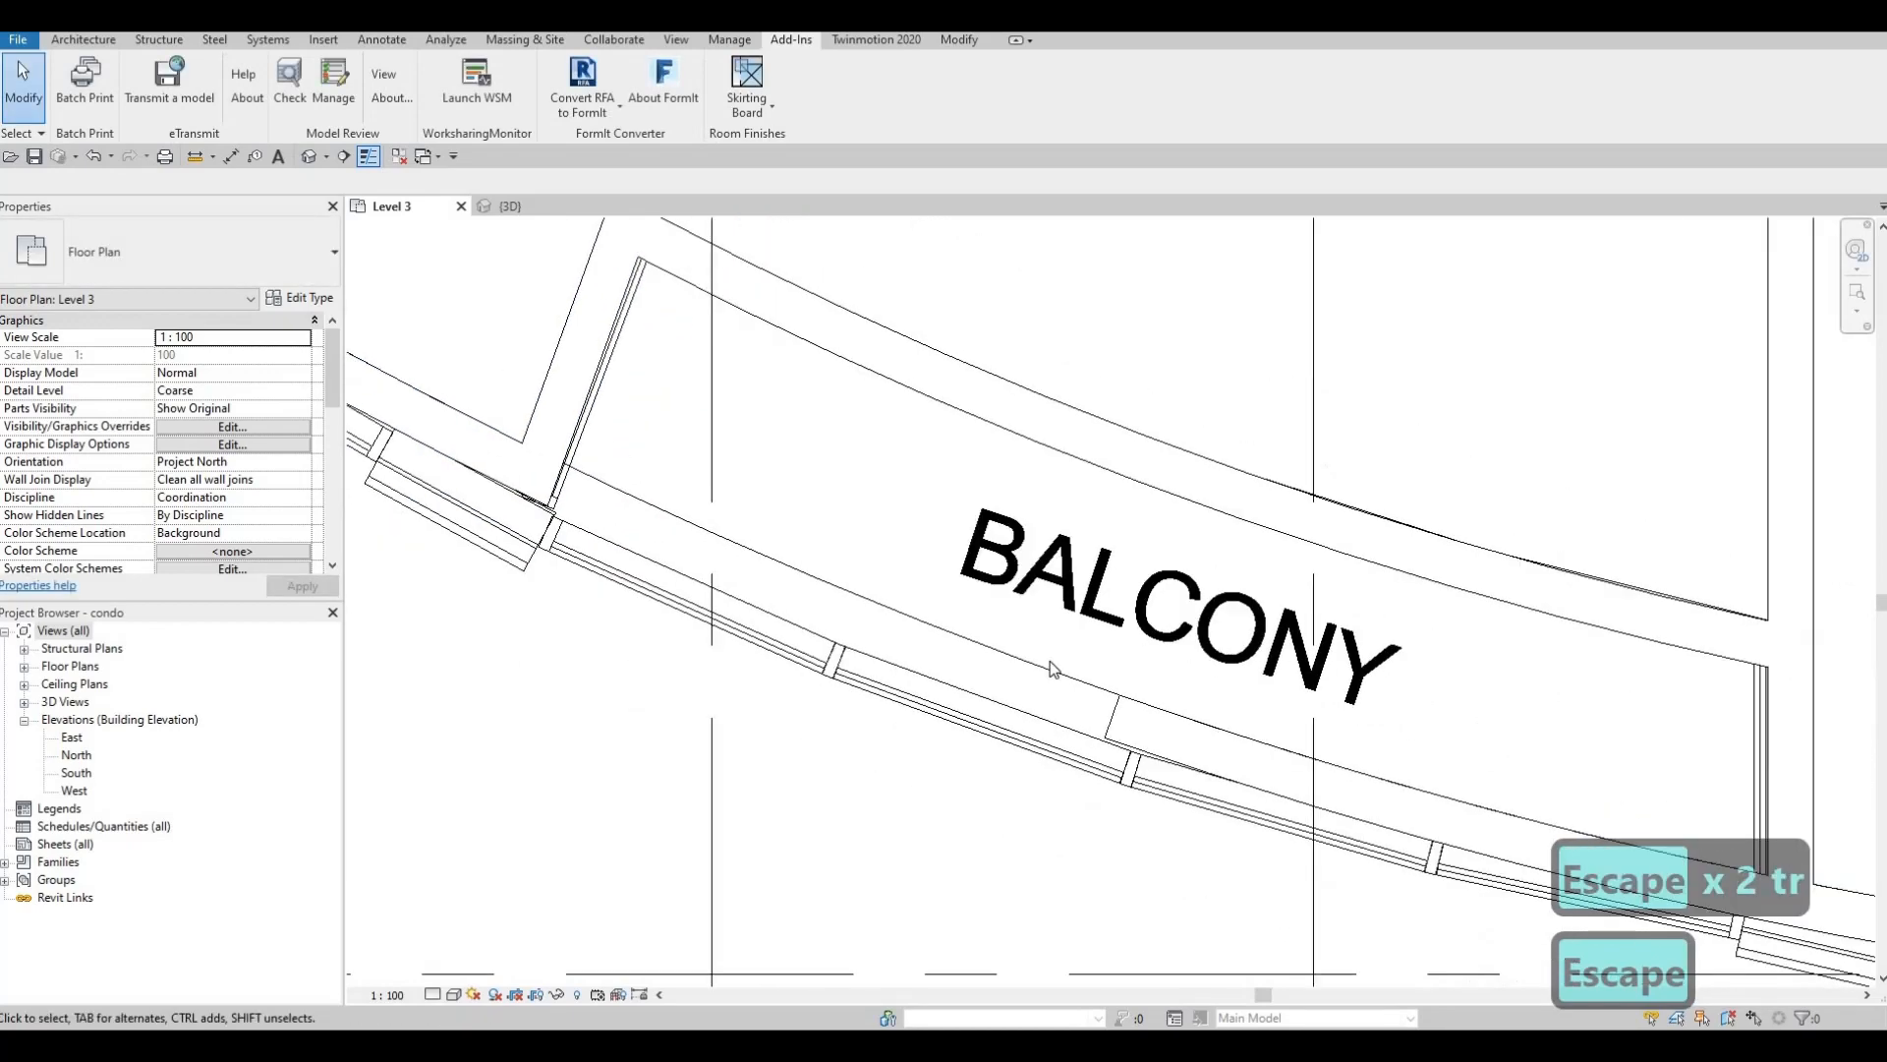
- Trim the right partition of unit 368's balcony and the outer wall beyond it into a corner
scroll(888, 511, "down", 1)
middle_click_drag(888, 511, 629, 354)
key("Escape")
key("Escape")
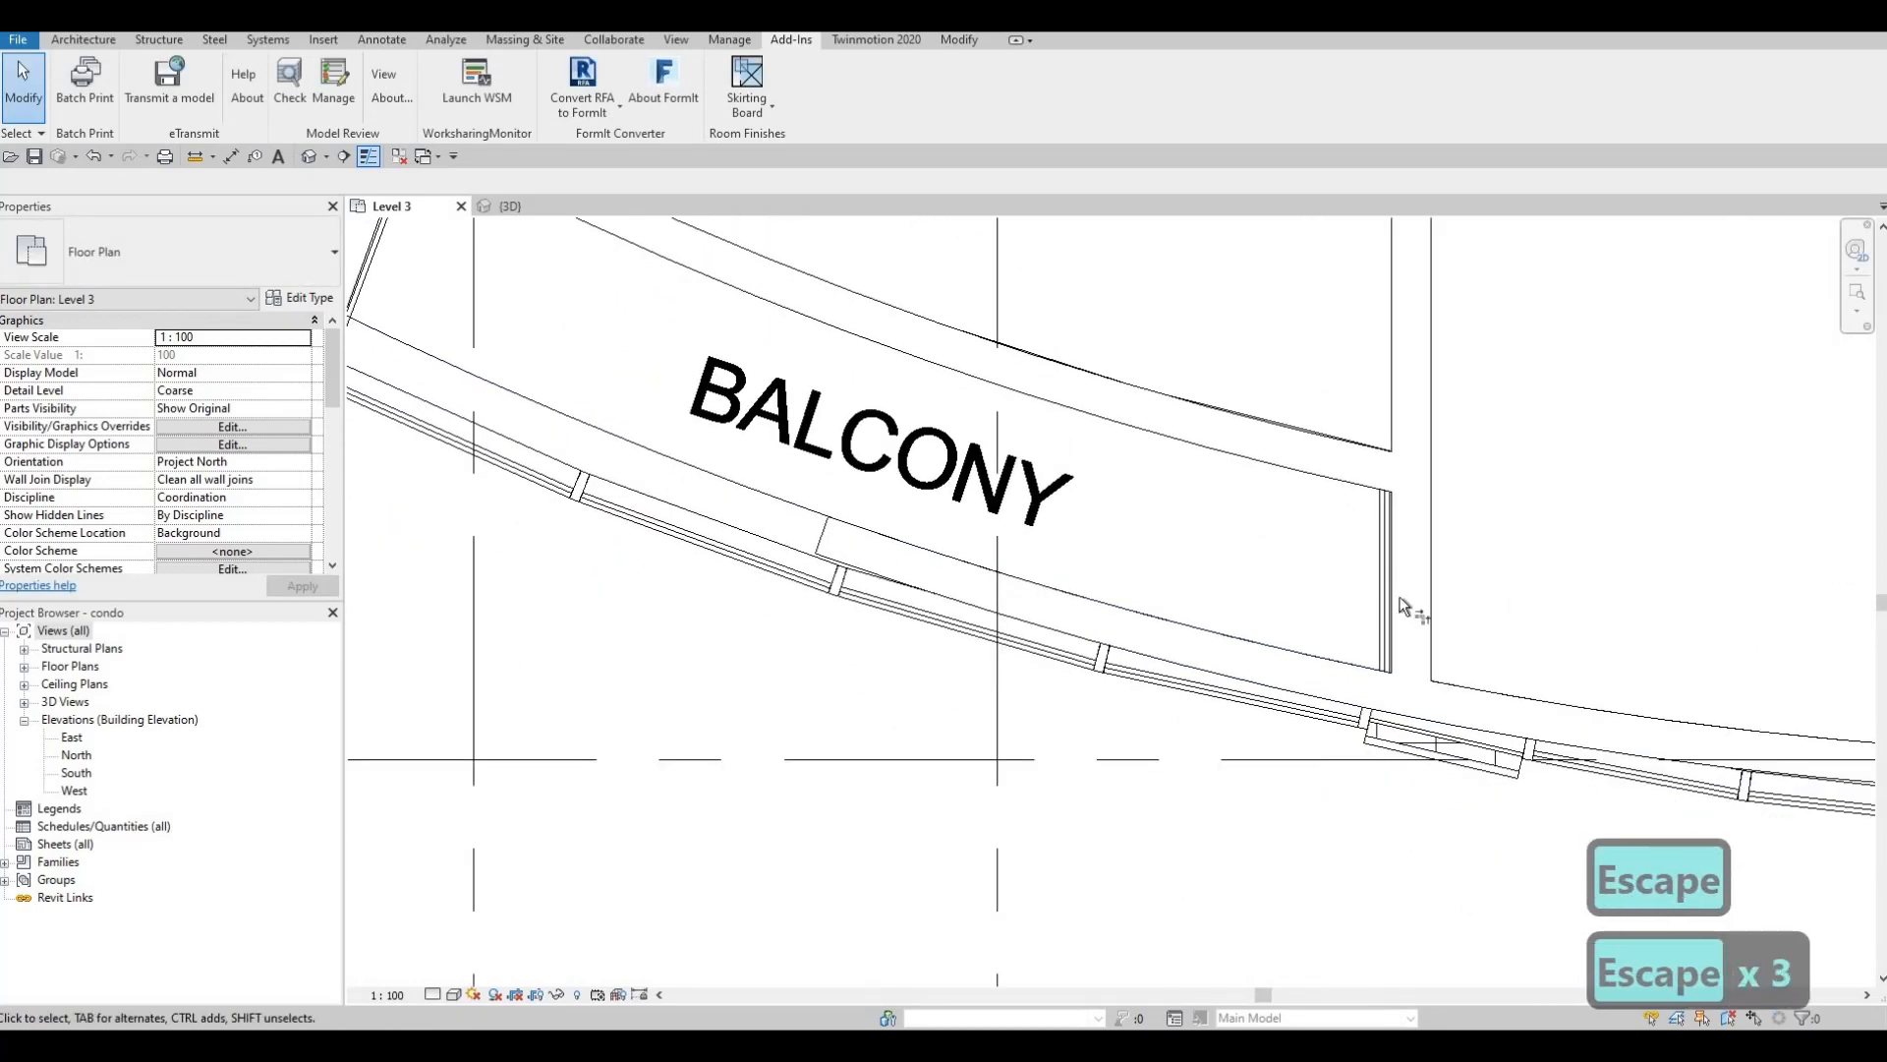
key("t")
key("r")
left_click(1416, 629)
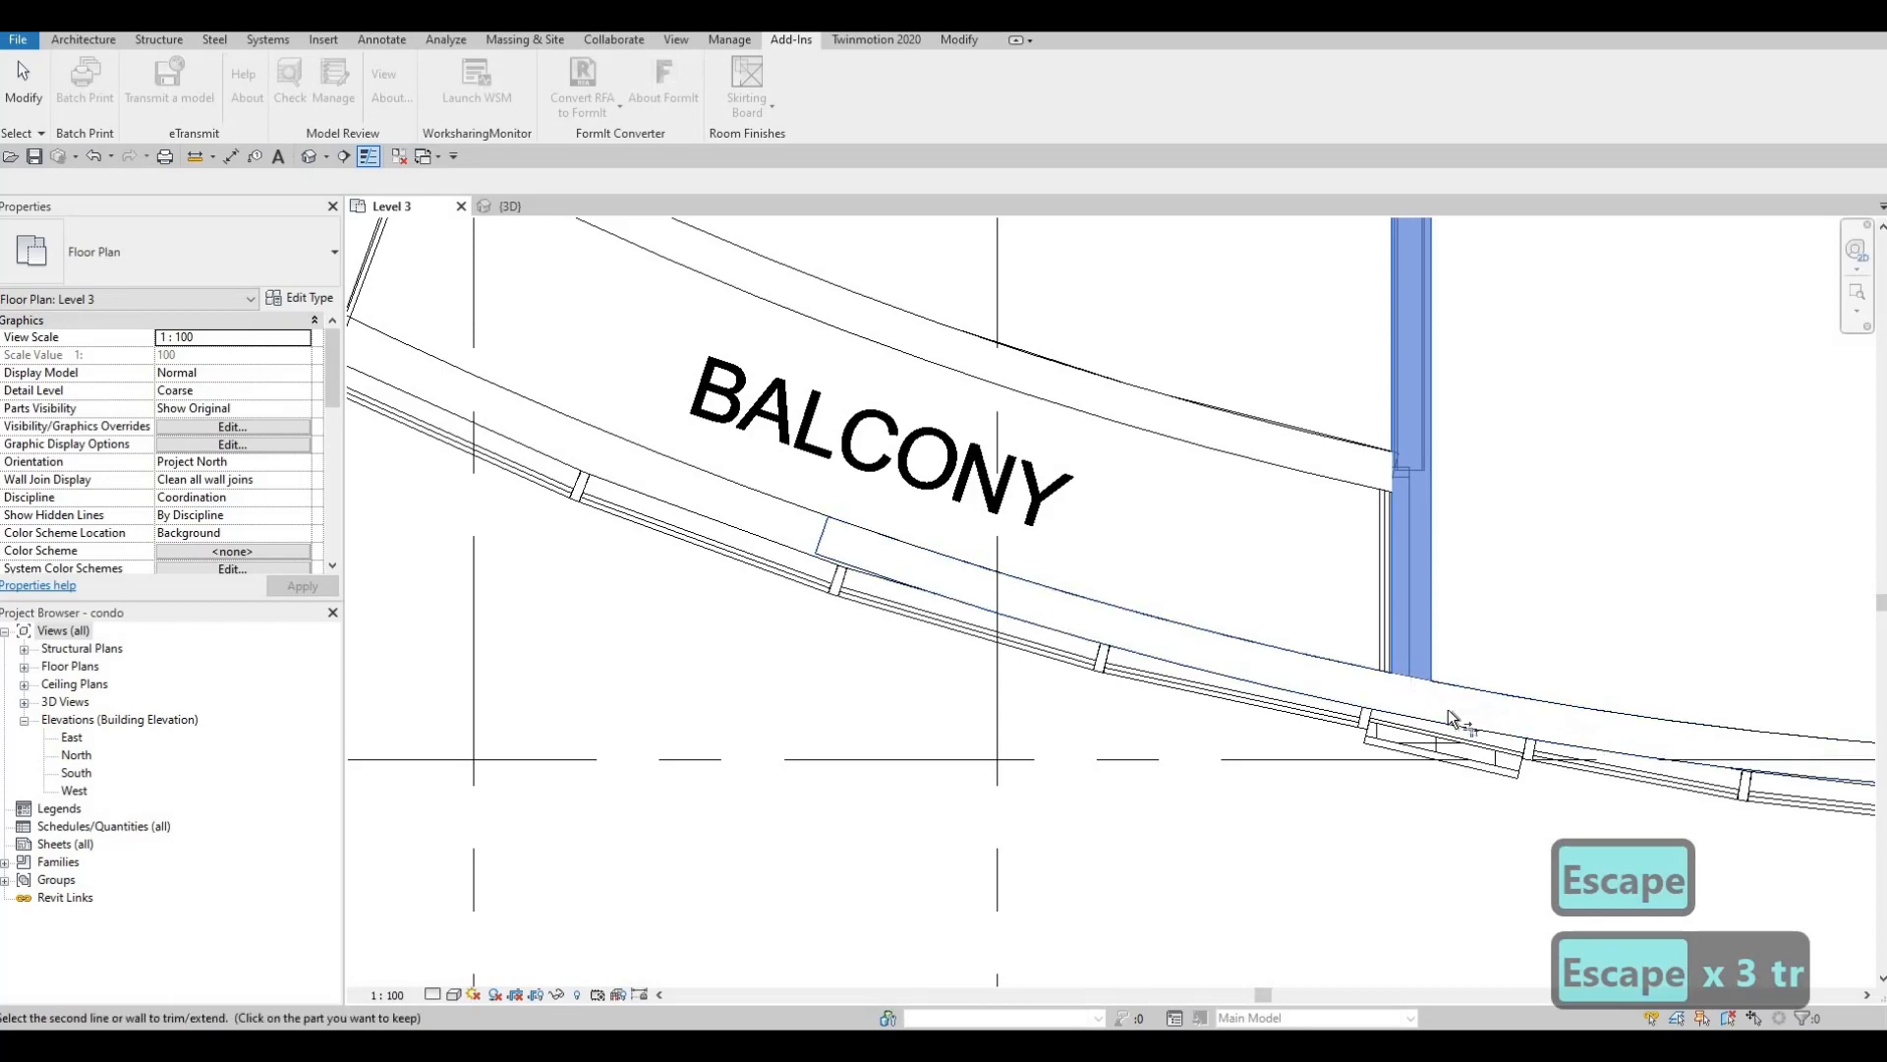
left_click(1593, 713)
- Trim the left partition of unit 369's balcony and the outer wall on its left into a corner
scroll(1314, 606, "down", 3)
scroll(1563, 633, "up", 3)
scroll(995, 674, "down", 3)
scroll(1386, 649, "up", 2)
middle_click_drag(1386, 649, 1219, 693)
left_click(1211, 671)
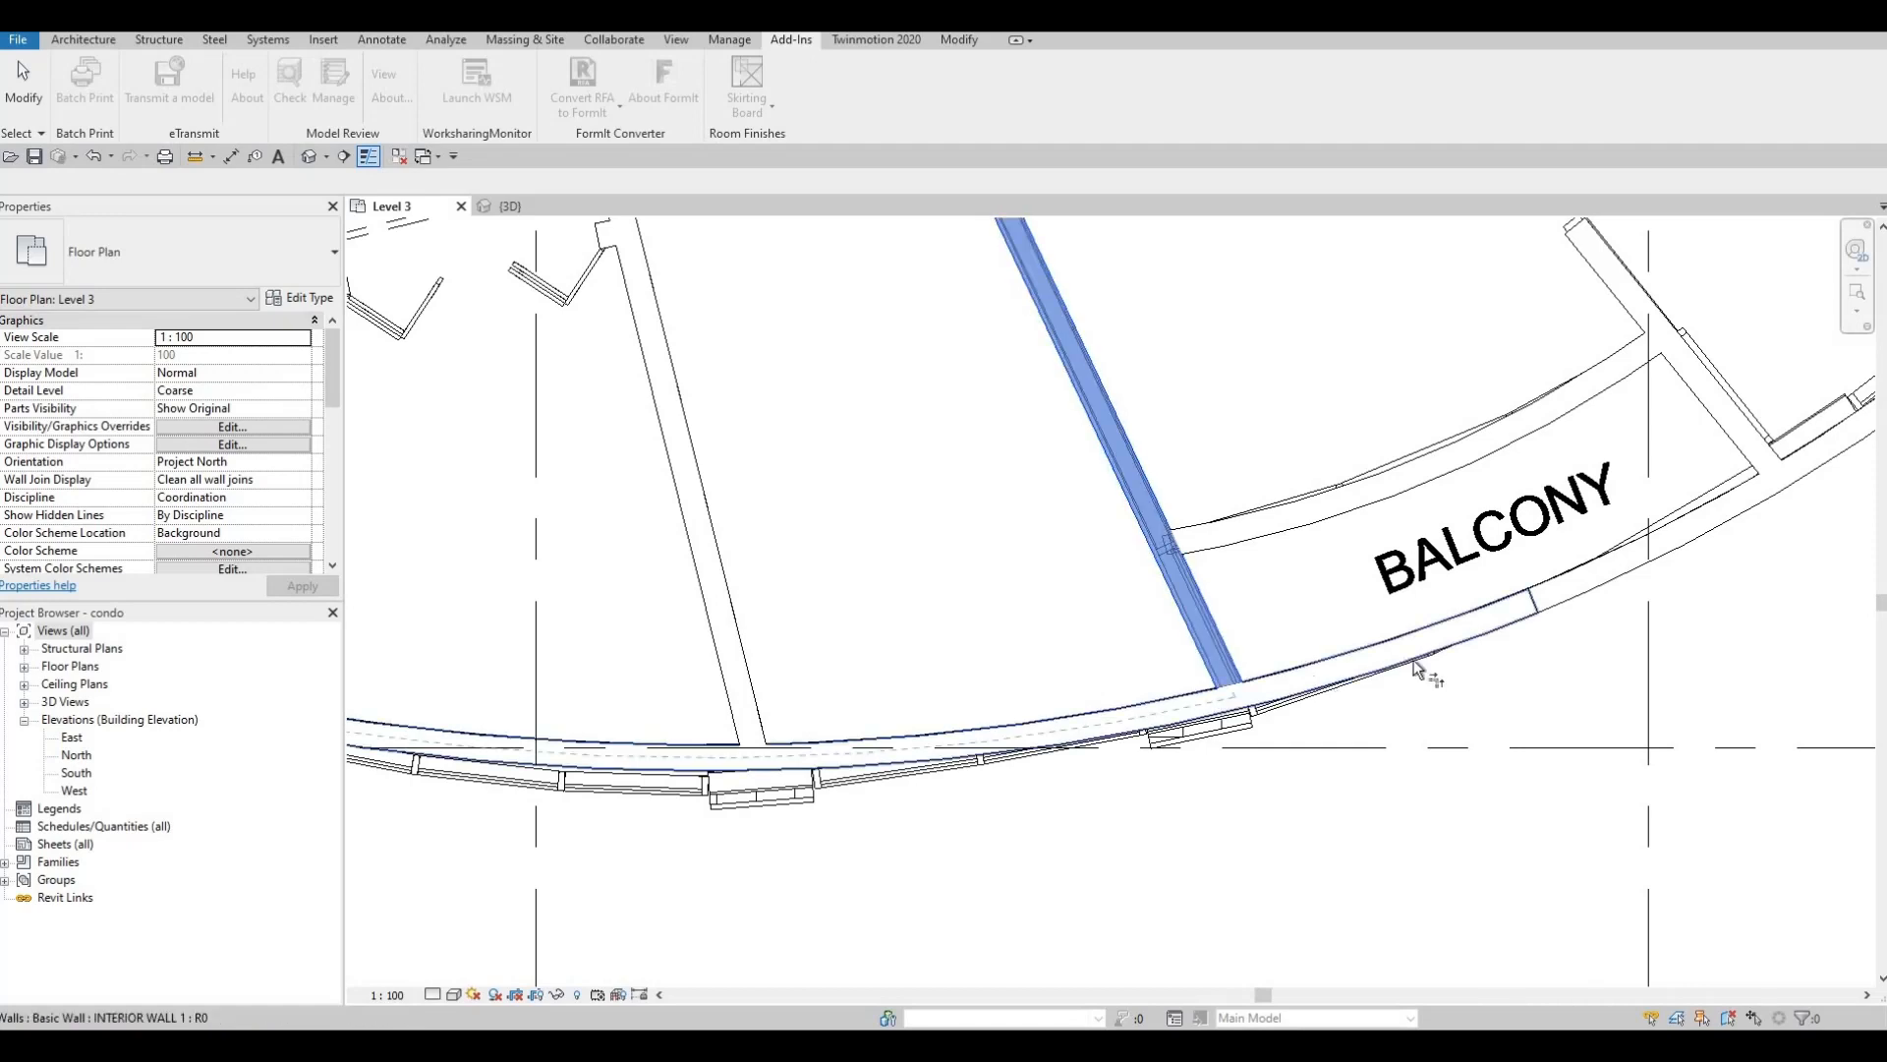
left_click(1228, 725)
- Trim the right partition of unit 369's balcony and the outer wall beyond it into a corner
scroll(1278, 688, "down", 2)
scroll(1474, 531, "up", 2)
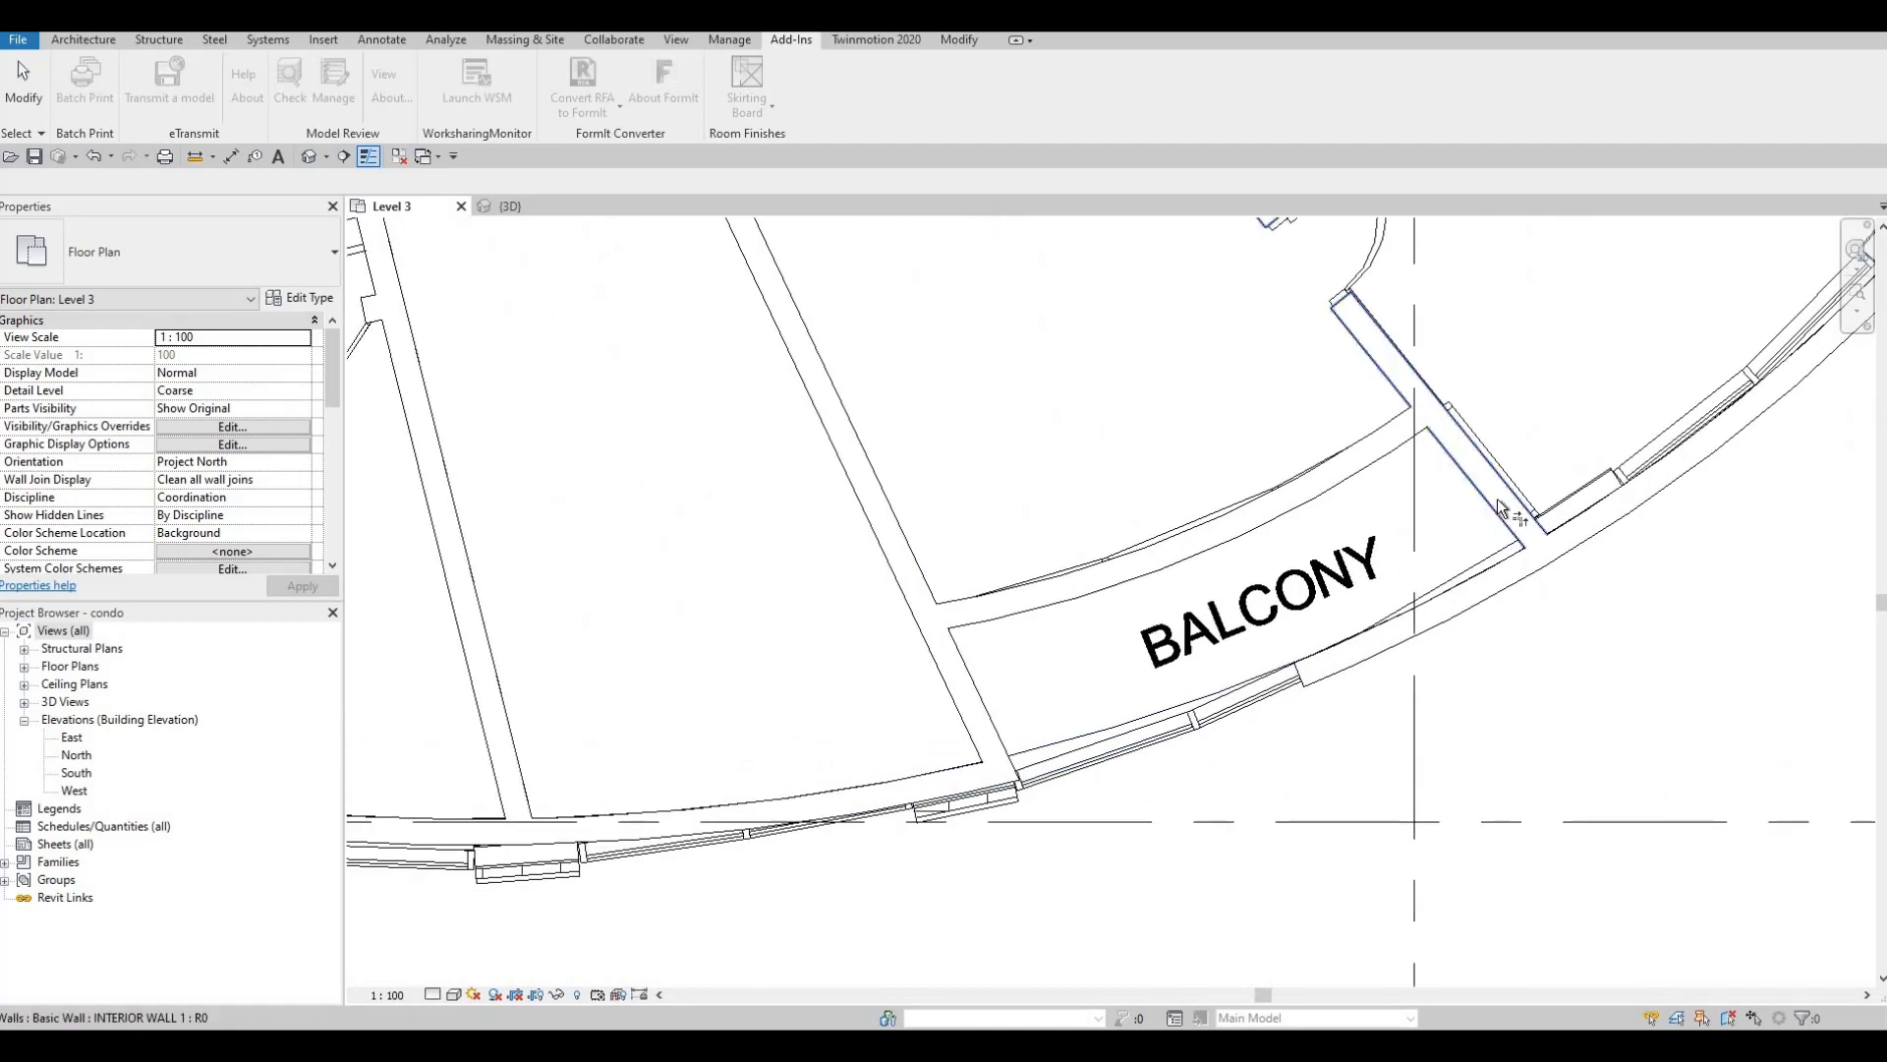
left_click(1560, 542)
left_click(1560, 543)
left_click(1560, 536)
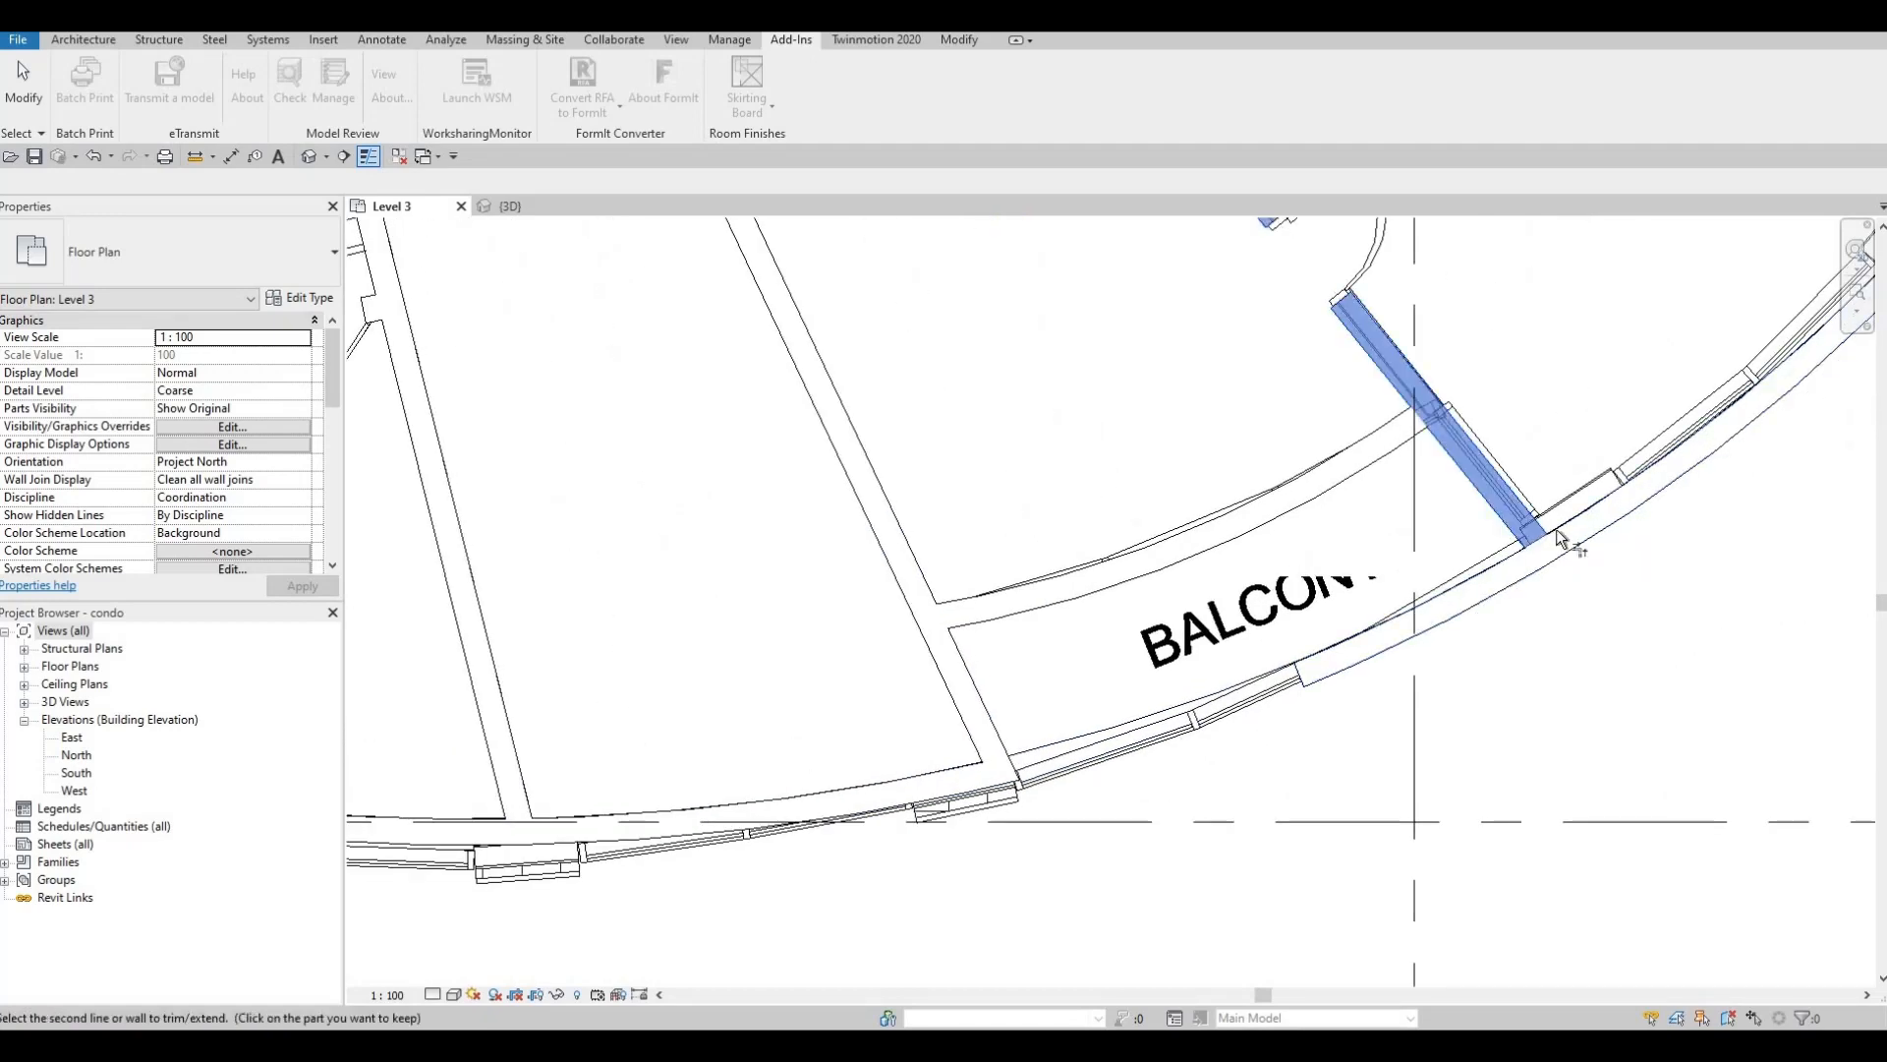
left_click(1553, 491)
- Undo the last corner trim at unit 370's balcony and trim its lower partition with the outer wall again
scroll(1411, 708, "down", 3)
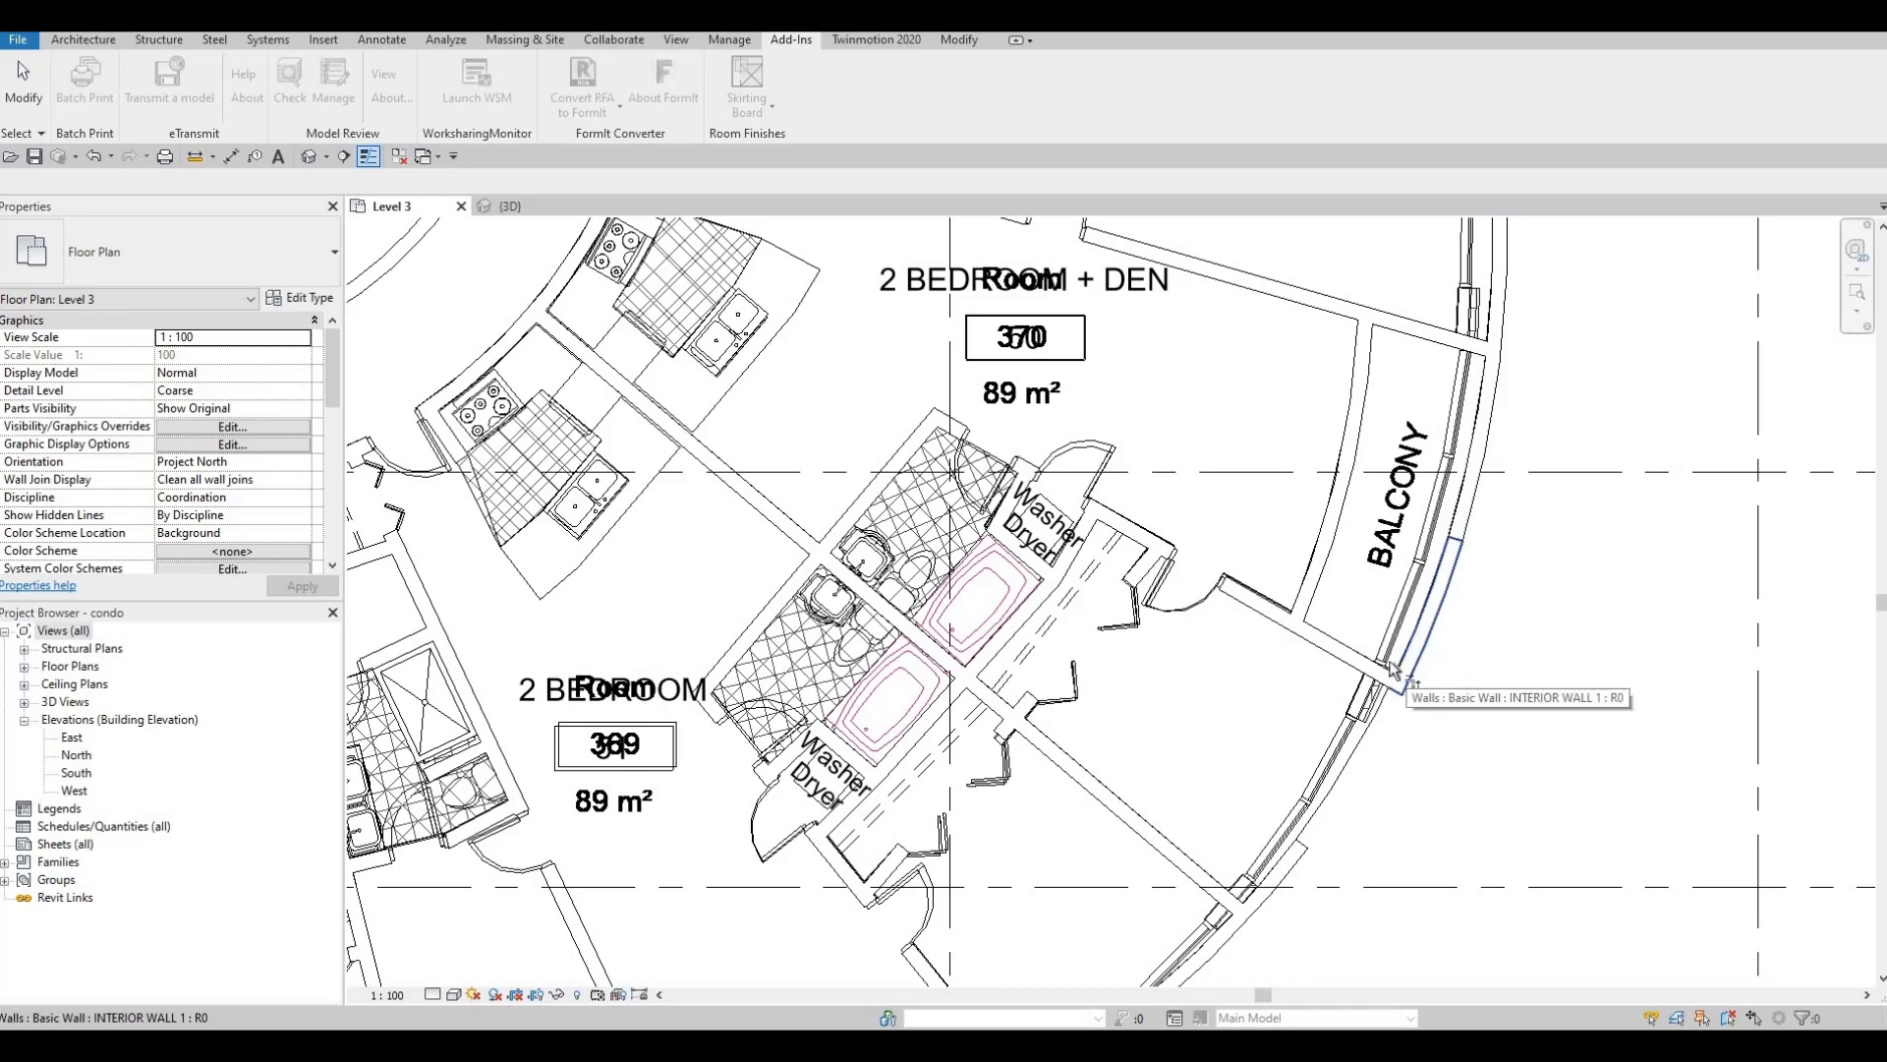
key("ctrl+z")
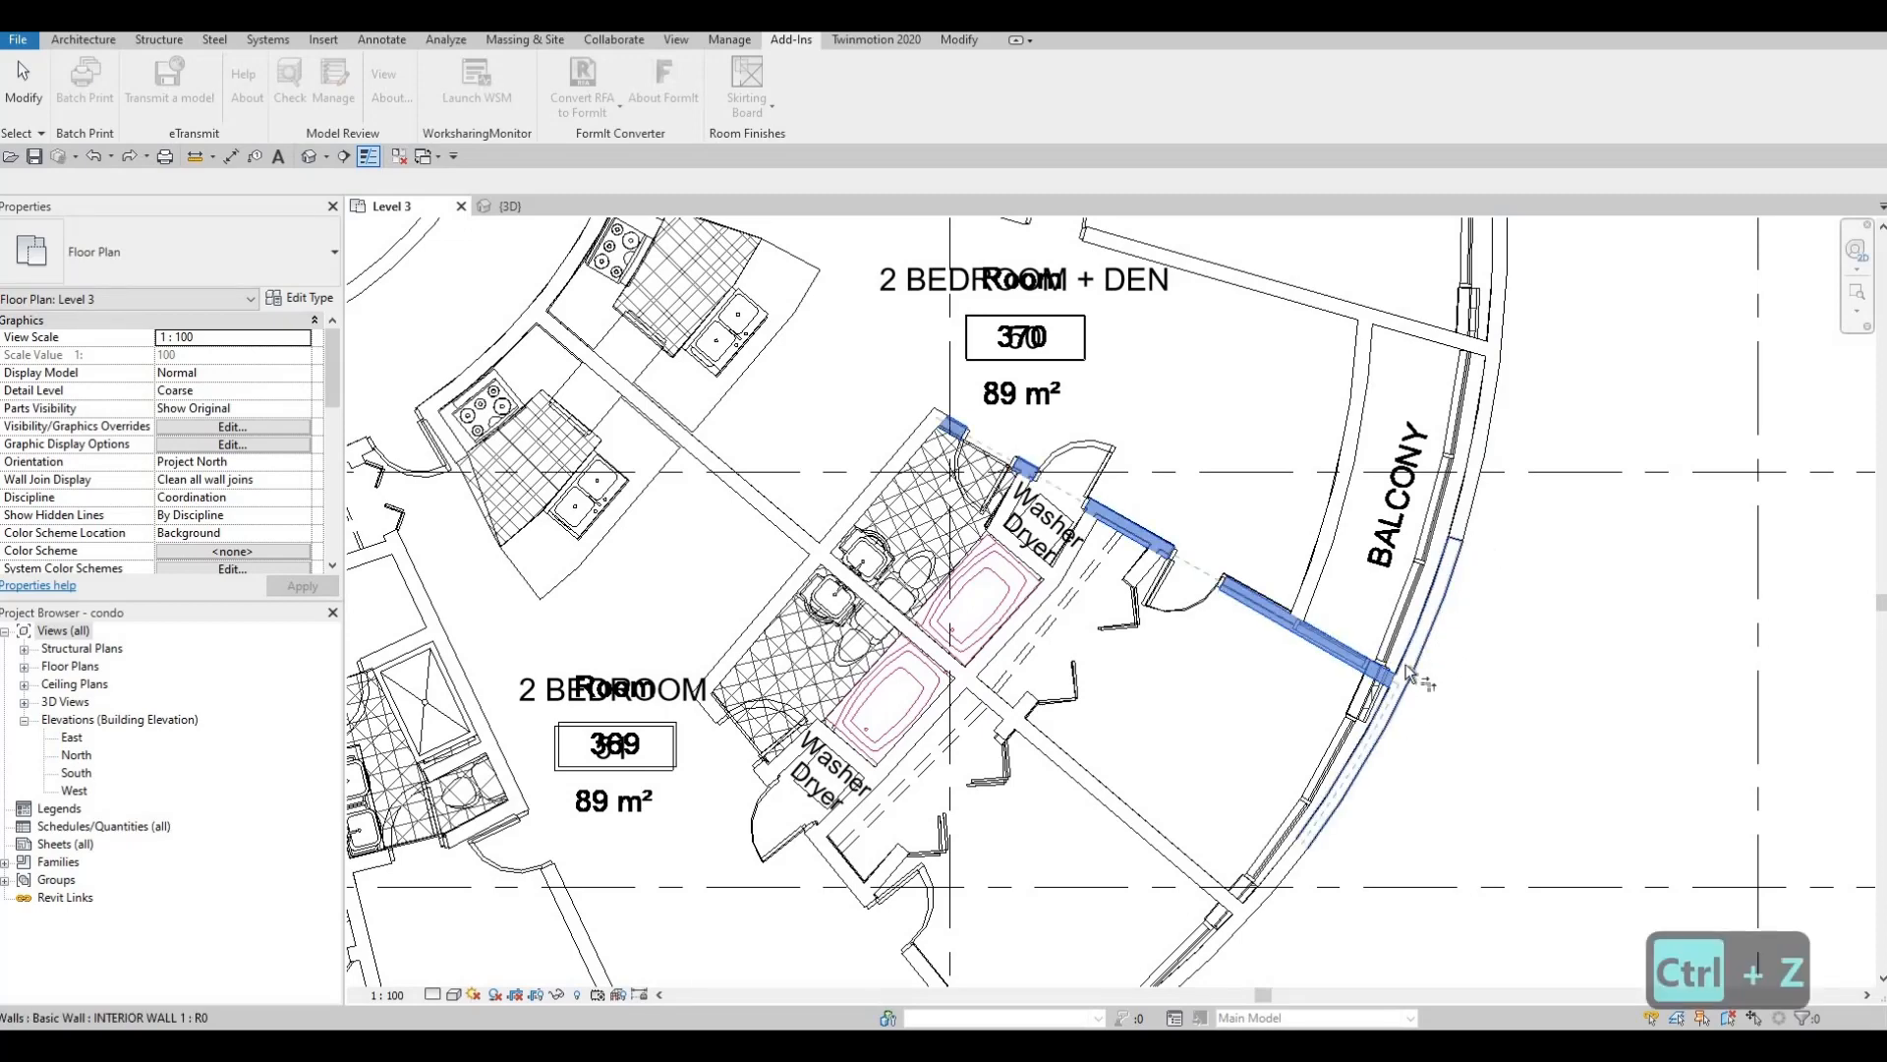
middle_click_drag(1452, 274, 1452, 664)
scroll(1298, 973, "down", 2)
middle_click_drag(1329, 318, 1357, 568)
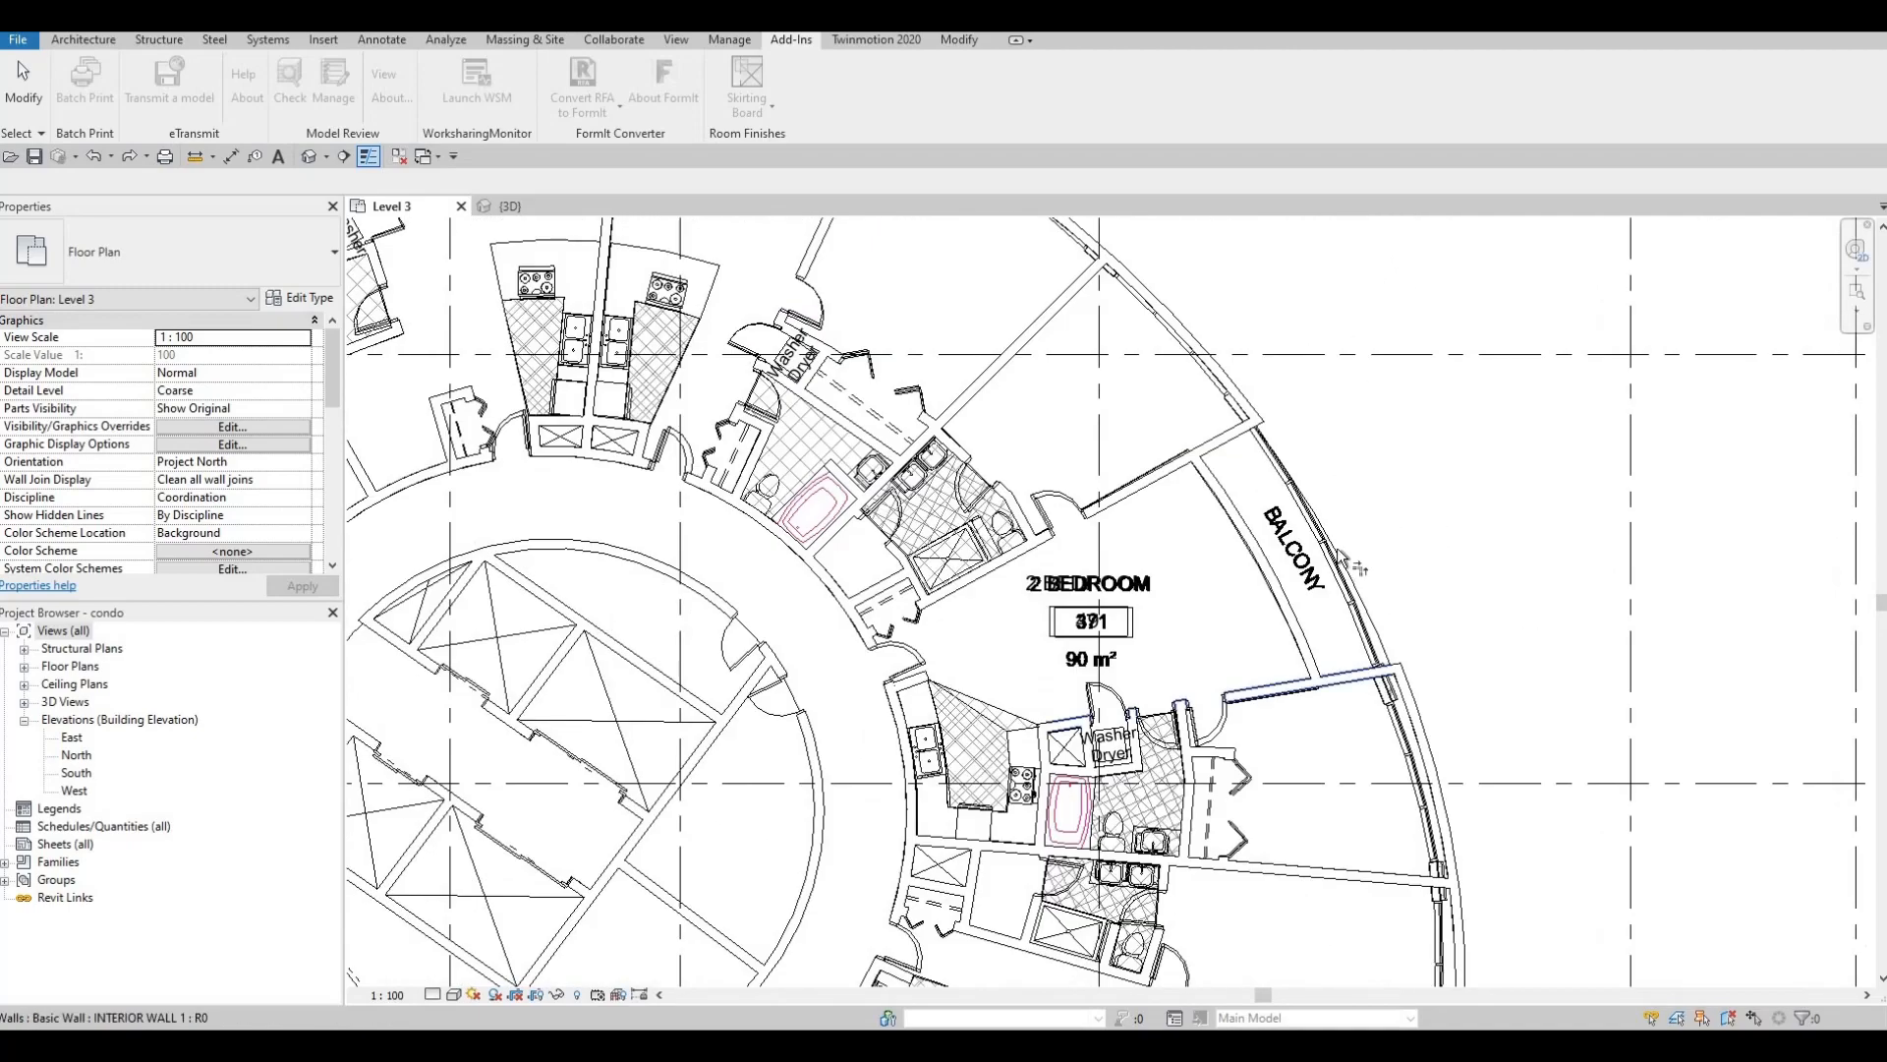
- Inspect the balcony openings and curved outer walls around the whole Level 3 plan
scroll(1418, 571, "down", 5)
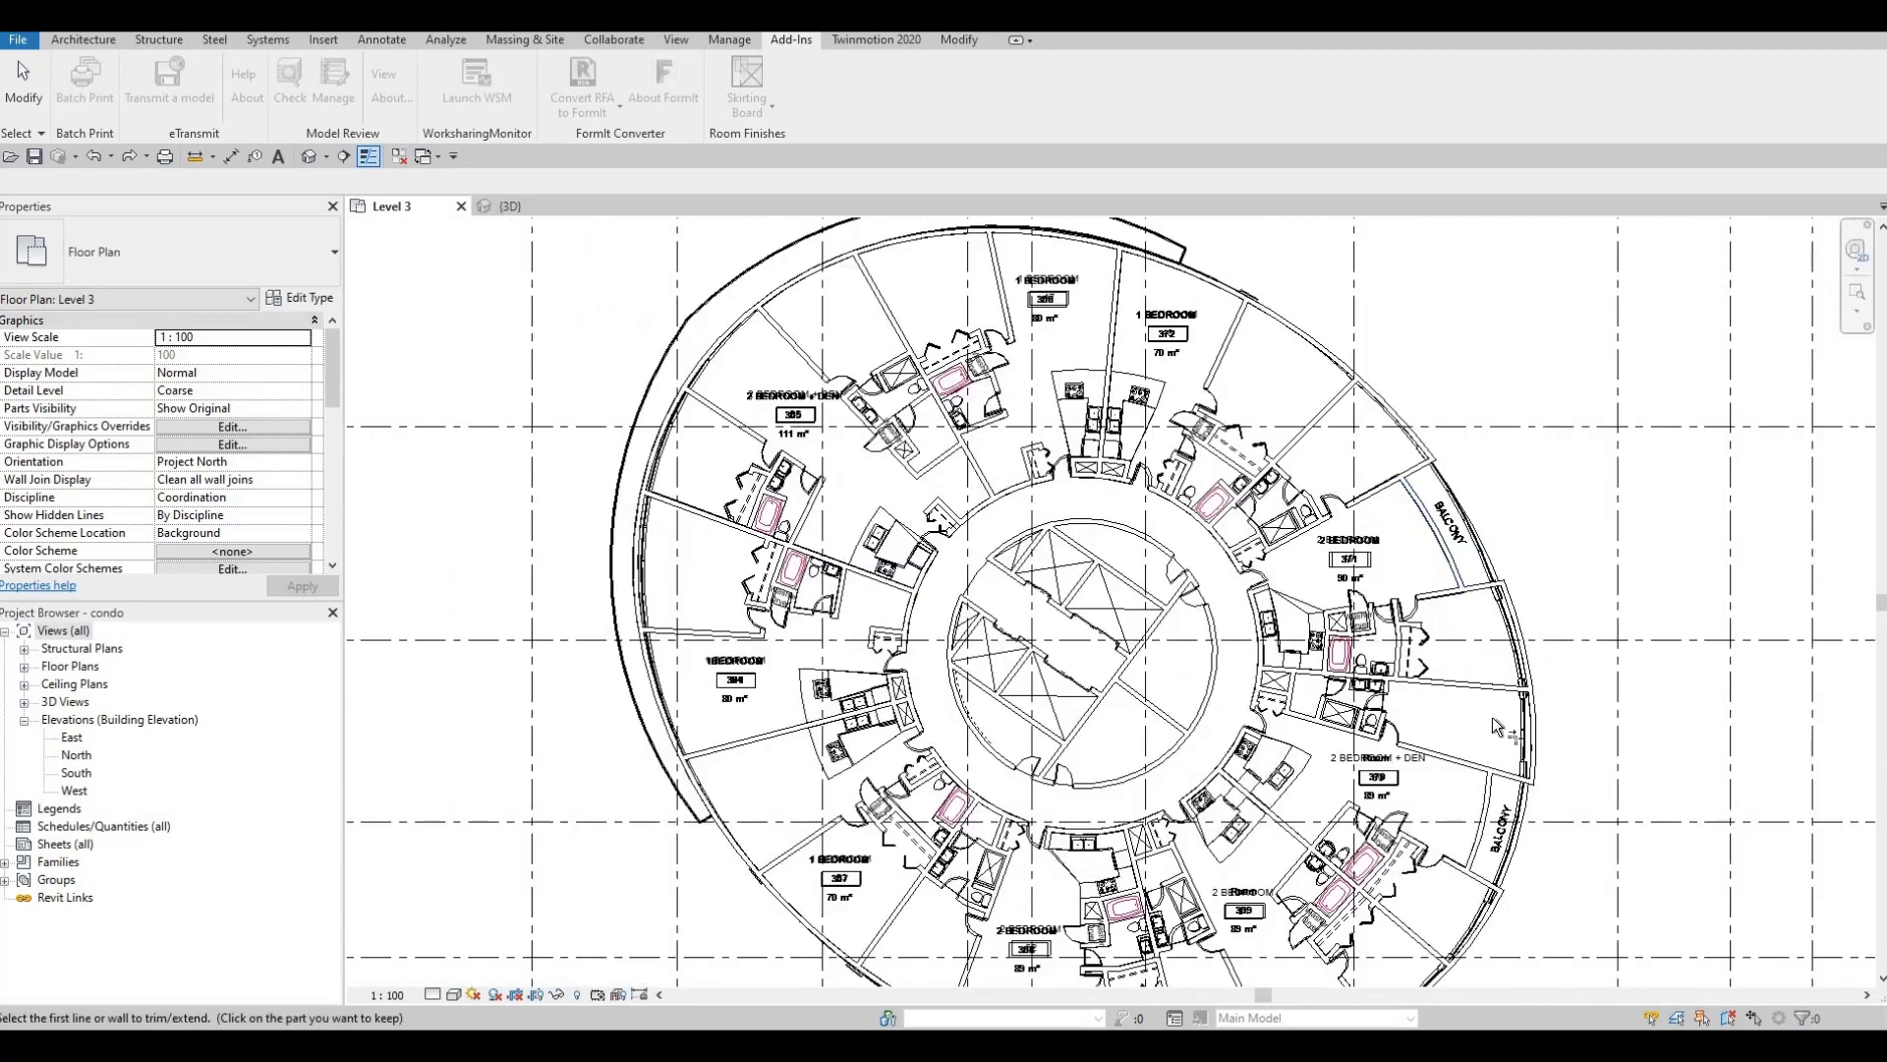
middle_click_drag(1418, 570, 1438, 591)
scroll(1438, 591, "down", 2)
scroll(1085, 666, "up", 6)
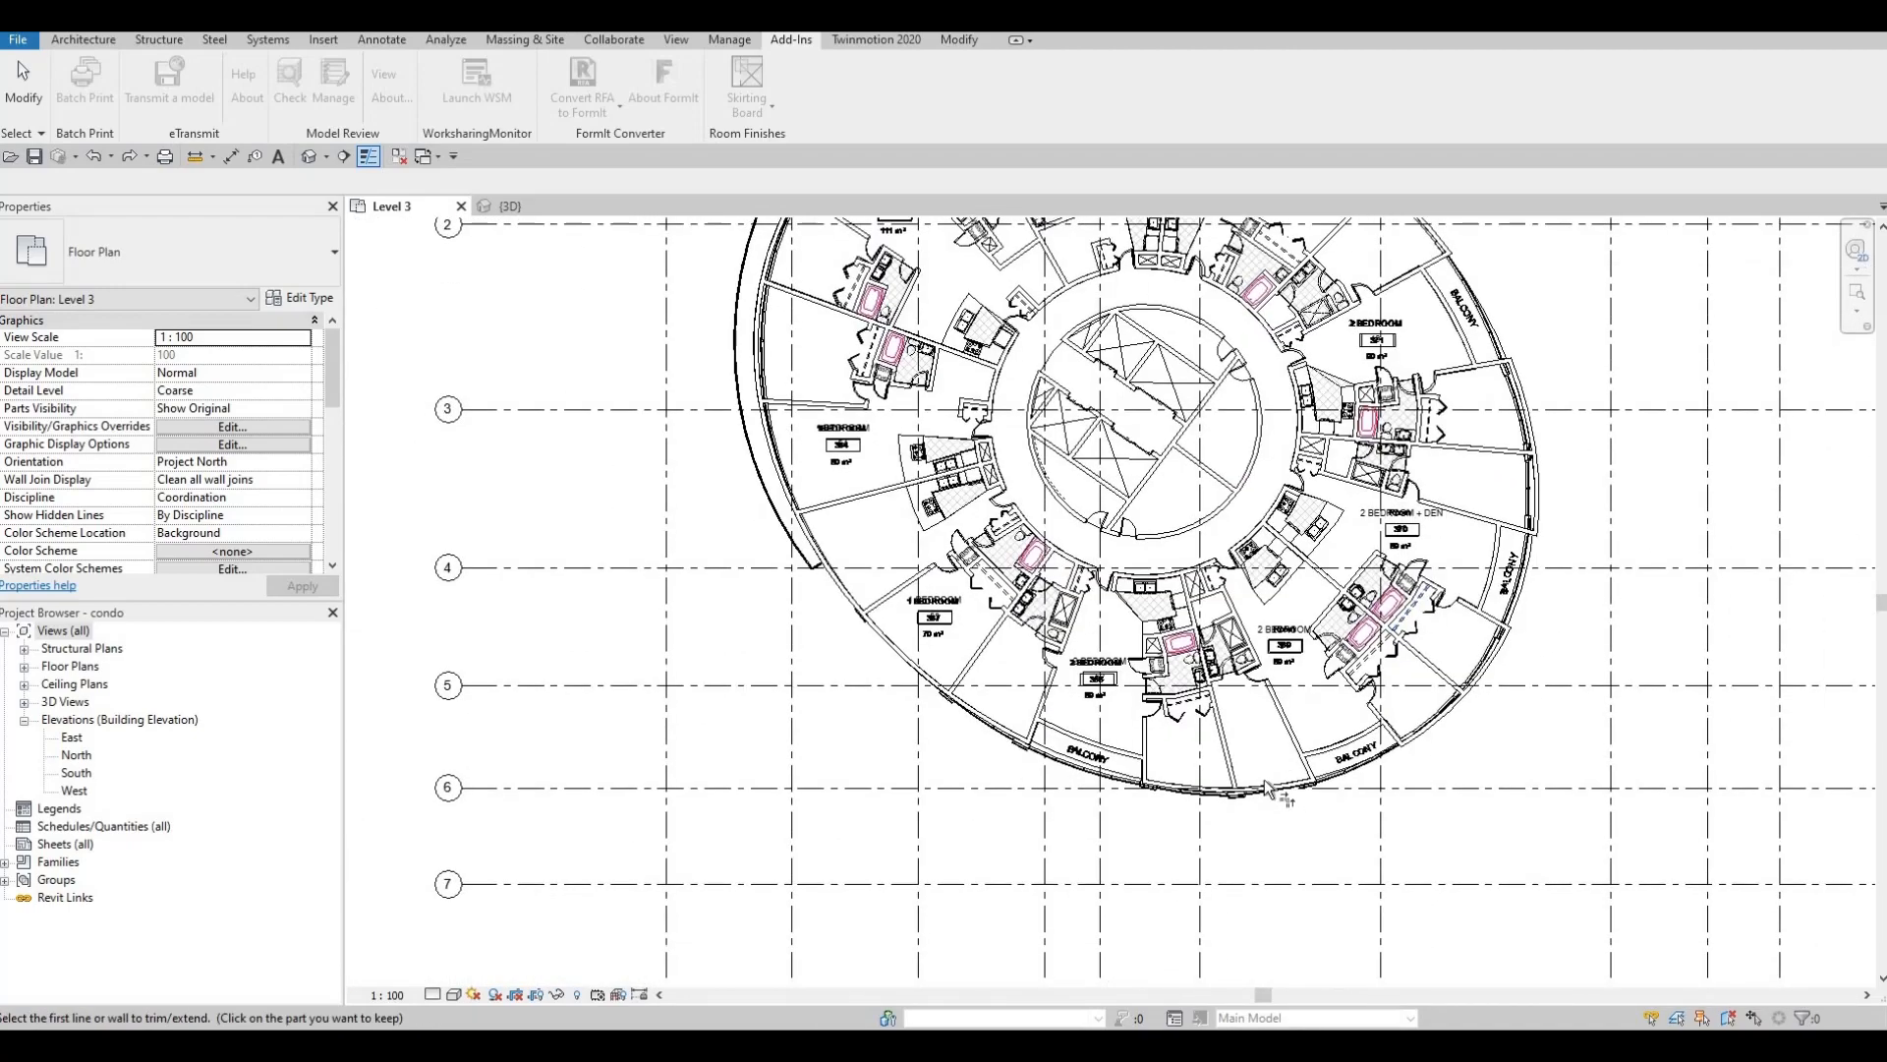
scroll(1084, 666, "down", 4)
key("Escape")
key("Escape")
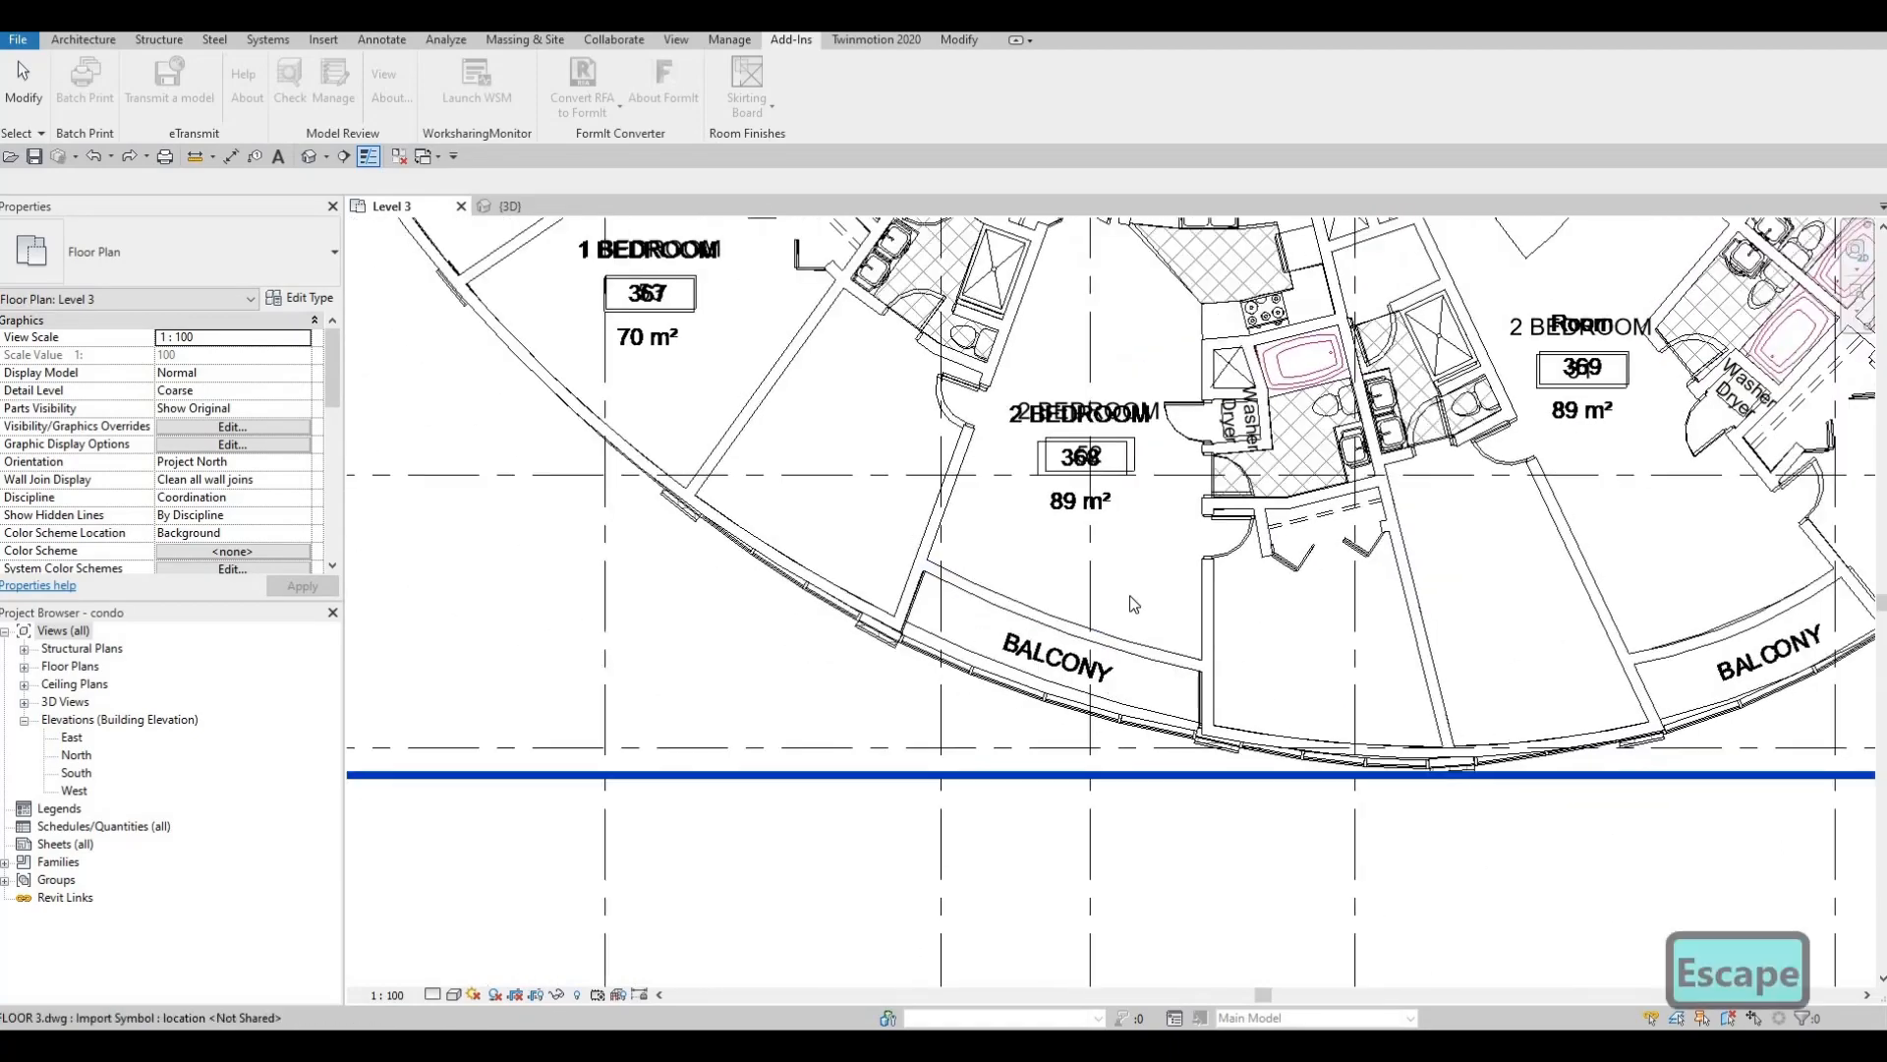
scroll(1129, 594, "down", 2)
scroll(988, 359, "down", 4)
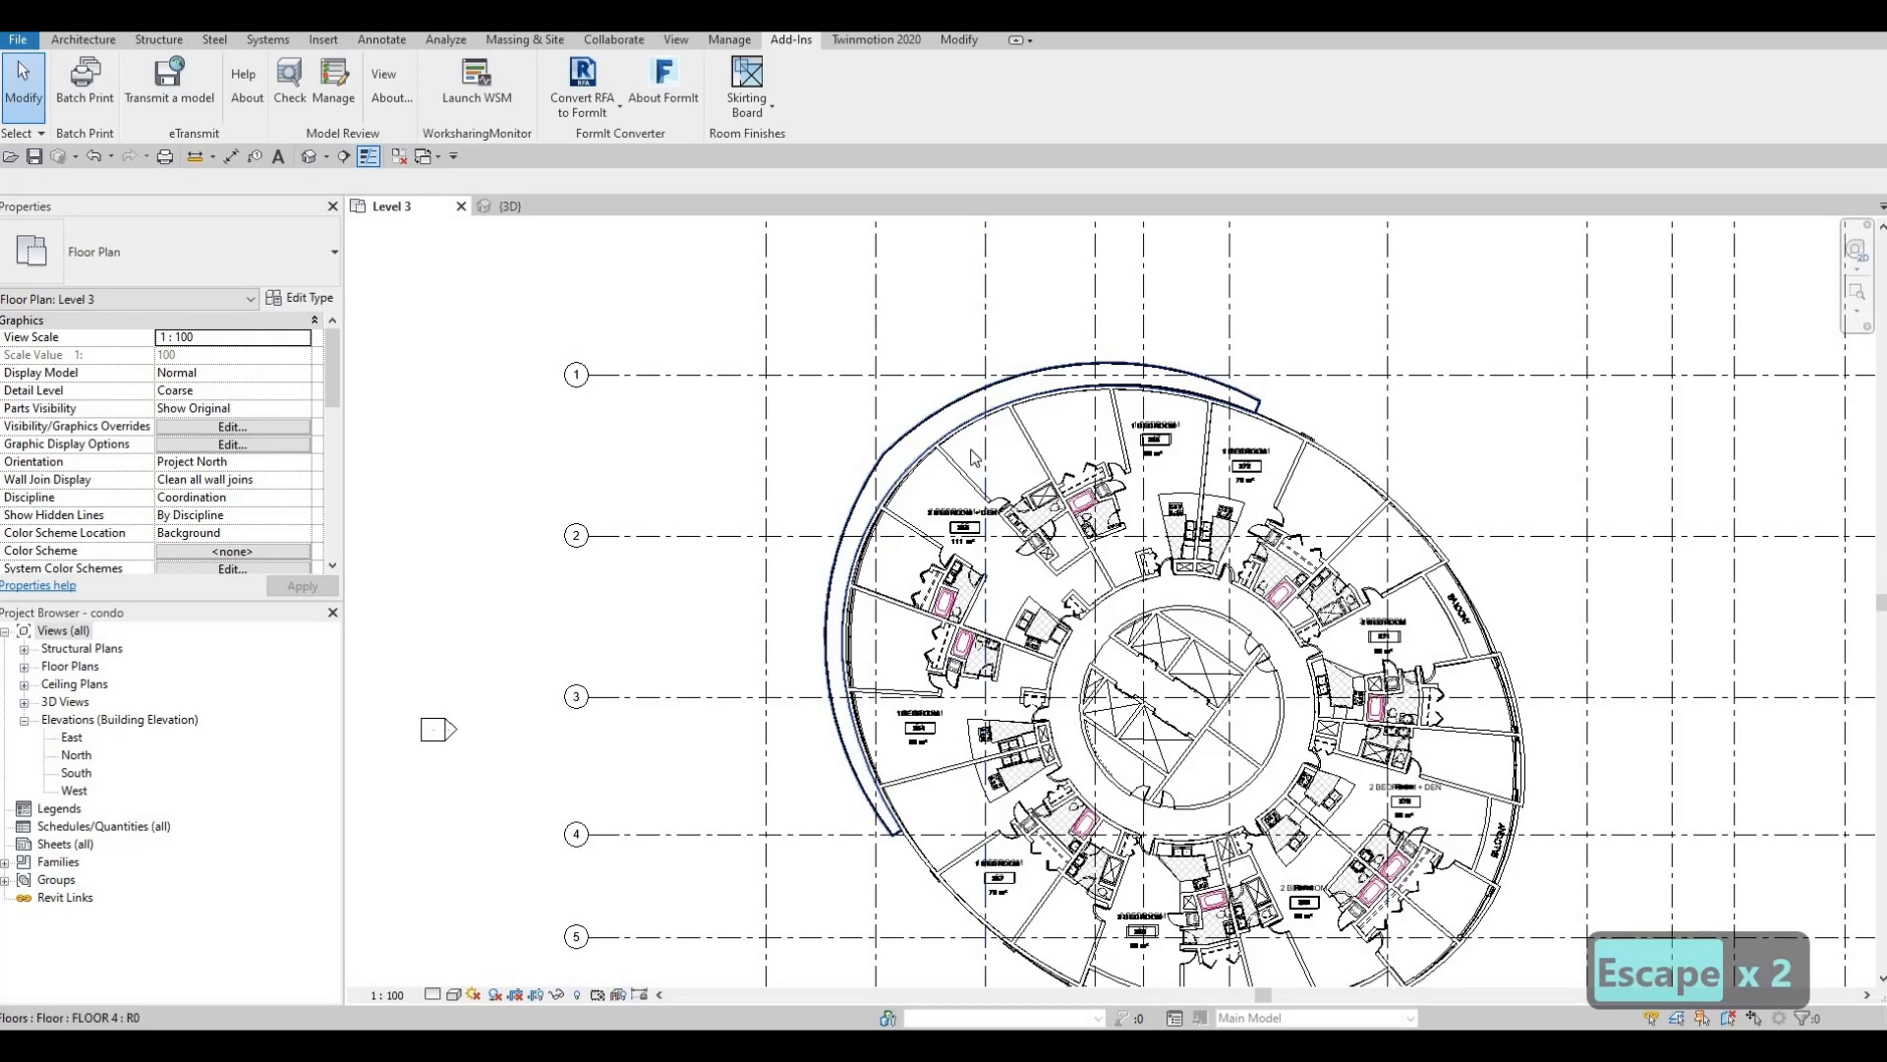
- Hide the imported FLOOR 3.dwg and Imports in Families categories in the Level 3 plan
scroll(971, 434, "up", 2)
key("v")
key("g")
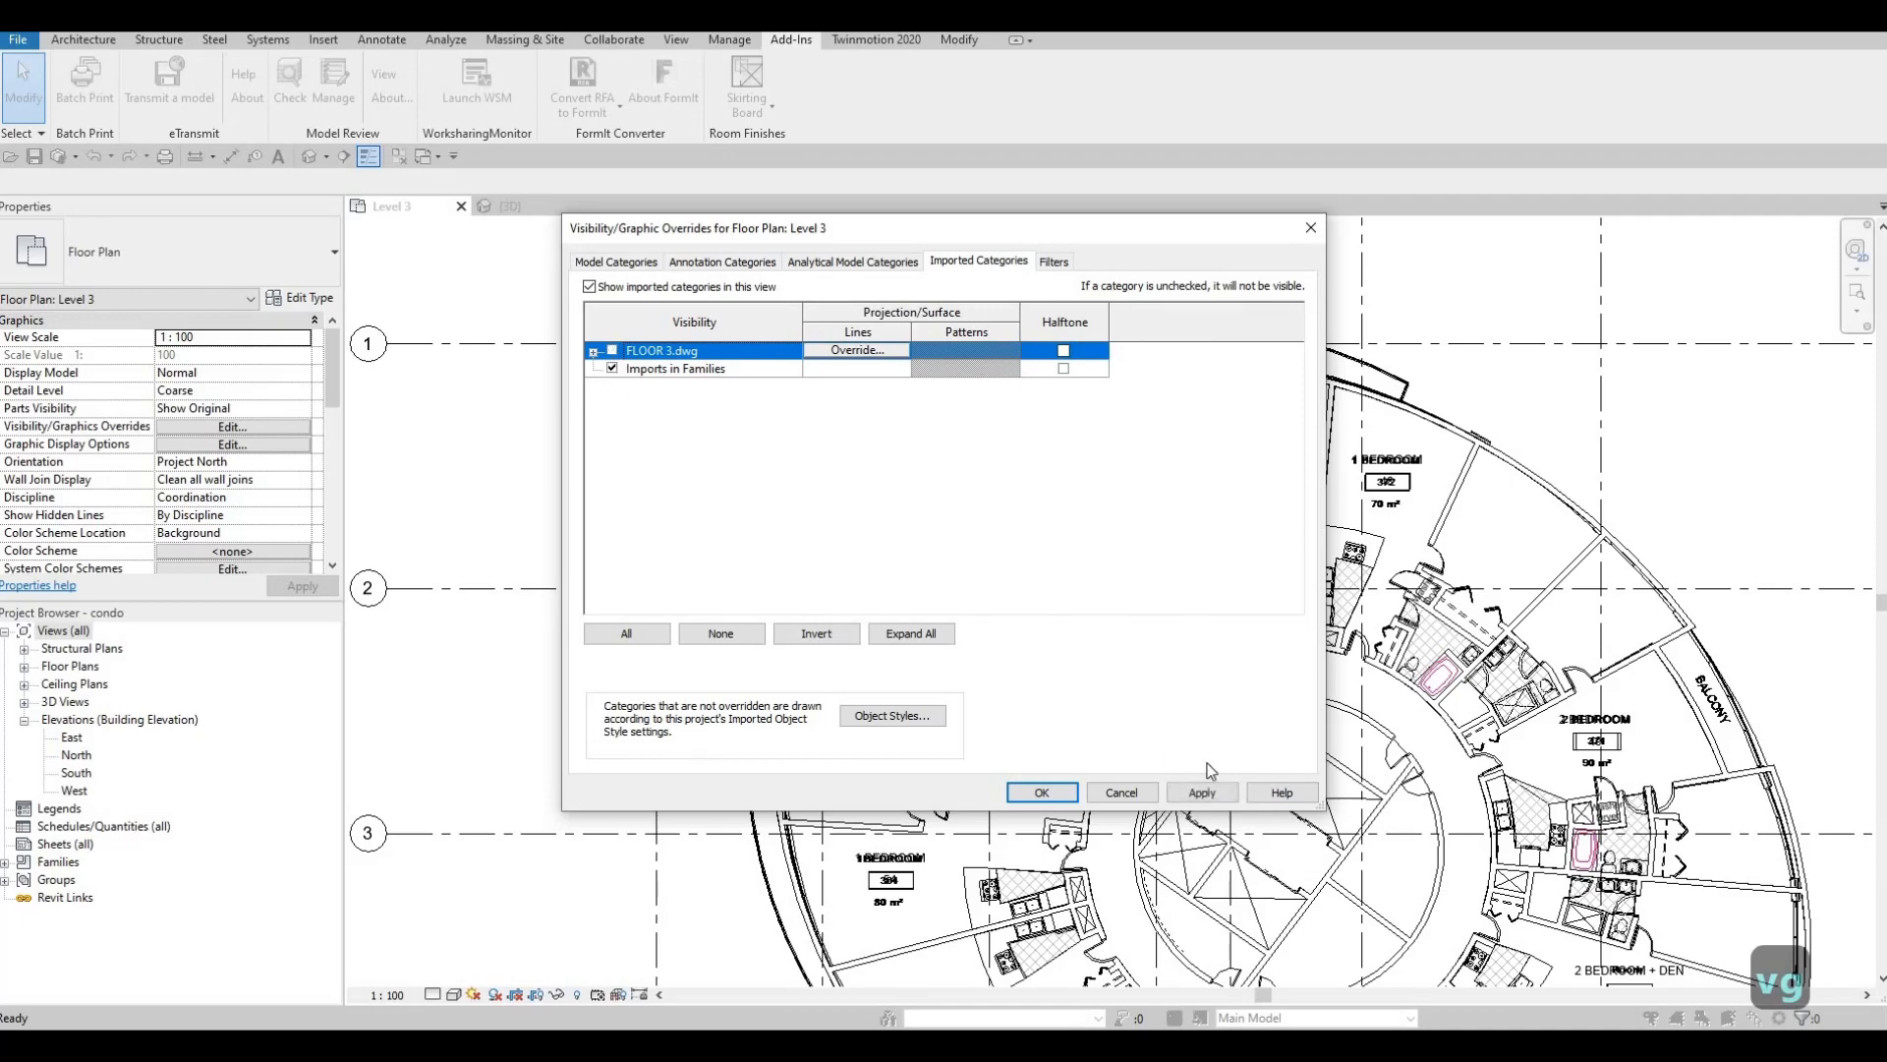
key("Down")
key("Up")
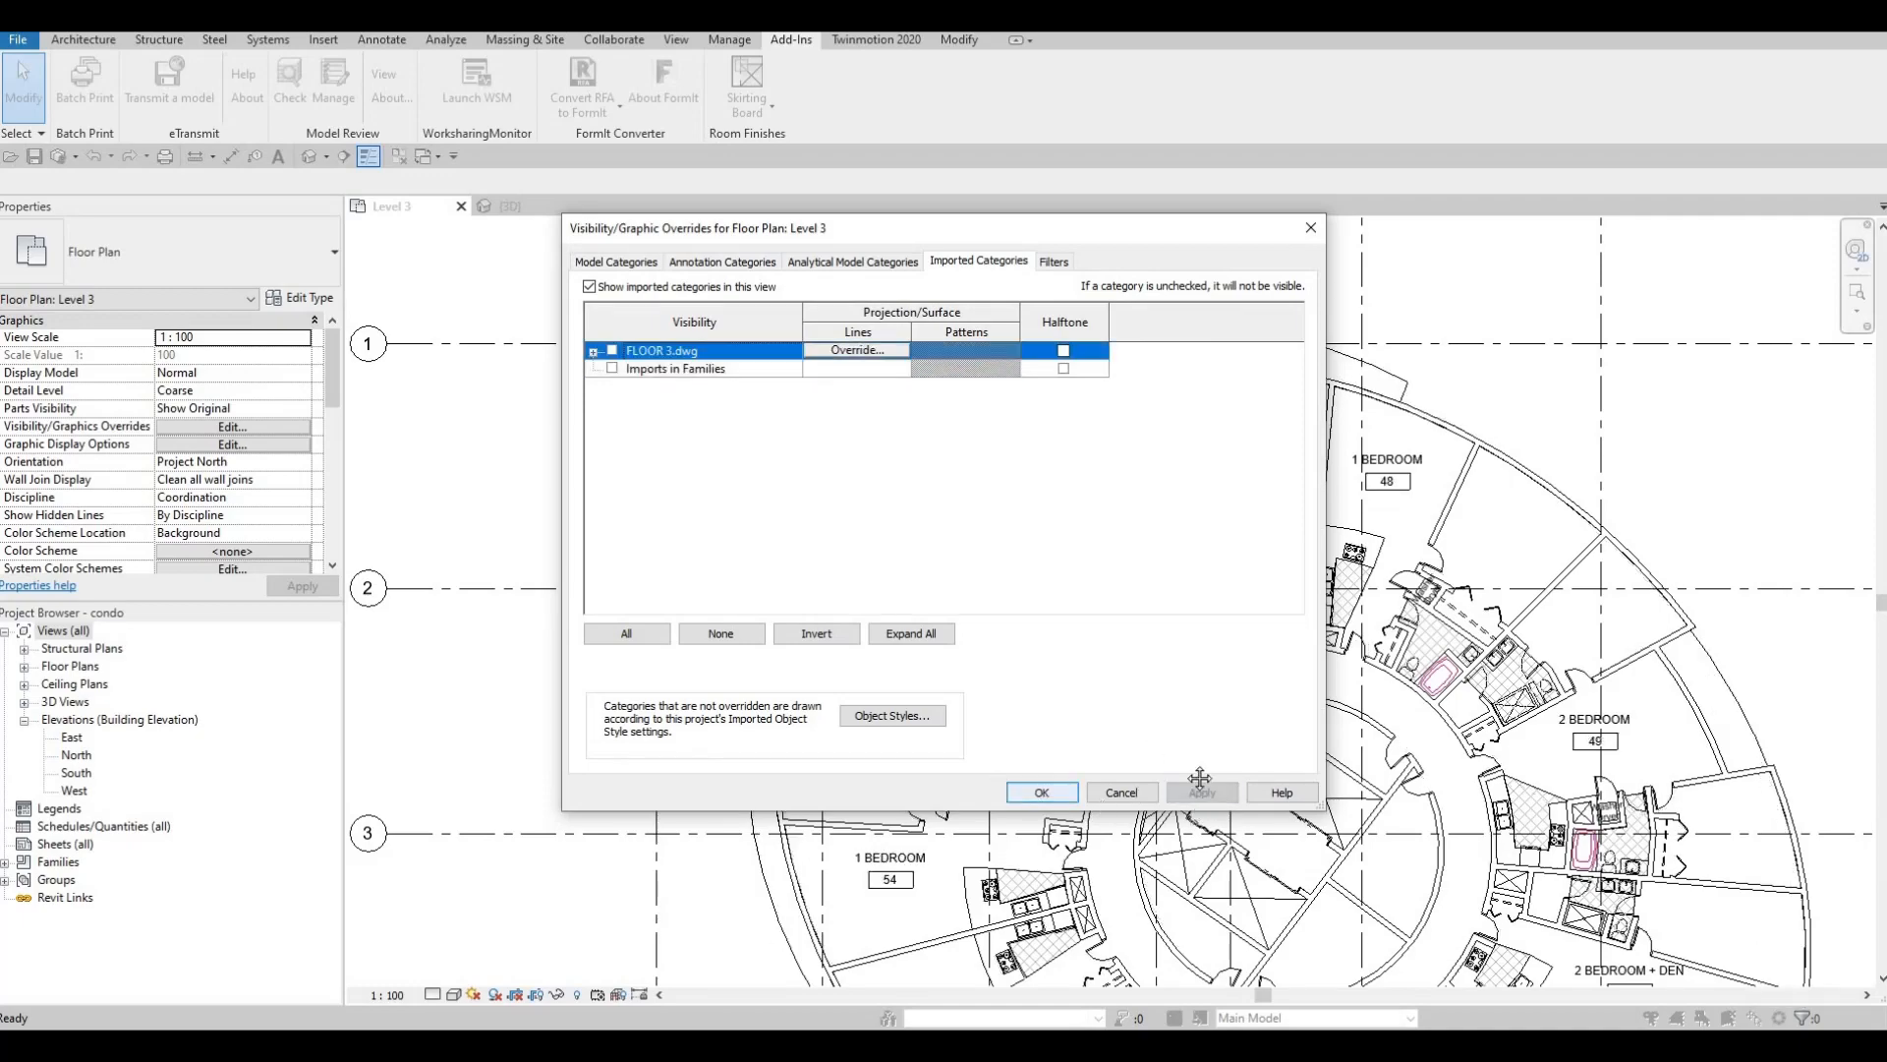
left_click(1041, 793)
- Examine the unit layouts, outer walls and outer balcony floor on the Level 3 plan without the imported drawing
scroll(1114, 583, "up", 2)
key("Escape")
scroll(1114, 580, "down", 2)
scroll(1153, 634, "up", 2)
middle_click_drag(1106, 234, 1113, 484)
scroll(1190, 546, "down", 3)
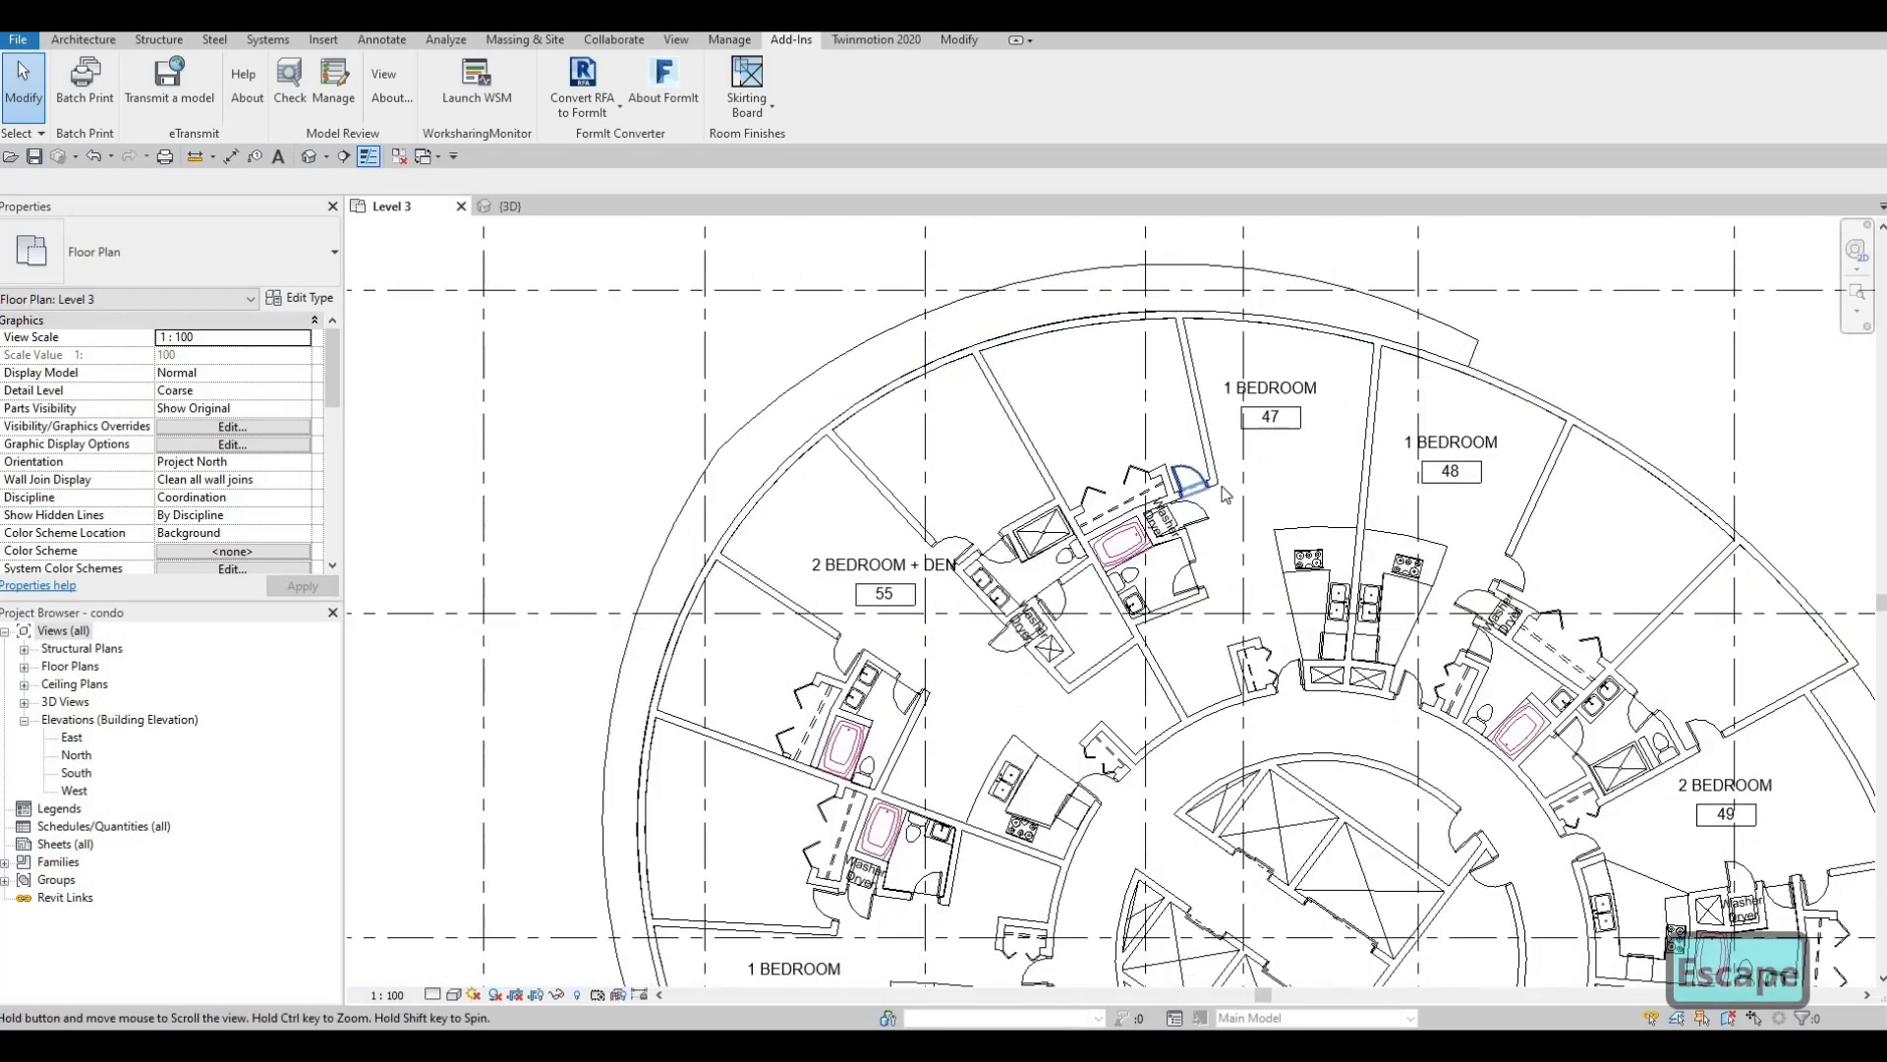
key("Escape")
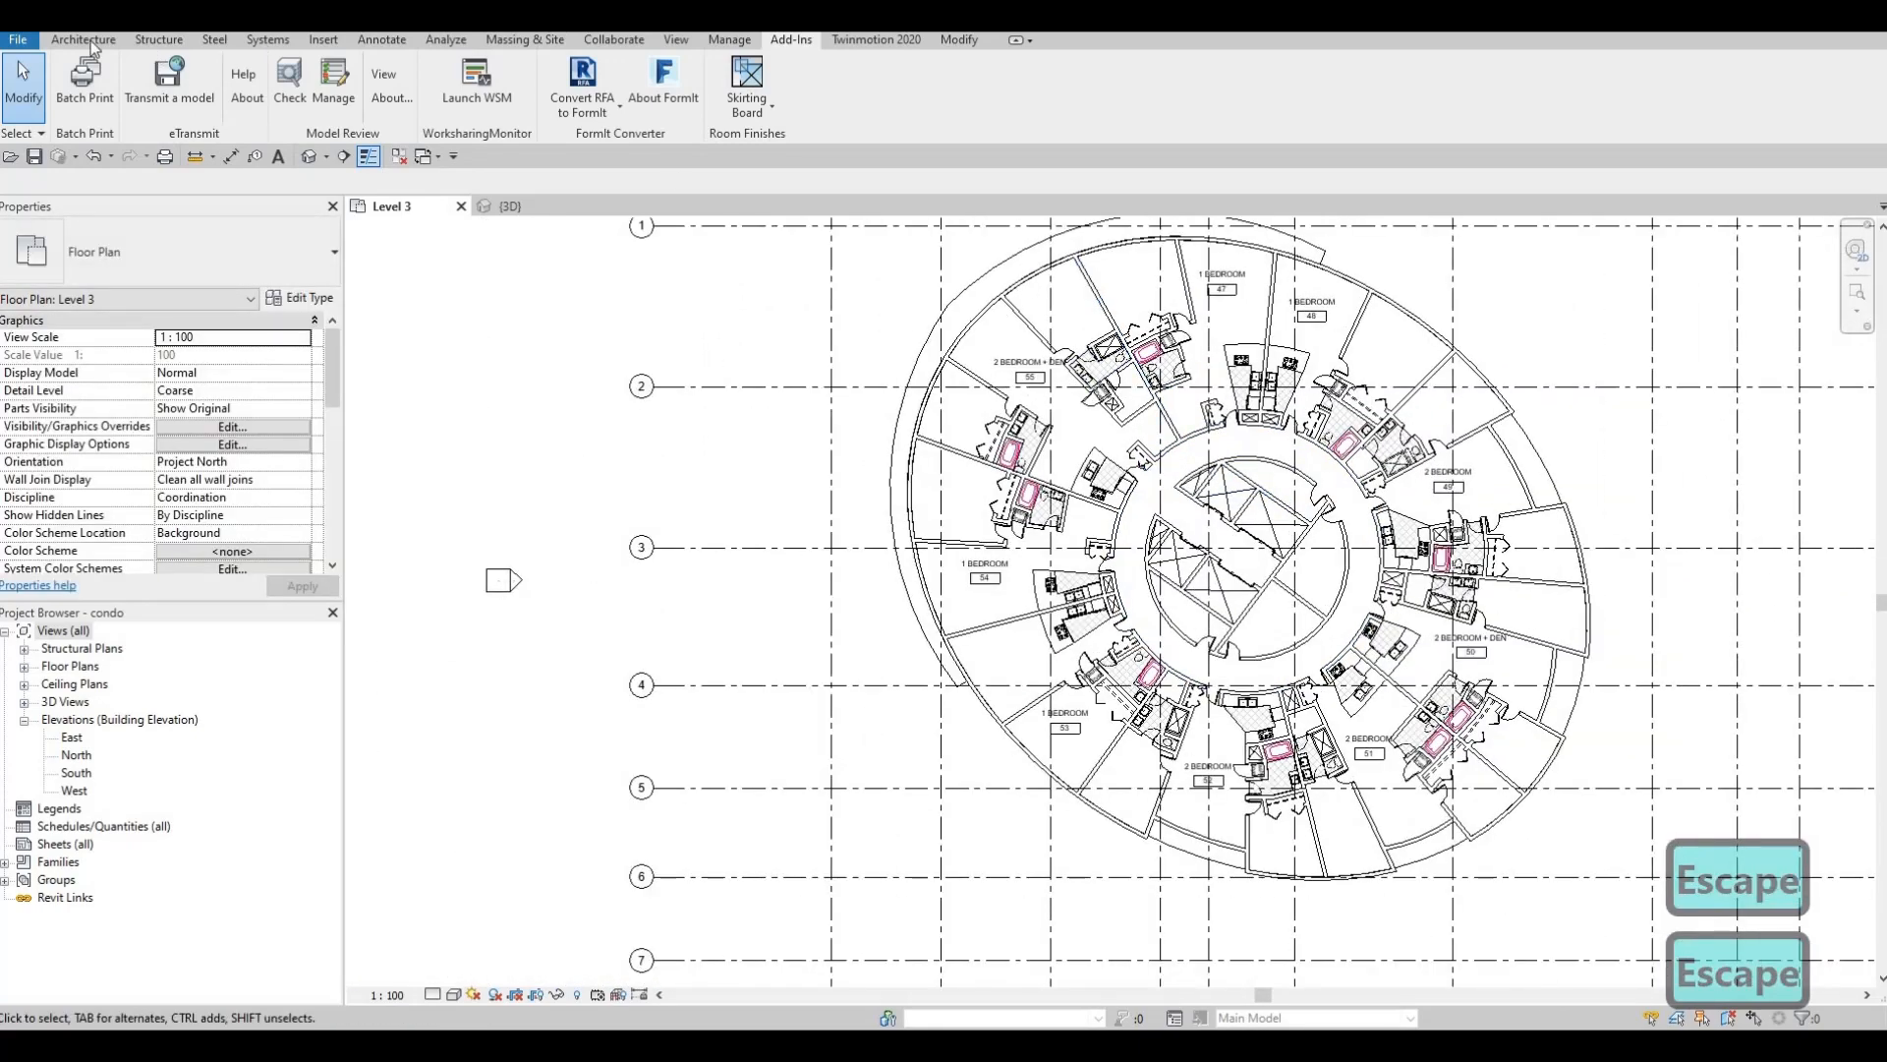
left_click(86, 40)
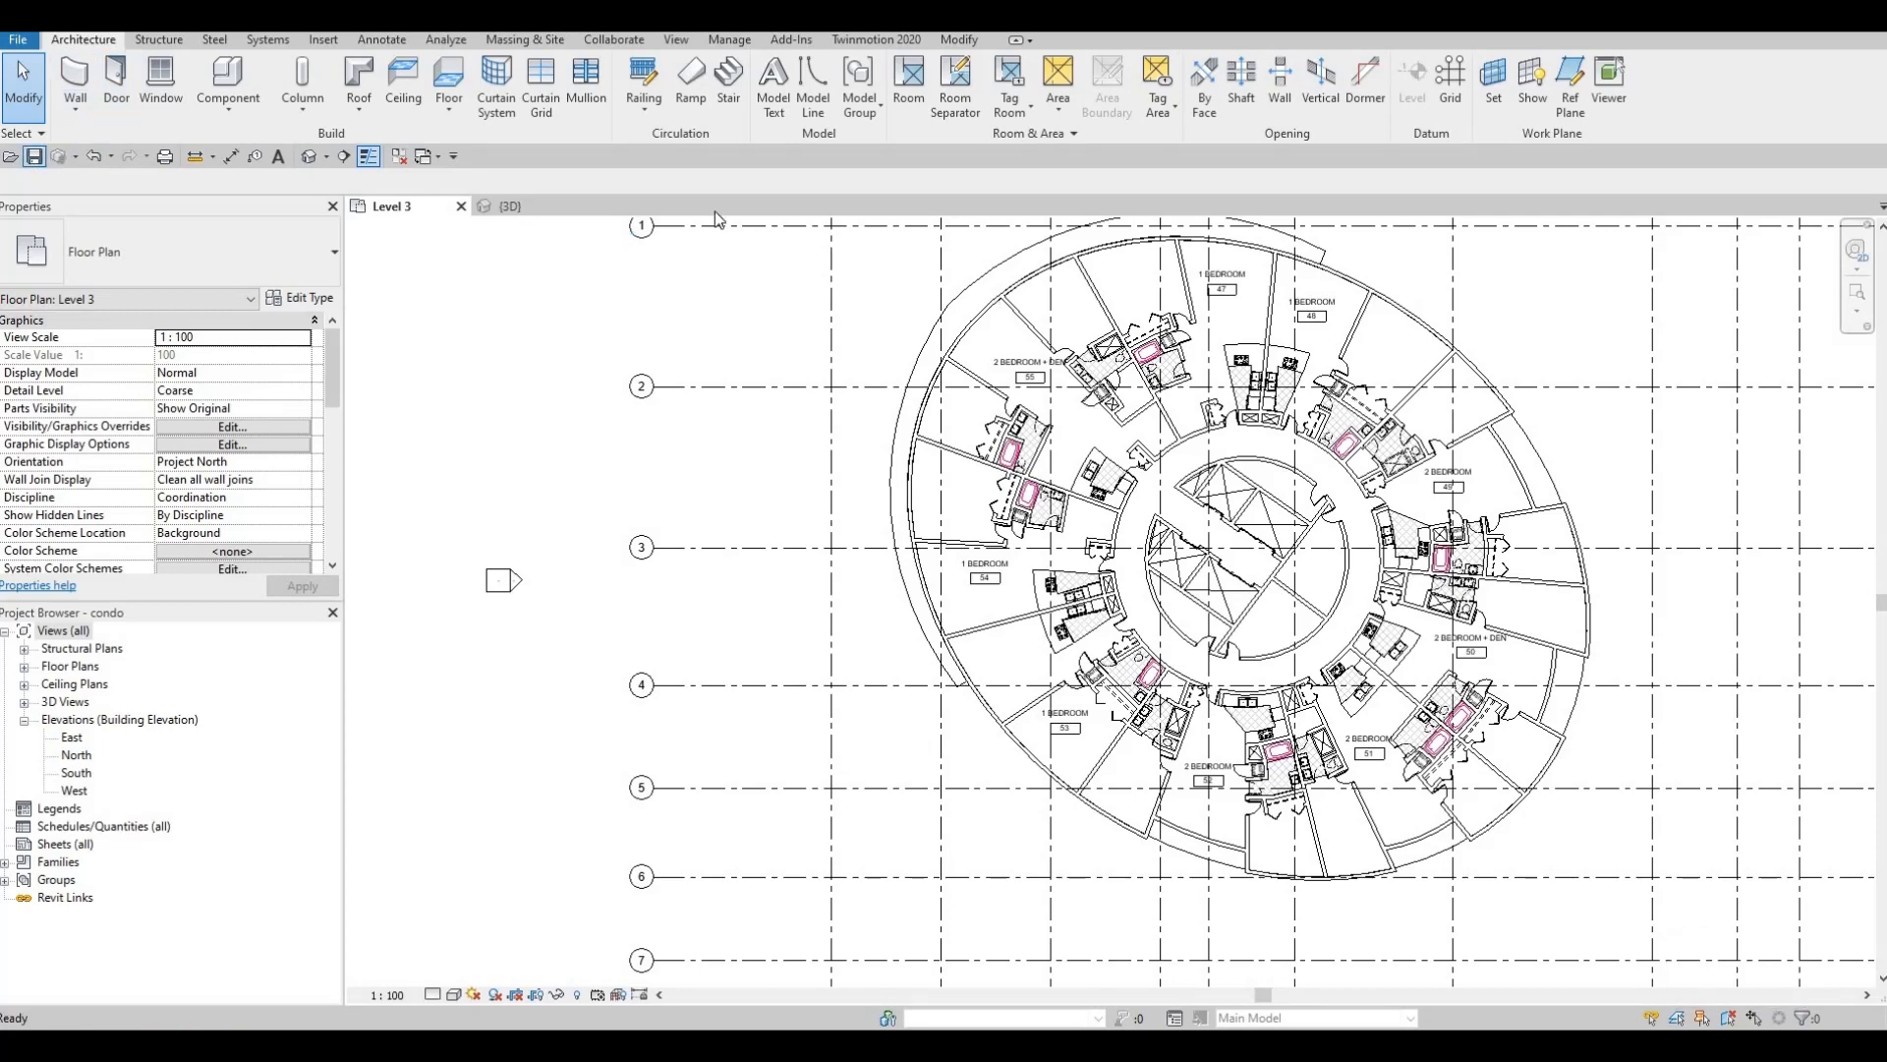
- Examine the end of the FLOOR 4 outer balcony floor and the curved outer walls in the 3D view
left_click(489, 208)
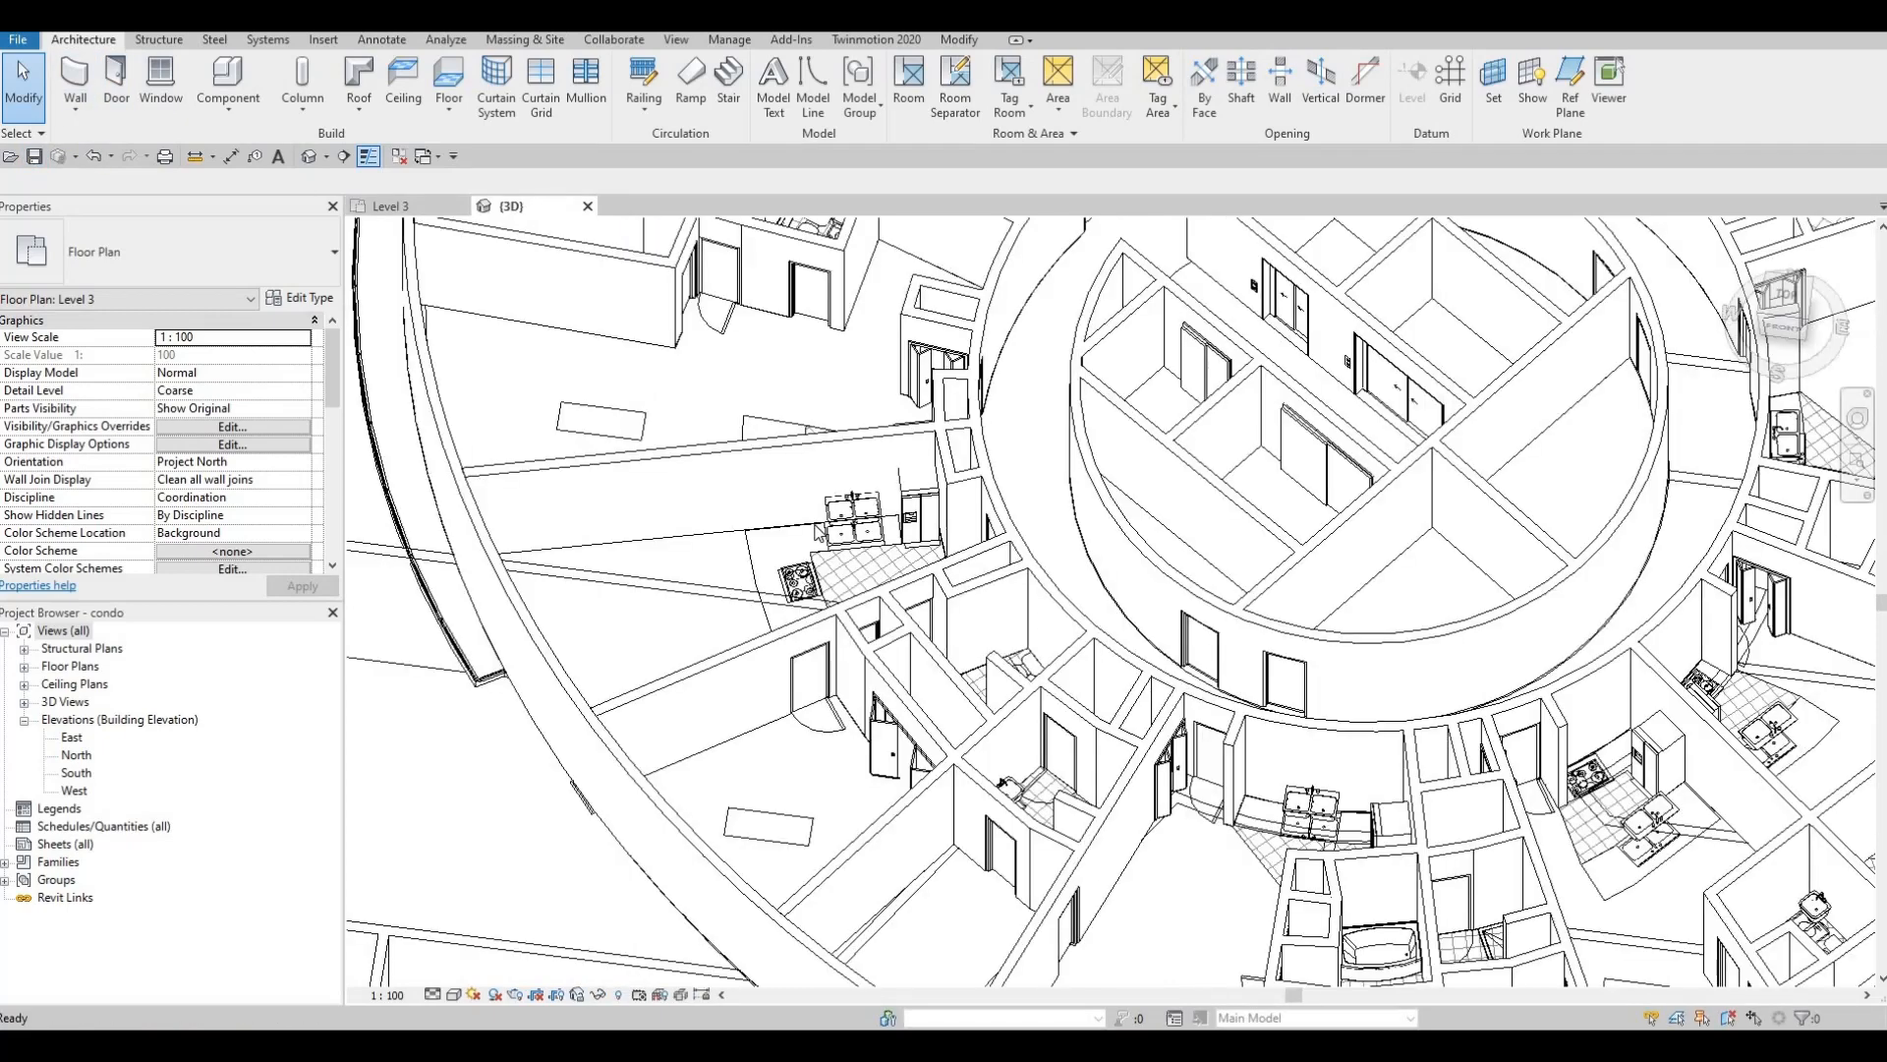
middle_click_drag(975, 445, 878, 869, "shift")
scroll(877, 869, "up", 6)
scroll(878, 869, "up", 8)
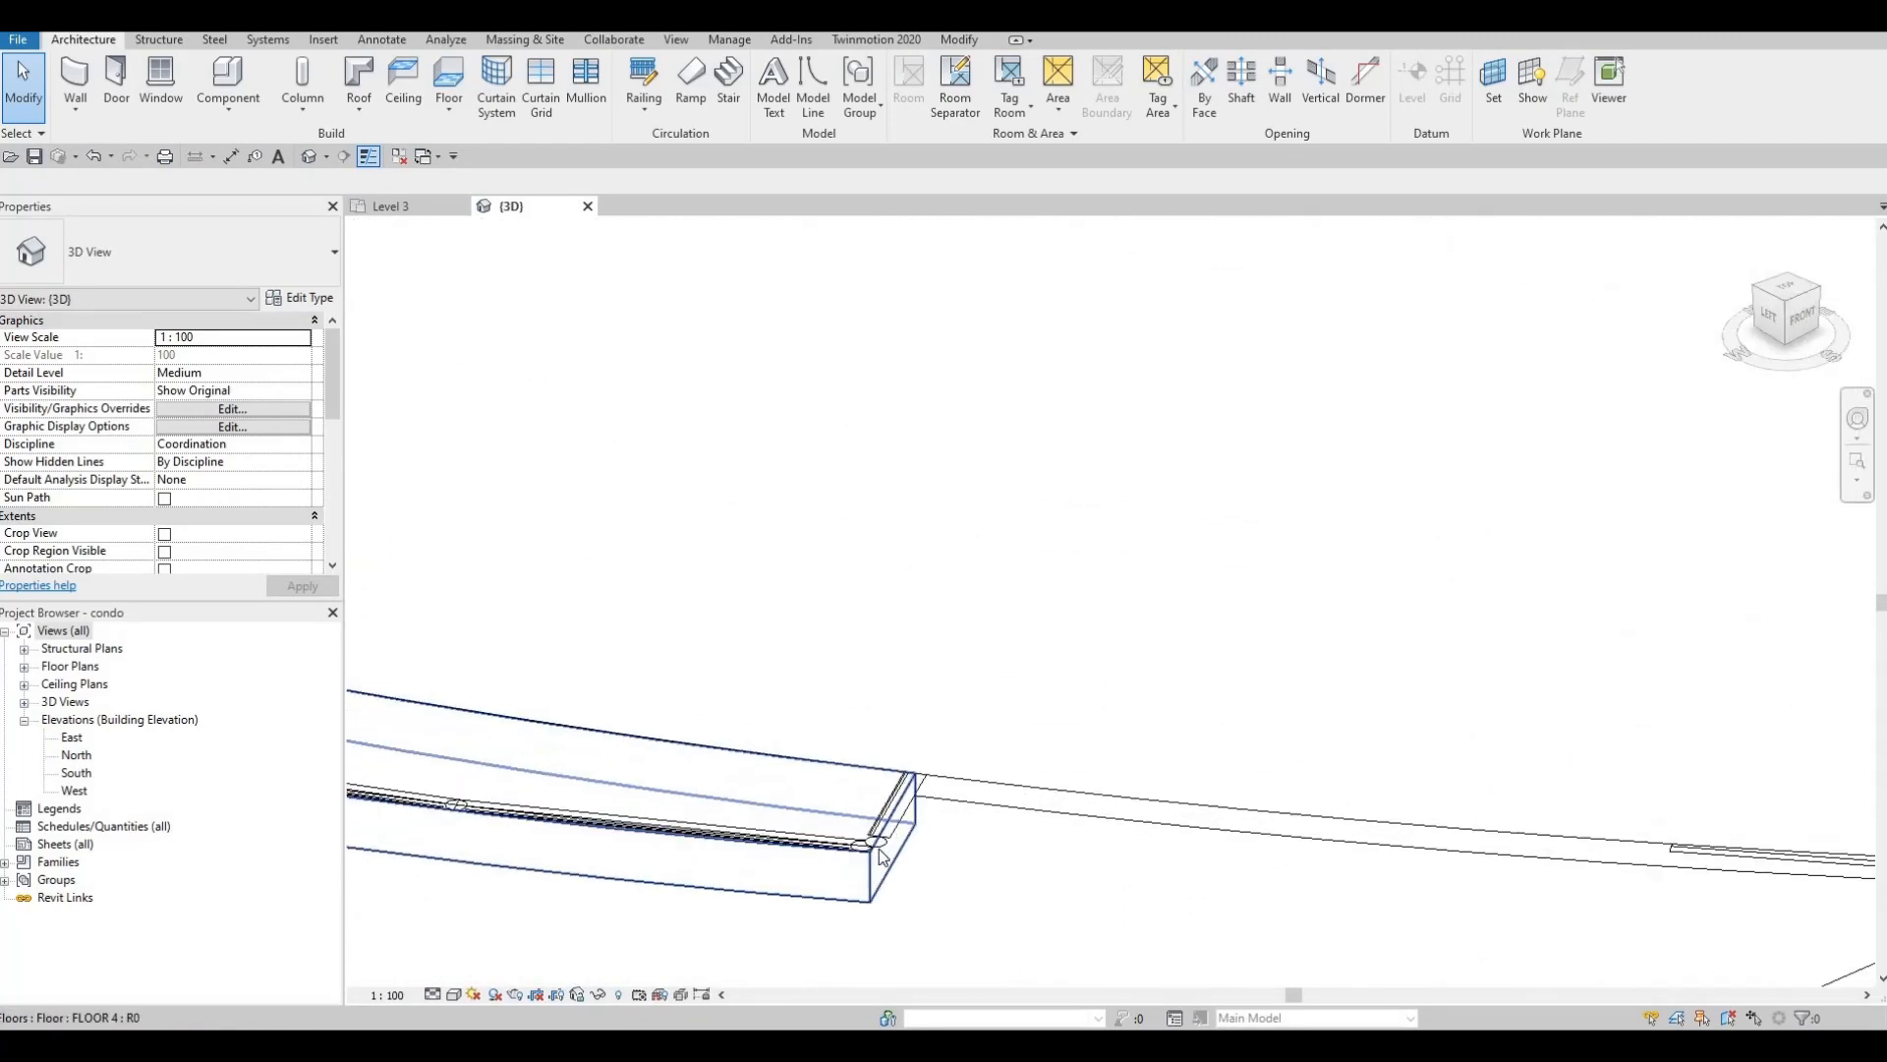
key("Escape")
scroll(924, 765, "down", 10)
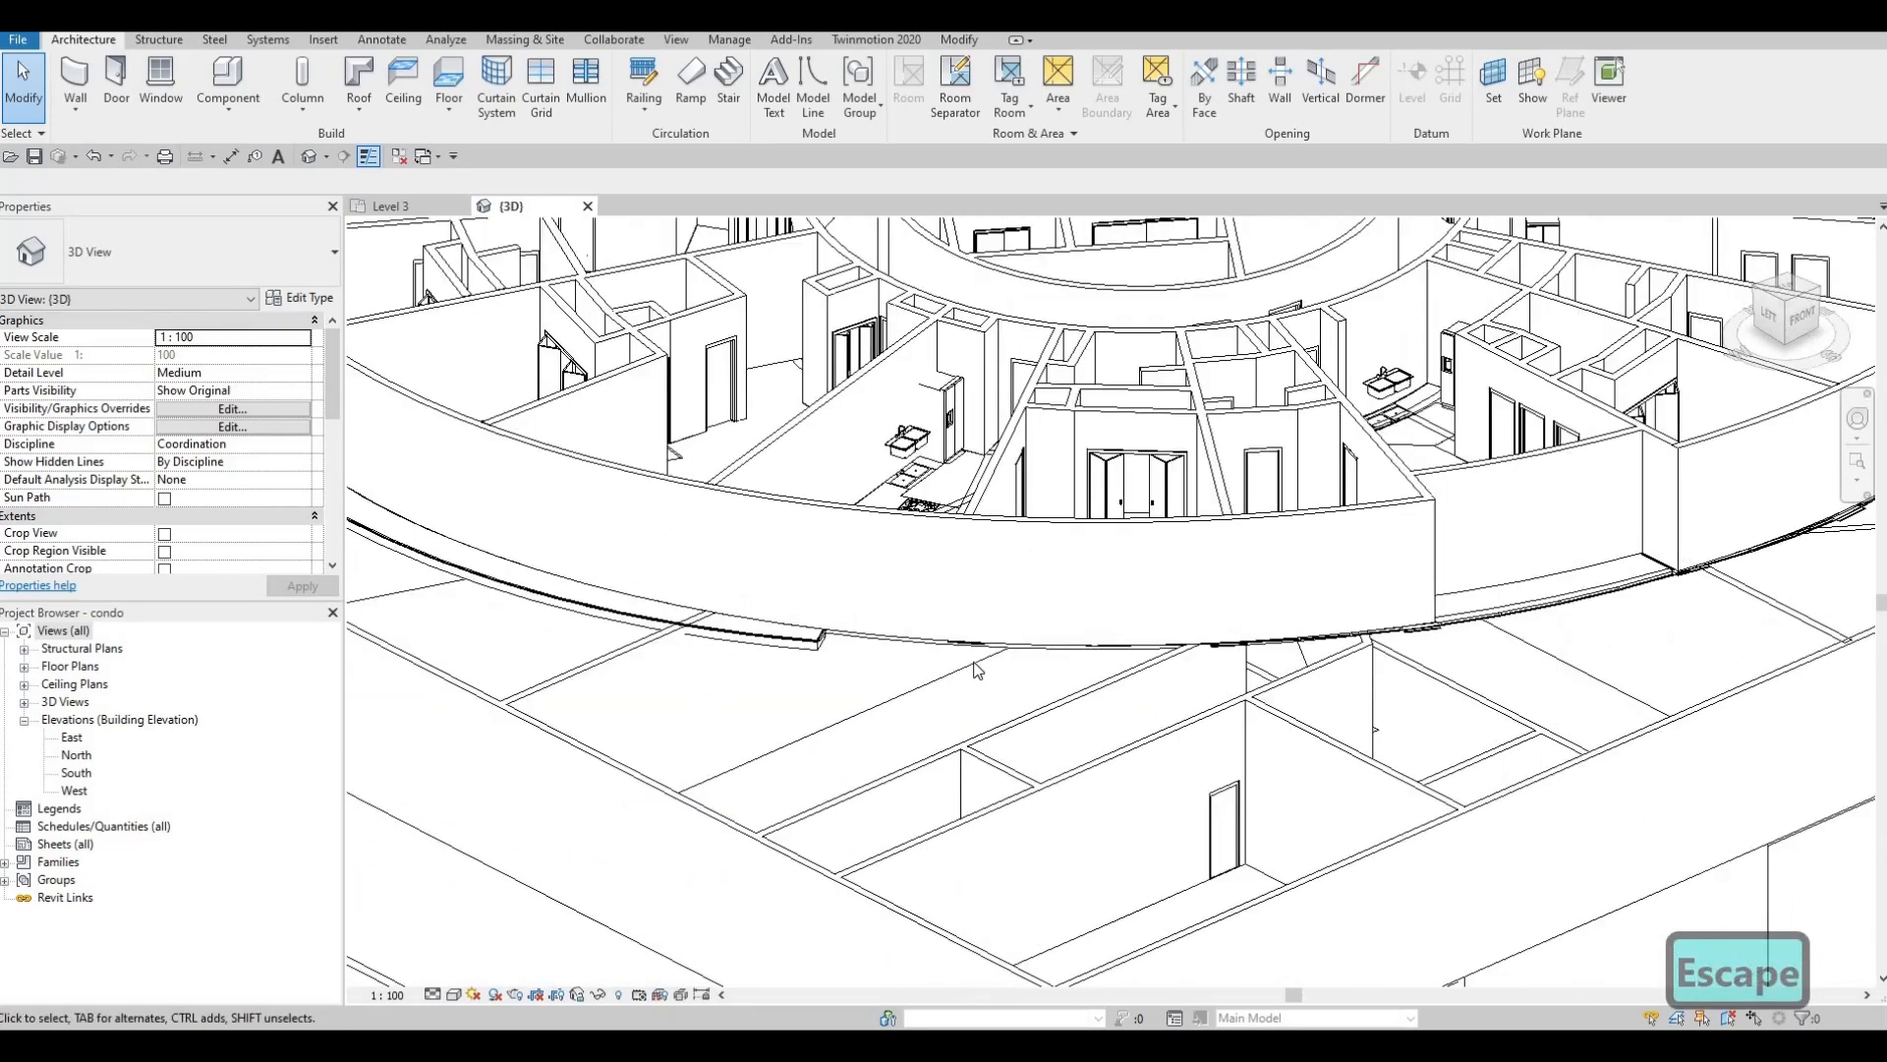
- Hide the imported FLOOR 3.dwg in the 3D view
scroll(978, 669, "down", 5)
key("v")
key("g")
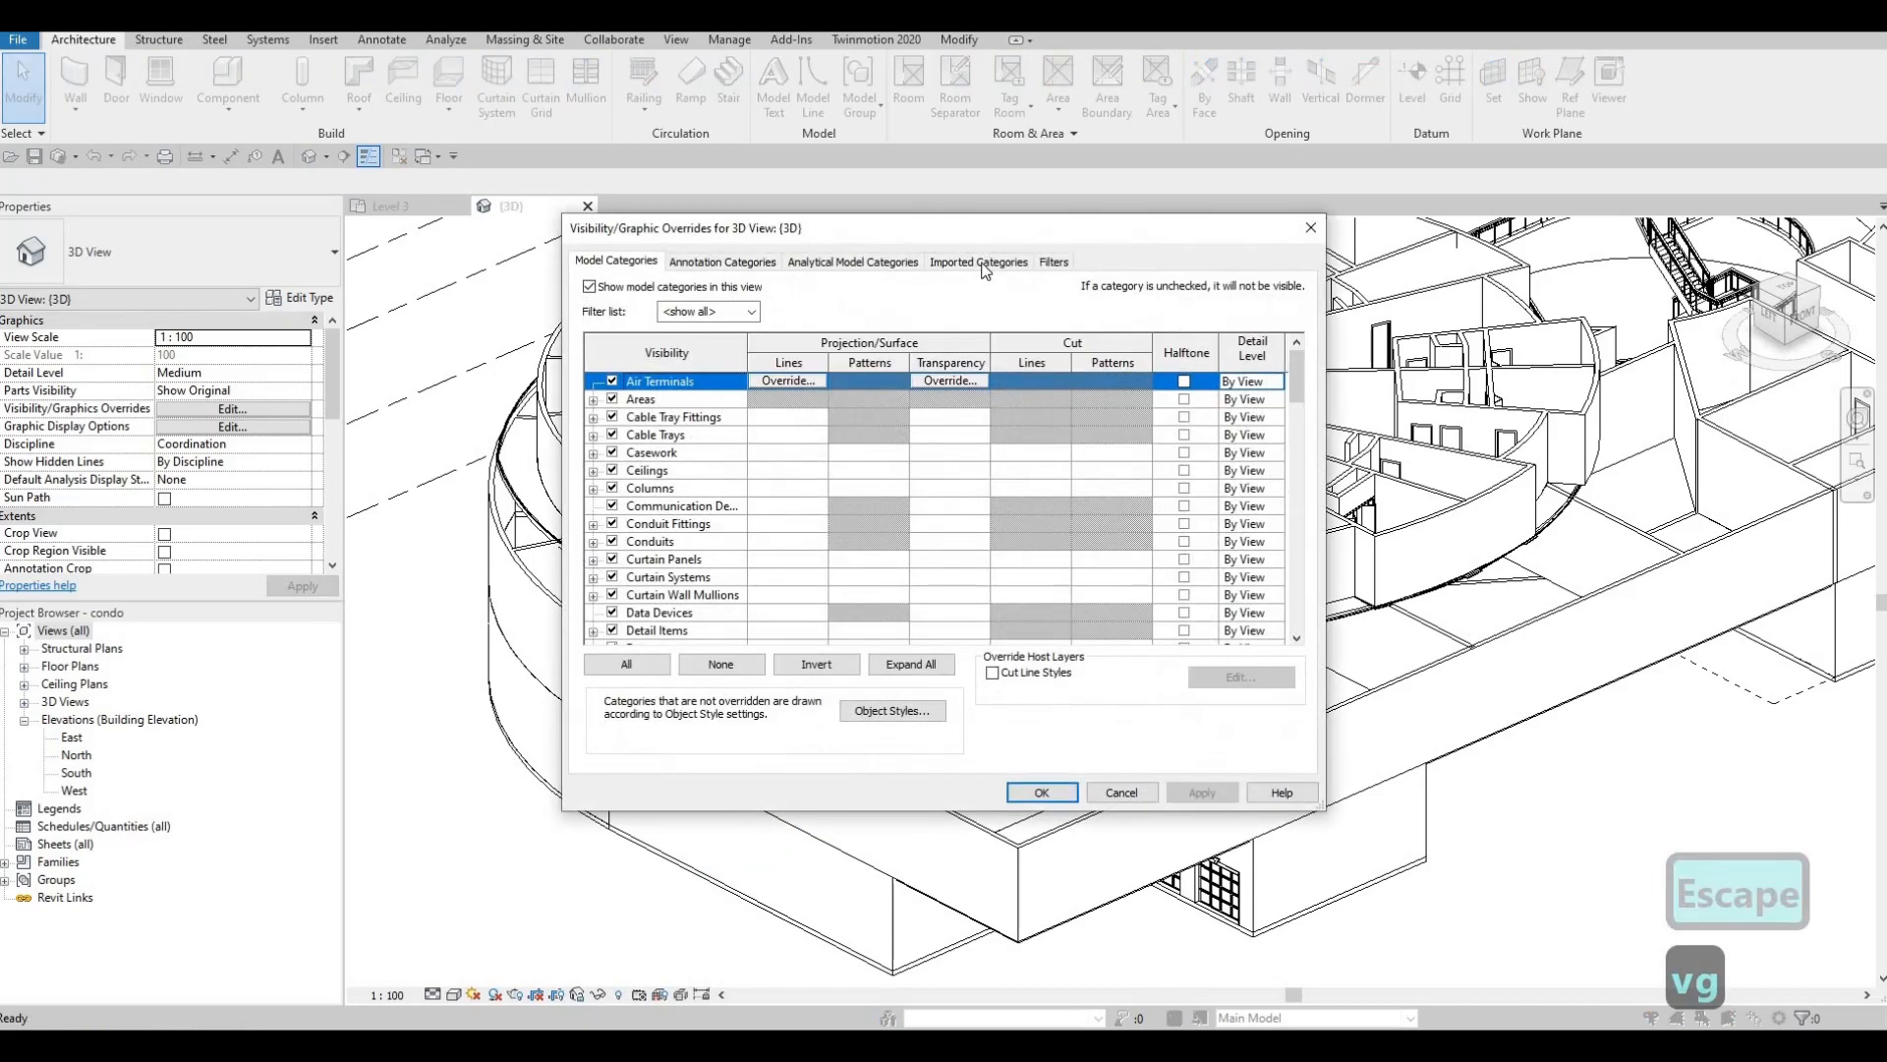
left_click(979, 261)
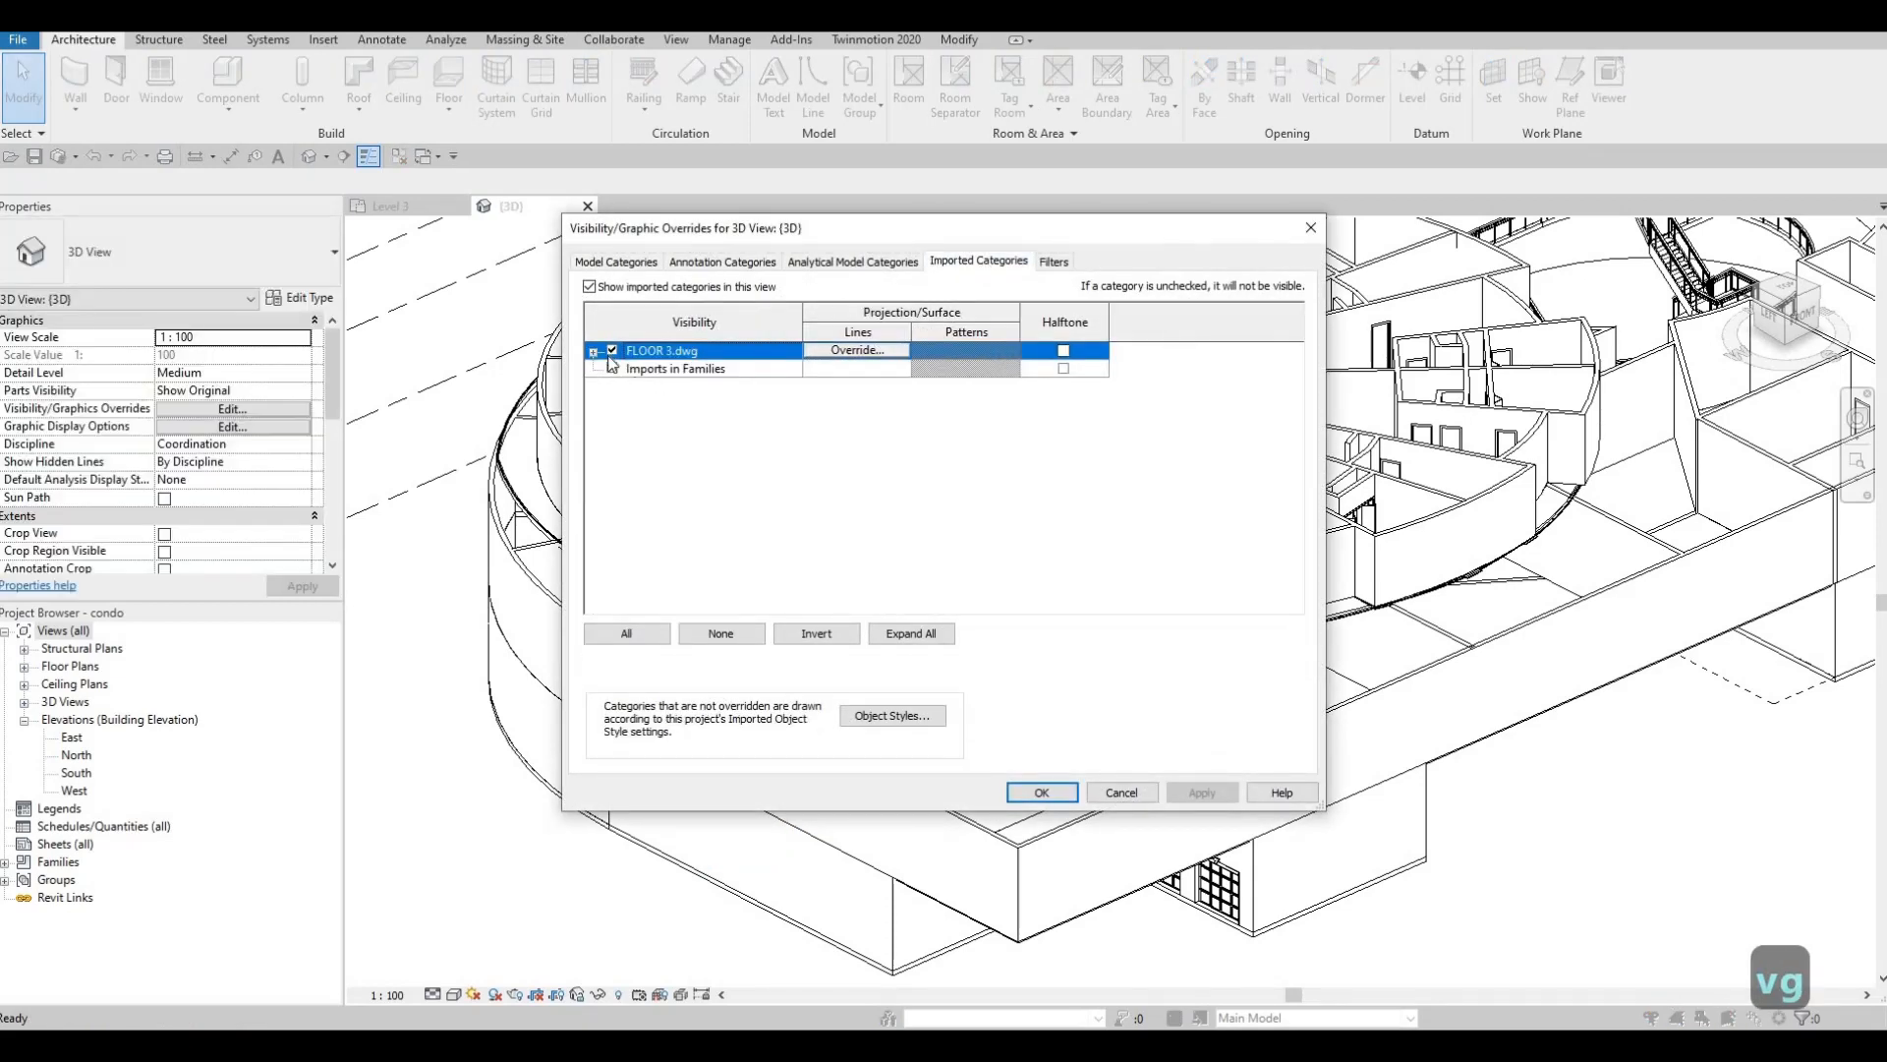
left_click(1061, 794)
key("Escape")
key("Escape")
- Examine the Level 3 balconies, curved outer walls and outer balcony floor from several angles in the 3D view
scroll(1459, 553, "up", 5)
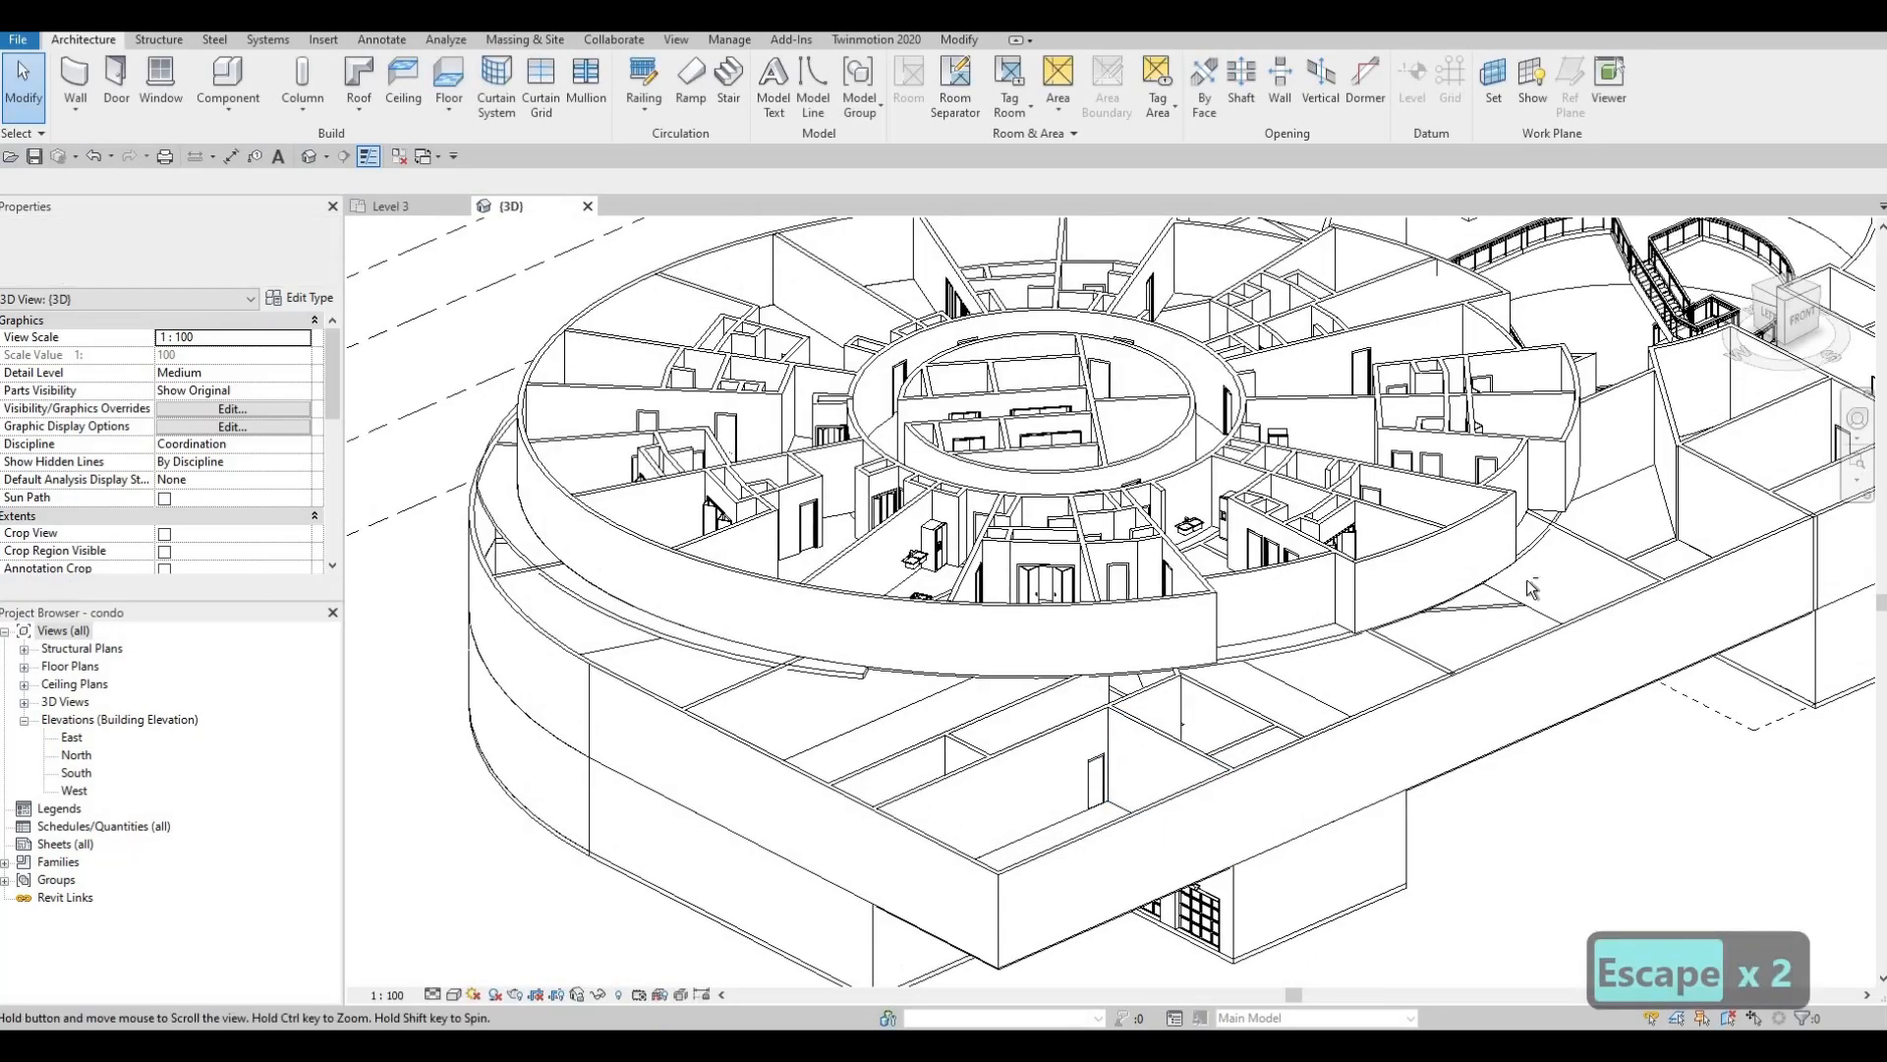
middle_click_drag(1458, 554, 1160, 462, "shift")
scroll(1132, 616, "up", 2)
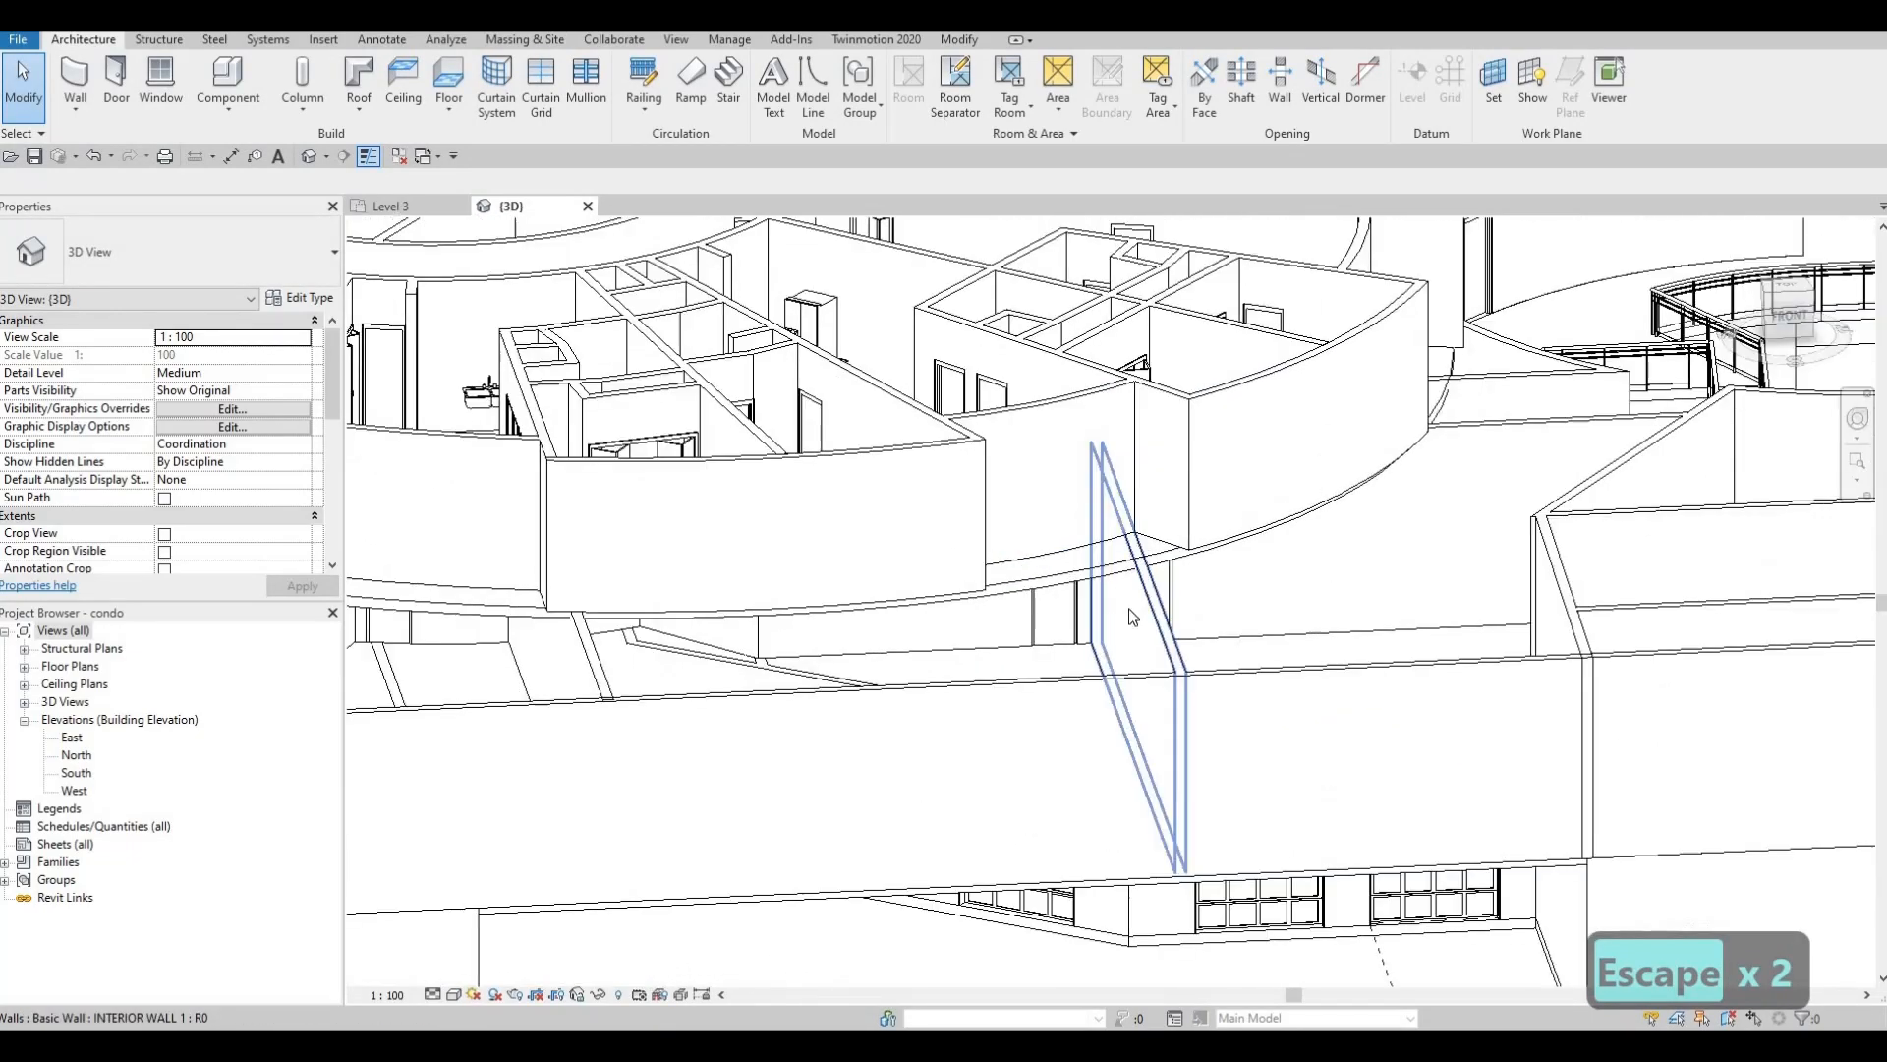
scroll(1129, 637, "down", 6)
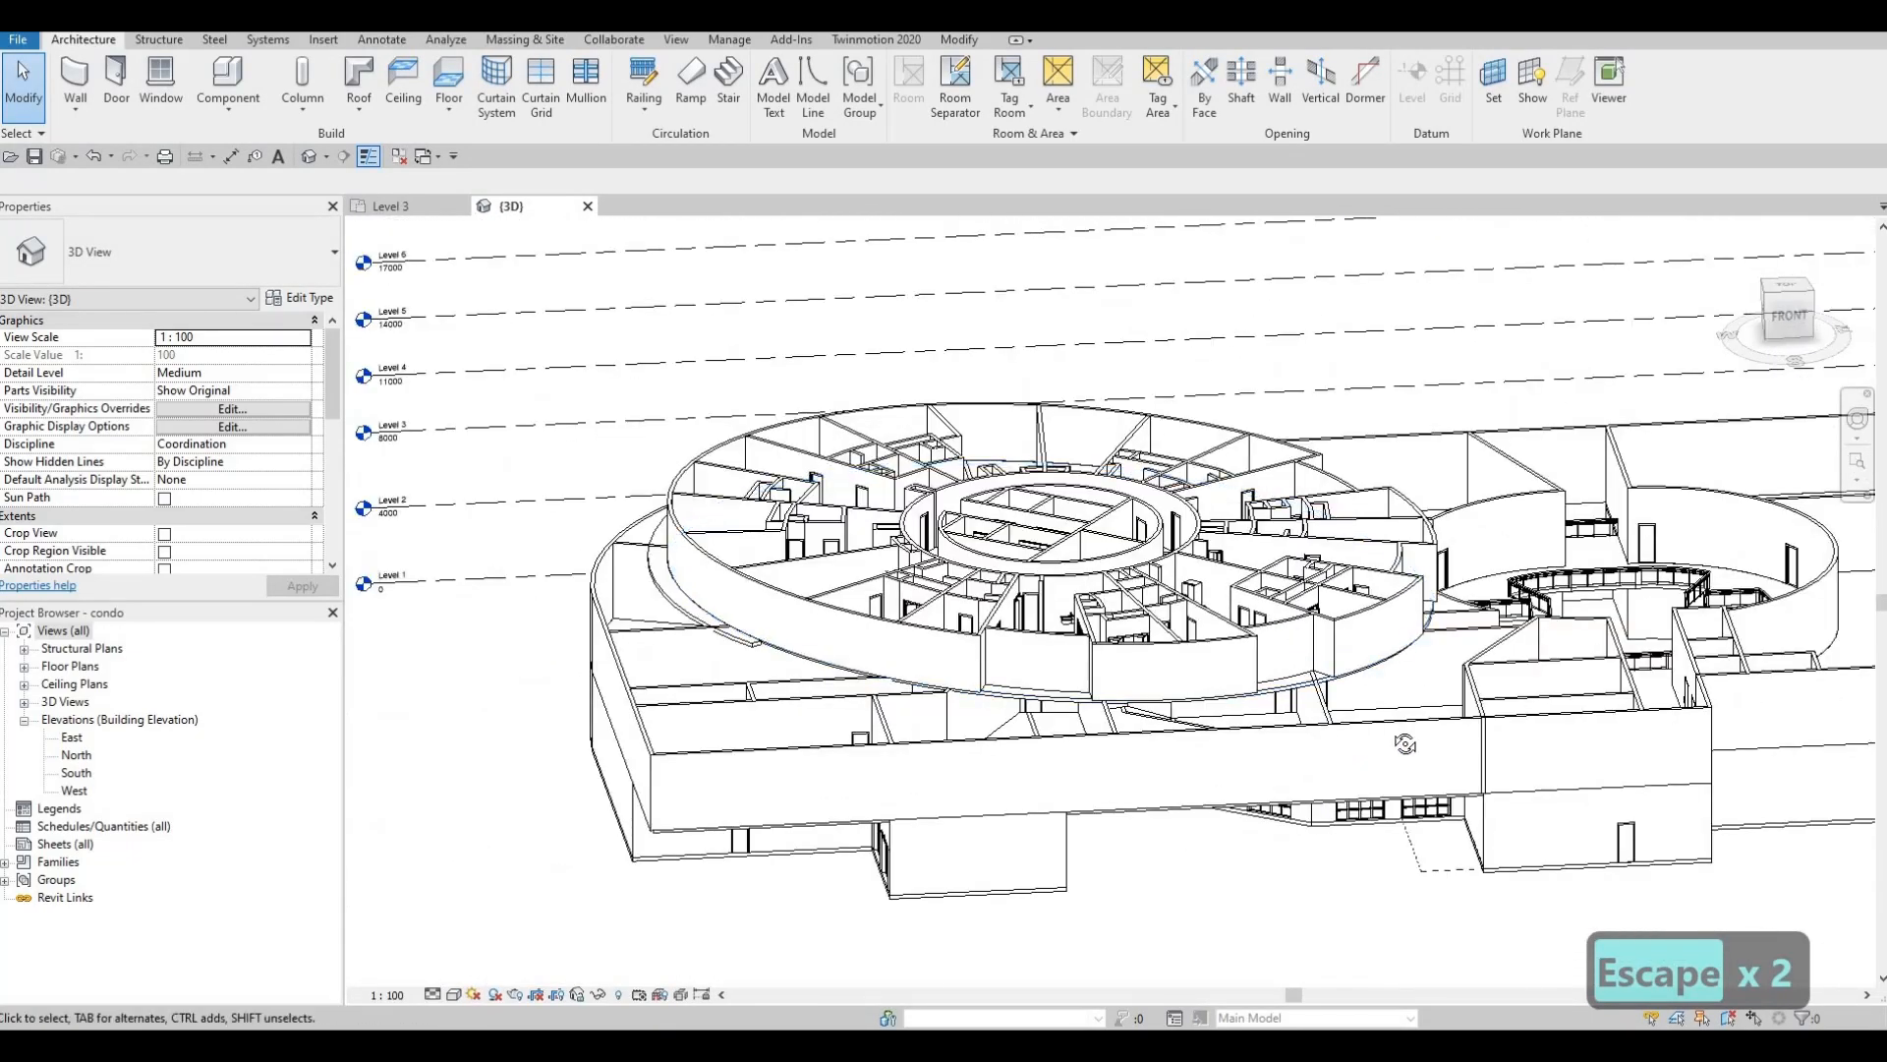
middle_click_drag(1456, 809, 1259, 733, "shift")
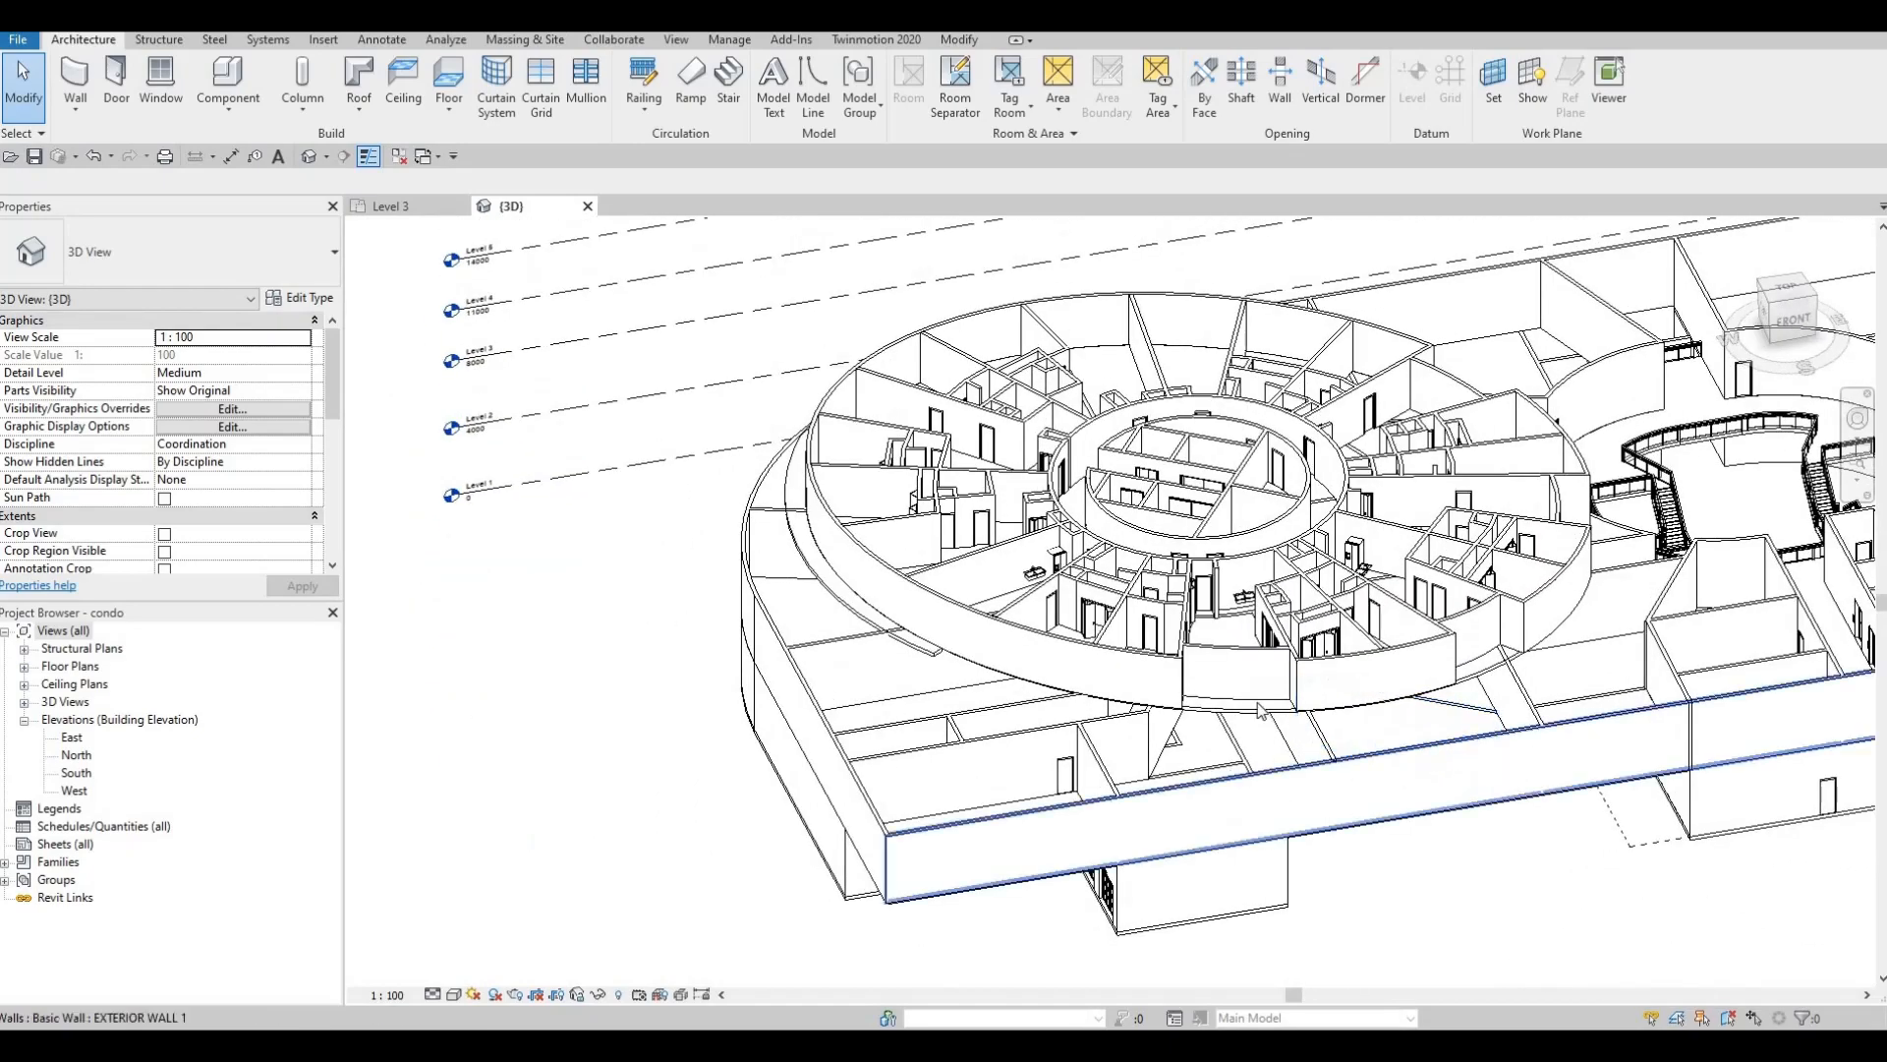
scroll(1268, 826, "up", 3)
middle_click_drag(1254, 656, 1209, 838)
scroll(1065, 906, "down", 3)
middle_click_drag(855, 939, 1219, 653, "shift")
scroll(737, 908, "up", 3)
scroll(371, 854, "up", 2)
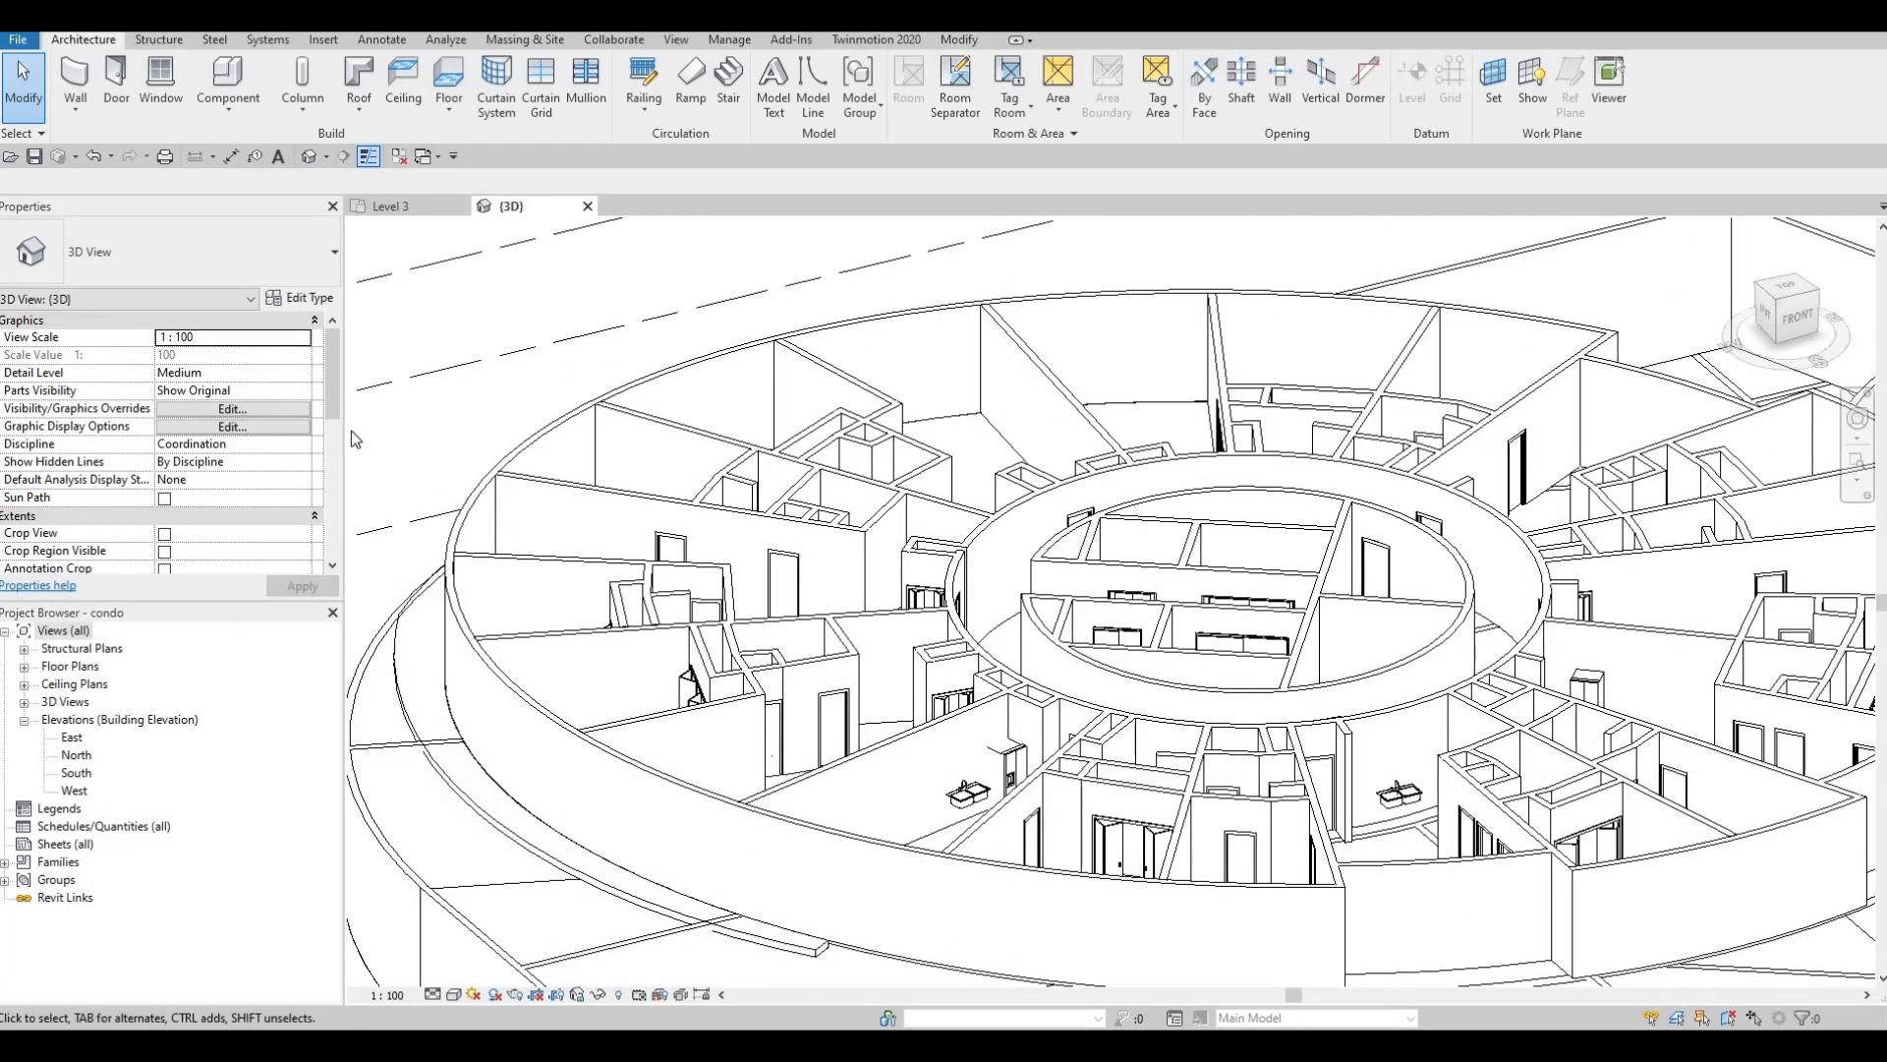
- Begin a railing path on the Level 3 plan and duplicate the Glass Panel - Bottom Fill type as CONDO RAIL
left_click(393, 206)
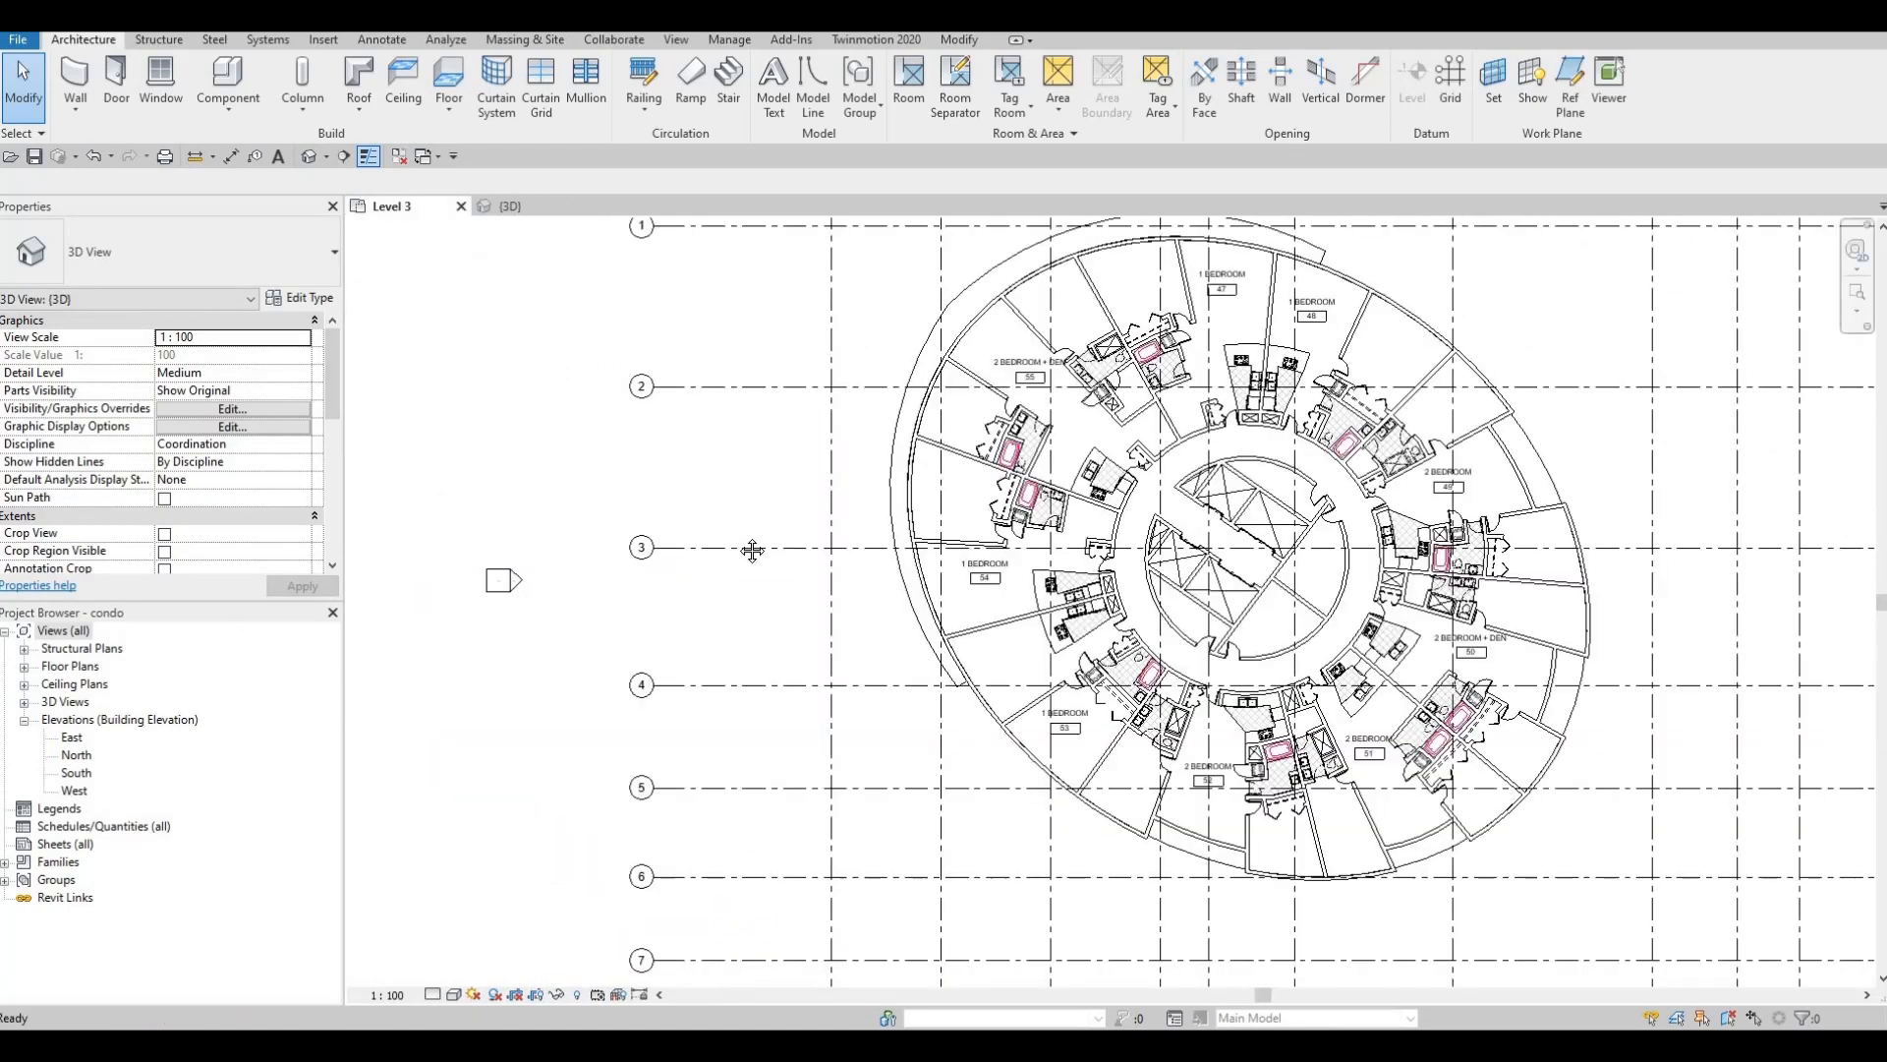
key("Escape")
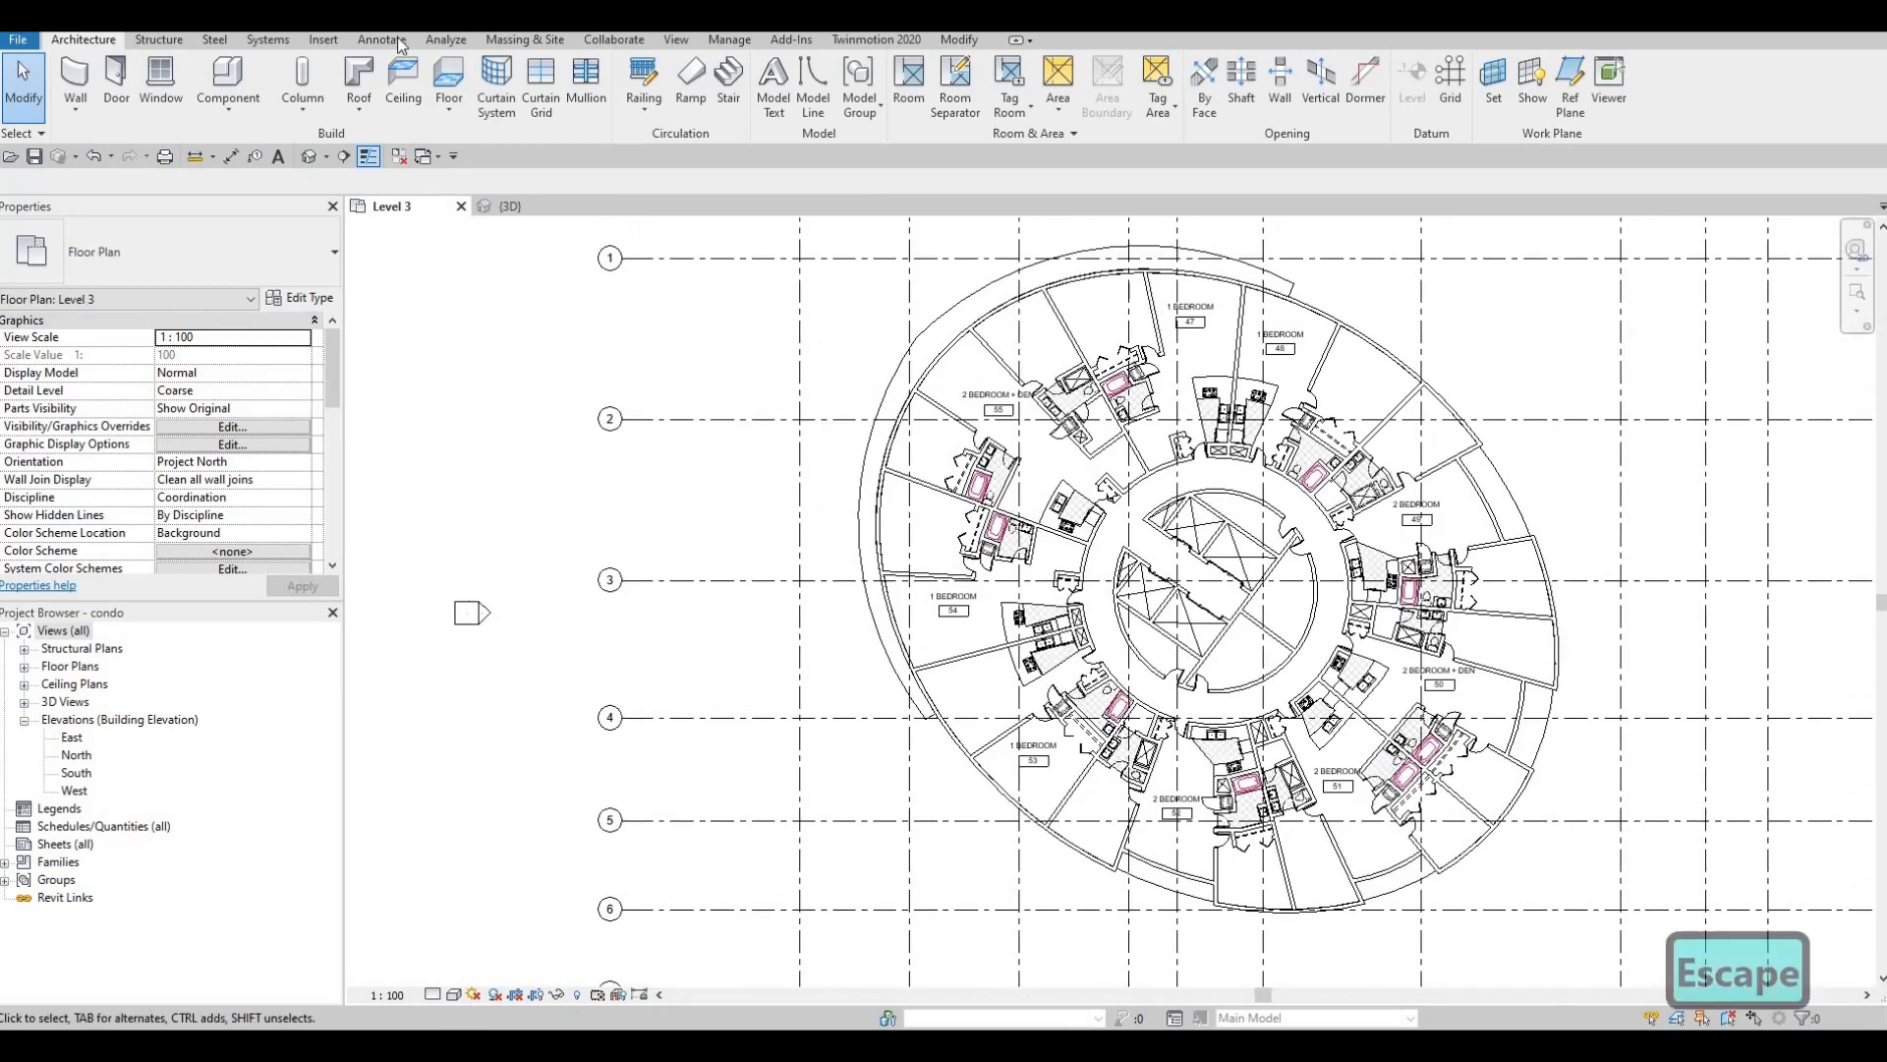
left_click(653, 83)
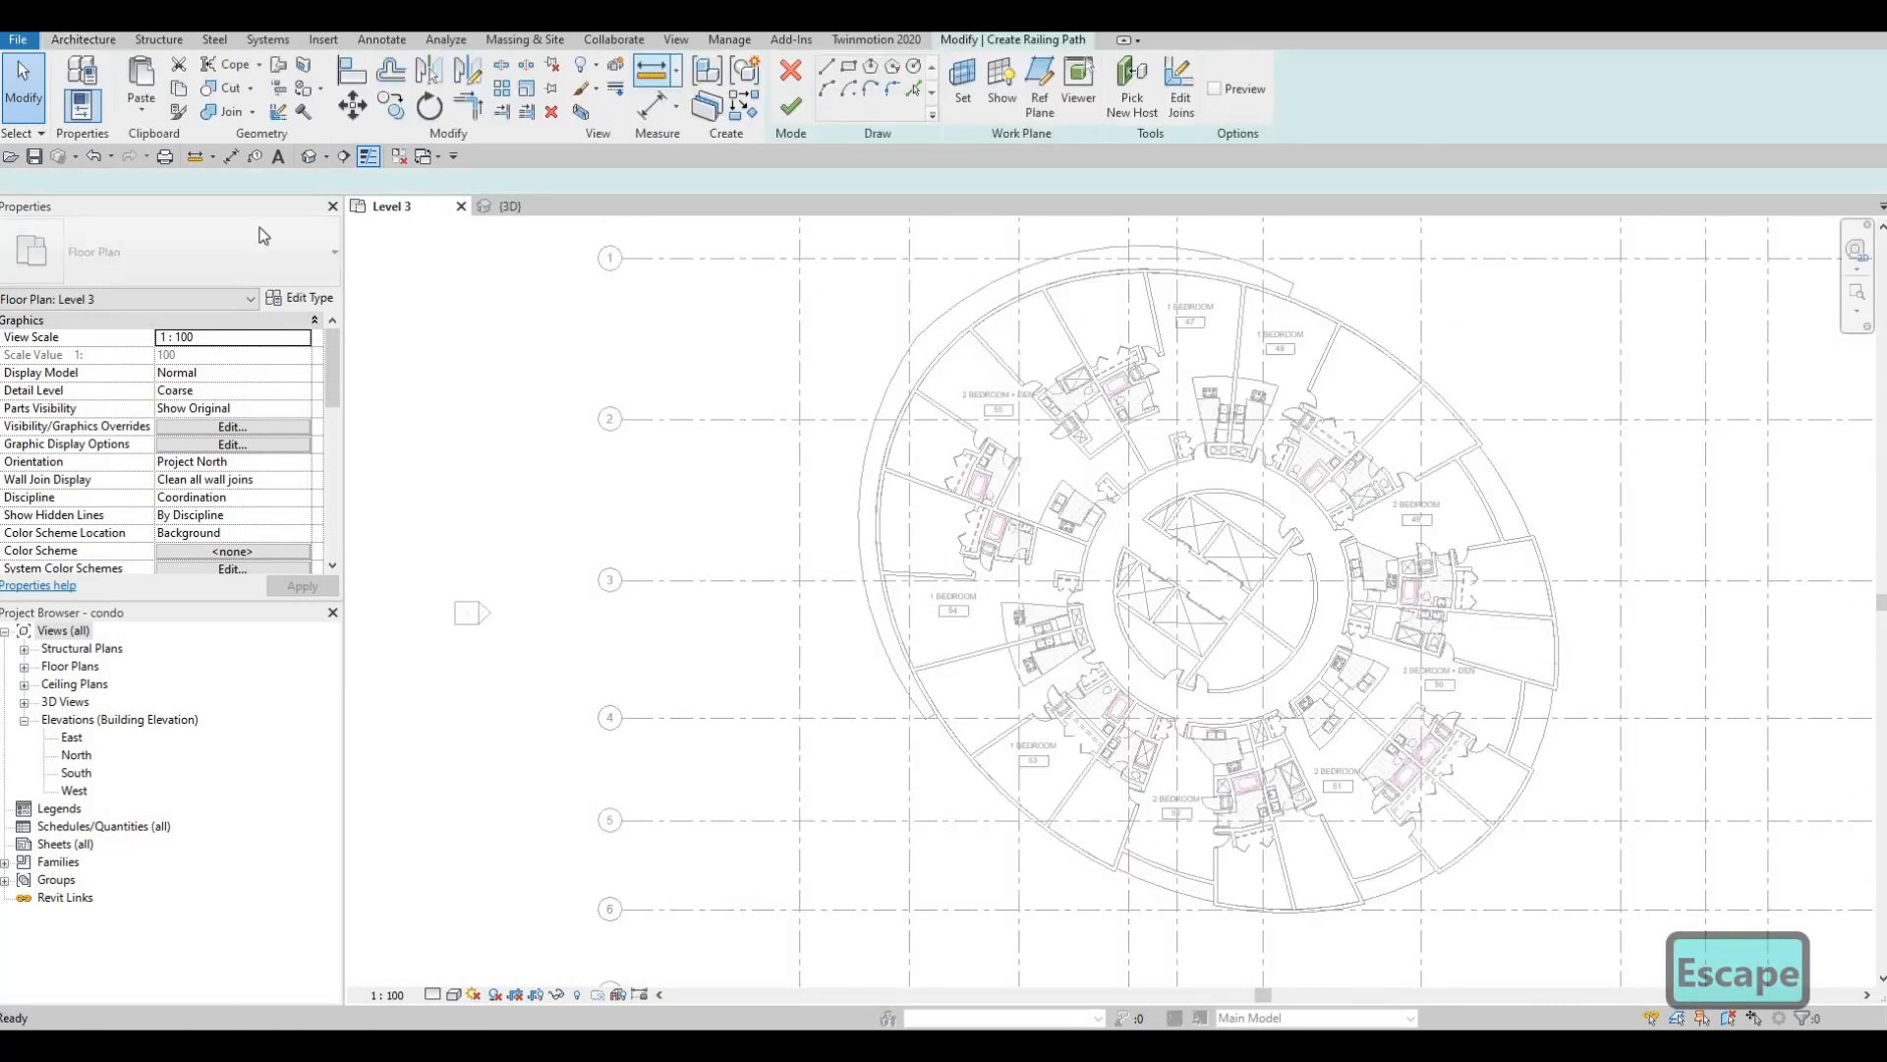
left_click(299, 298)
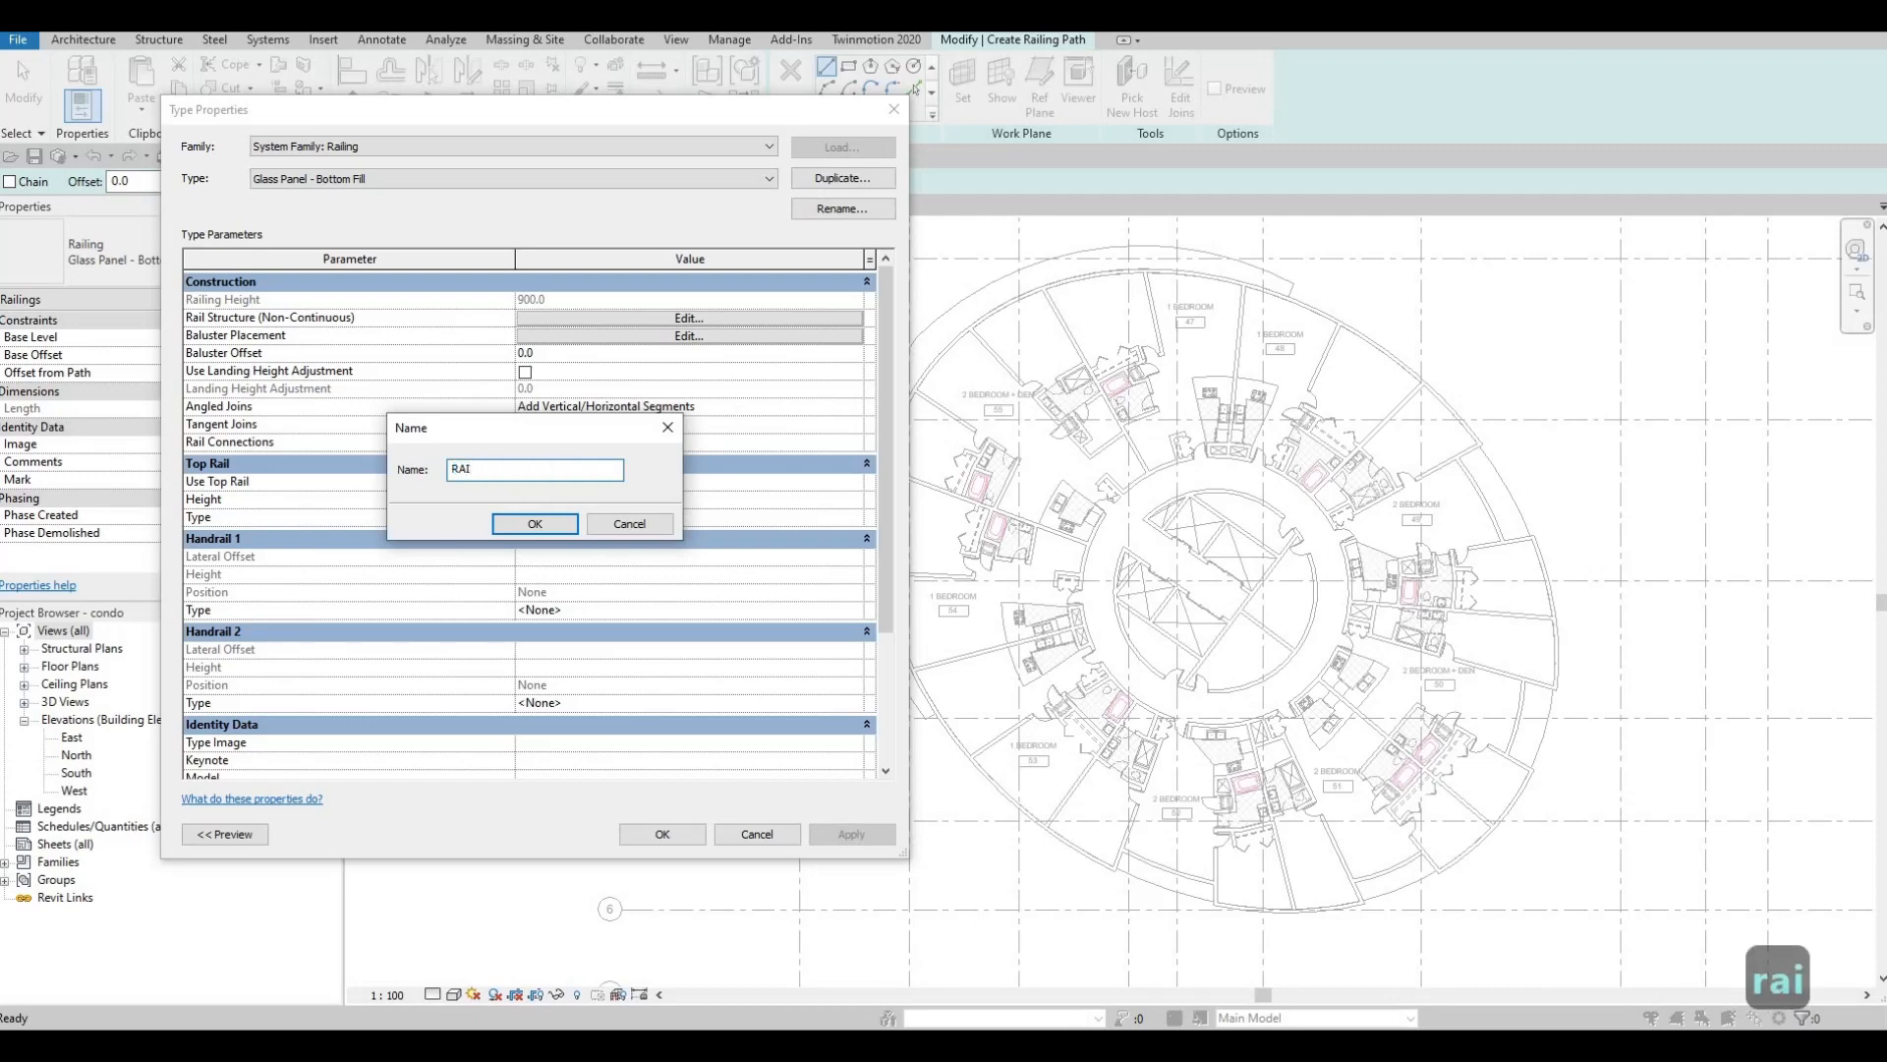
key("BackSpace")
key("BackSpace")
type("CONDO RAI")
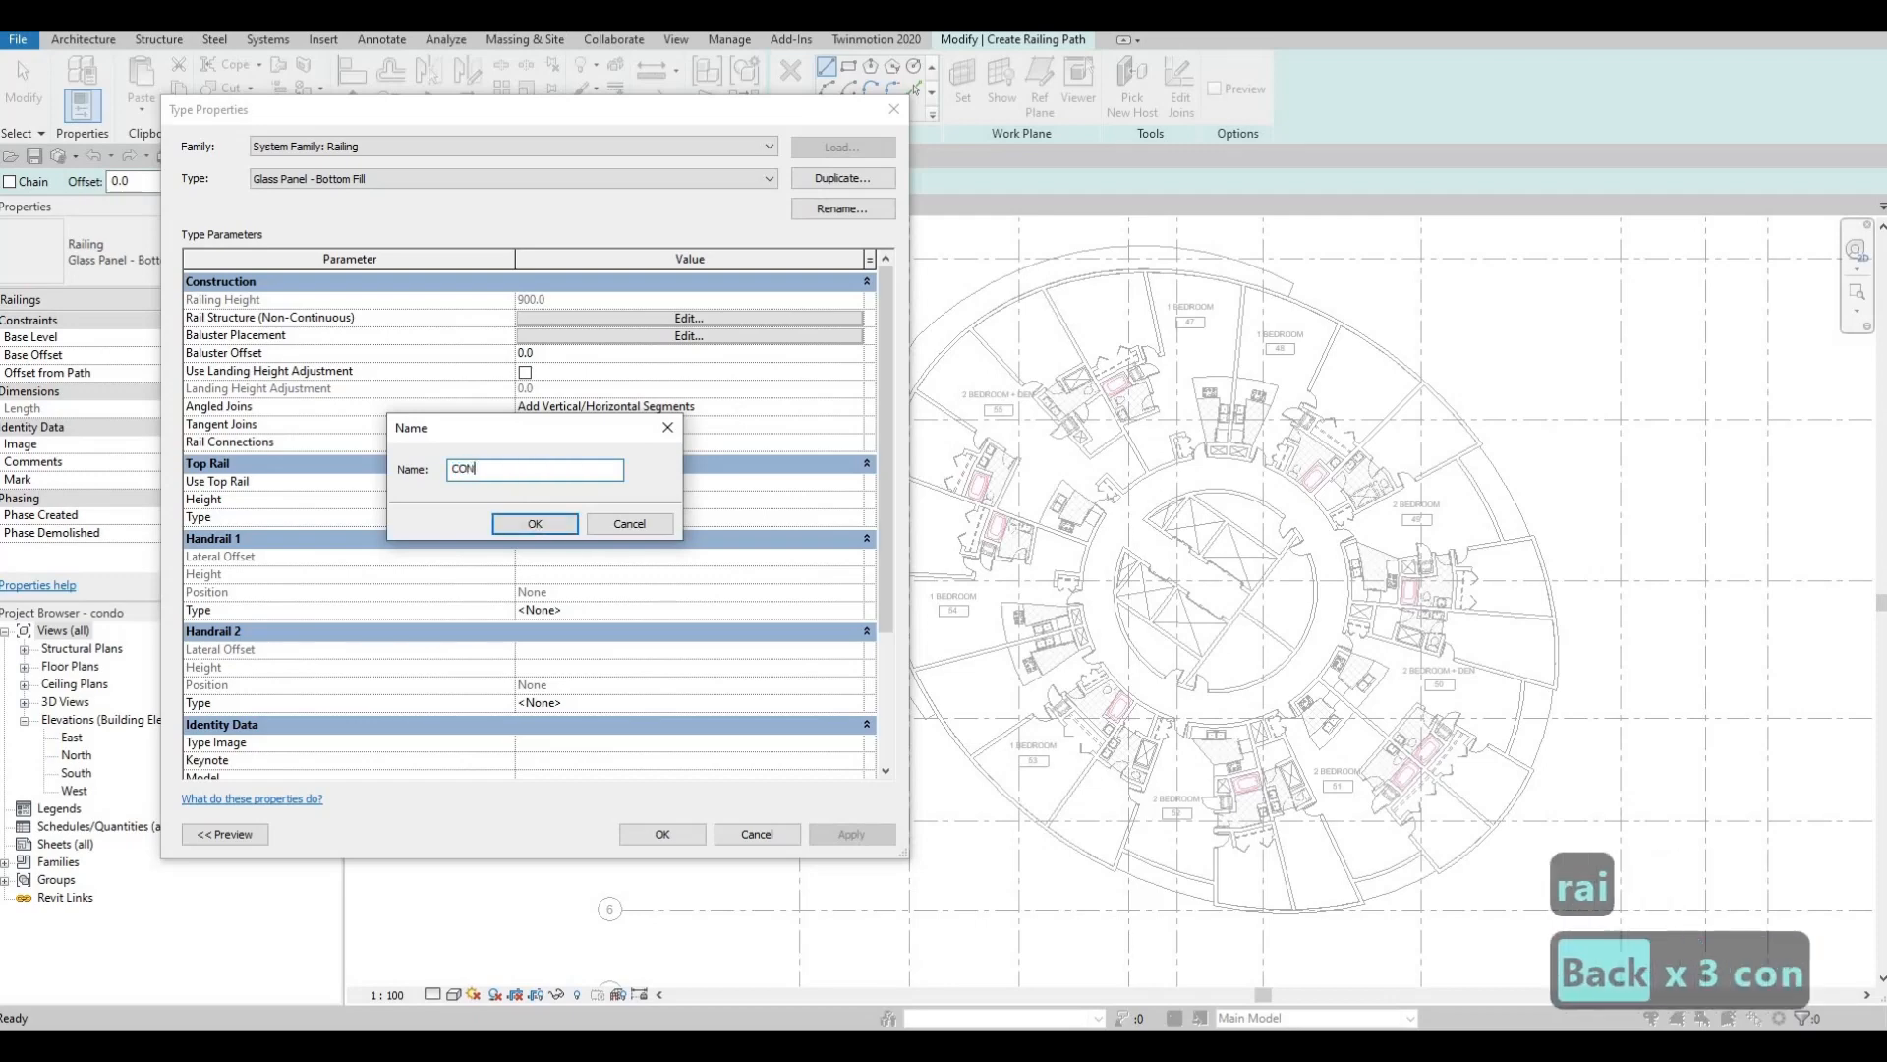
left_click(517, 525)
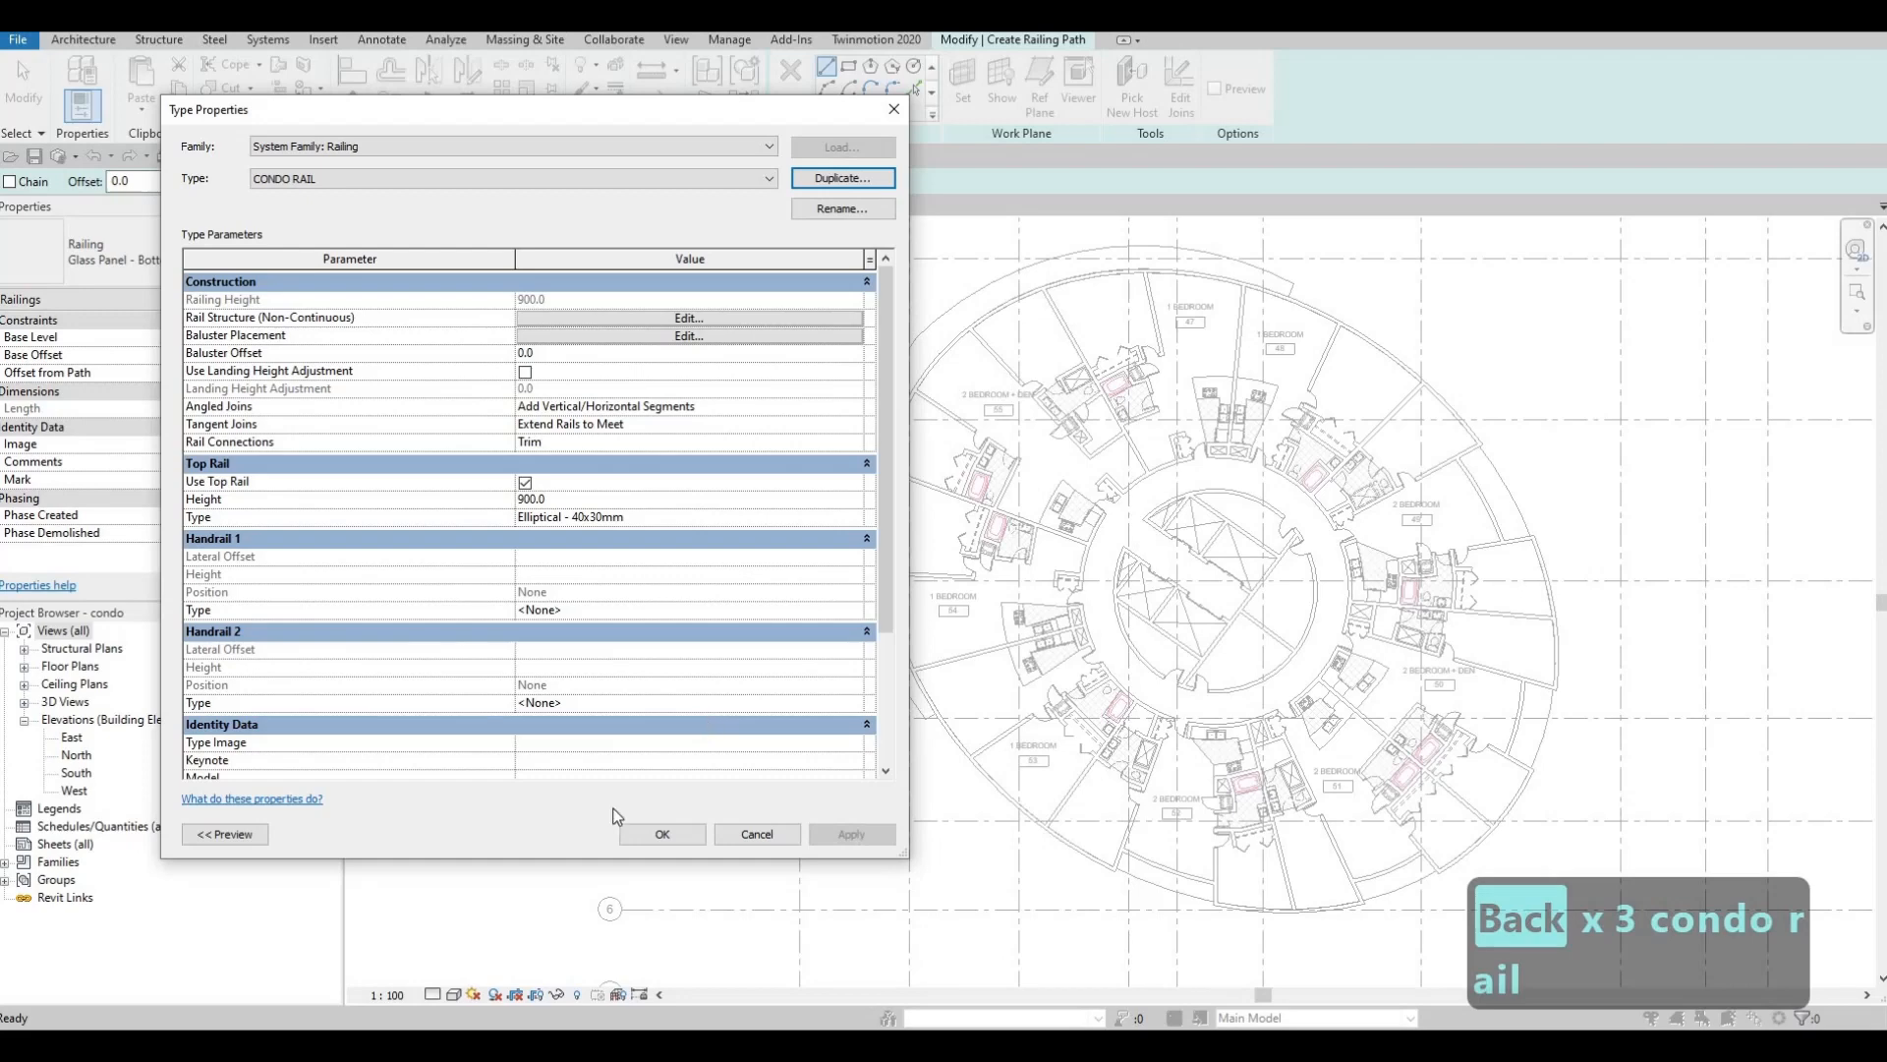
left_click(663, 834)
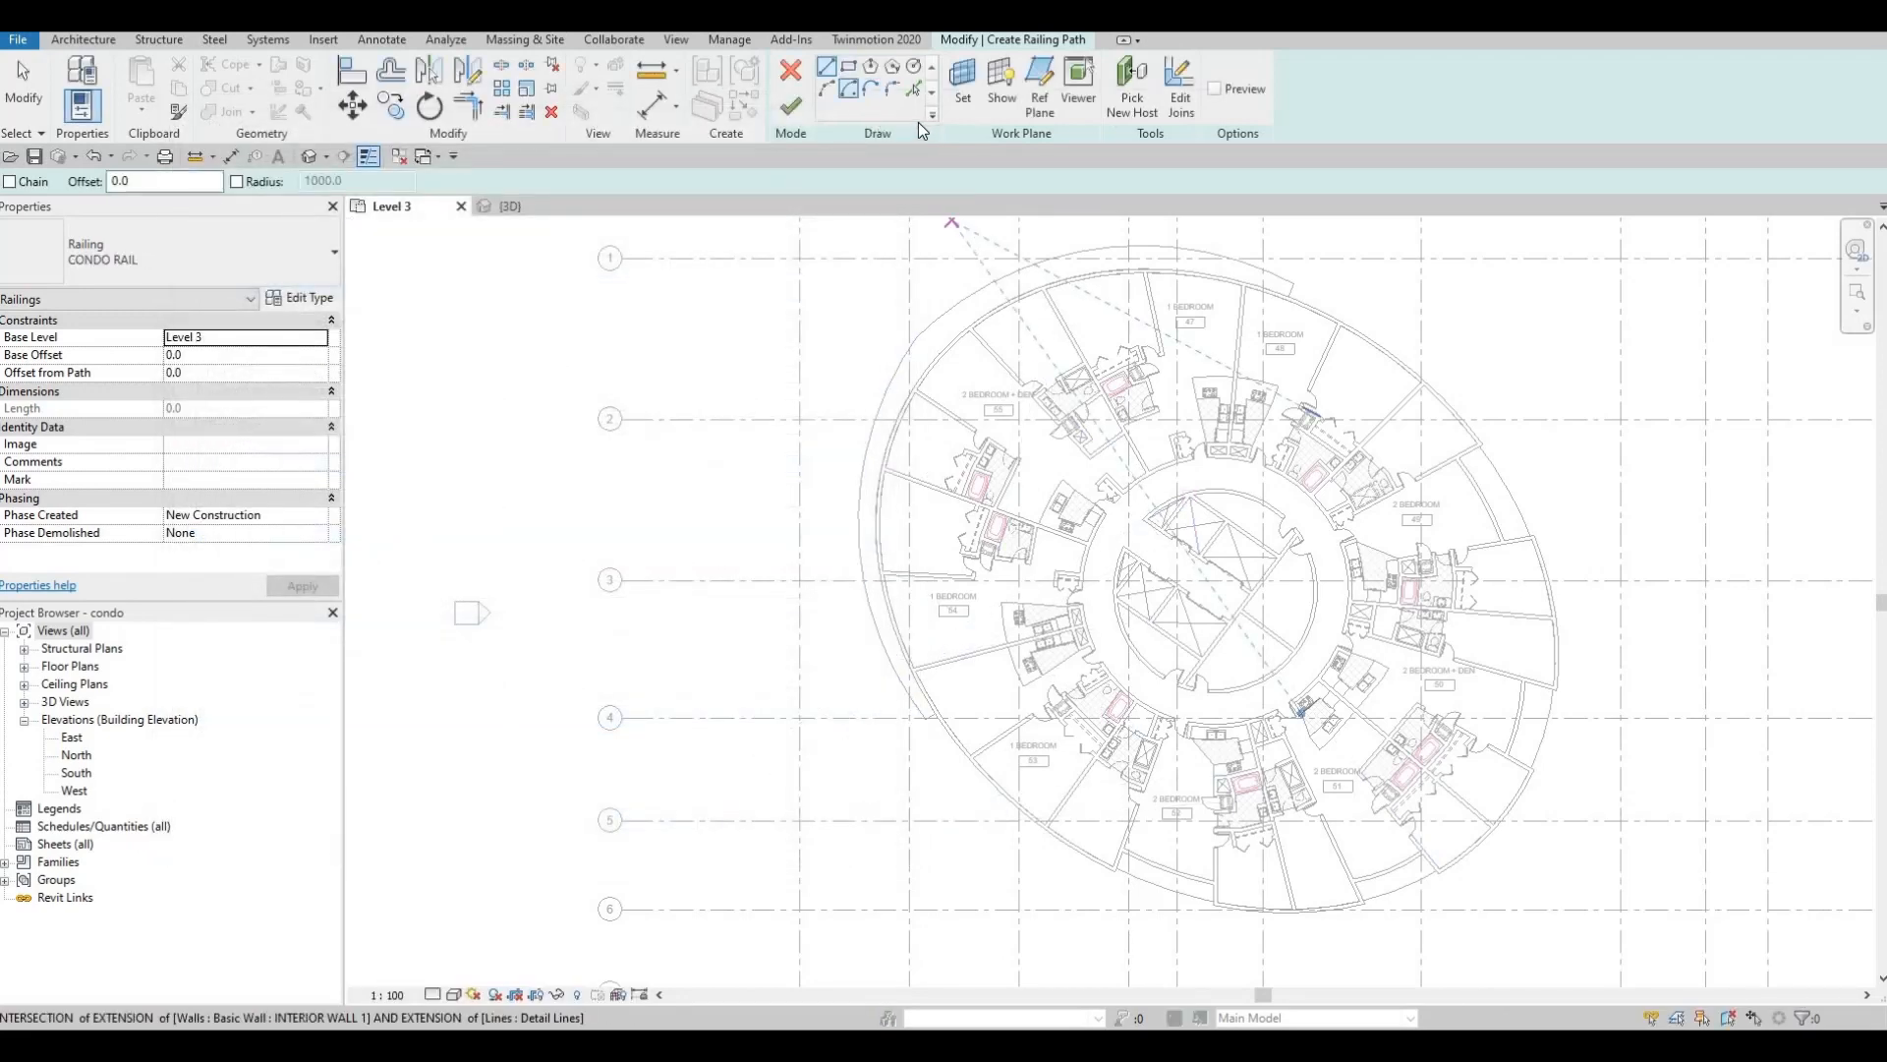
- Pick the FLOOR 4 outer edge beside unit 54 as railing path with an inward offset of 50
left_click(916, 92)
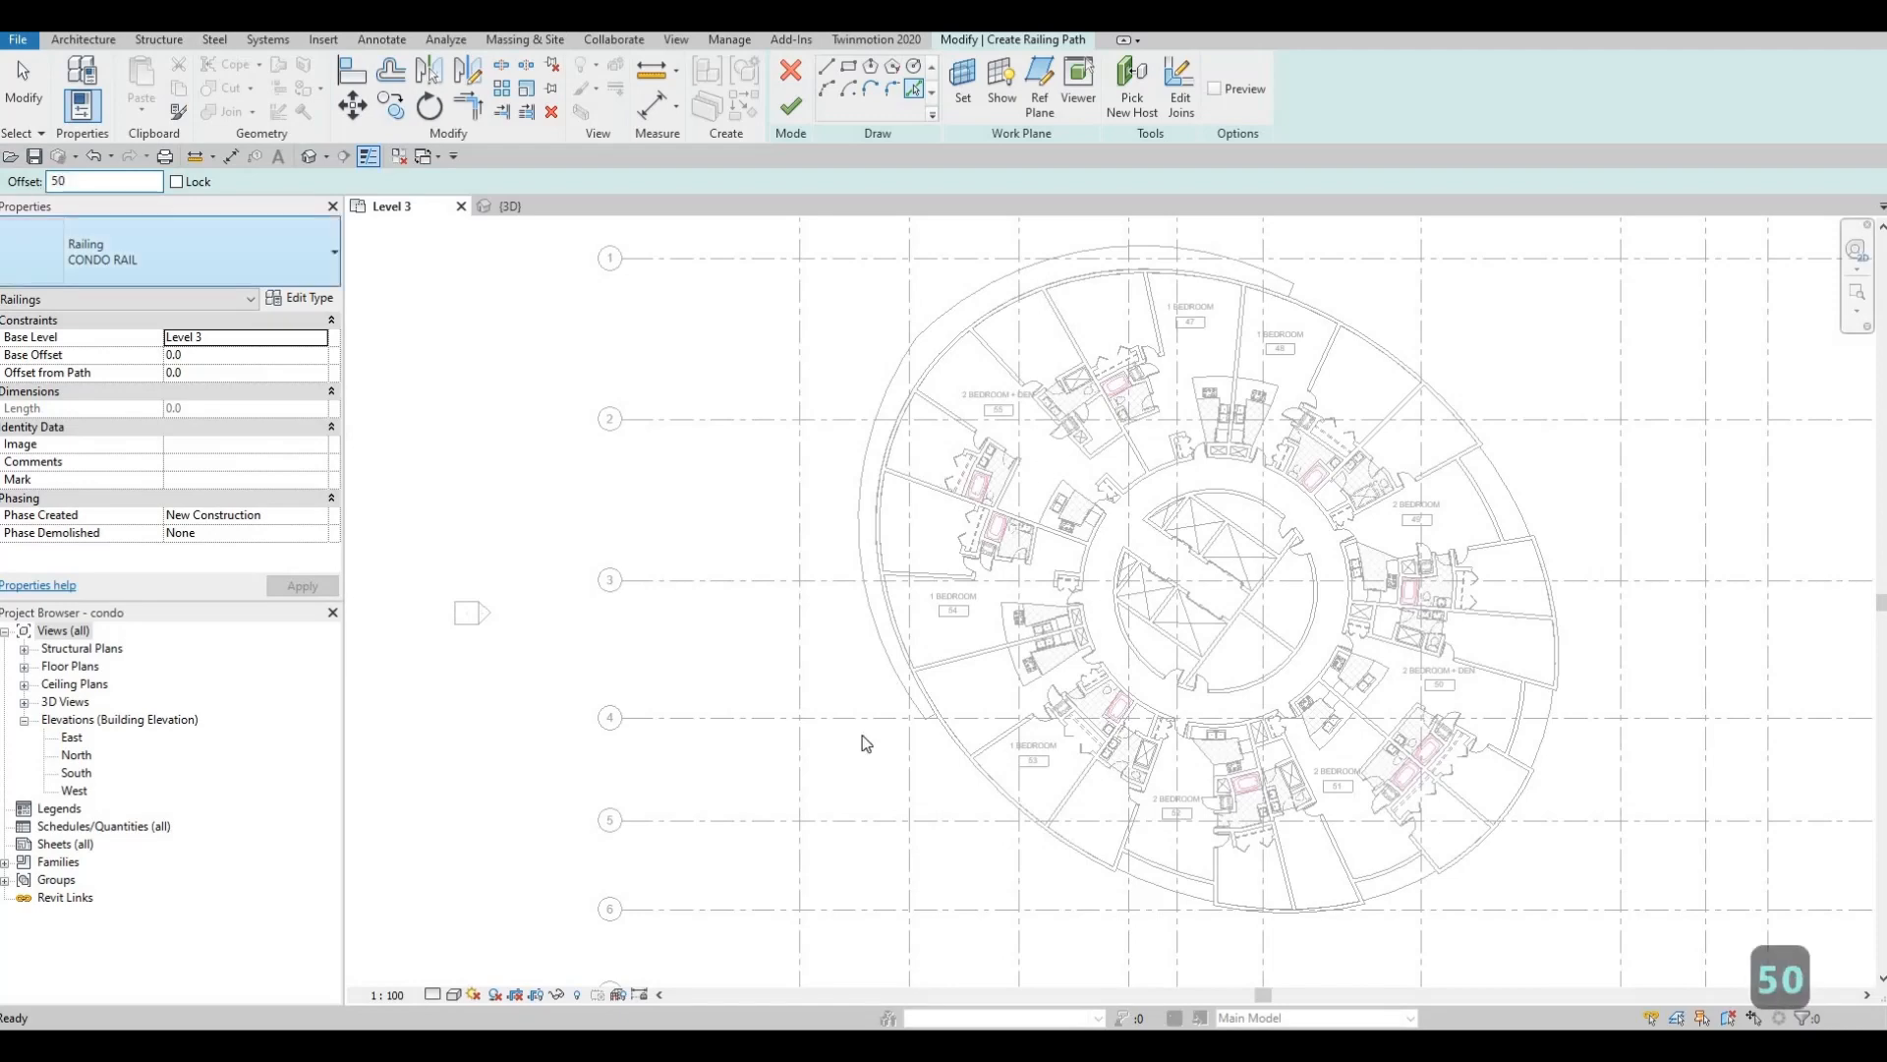
scroll(920, 844, "up", 5)
scroll(978, 843, "up", 2)
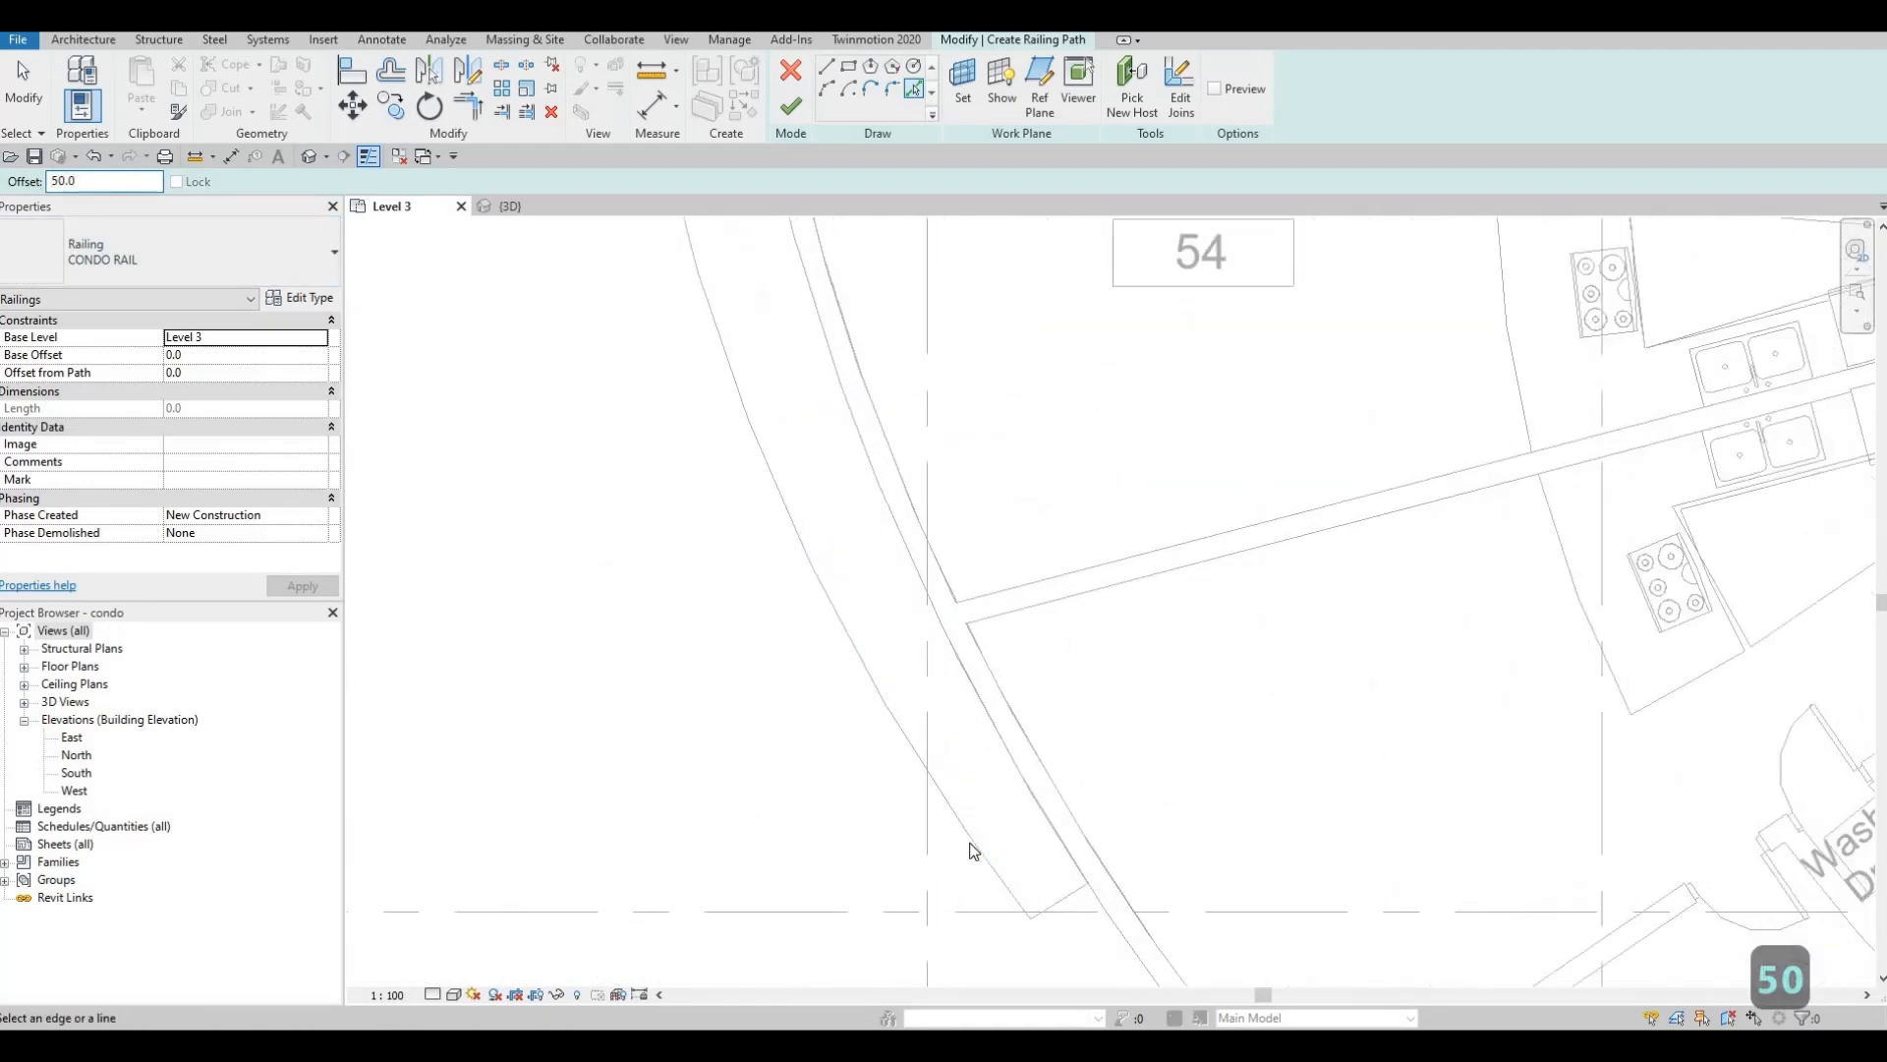
left_click(1042, 873)
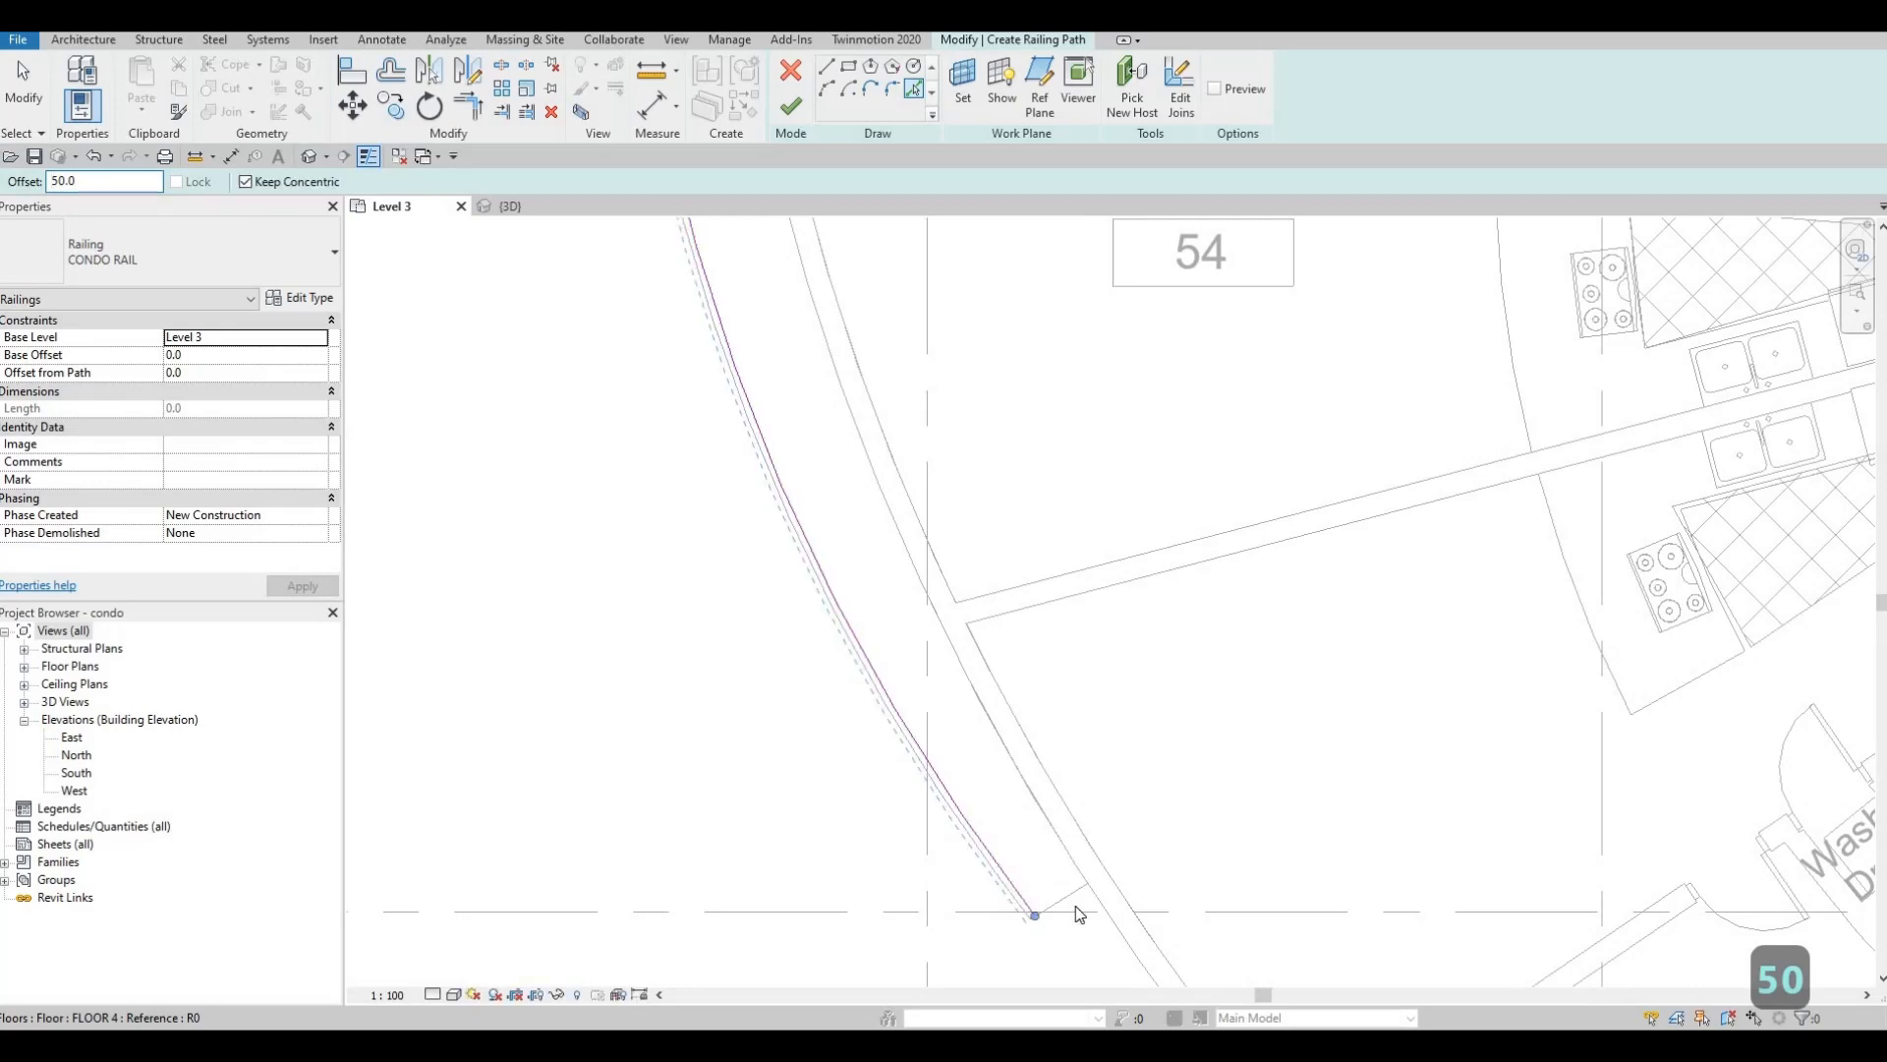
- Add the curved FLOOR 4 edge from unit 55 past unit 47 and its short end edge to the path, and finish the railing
scroll(1076, 908, "up", 1)
scroll(903, 527, "down", 2)
middle_click_drag(875, 688, 891, 968)
scroll(923, 413, "down", 2)
middle_click_drag(927, 324, 910, 911)
middle_click_drag(908, 391, 866, 556)
scroll(918, 480, "up", 2)
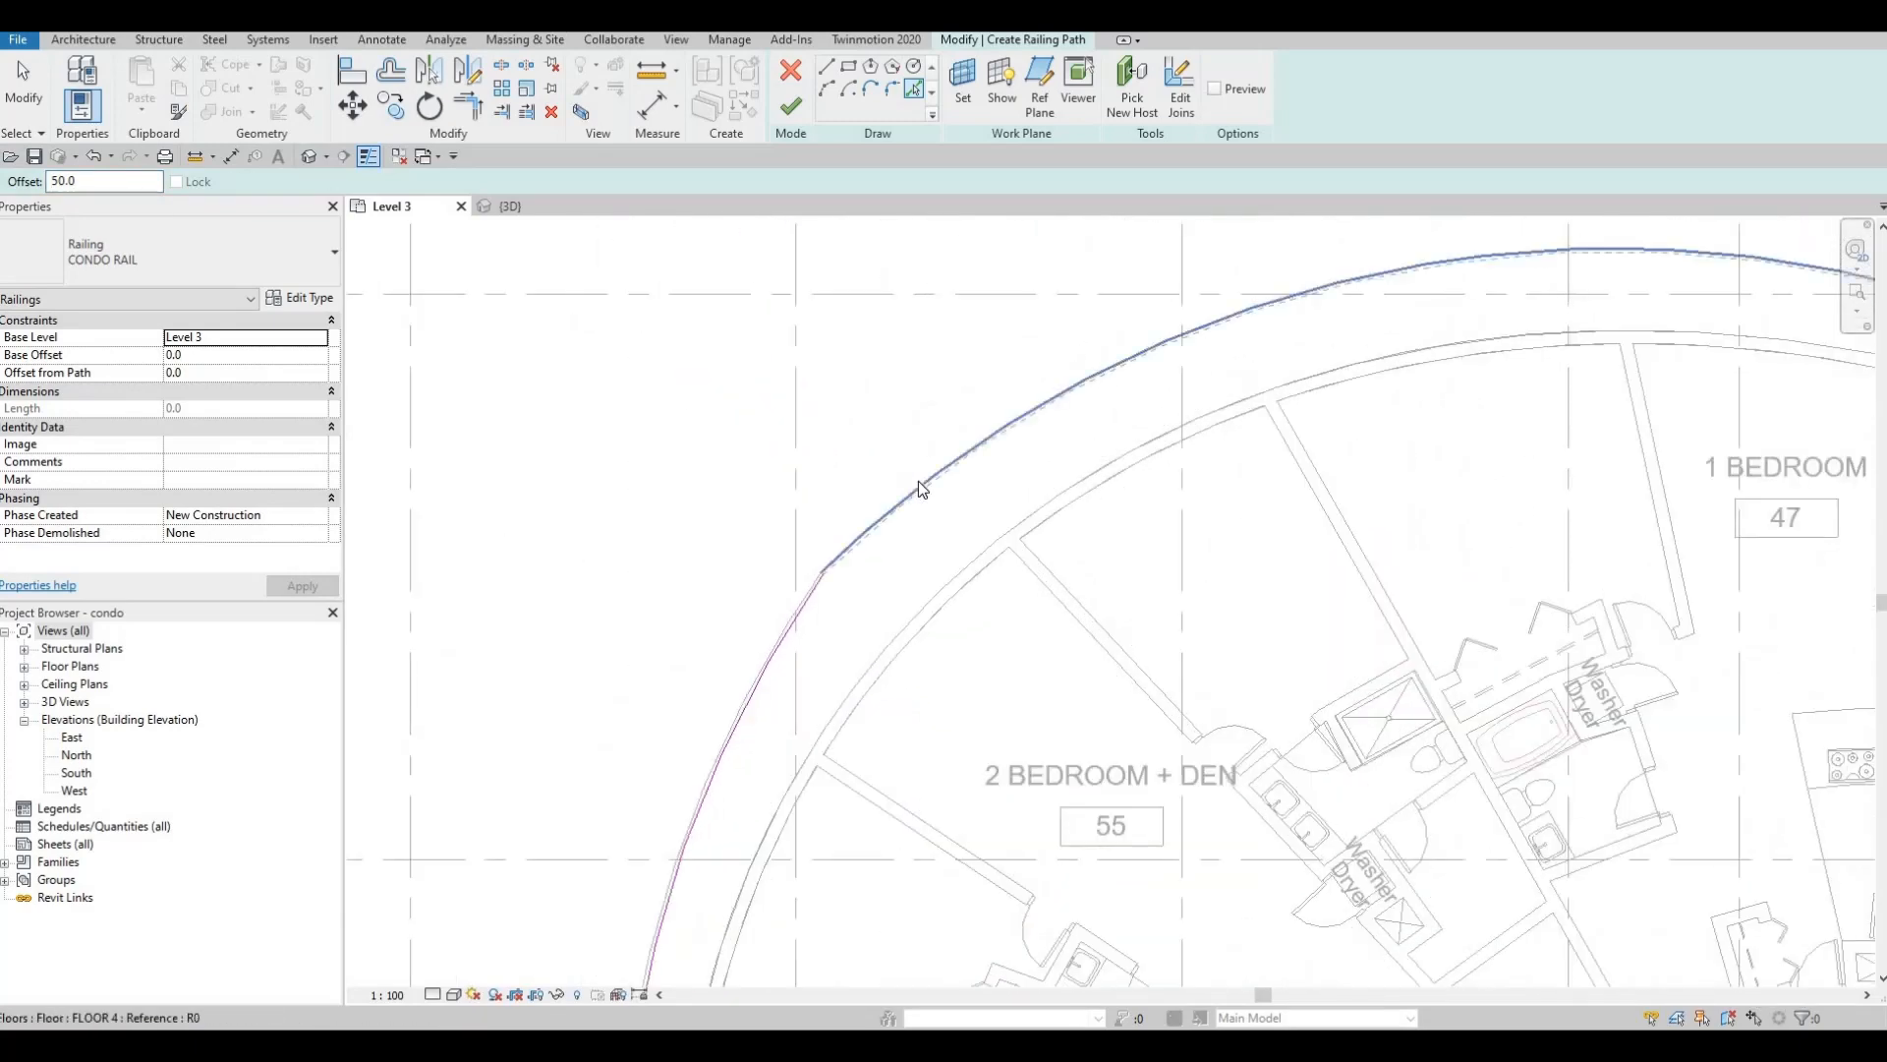
left_click(880, 552)
scroll(1415, 523, "down", 3)
scroll(1683, 484, "up", 3)
scroll(1683, 484, "up", 3)
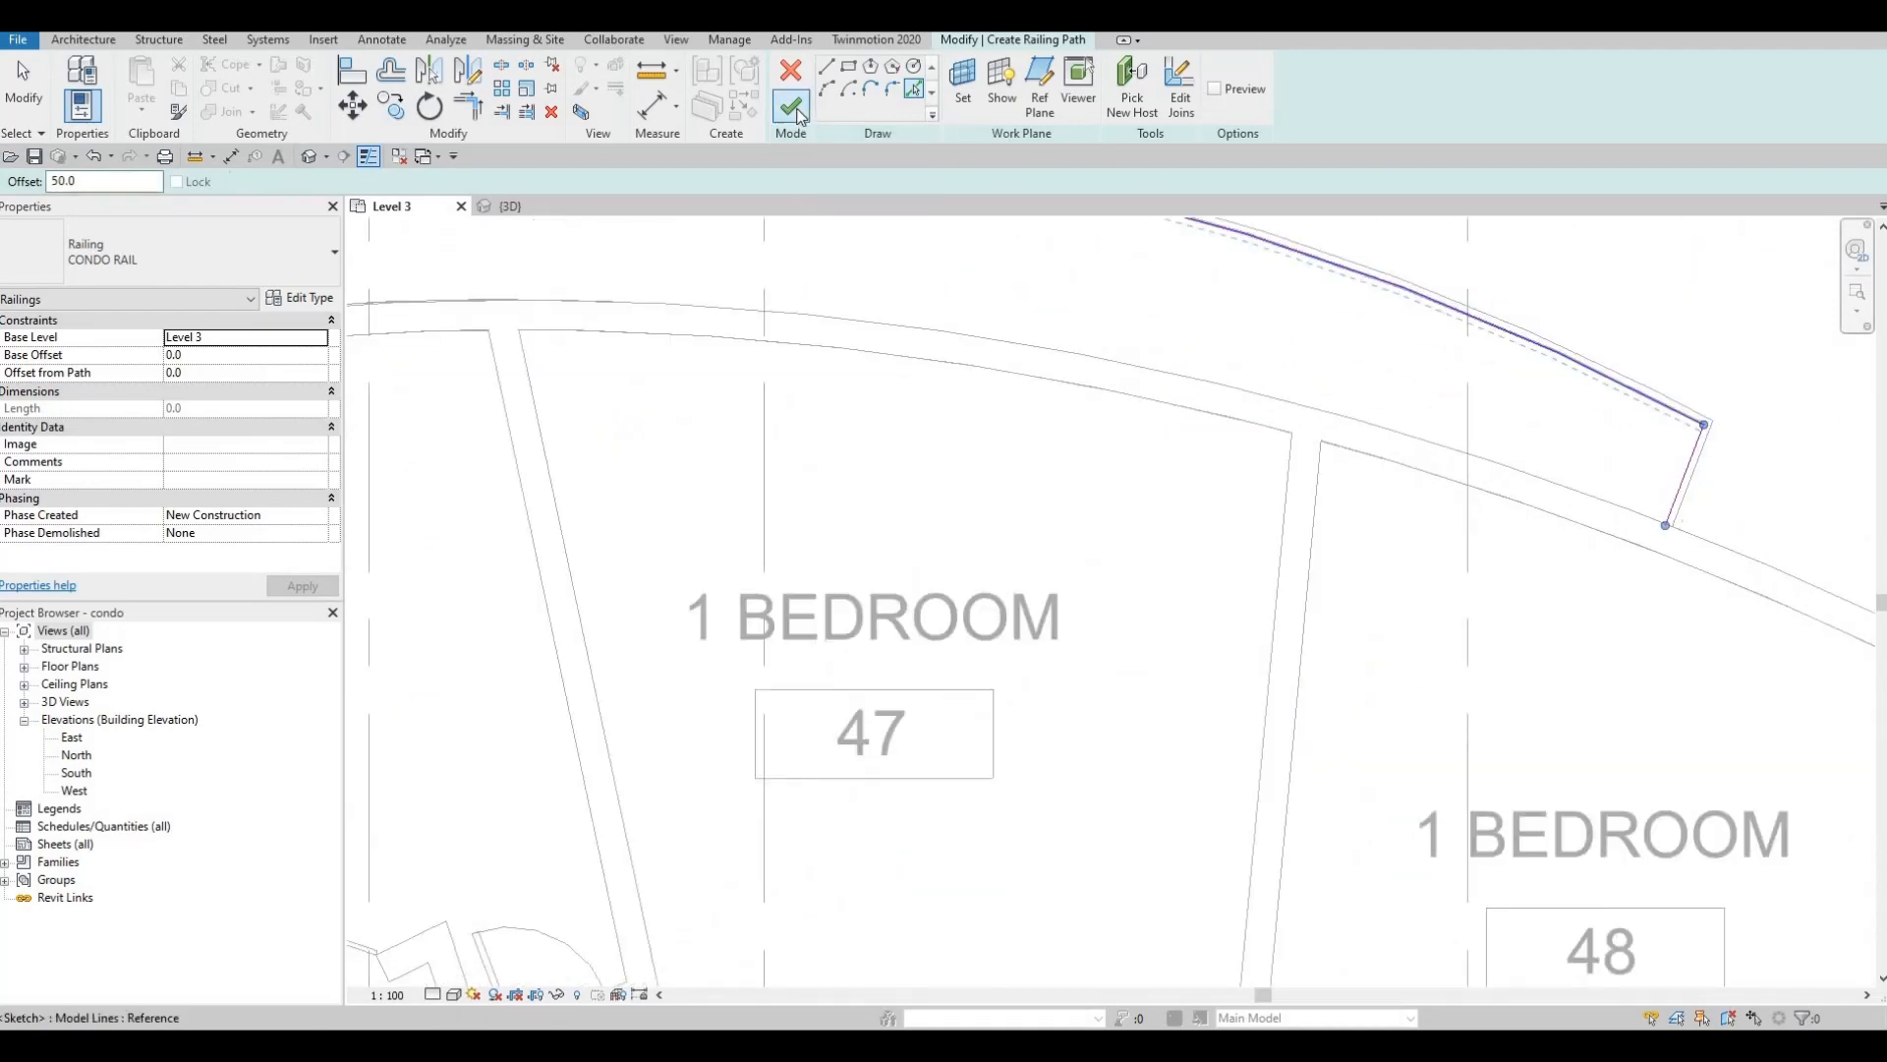
left_click(795, 109)
- Begin another CONDO RAIL railing path for the unit 49 balcony, picking existing lines with an offset of 50
middle_click_drag(875, 307, 592, 108)
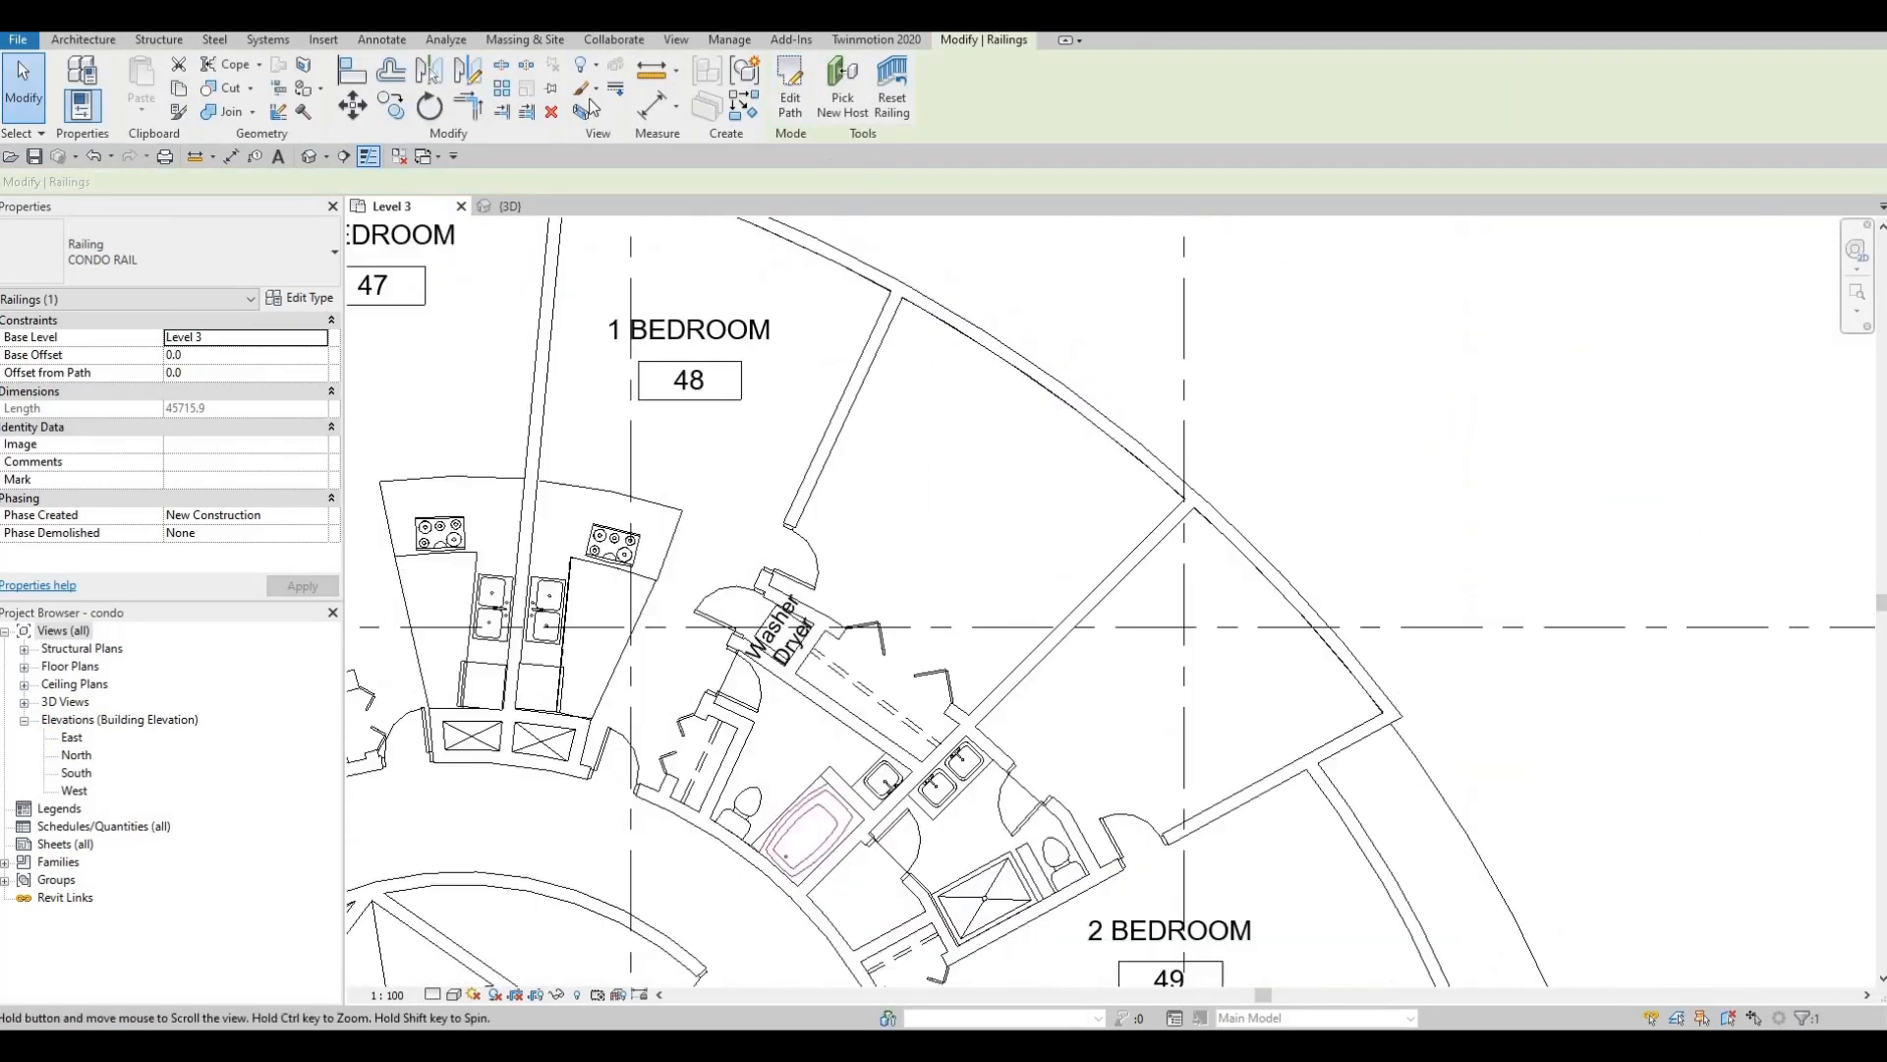
left_click(110, 41)
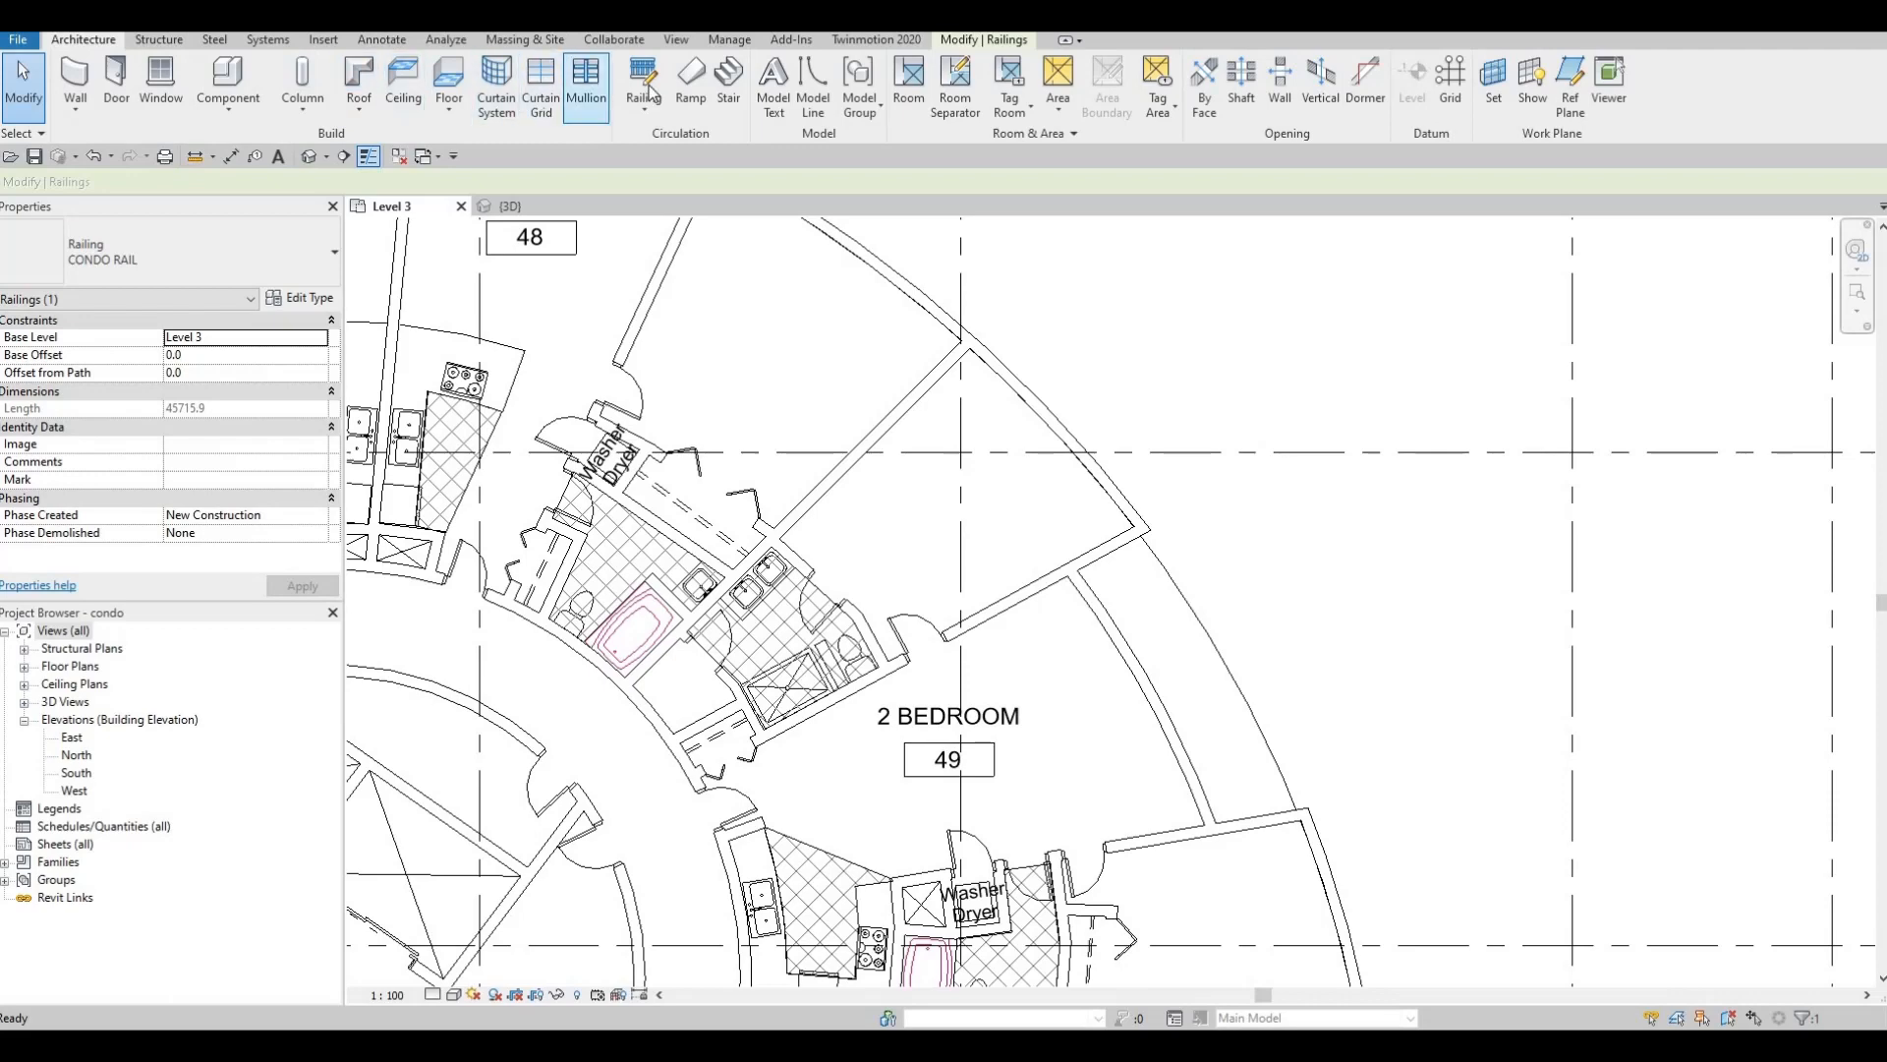
middle_click_drag(1130, 482, 986, 264)
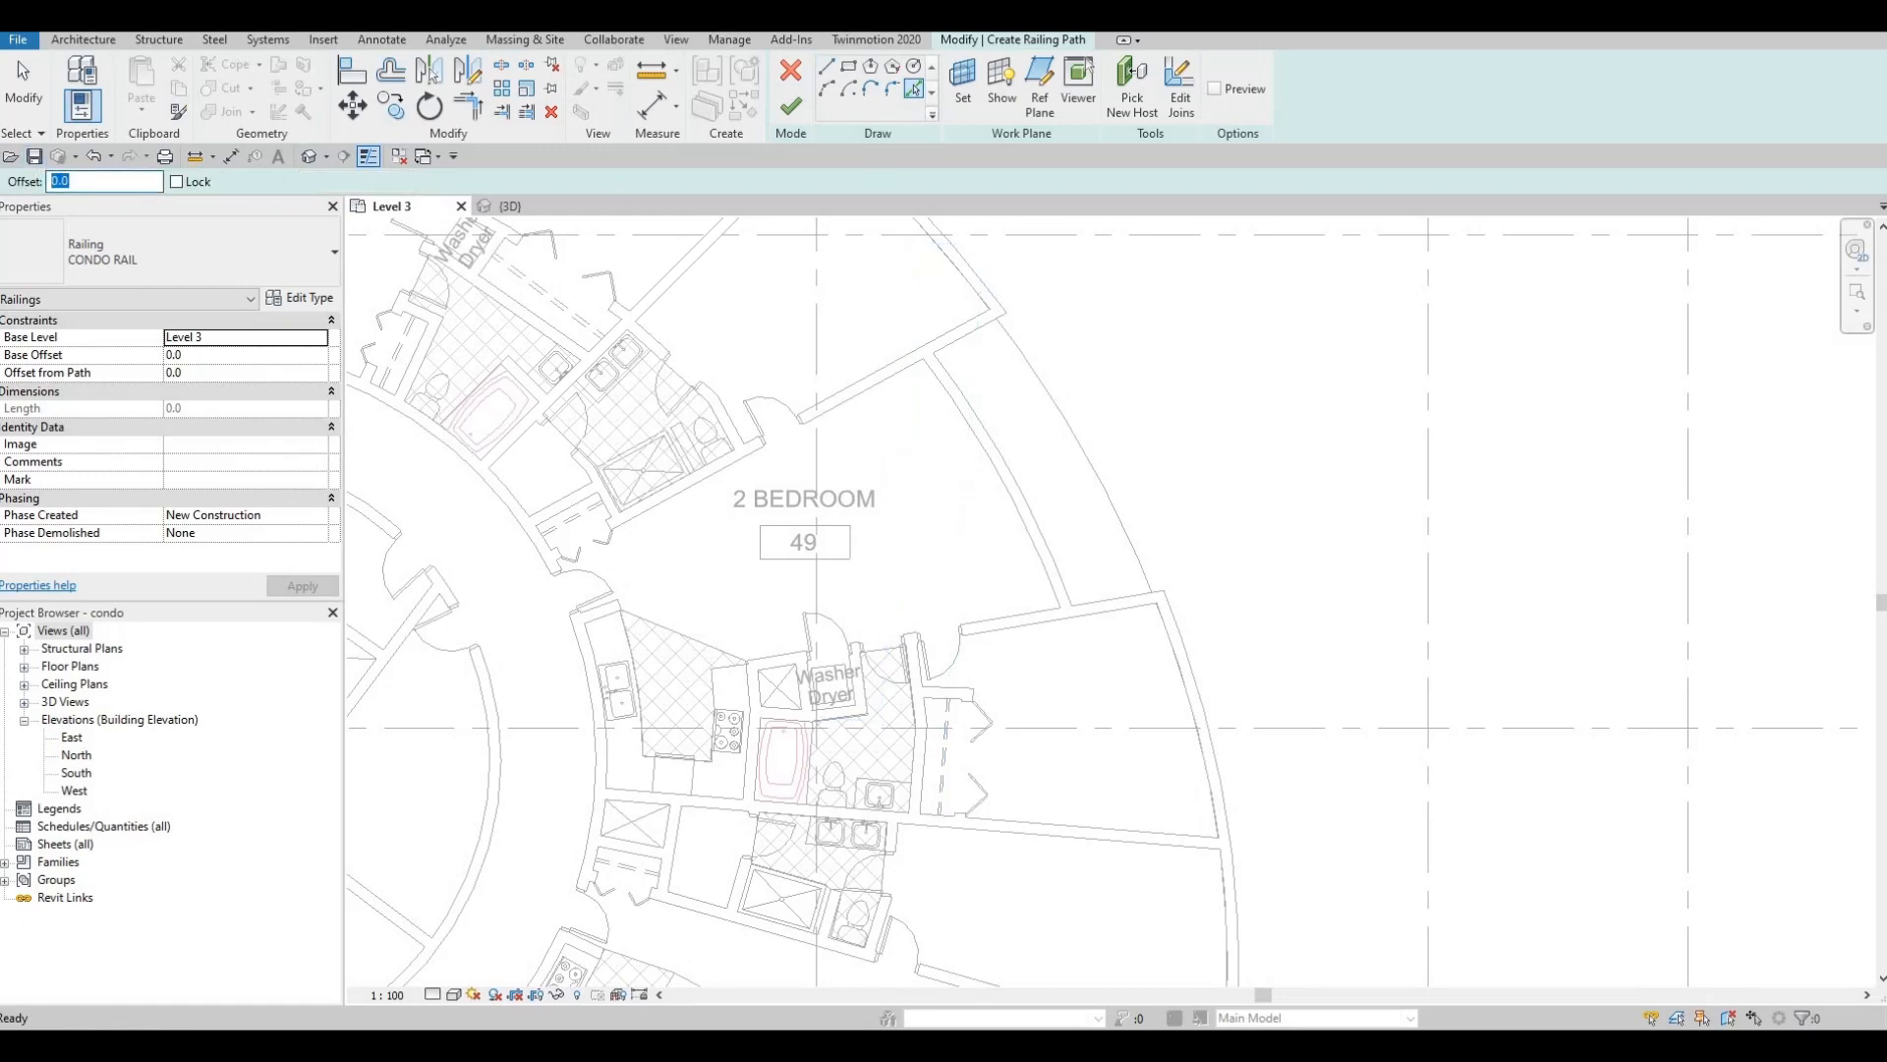
type("50")
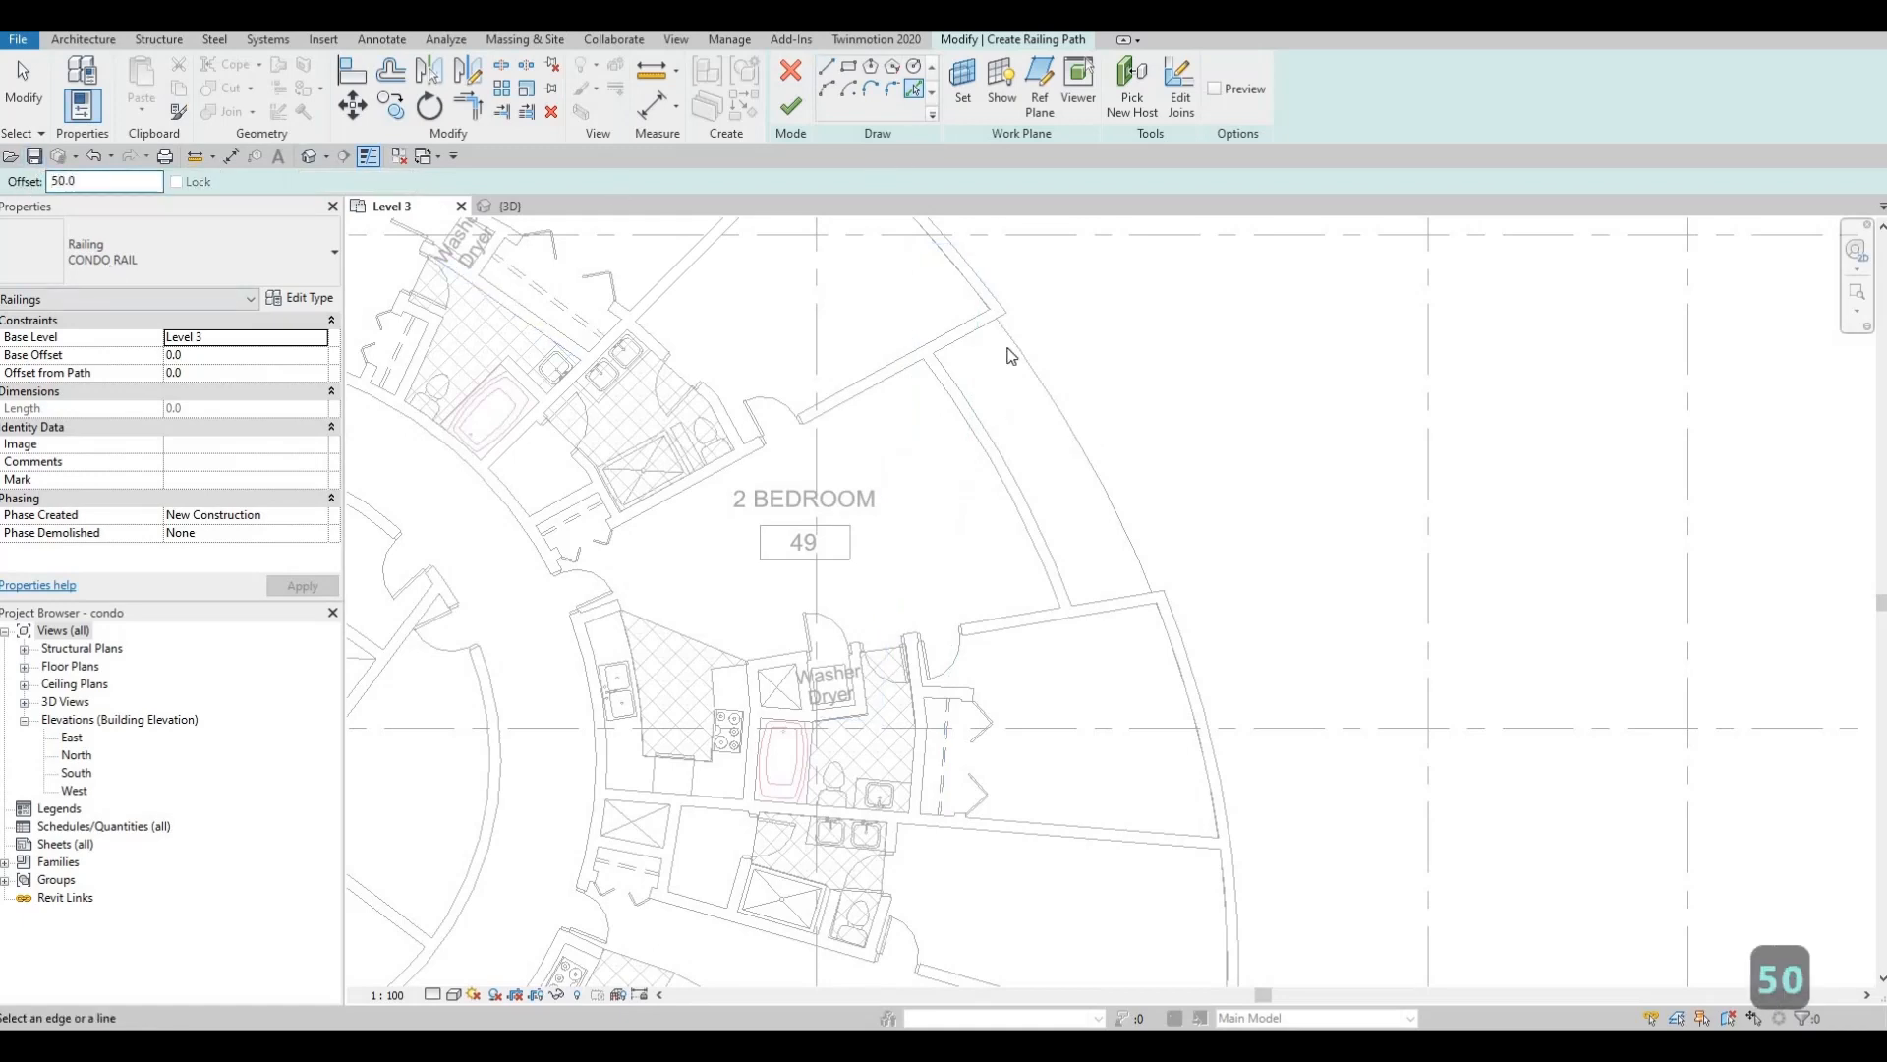
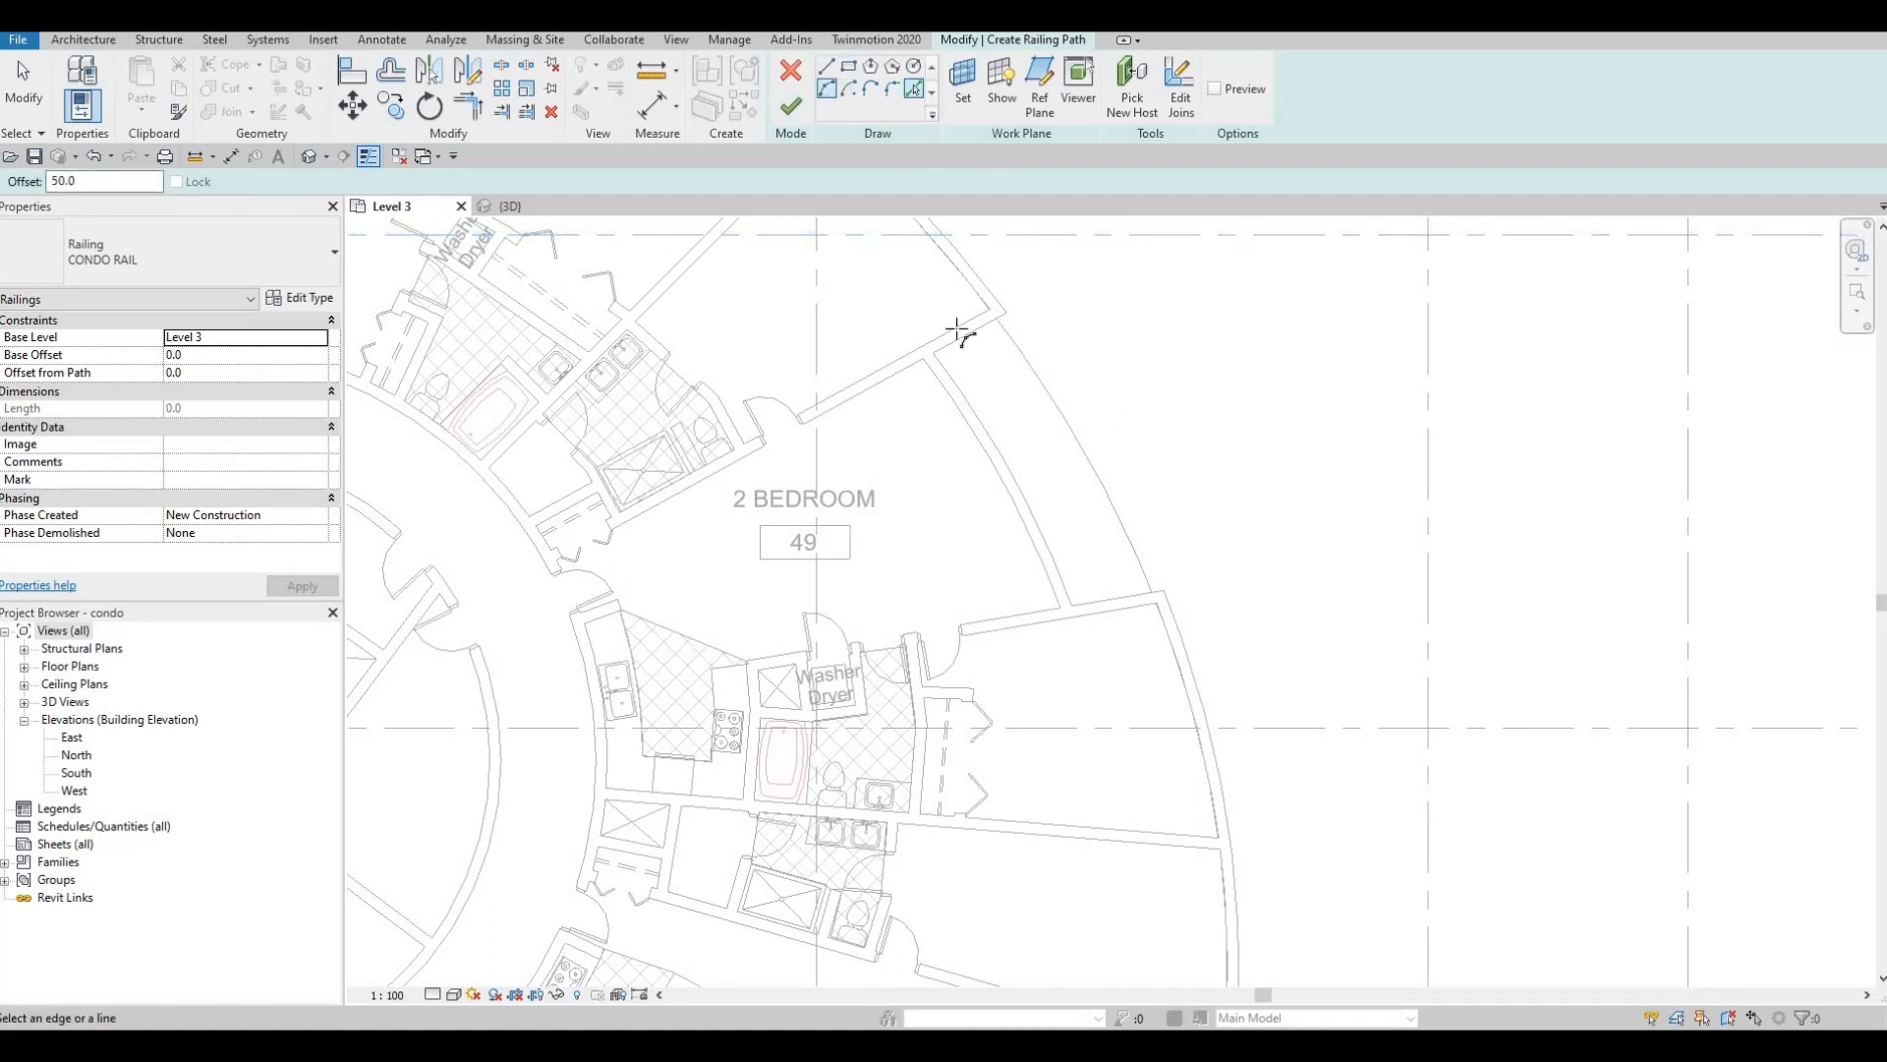
key("l")
key("i")
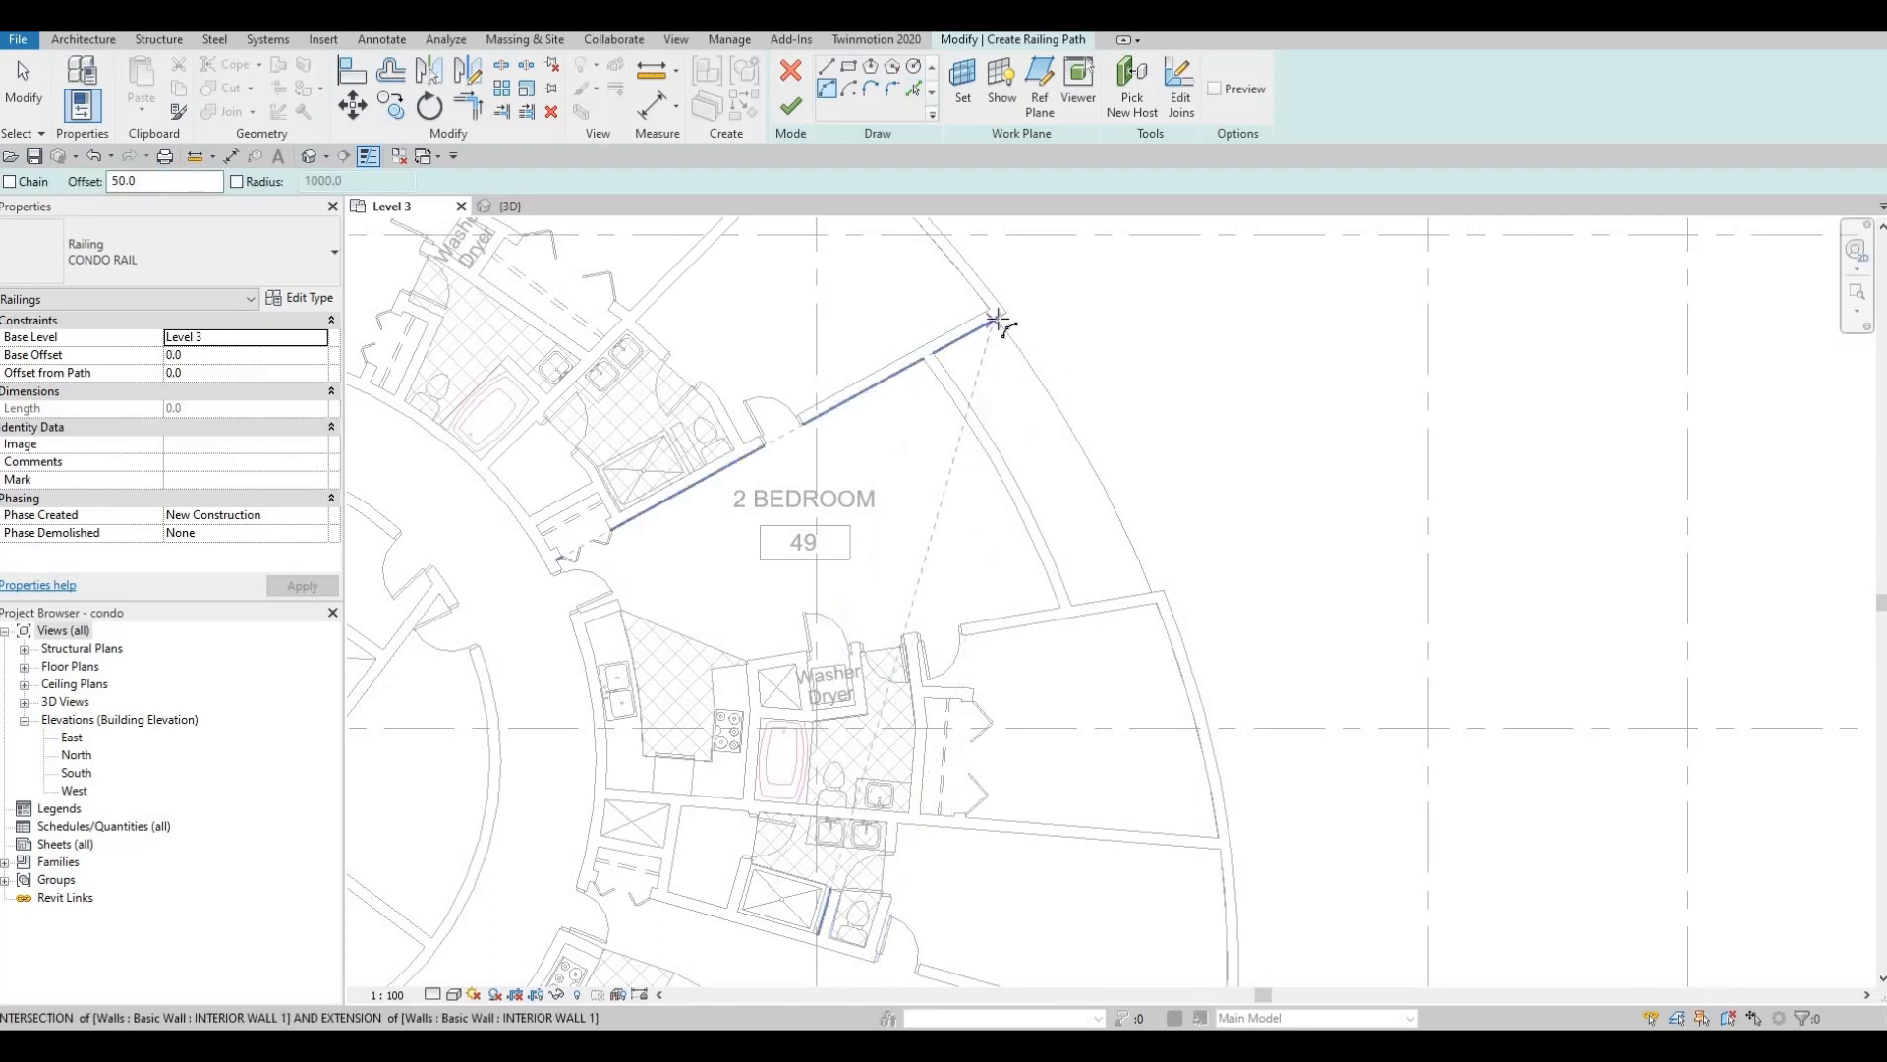
scroll(996, 320, "up", 4)
left_click(1004, 307)
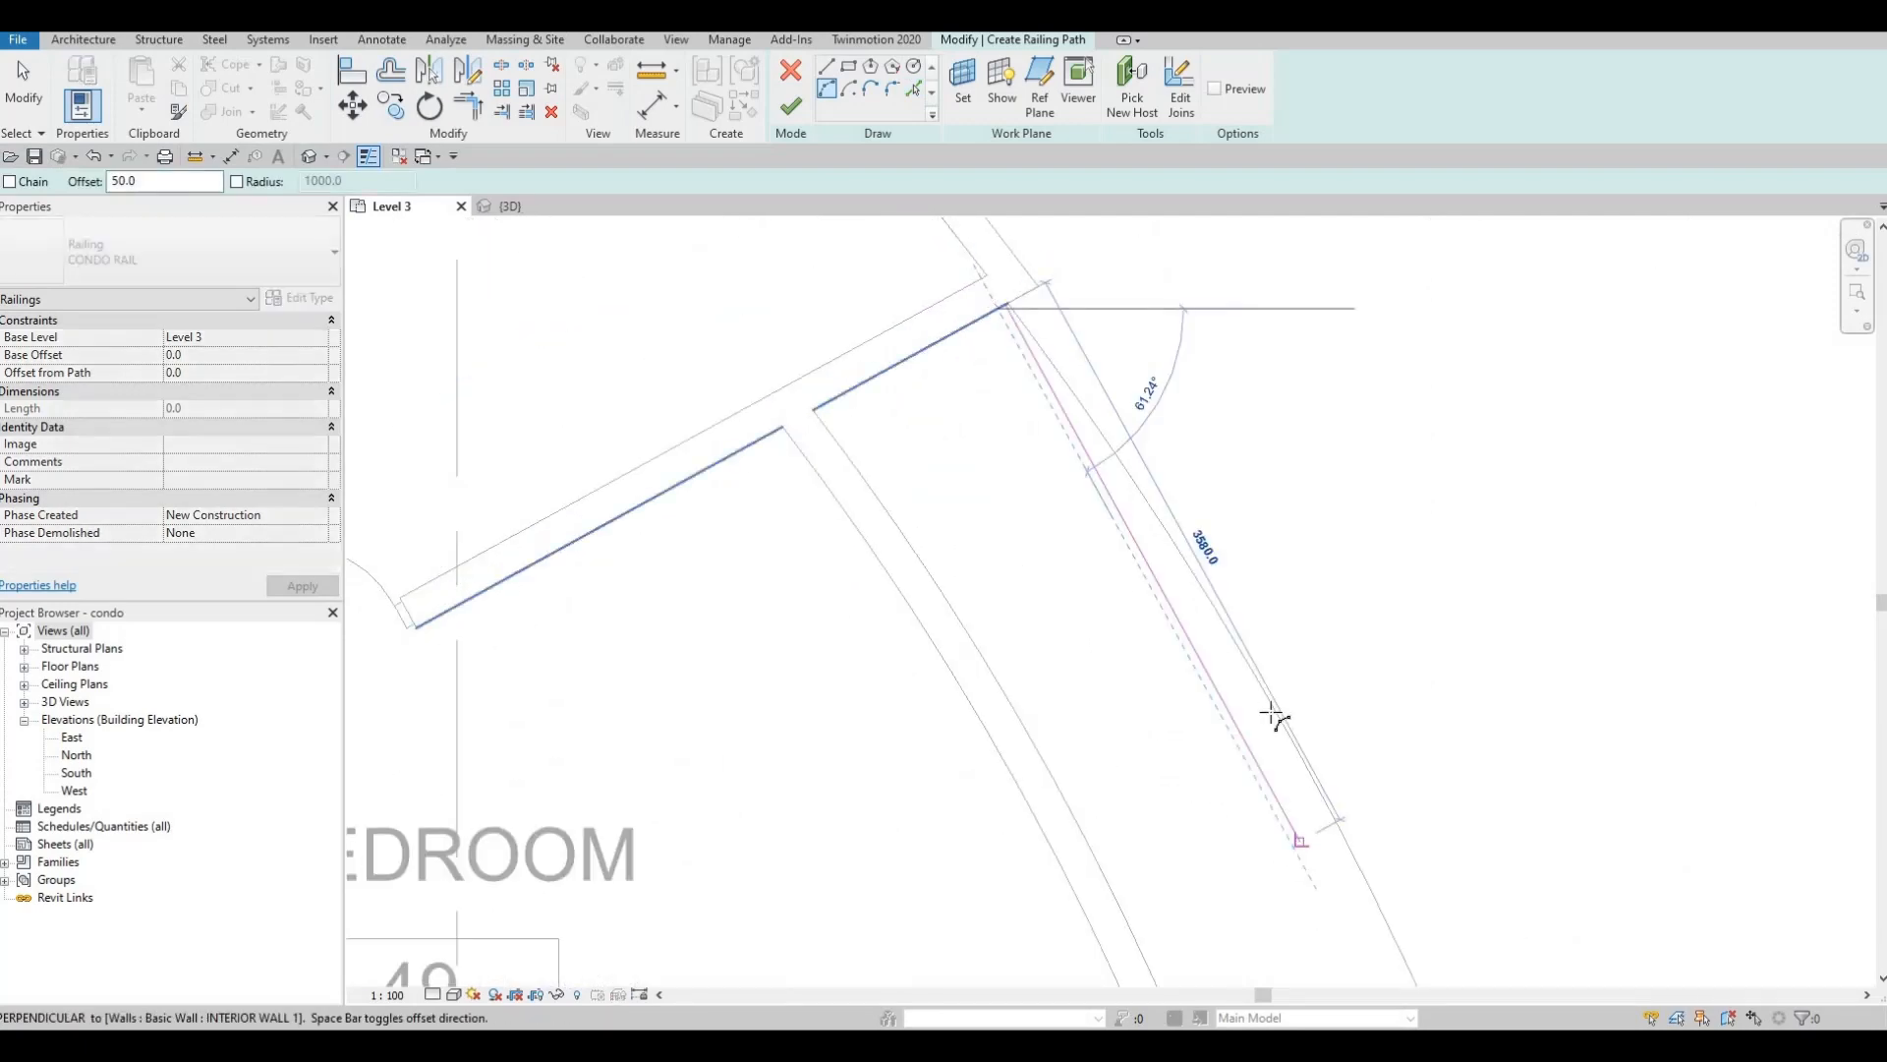
middle_click_drag(1266, 751, 1188, 569)
scroll(1189, 569, "down", 2)
middle_click_drag(1345, 864, 1226, 665)
scroll(1219, 668, "up", 3)
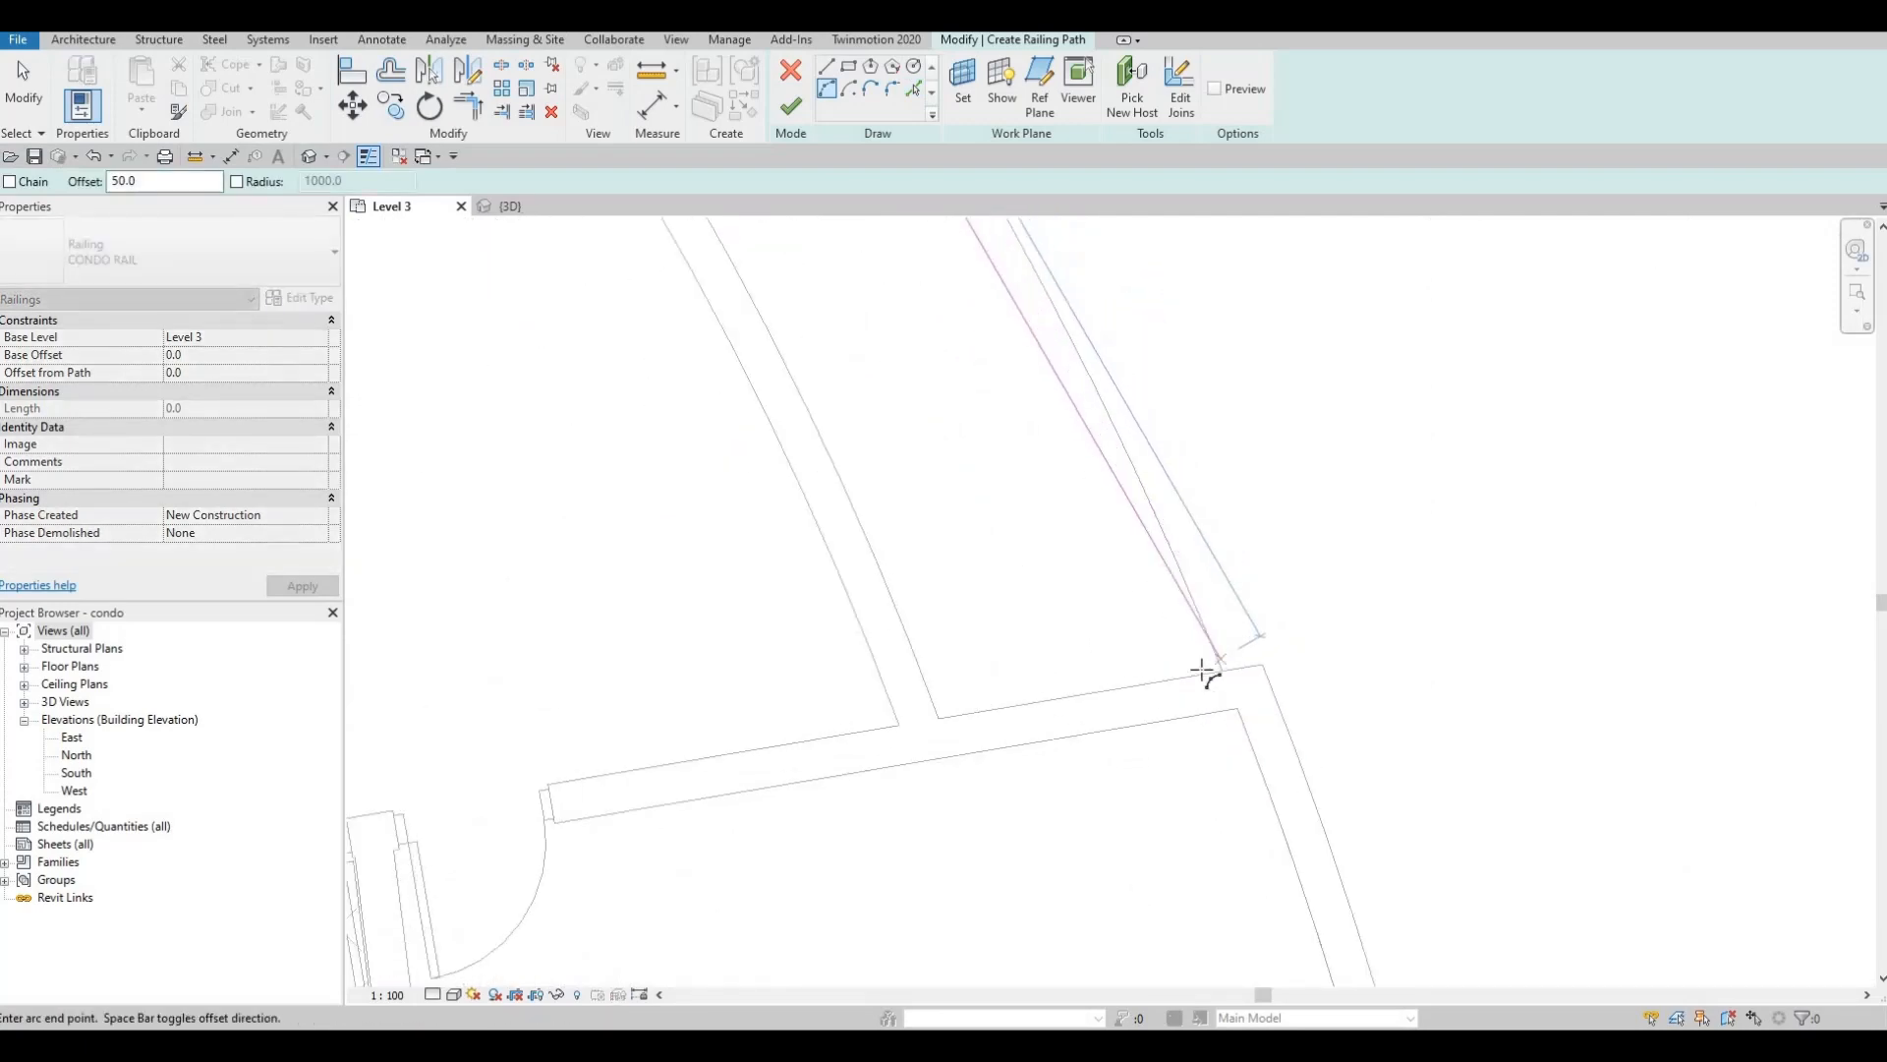
scroll(1210, 673, "up", 2)
left_click(1216, 666)
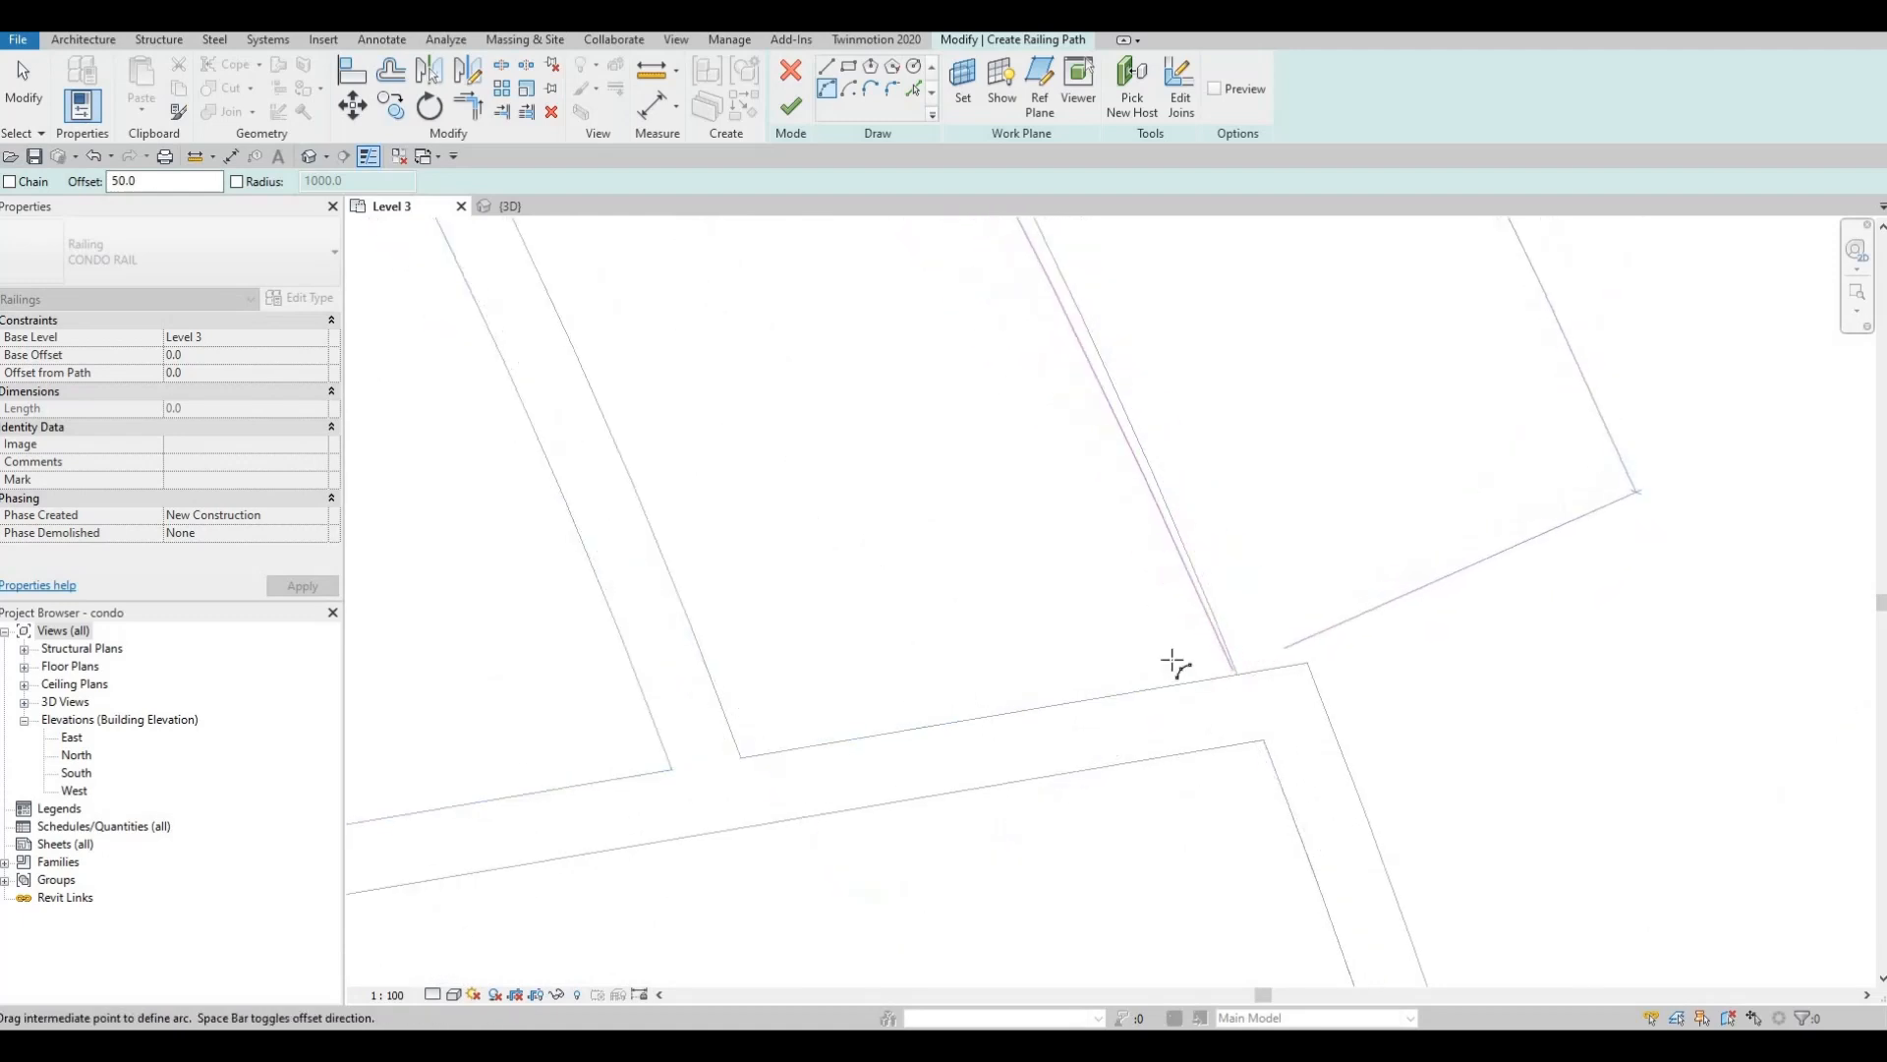
key("Escape")
key("Escape")
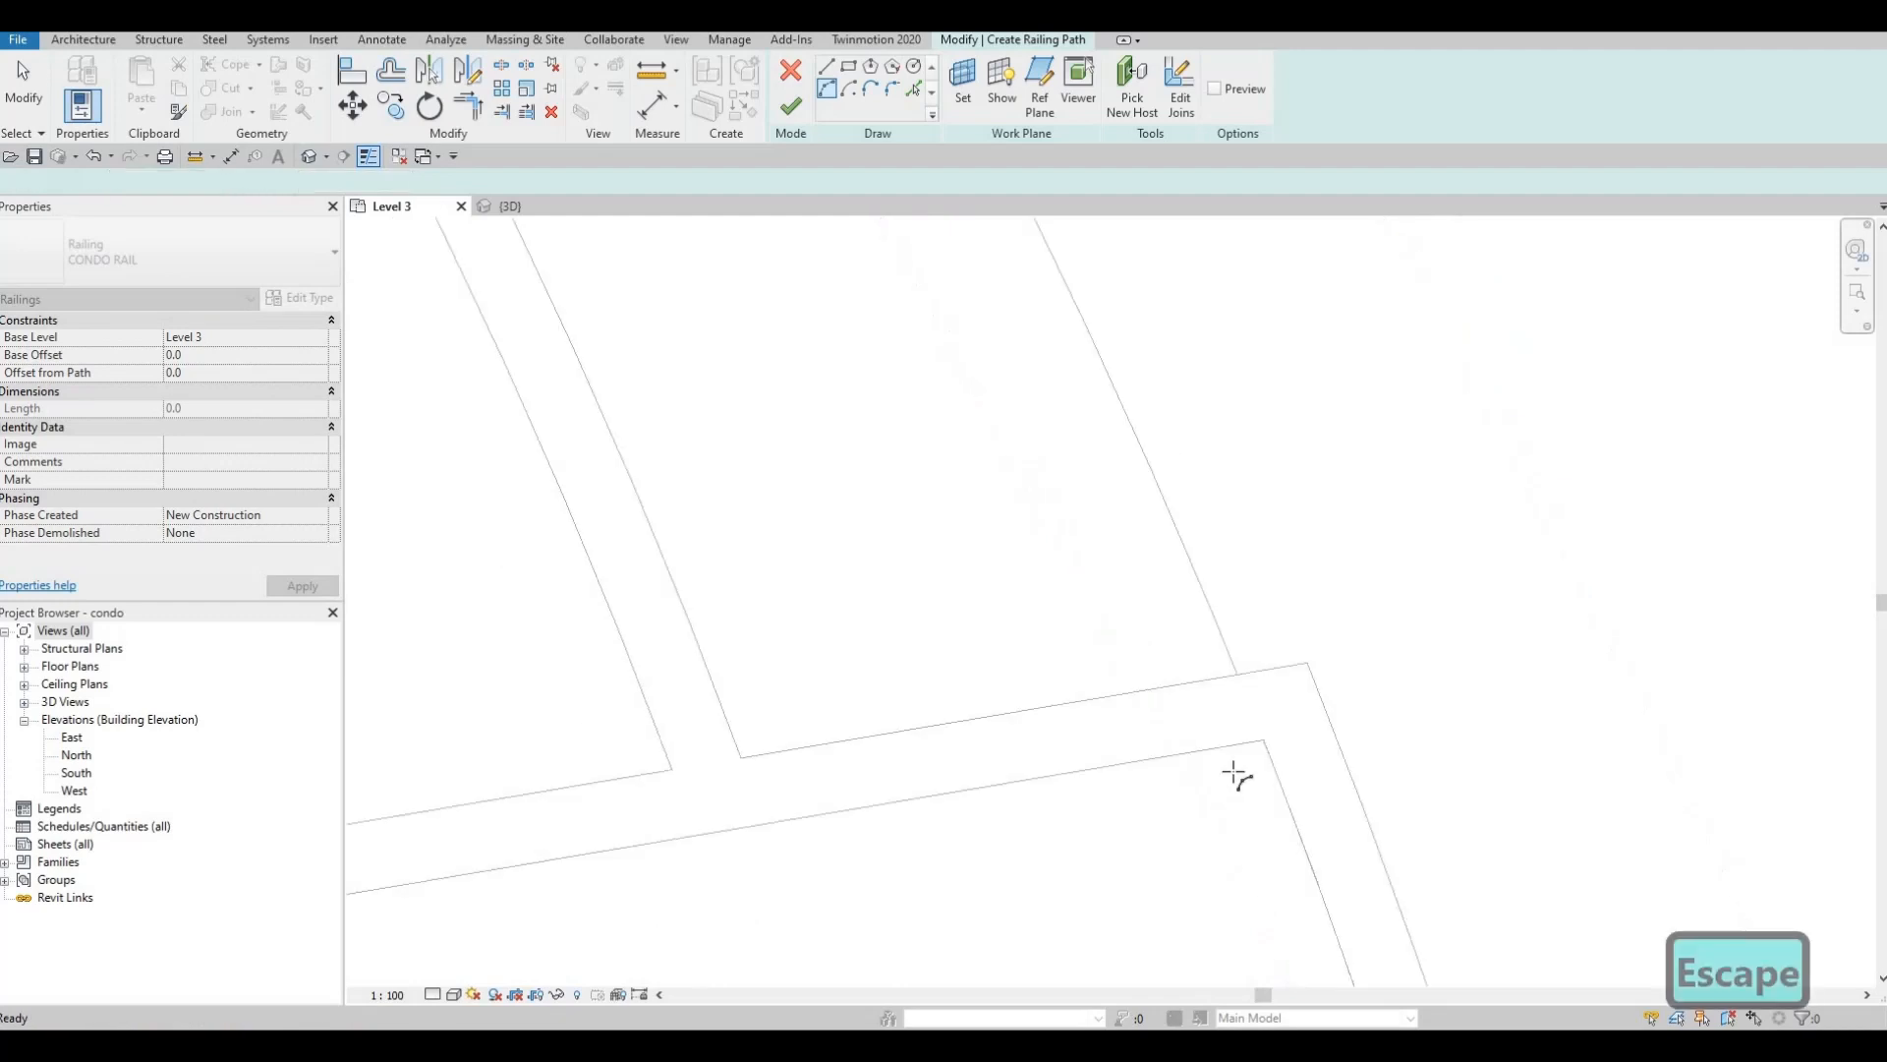
scroll(1141, 457, "down", 2)
middle_click_drag(999, 333, 1115, 682)
middle_click_drag(886, 317, 1112, 838)
scroll(972, 509, "up", 1)
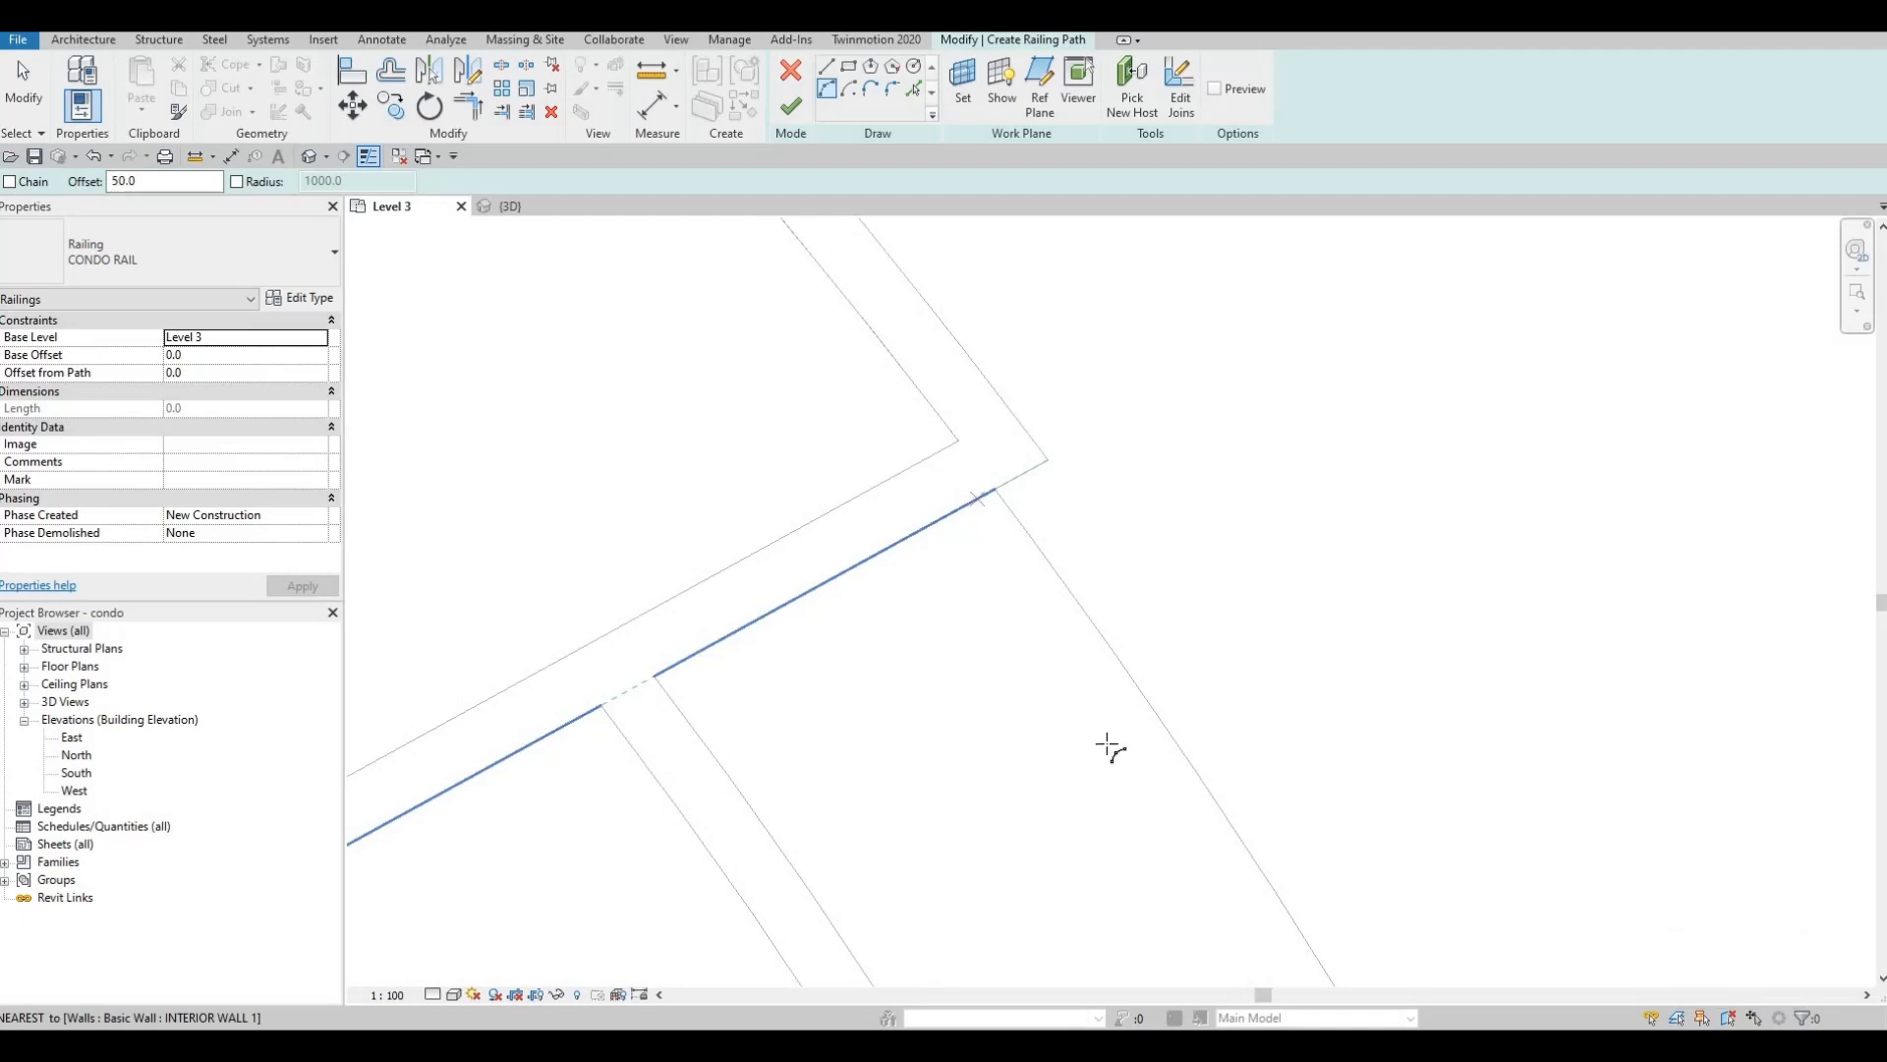
left_click(978, 498)
middle_click_drag(1243, 703, 1128, 302)
middle_click_drag(1285, 817, 1101, 255)
scroll(1247, 635, "down", 1)
scroll(1248, 638, "up", 1)
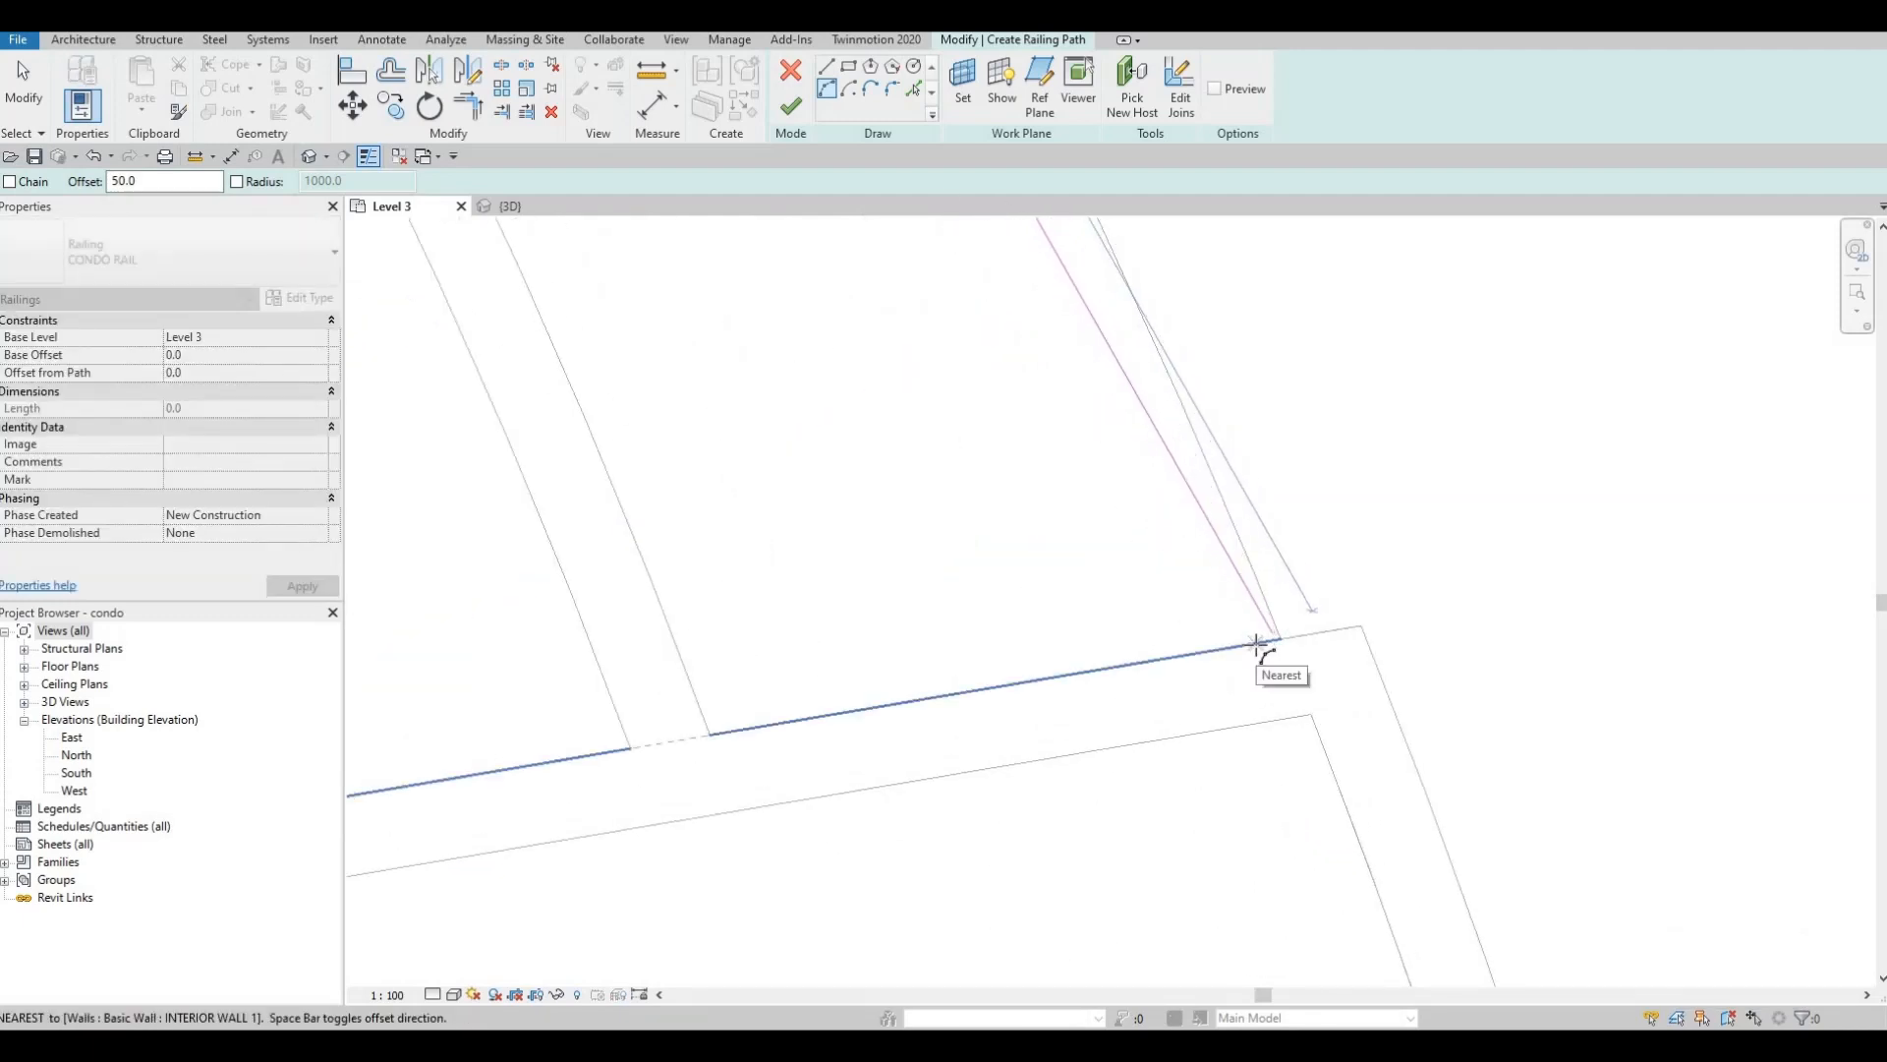
left_click(1255, 616)
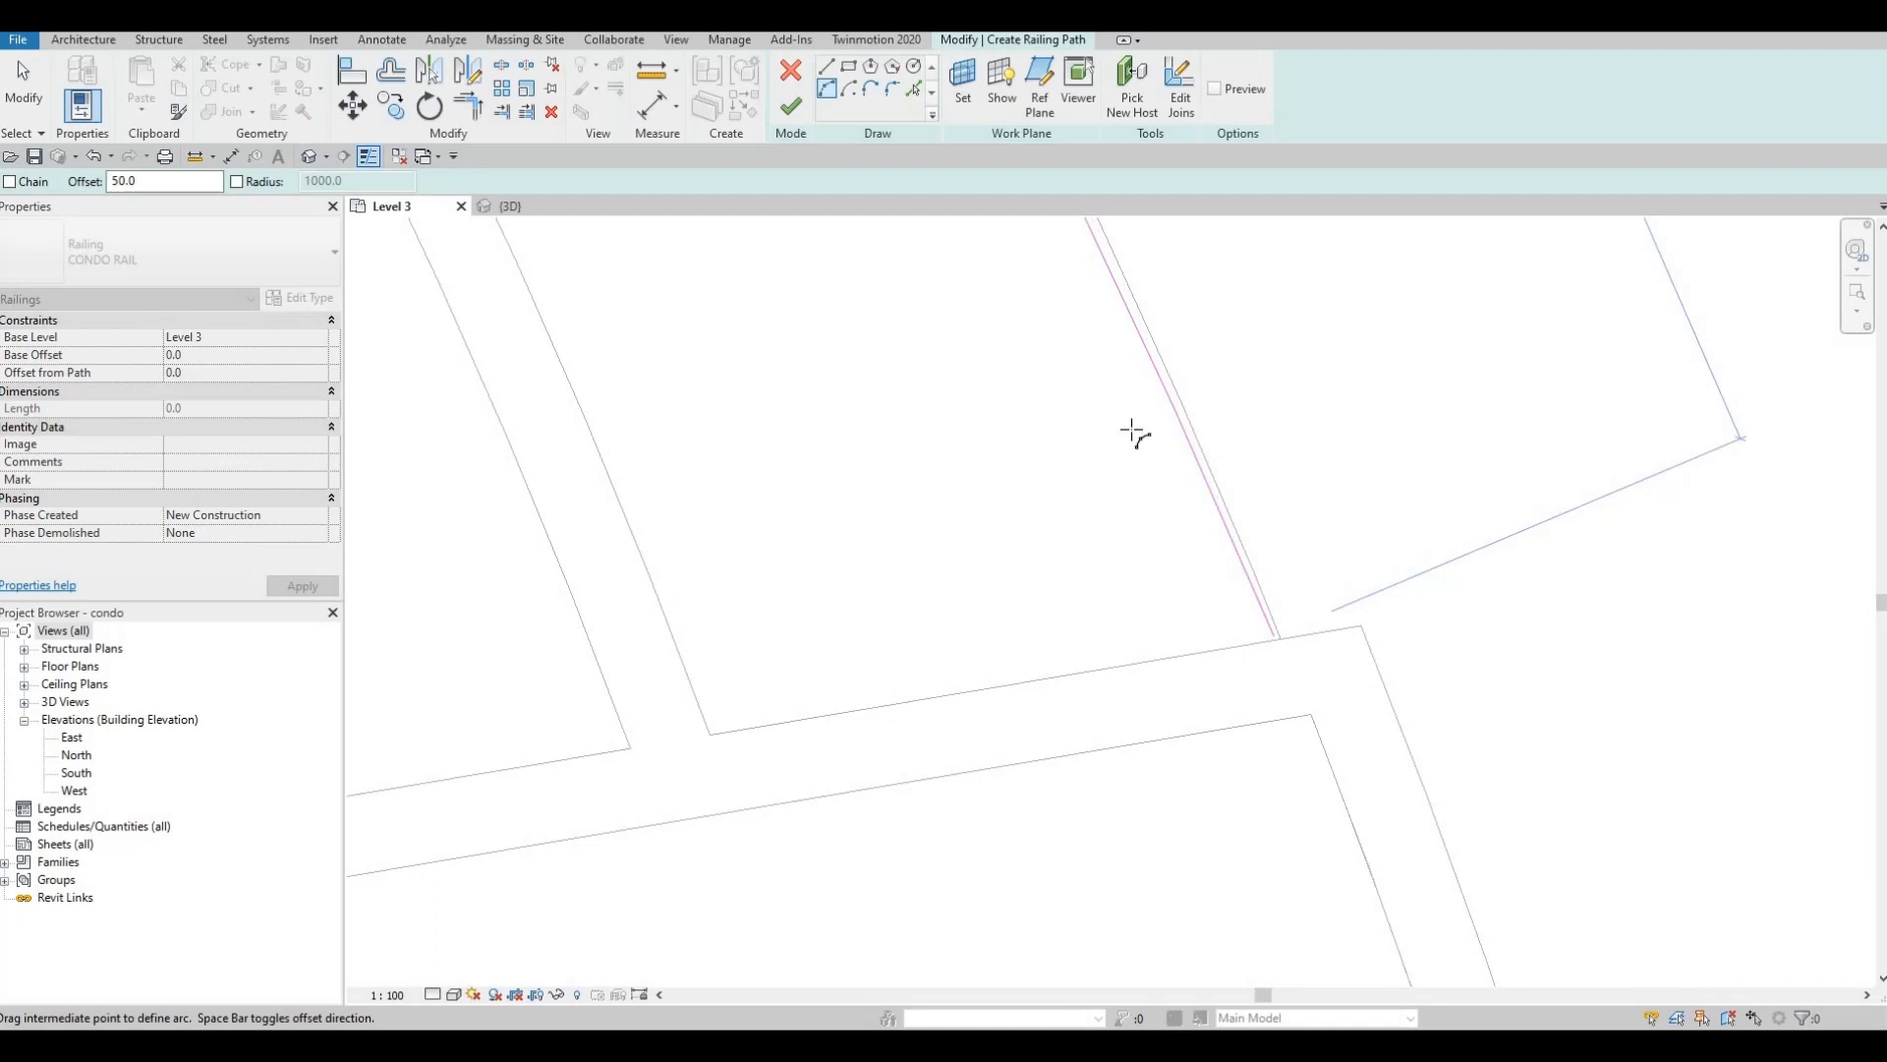
middle_click_drag(1303, 504, 1558, 988)
scroll(1377, 842, "down", 2)
middle_click_drag(1307, 697, 1391, 874)
middle_click_drag(1288, 747, 1278, 887)
key("Escape")
key("Escape")
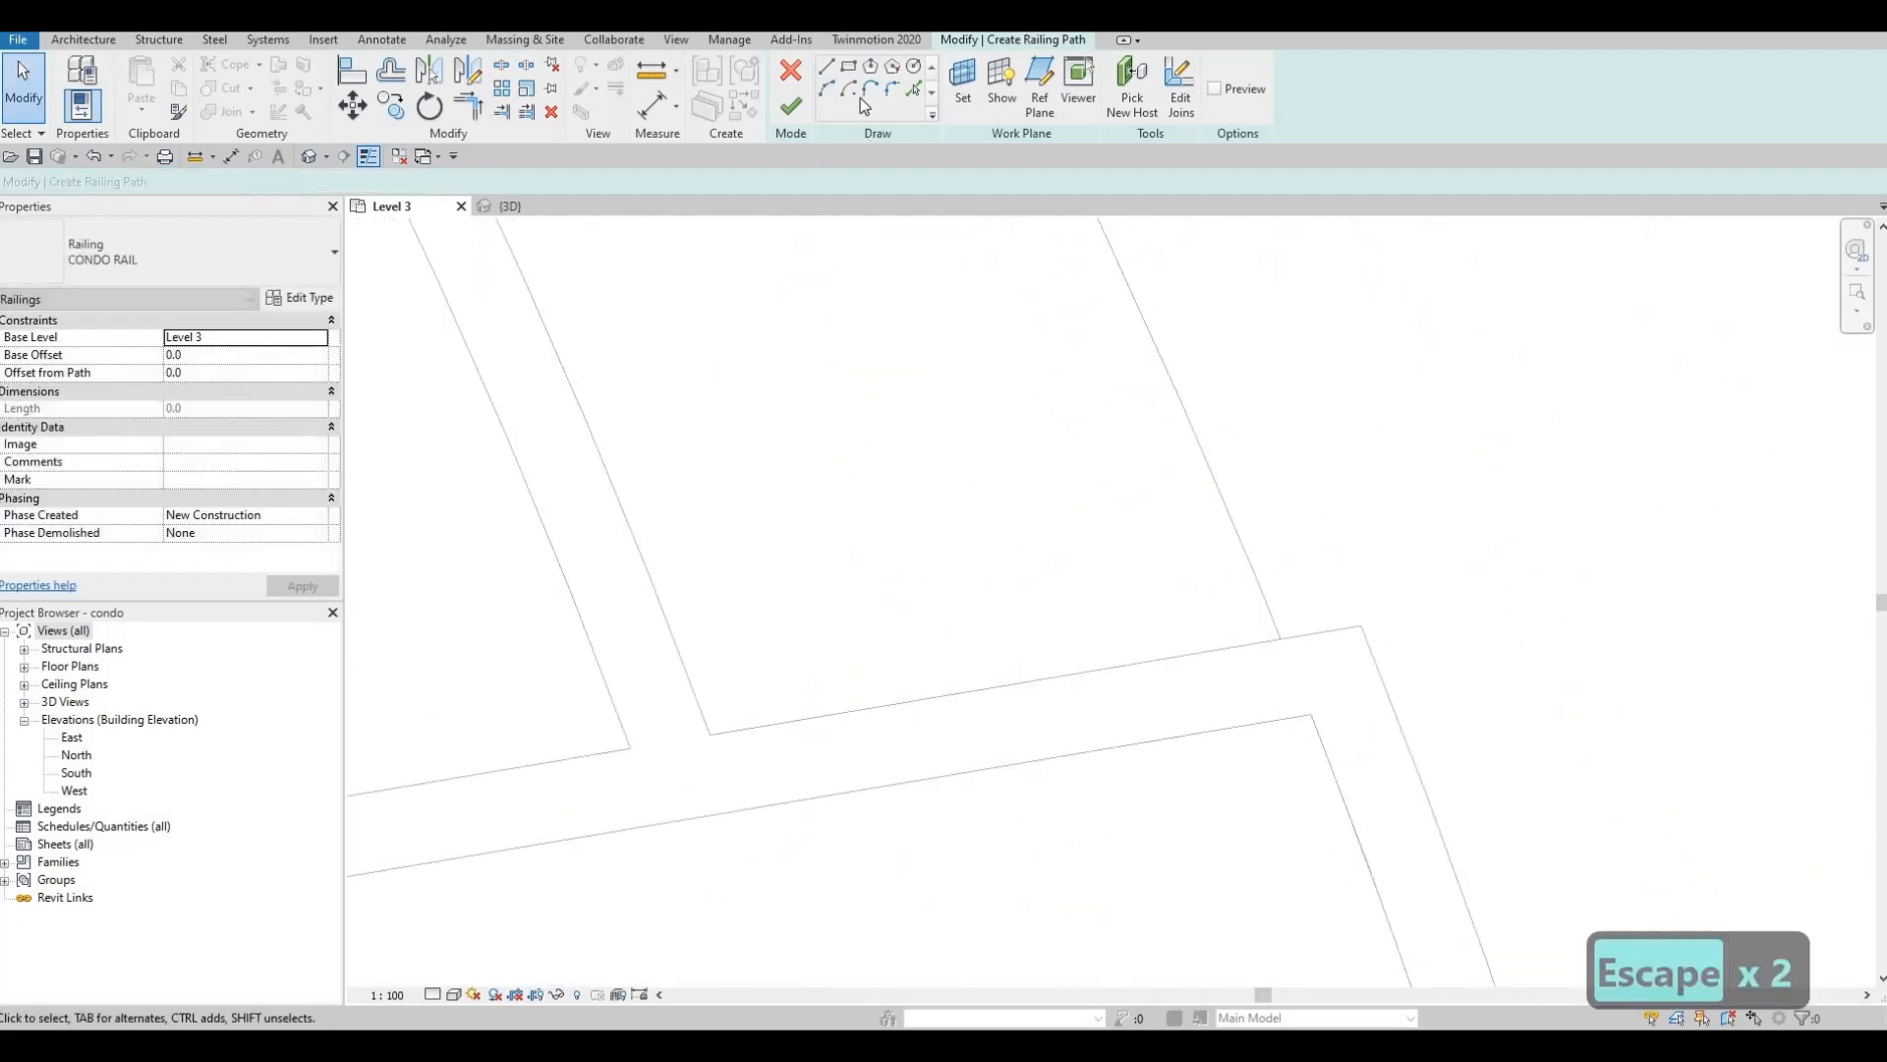
- Sketch a start-end-radius arc with zero offset between the two side walls of the unit 49 balcony, setting its end points near the floor edge
left_click(827, 89)
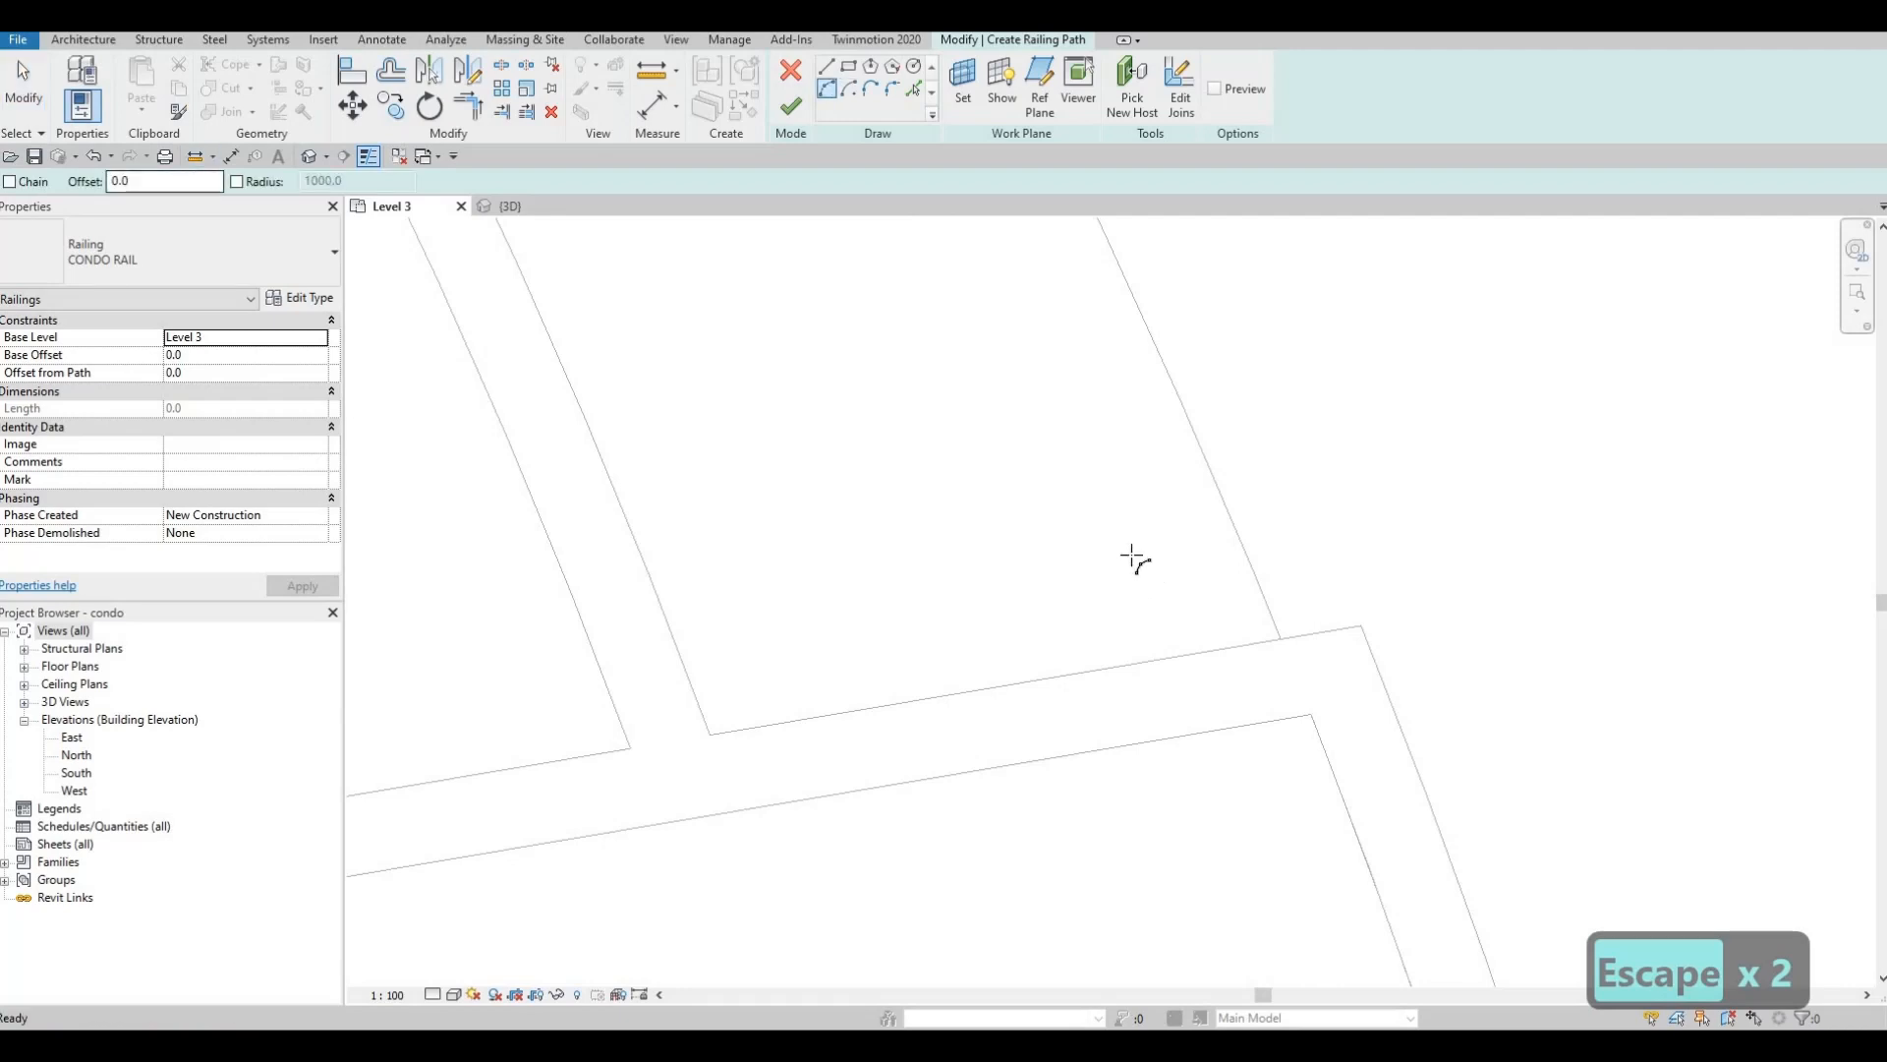
scroll(1140, 717, "down", 1)
middle_click_drag(1148, 783, 1019, 291)
scroll(963, 264, "up", 2)
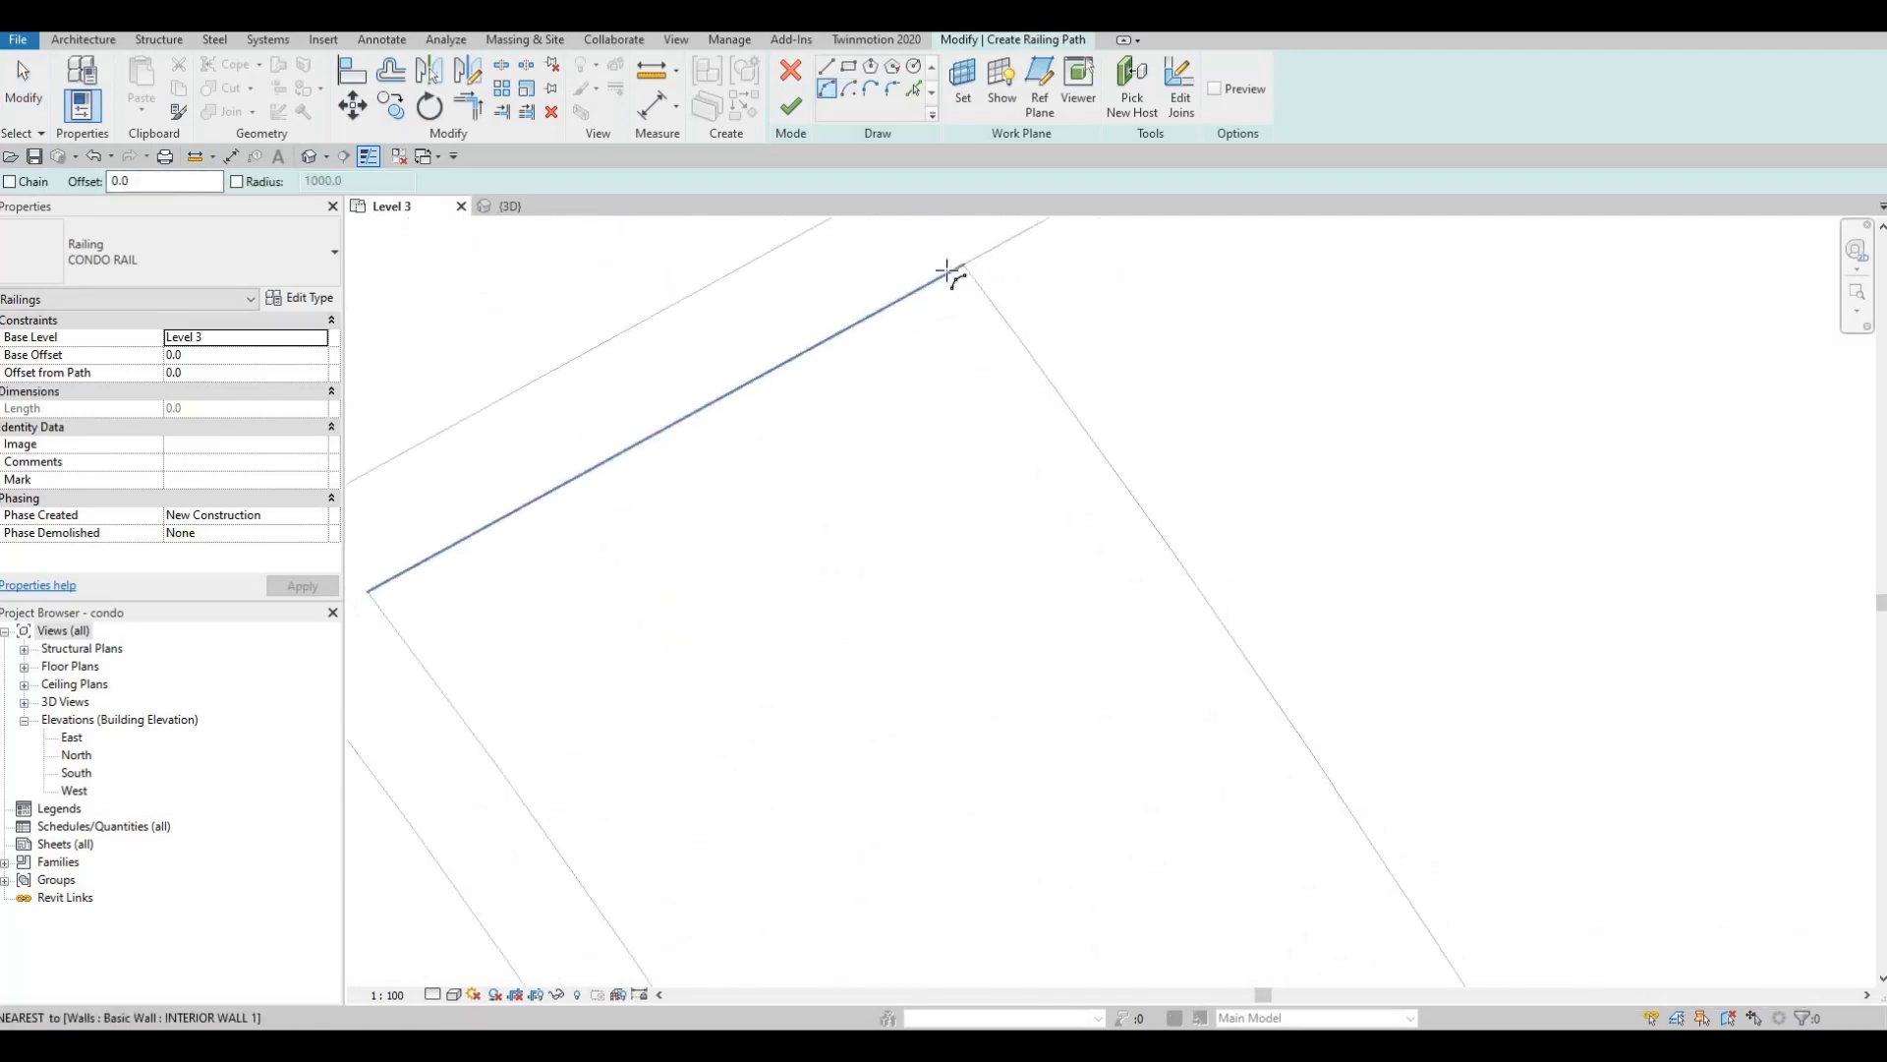
left_click(950, 271)
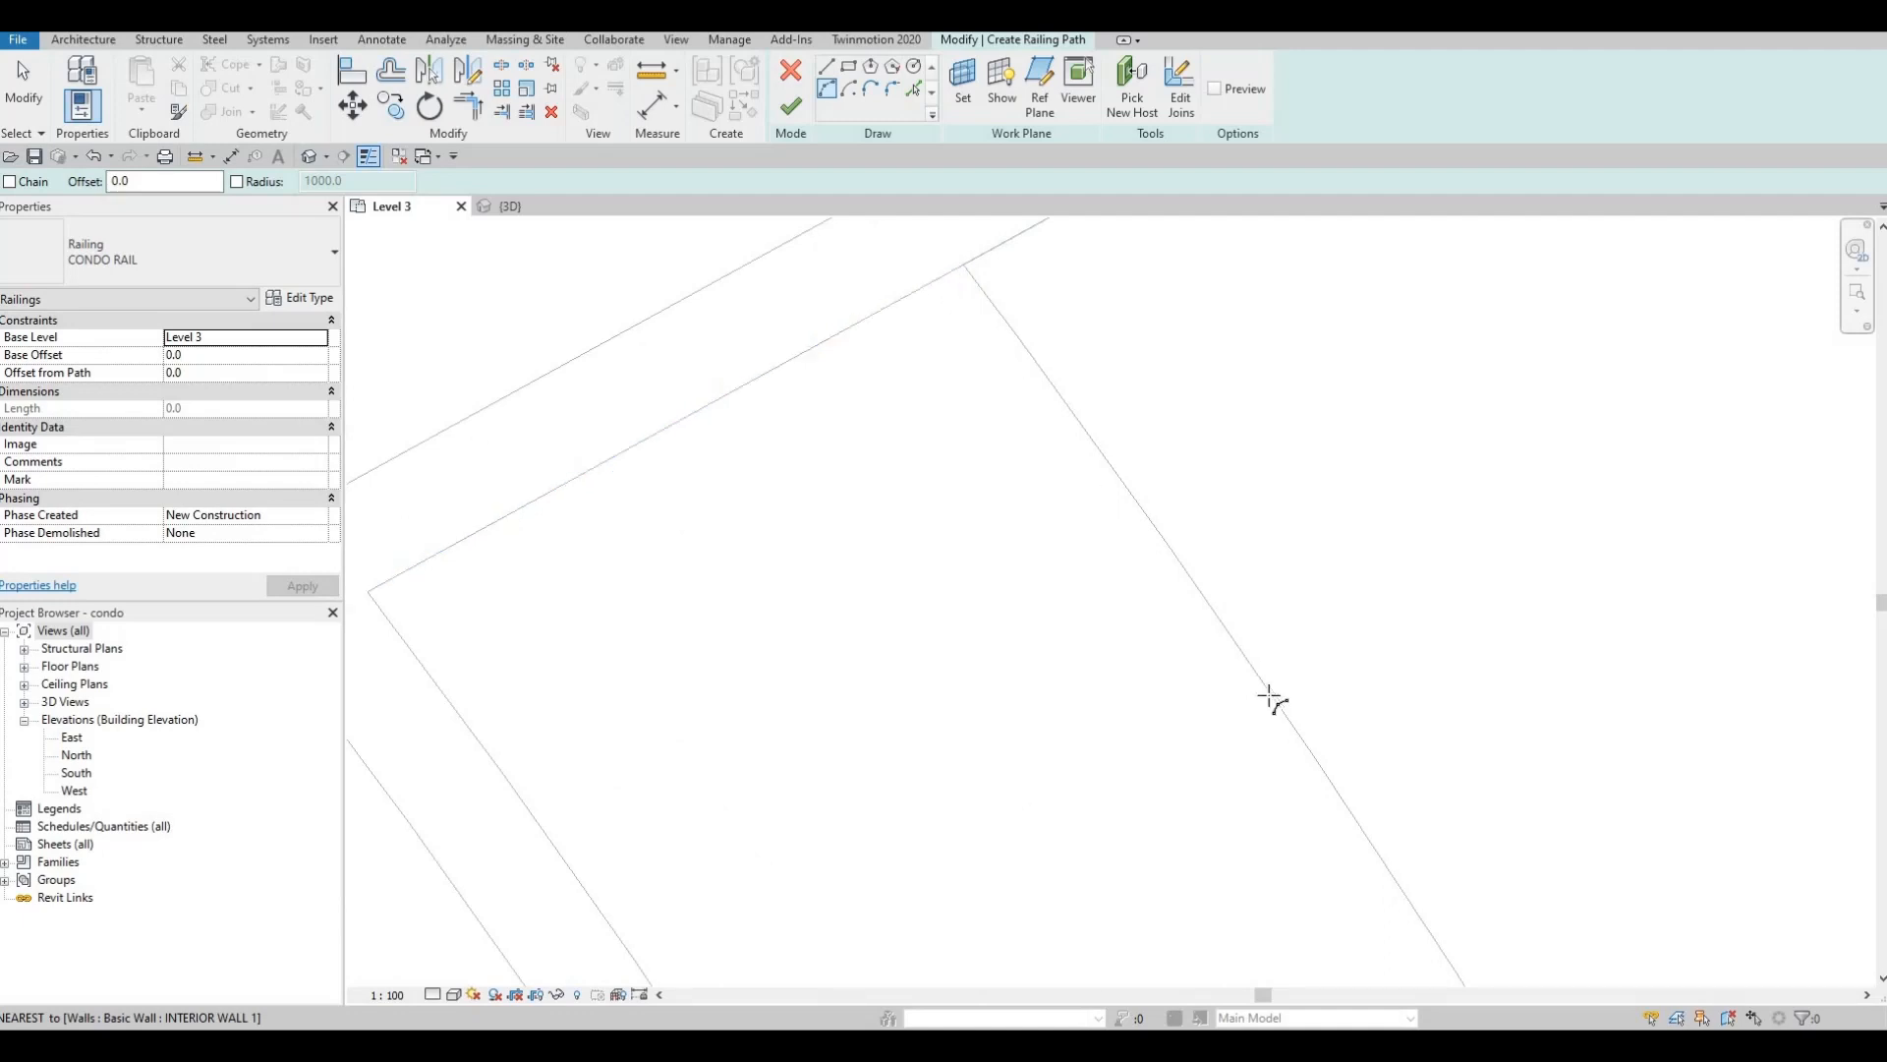
scroll(1466, 734, "down", 2)
middle_click_drag(1491, 724, 1258, 562)
scroll(1263, 663, "up", 4)
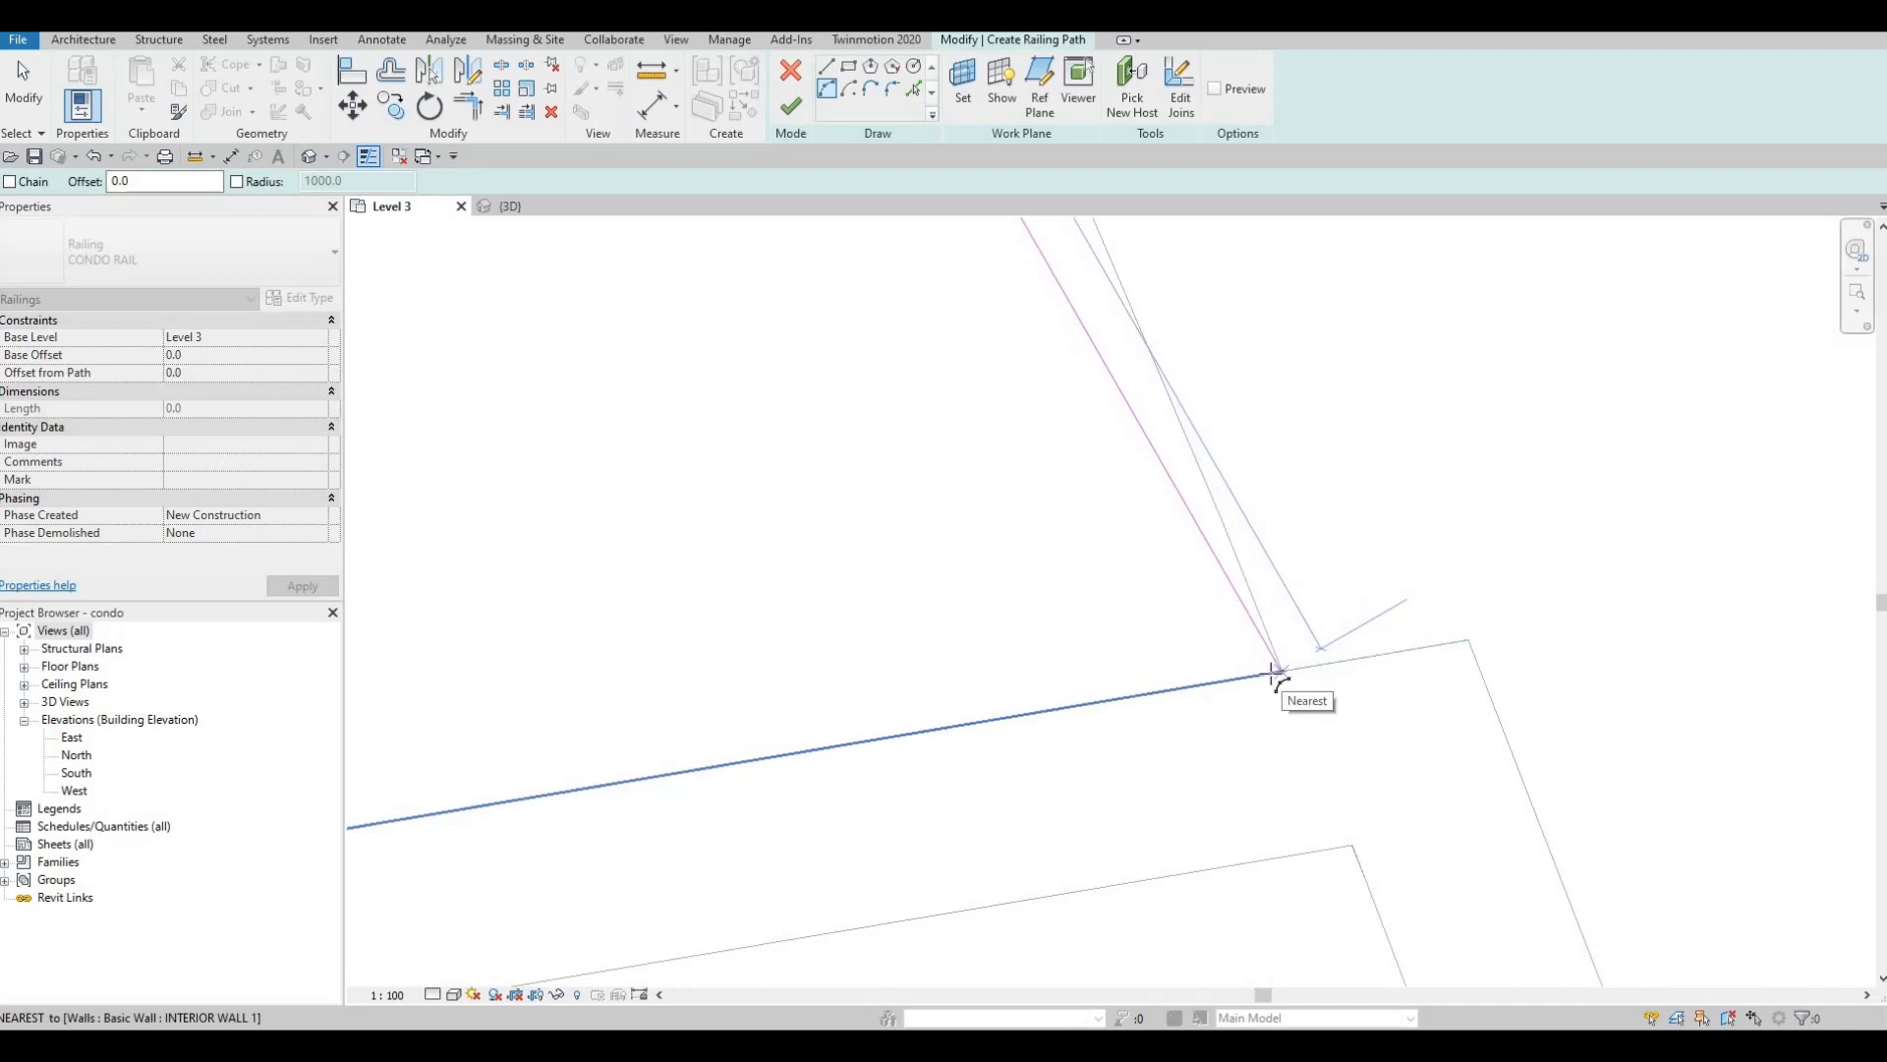
left_click(1214, 527)
- Curve the unit 49 arc along the balcony's outer floor edge and finish the railing
scroll(1214, 526, "down", 2)
scroll(1140, 547, "down", 4)
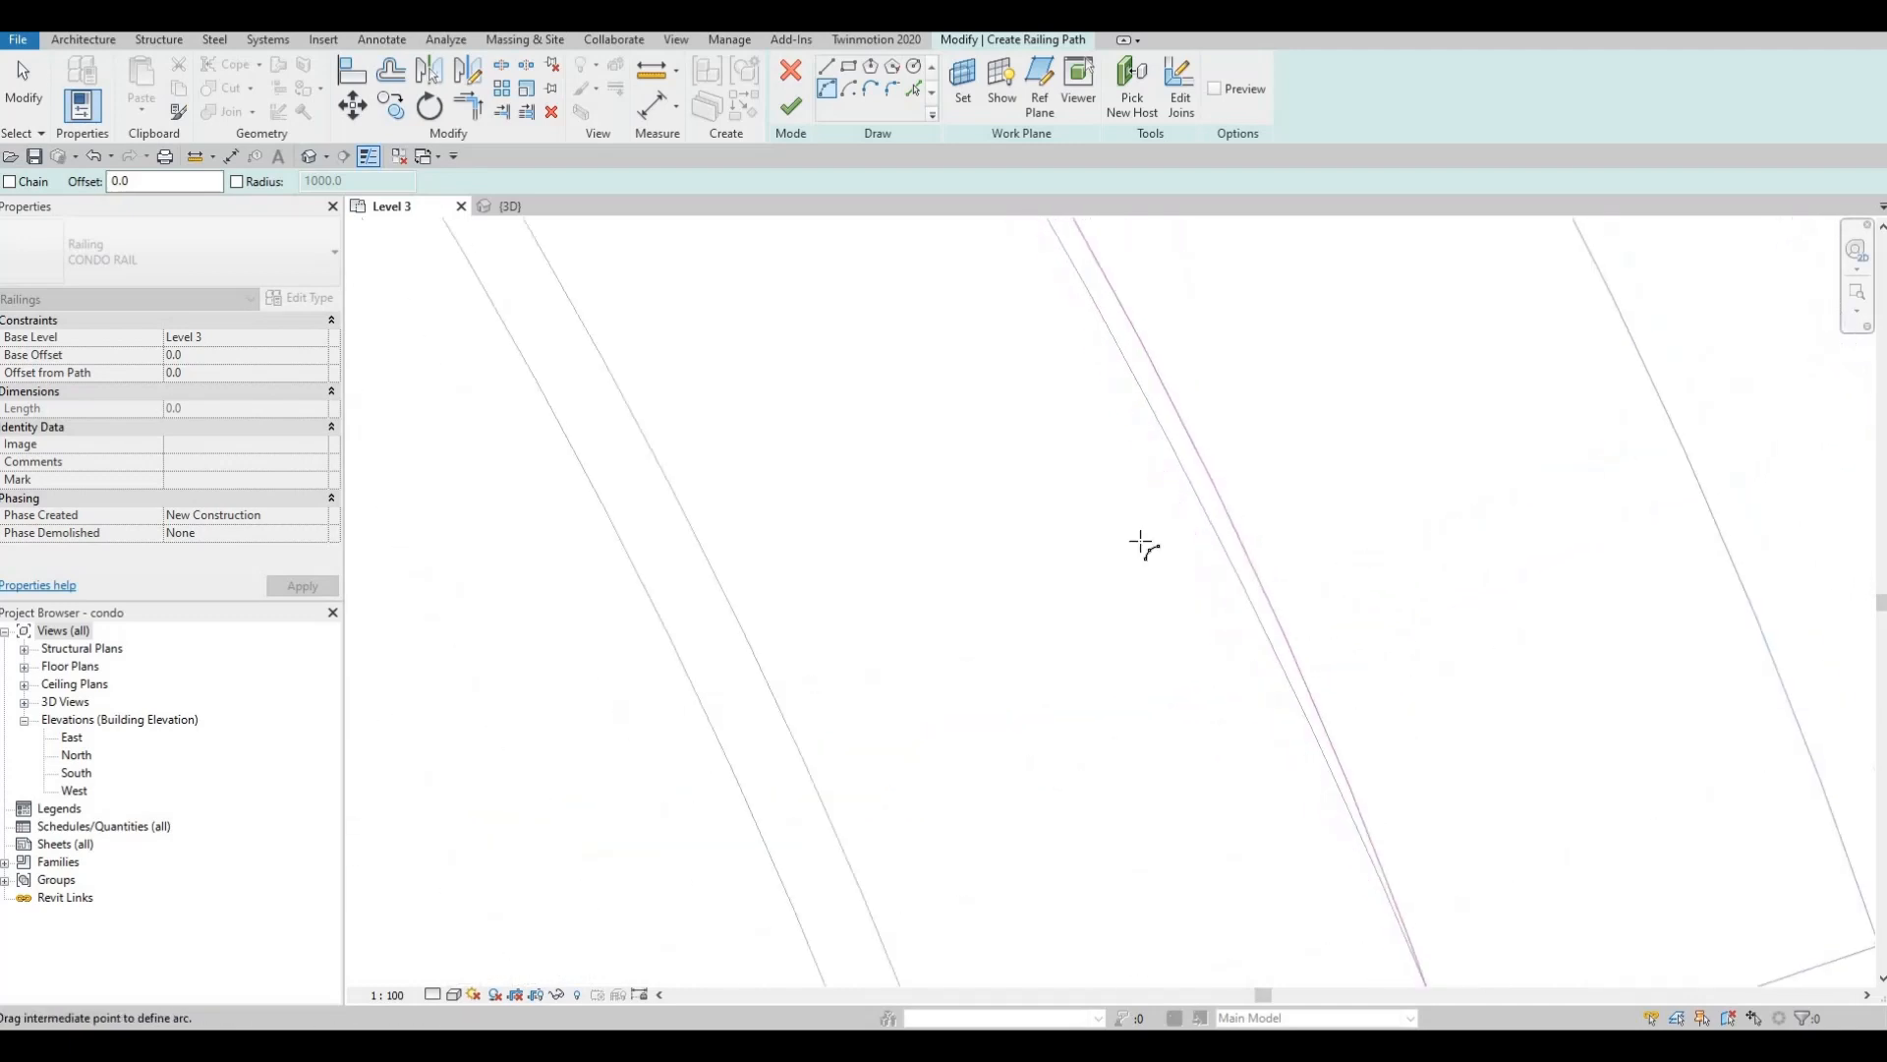
scroll(1167, 476, "up", 1)
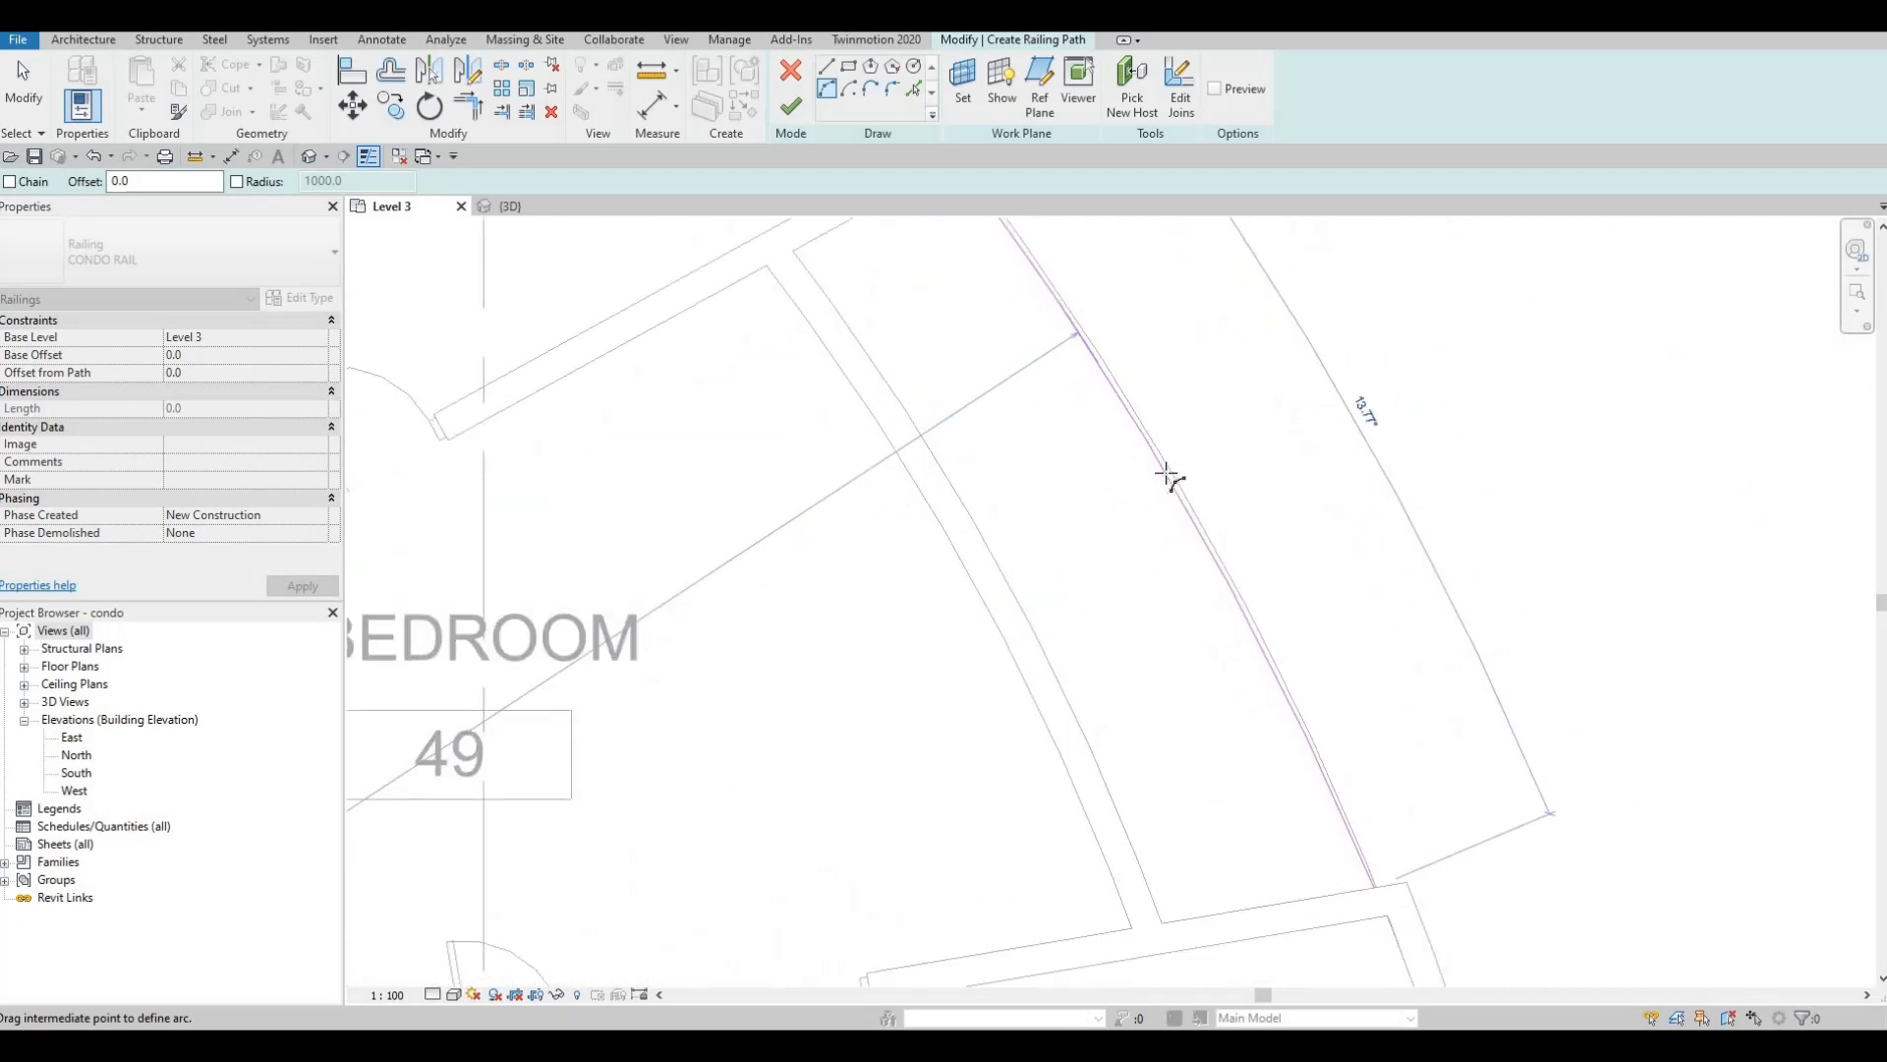
left_click(1168, 477)
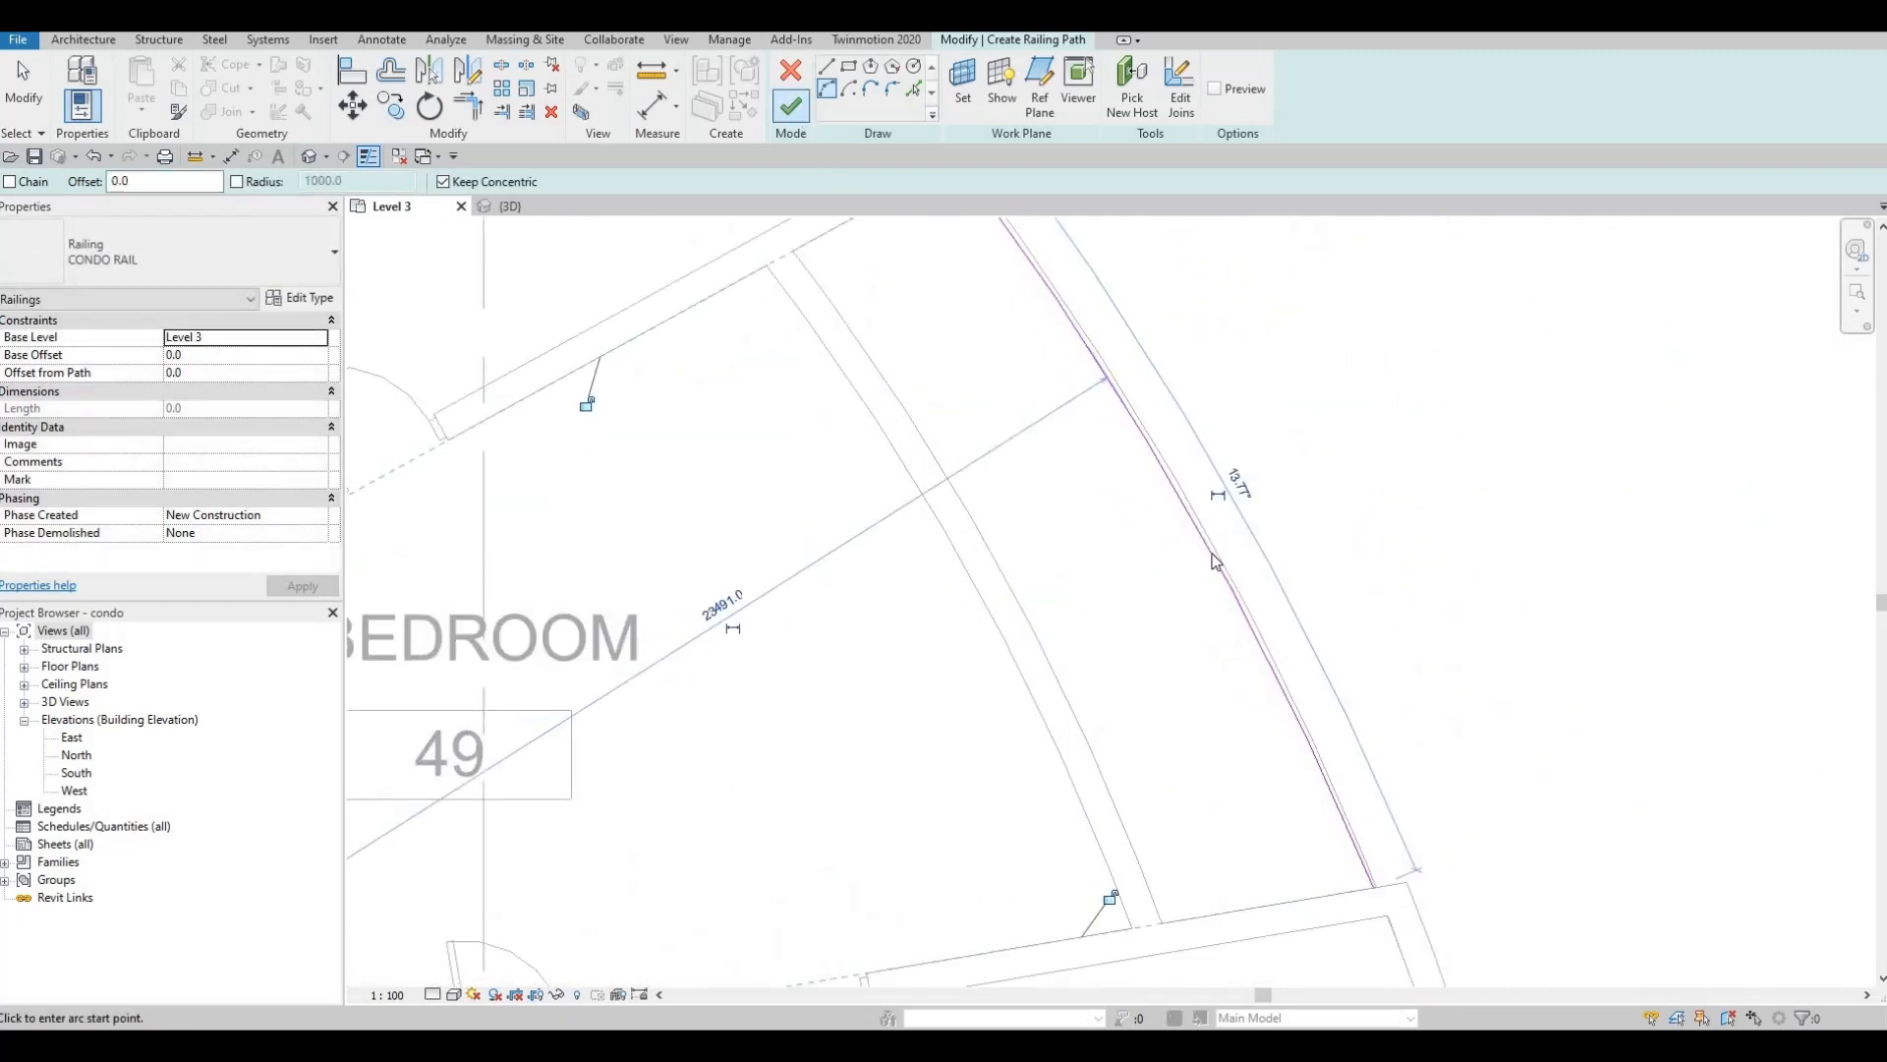
key("Escape")
key("Escape")
scroll(1209, 304, "down", 3)
scroll(983, 492, "down", 2)
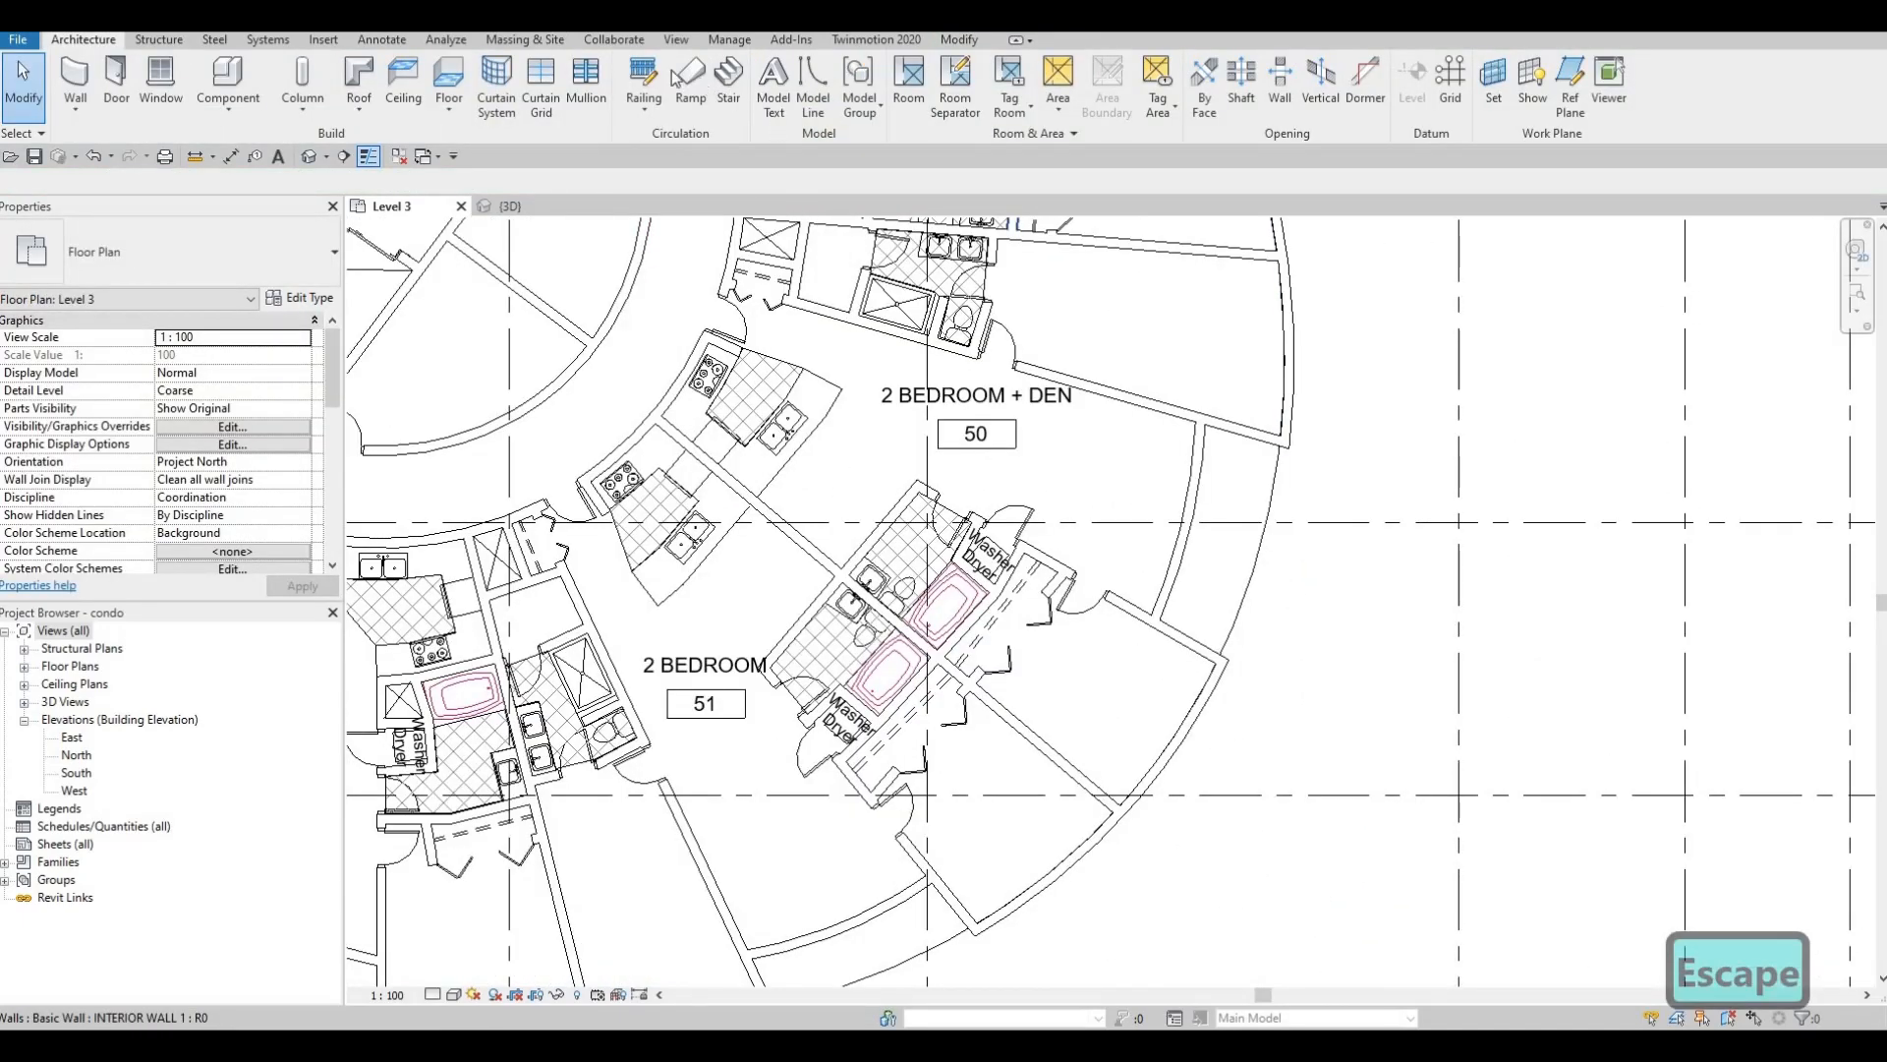
- Add a CONDO RAIL railing at the unit 50 balcony, sketching an arc between its side walls along the curved outer floor edge
left_click(643, 74)
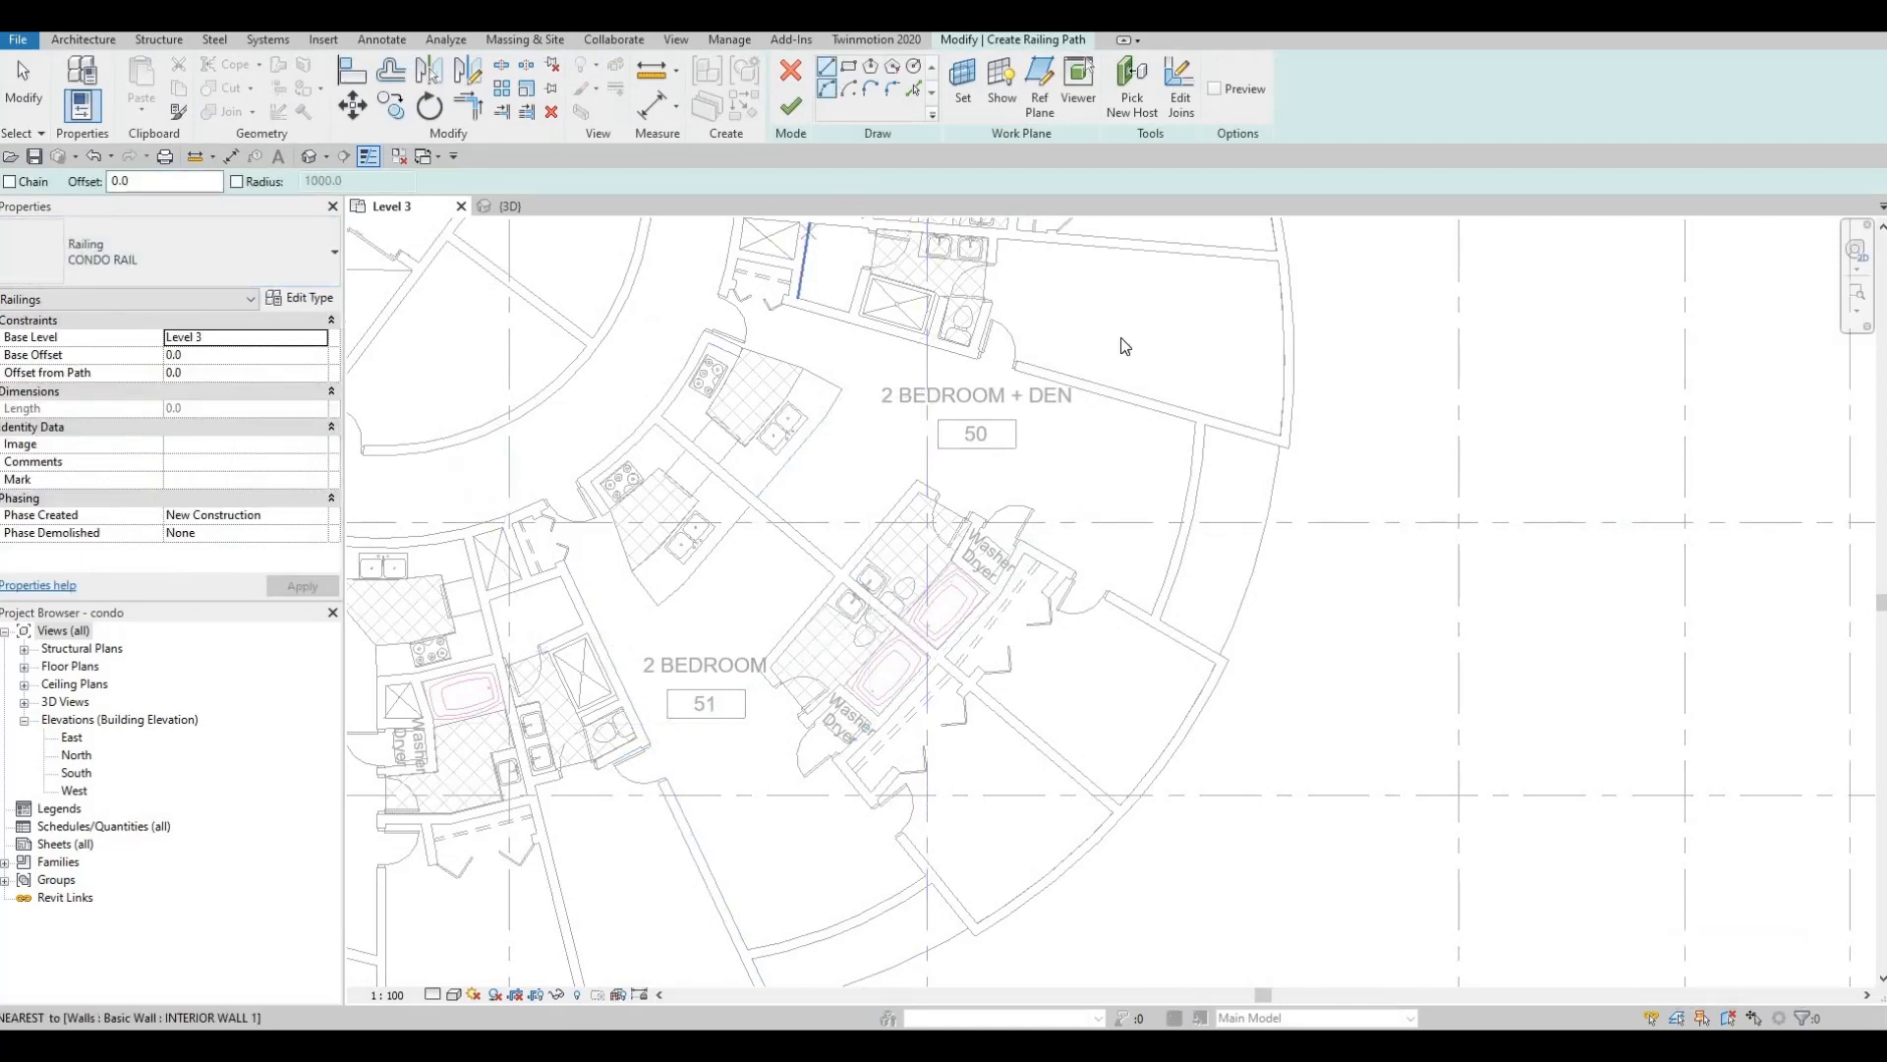
scroll(1308, 446, "up", 6)
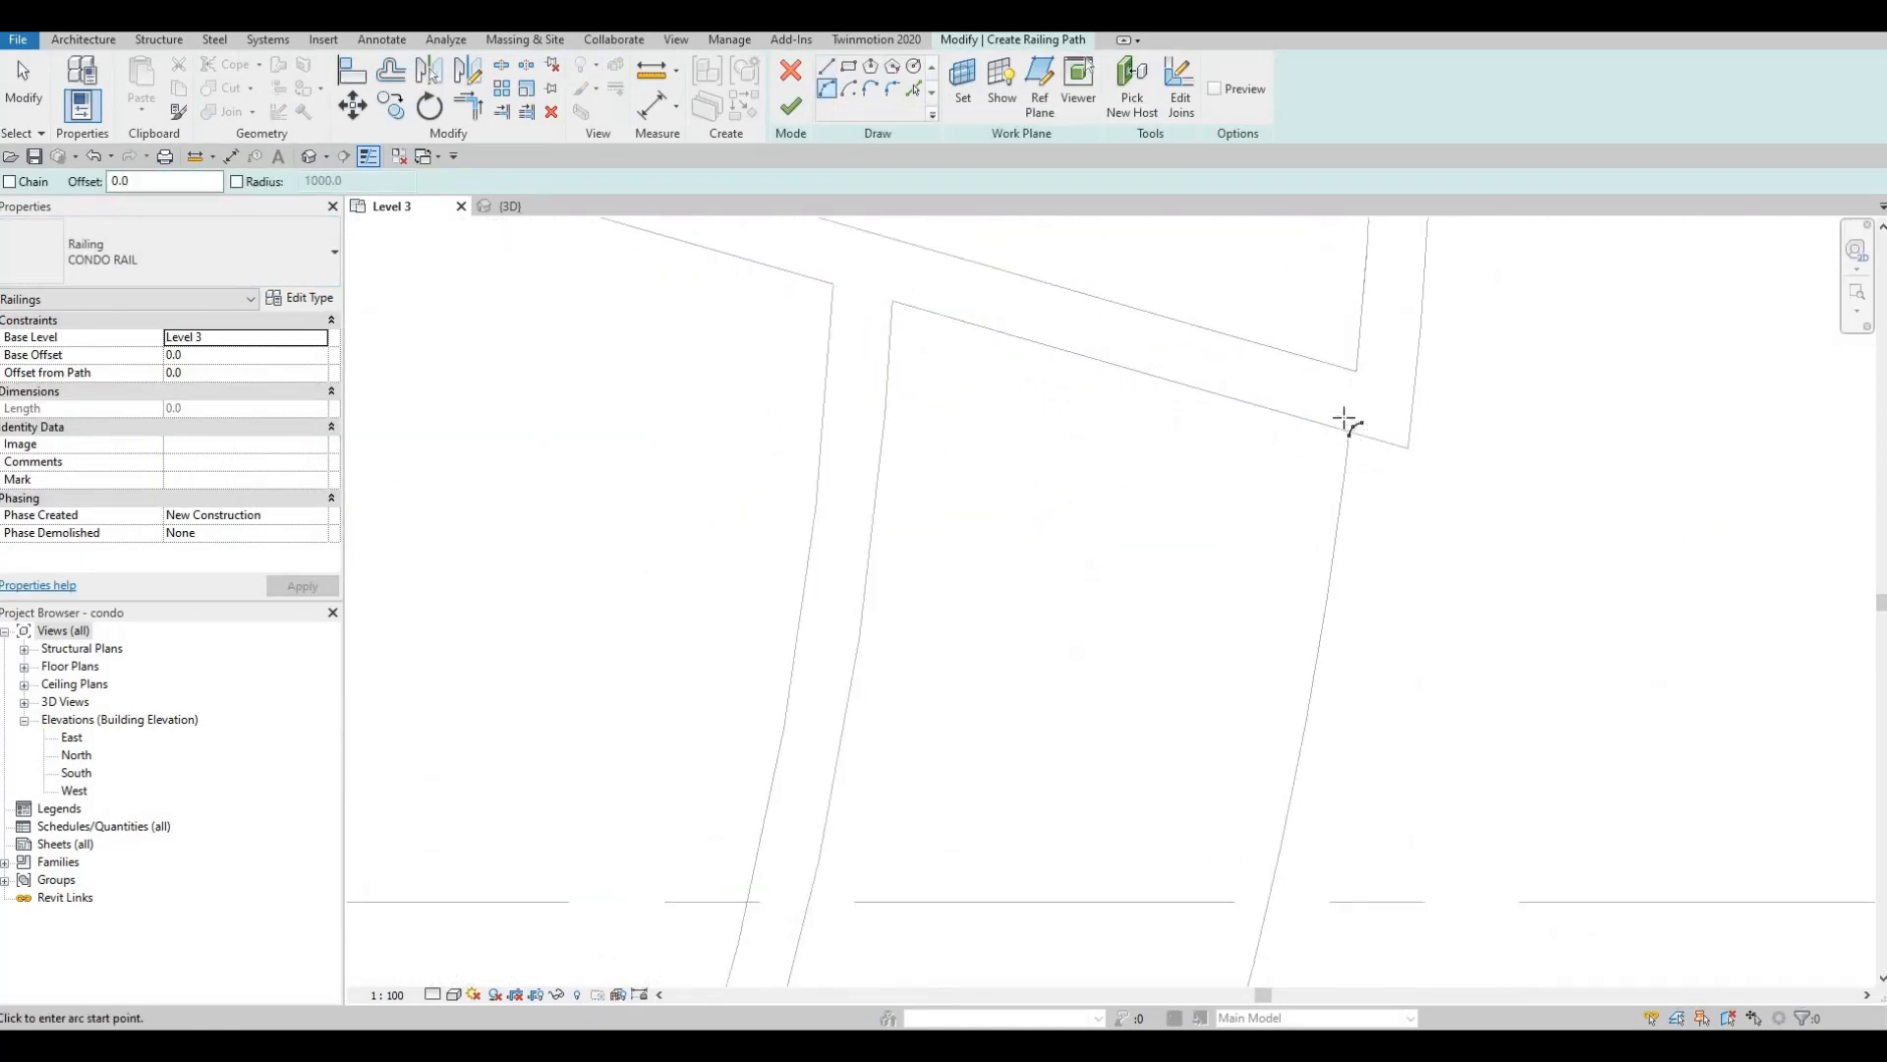
left_click(1348, 421)
scroll(1249, 629, "down", 2)
middle_click_drag(1243, 543, 1193, 552)
left_click(1187, 556)
middle_click_drag(1224, 329, 1188, 653)
middle_click_drag(1331, 271, 1249, 513)
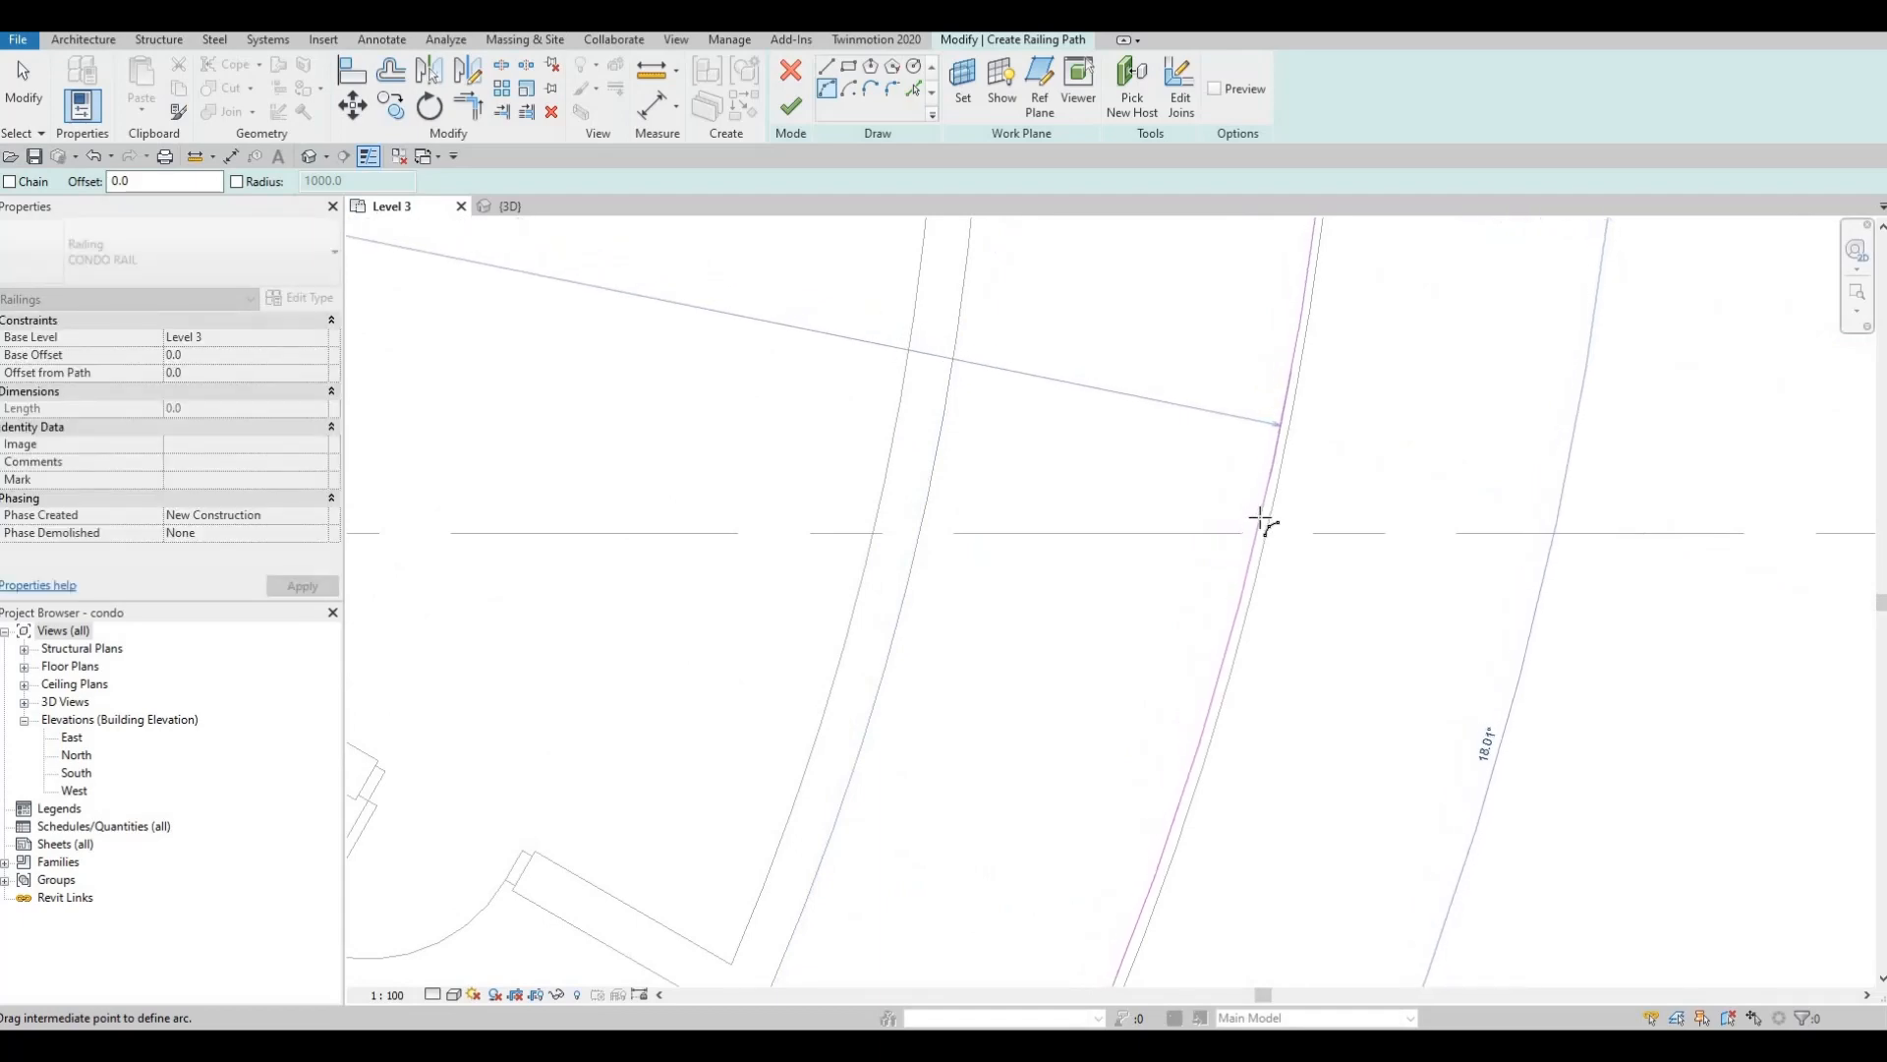
left_click(1263, 521)
scroll(1264, 492, "down", 3)
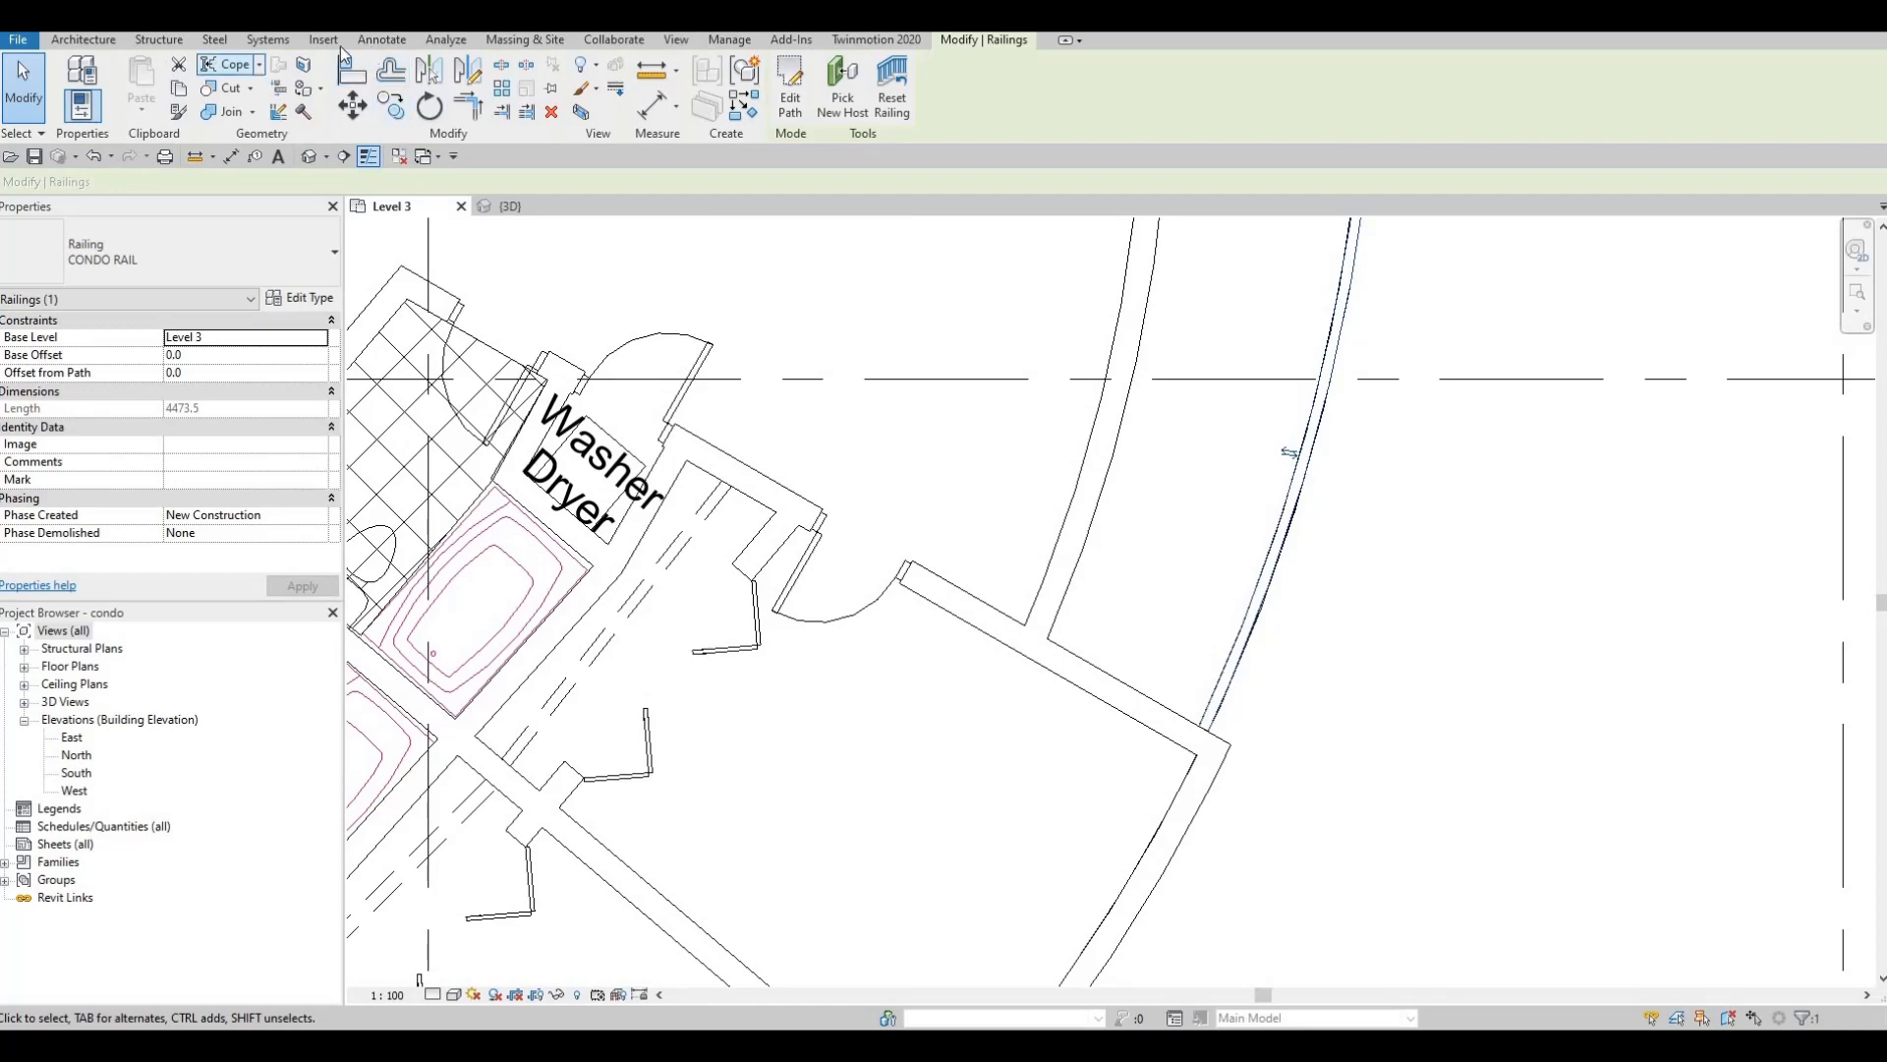
- Begin a CONDO RAIL path for the unit 51 balcony with an arc whose end points sit on its two side walls
left_click(104, 42)
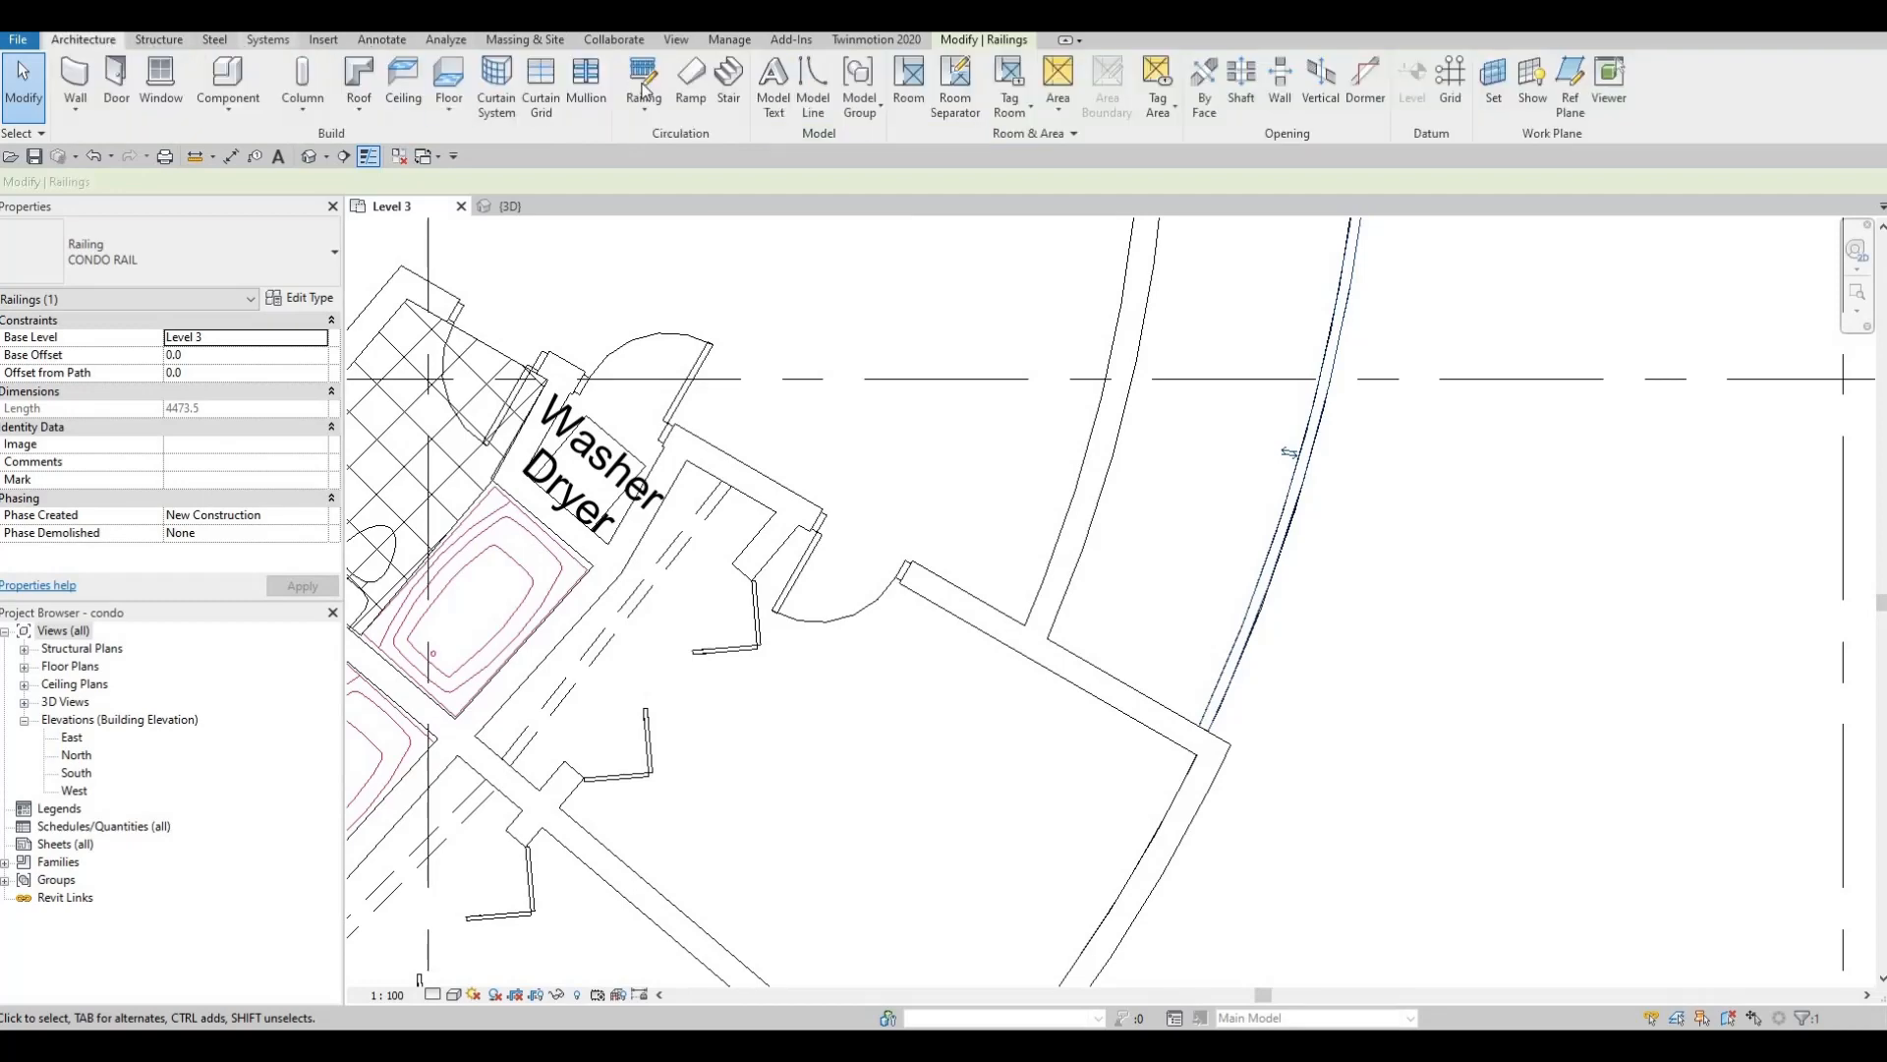
left_click(643, 87)
mouse_move(1373, 400)
middle_mouse_down()
mouse_move(1390, 337)
mouse_move(1226, 624)
middle_mouse_up()
scroll(1264, 493, "up", 5)
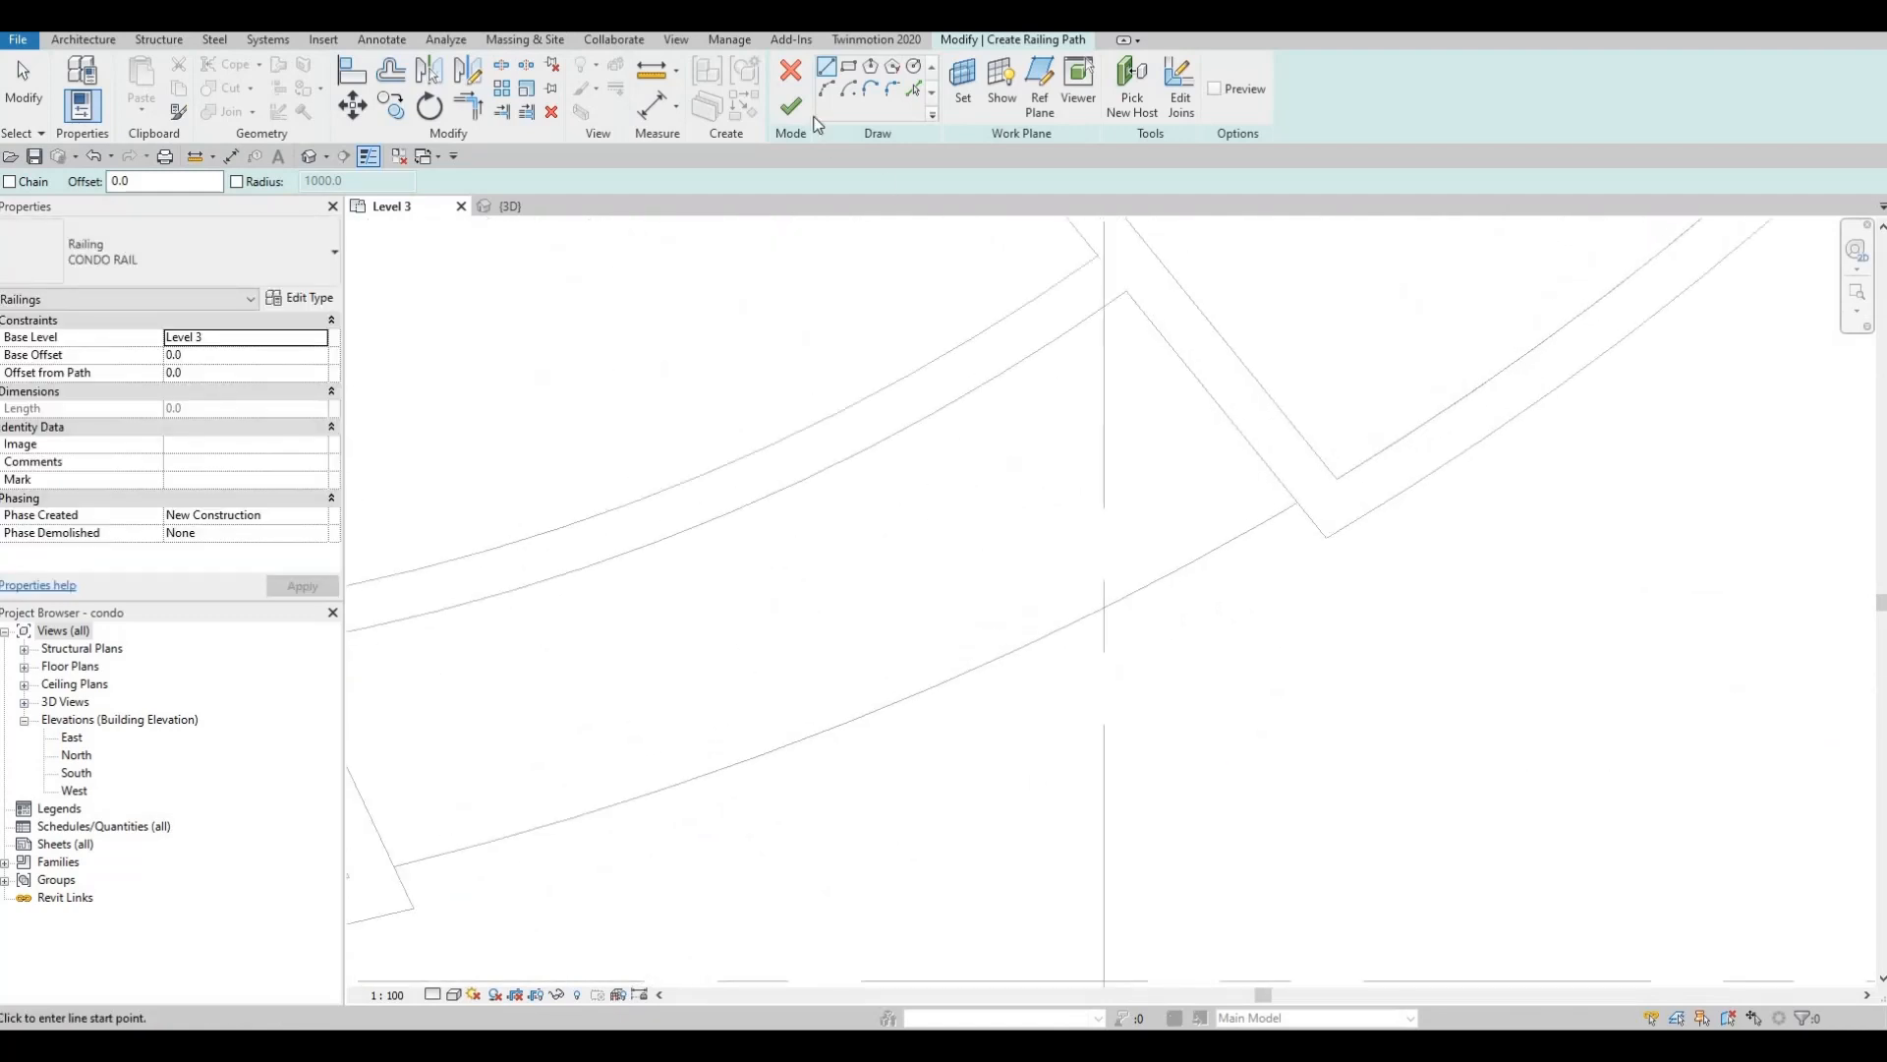
scroll(1310, 489, "up", 6)
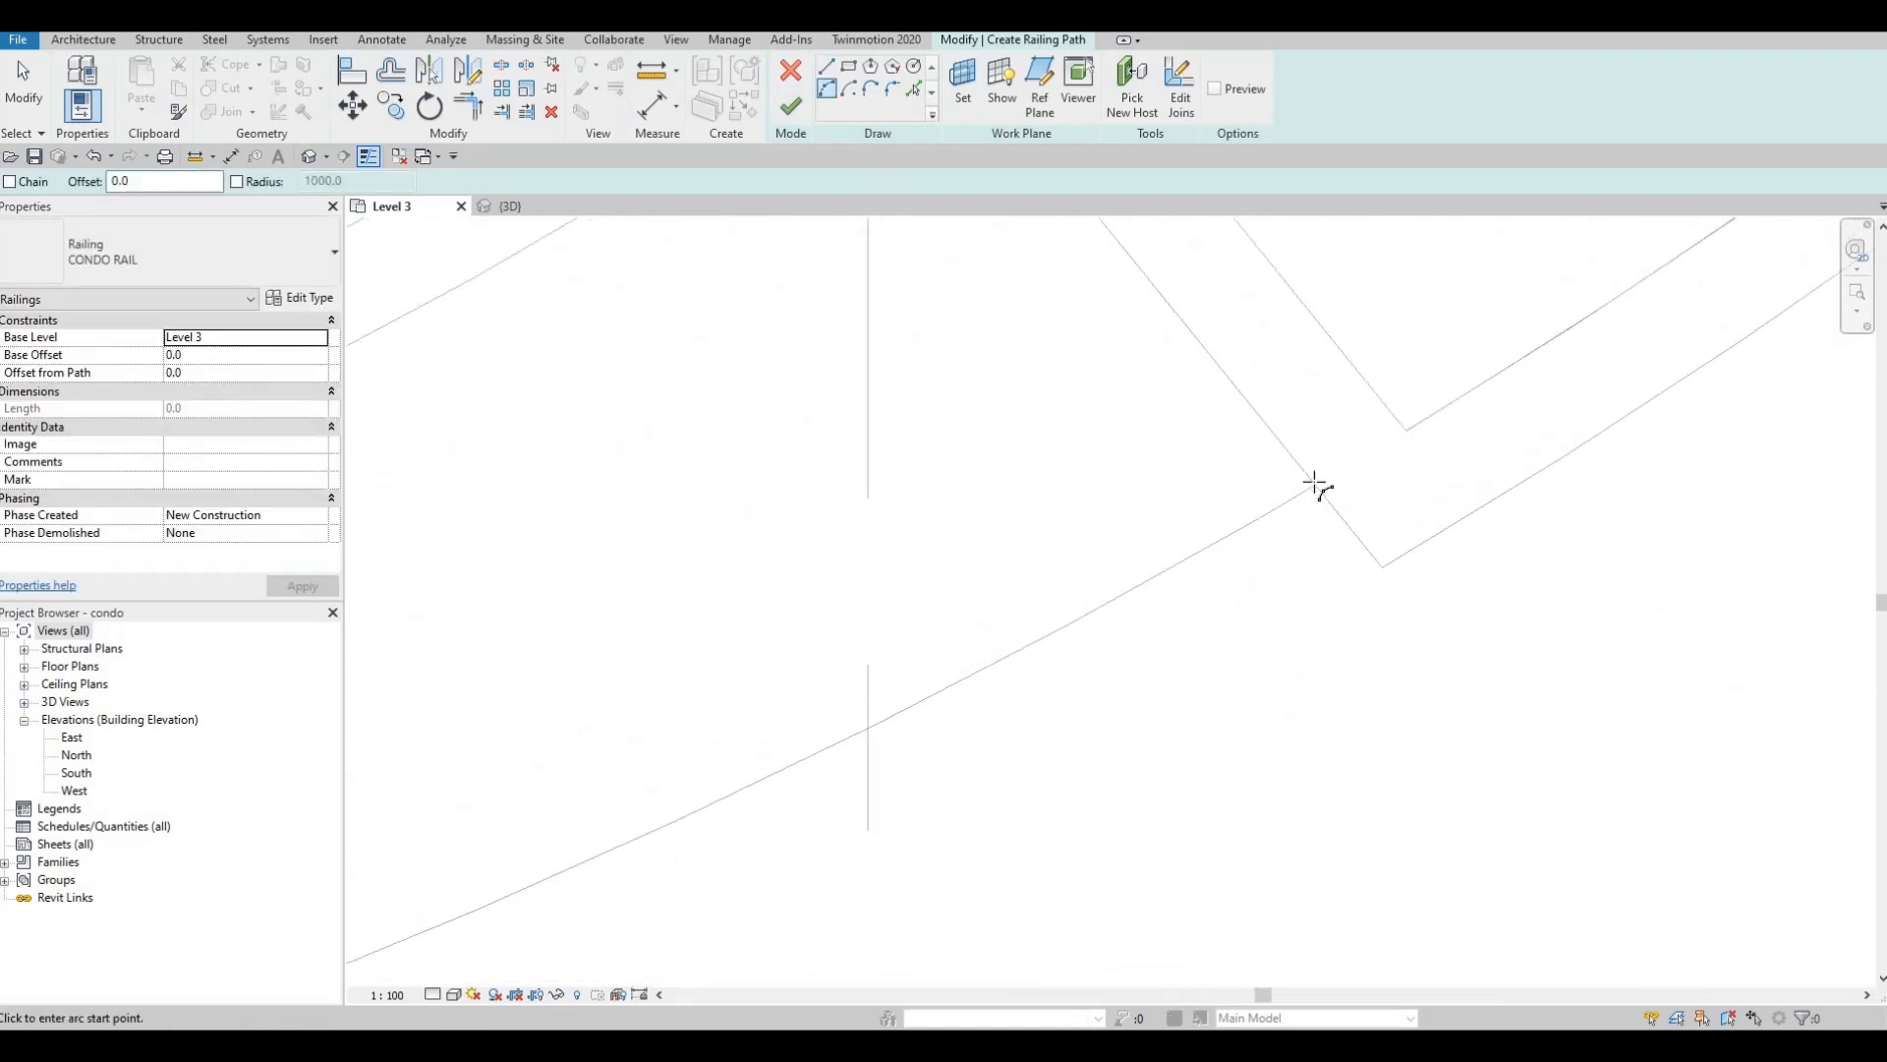
left_click(1318, 481)
scroll(1108, 573, "down", 2)
middle_click_drag(560, 708, 1642, 439)
middle_click_drag(655, 864, 1539, 343)
scroll(1184, 531, "up", 1)
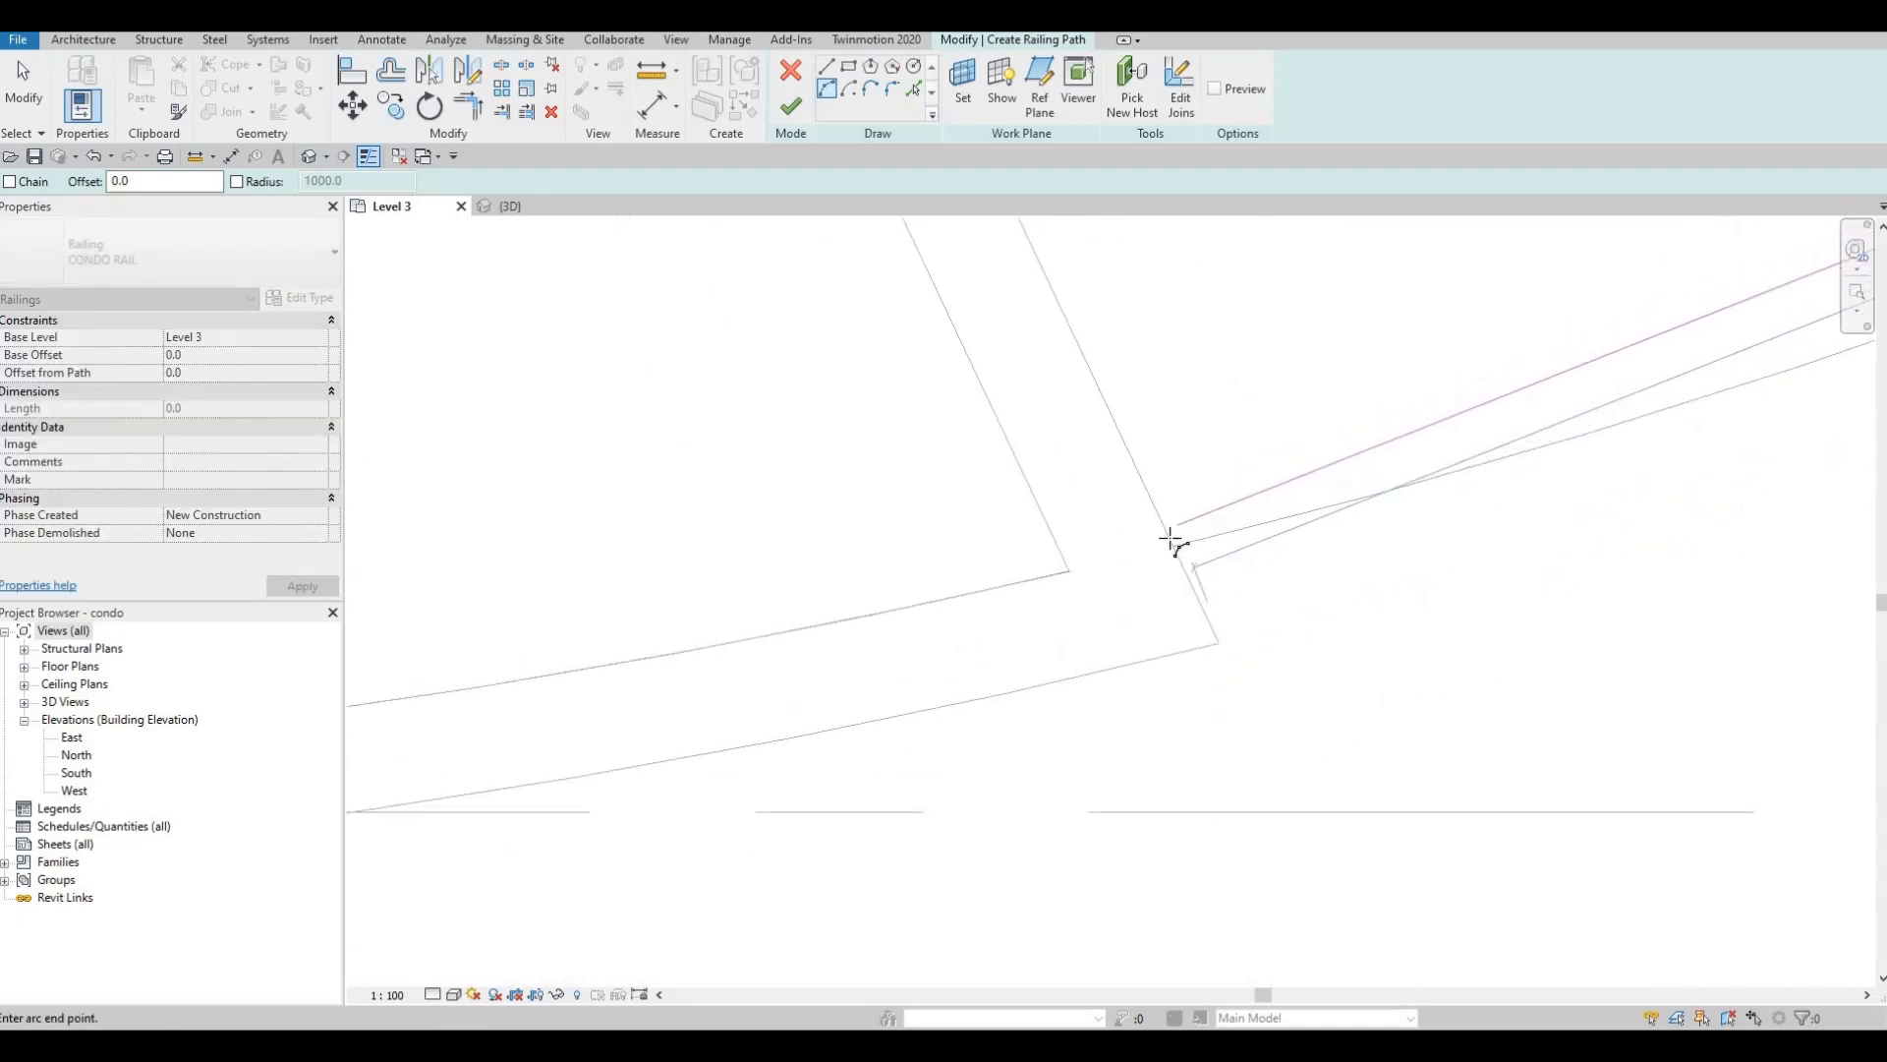
left_click(1170, 536)
- Bend the unit 51 arc to follow the balcony's outer floor edge and finish the railing
scroll(1268, 472, "down", 3)
middle_click_drag(1272, 510, 638, 759)
scroll(1258, 501, "up", 1)
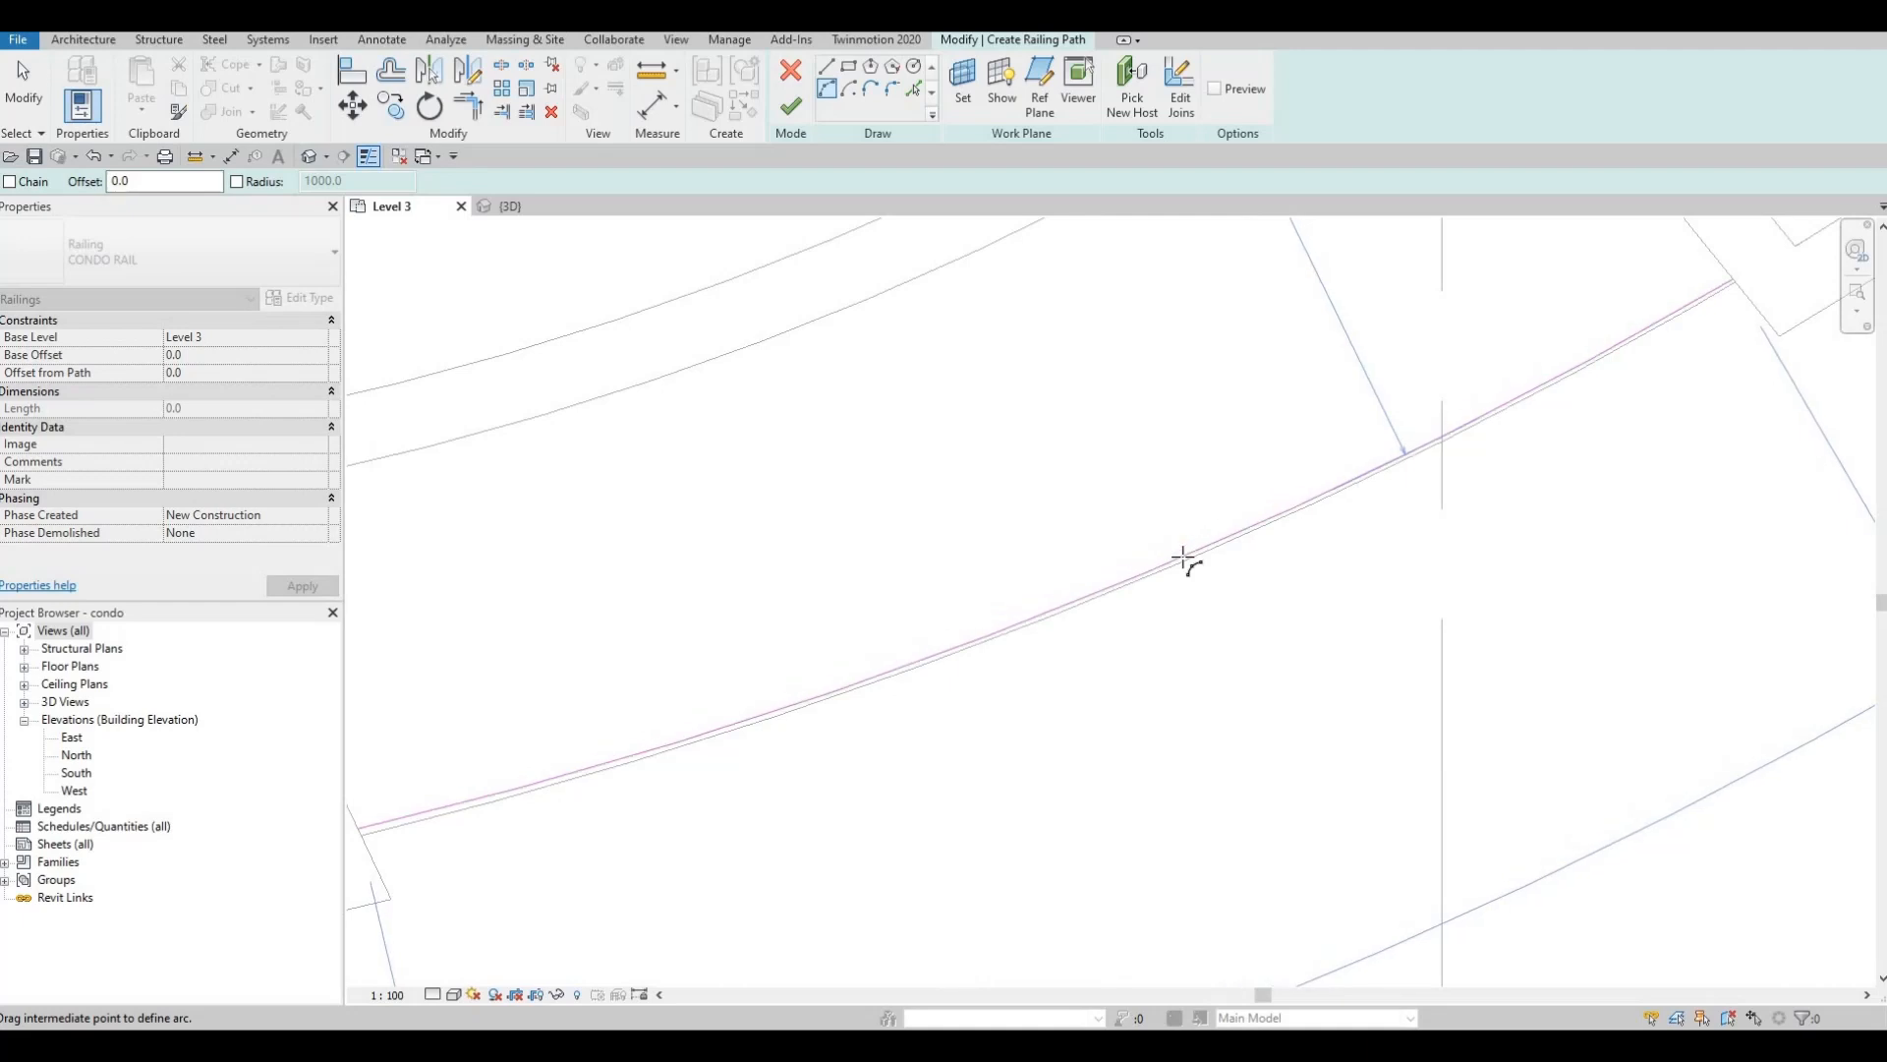
left_click(644, 250)
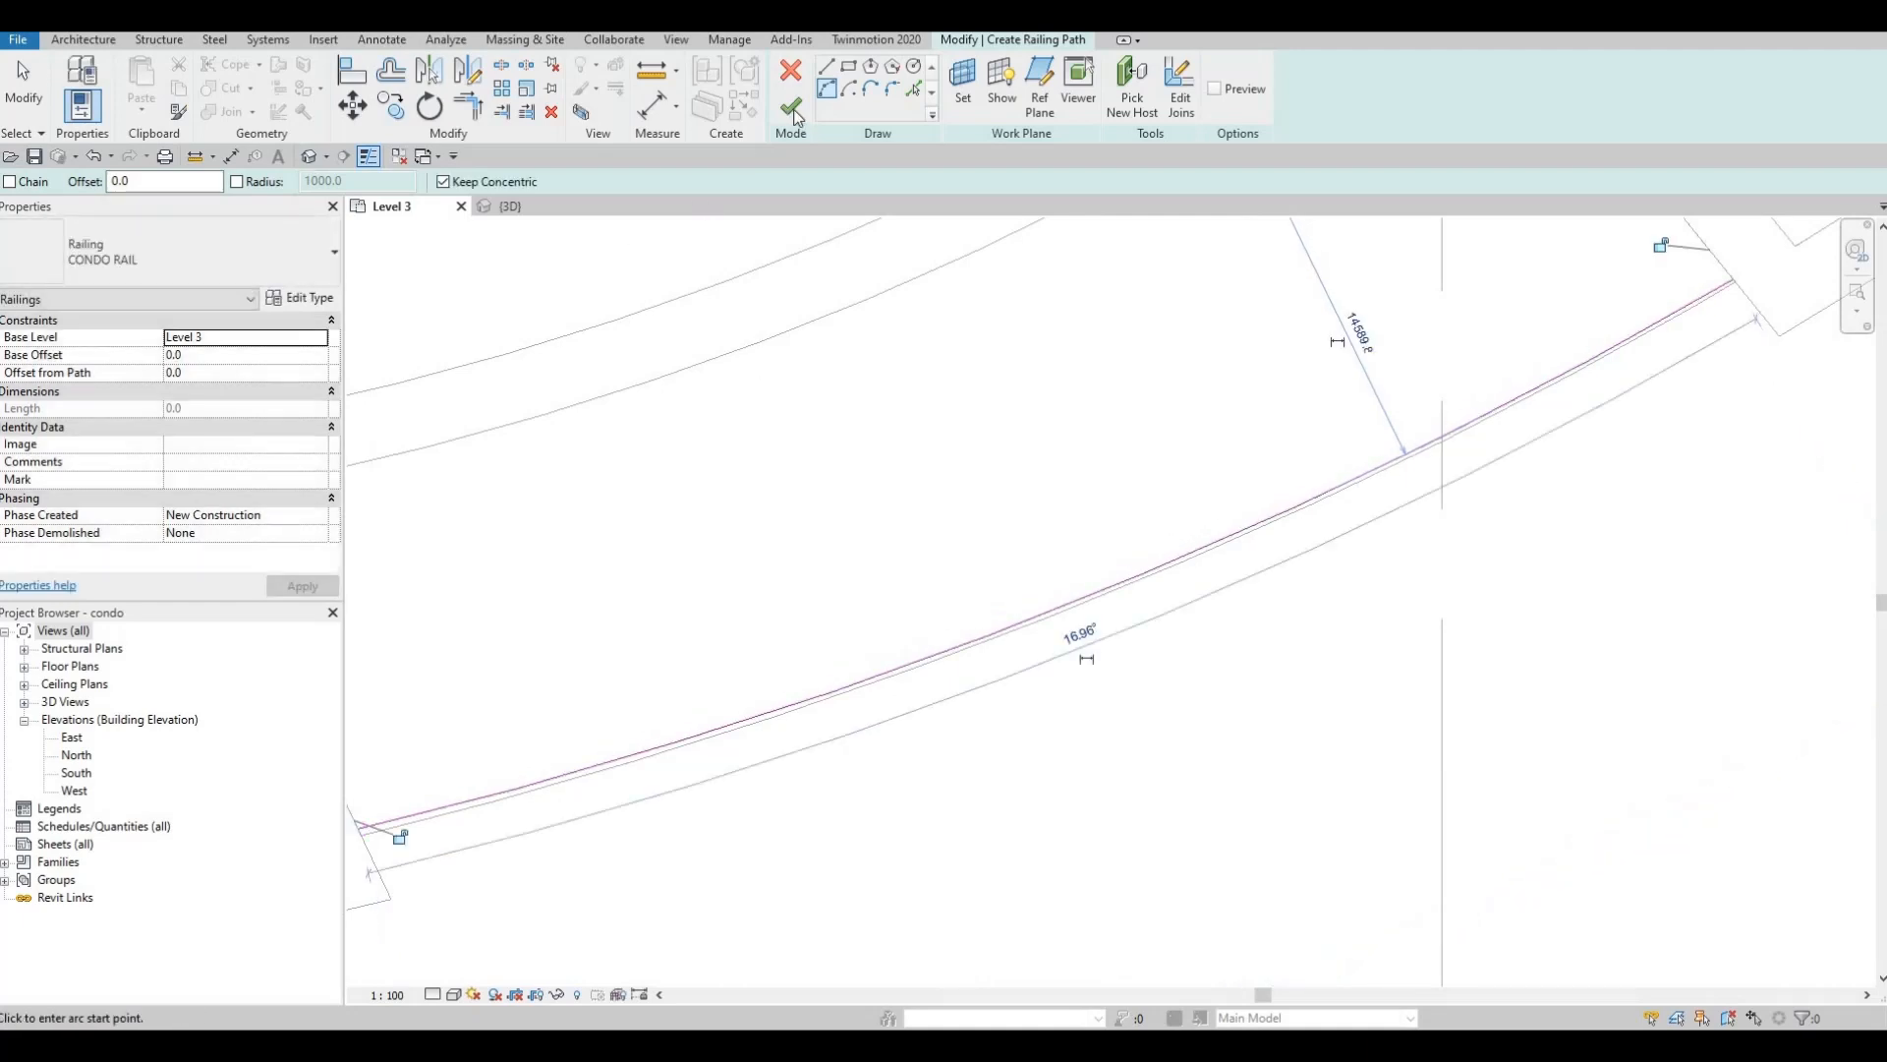
left_click(791, 106)
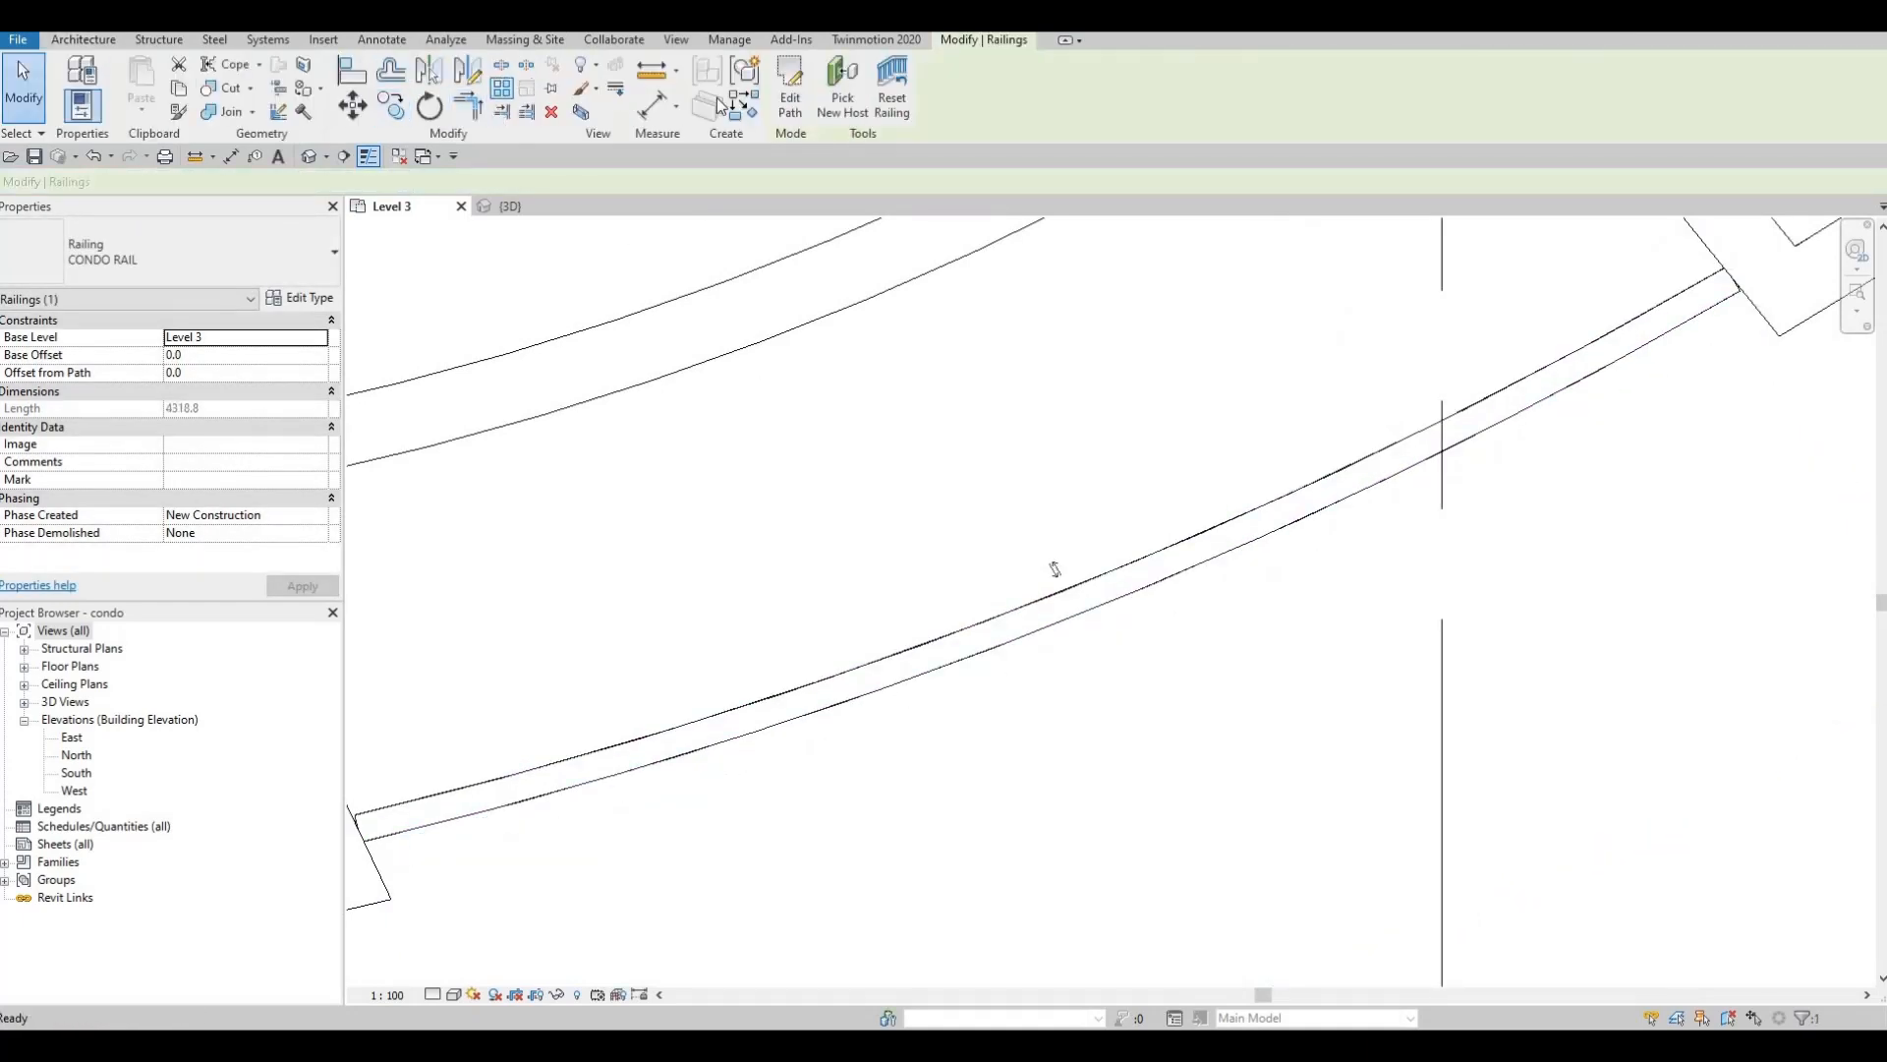
- Begin another CONDO RAIL railing path for the unit 52 balcony with the start-end-radius arc tool
left_click(84, 39)
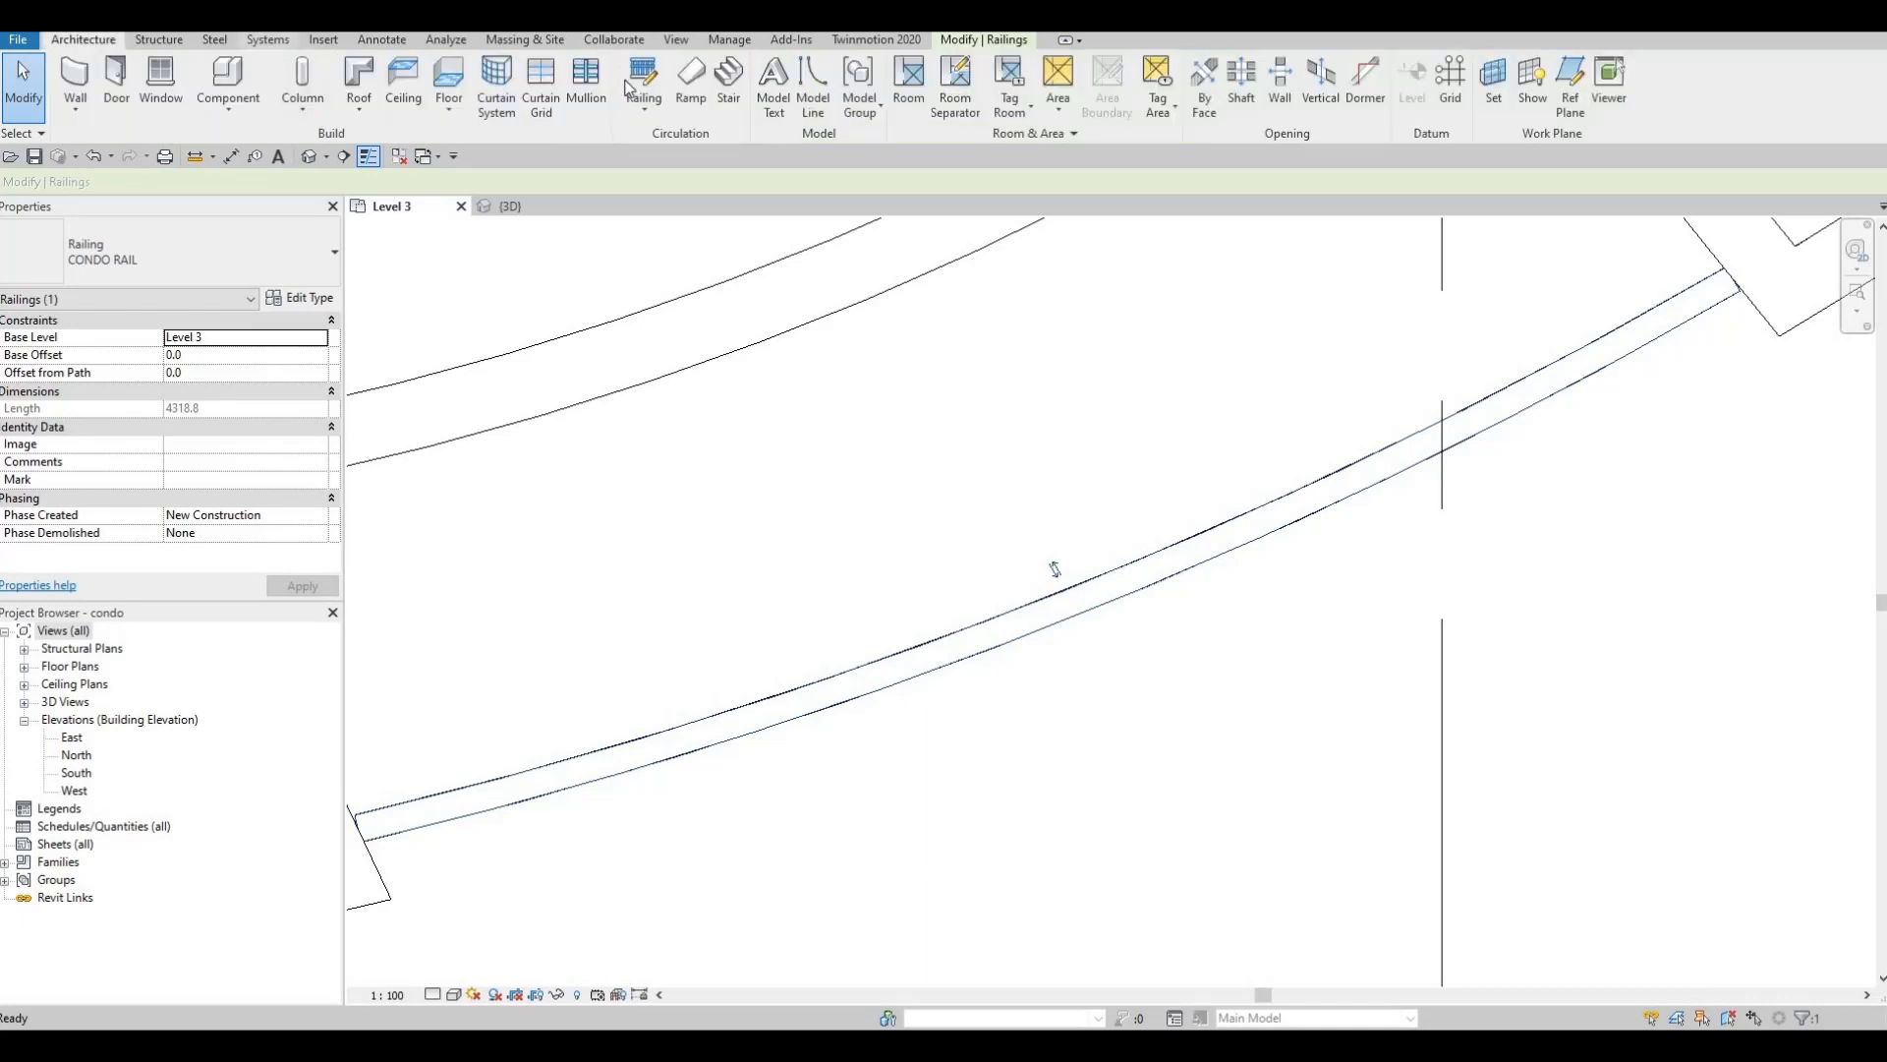
left_click(645, 84)
scroll(816, 374, "down", 2)
scroll(1197, 342, "down", 3)
middle_click_drag(1559, 364, 1817, 323)
scroll(1818, 323, "down", 2)
scroll(1074, 788, "down", 4)
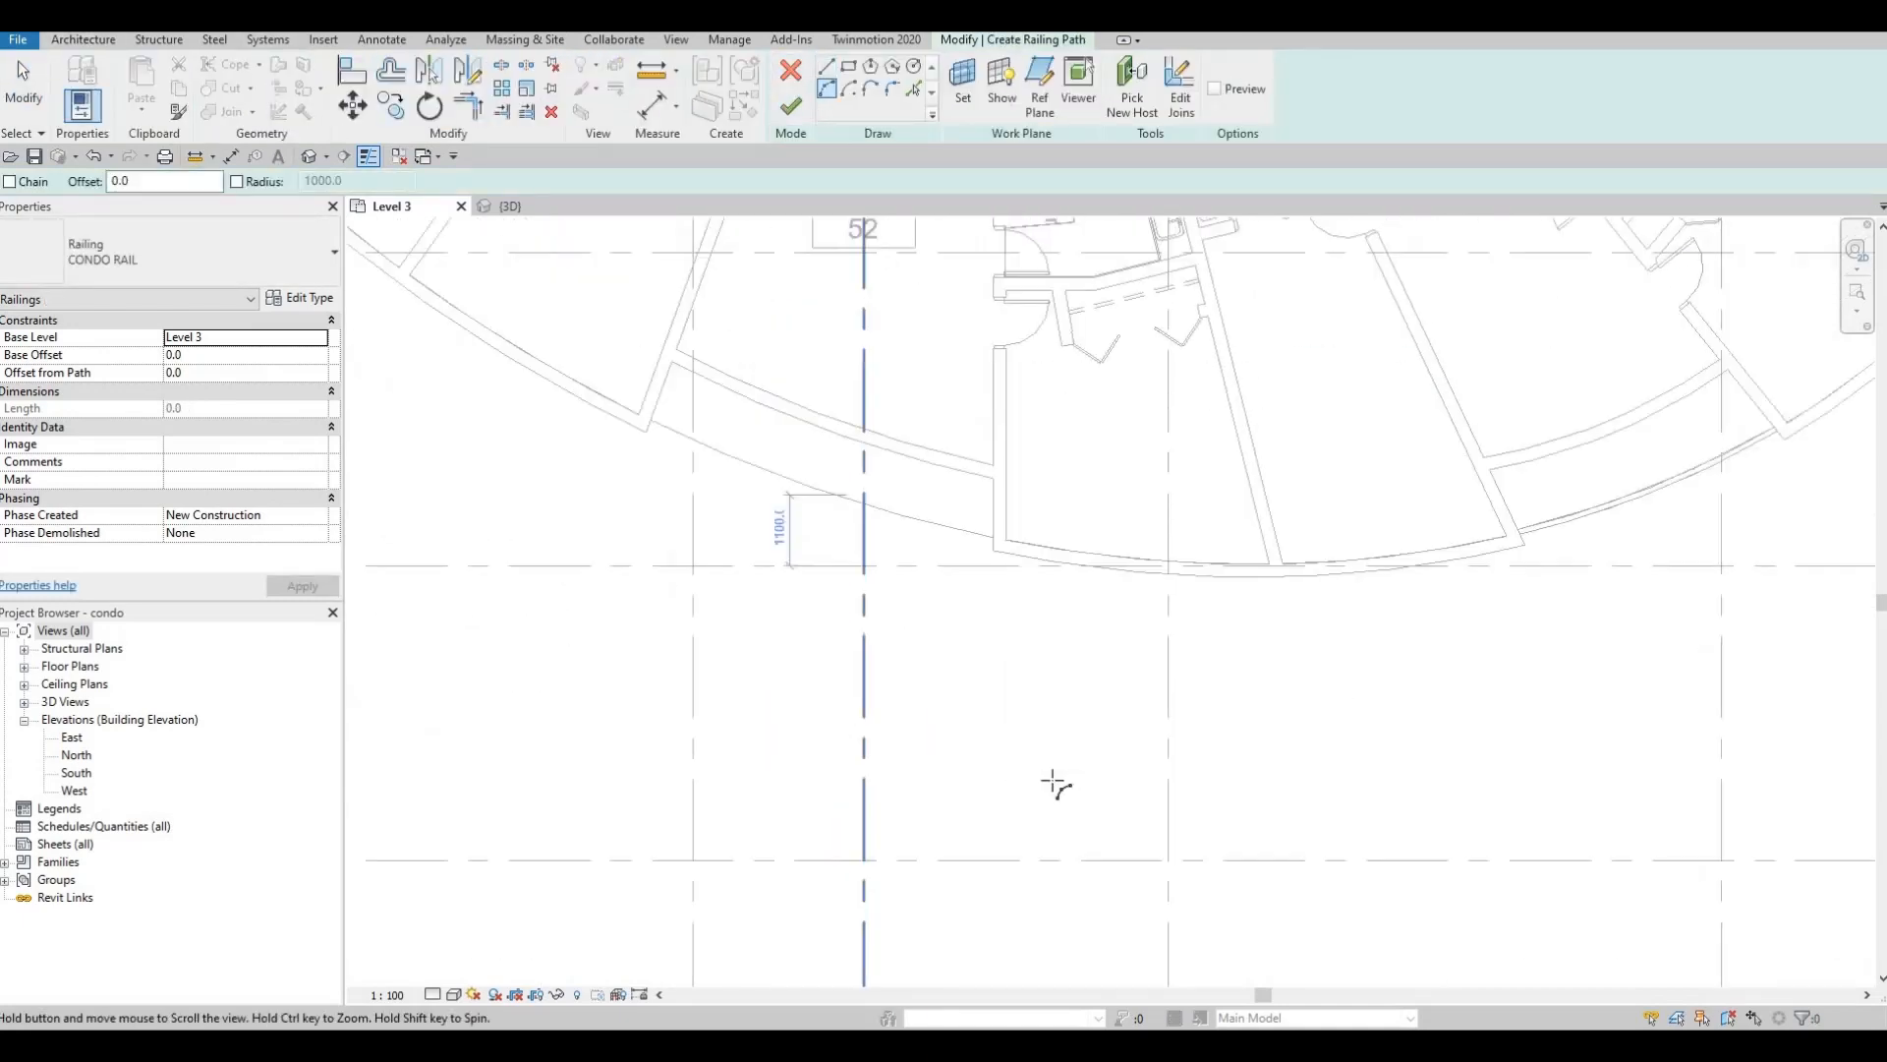
scroll(816, 364, "up", 5)
scroll(816, 362, "up", 4)
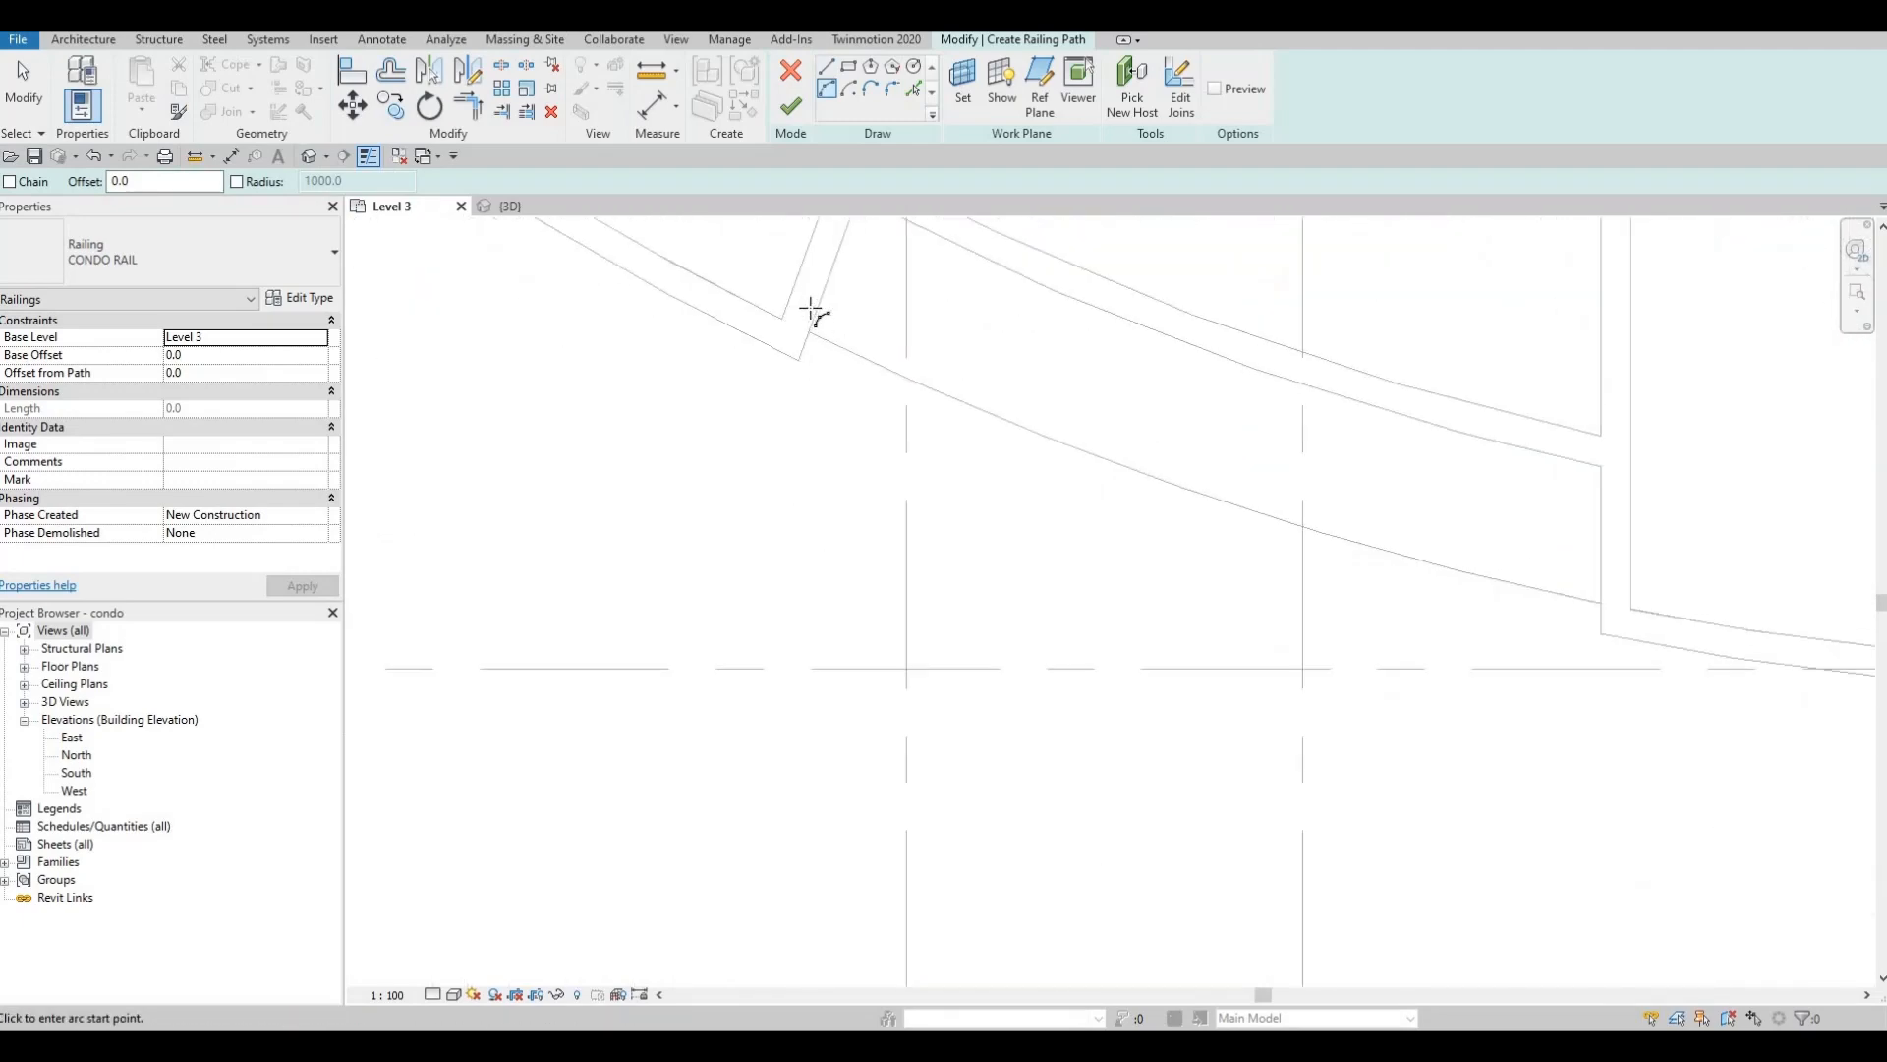
- Try to sketch the railing arc between the unit 52 balcony's side walls, starting from the wall towards unit 53
left_click(807, 303)
middle_click_drag(1130, 433, 592, 394)
middle_click_drag(1327, 632, 1027, 514)
scroll(1327, 634, "up", 1)
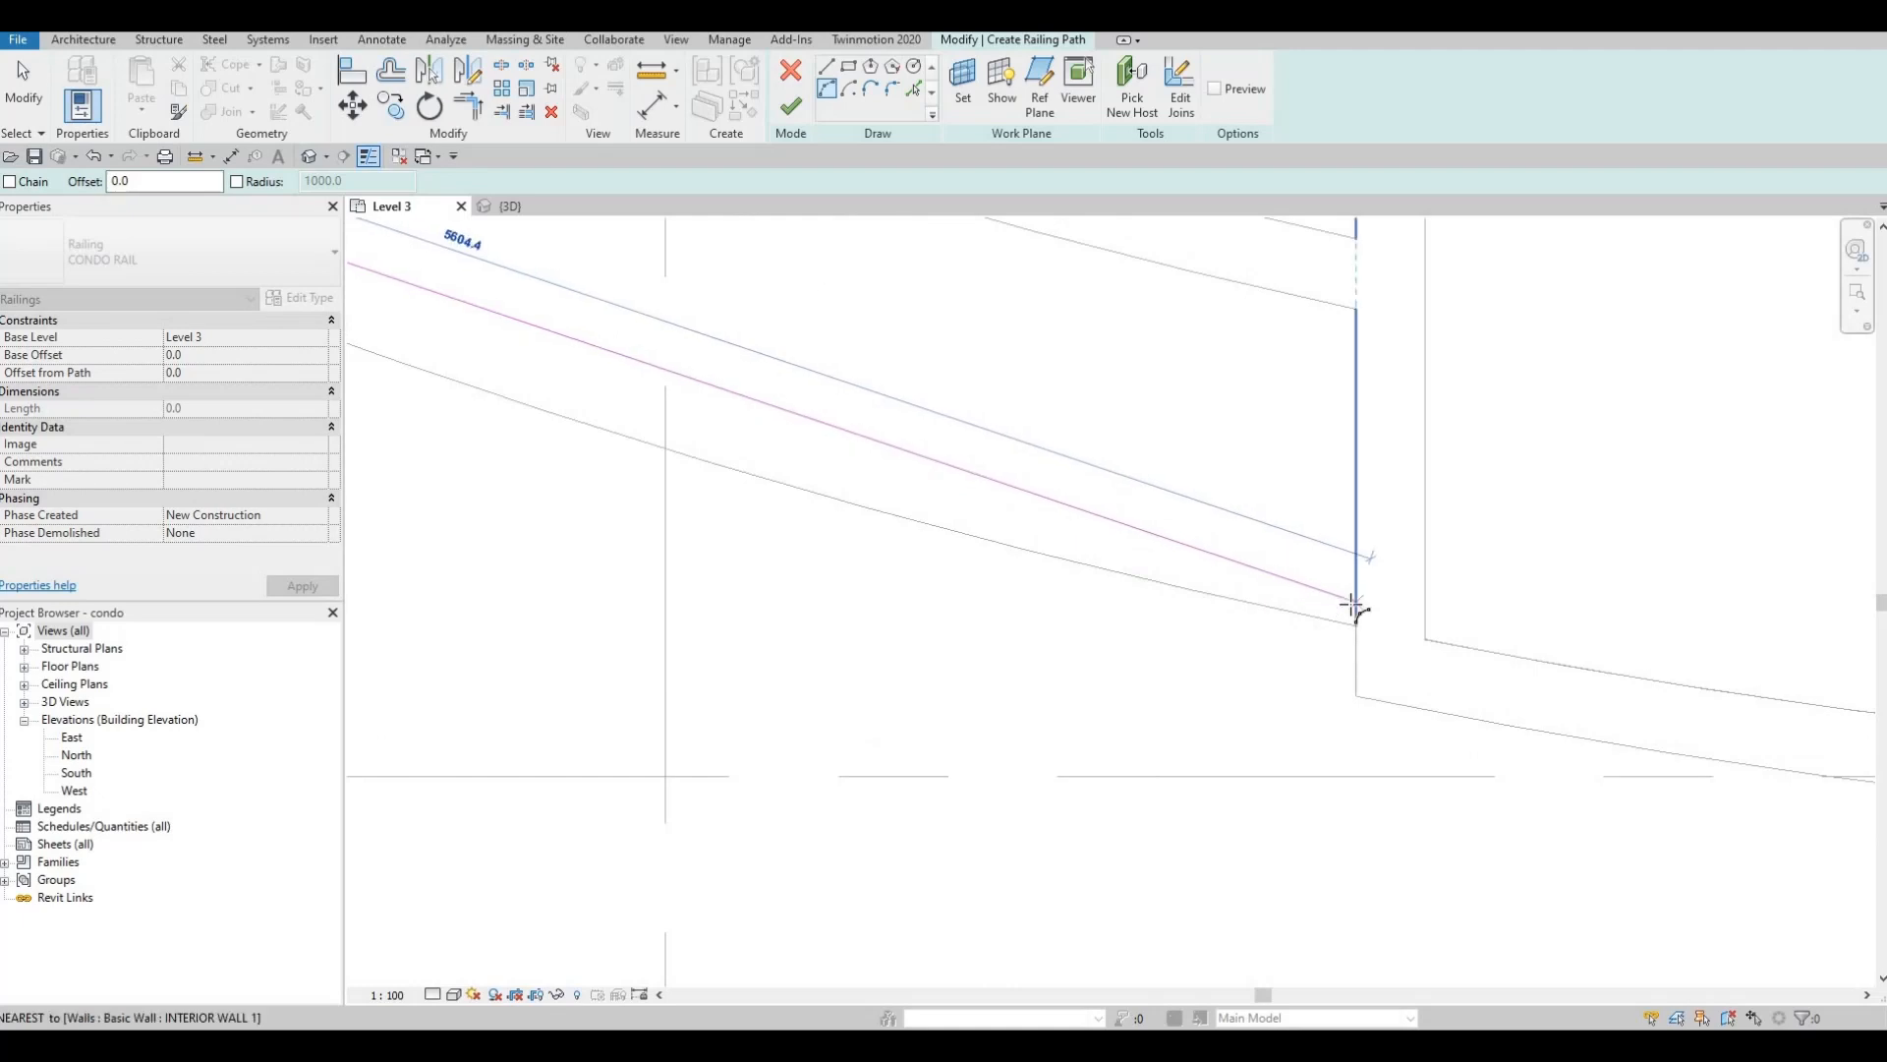
left_click(1391, 592)
scroll(1203, 479, "up", 3)
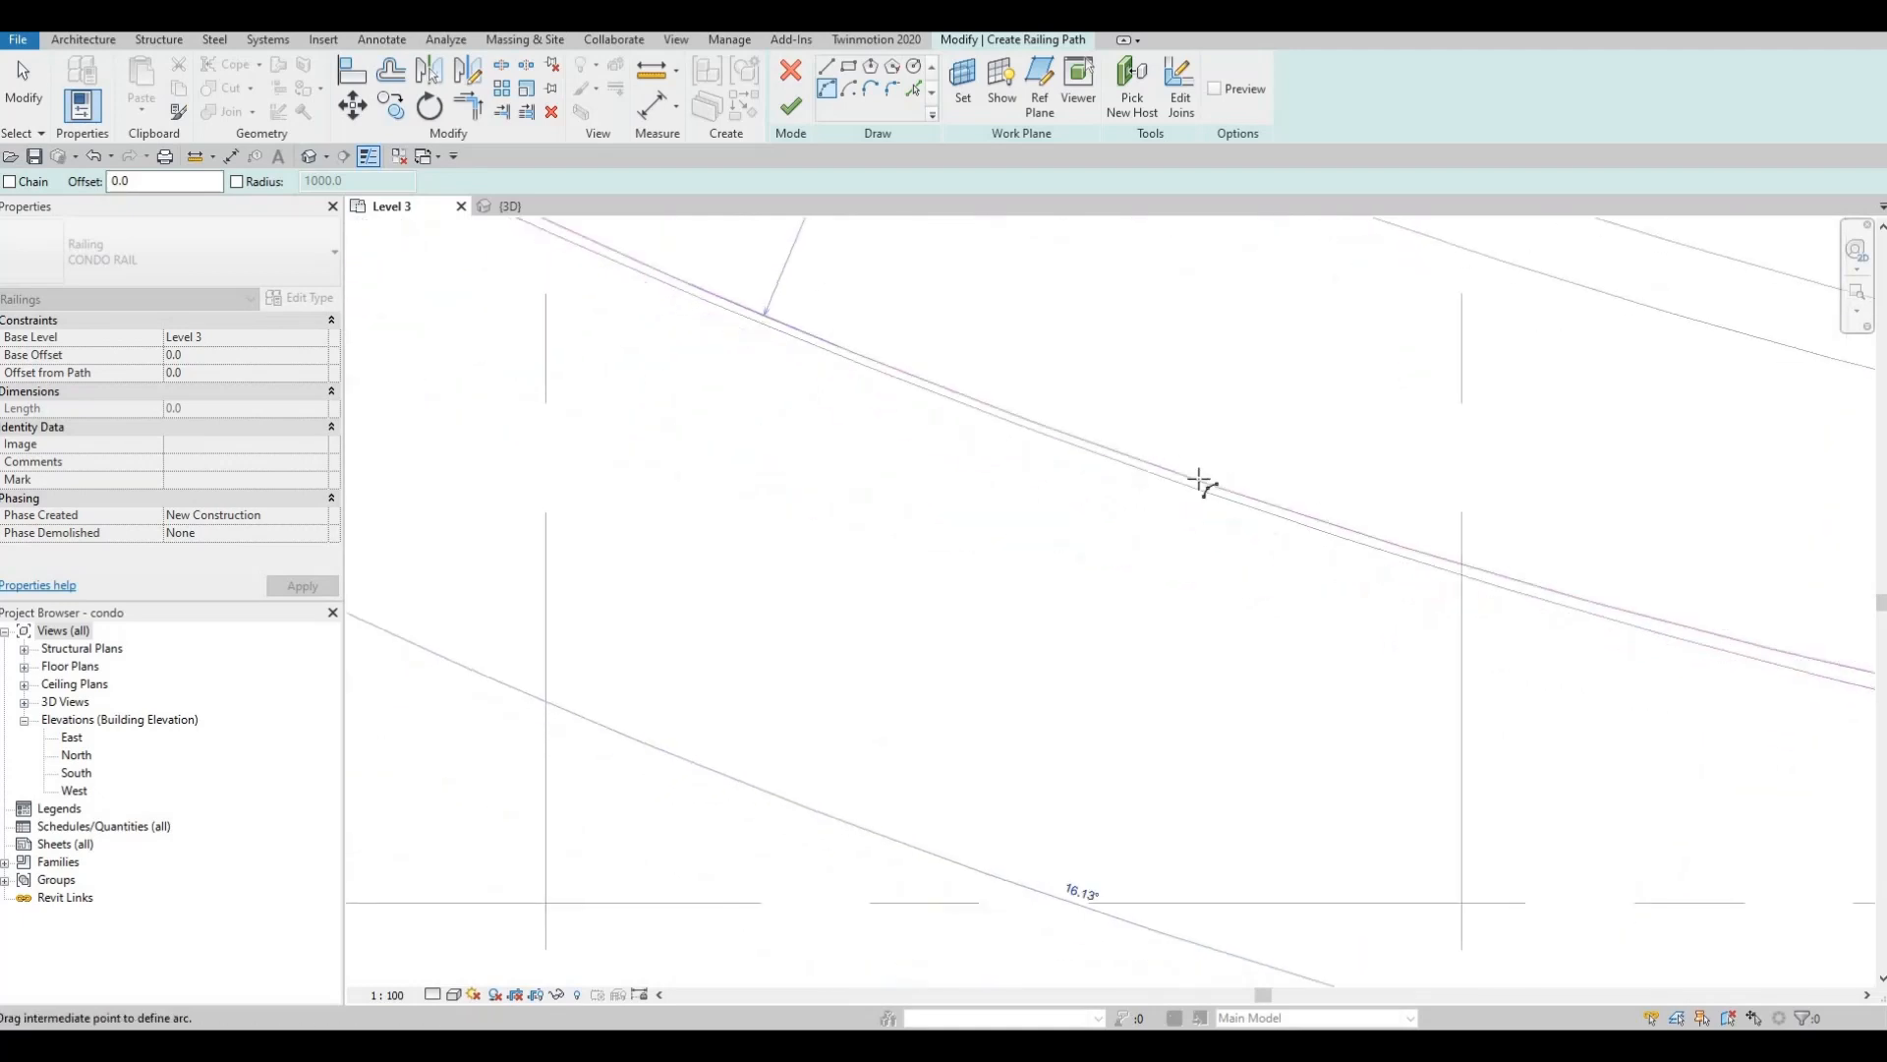
left_click(1322, 590)
- Check the arc's end at the side wall towards unit 51 and delete the sketched unit 52 arc
scroll(1419, 628, "down", 2)
scroll(1445, 577, "up", 1)
middle_click_drag(1858, 702, 1312, 557)
scroll(1431, 615, "up", 1)
scroll(1433, 620, "up", 1)
key("Escape")
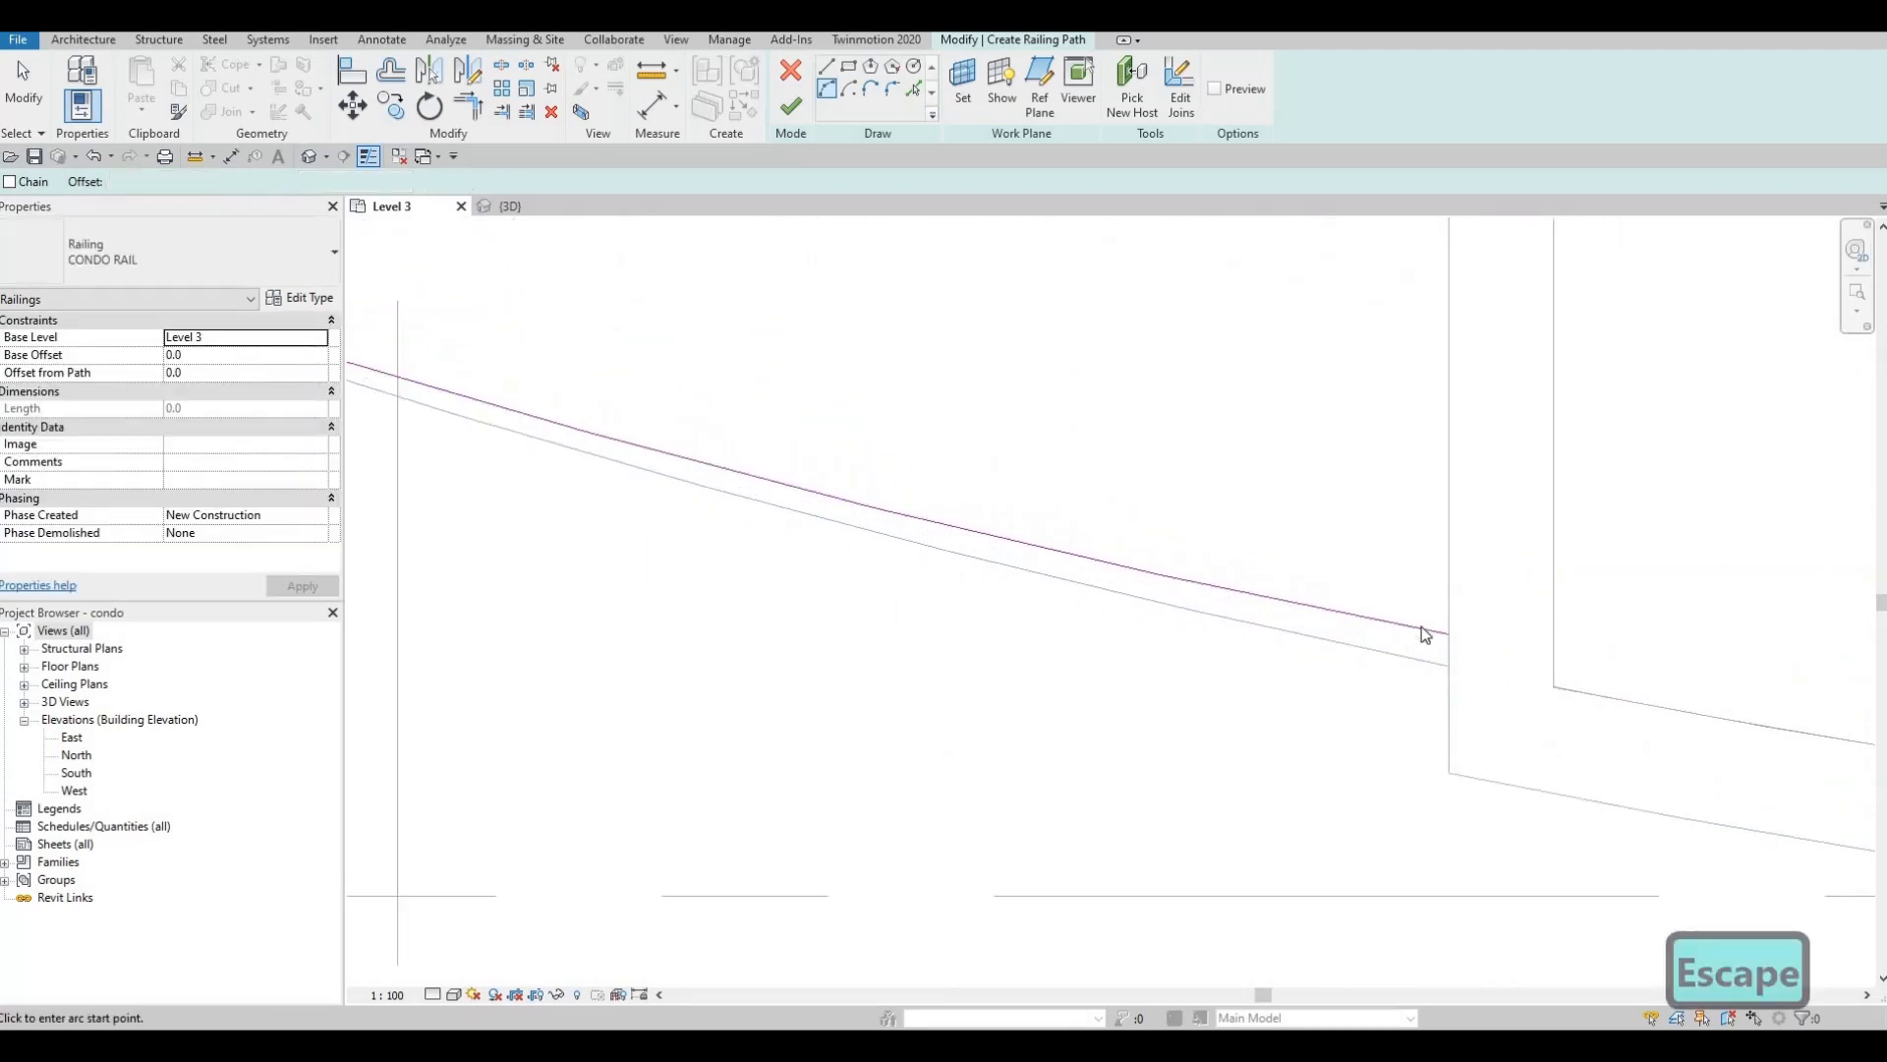
key("Escape")
left_click(1449, 637)
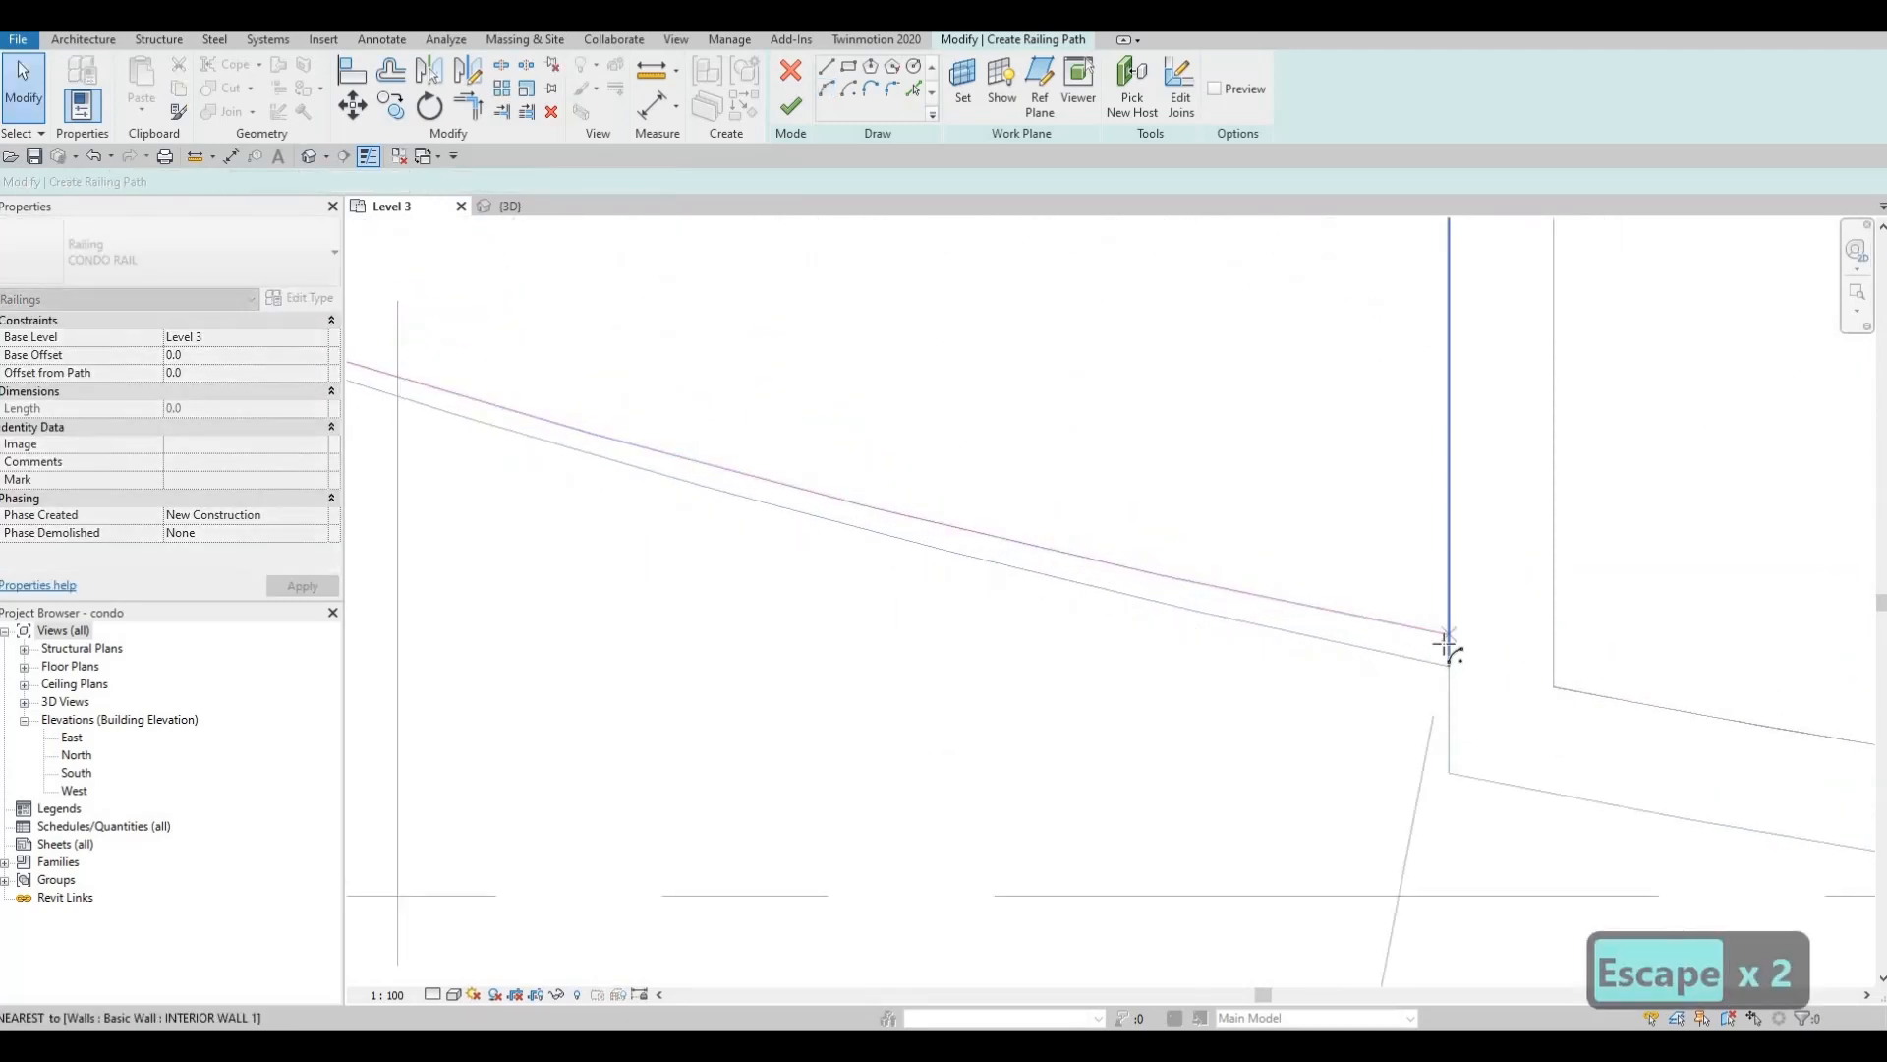
left_click(1305, 629)
key("Delete")
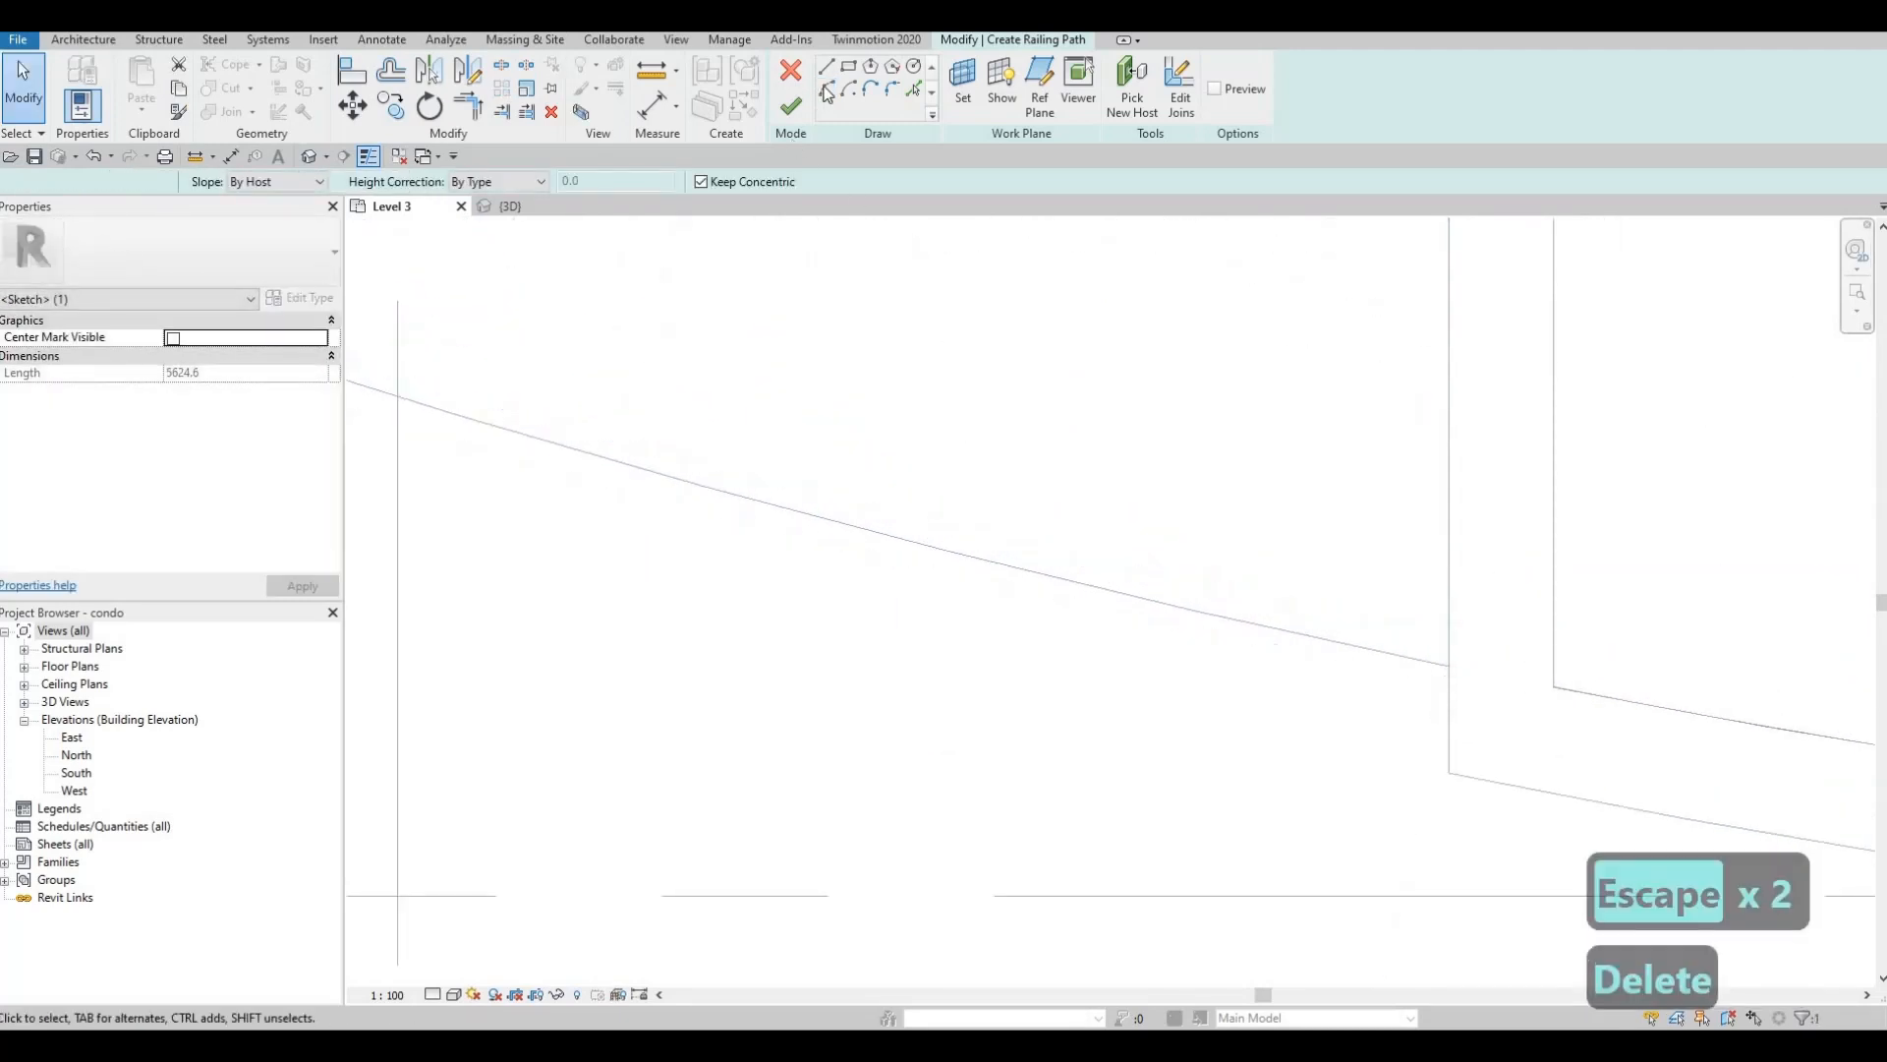
- Redraw the unit 52 railing arc from the side wall towards unit 51 to the opposite wall, following the balcony's outer floor edge
left_click(1449, 654)
scroll(1276, 570, "down", 3)
middle_click_drag(403, 224, 1454, 464)
scroll(983, 349, "up", 2)
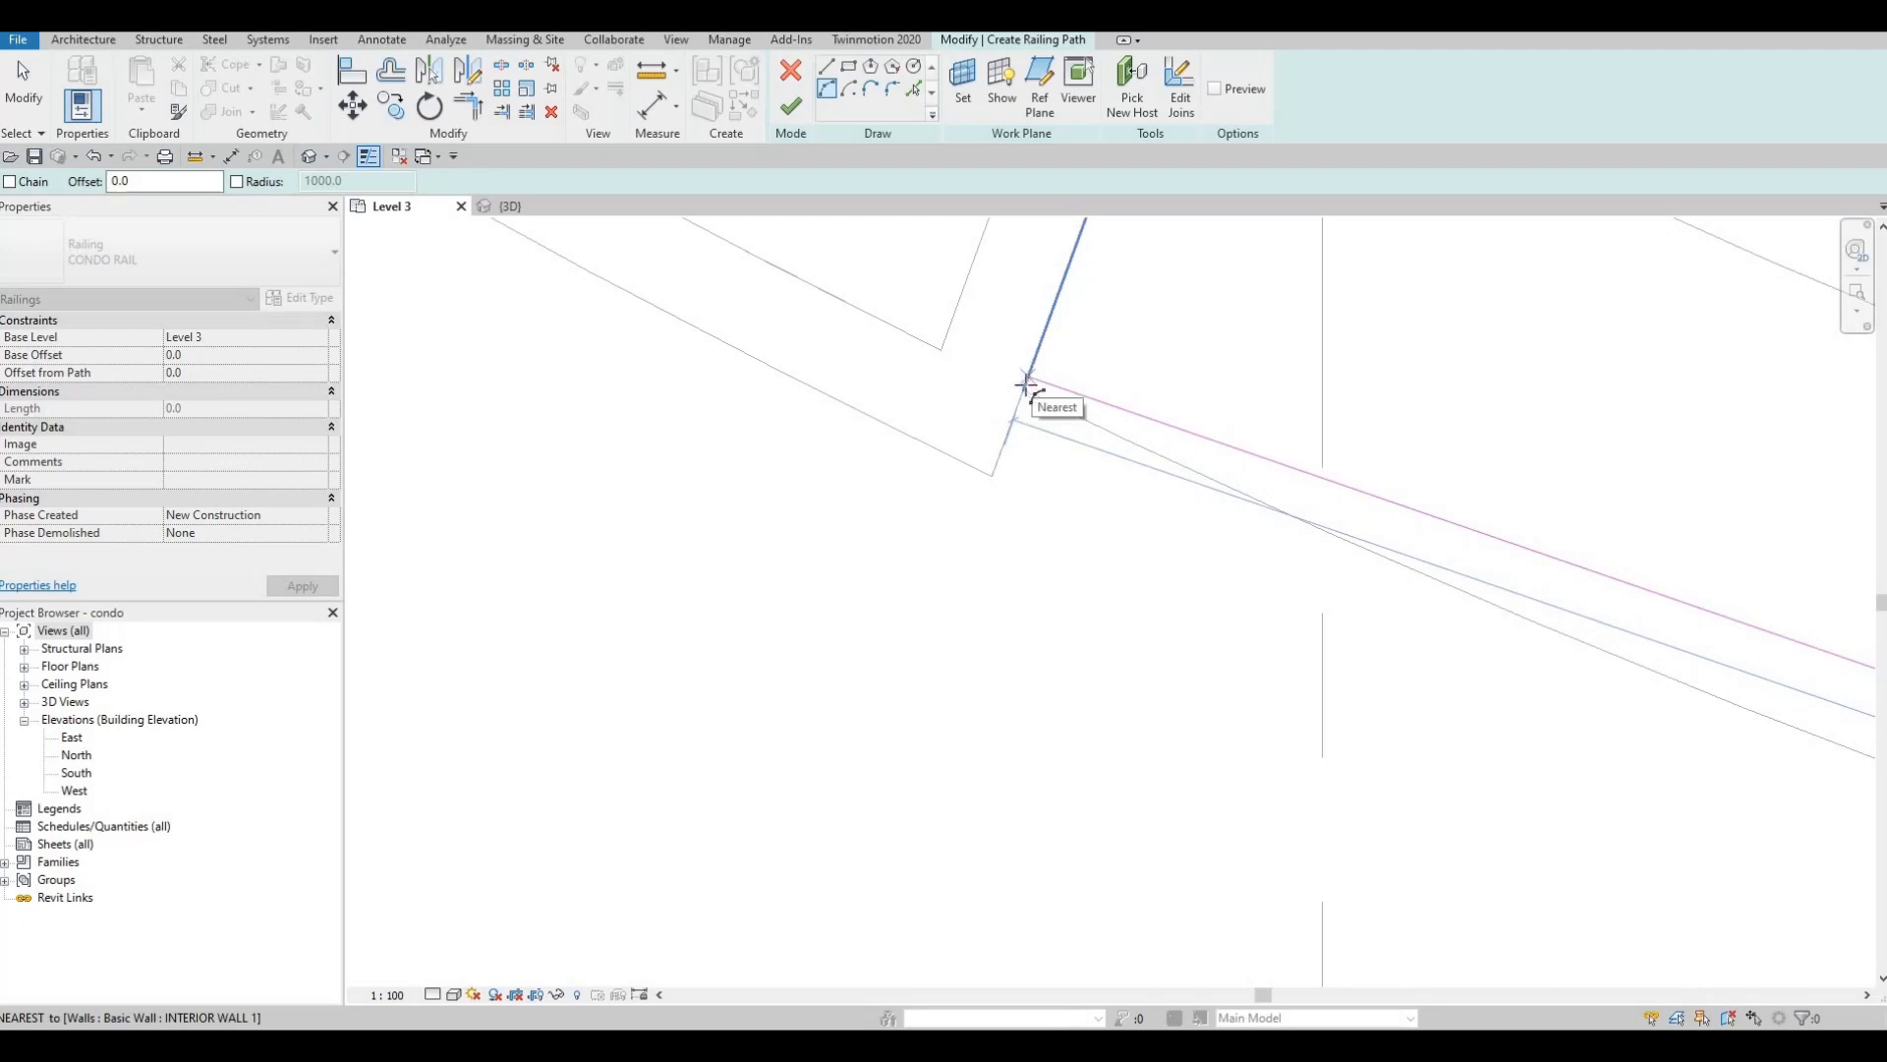
left_click(1025, 384)
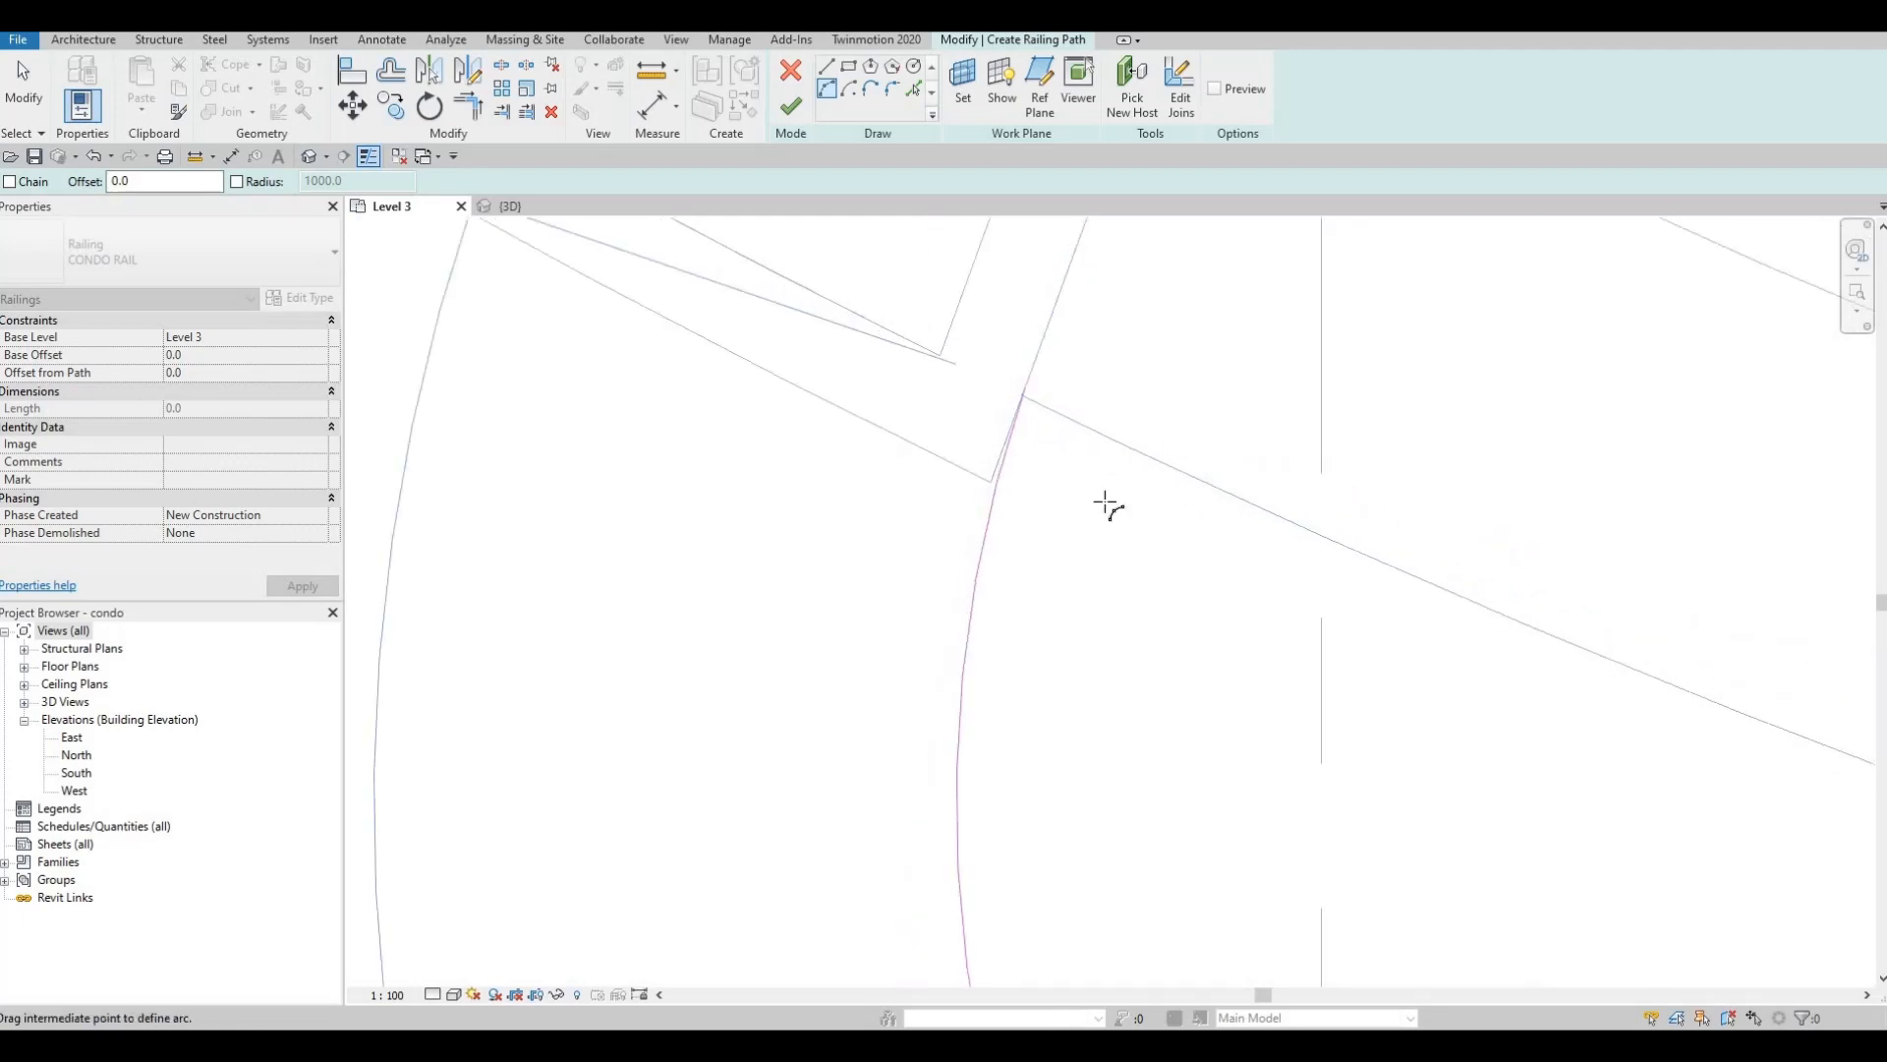
scroll(1033, 430, "up", 3)
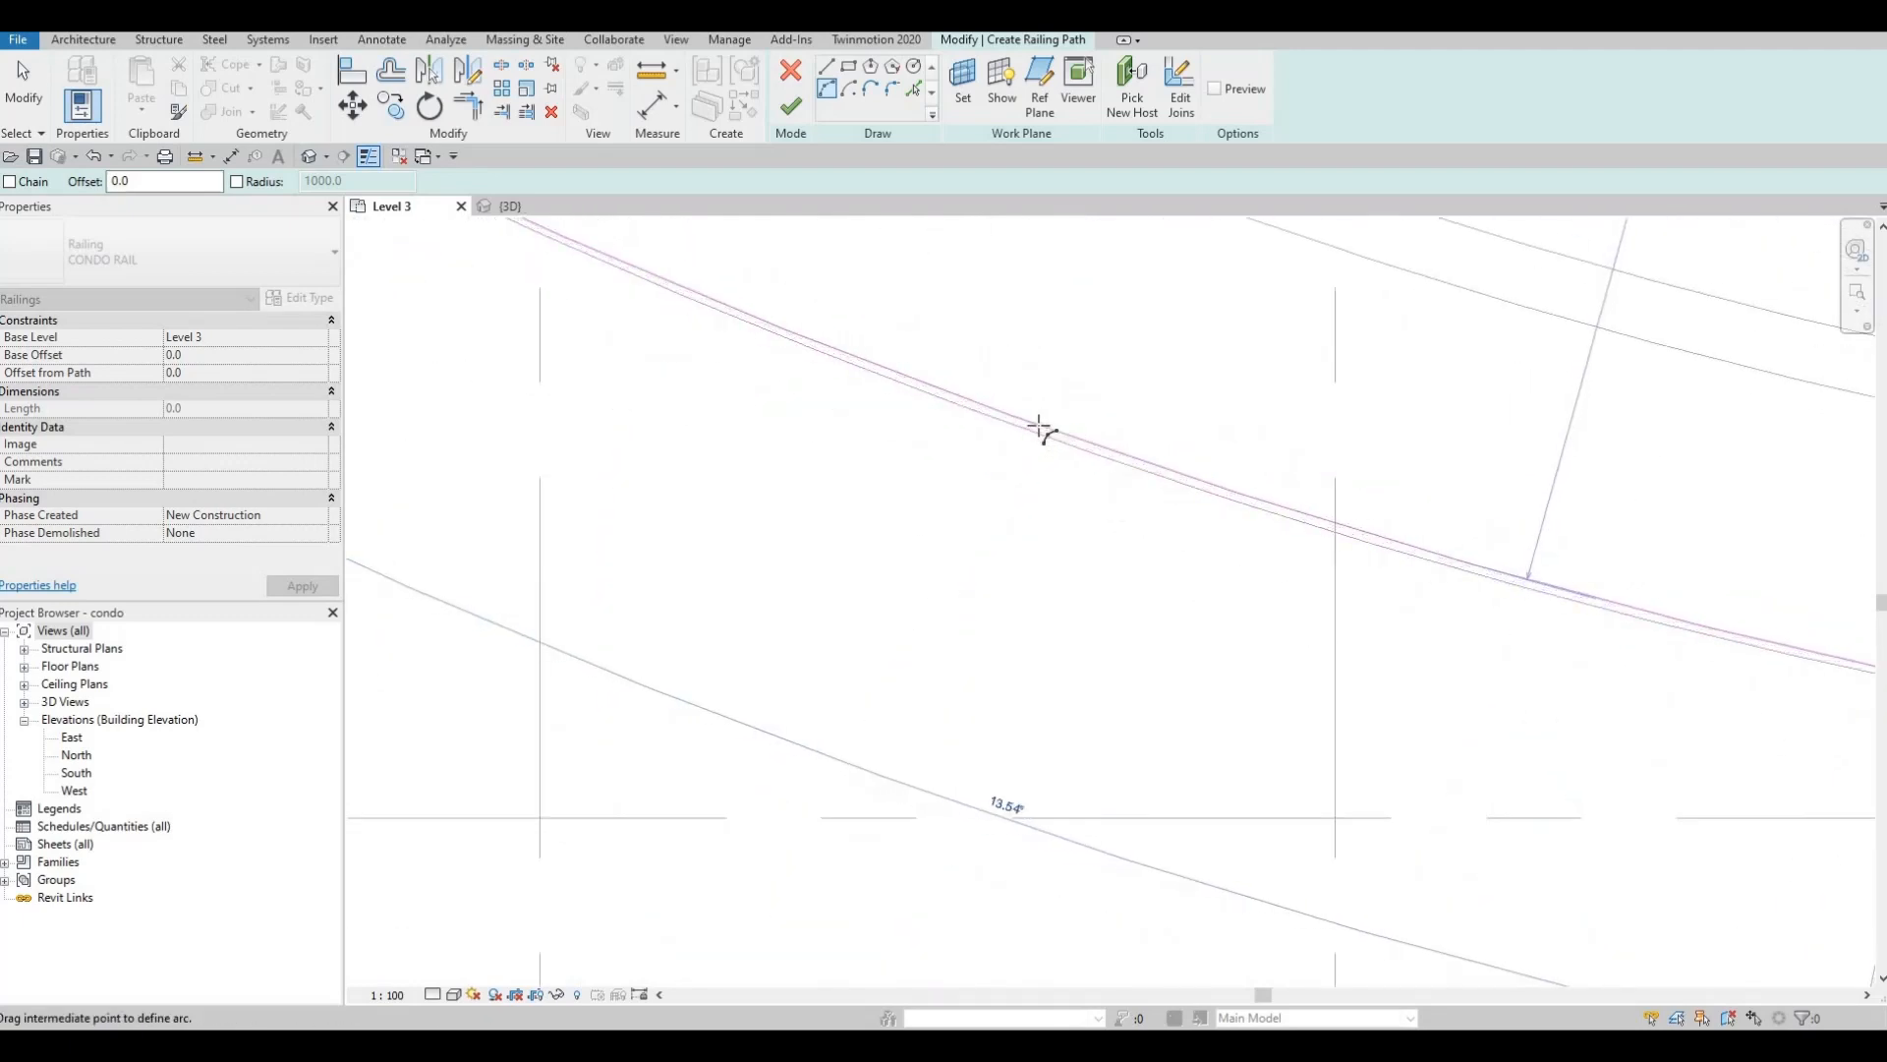
left_click(835, 386)
- Finish the unit 52 balcony railing and clear the selection
scroll(835, 393, "down", 1)
middle_click_drag(836, 393, 391, 307)
key("Escape")
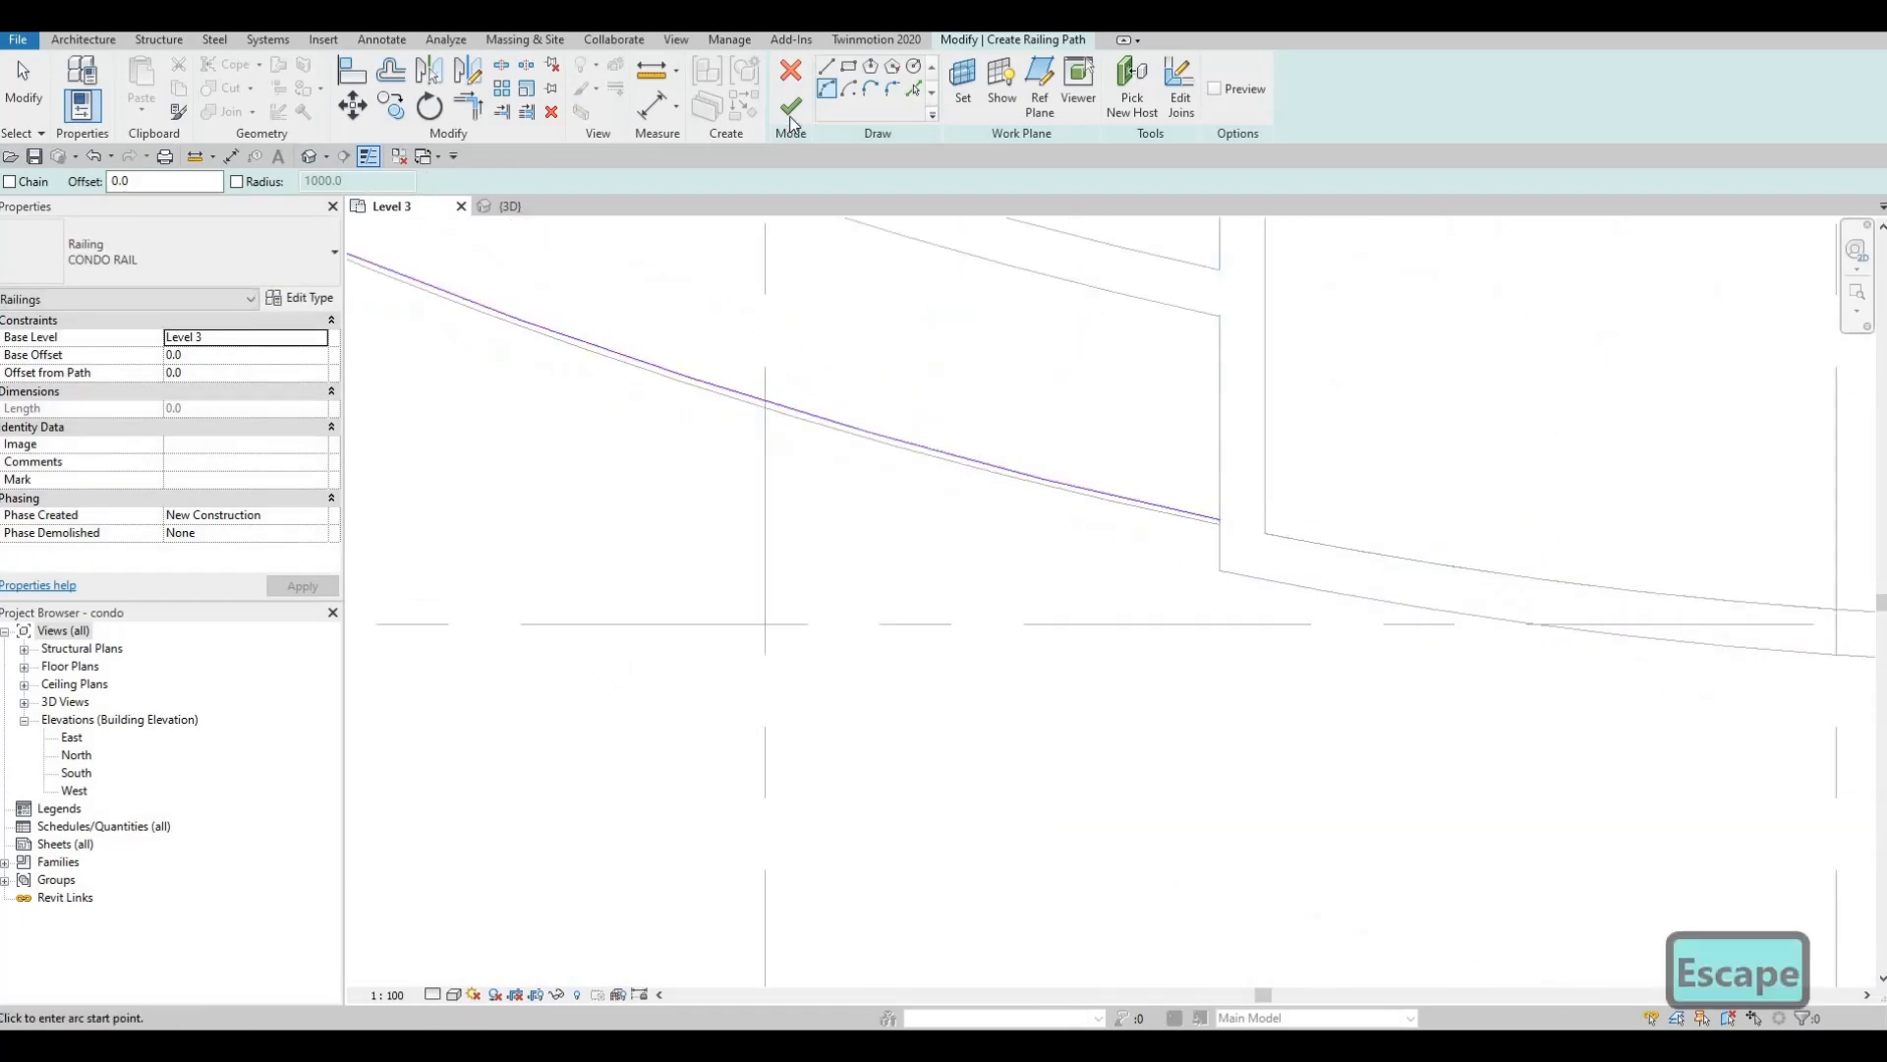
left_click(790, 106)
scroll(753, 260, "down", 3)
middle_click_drag(817, 409, 813, 535)
scroll(811, 541, "down", 3)
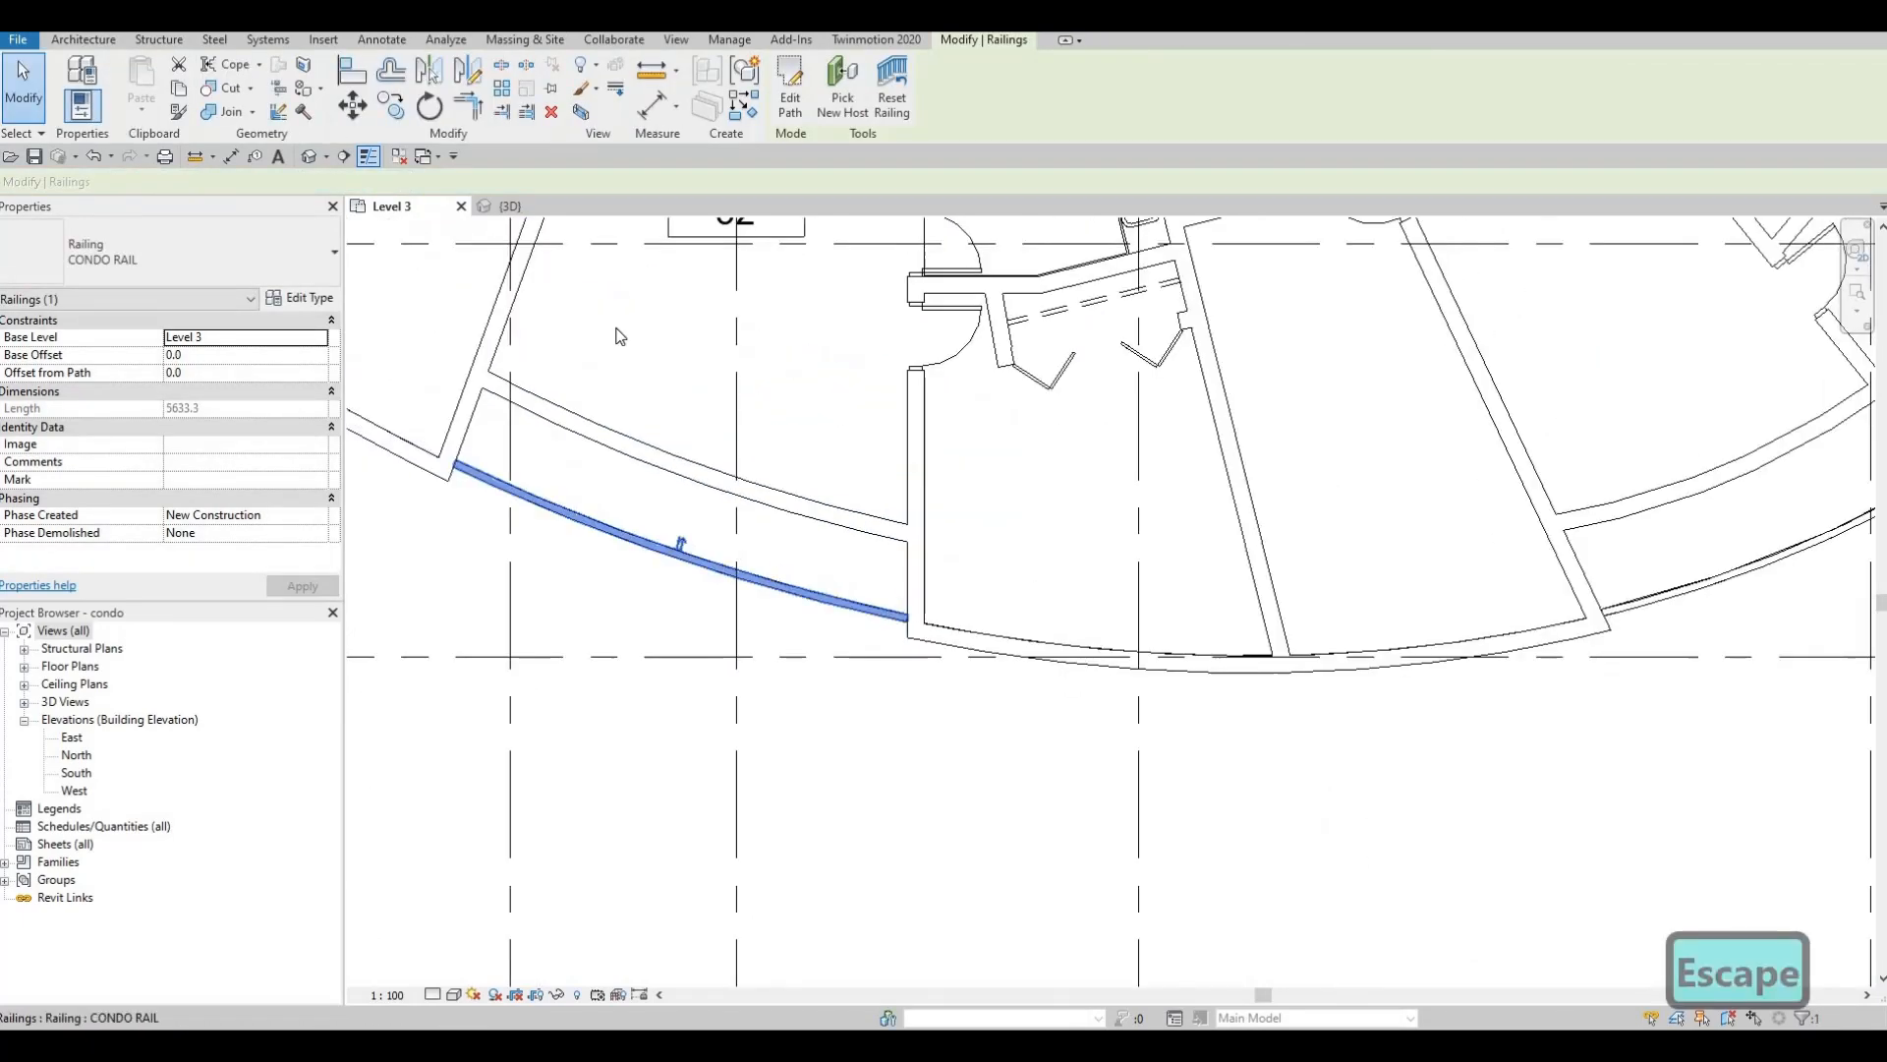
key("Escape")
key("Escape")
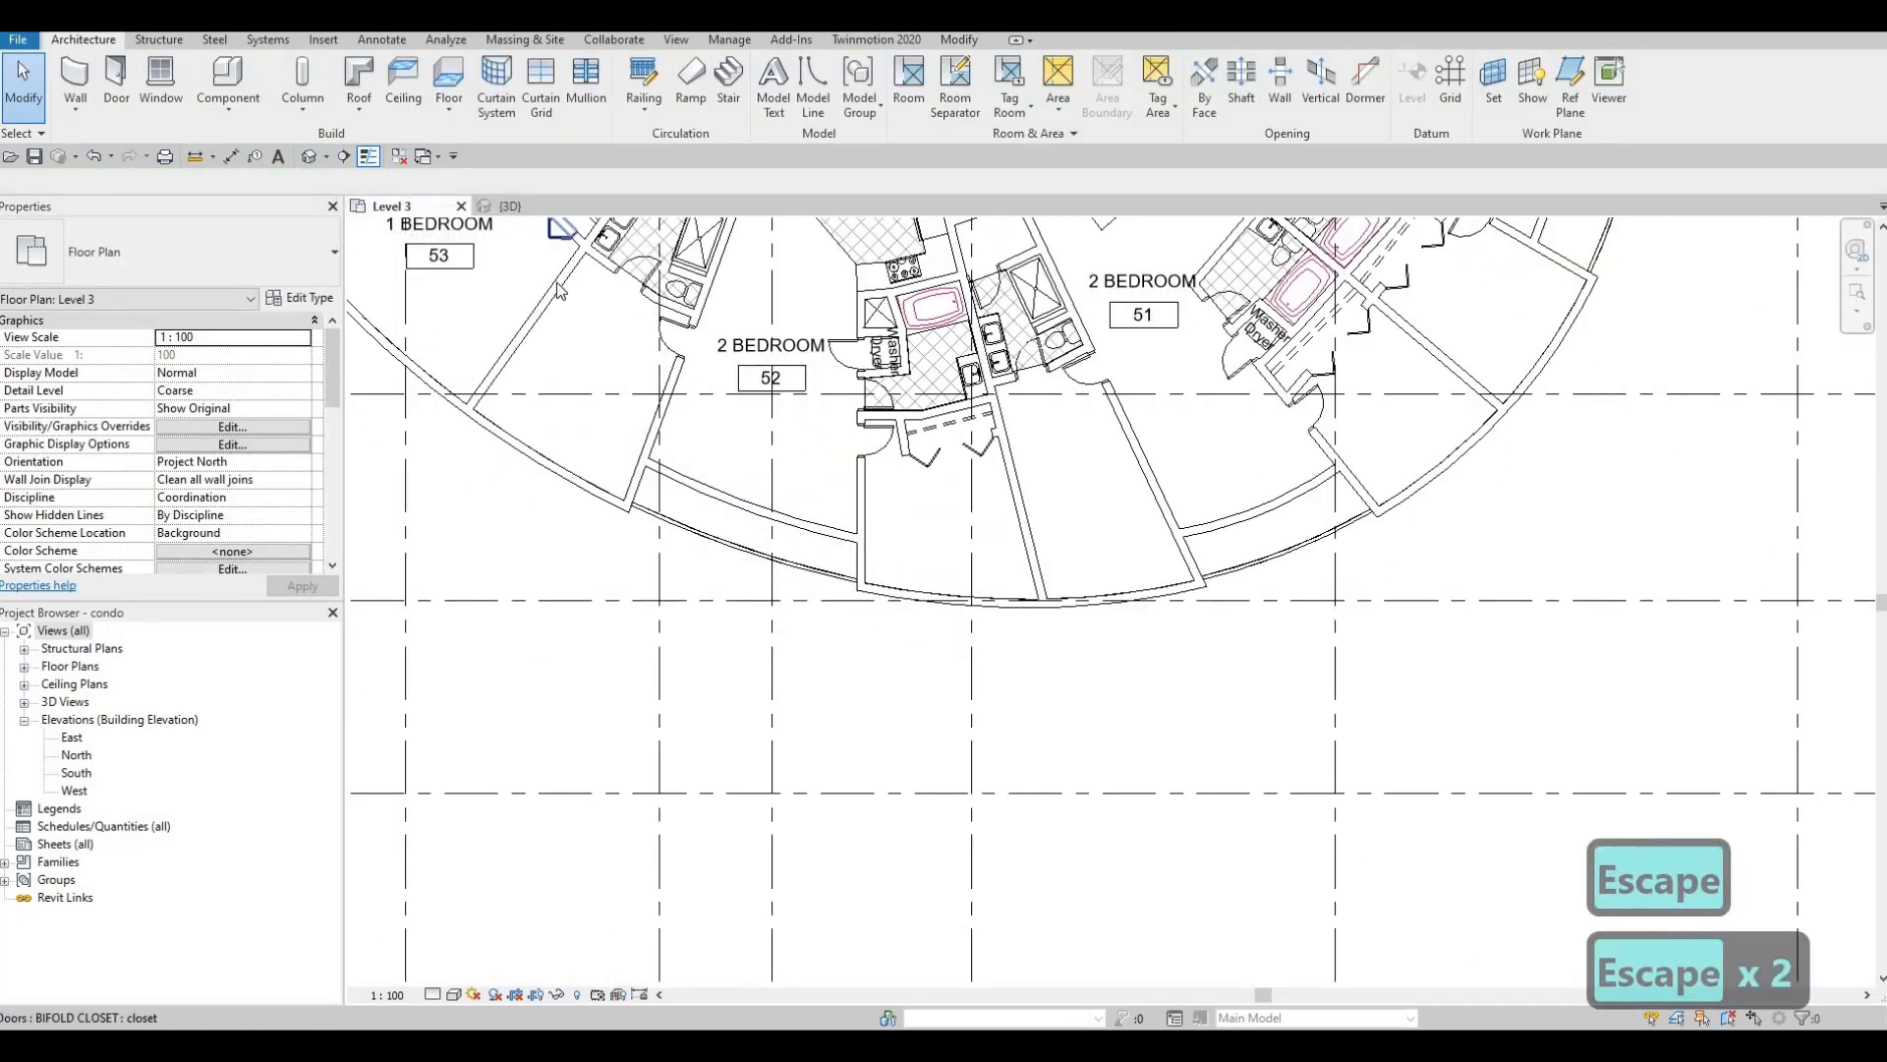
- In the 3D view, review the CONDO RAIL type's rail structure and baluster placement settings for the Level 3 balcony railing
left_click(510, 205)
scroll(869, 612, "up", 5)
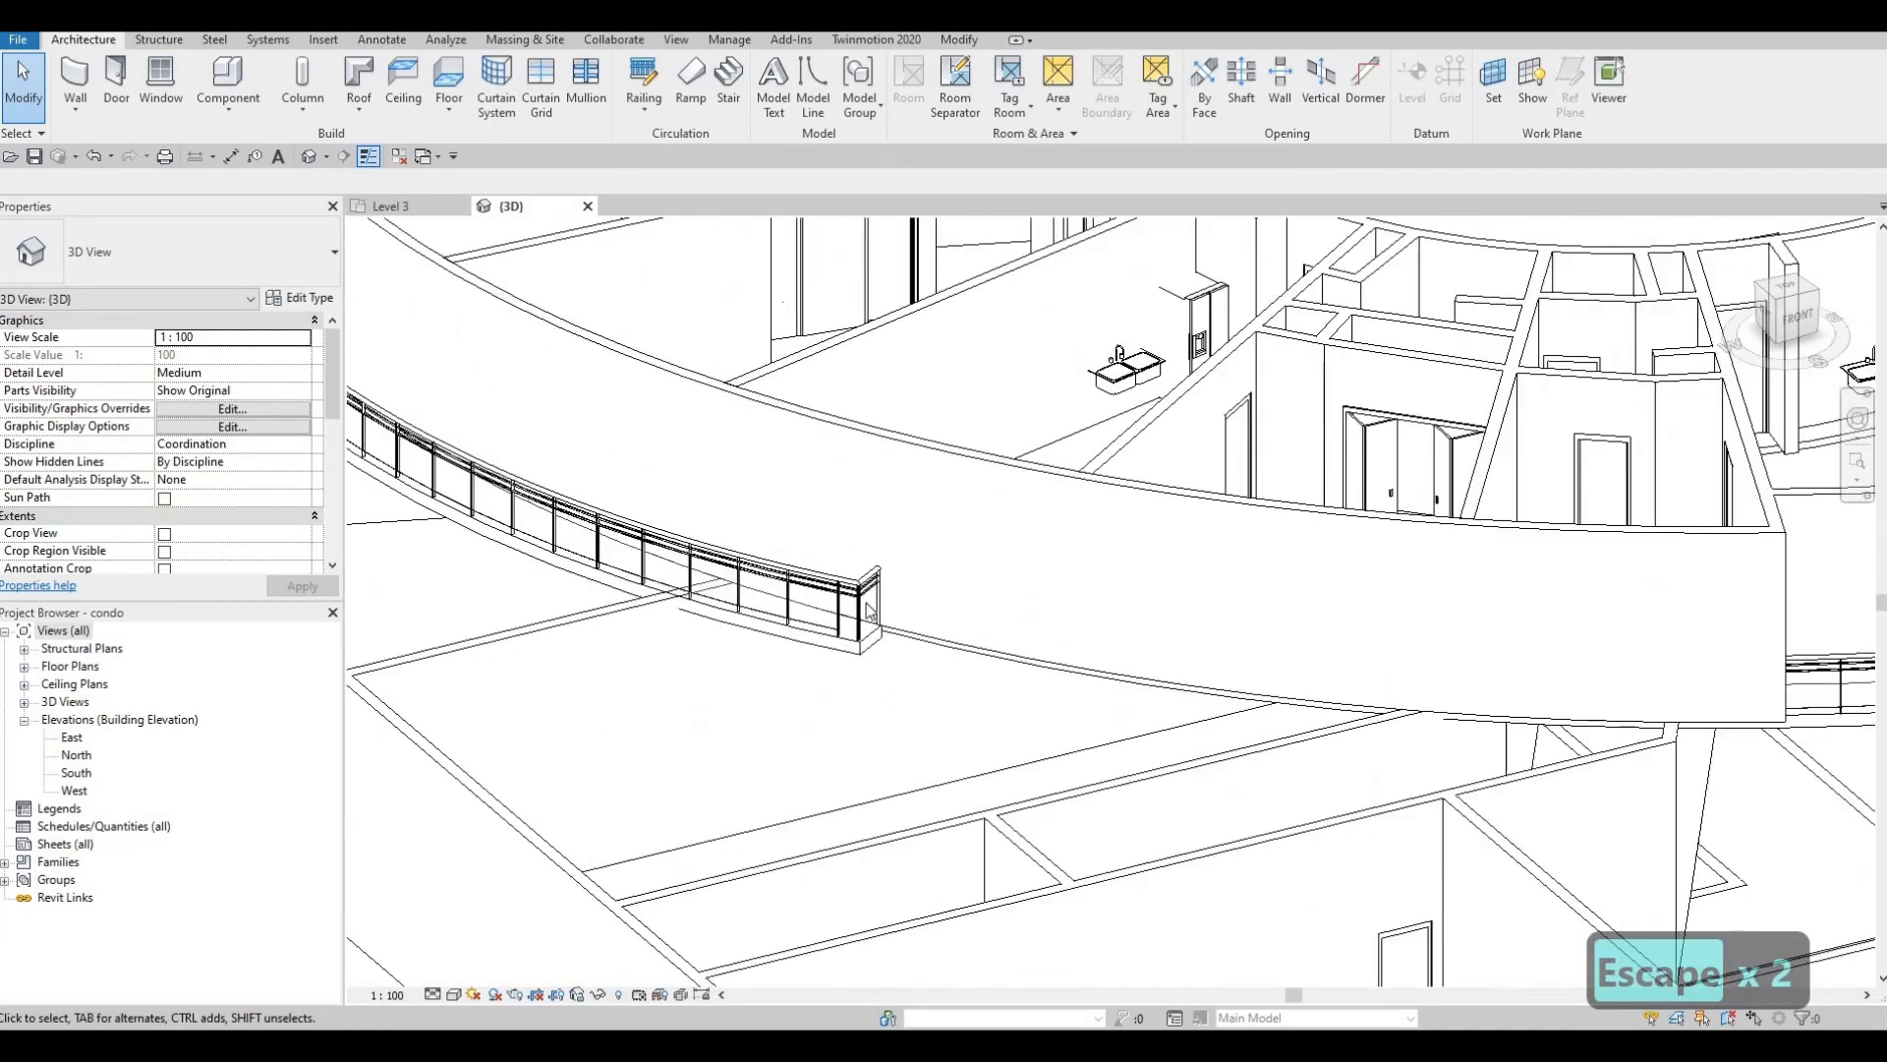
scroll(866, 602, "up", 4)
left_click(866, 605)
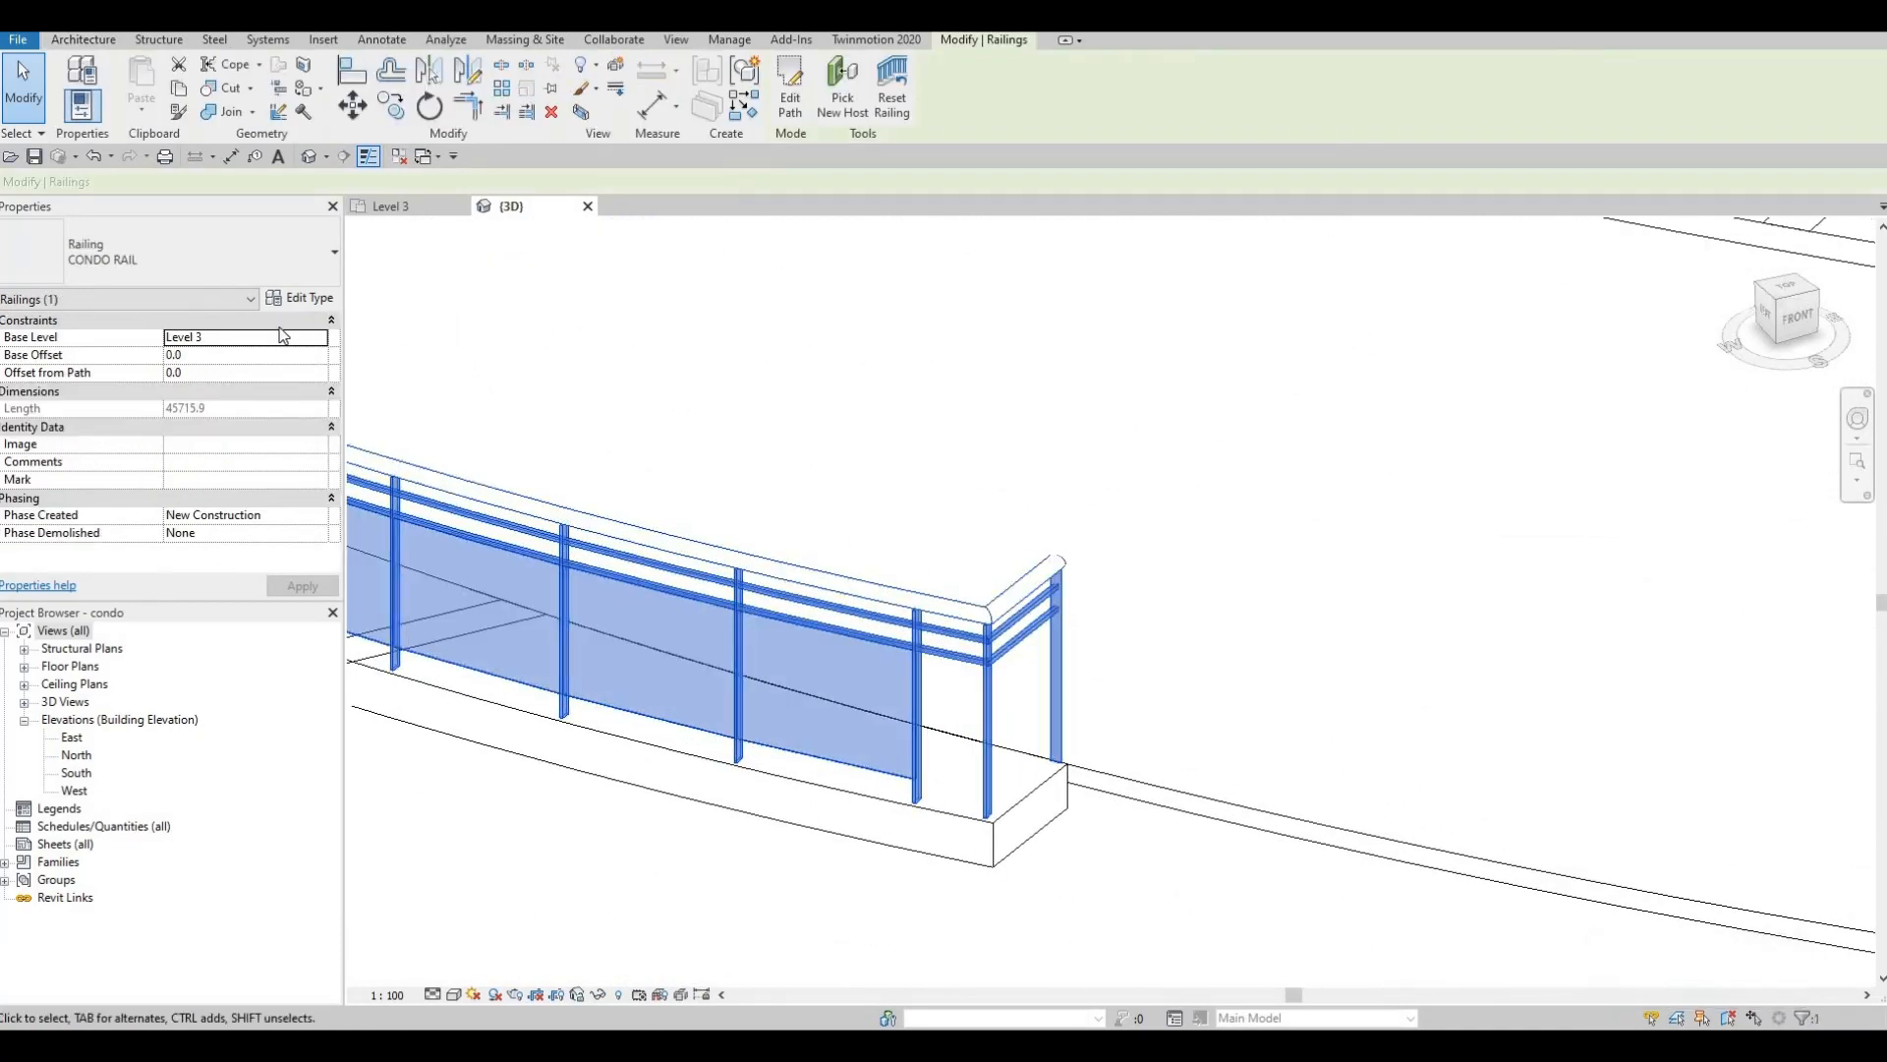
left_click(301, 300)
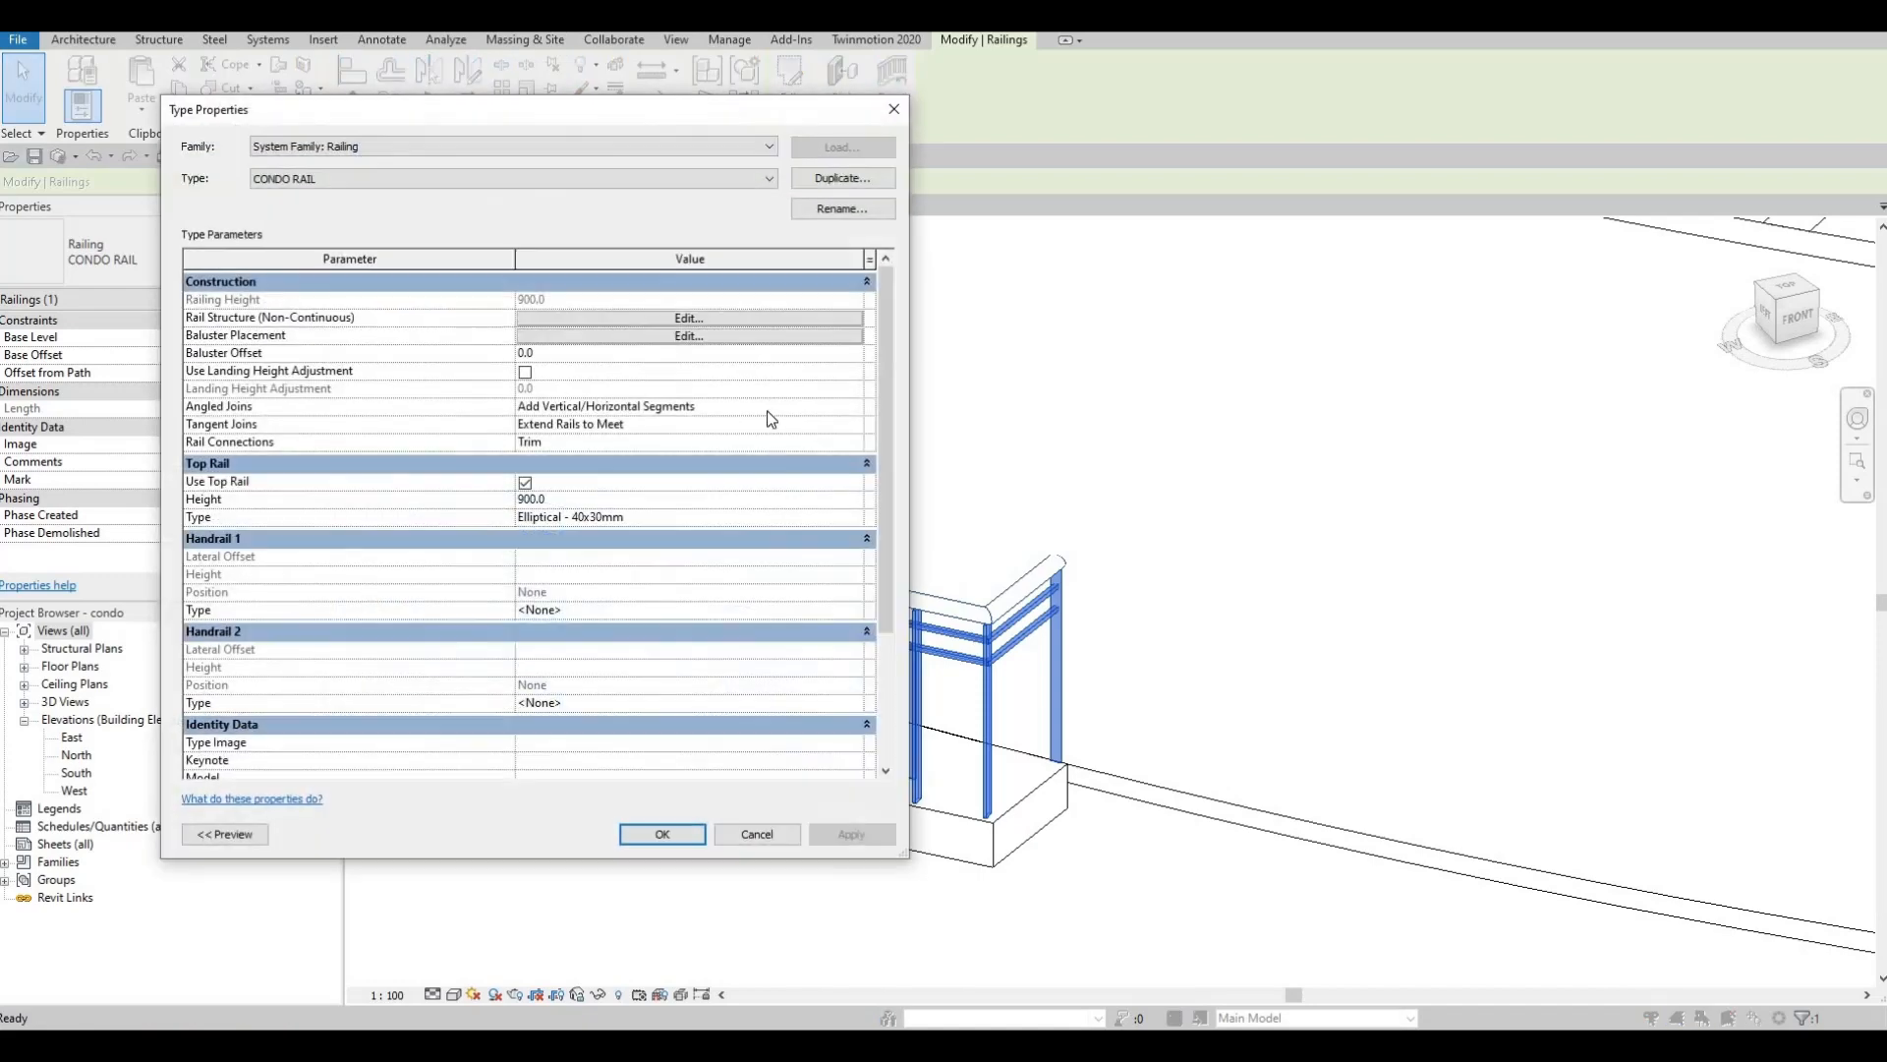
left_click(624, 318)
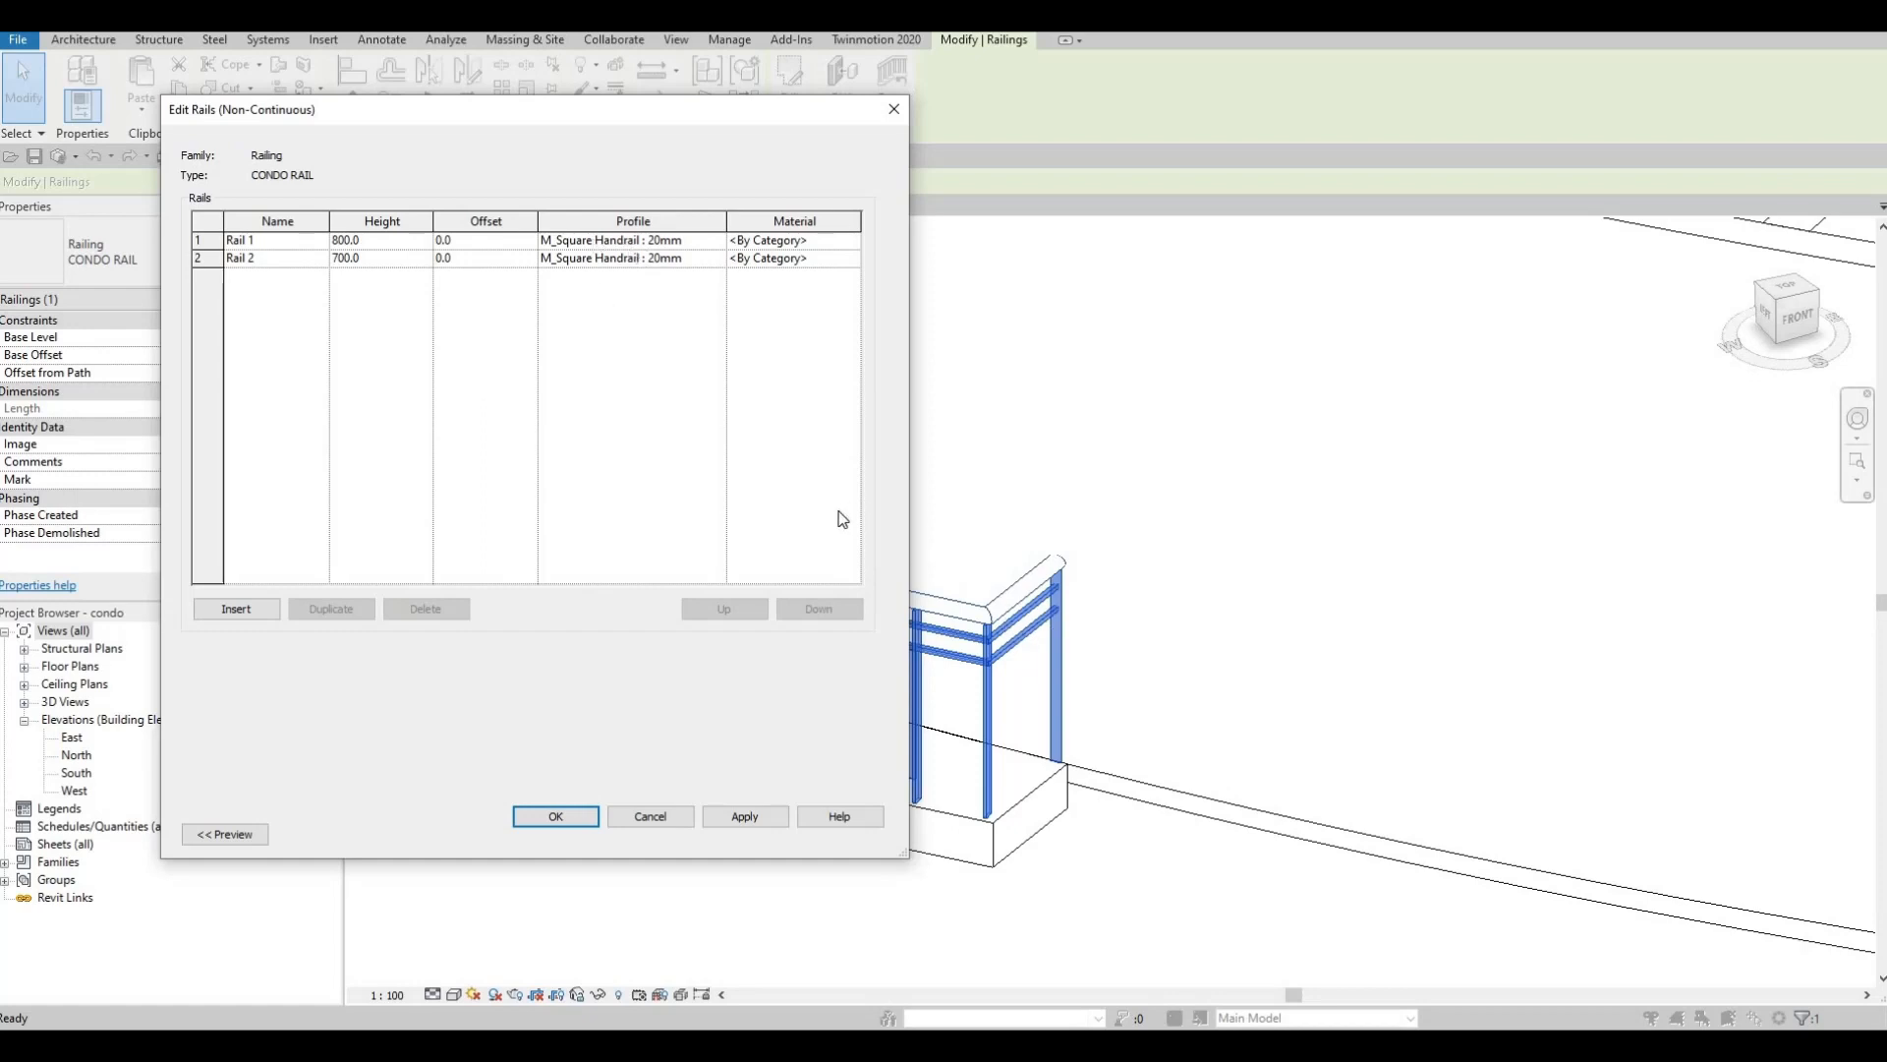
key("Escape")
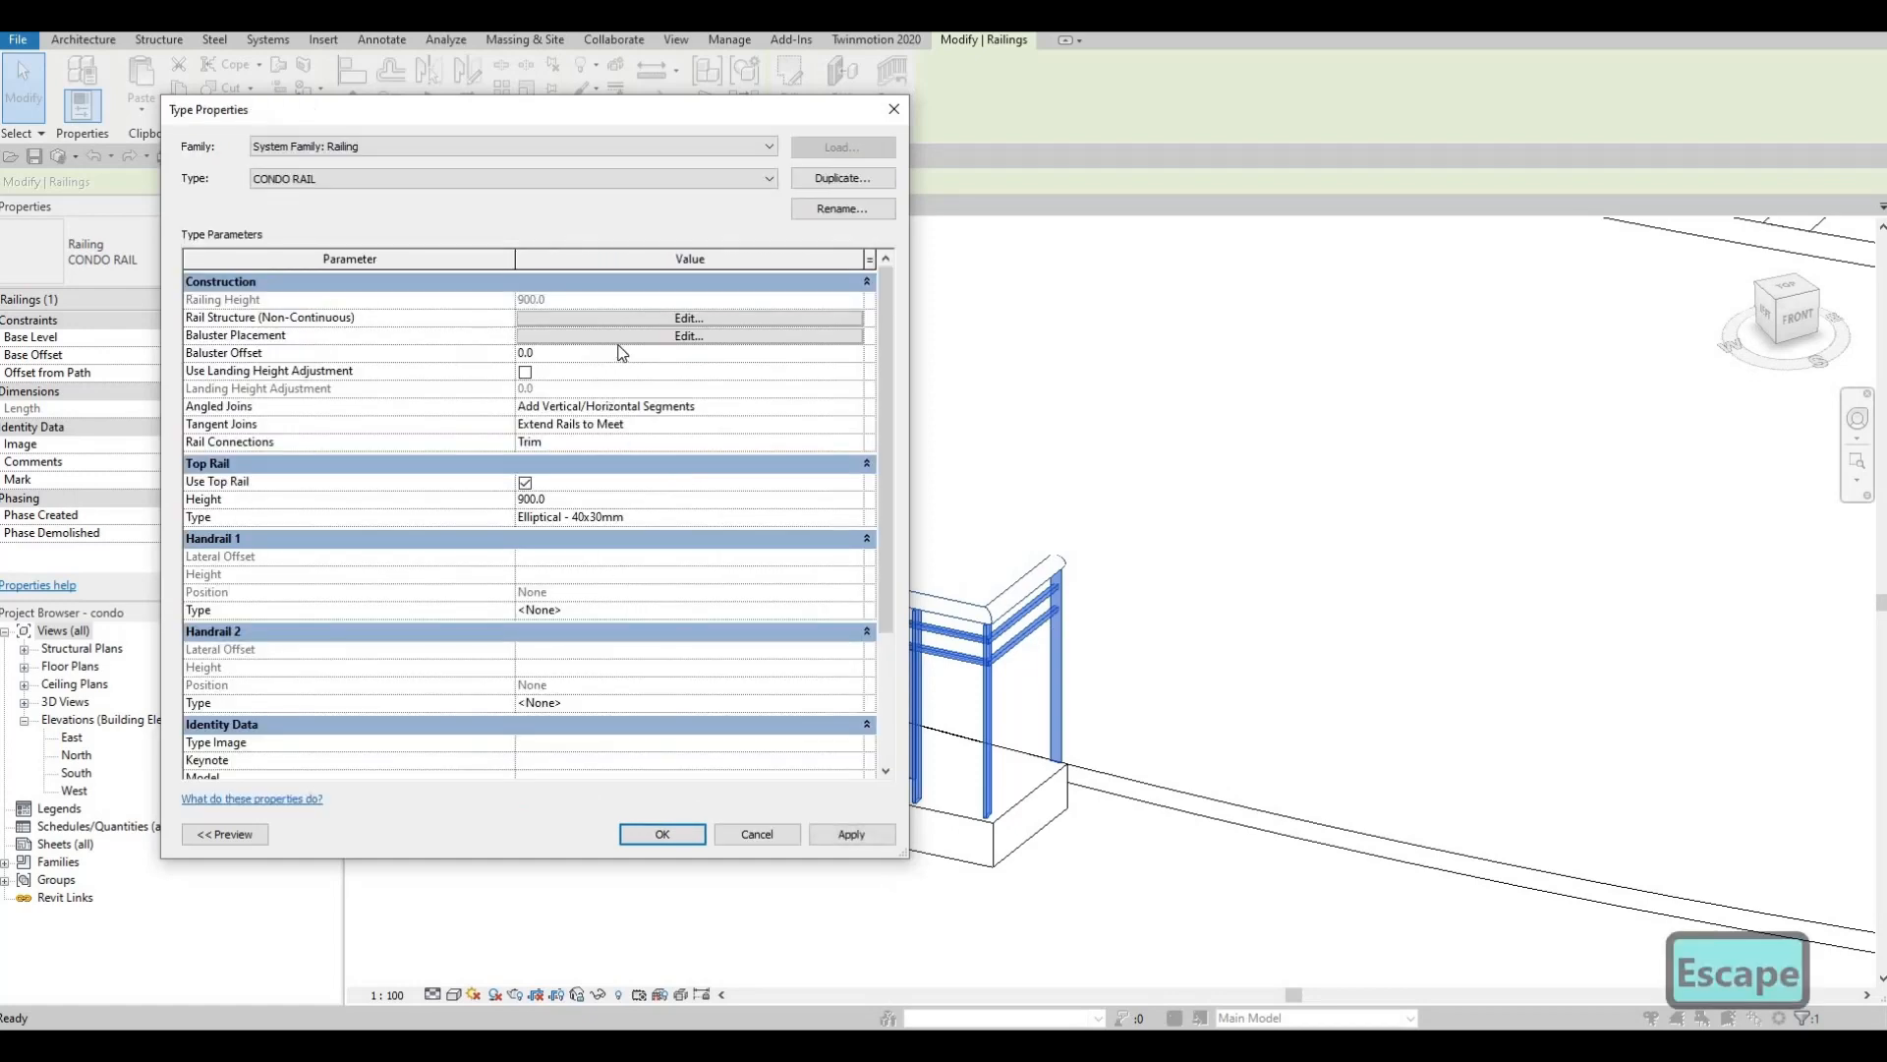
left_click(625, 336)
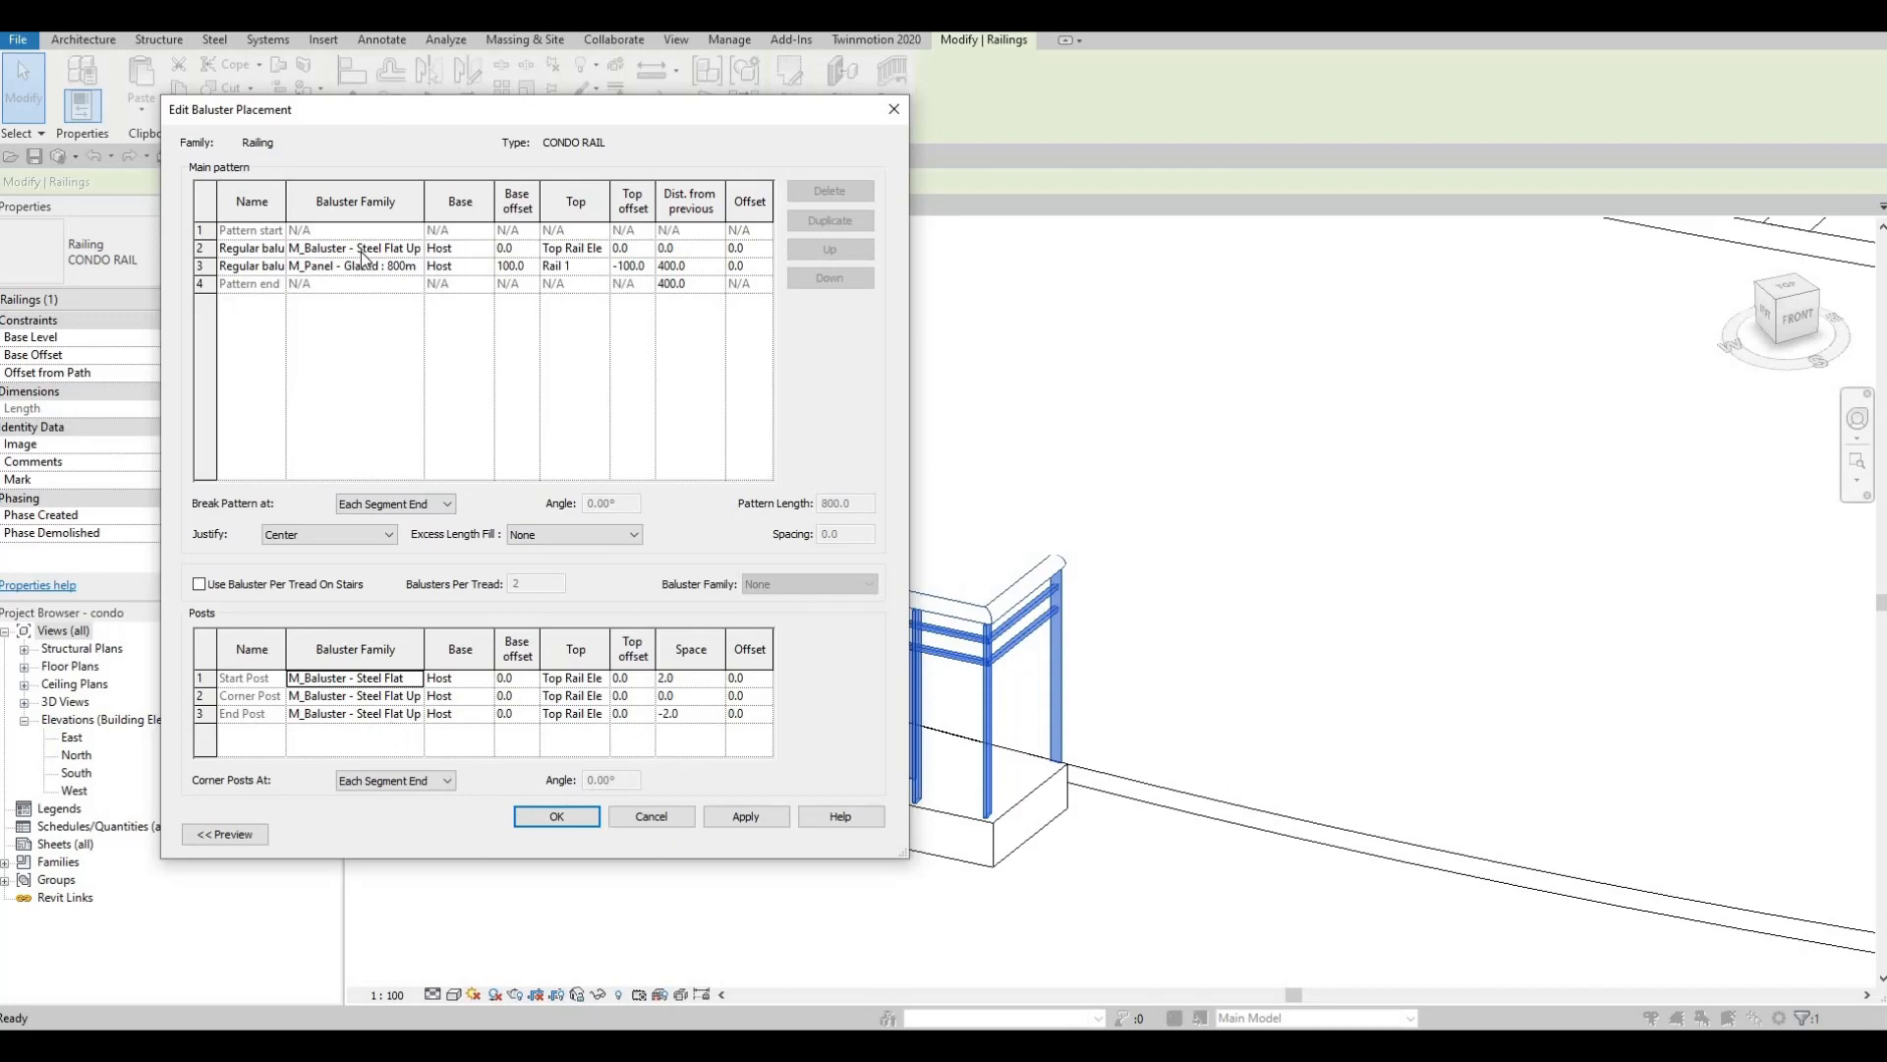
key("Escape")
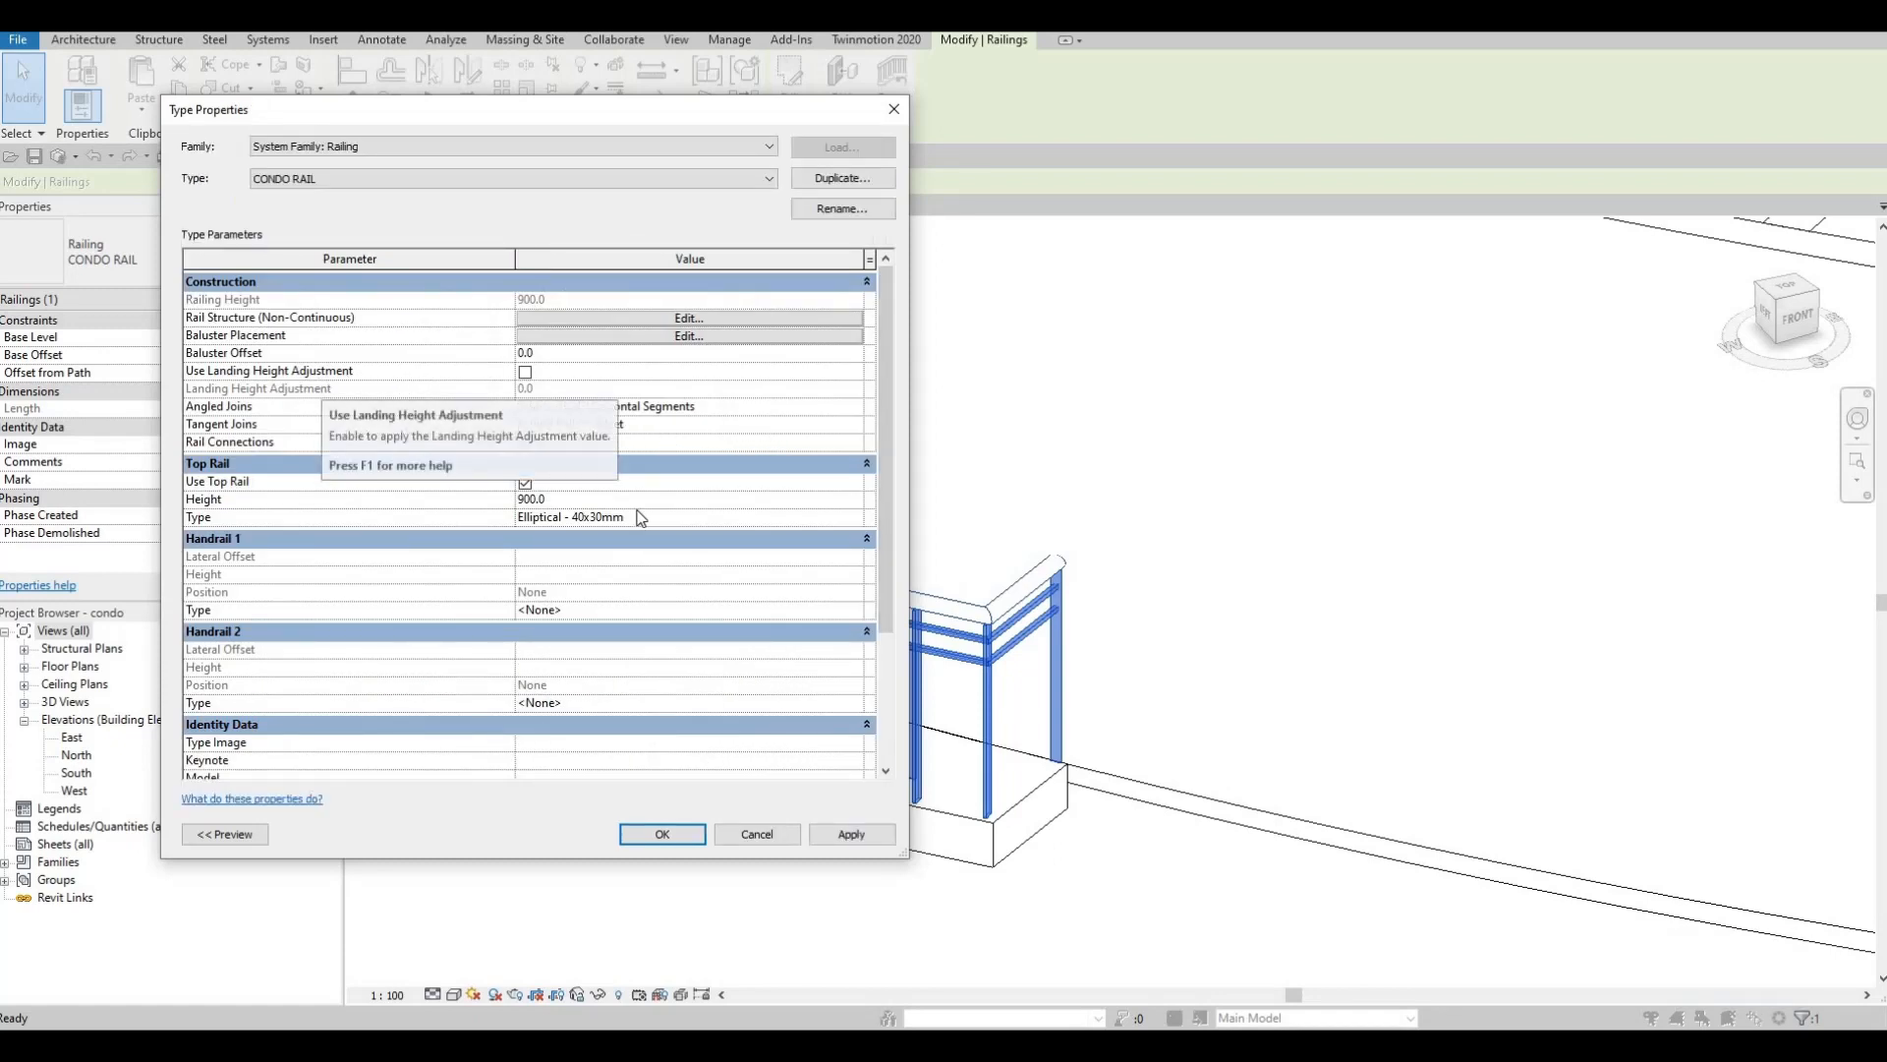
- Change the profile of the CONDO RAIL's Elliptical - 40x30mm top rail type to M_Rectangular Handrail : 50 x 50mm
key("F1")
left_click(673, 522)
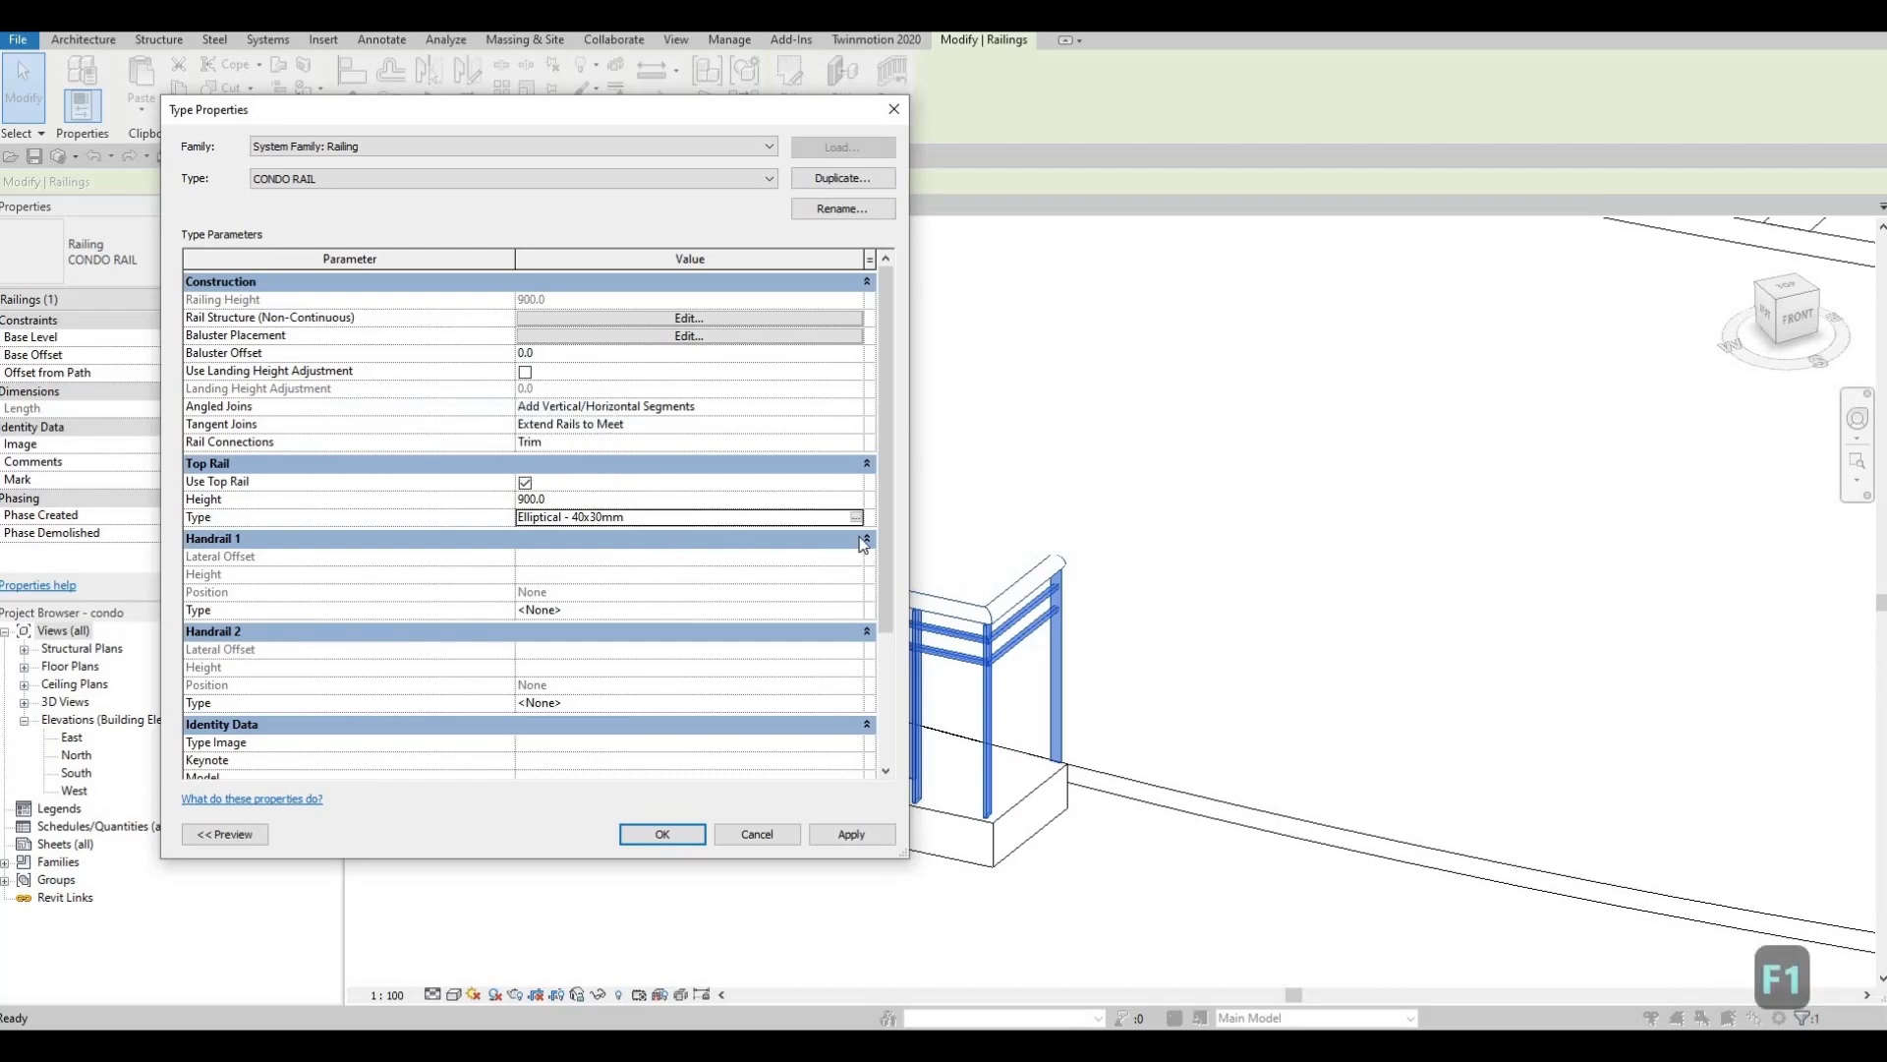
left_click(856, 518)
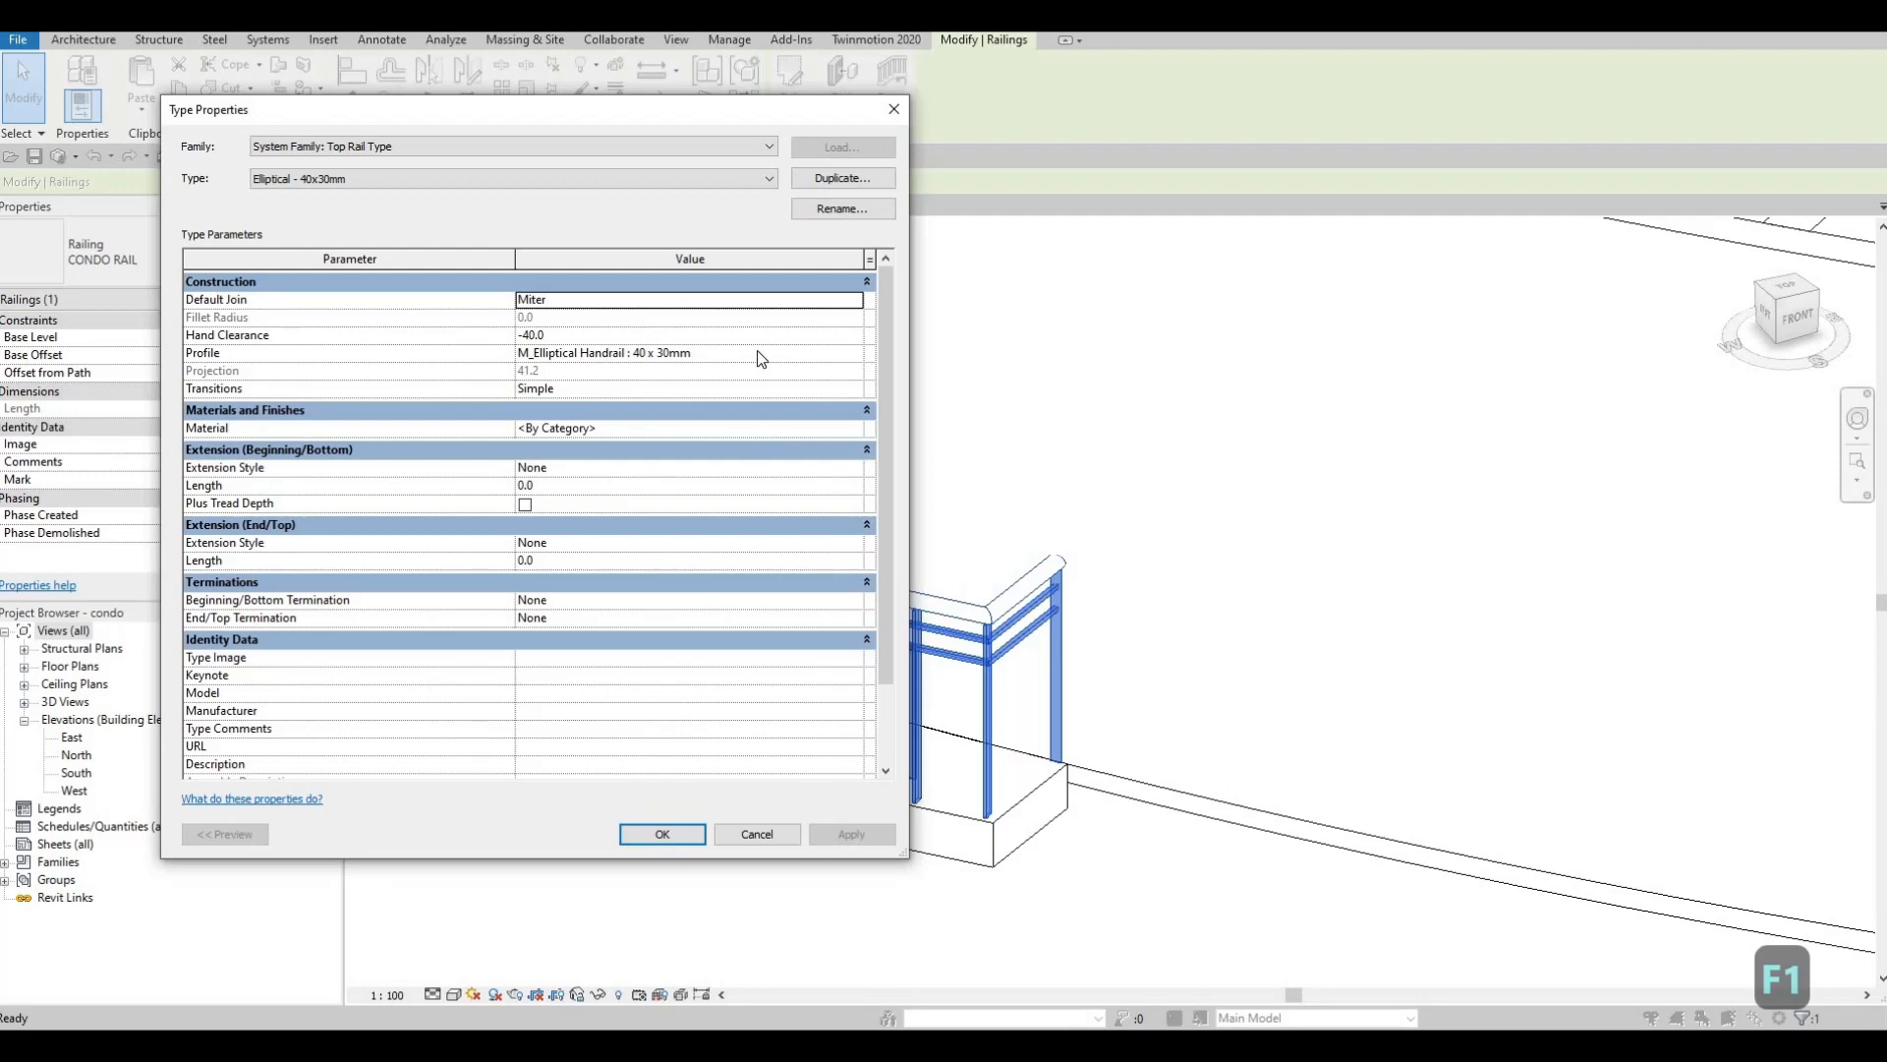
left_click(835, 354)
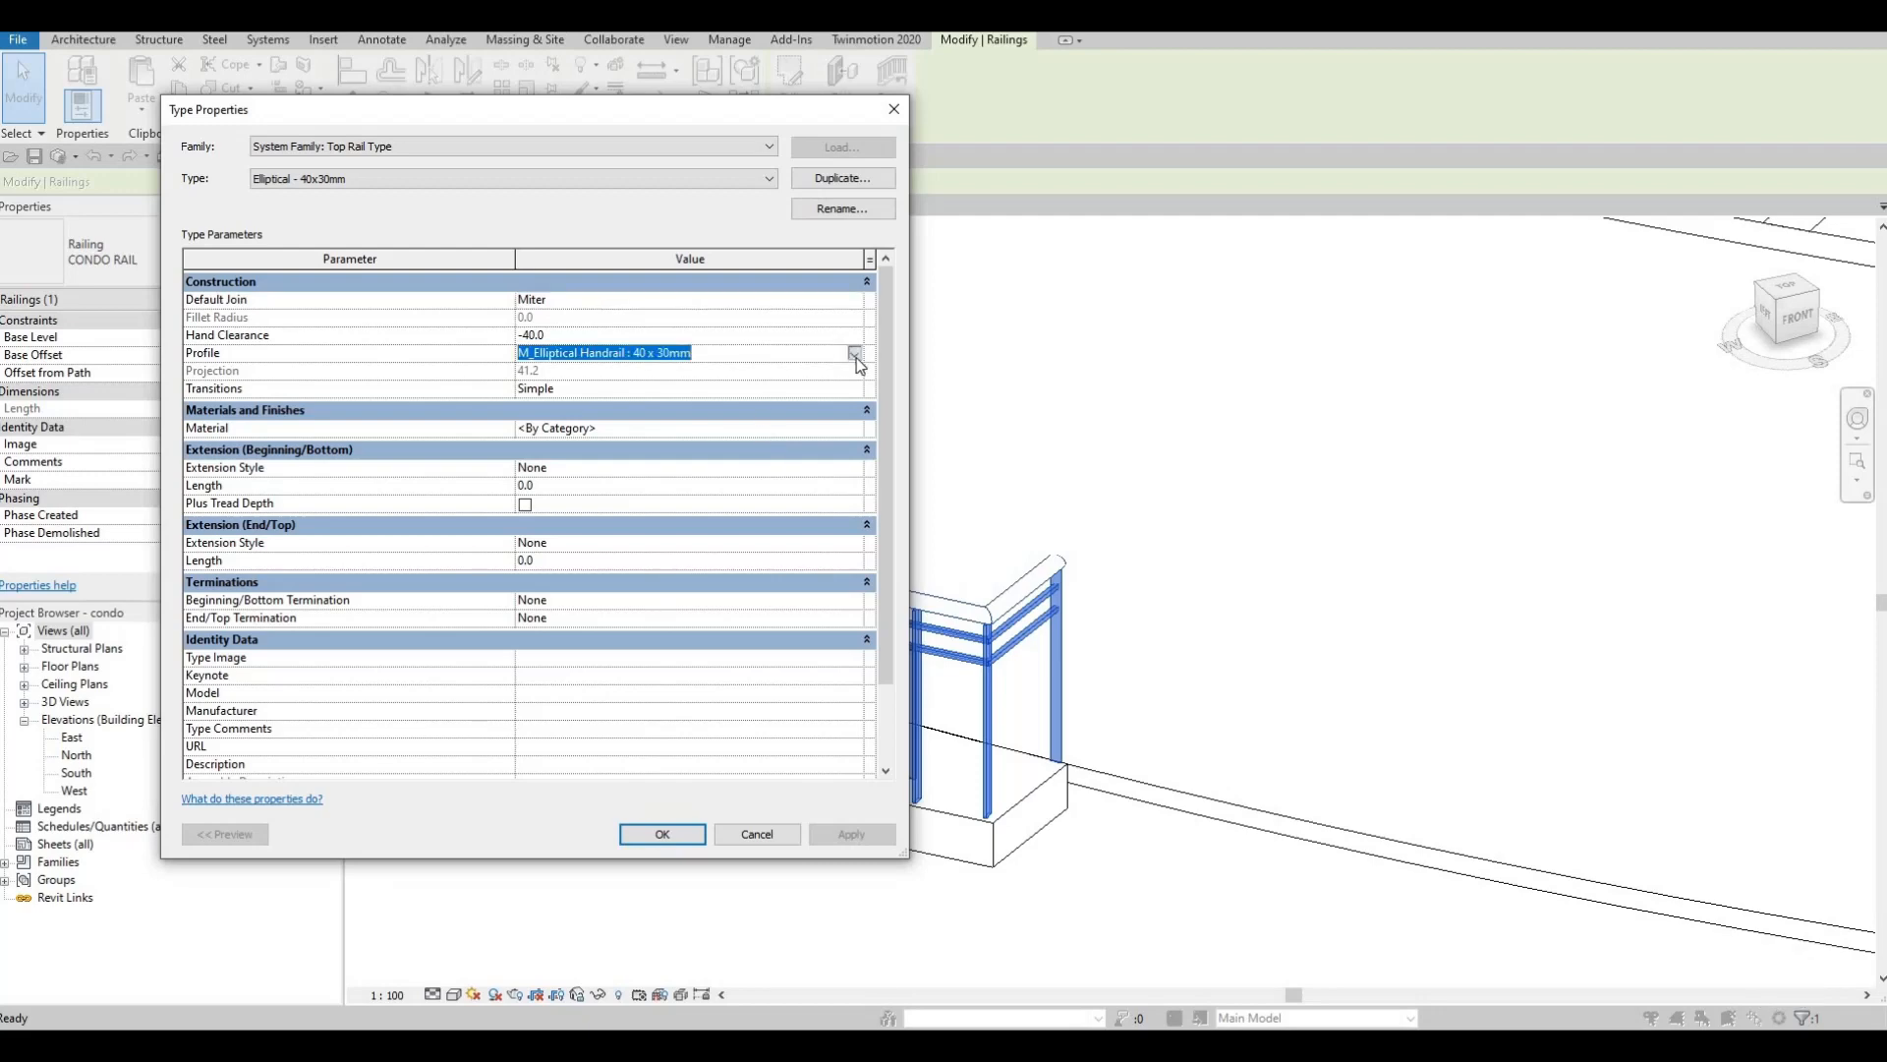
left_click(854, 354)
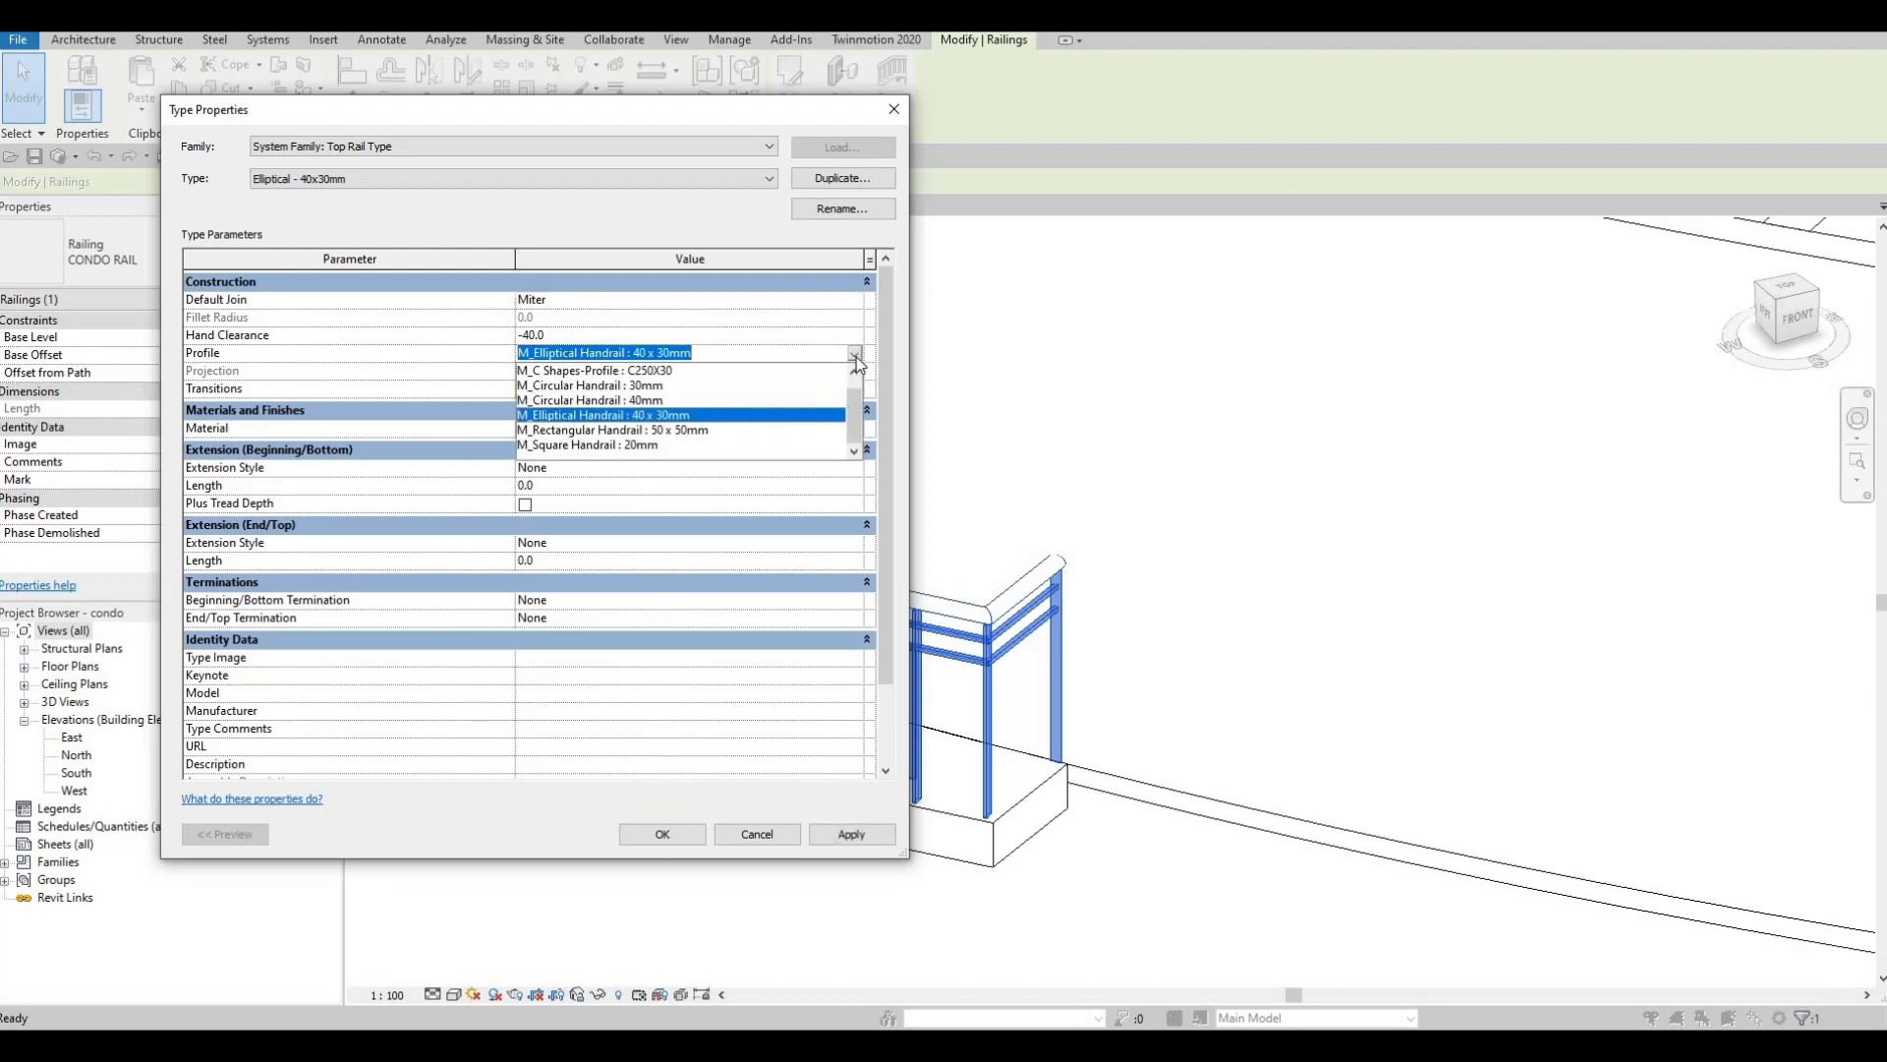
left_click(610, 430)
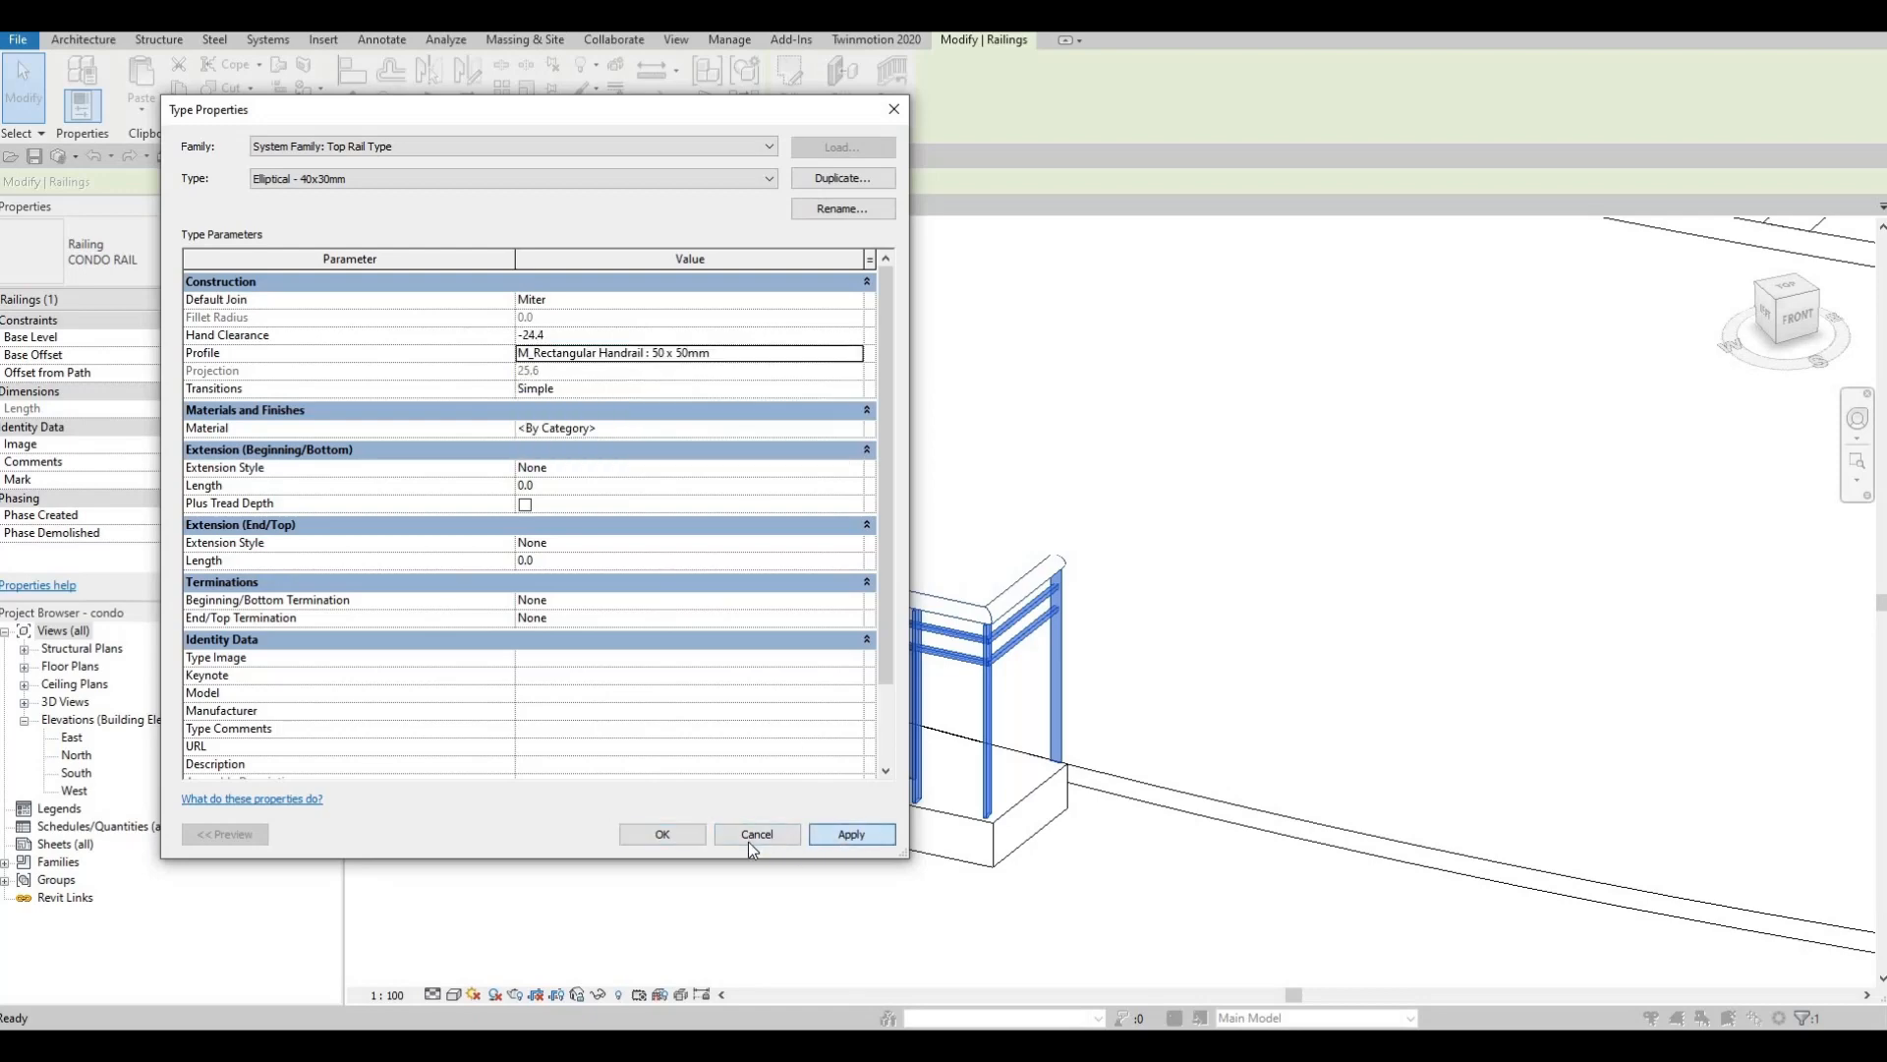
left_click(660, 834)
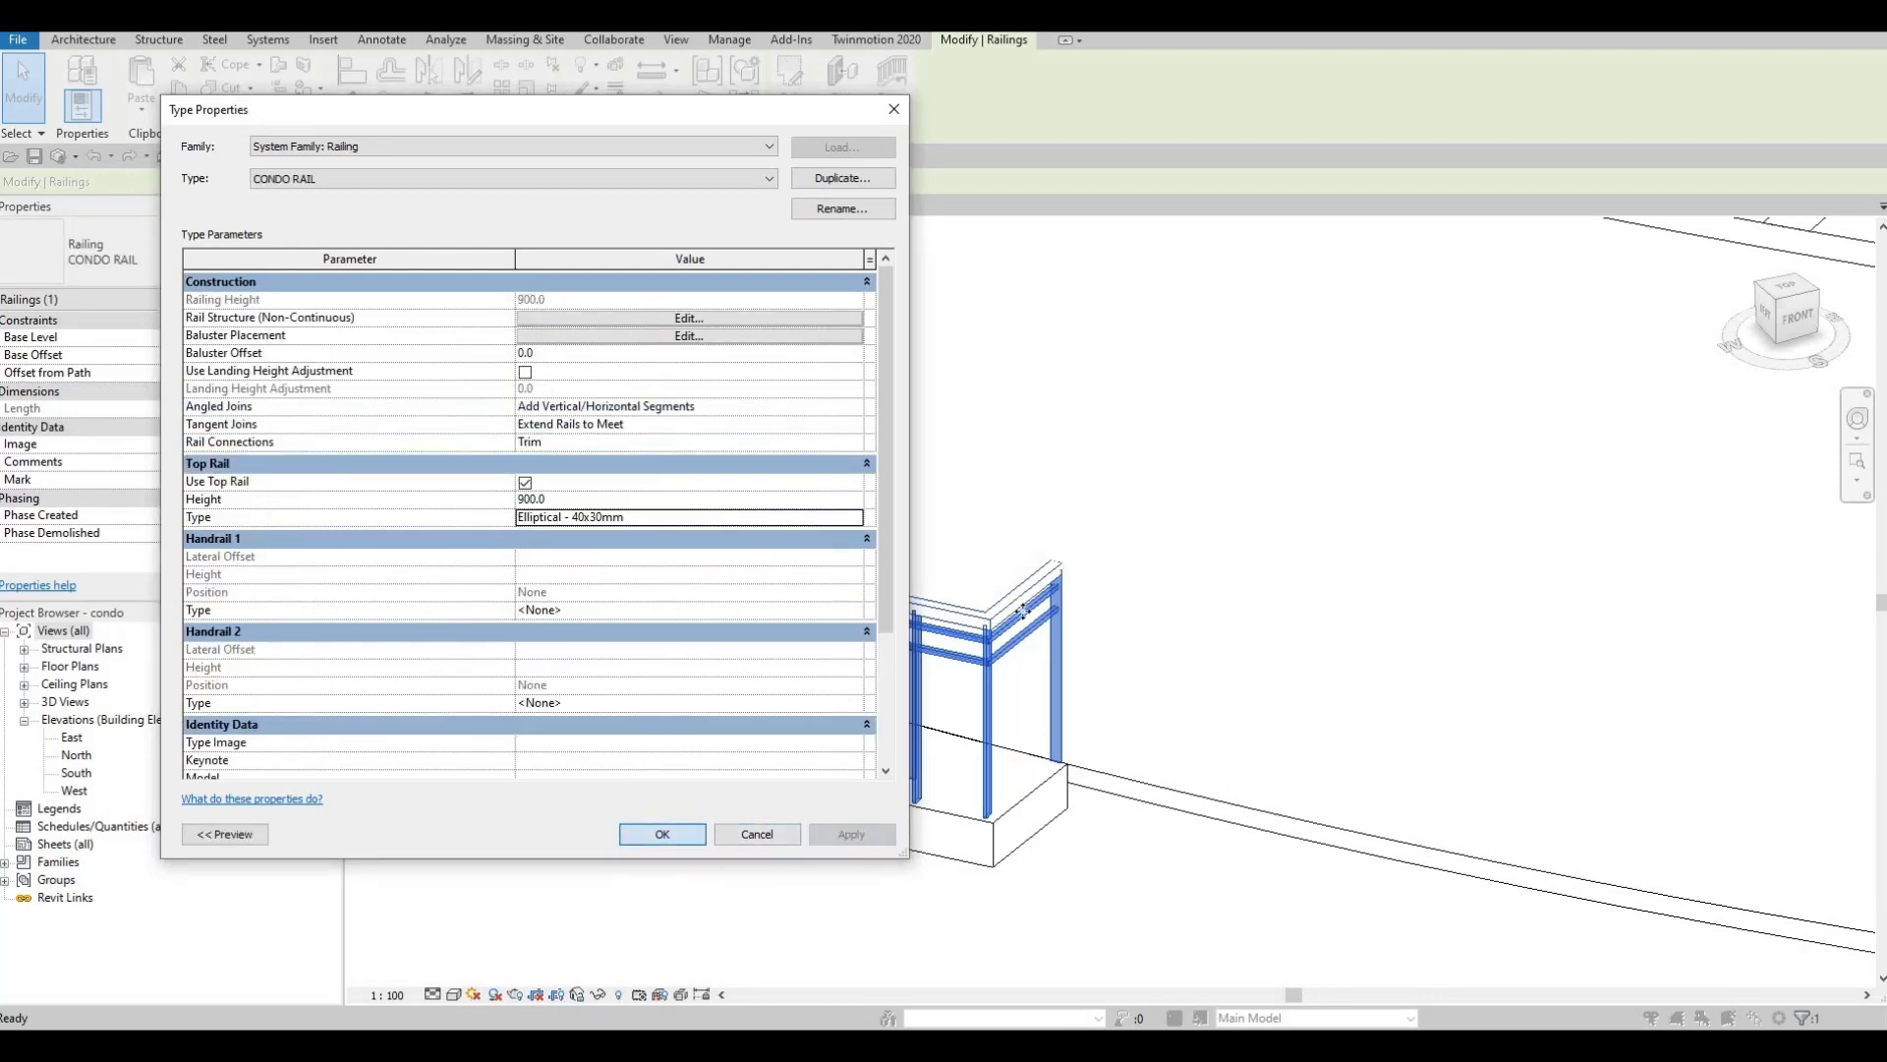
left_click(662, 834)
- Inspect the top rail profile at the balcony railing's corner and along its curved run in 3D
scroll(1095, 573, "up", 5)
key("Escape")
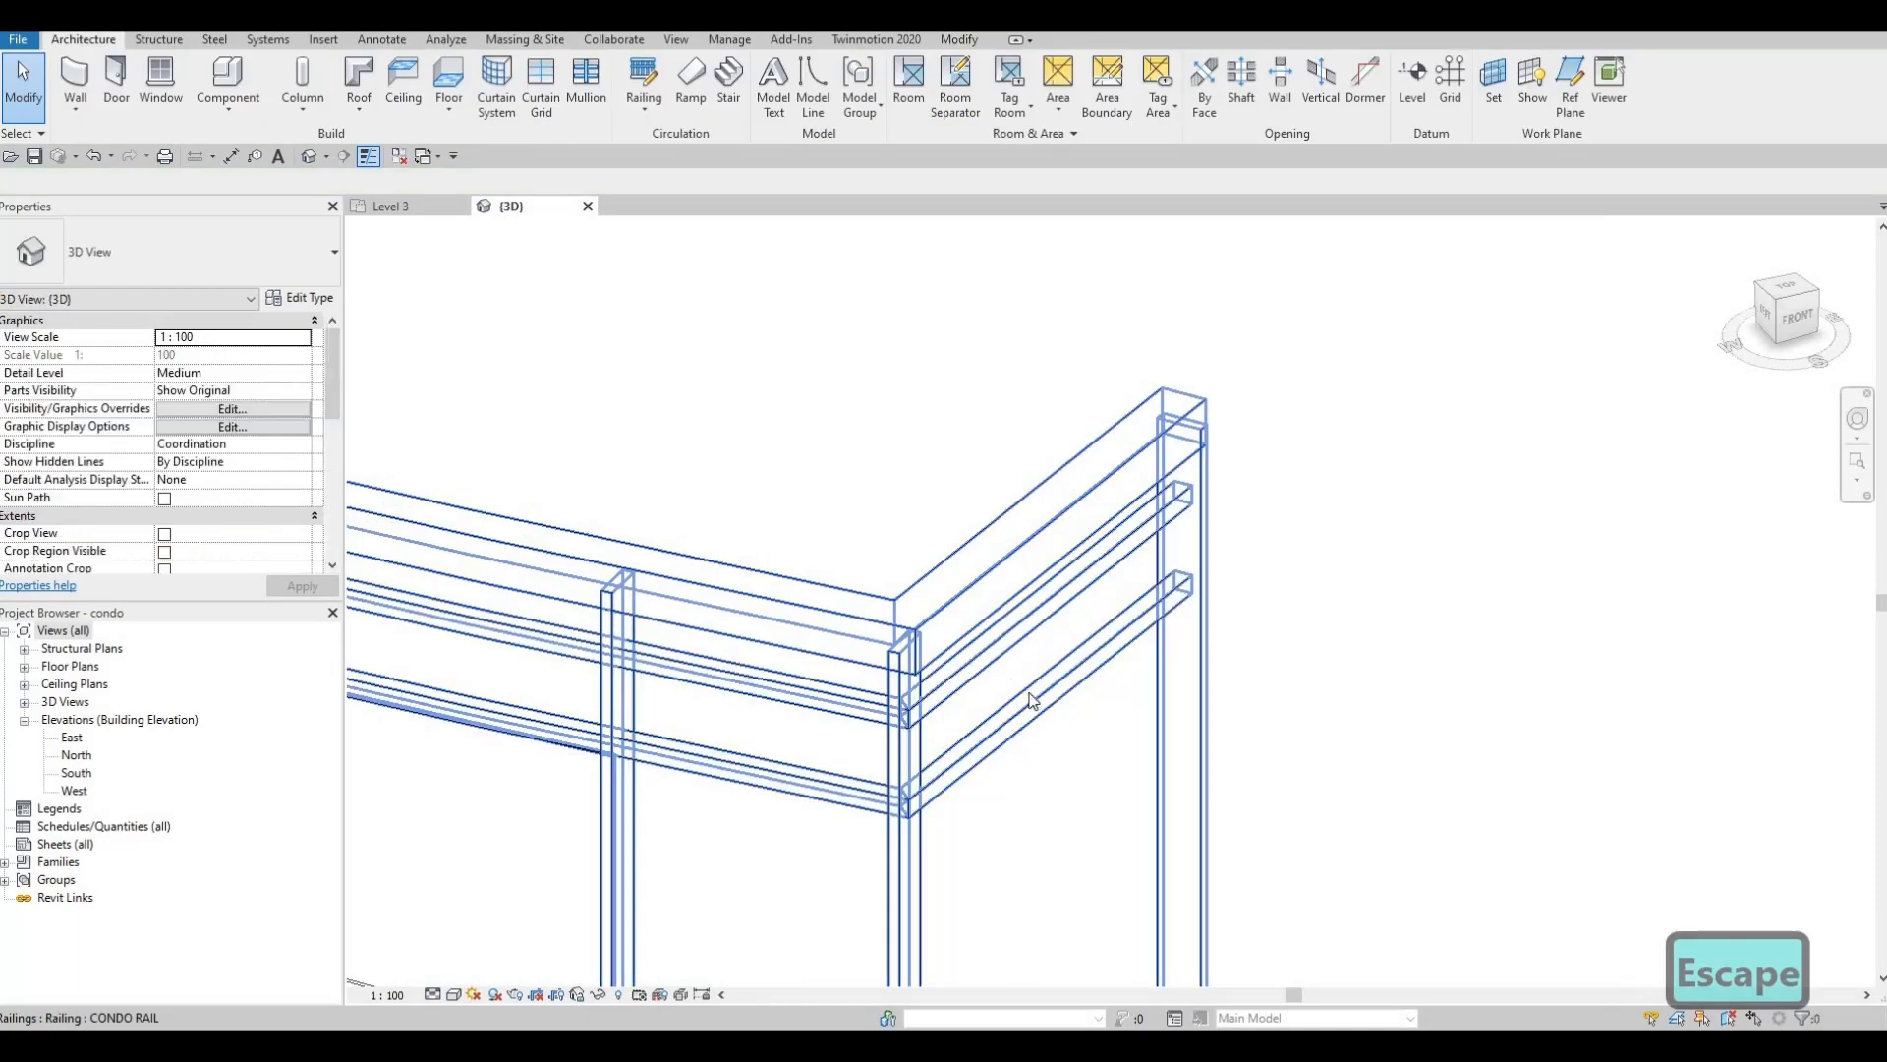
scroll(1028, 726, "down", 5)
middle_click_drag(1047, 806, 1517, 803)
scroll(1517, 803, "down", 2)
scroll(1392, 832, "down", 3)
middle_click_drag(848, 762, 1095, 957)
middle_click_drag(688, 443, 919, 801)
middle_click_drag(728, 417, 795, 821)
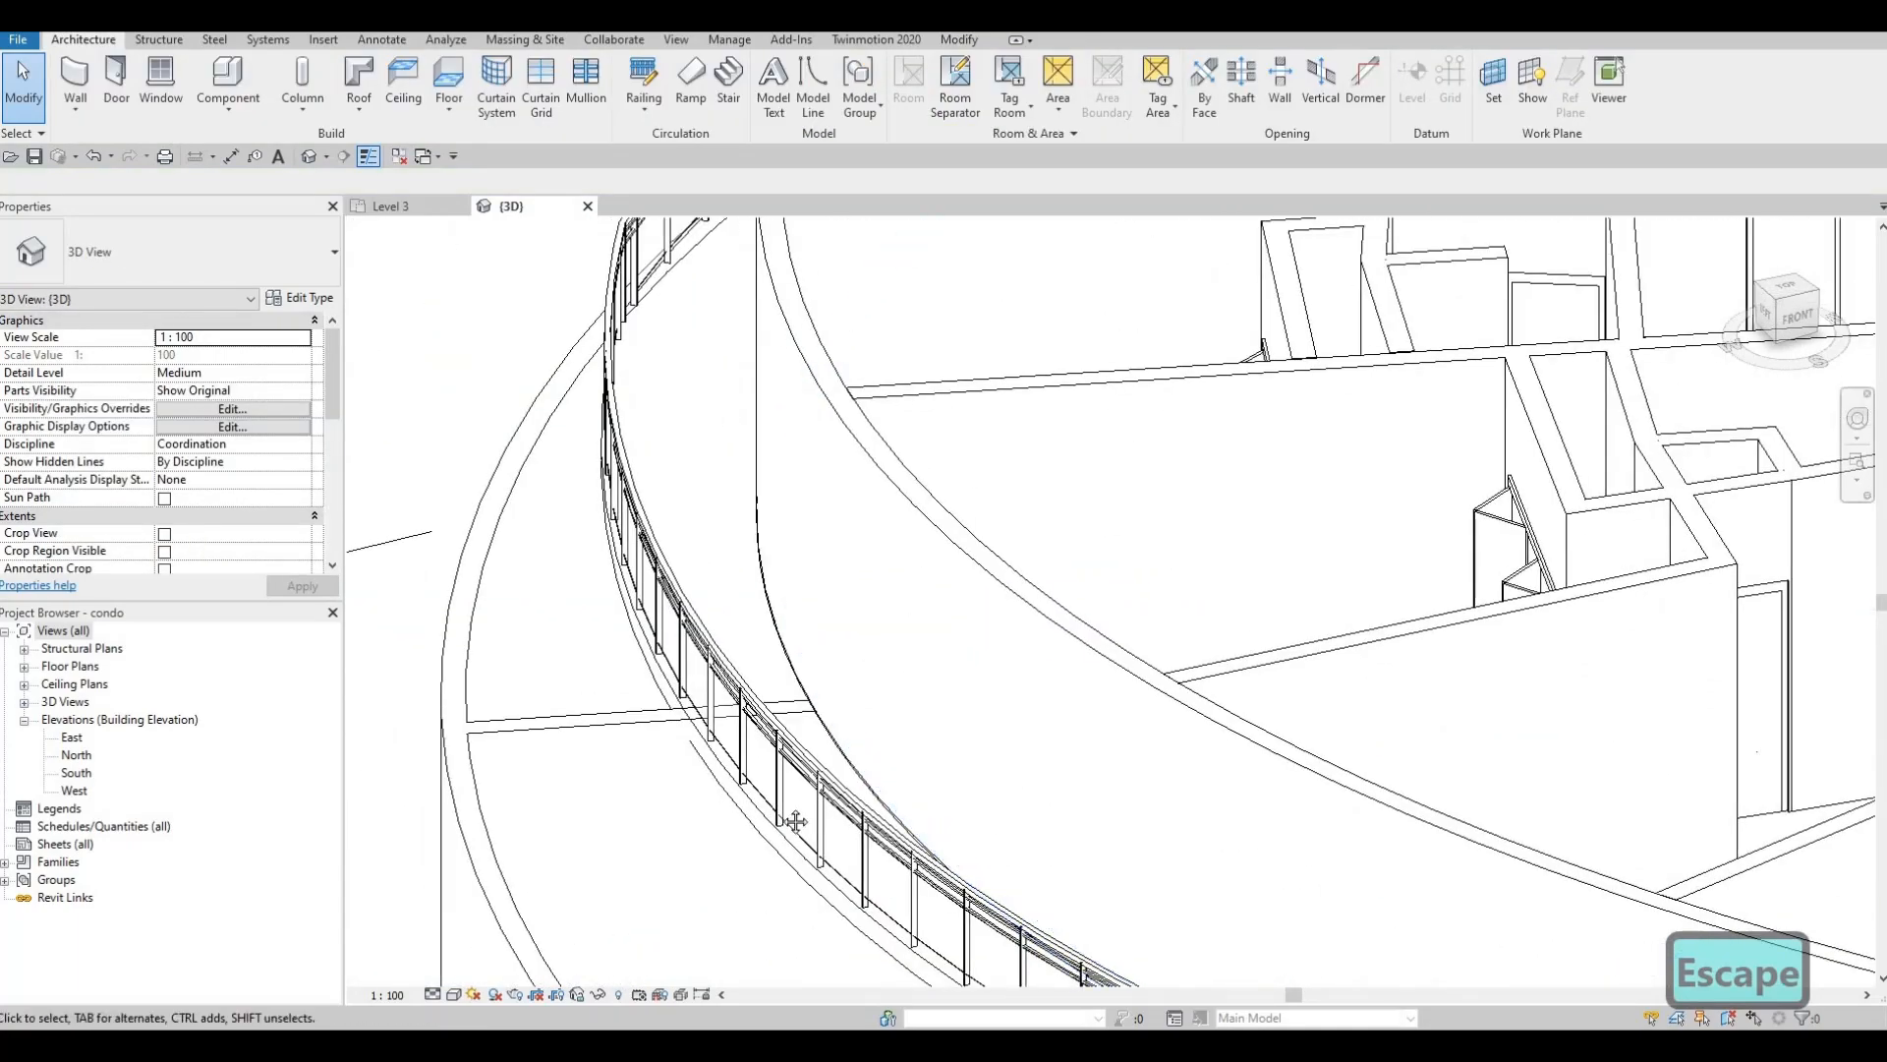
scroll(614, 685, "up", 8)
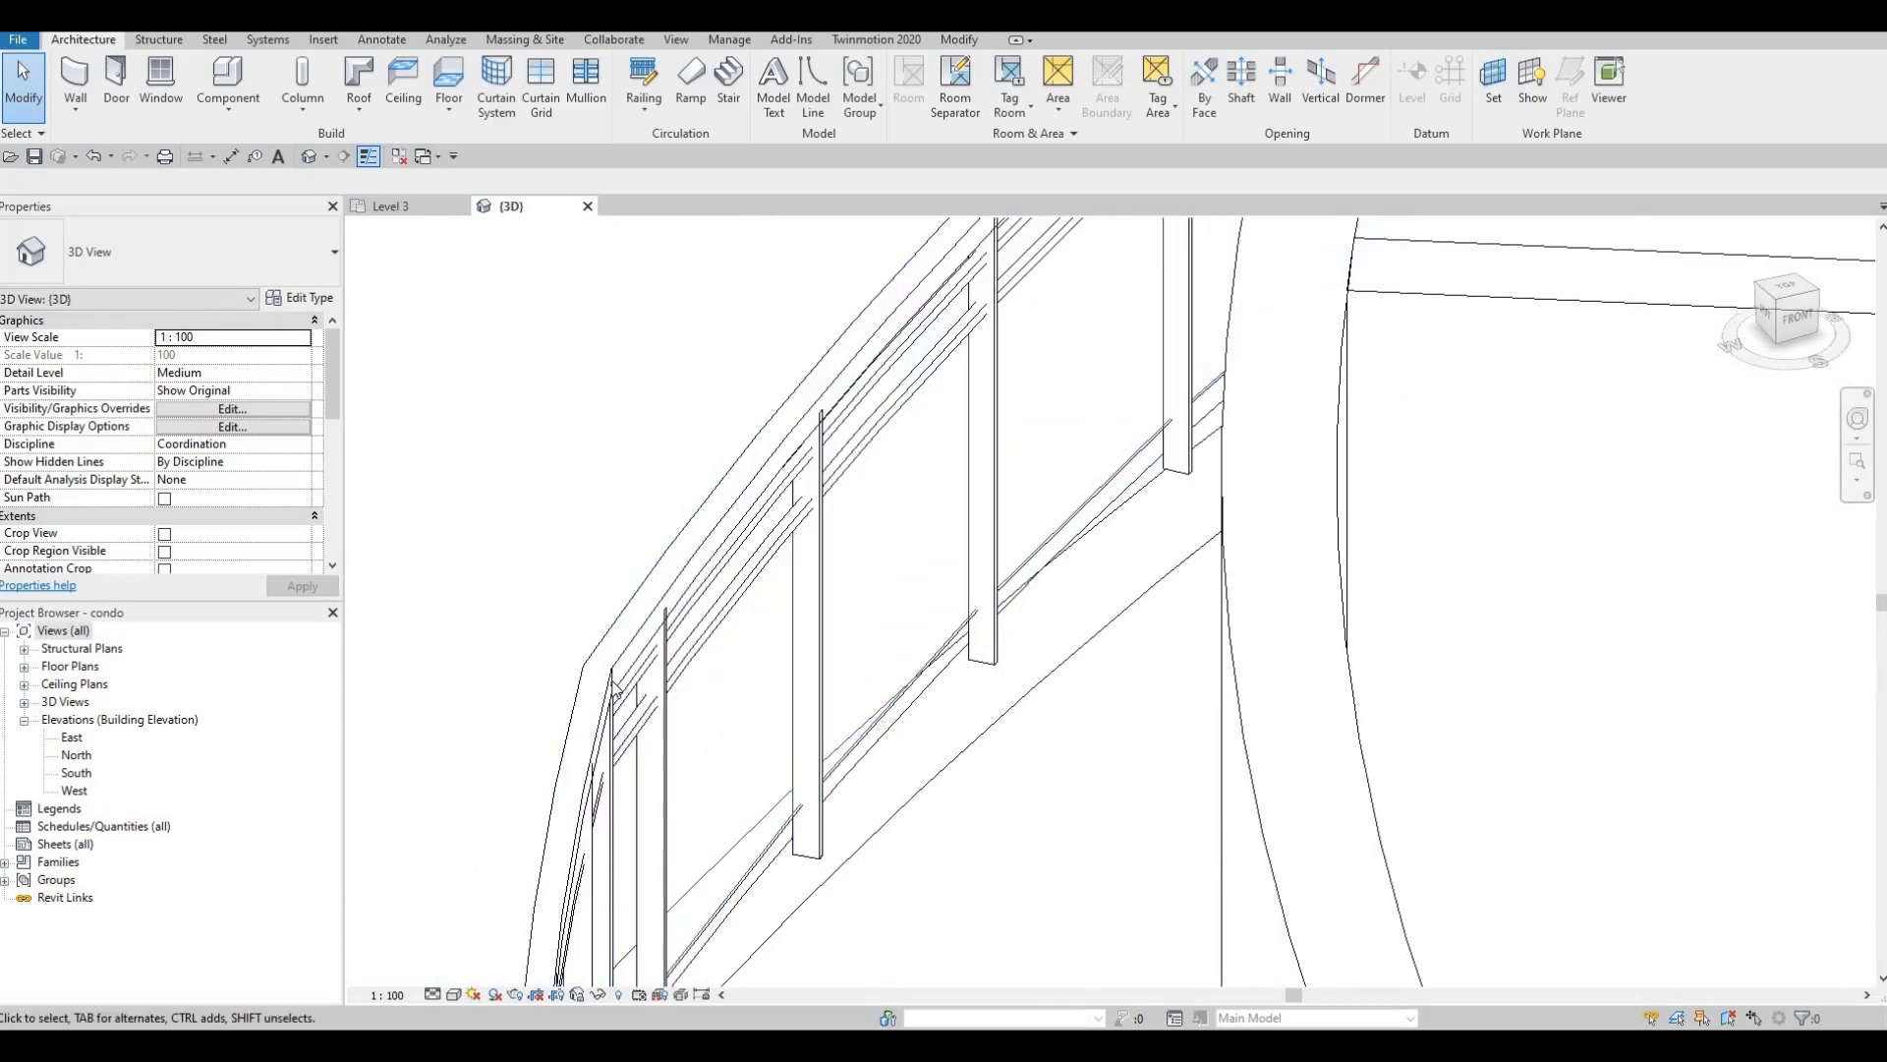
scroll(629, 681, "up", 2)
scroll(644, 674, "down", 10)
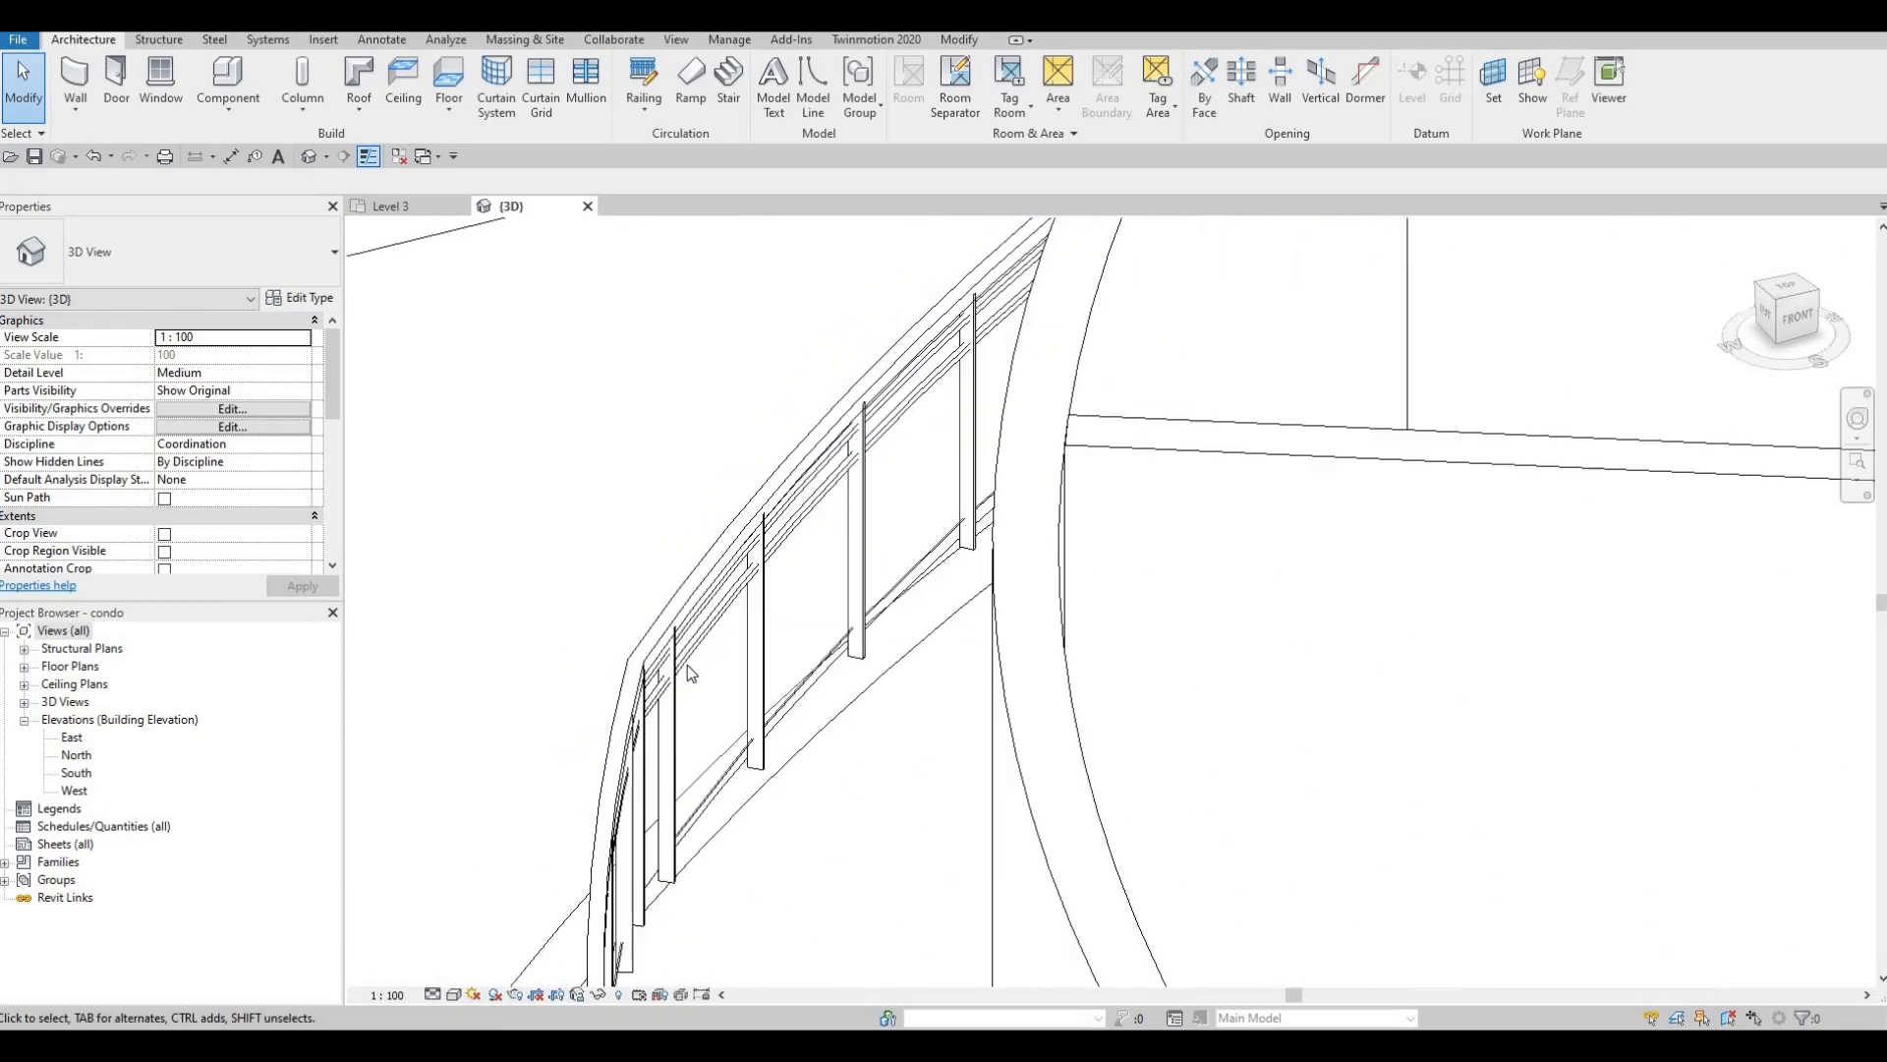
scroll(521, 827, "up", 10)
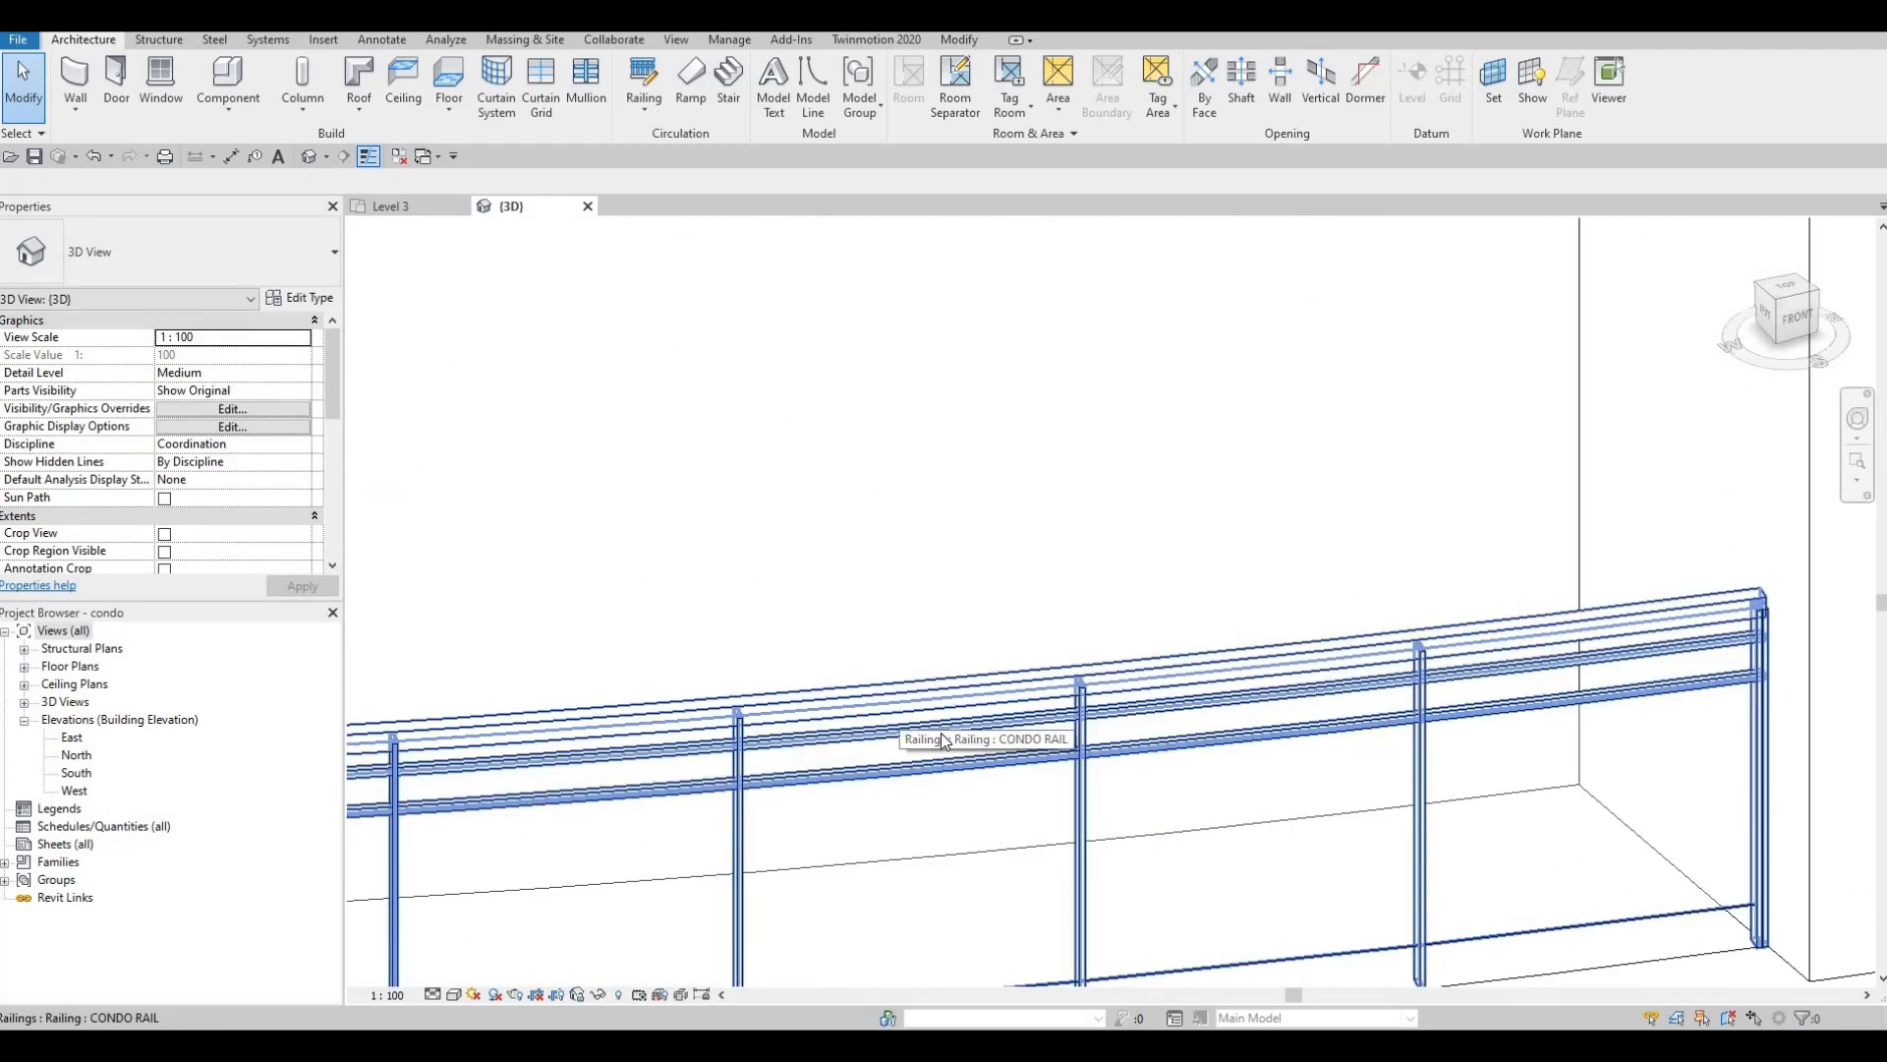
- Check the top rails of the Level 2 railing and stairs, then examine the railings around the whole building
scroll(905, 750, "down", 6)
middle_click_drag(1136, 826, 924, 968)
scroll(924, 969, "down", 1)
middle_click_drag(1384, 500, 1358, 550)
scroll(1357, 550, "up", 5)
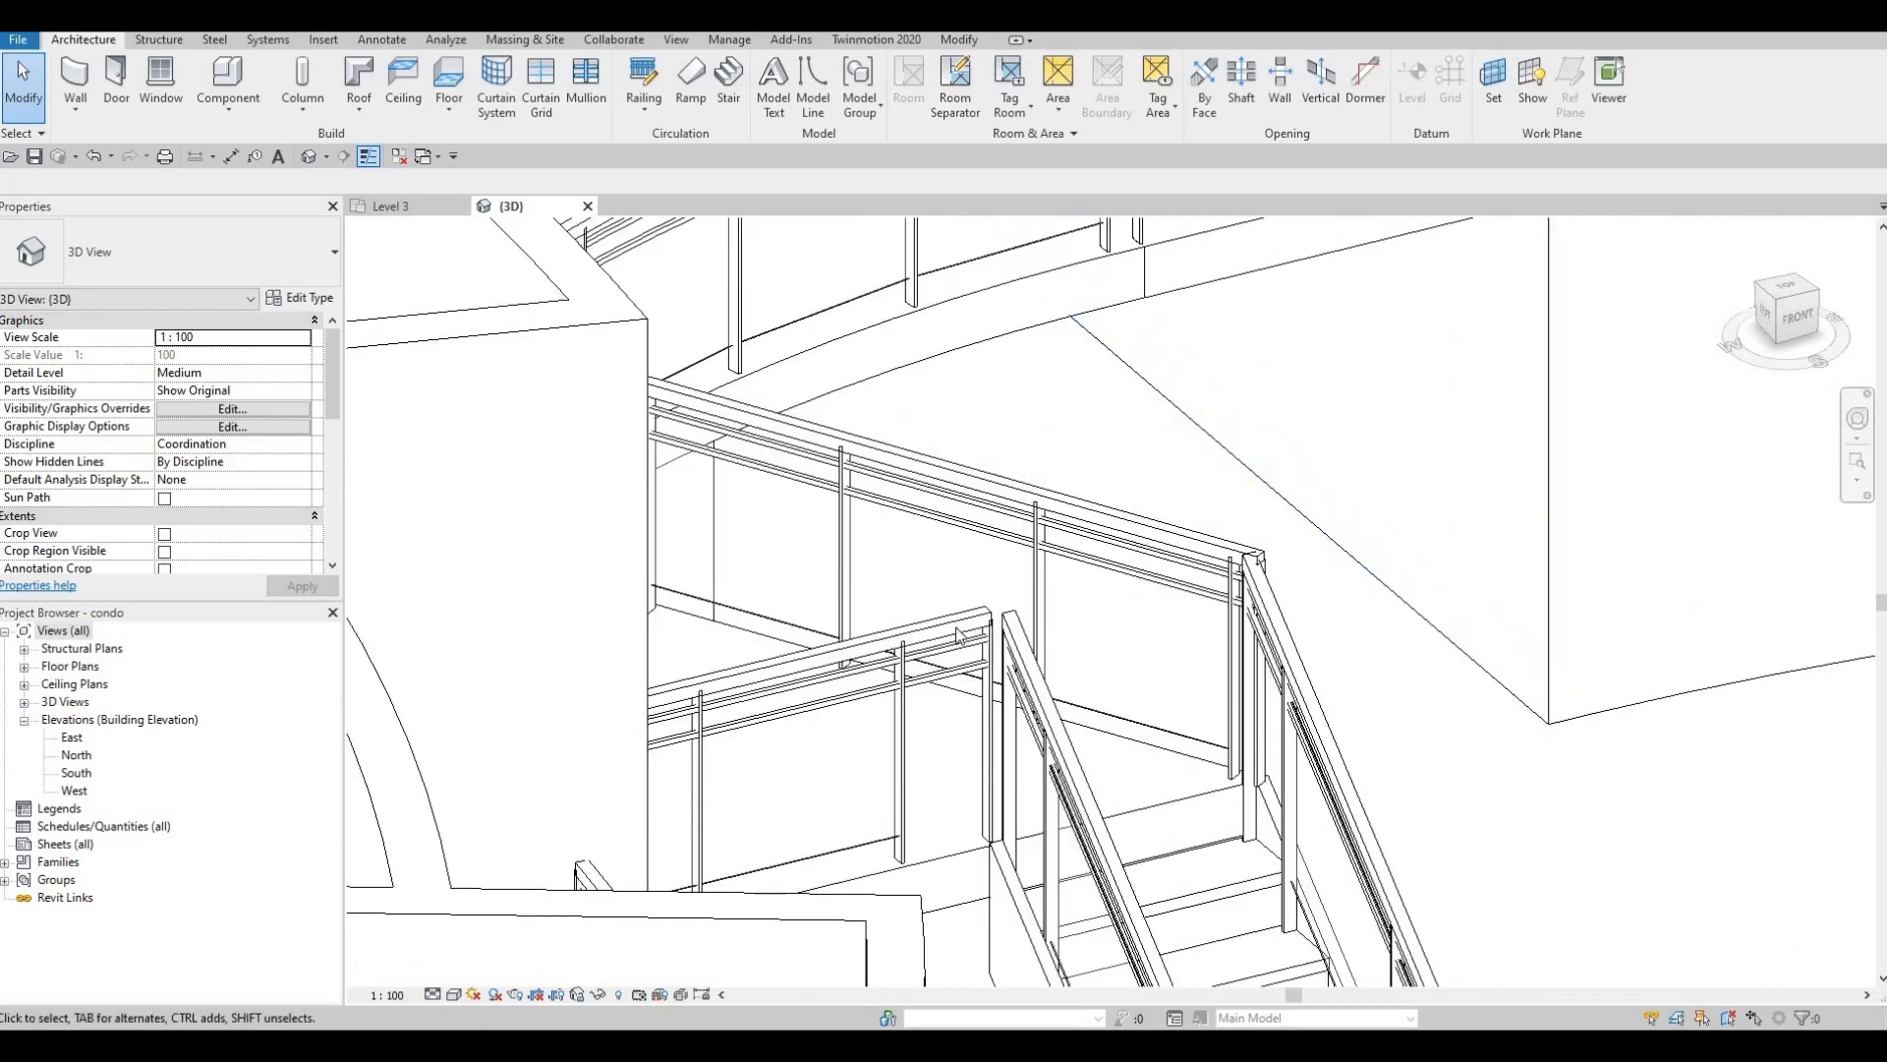
scroll(958, 623, "down", 4)
left_click(956, 621)
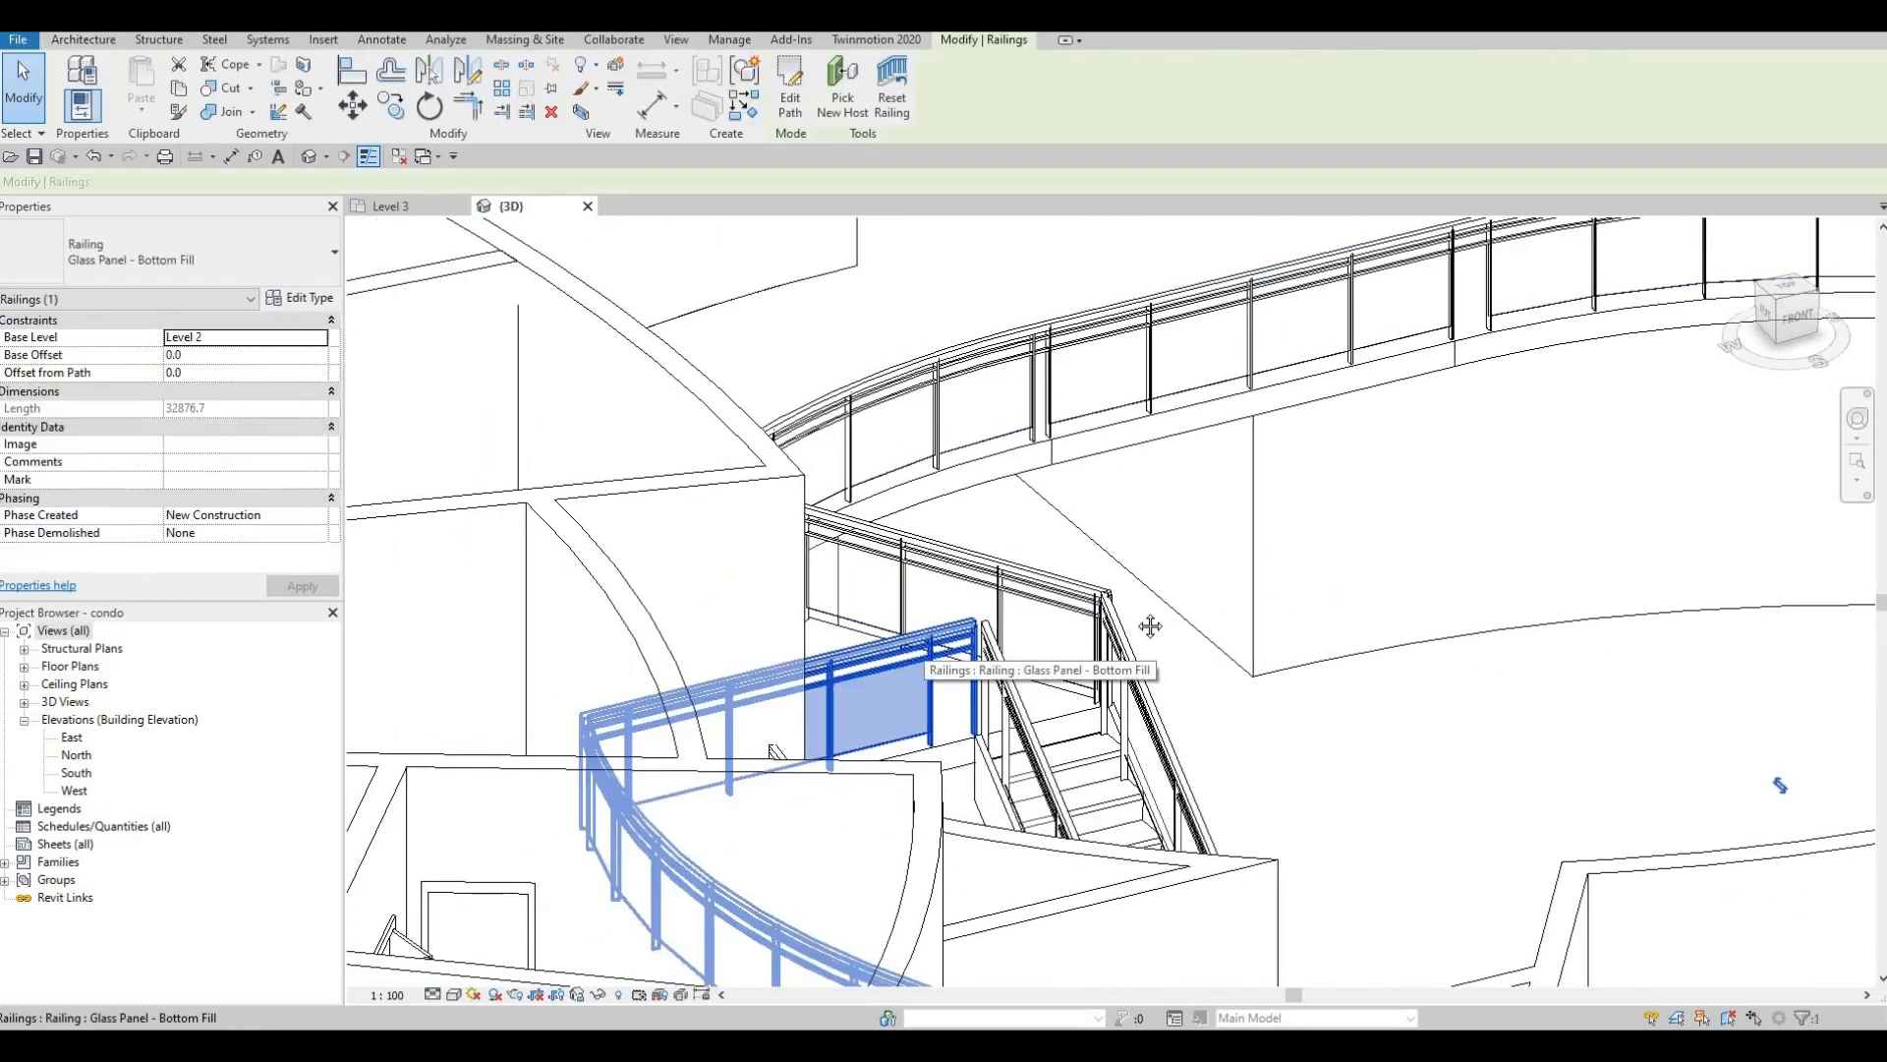
scroll(944, 629, "down", 5)
key("Escape")
key("Escape")
scroll(1278, 639, "down", 6)
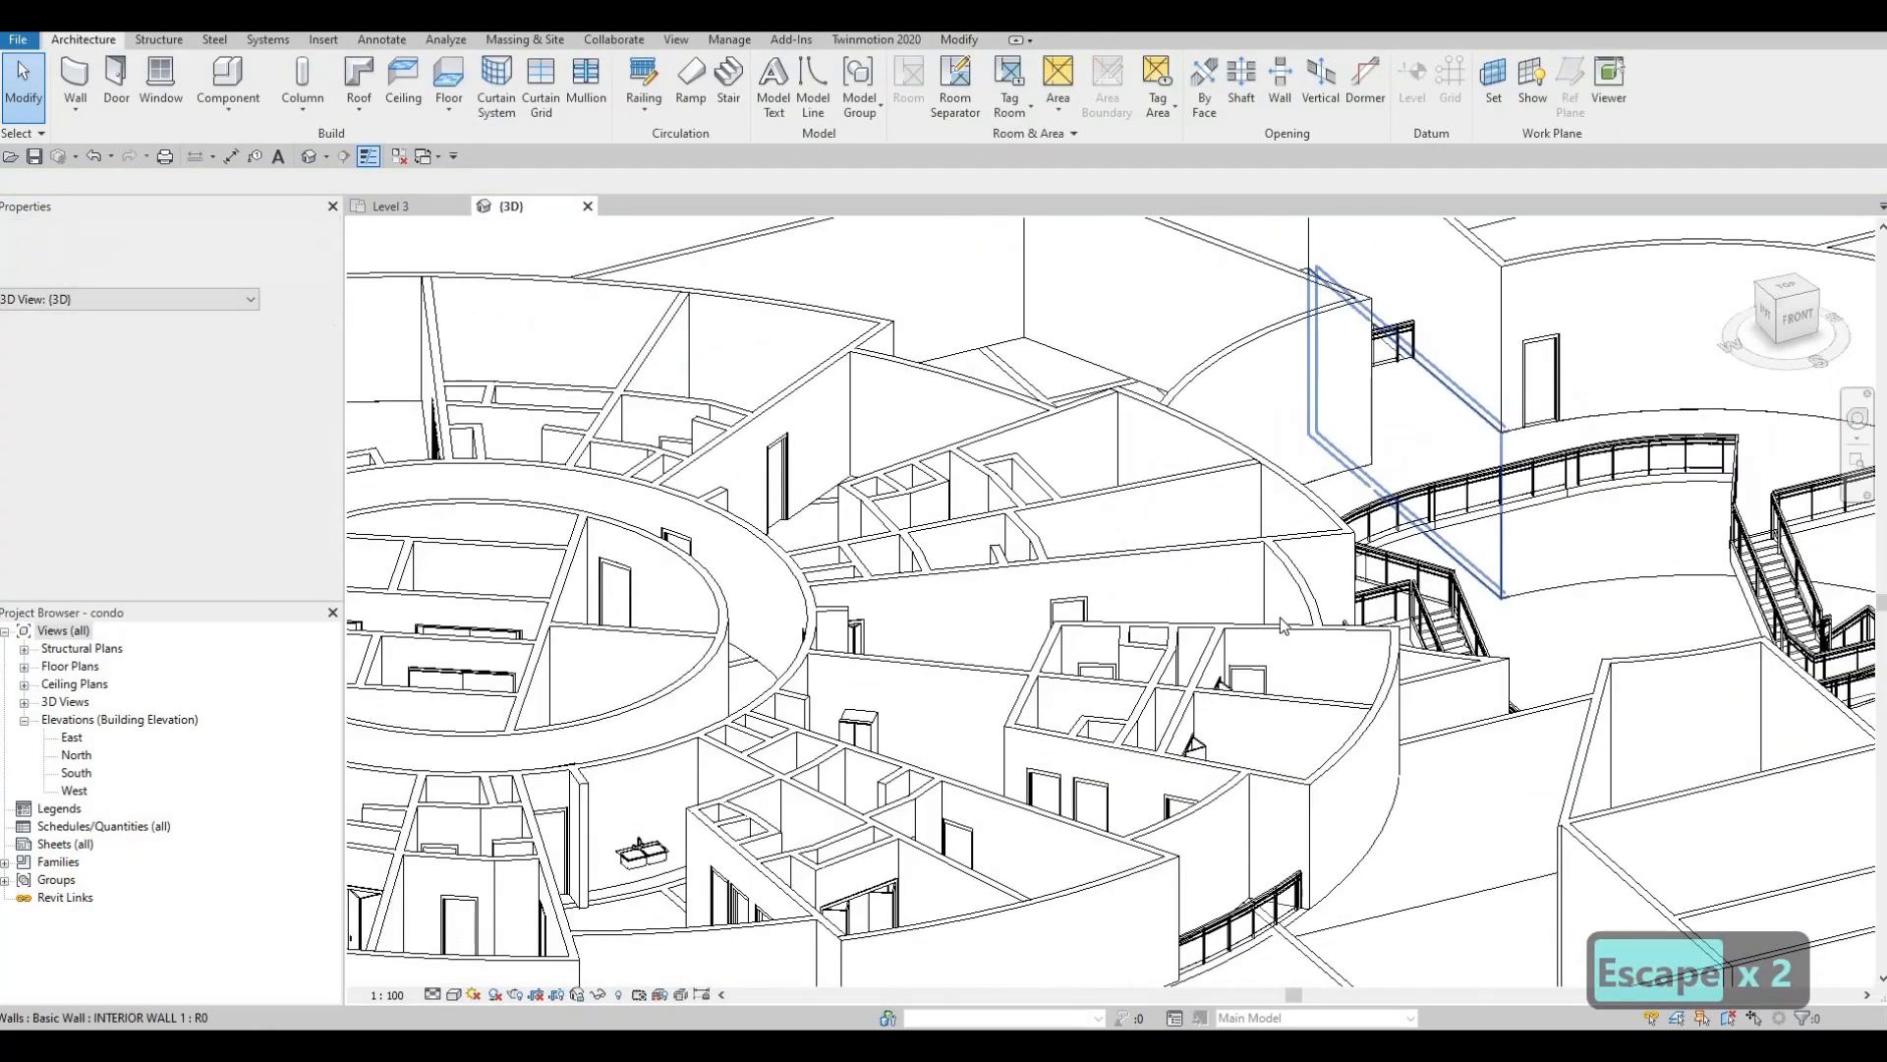
middle_click_drag(1131, 747, 1302, 693)
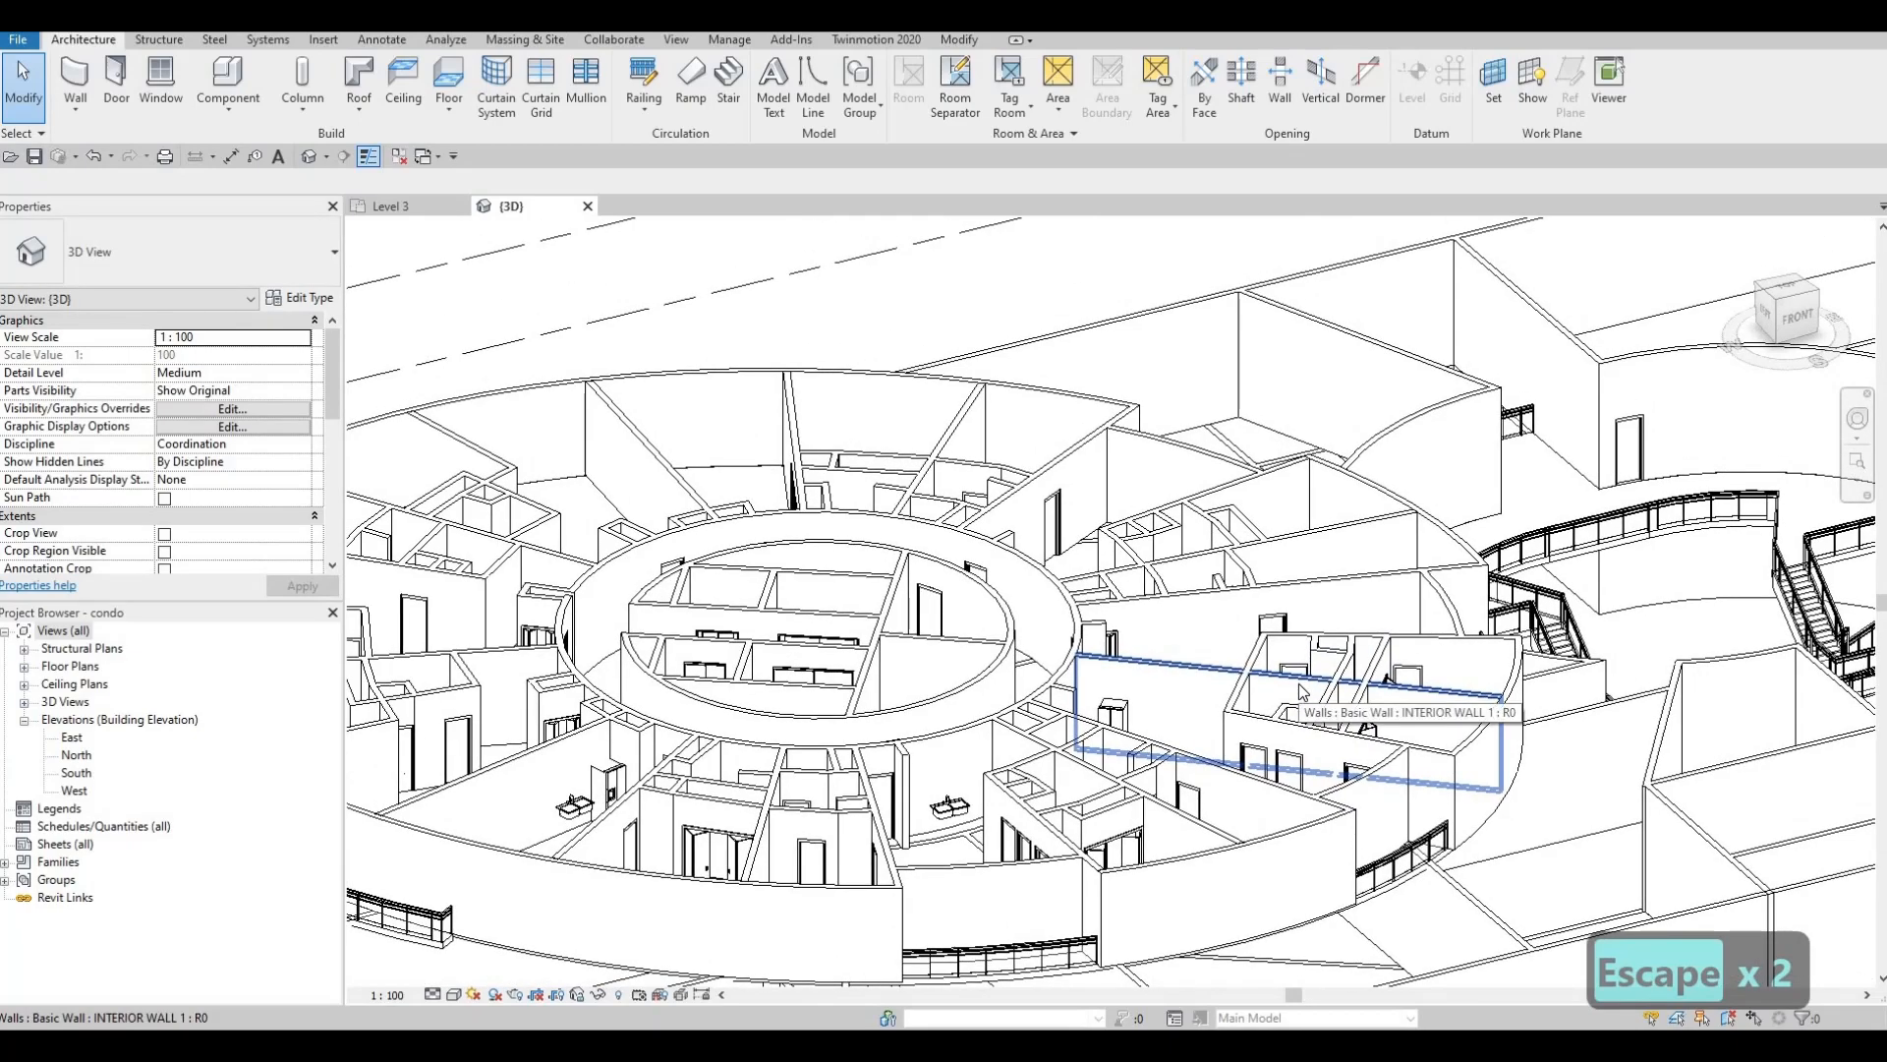
scroll(1231, 700, "down", 3)
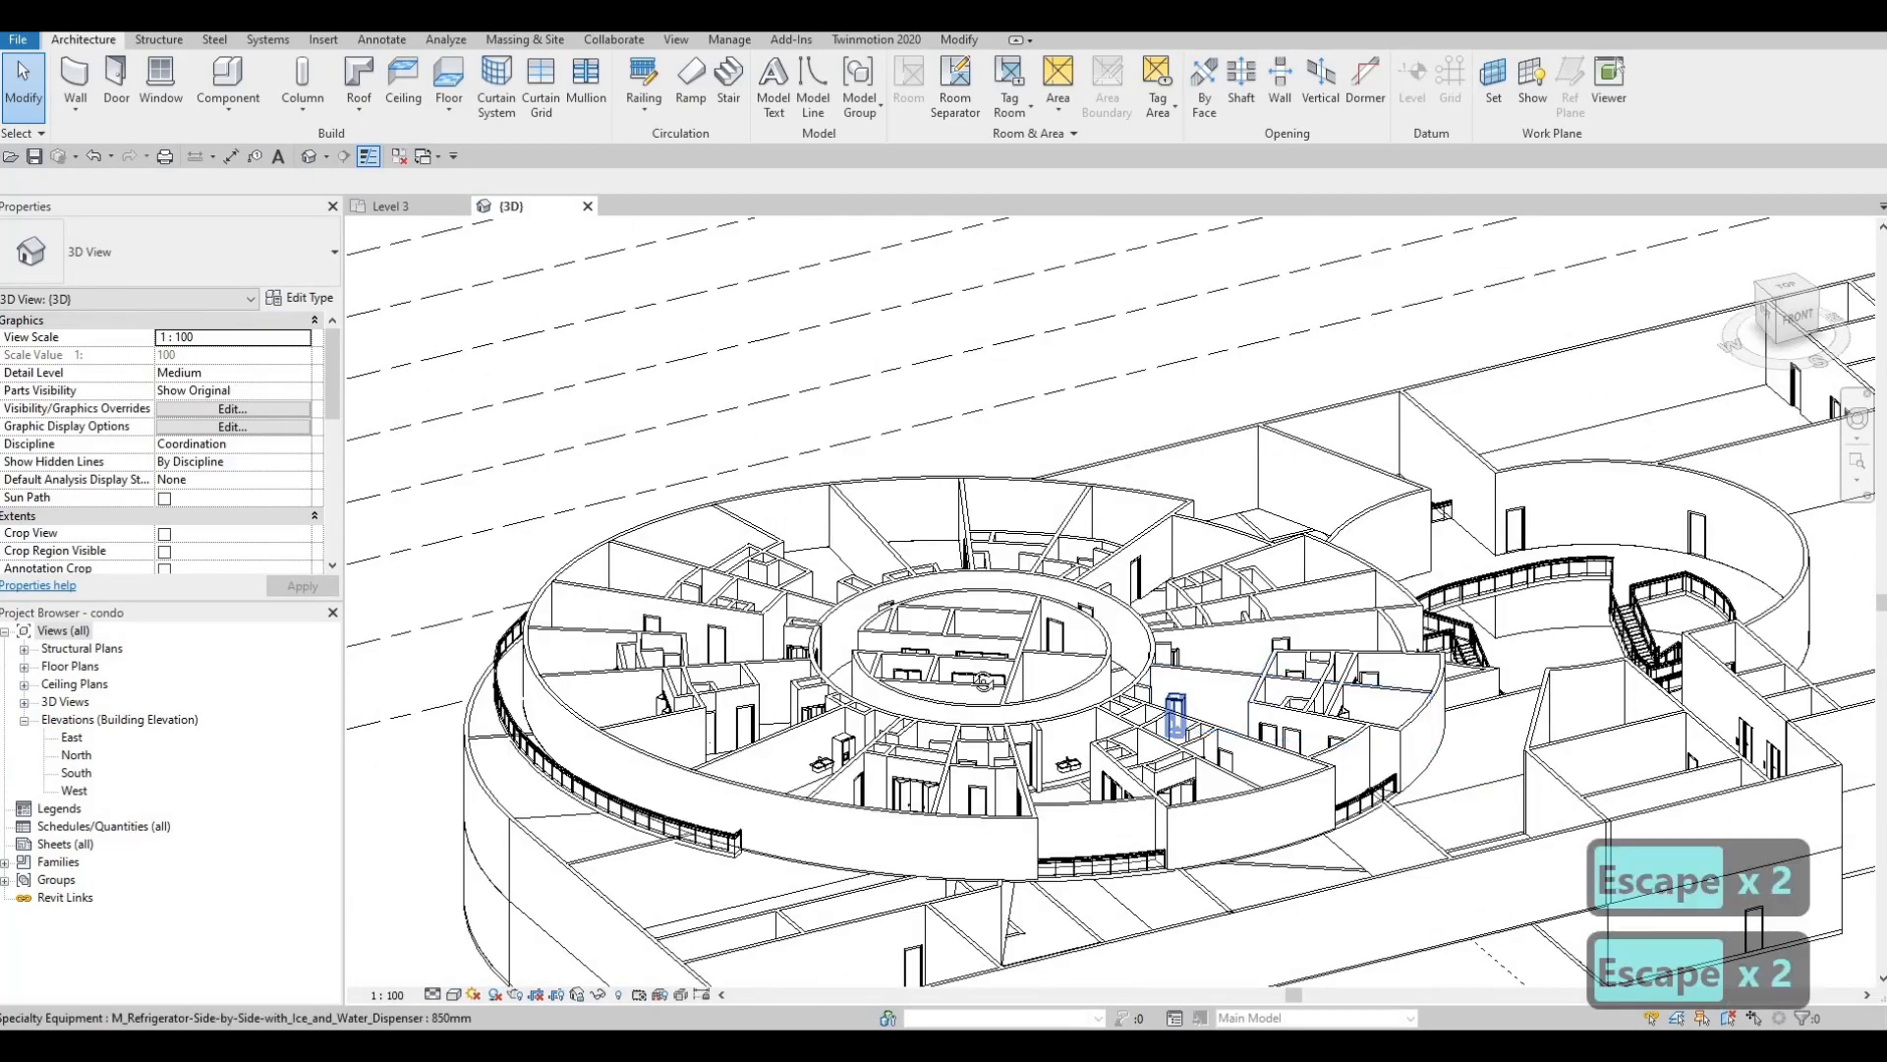
- Try the Exterior Glazing curtain wall type on the curved Level 3 outer wall behind the balcony railing, and undo it
middle_click_drag(777, 741, 1268, 690, "shift")
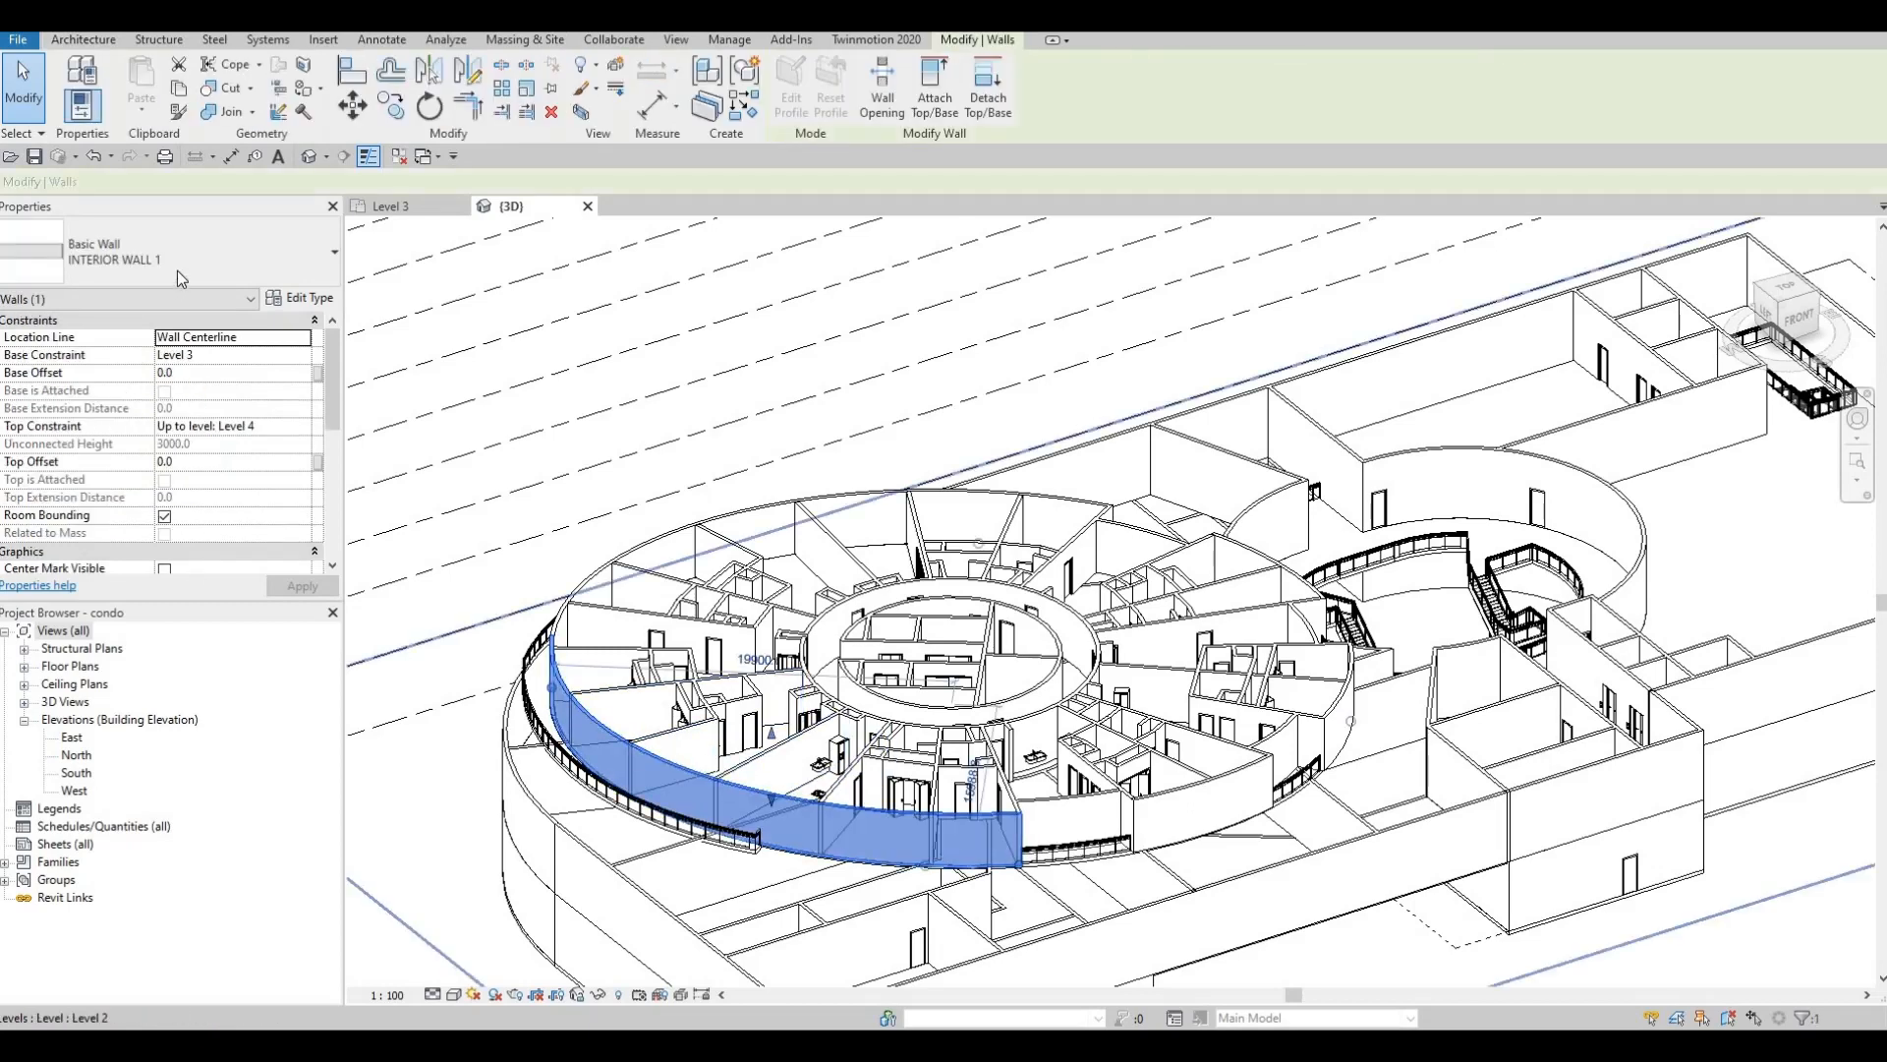
left_click(176, 270)
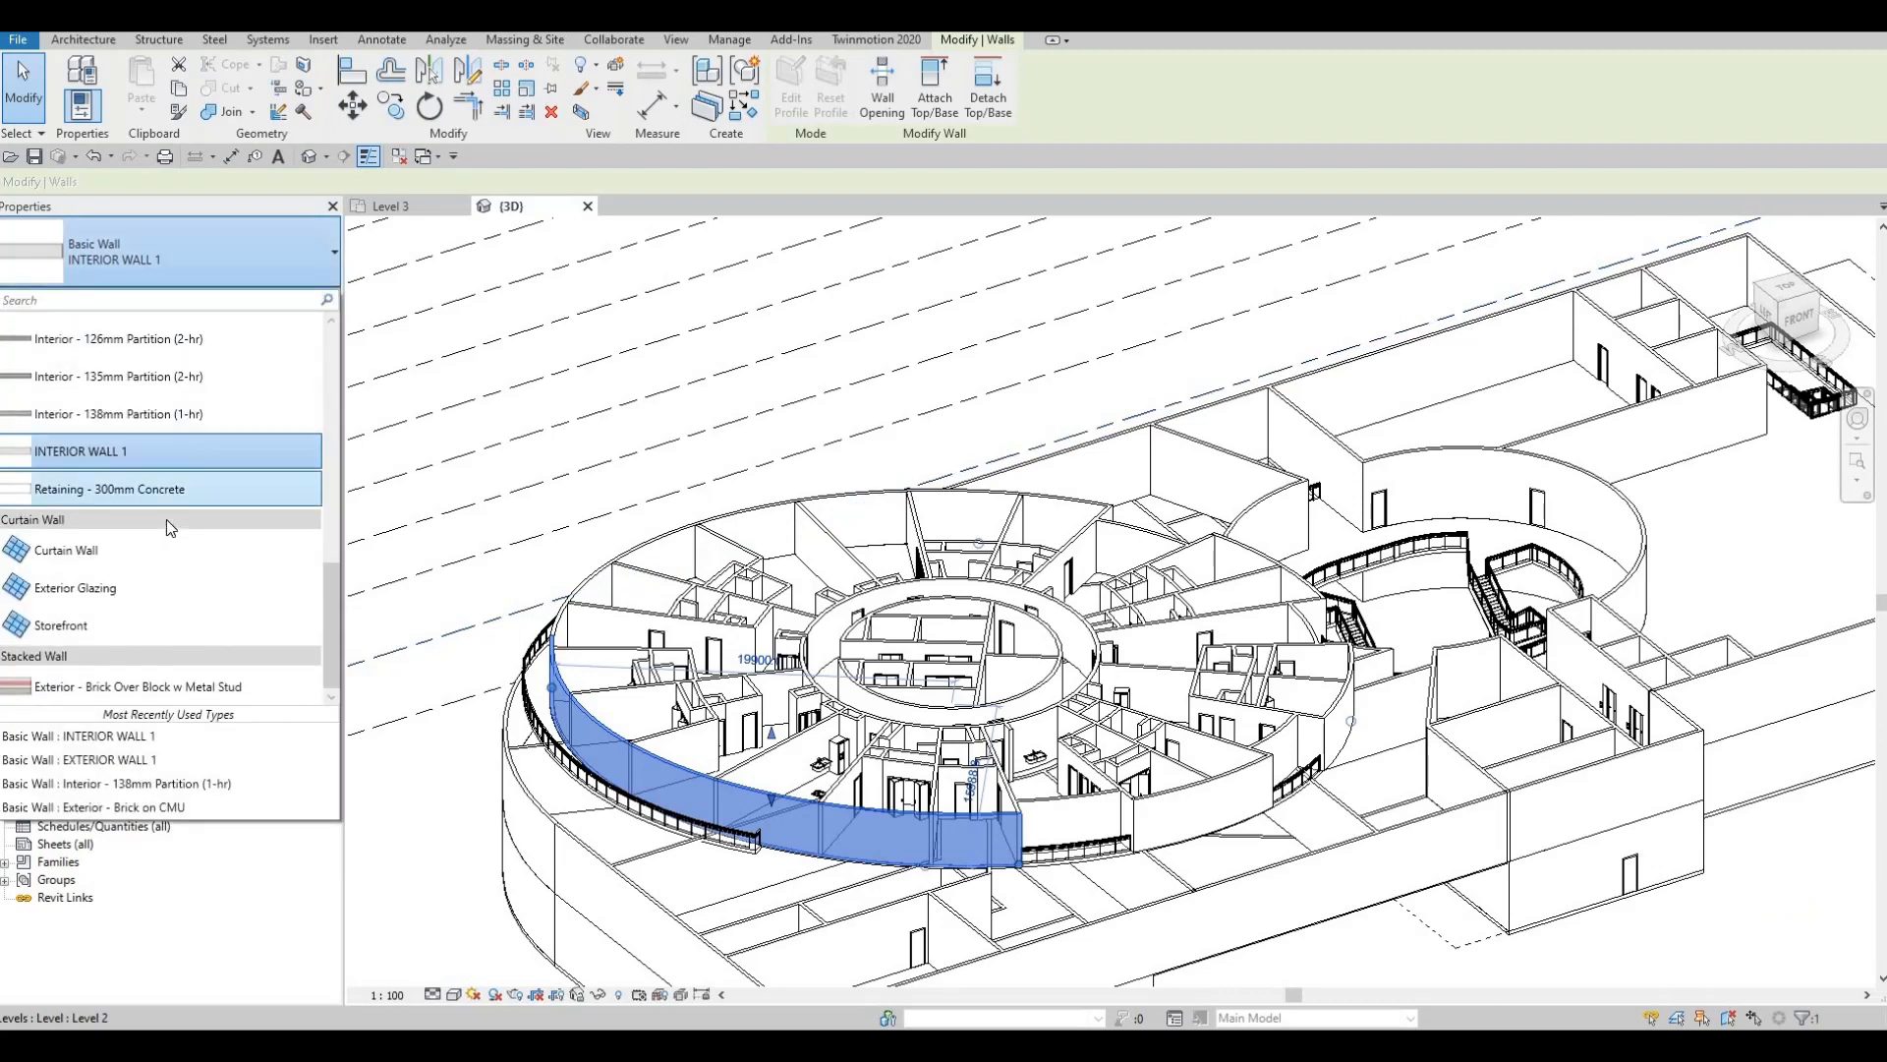
left_click(138, 590)
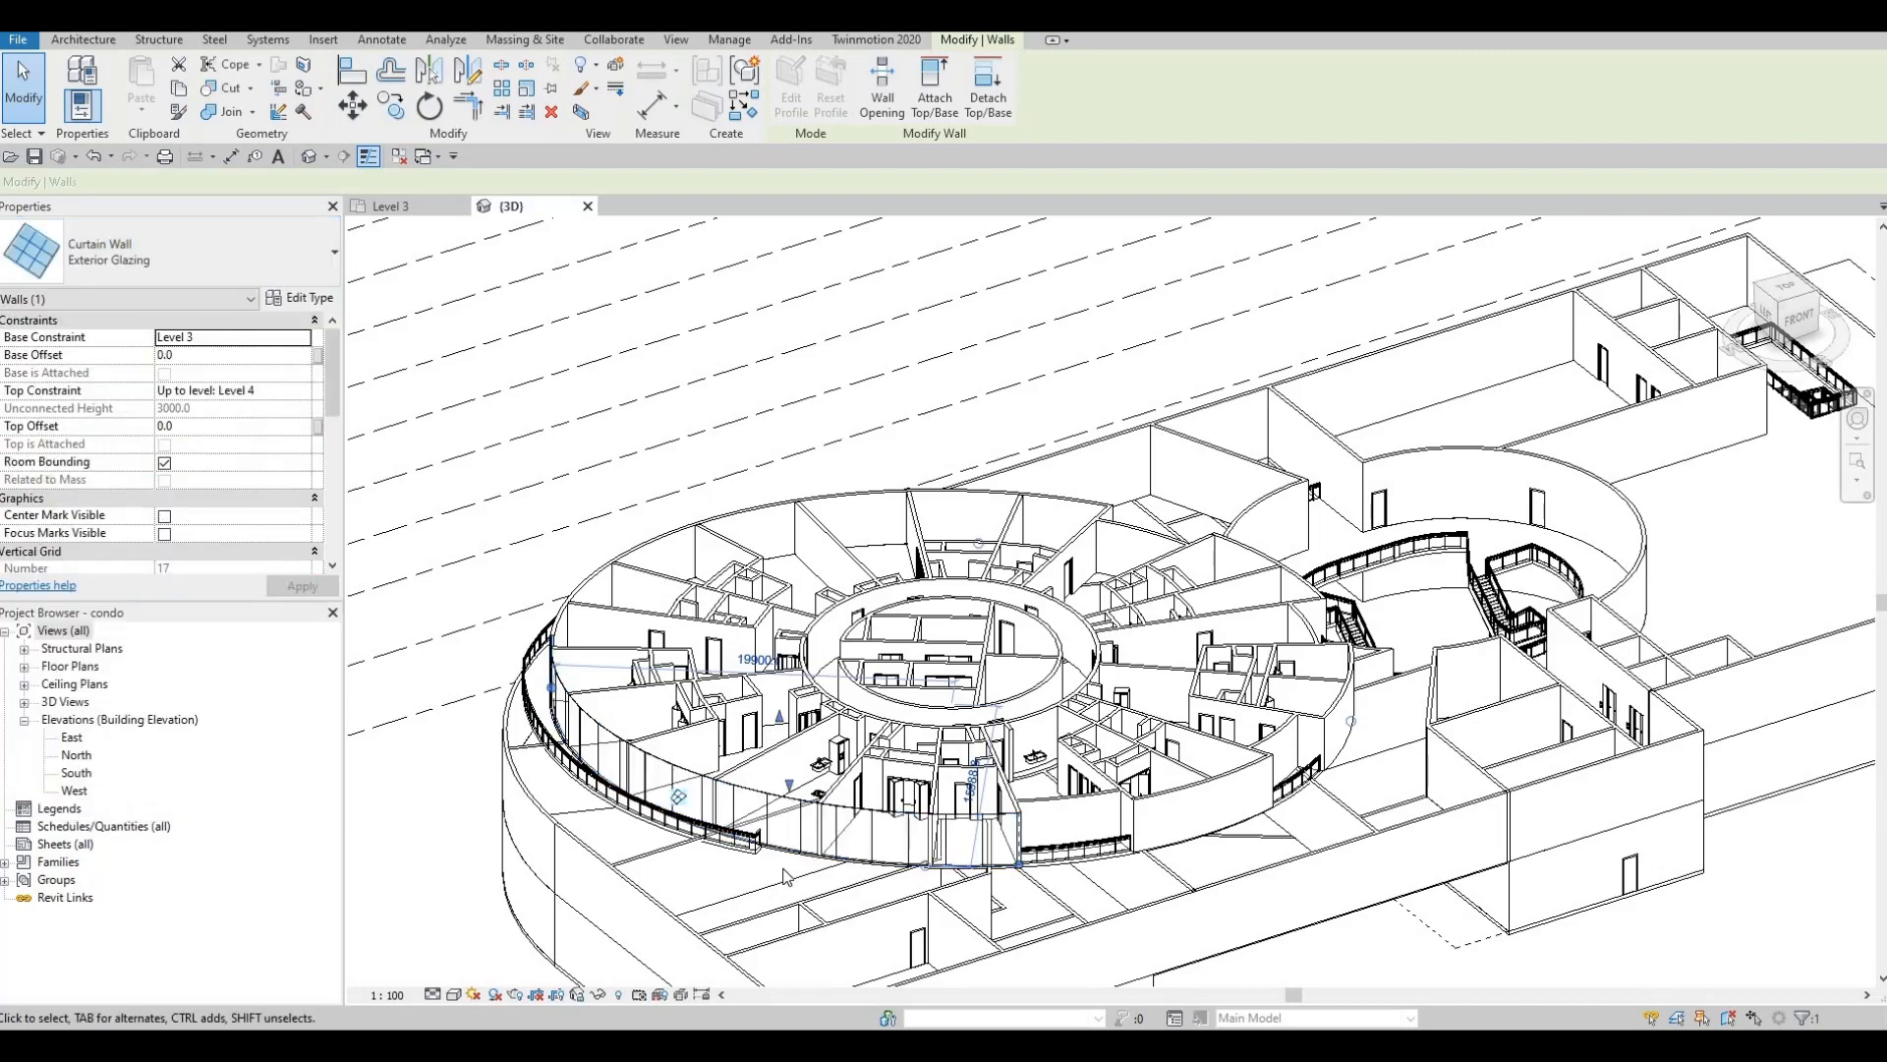
scroll(784, 875, "up", 4)
key("ctrl+z")
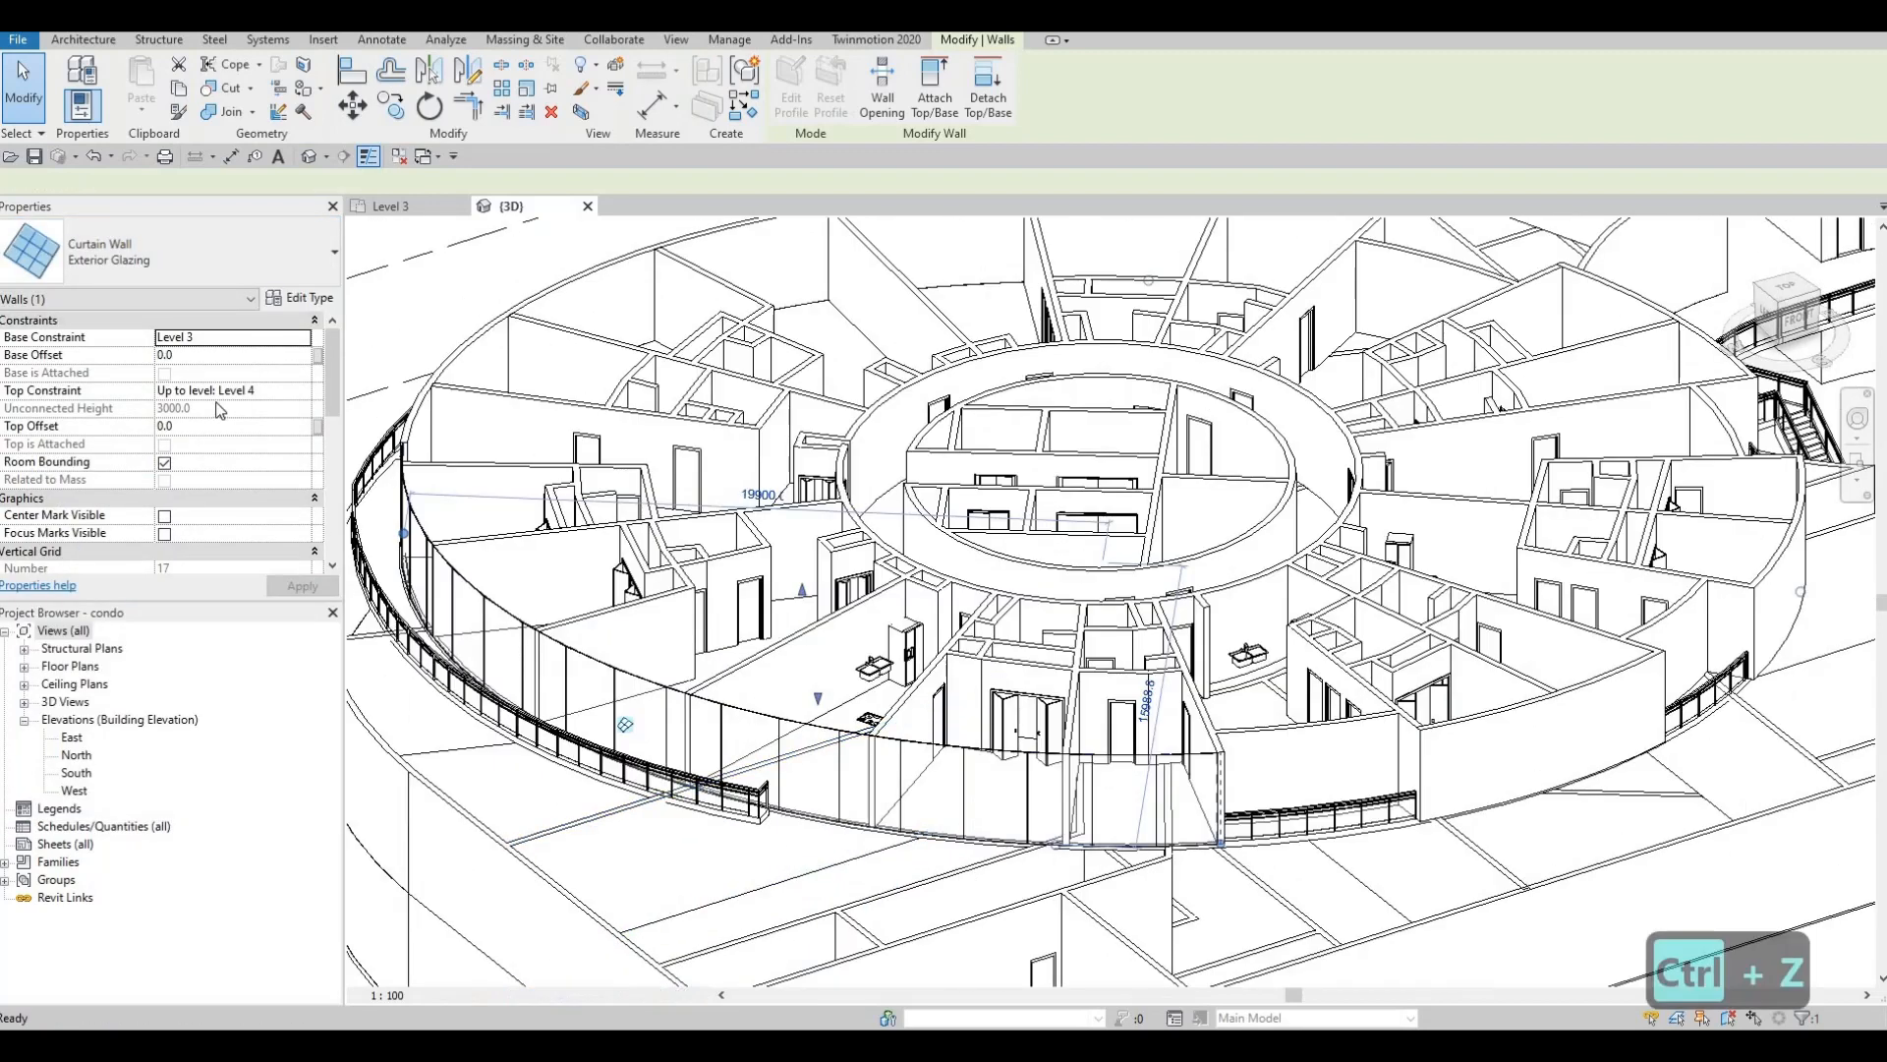
left_click(236, 246)
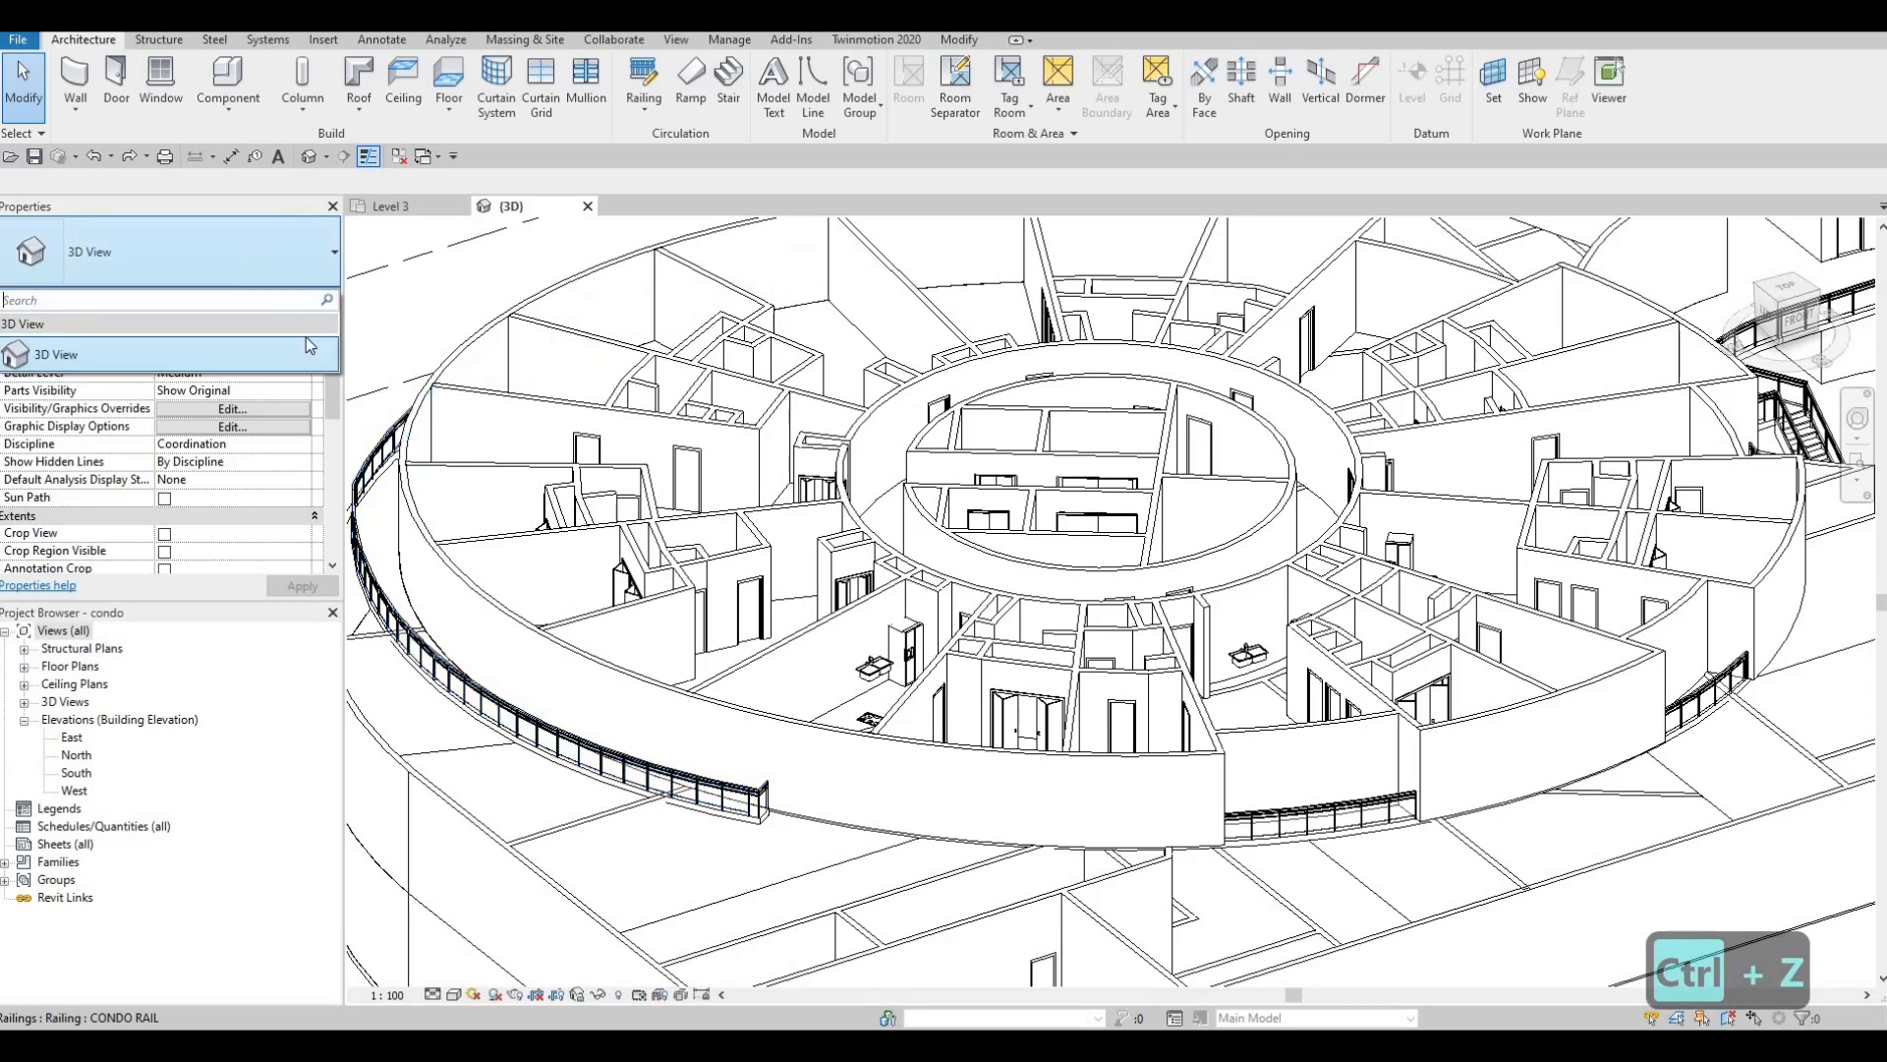
key("Escape")
key("Escape")
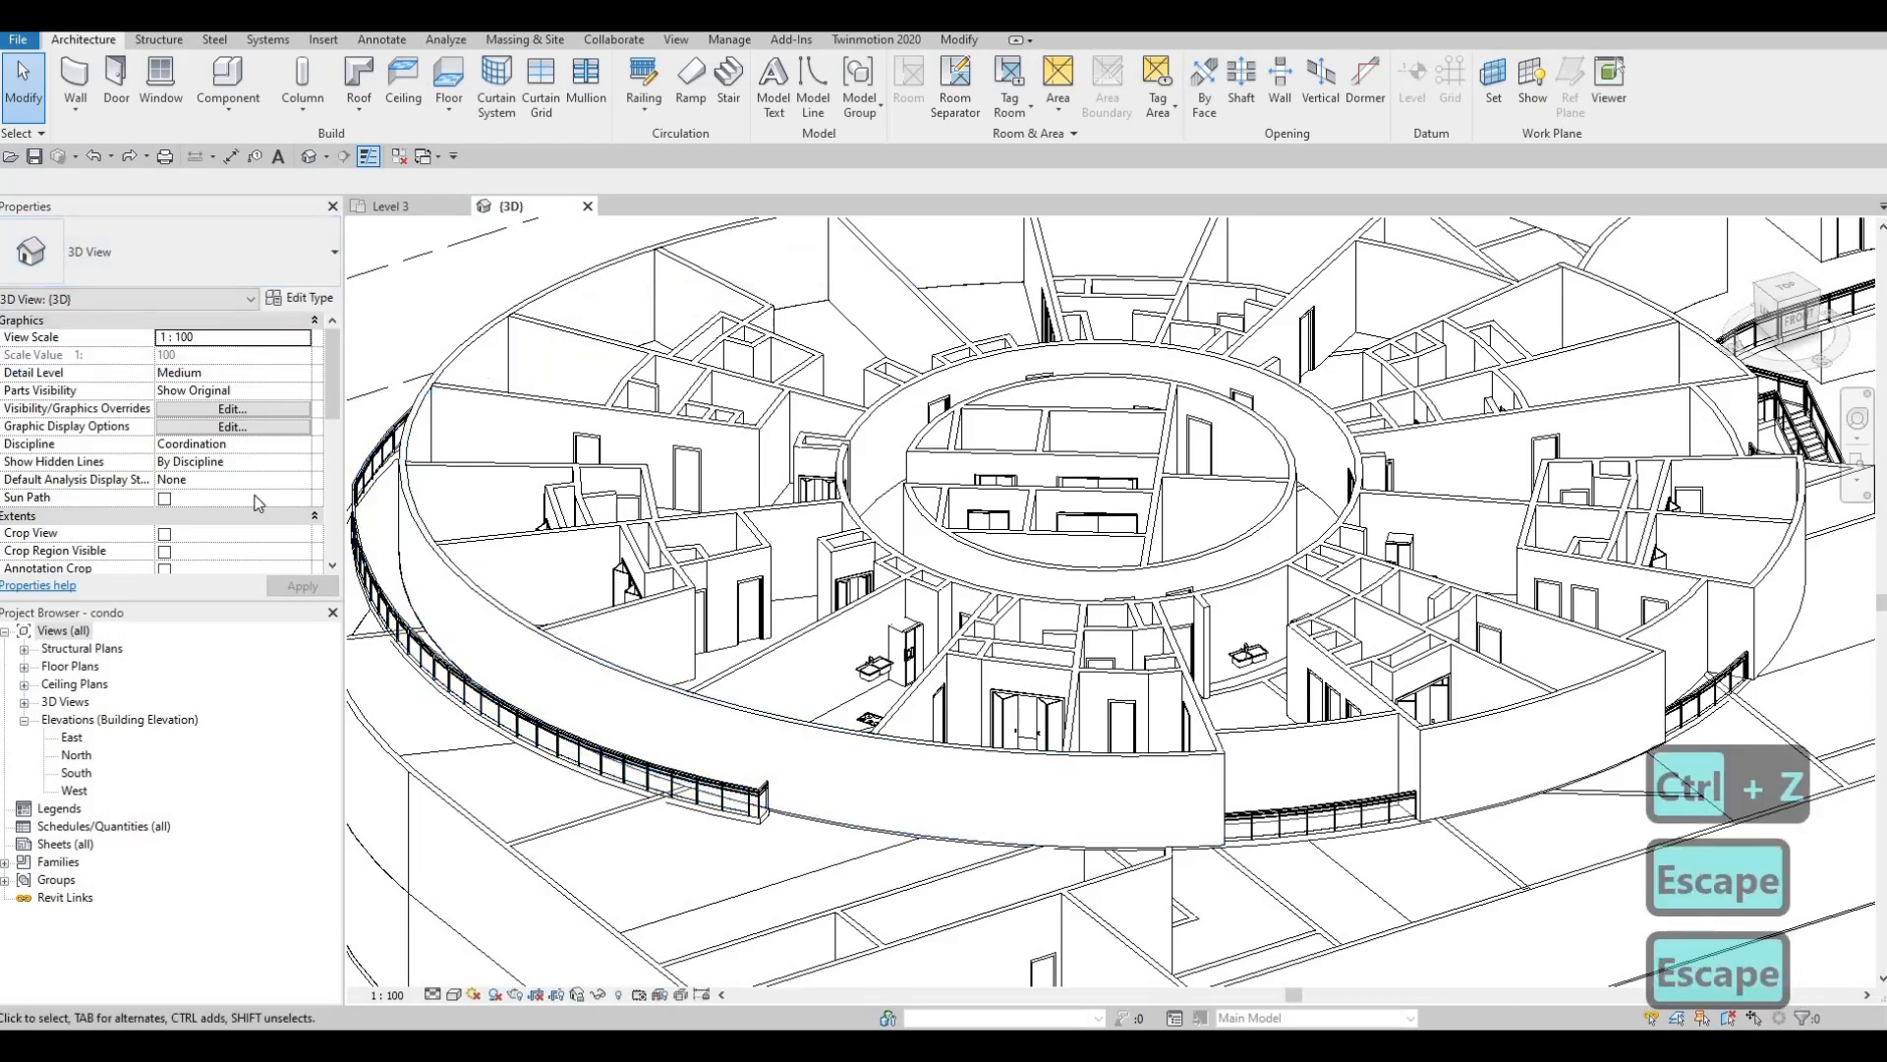
key("ctrl+z")
- Change the curved Level 3 outer wall behind the balcony railing from INTERIOR WALL 1 to the Storefront curtain wall type
left_click(218, 267)
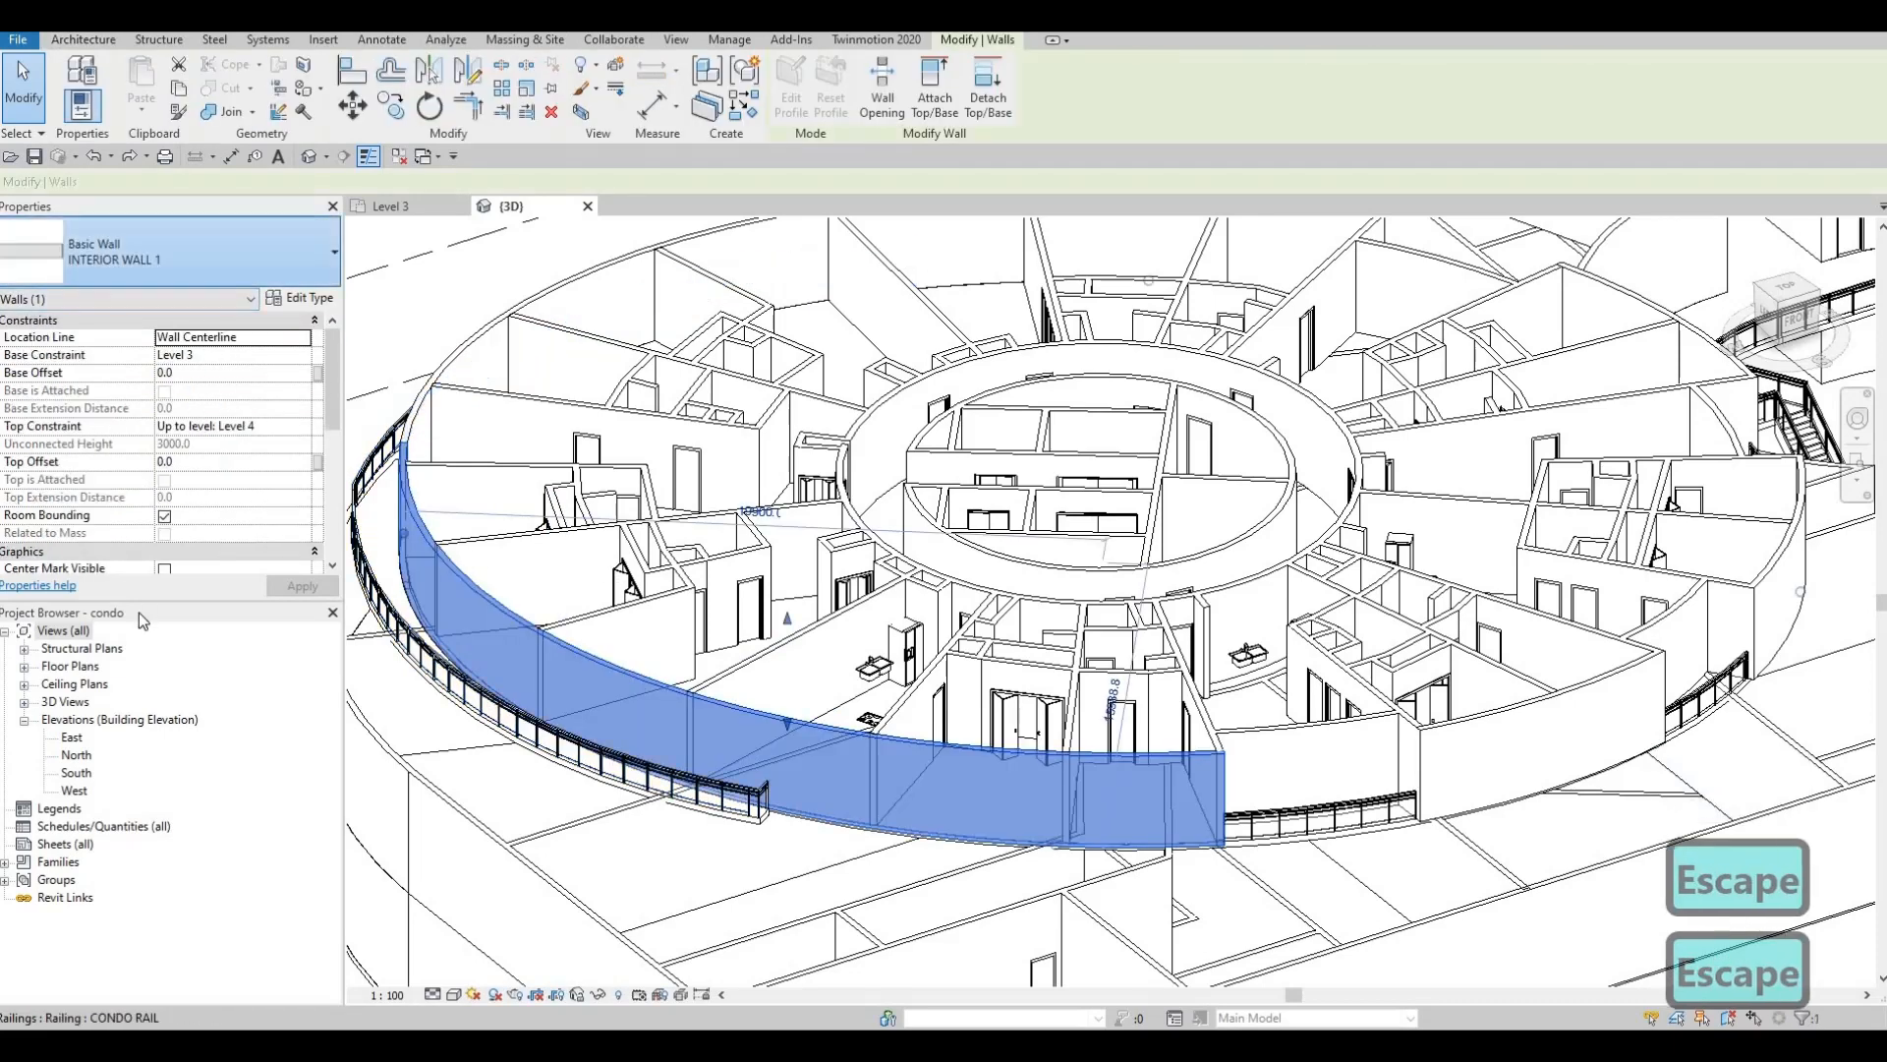
left_click(138, 614)
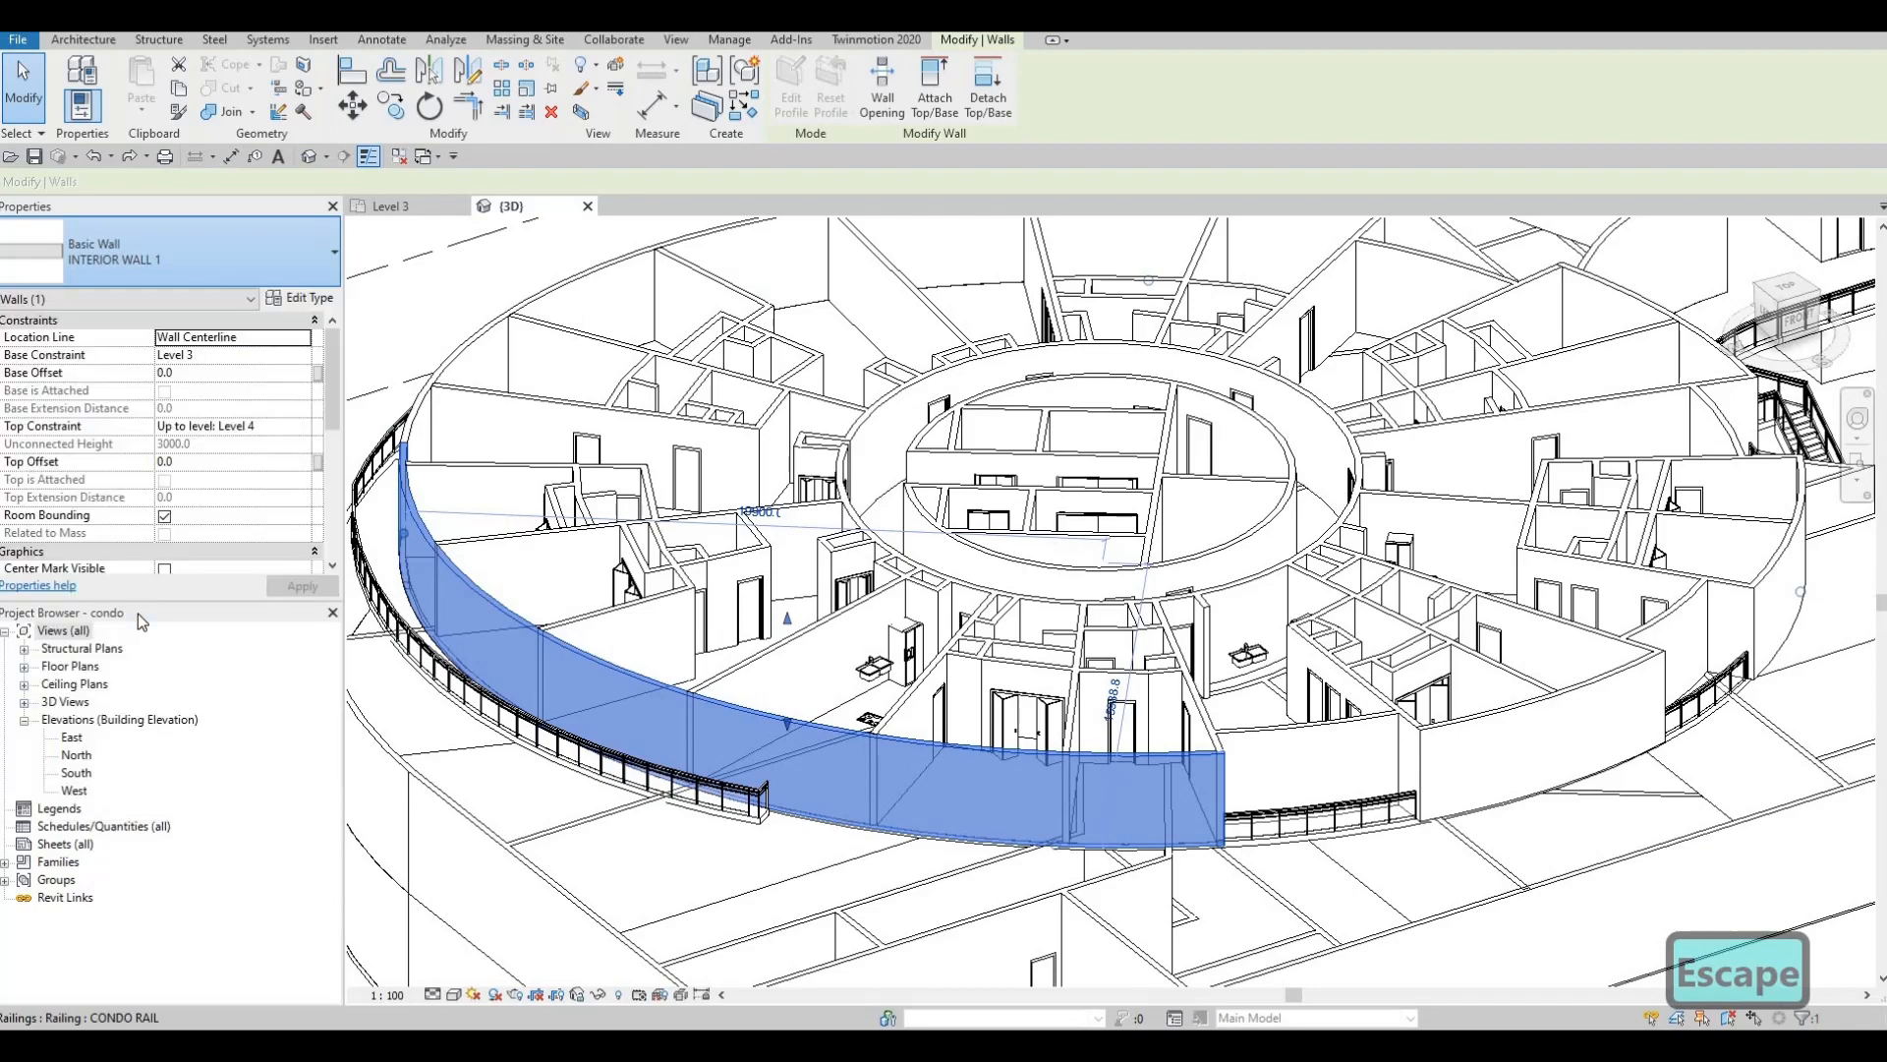
scroll(900, 812, "up", 3)
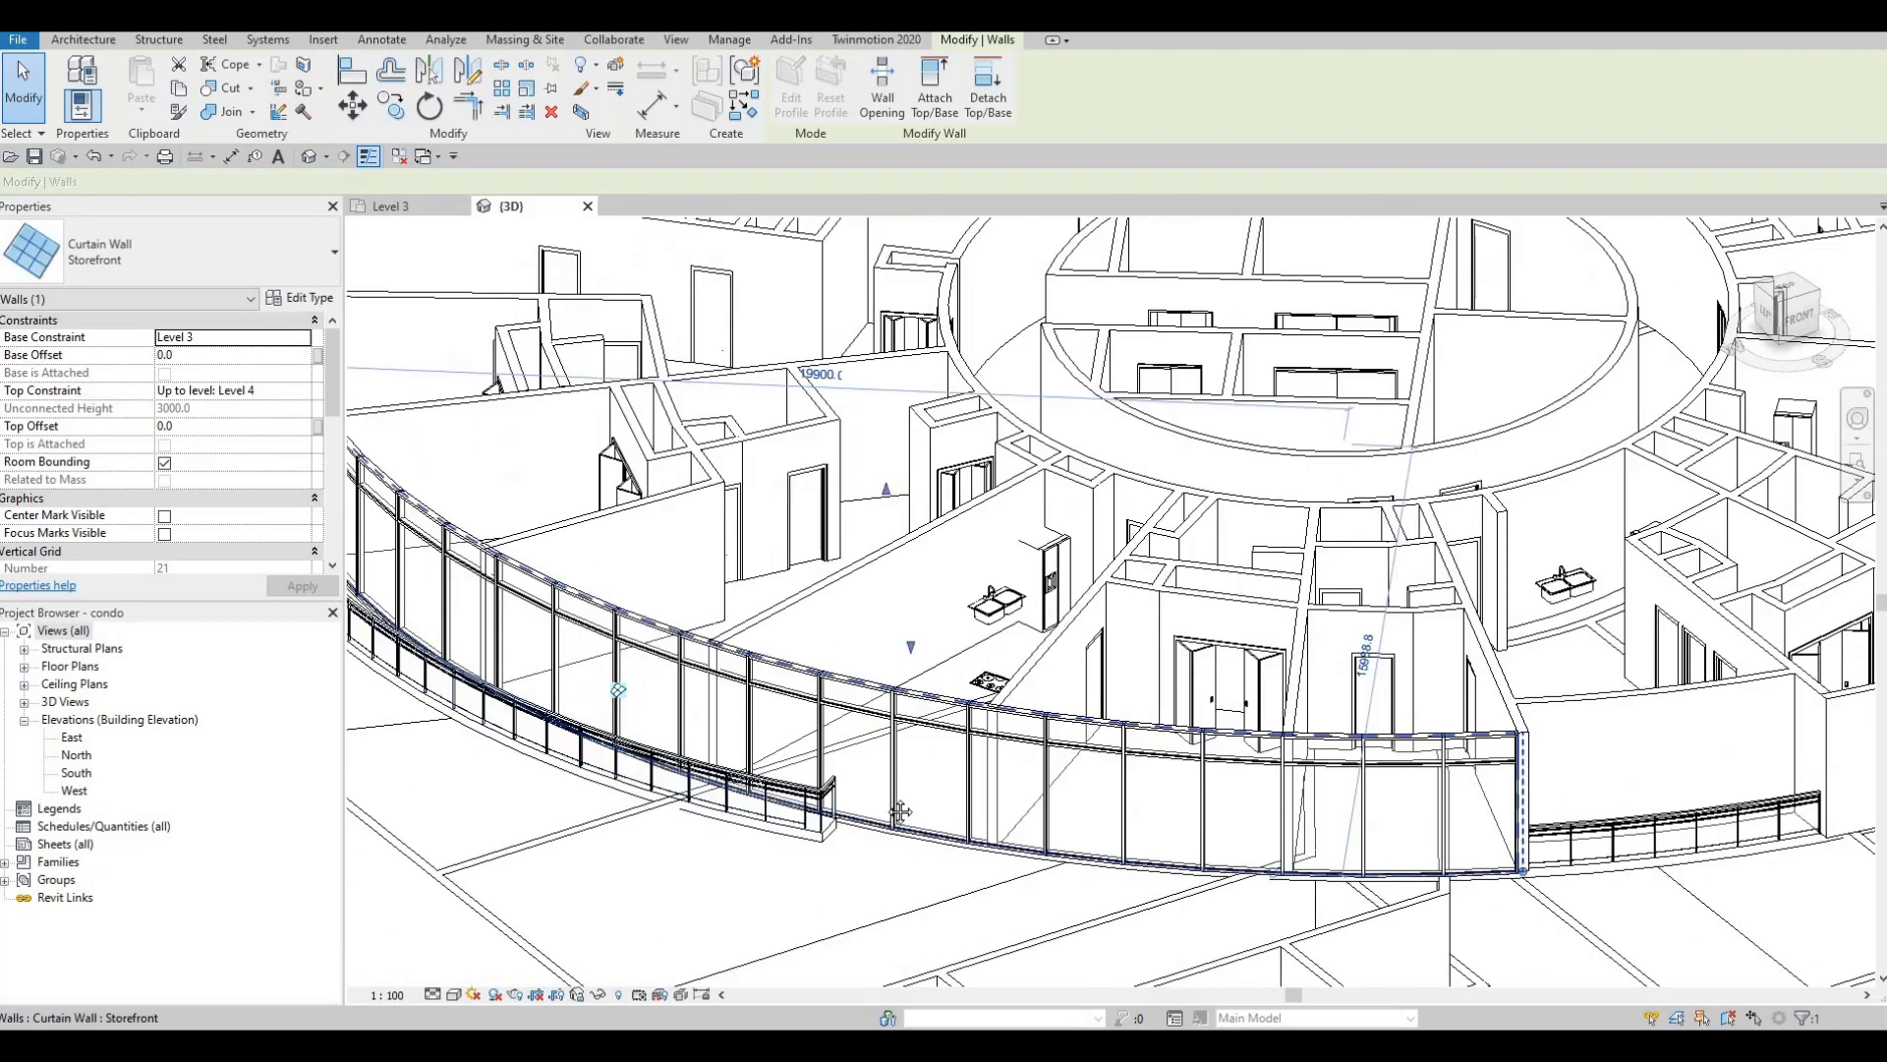
scroll(805, 778, "down", 1)
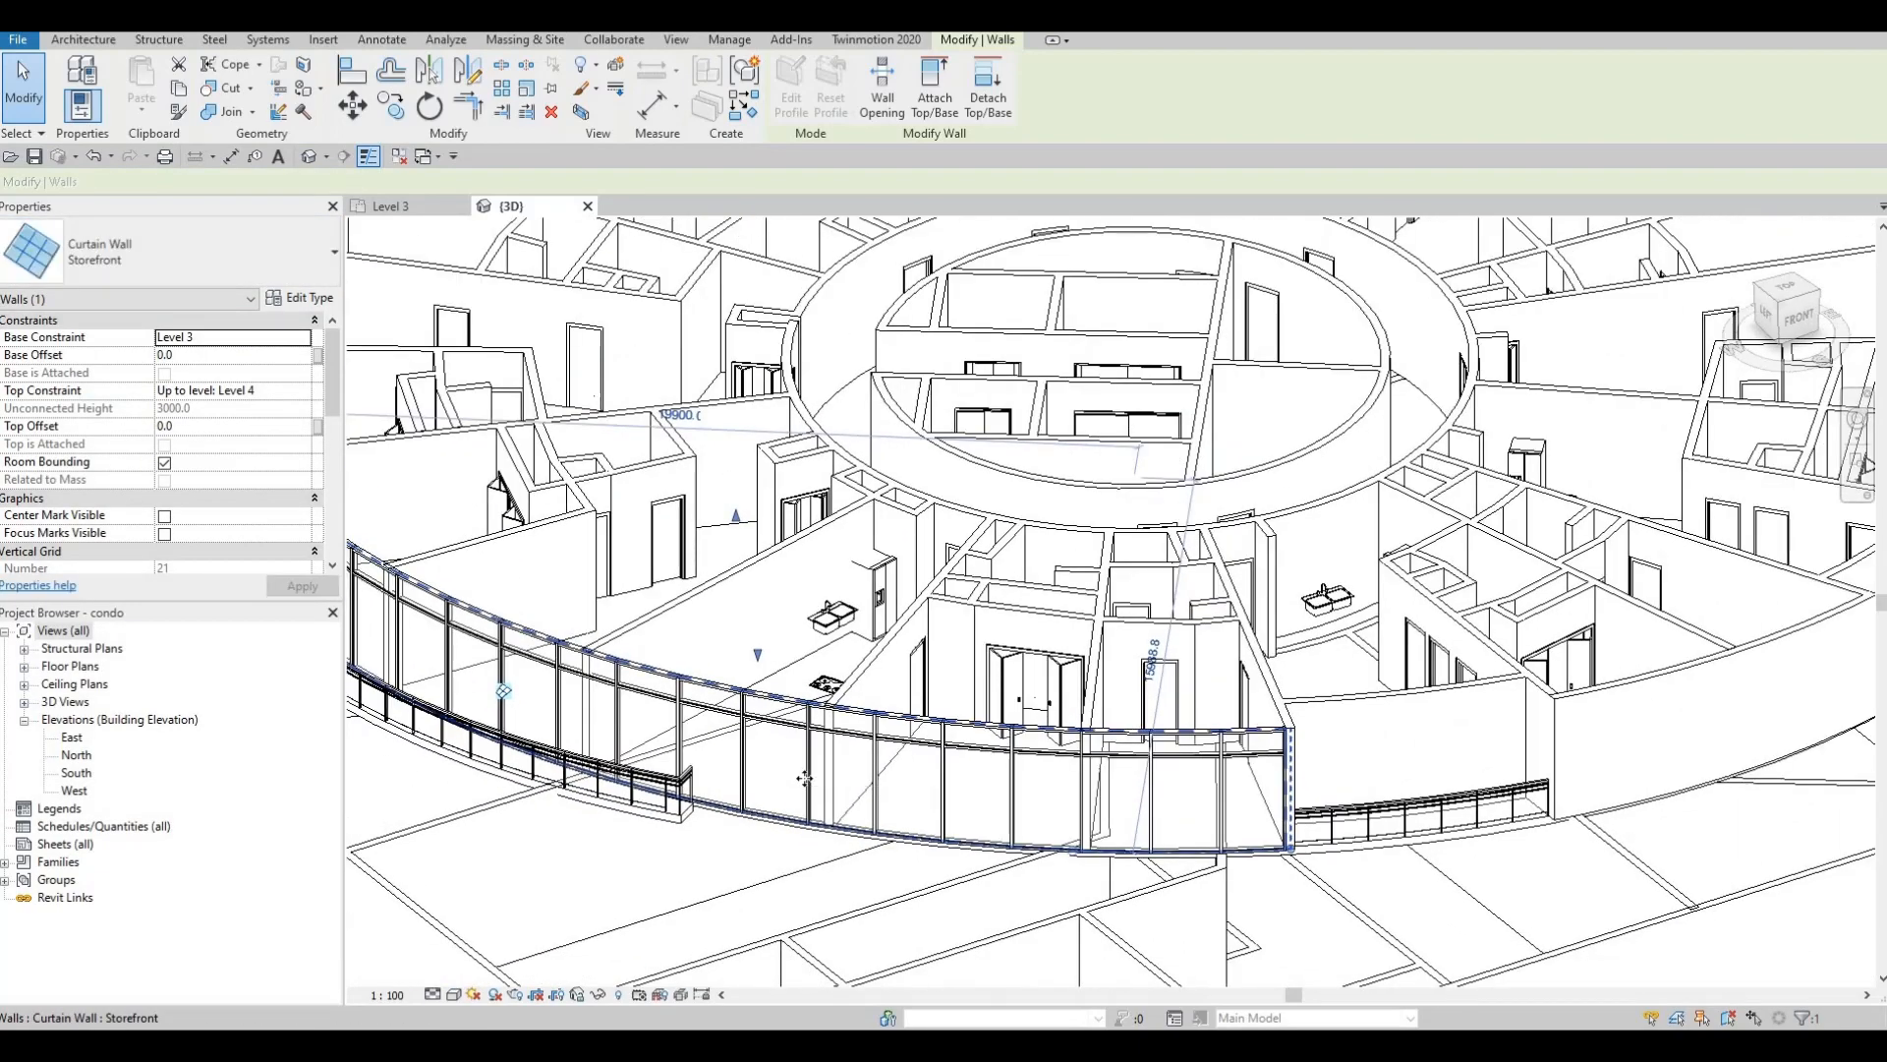
- Examine the Storefront curtain wall and the adjoining balcony railing from several sides of the building
scroll(953, 795, "down", 2)
middle_click_drag(1089, 756, 1386, 673, "shift")
scroll(1032, 664, "up", 4)
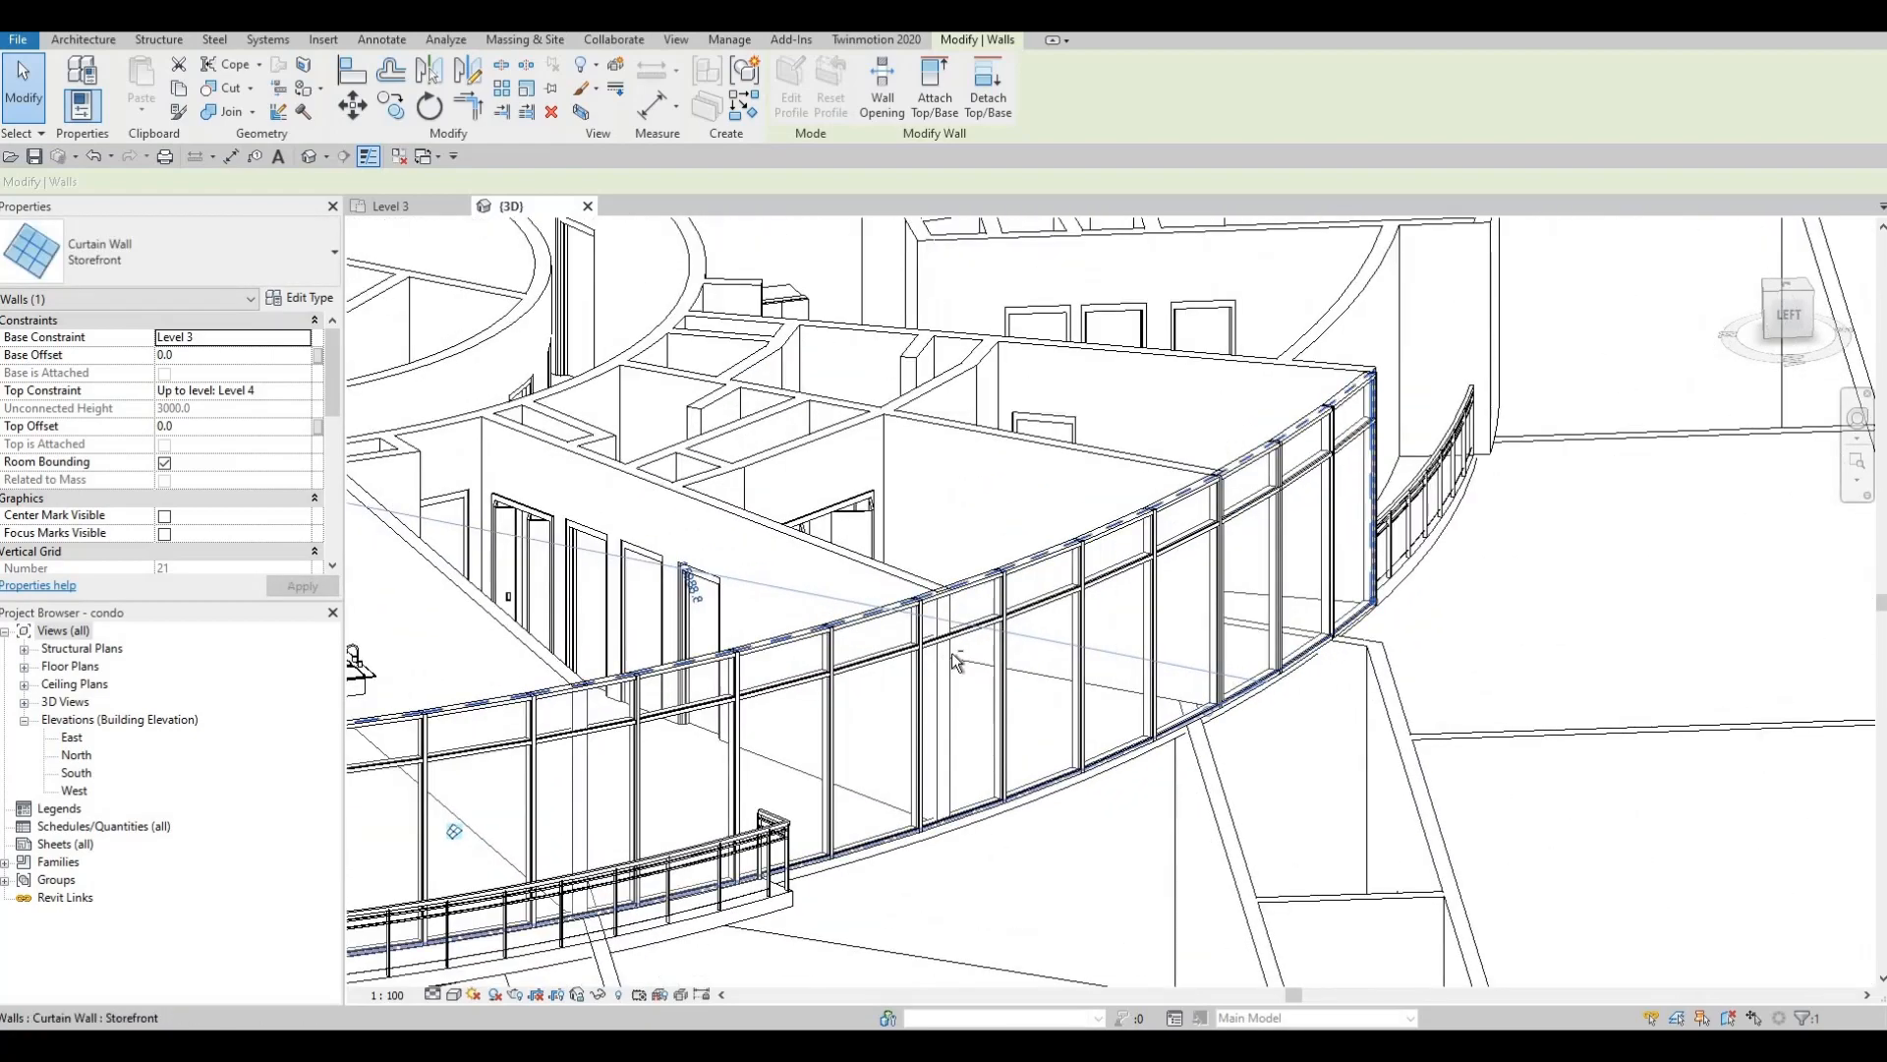
middle_click_drag(800, 760, 874, 721, "shift")
middle_click_drag(1080, 666, 1164, 684, "shift")
scroll(1128, 695, "up", 2)
scroll(1115, 670, "down", 5)
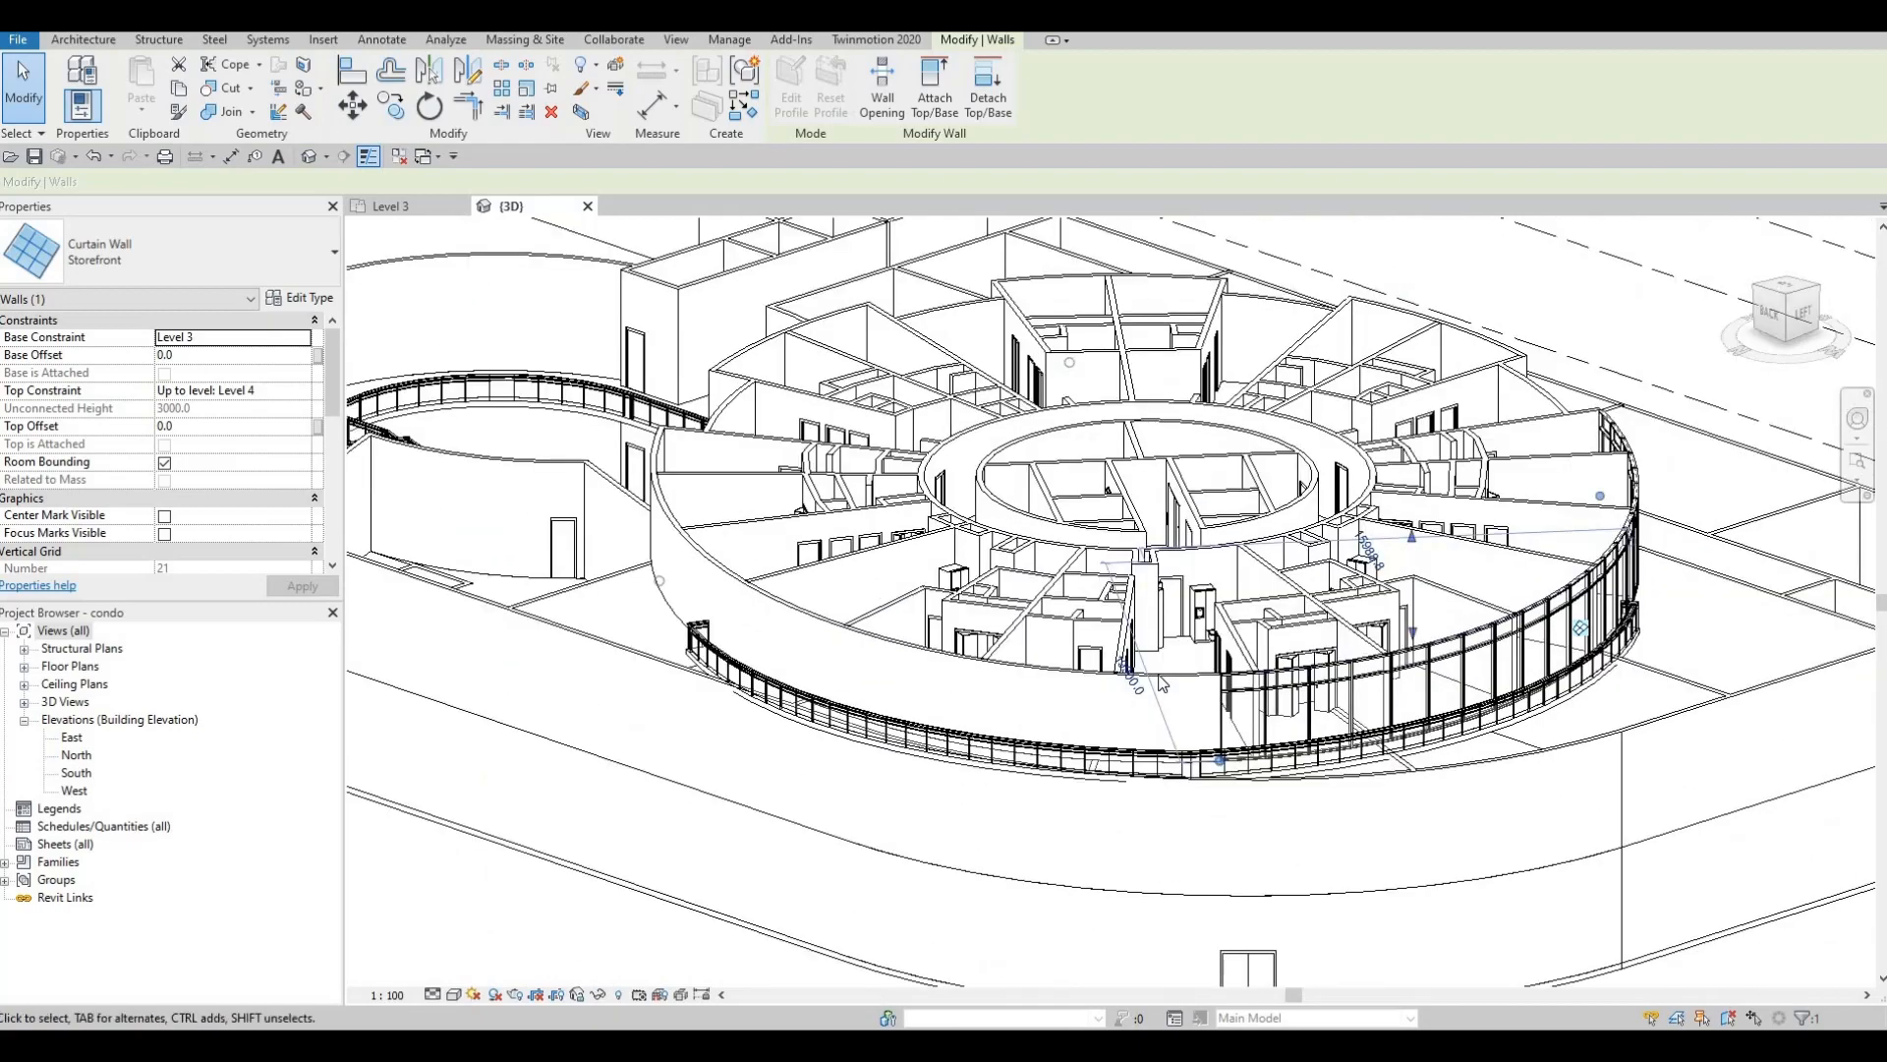
- Change the adjoining curved Level 3 outer wall behind the balcony railing from INTERIOR WALL 1 to the Storefront curtain wall type
left_click(204, 275)
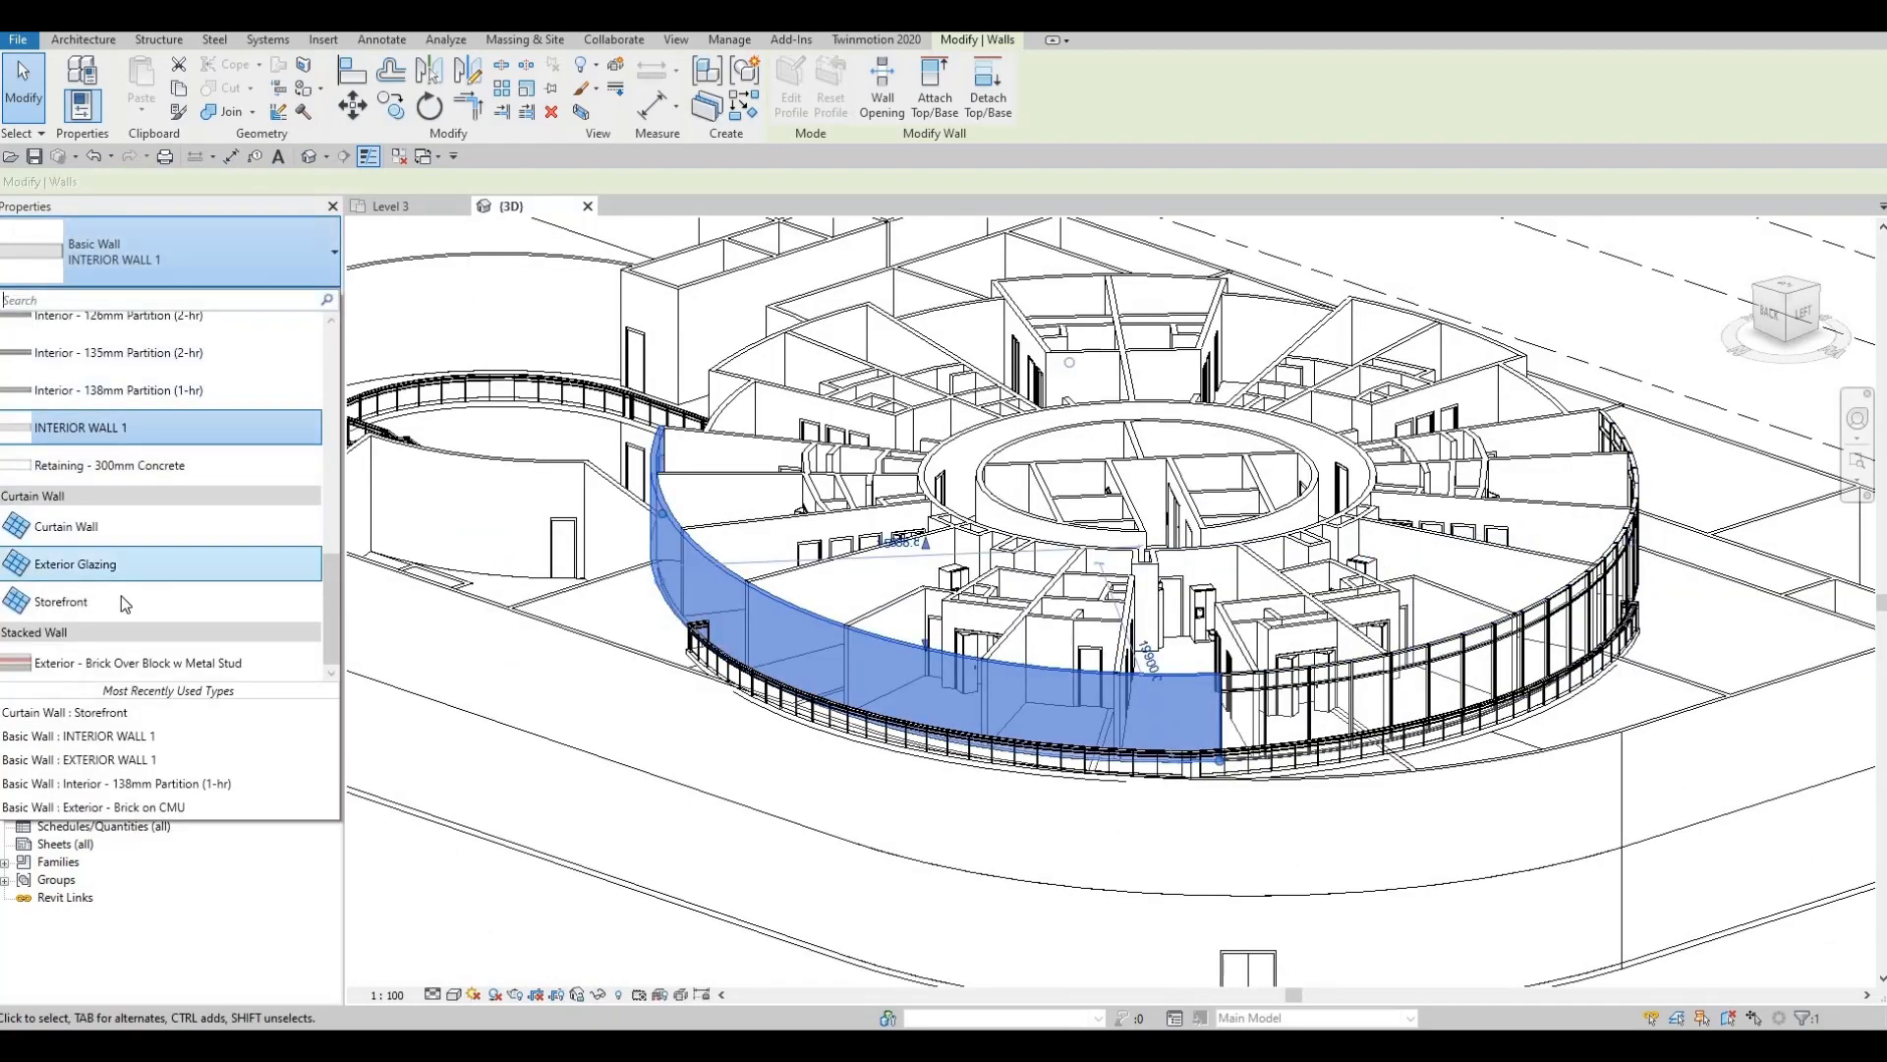
left_click(815, 627)
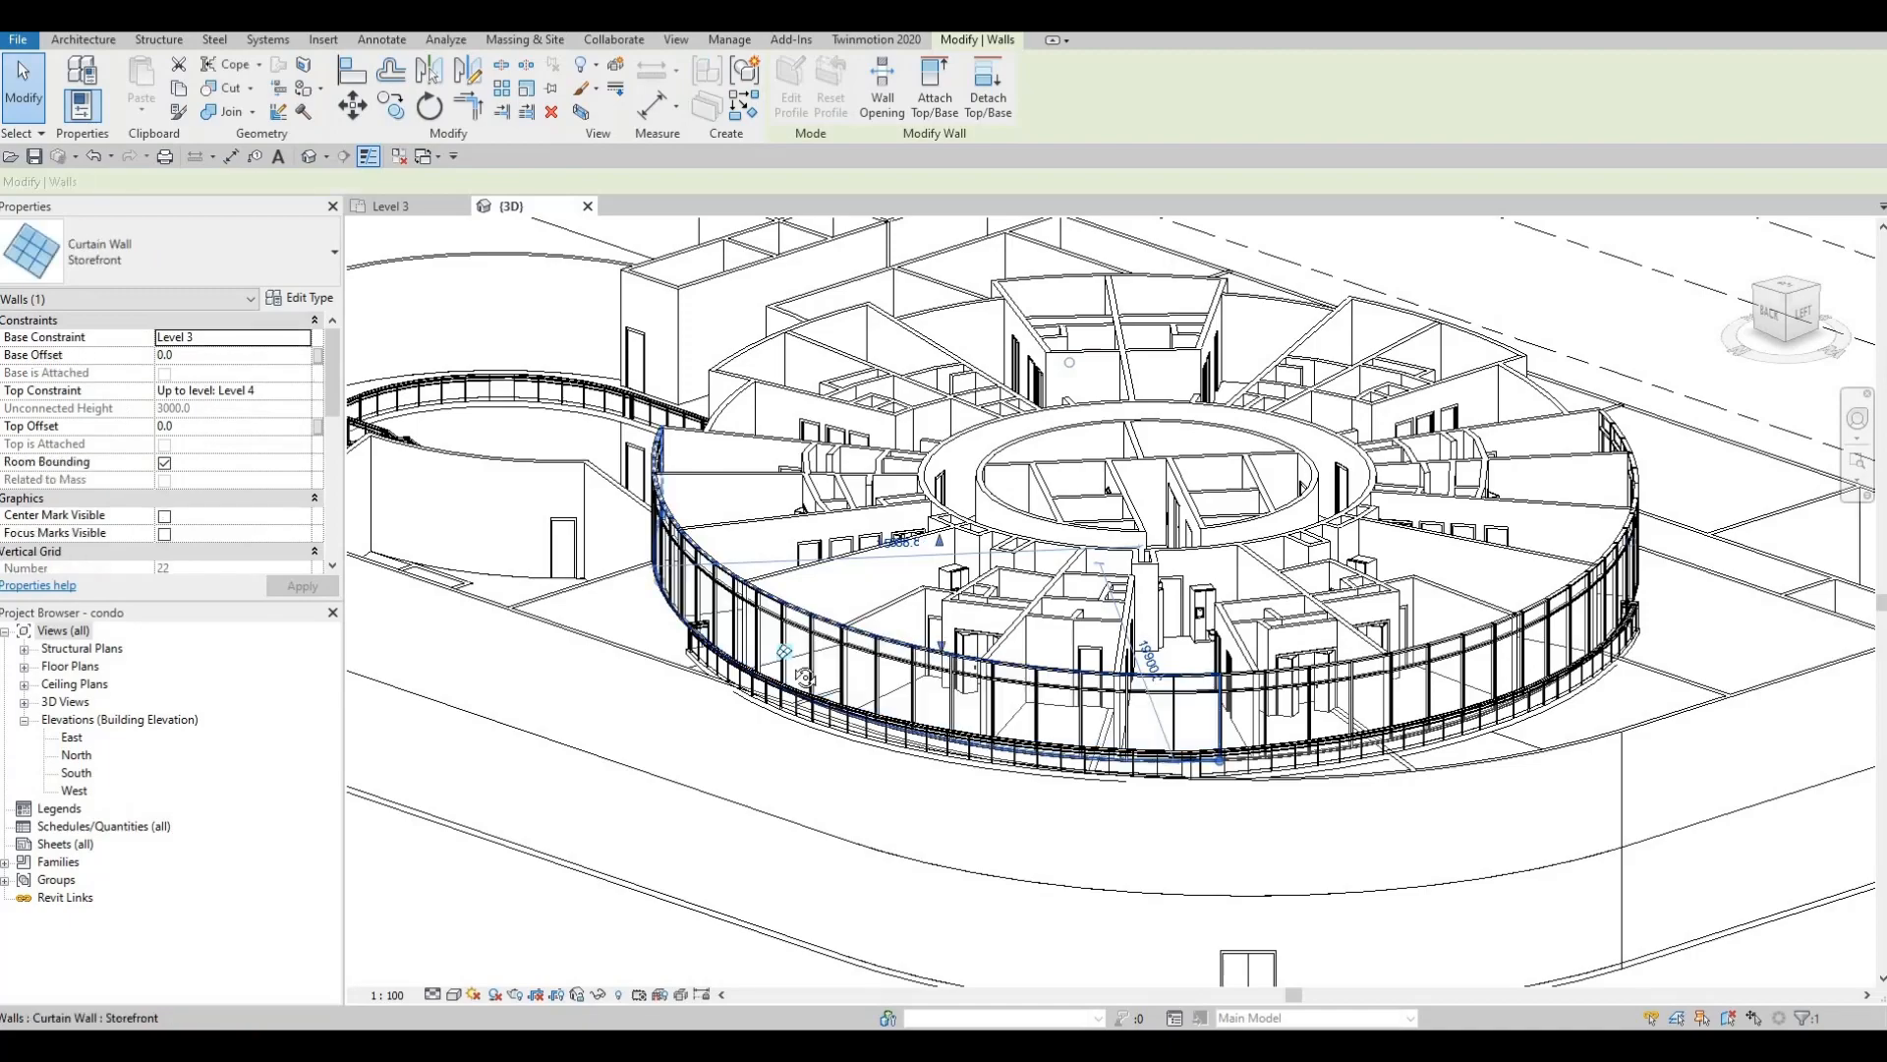
middle_click_drag(942, 733, 973, 752, "shift")
key("ctrl+z")
key("Escape")
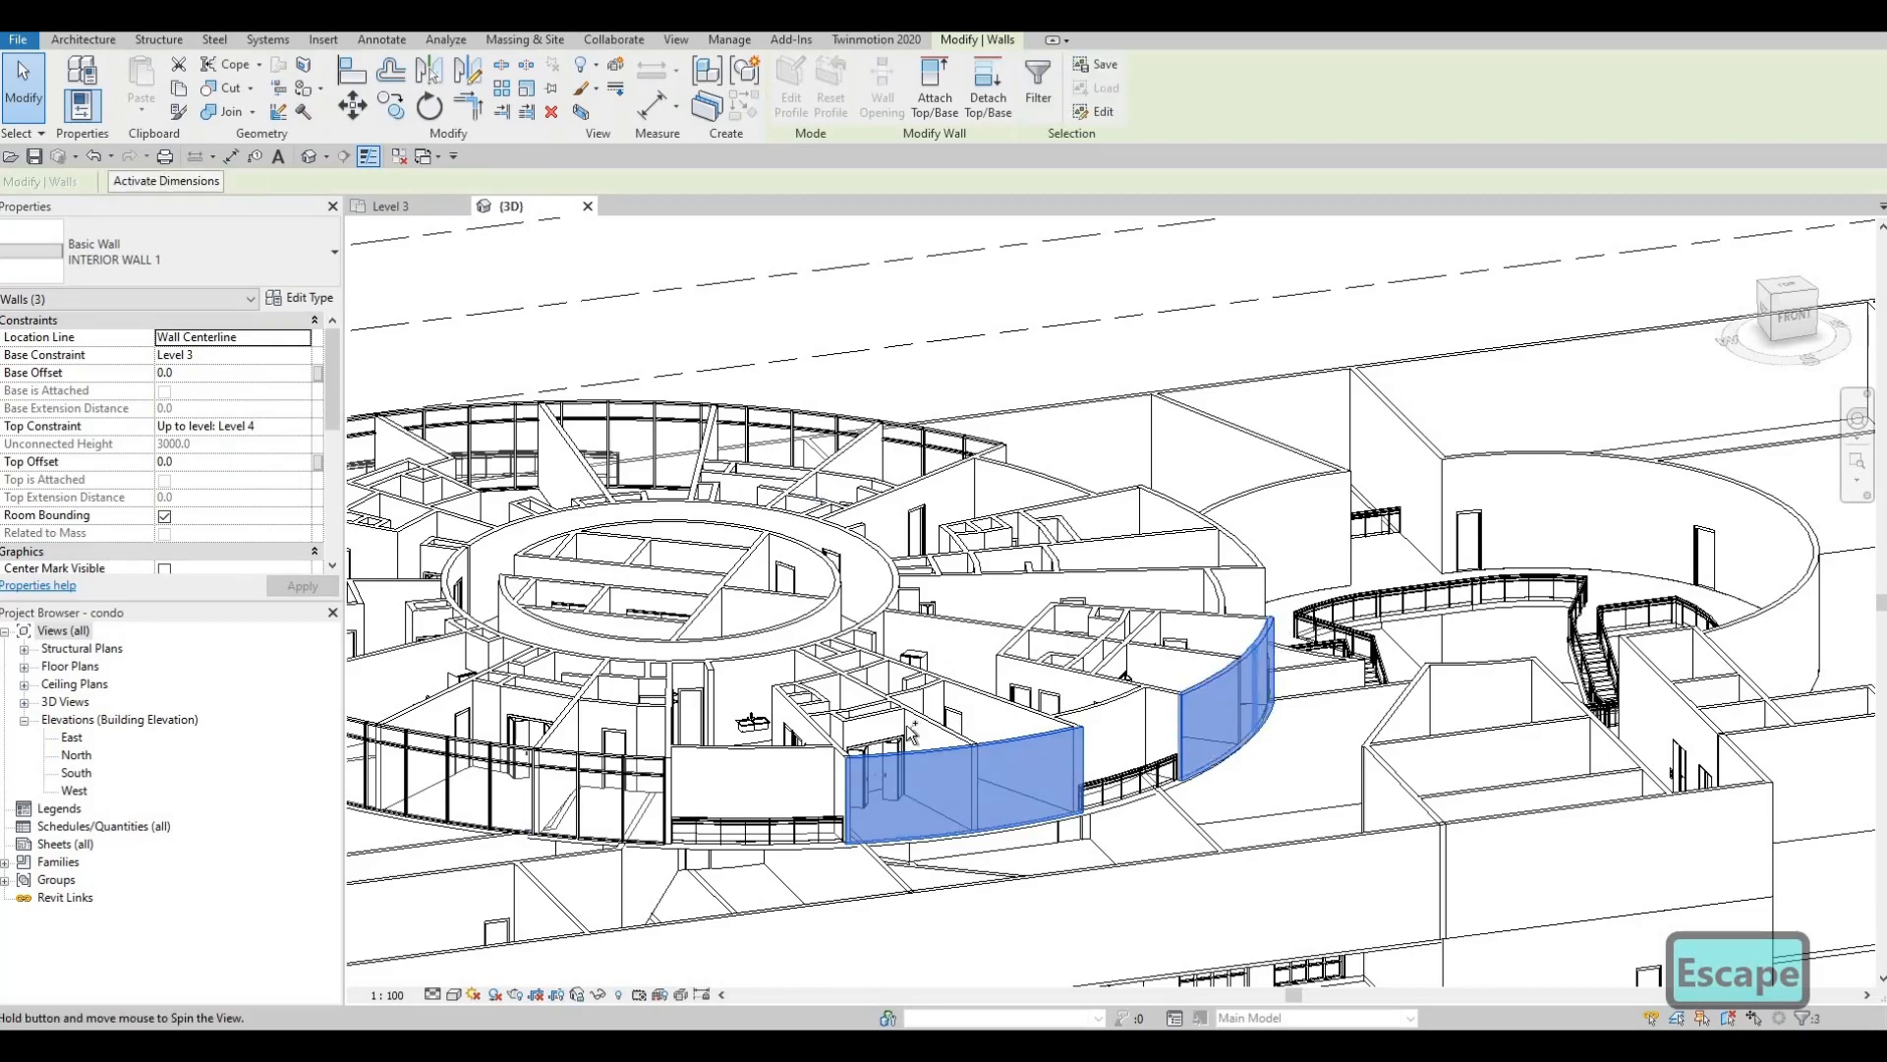
- Change the four remaining curved Level 3 outer walls between the recessed balconies from INTERIOR WALL 1 to Storefront
middle_click_drag(913, 732, 916, 801, "shift")
left_click(942, 821, "ctrl")
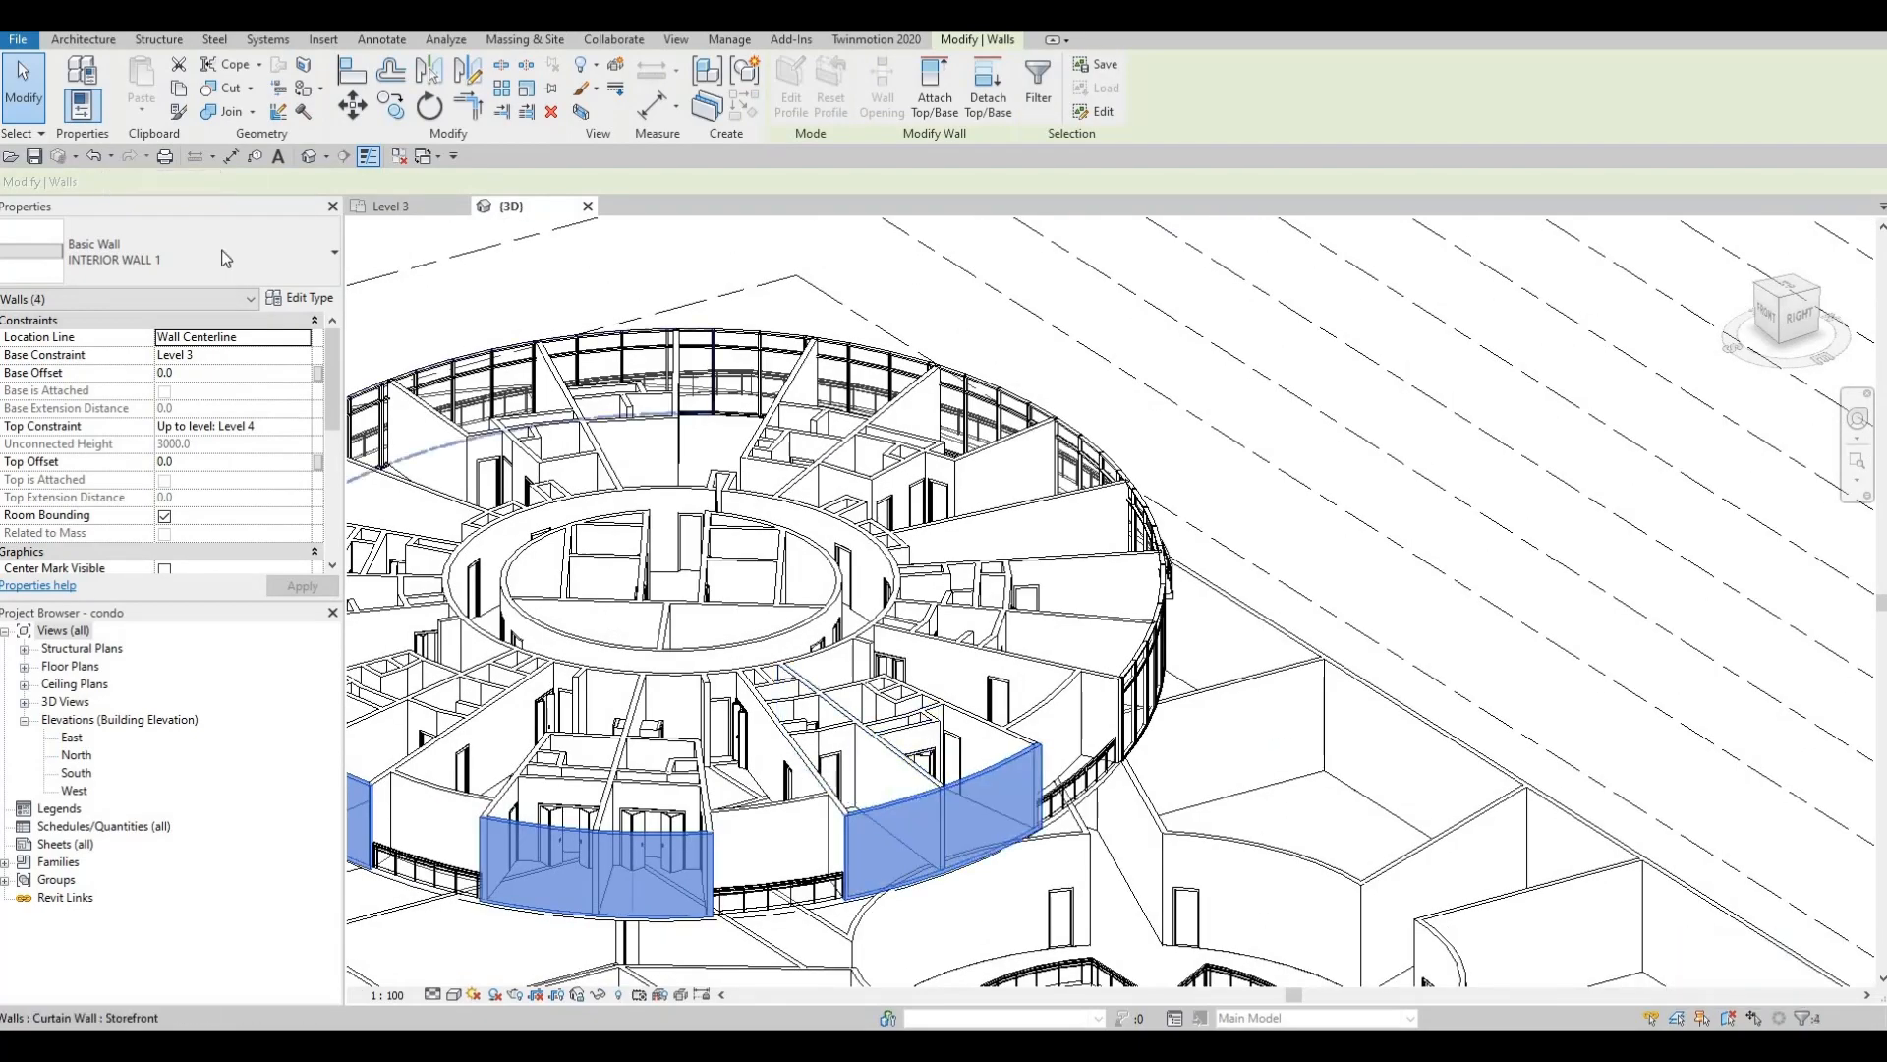
left_click(116, 602)
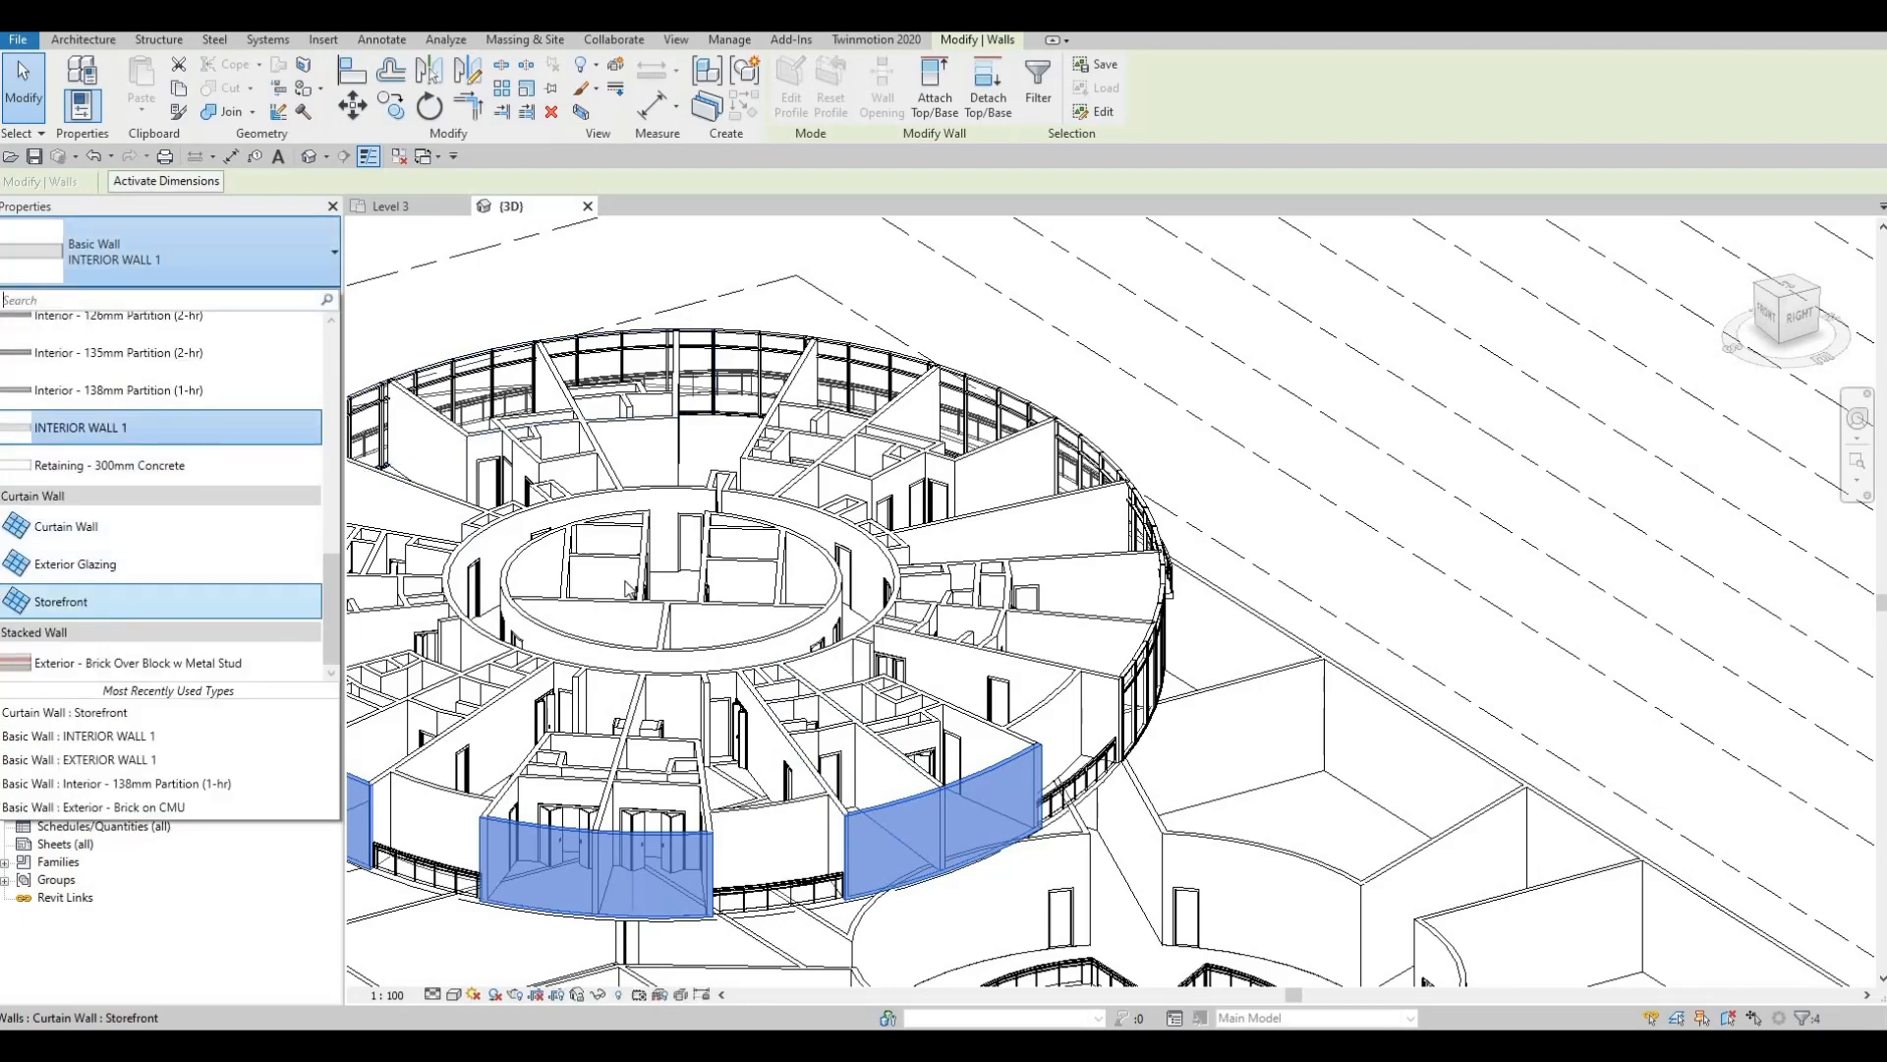
key("Escape")
key("Escape")
- Change the four recessed Level 3 walls behind the small balconies from INTERIOR WALL 1 to the Storefront curtain wall type
middle_click_drag(769, 760, 1178, 601, "shift")
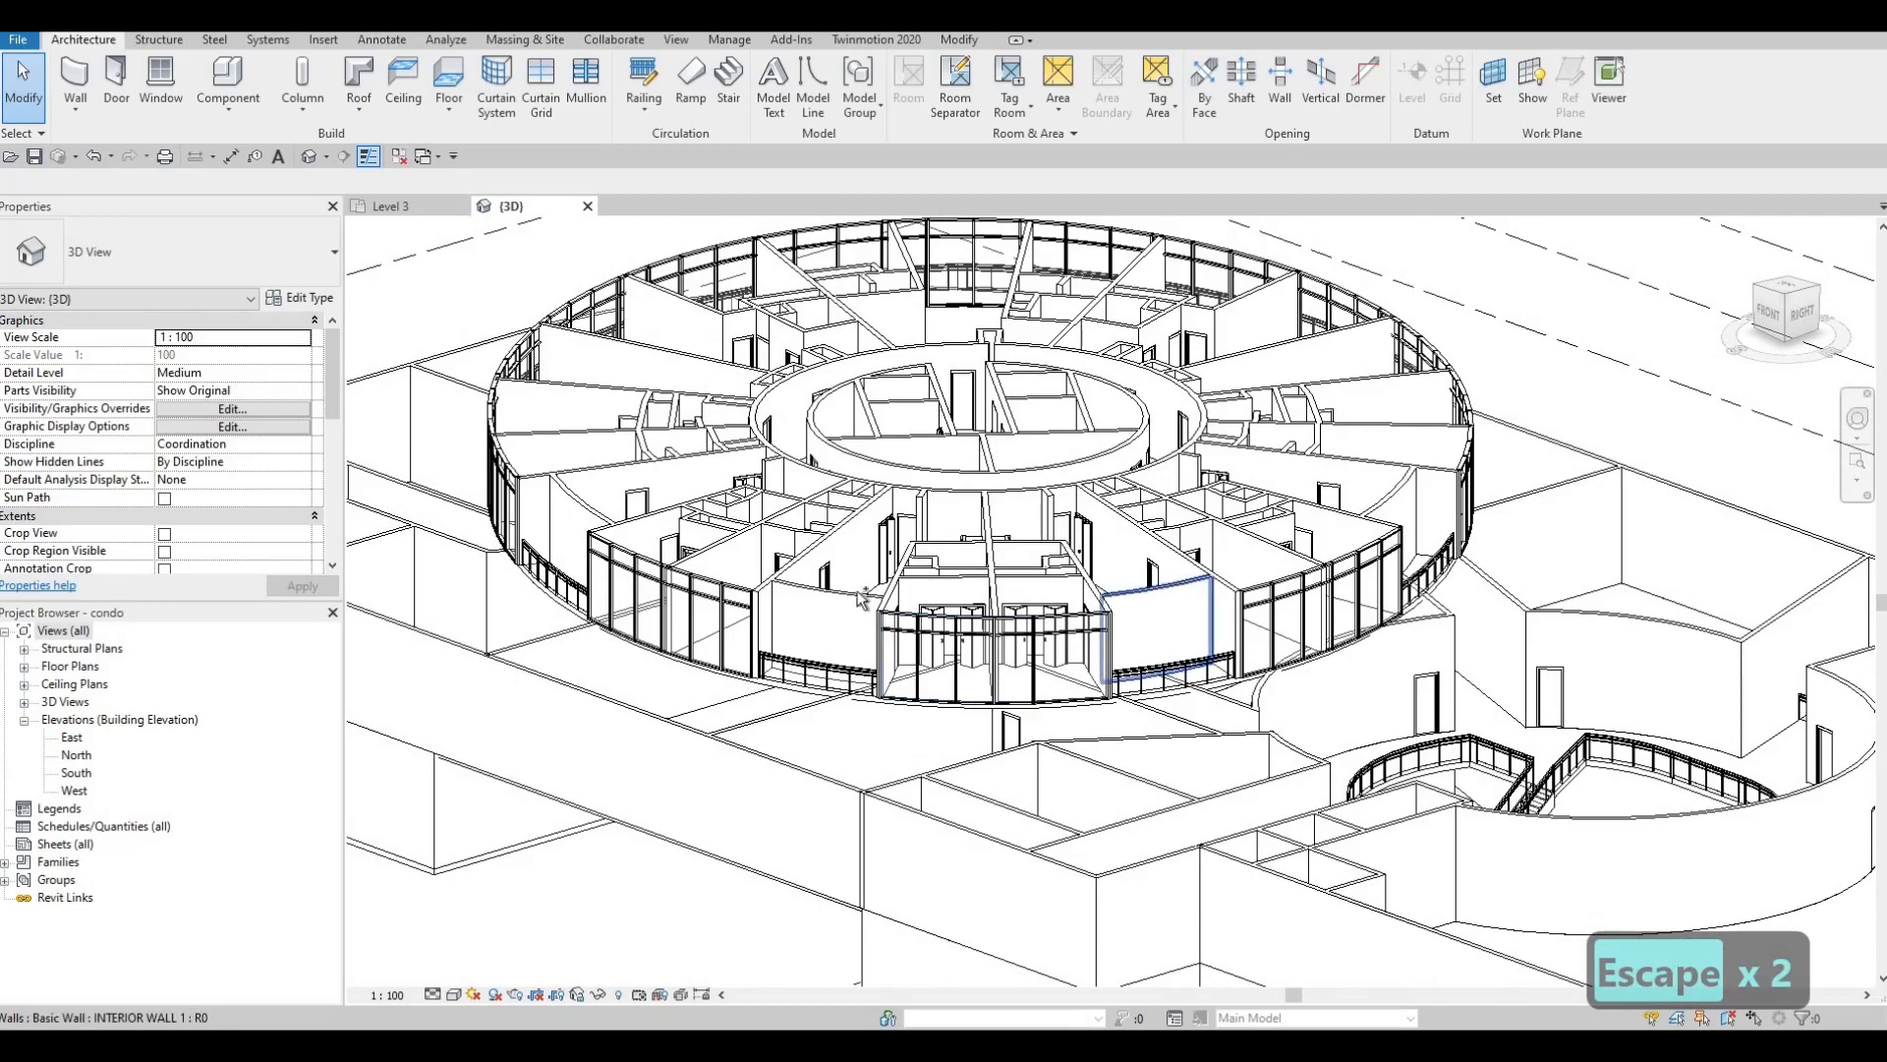
left_click(1160, 620)
left_click(825, 629, "ctrl")
middle_click_drag(826, 629, 1313, 767, "shift")
scroll(1313, 766, "up", 3)
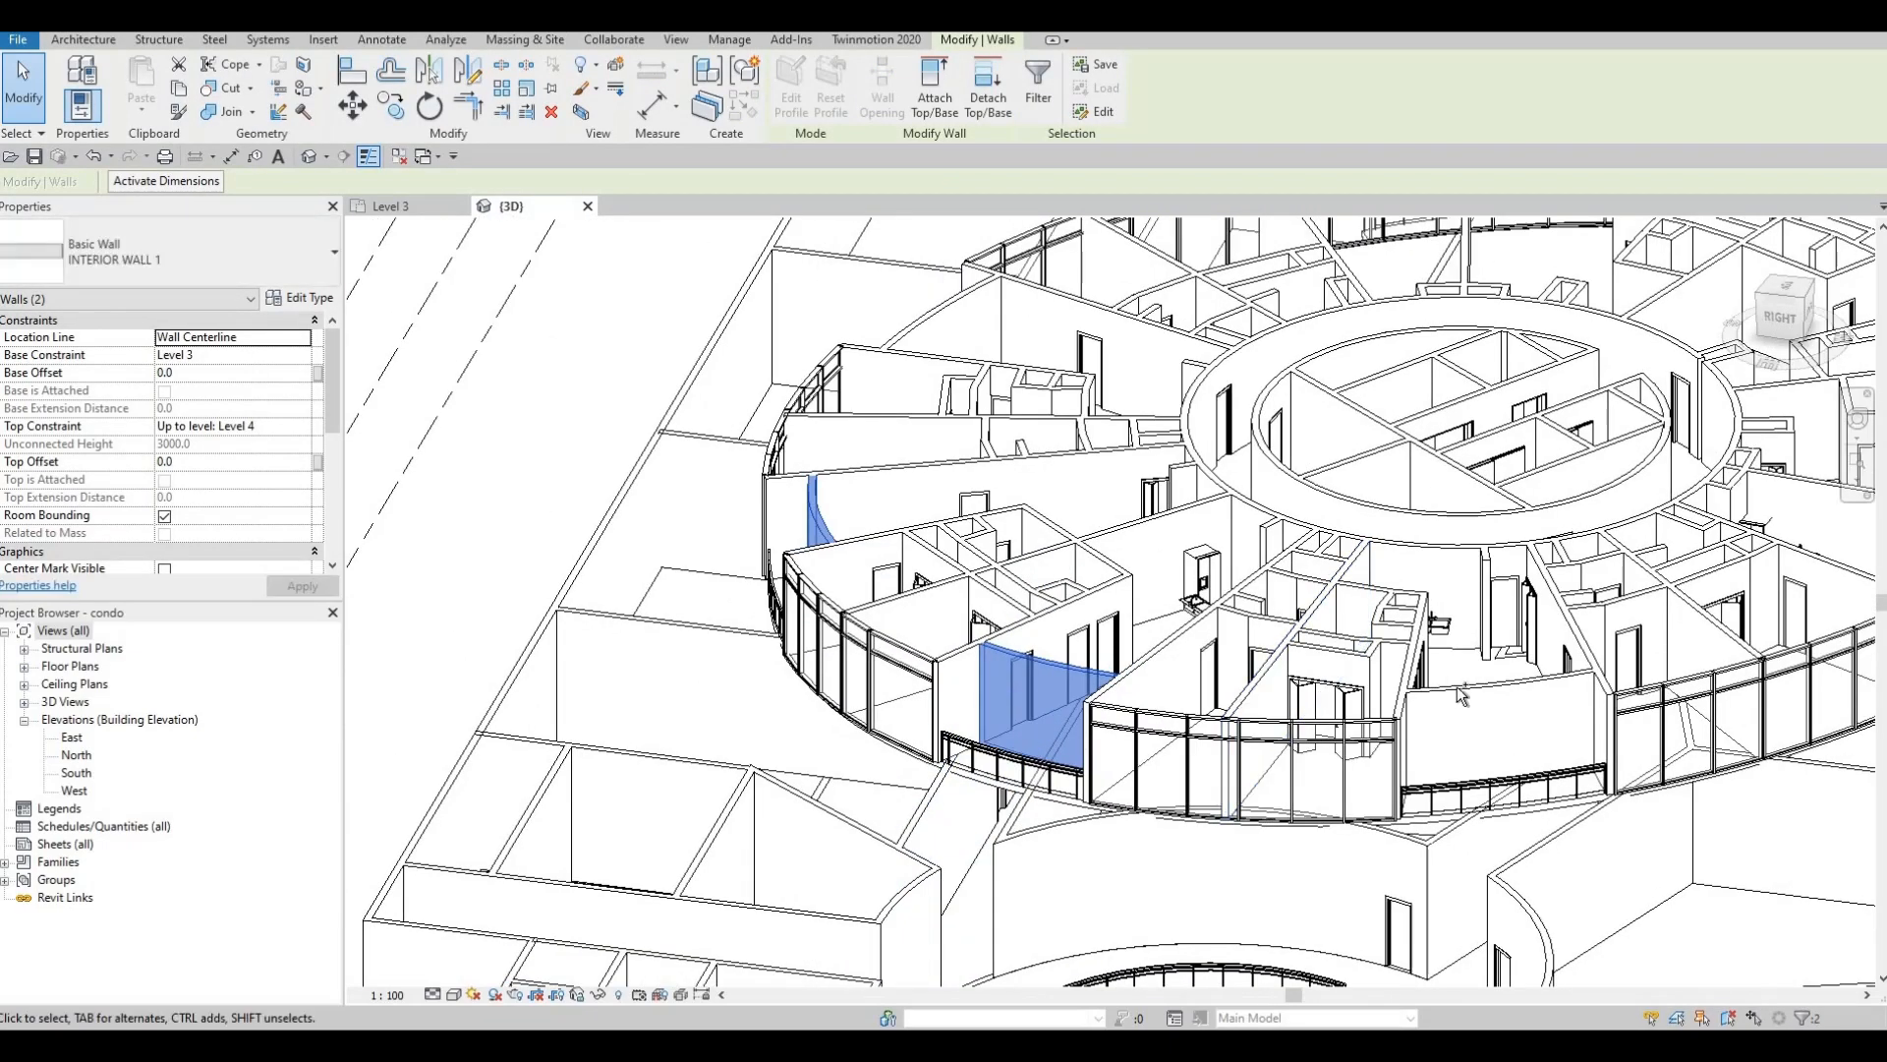
left_click(1502, 749, "ctrl")
middle_click_drag(1502, 749, 953, 818, "shift")
scroll(954, 818, "down", 3)
middle_click_drag(759, 814, 1009, 700, "shift")
scroll(1074, 635, "up", 3)
scroll(1009, 700, "down", 3)
scroll(1008, 699, "up", 2)
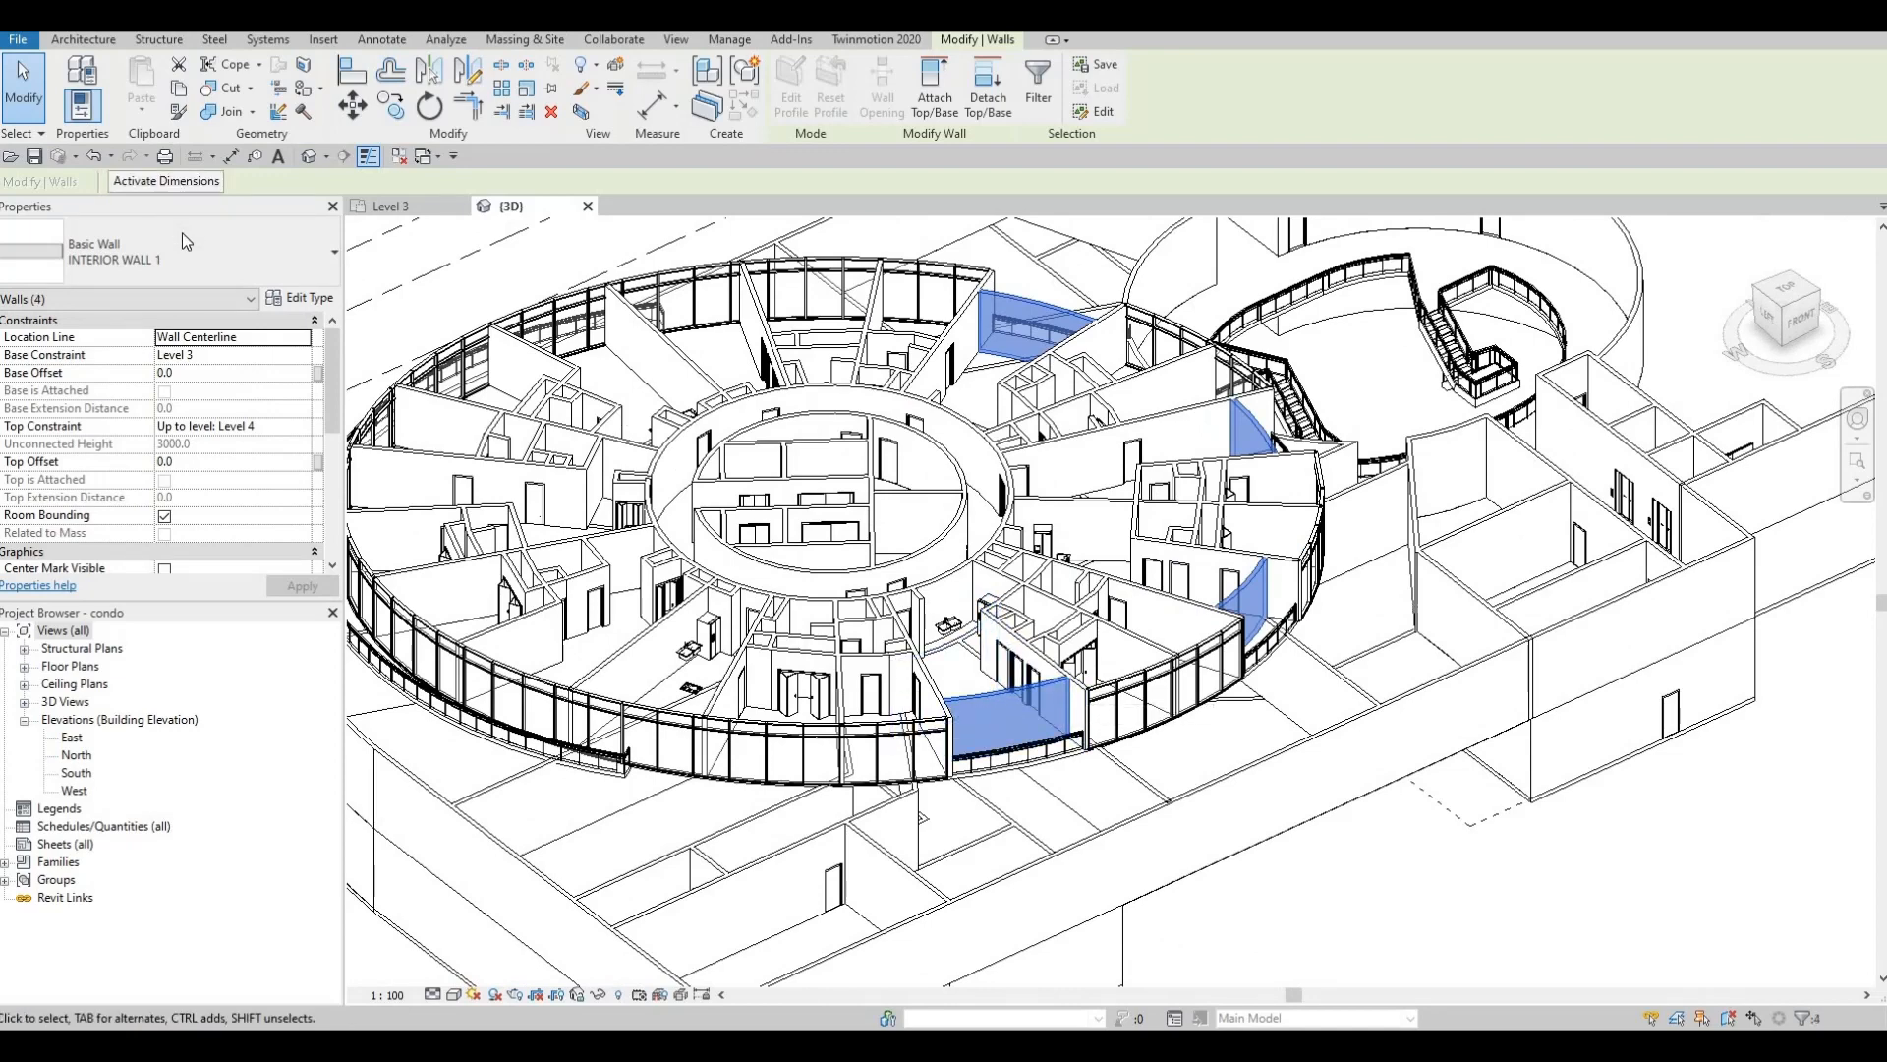
left_click(173, 279)
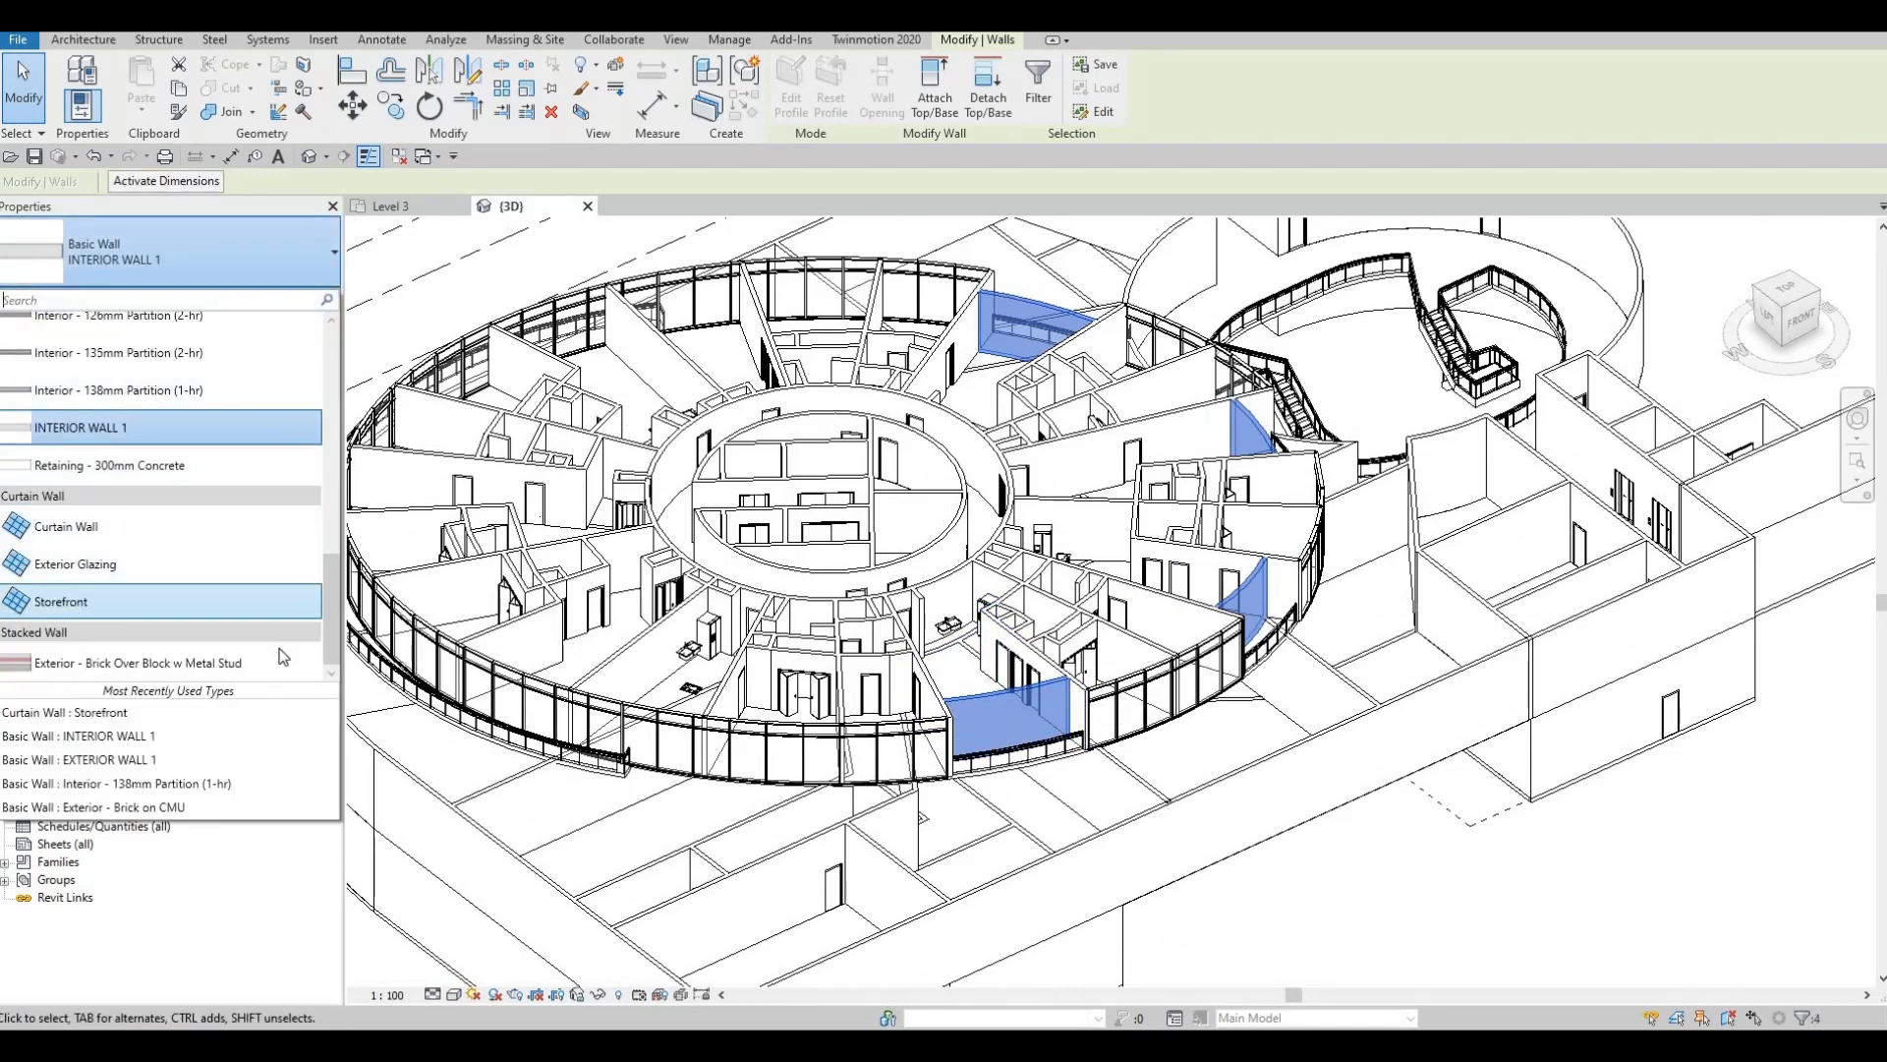
left_click(173, 601)
scroll(1088, 662, "up", 5)
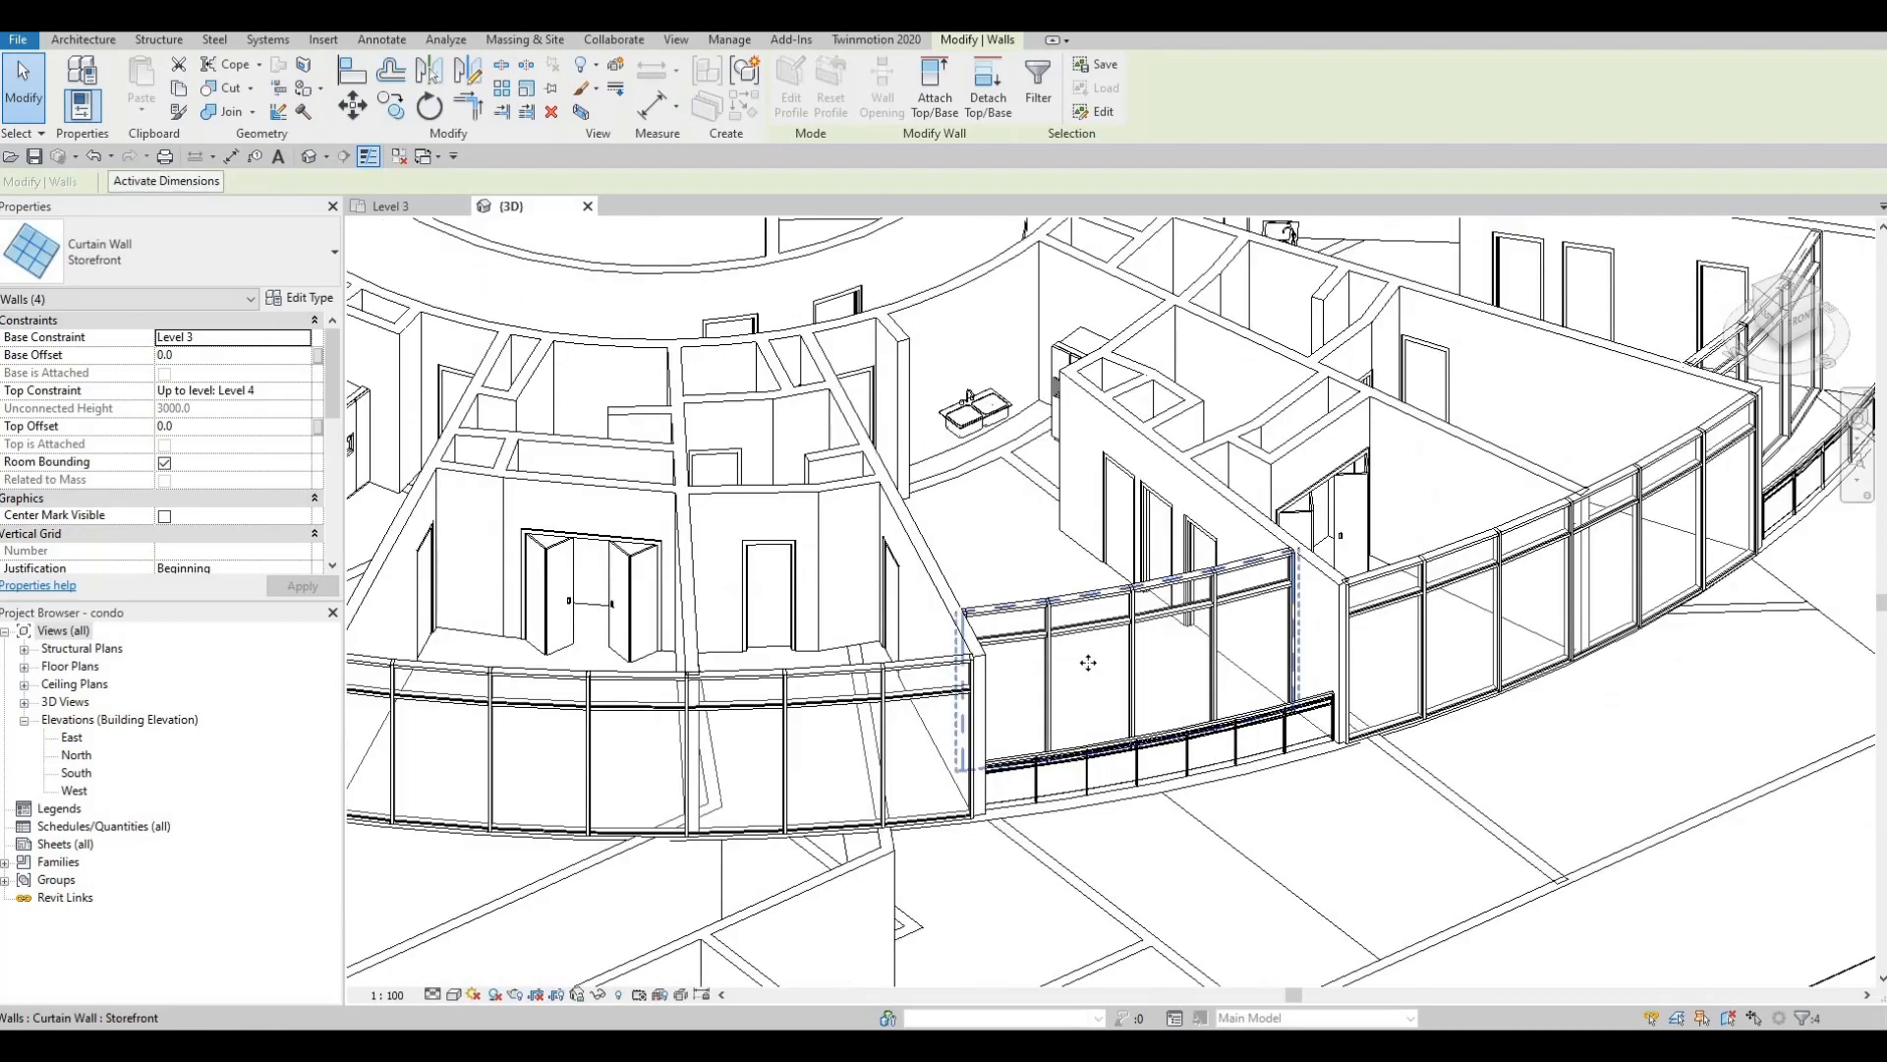
scroll(1088, 663, "up", 3)
key("Escape")
key("Escape")
- Inspect the type properties of an upper glazed panel in the Storefront curtain wall beside a recessed balcony
scroll(1106, 644, "down", 6)
middle_click_drag(871, 721, 1019, 390, "shift")
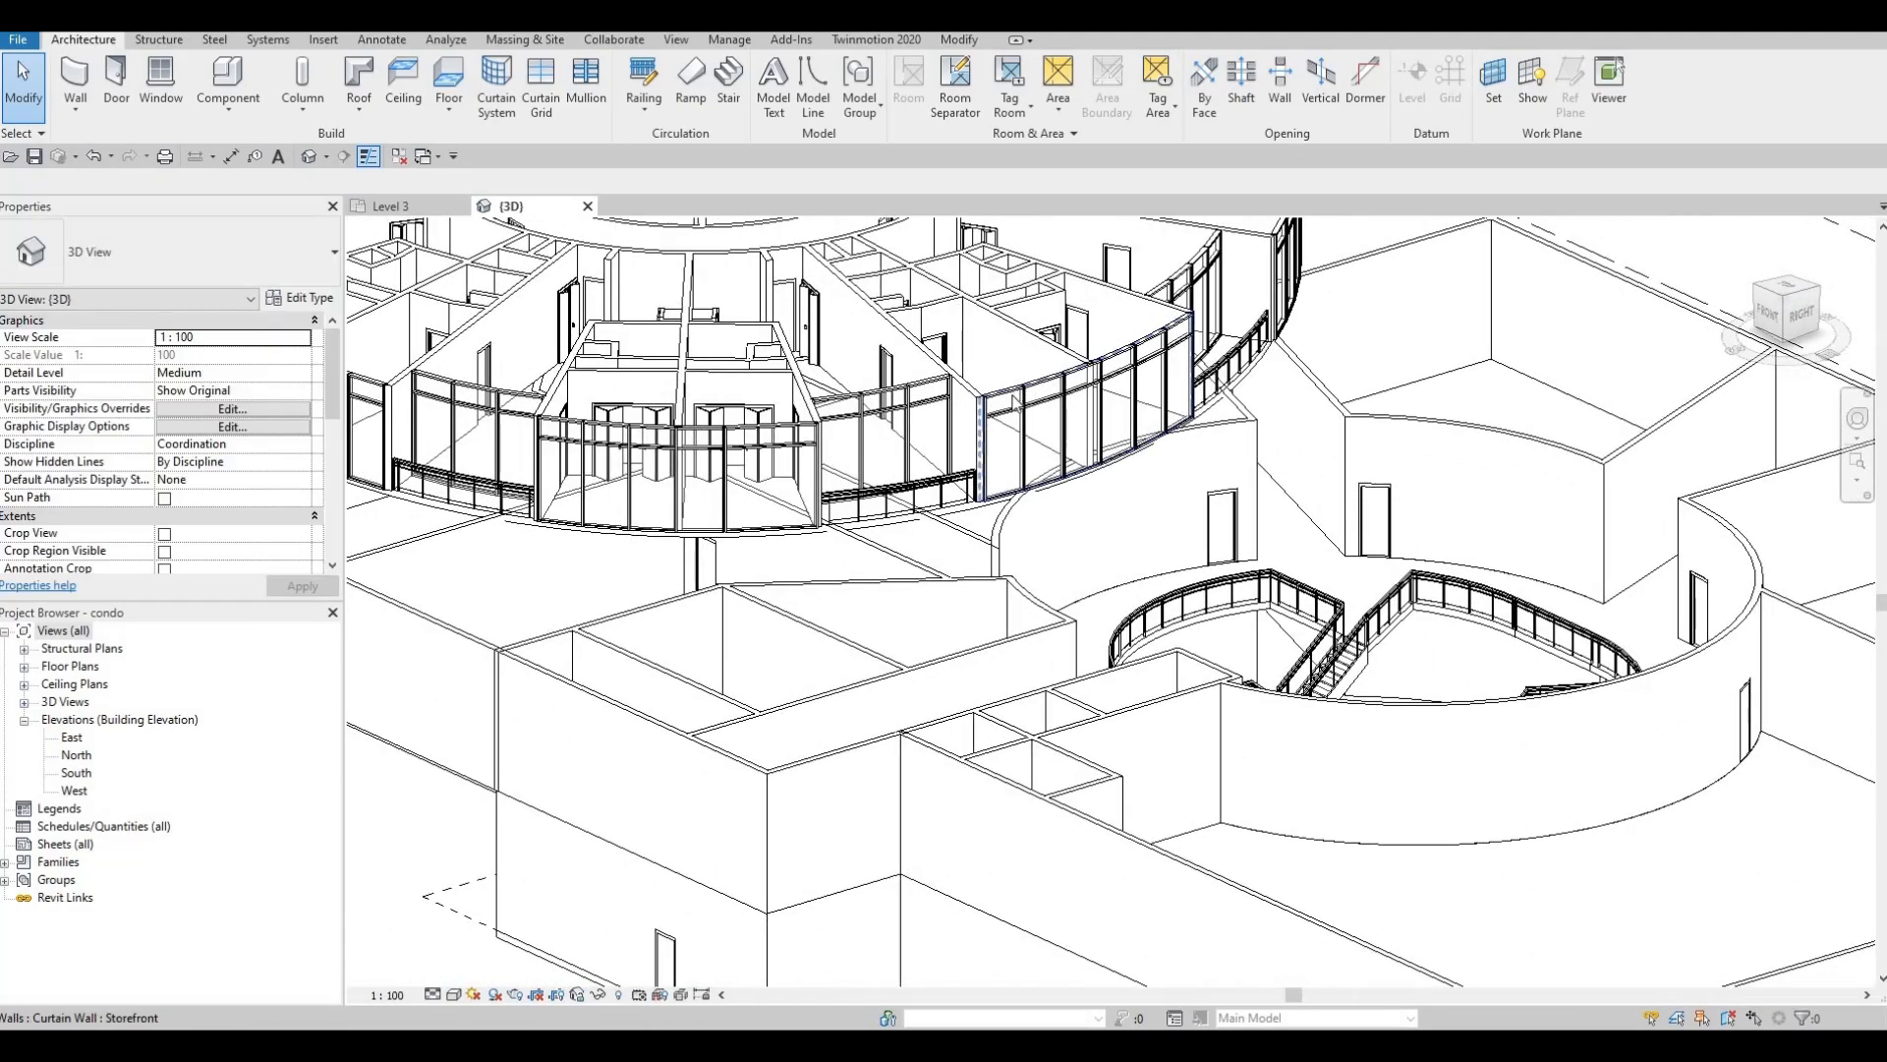
scroll(1016, 423, "up", 5)
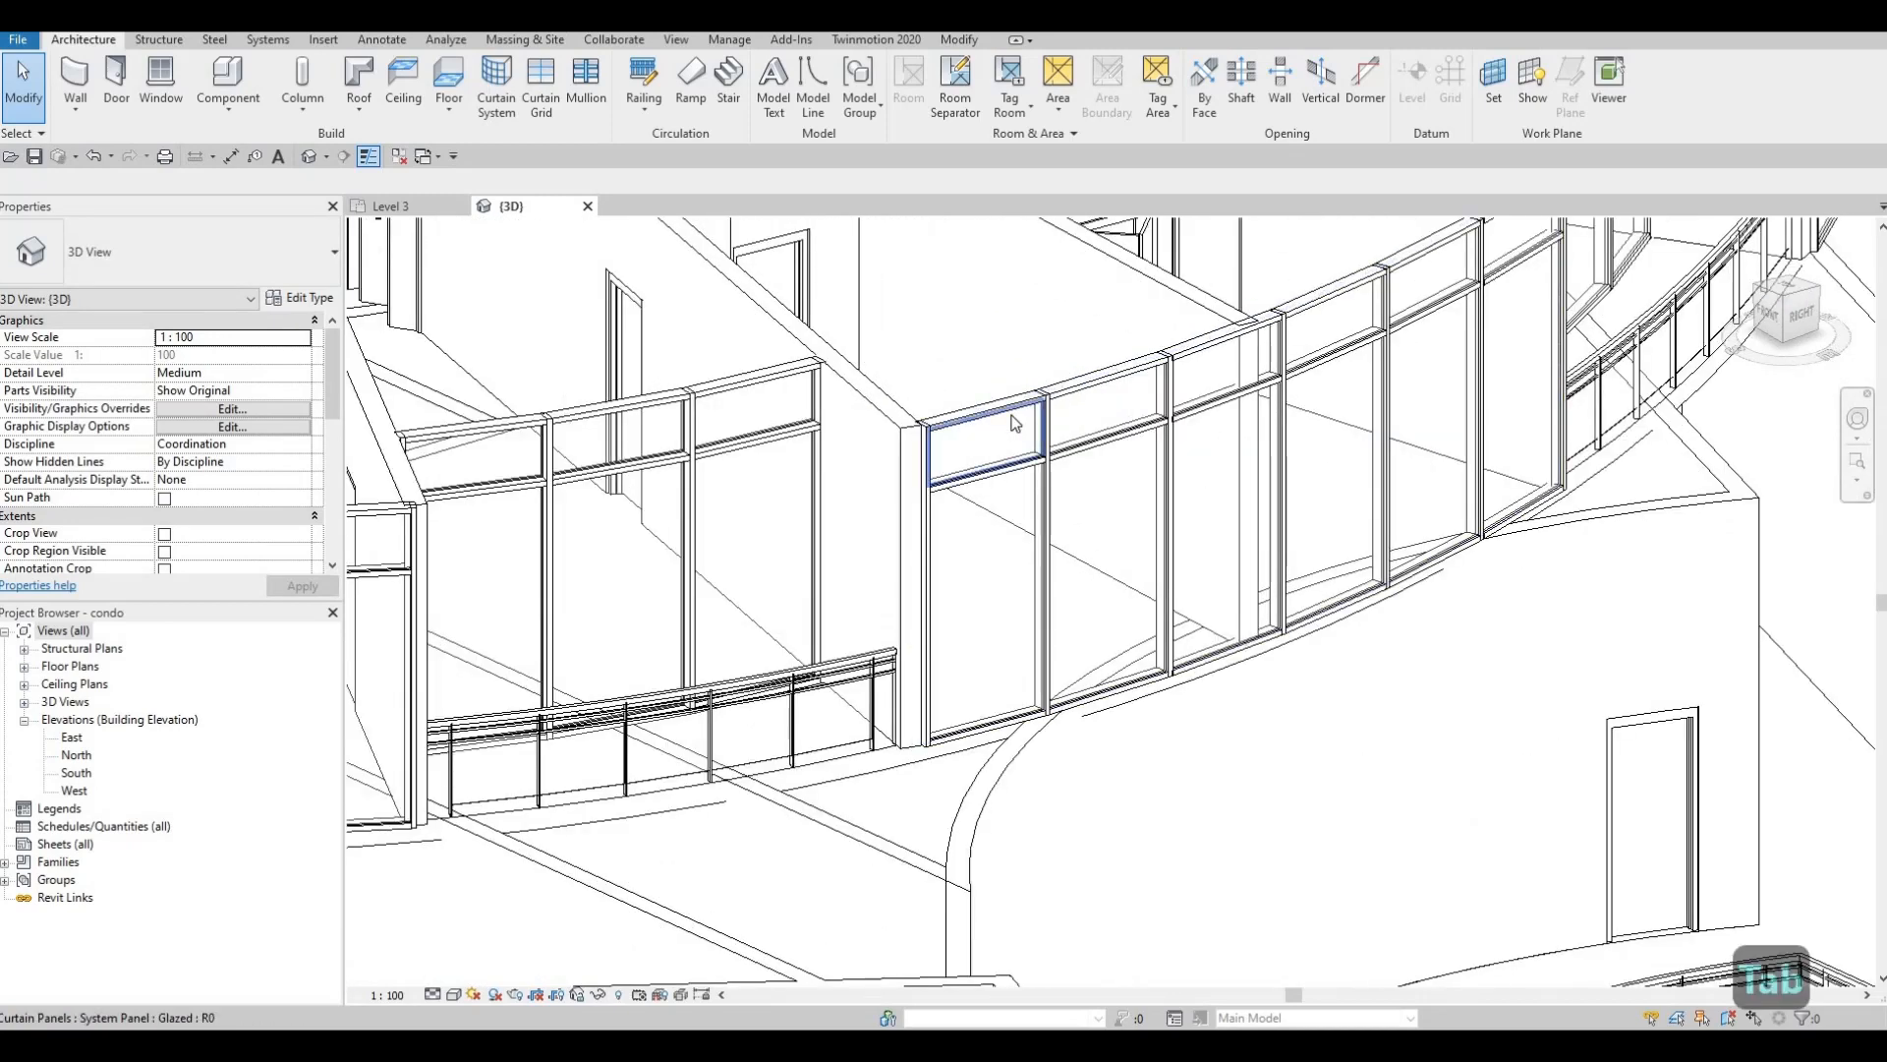
left_click(1016, 423)
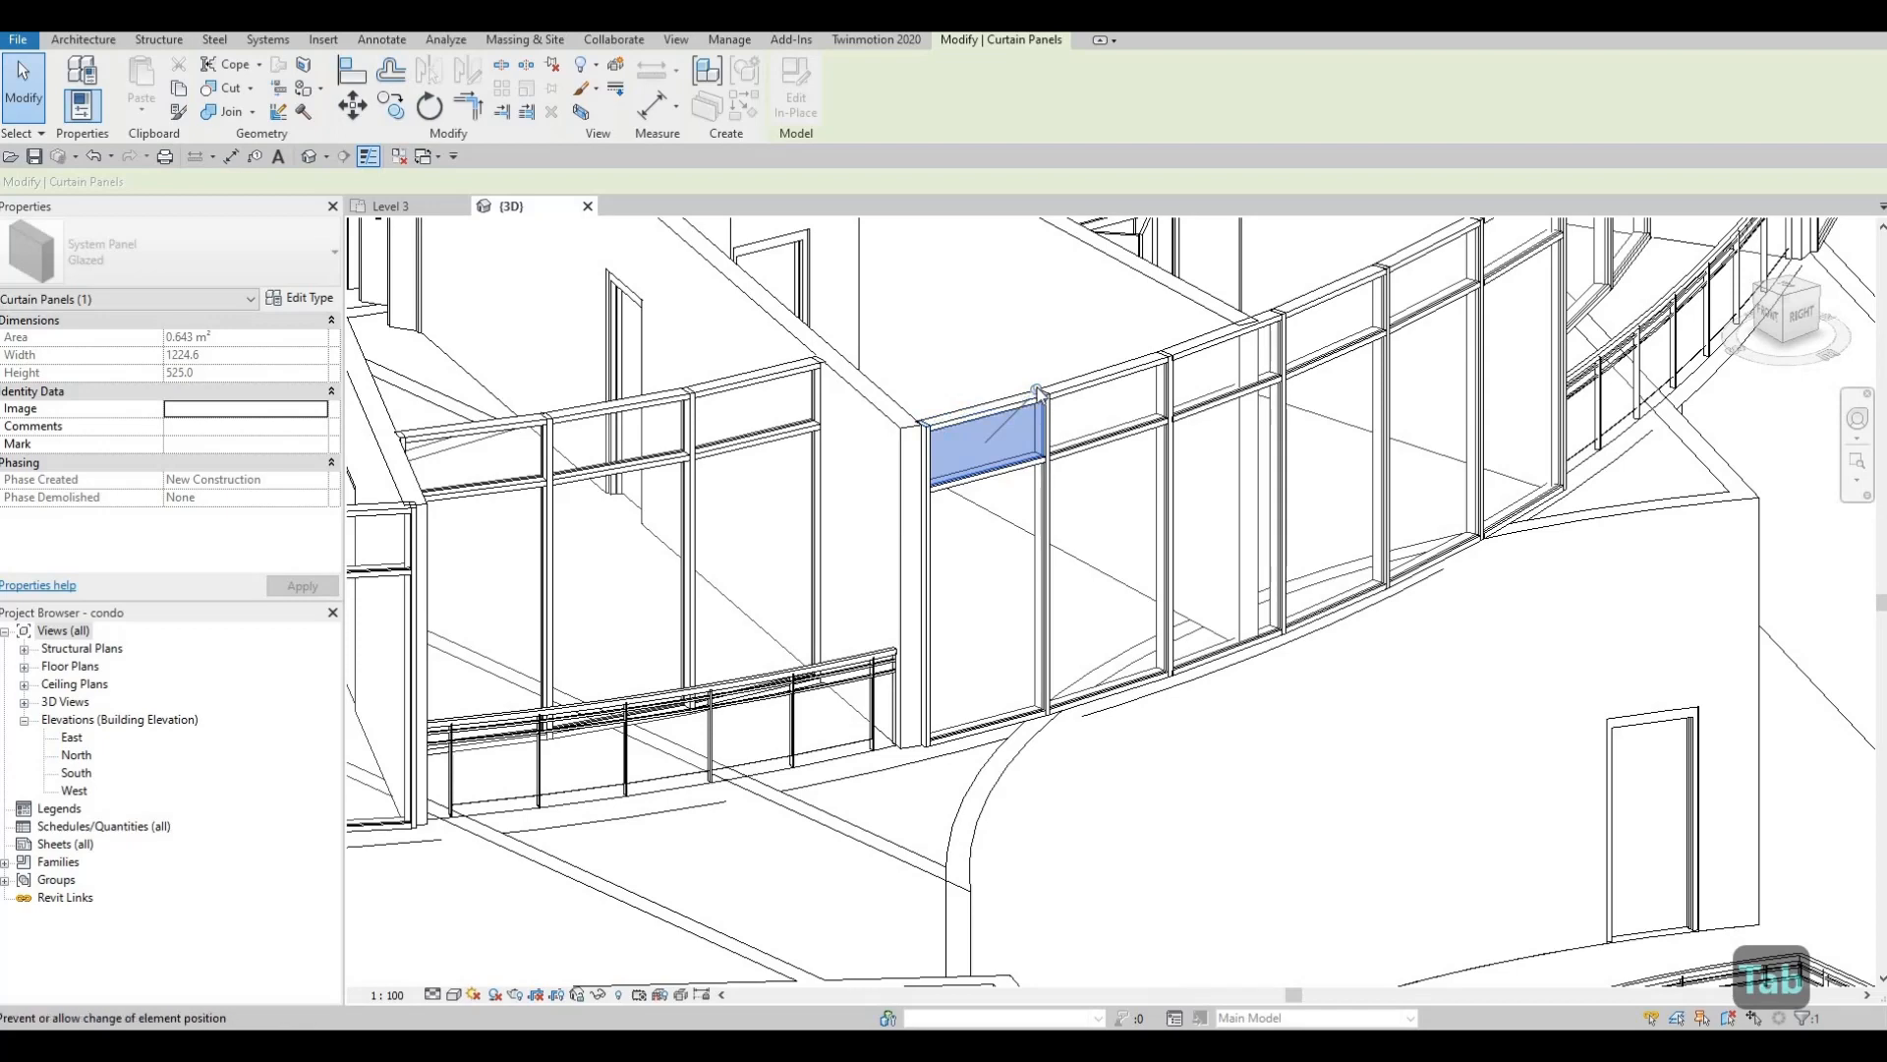
scroll(603, 532, "down", 2)
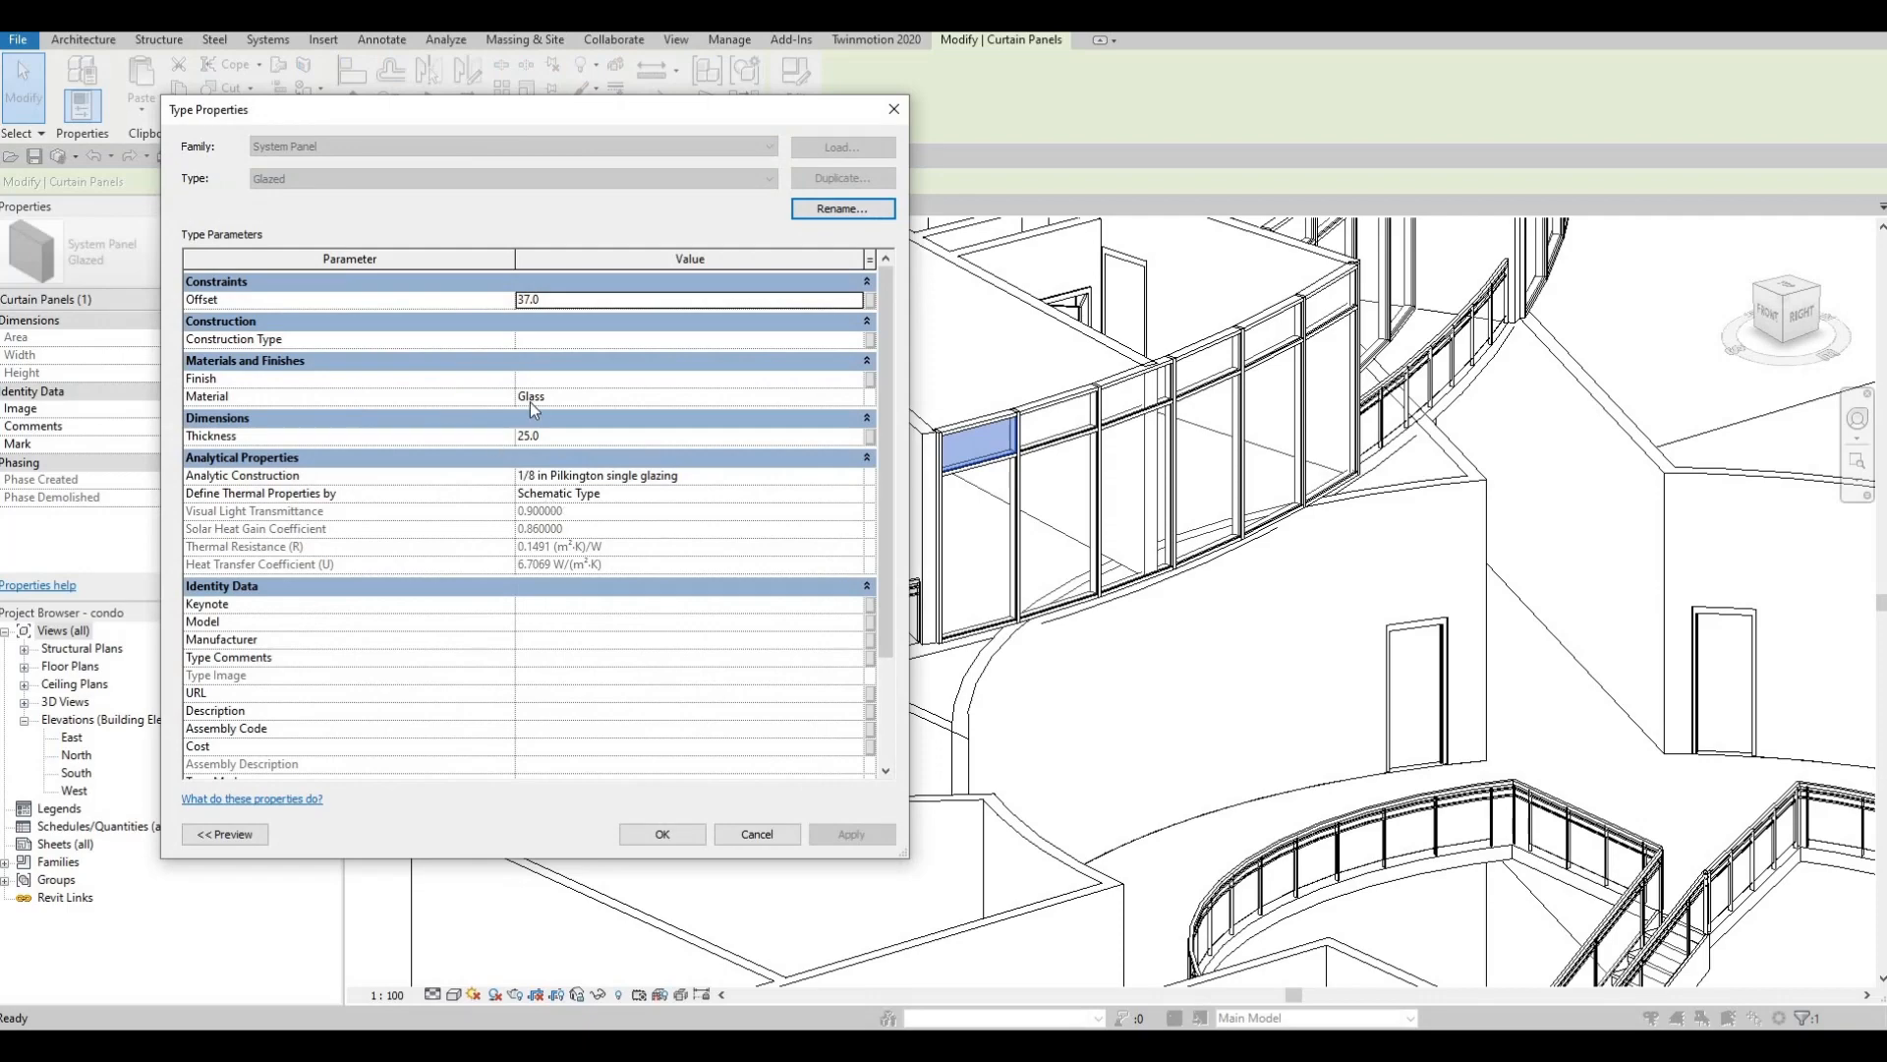
key("Escape")
key("Escape")
key("Escape")
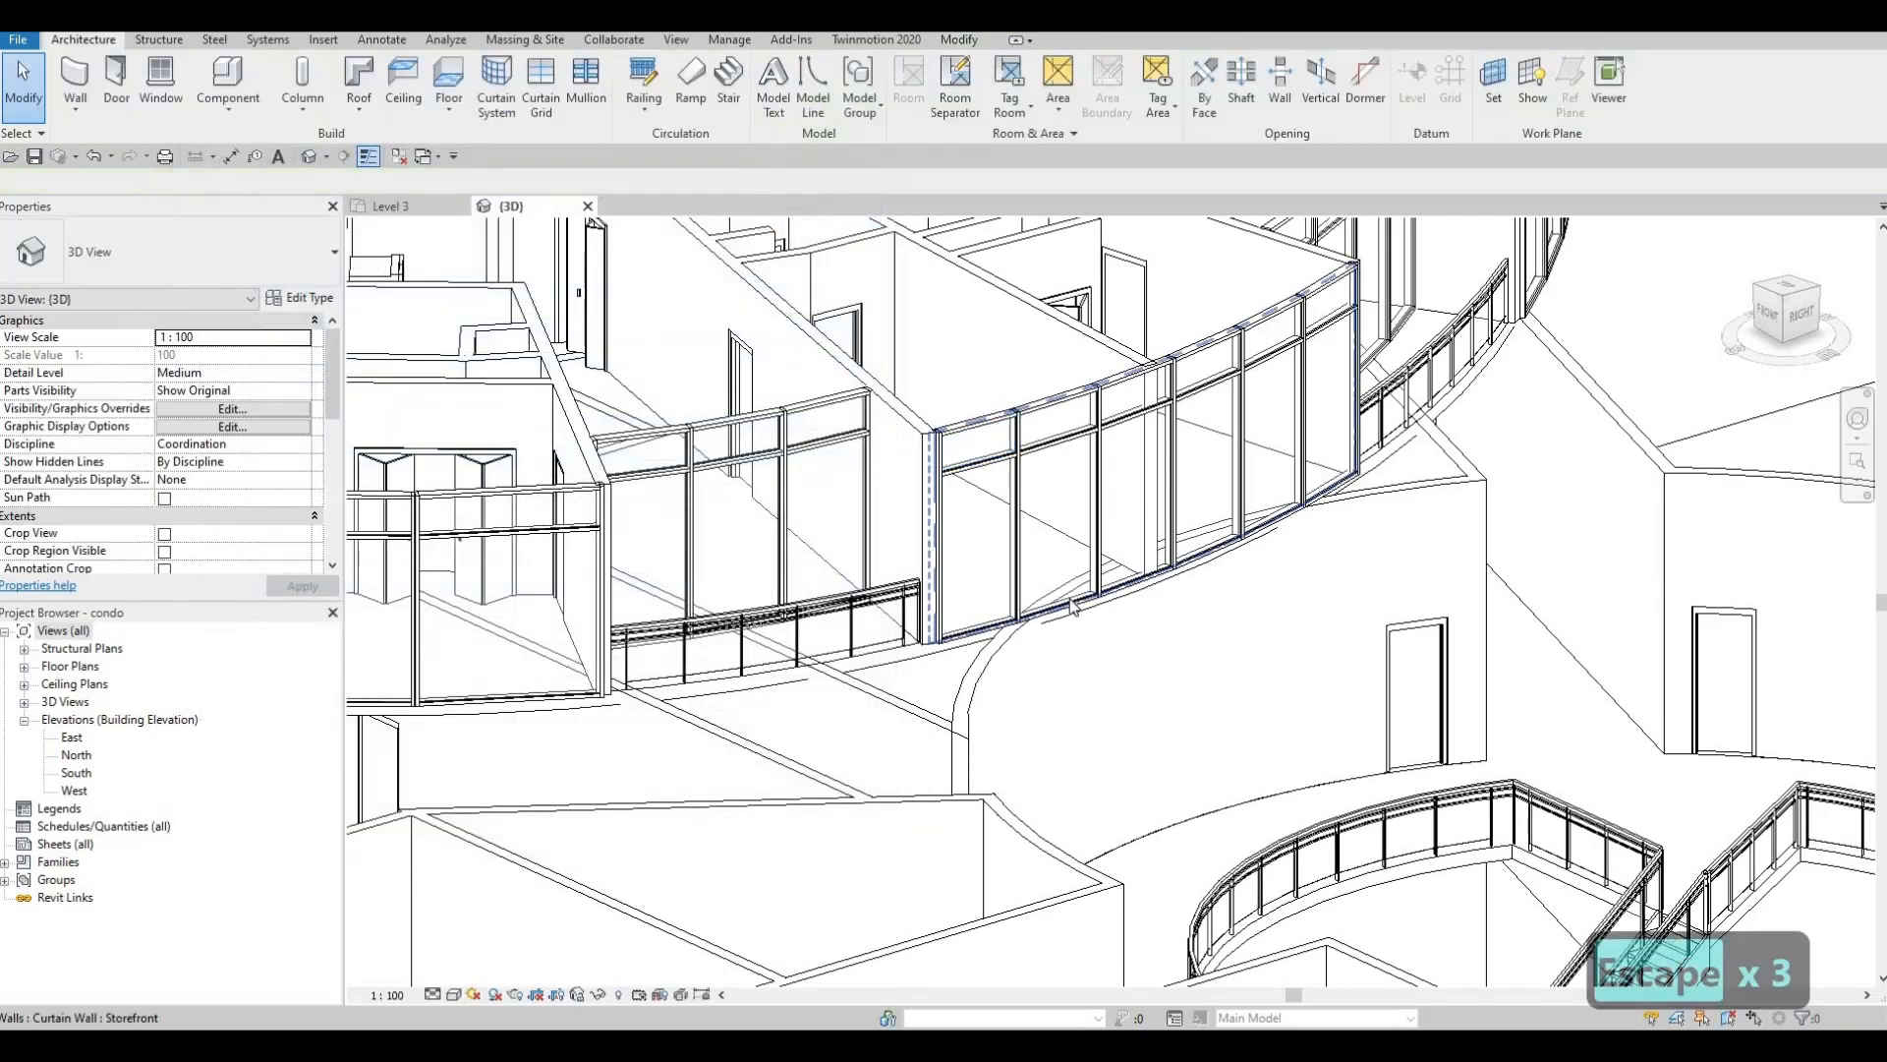
- Examine the Level 3 Storefront walls up close, from the recessed balconies around to the long curved balcony
scroll(1030, 667, "down", 5)
key("Escape")
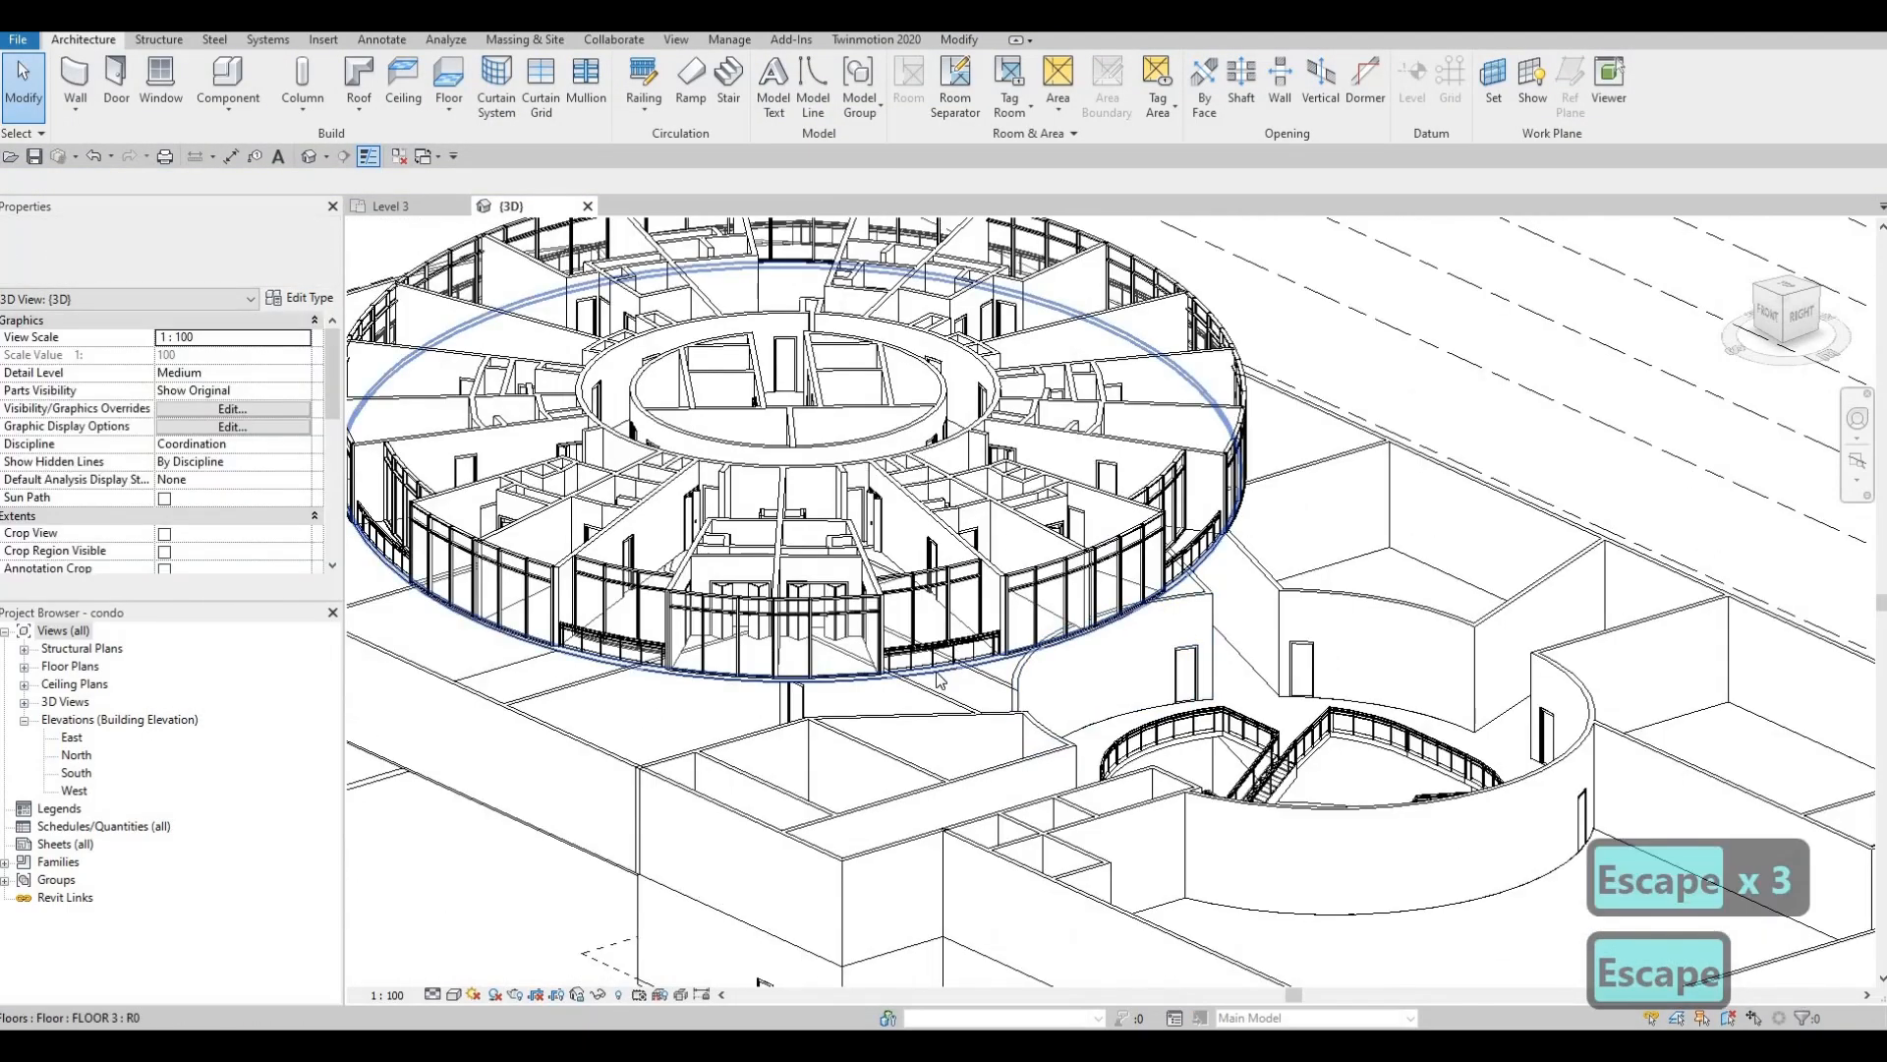
scroll(1091, 637, "up", 3)
scroll(948, 650, "down", 3)
middle_click_drag(949, 651, 931, 611, "shift")
scroll(931, 610, "up", 2)
scroll(931, 611, "up", 6)
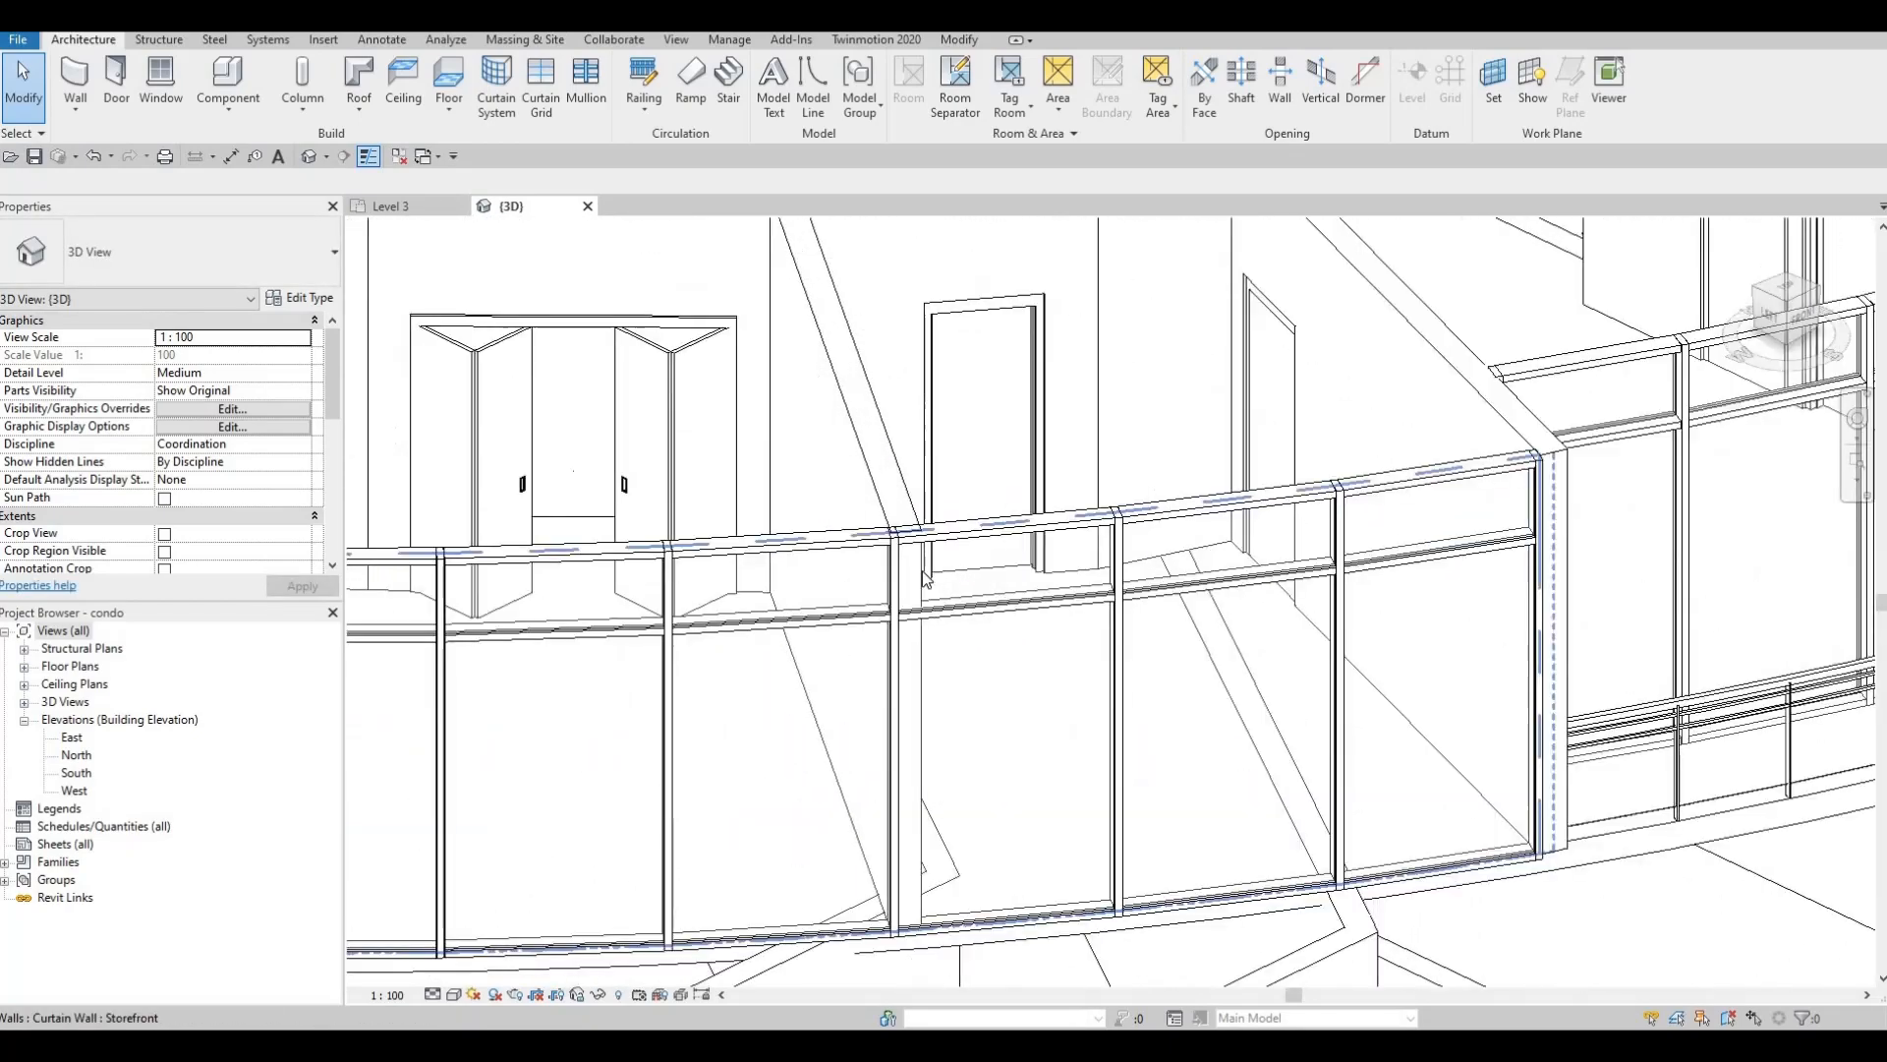
scroll(997, 611, "down", 5)
middle_click_drag(997, 611, 891, 627, "shift")
scroll(715, 725, "down", 2)
middle_click_drag(712, 747, 600, 824, "shift")
middle_click_drag(749, 507, 796, 579, "shift")
middle_click_drag(524, 515, 1082, 412, "shift")
scroll(1277, 629, "up", 6)
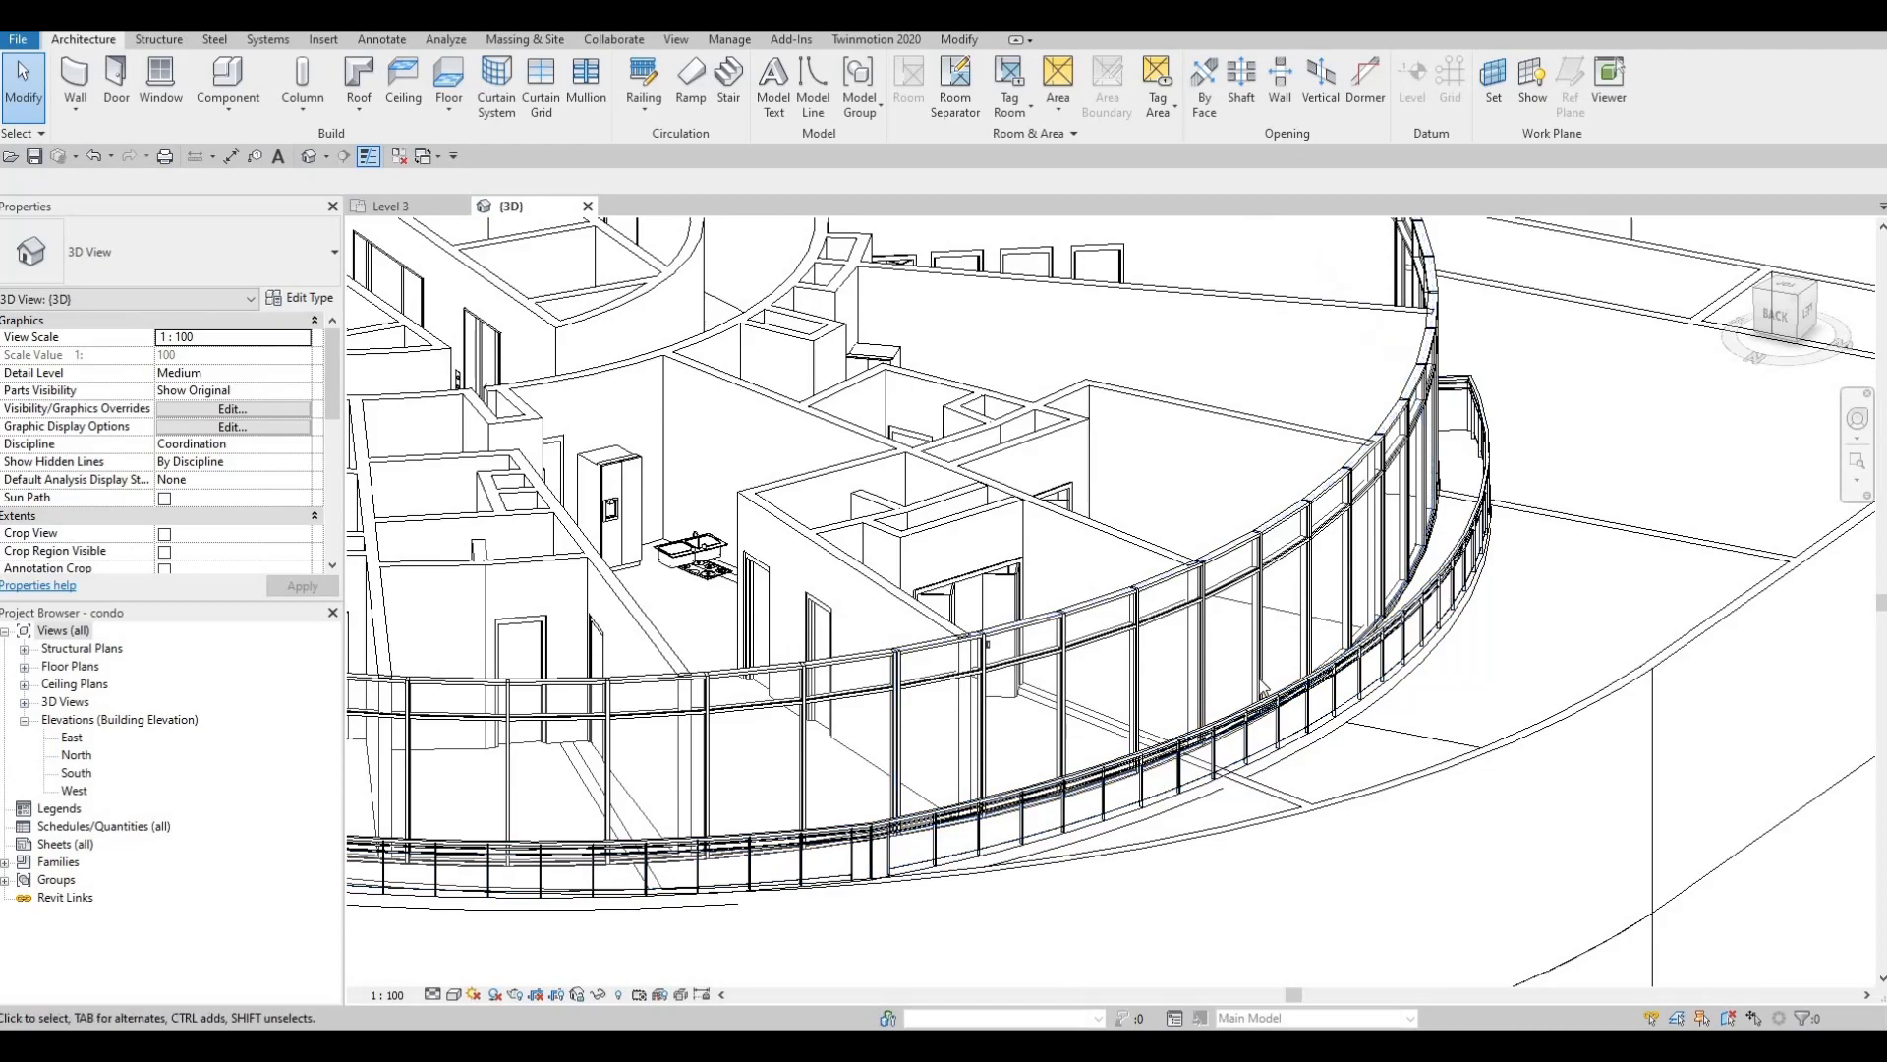
scroll(1208, 671, "down", 5)
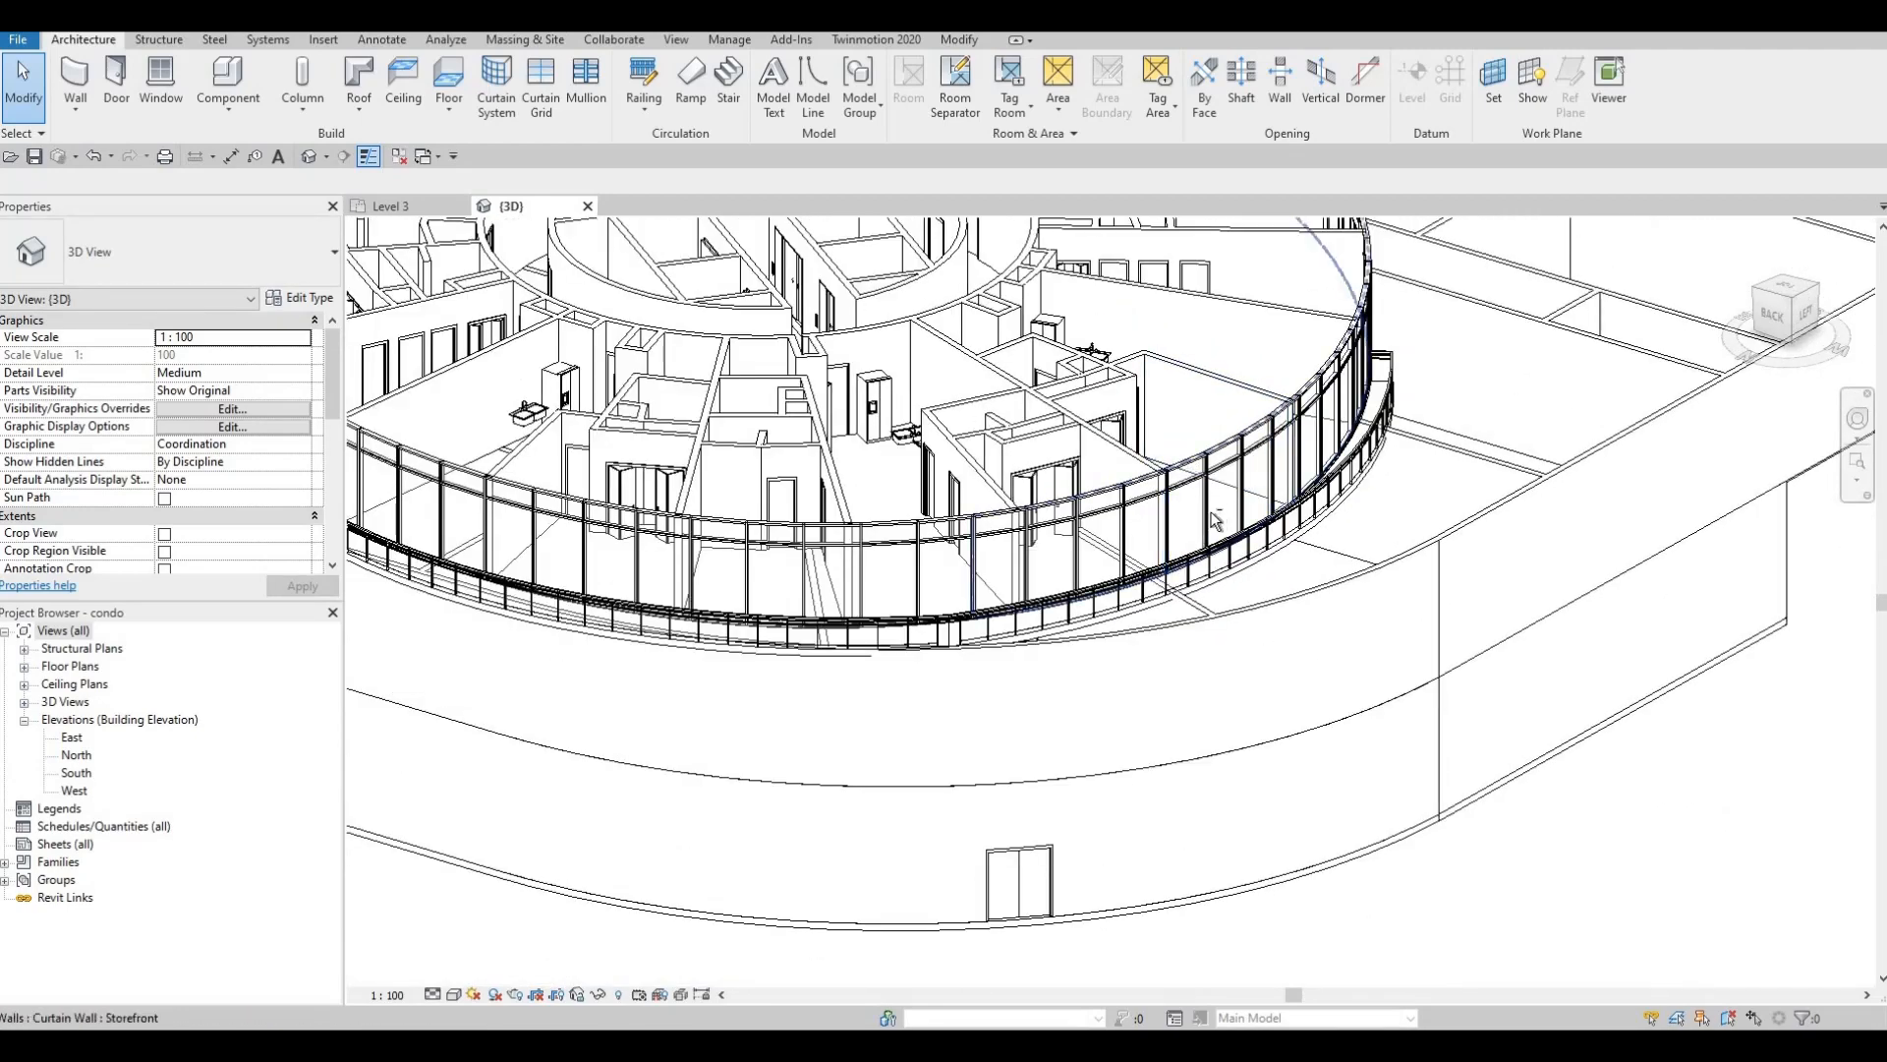
- Review the finished Level 3 curtain walls and railings in relation to the whole building from all sides
middle_click_drag(1131, 559, 1086, 782, "shift")
middle_click_drag(1262, 706, 777, 780, "shift")
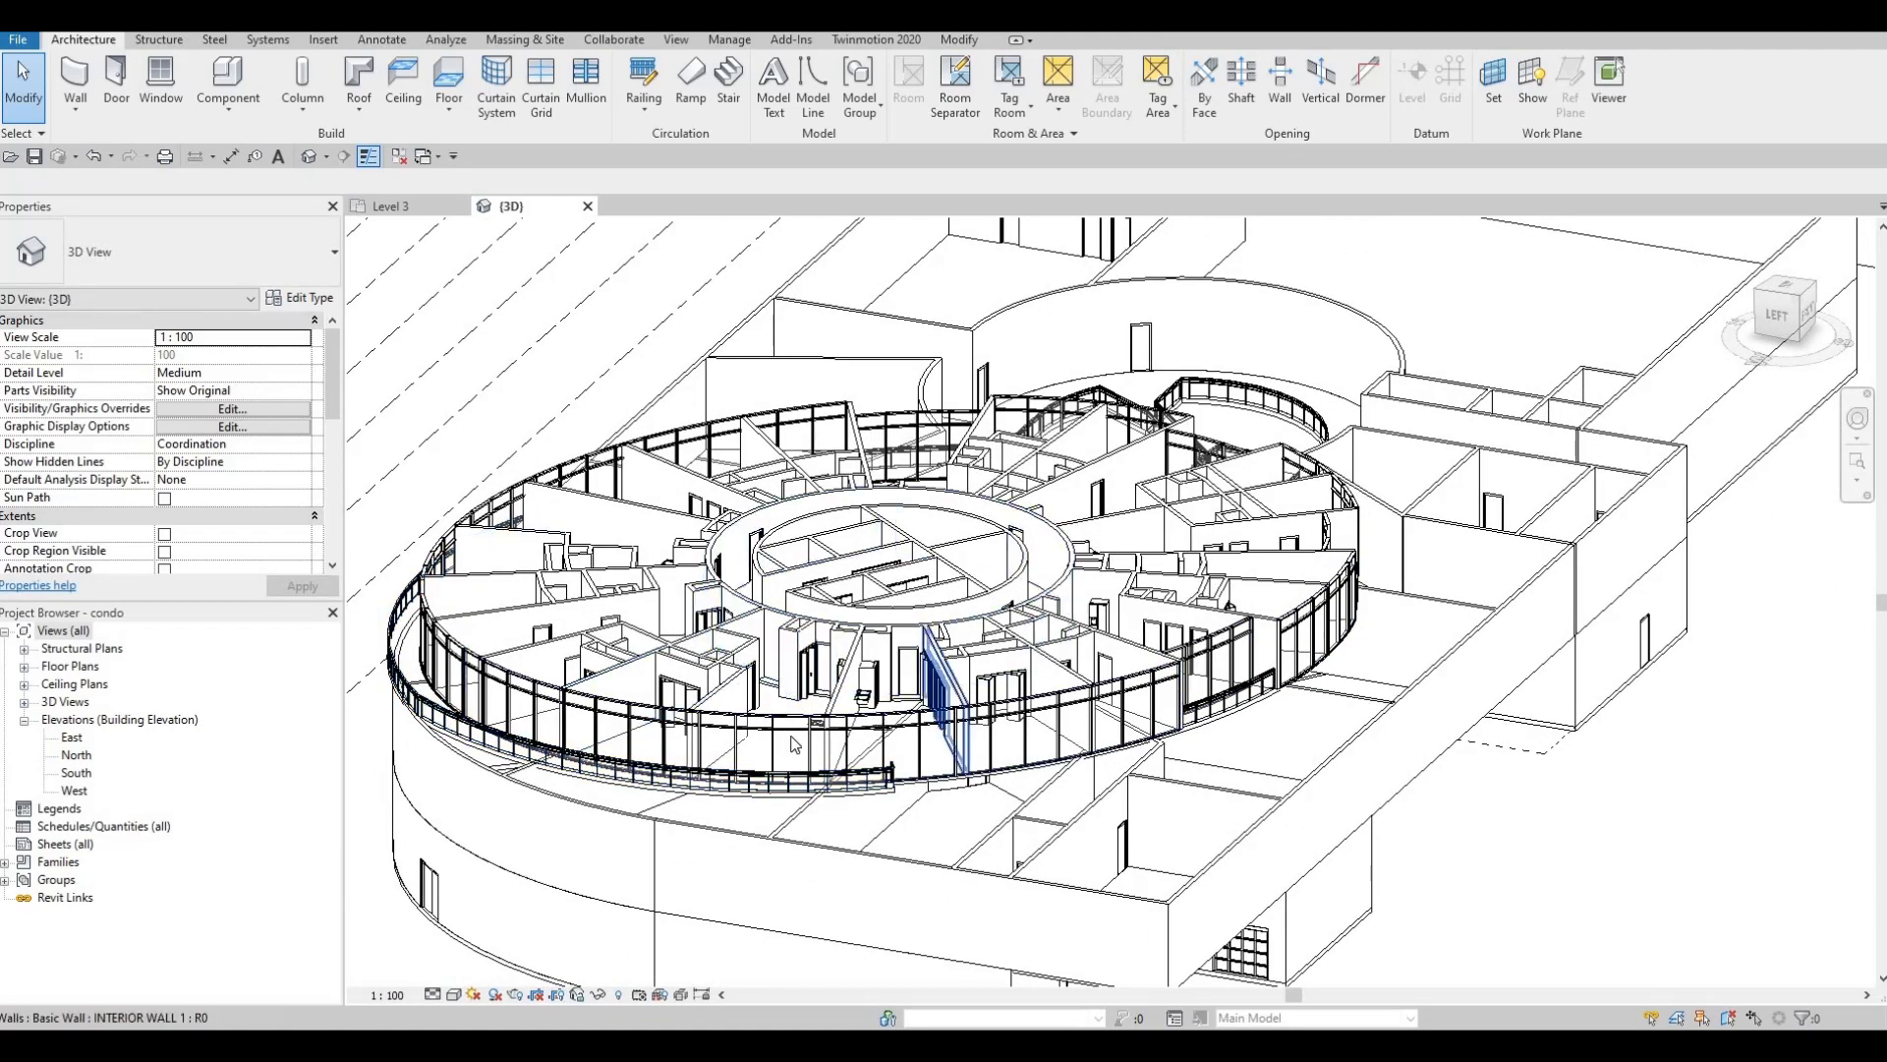
middle_click_drag(942, 703, 1012, 629, "shift")
scroll(1032, 630, "up", 3)
scroll(922, 758, "down", 3)
middle_click_drag(934, 713, 959, 656, "shift")
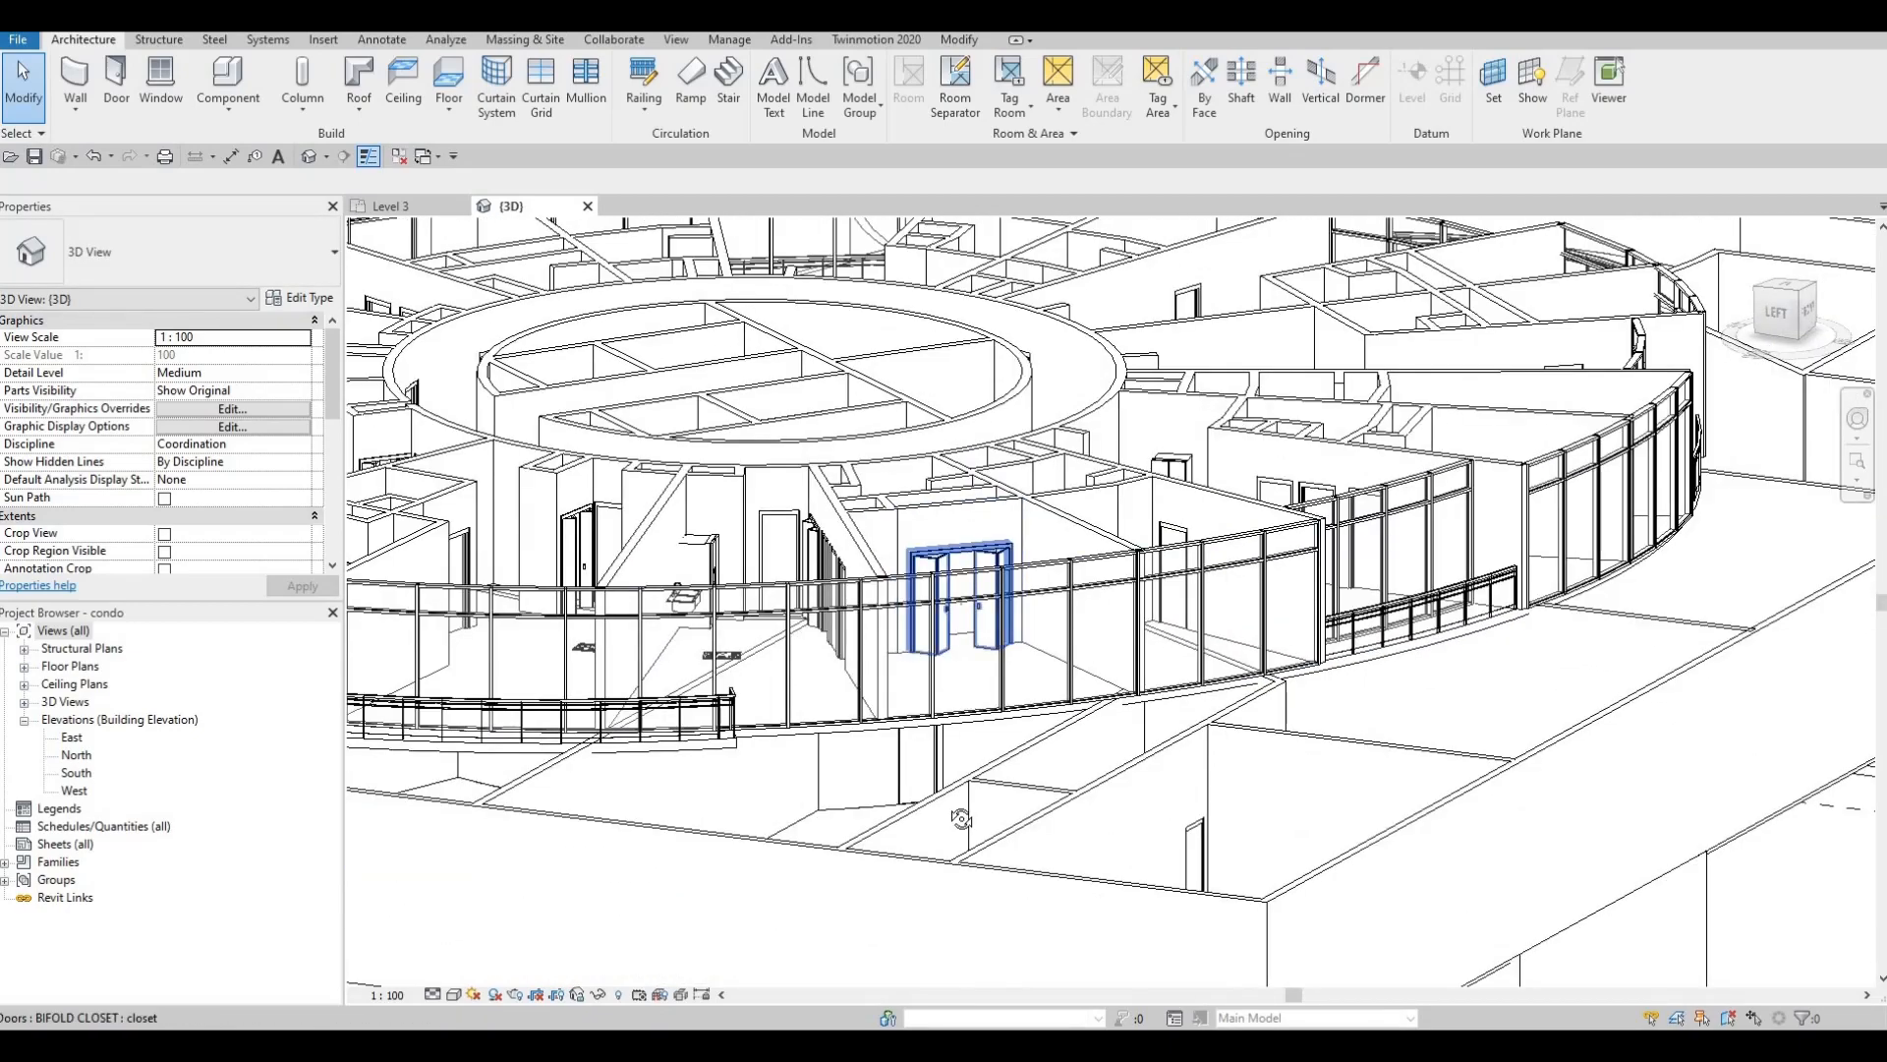
scroll(961, 819, "down", 4)
middle_click_drag(961, 819, 851, 659, "shift")
middle_click_drag(837, 719, 811, 857, "shift")
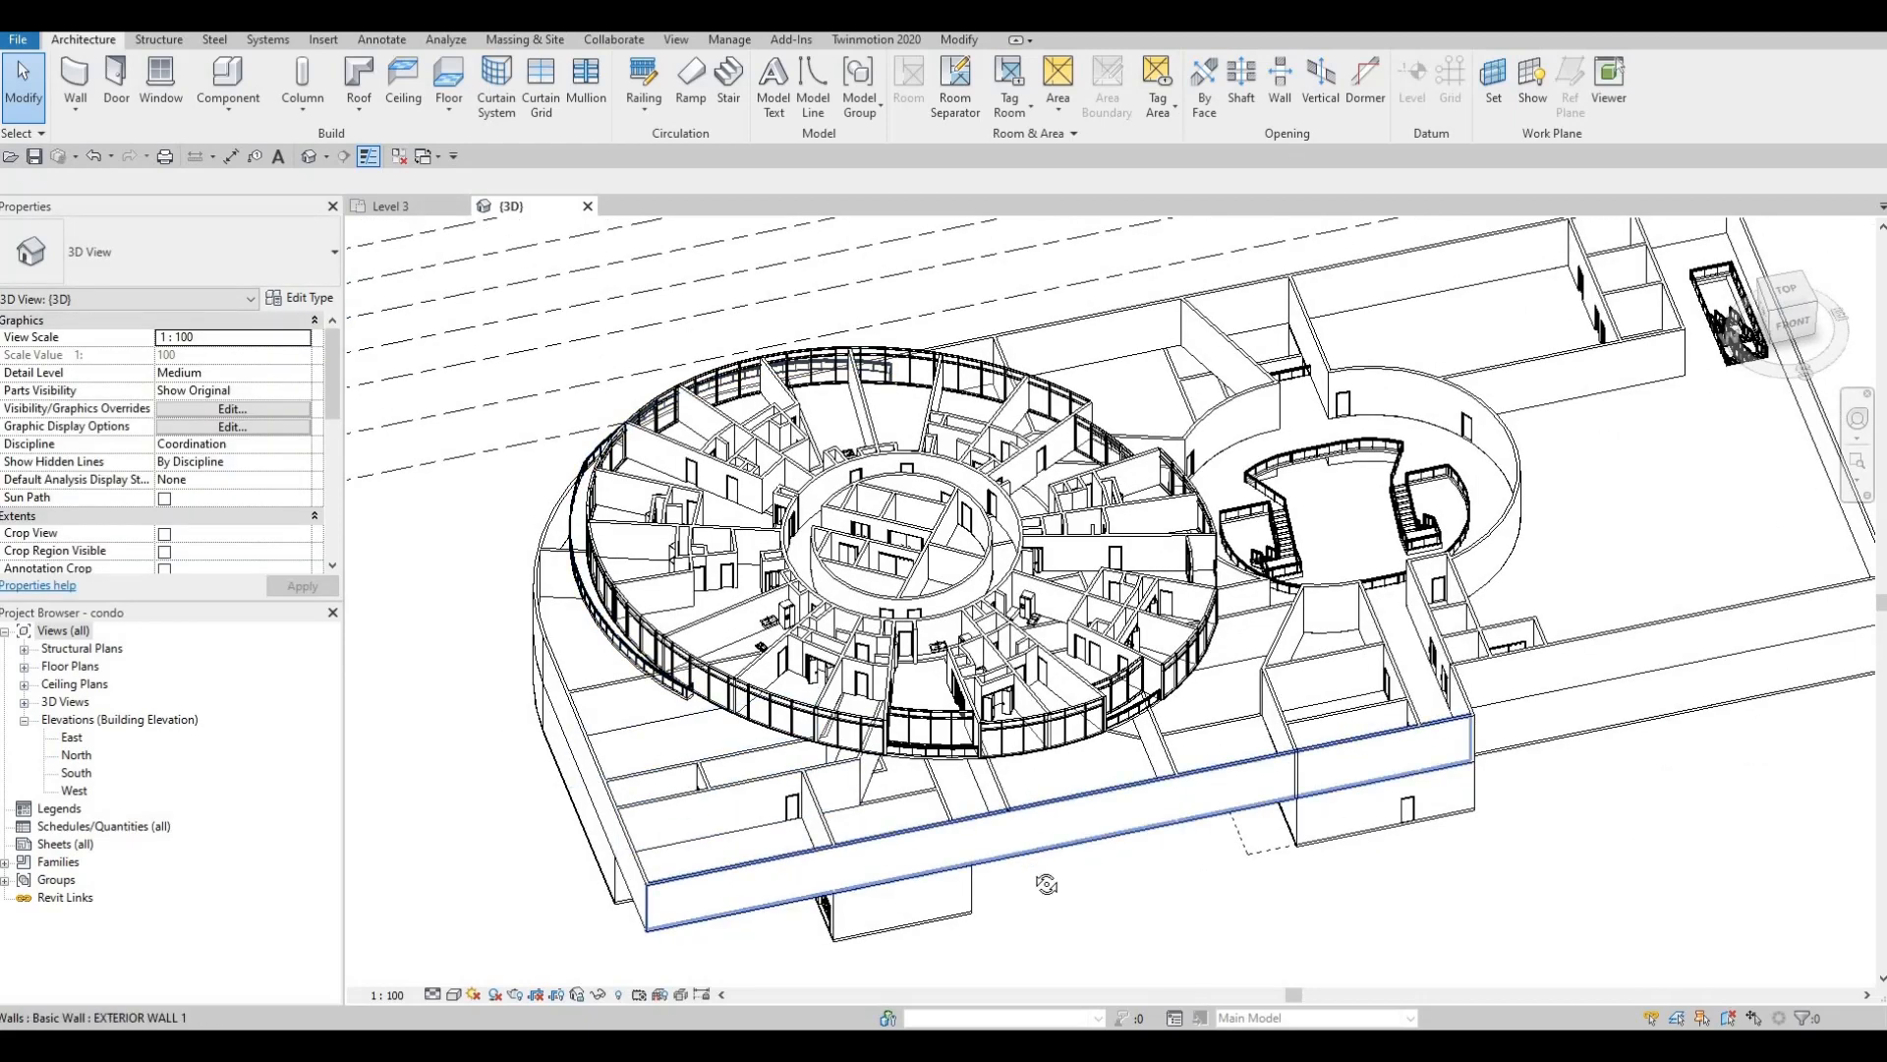
middle_click_drag(1035, 881, 1512, 816, "shift")
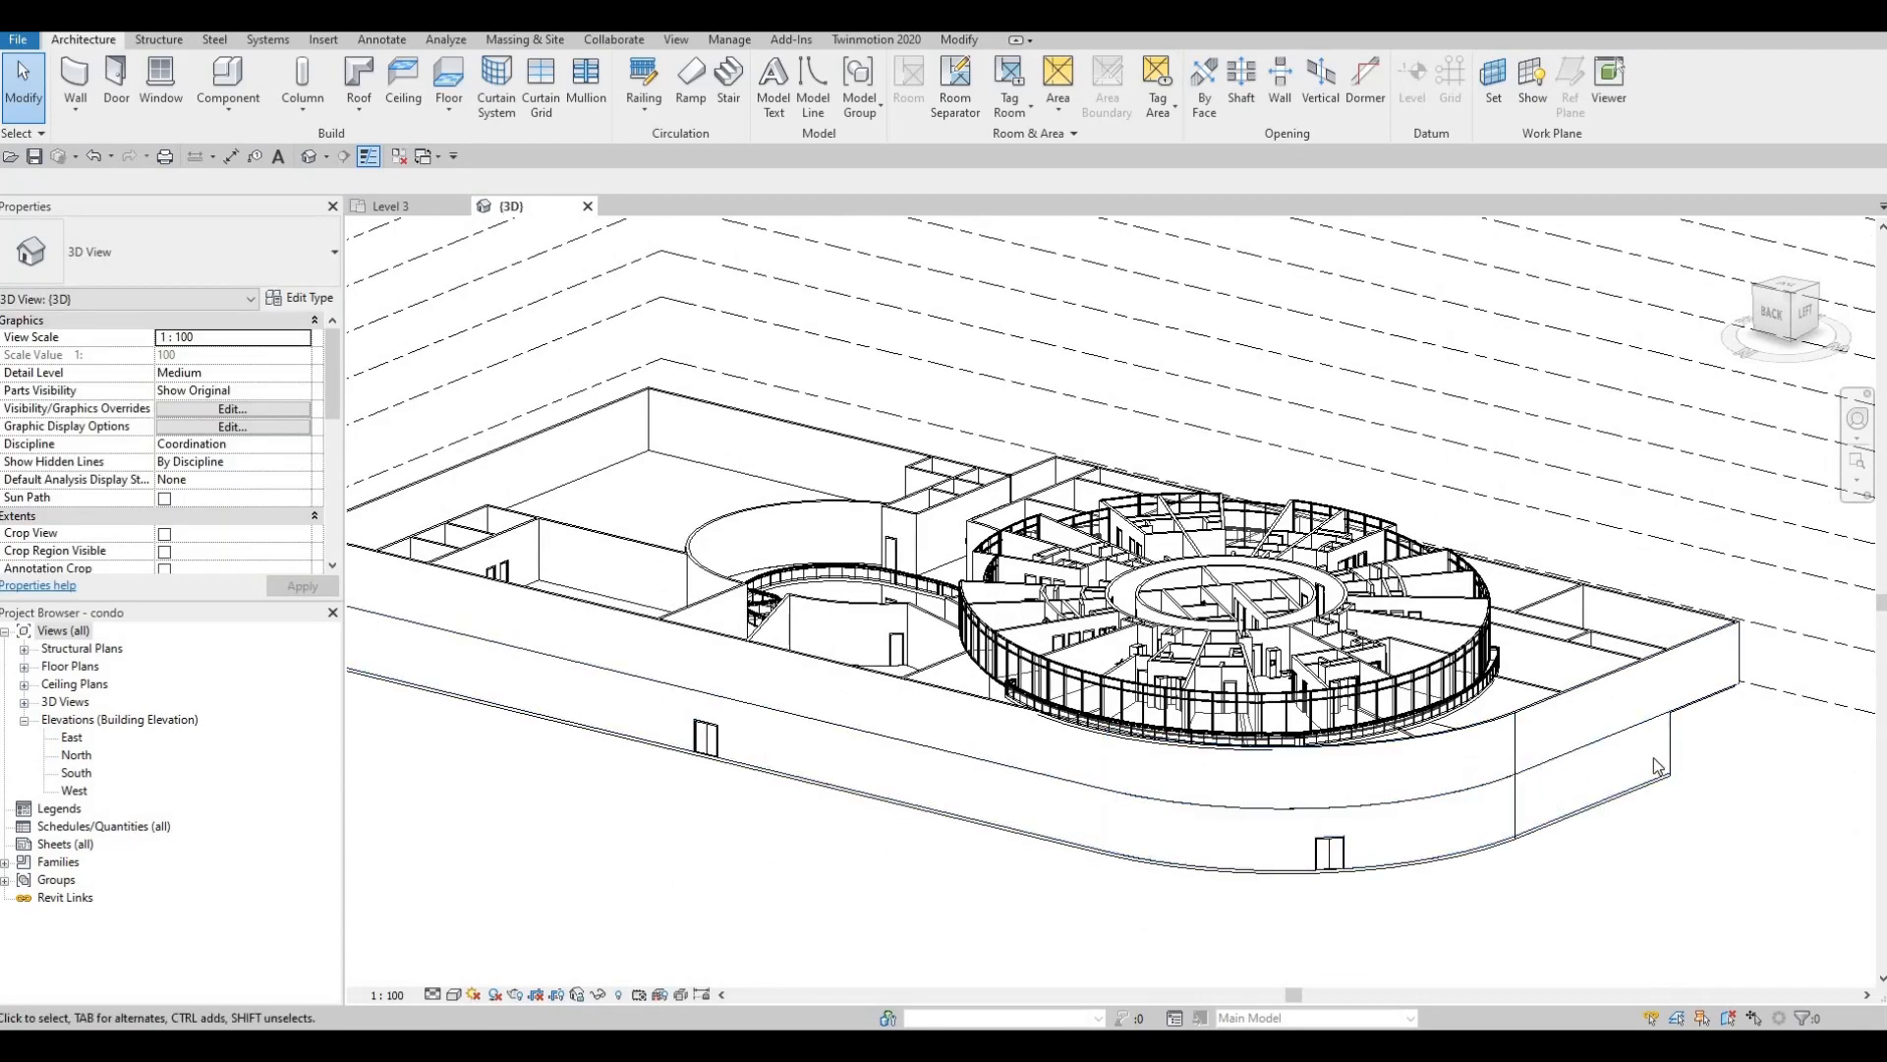
middle_click_drag(1603, 836, 1119, 787, "shift")
scroll(983, 550, "up", 2)
scroll(685, 370, "up", 2)
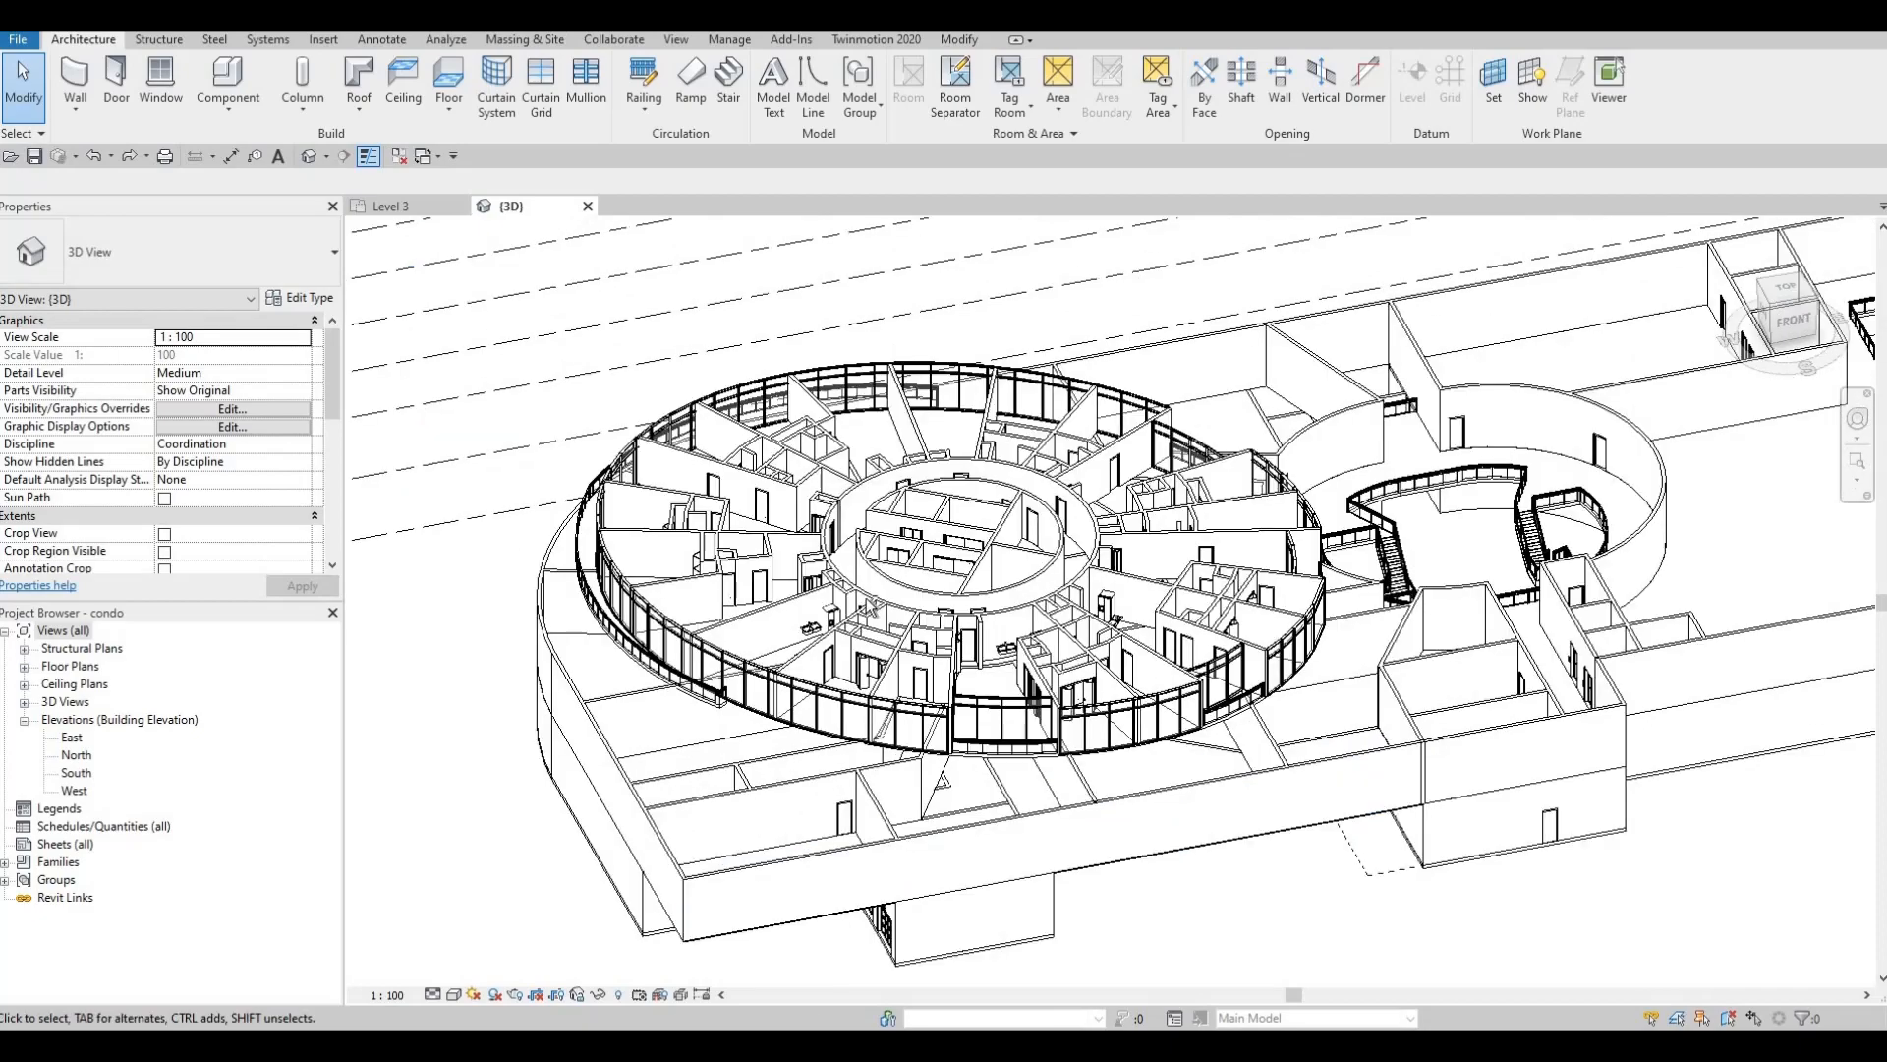
middle_click_drag(685, 370, 580, 413, "shift")
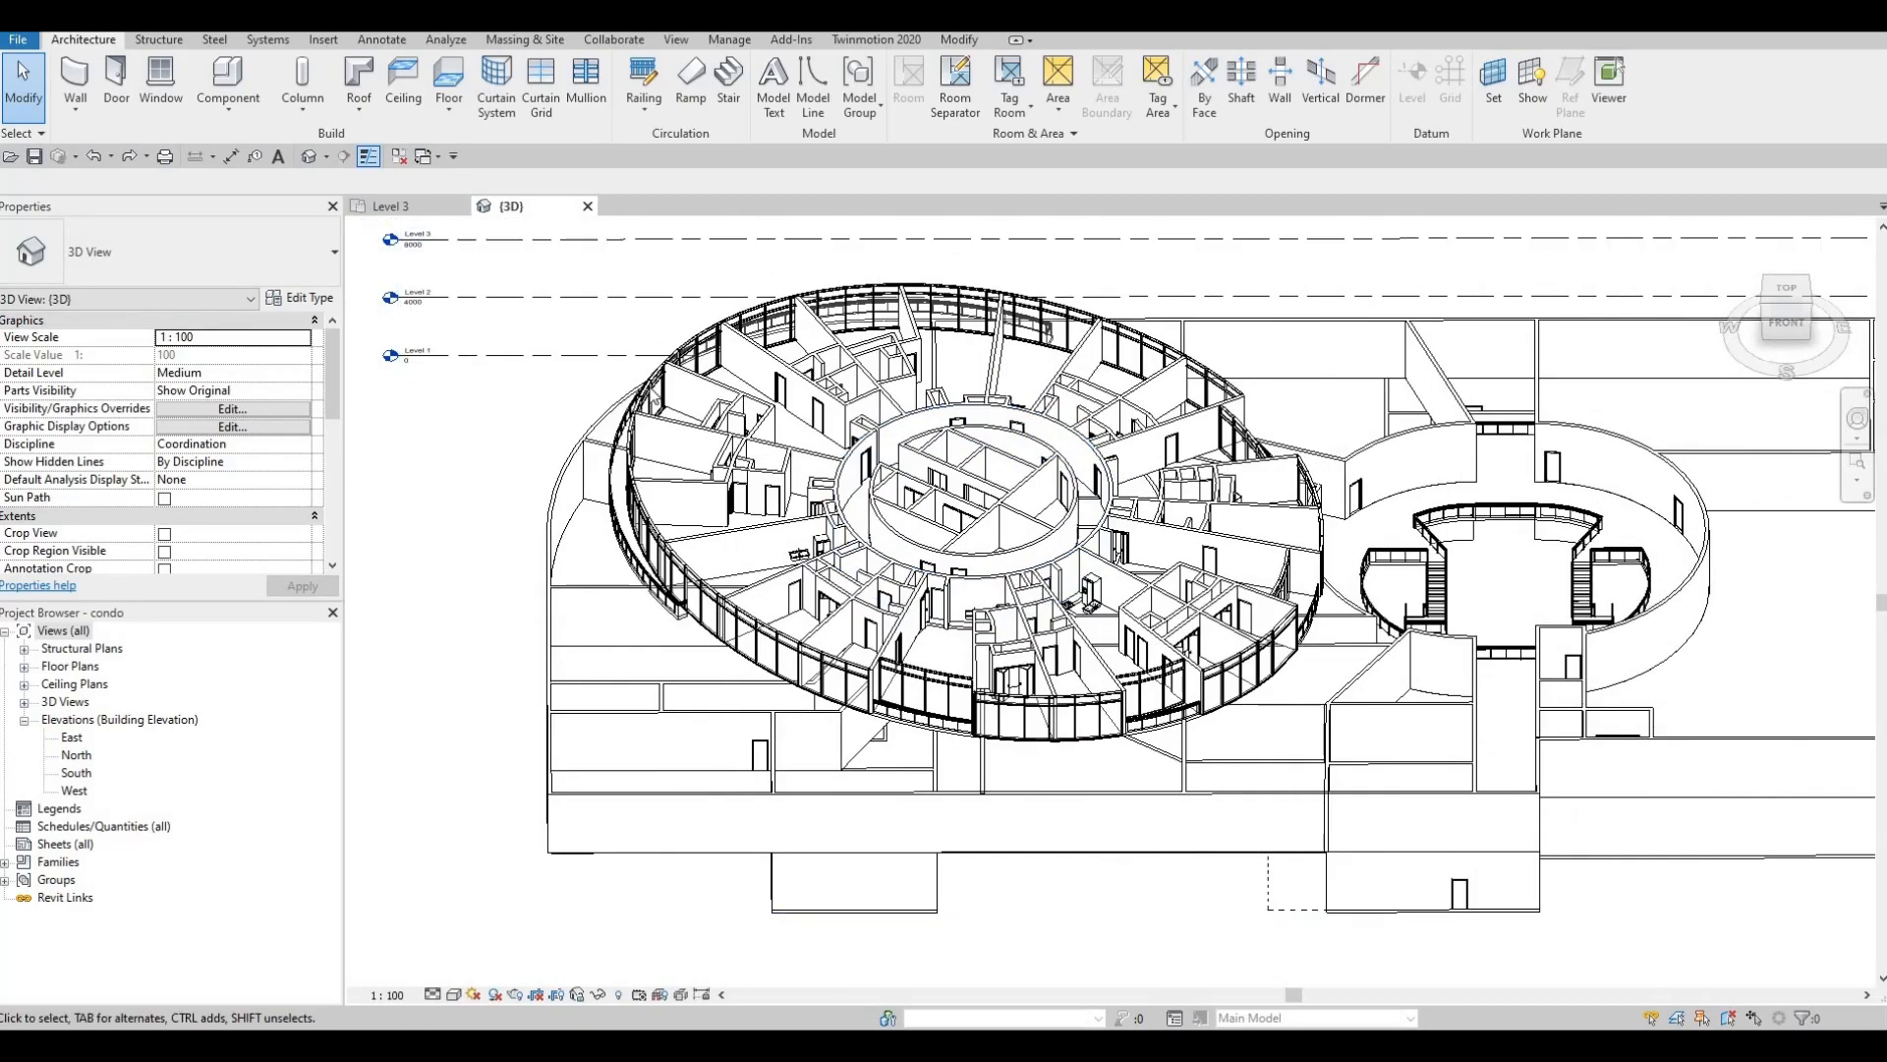
- Open the Level 3 floor plan and look over the unit layout, curved outer walls and balconies
left_click(390, 206)
middle_click_drag(880, 477, 889, 516)
scroll(865, 619, "down", 4)
middle_click_drag(734, 284, 729, 437)
scroll(675, 291, "up", 1)
middle_click_drag(824, 354, 724, 466)
scroll(747, 415, "up", 2)
scroll(643, 279, "down", 2)
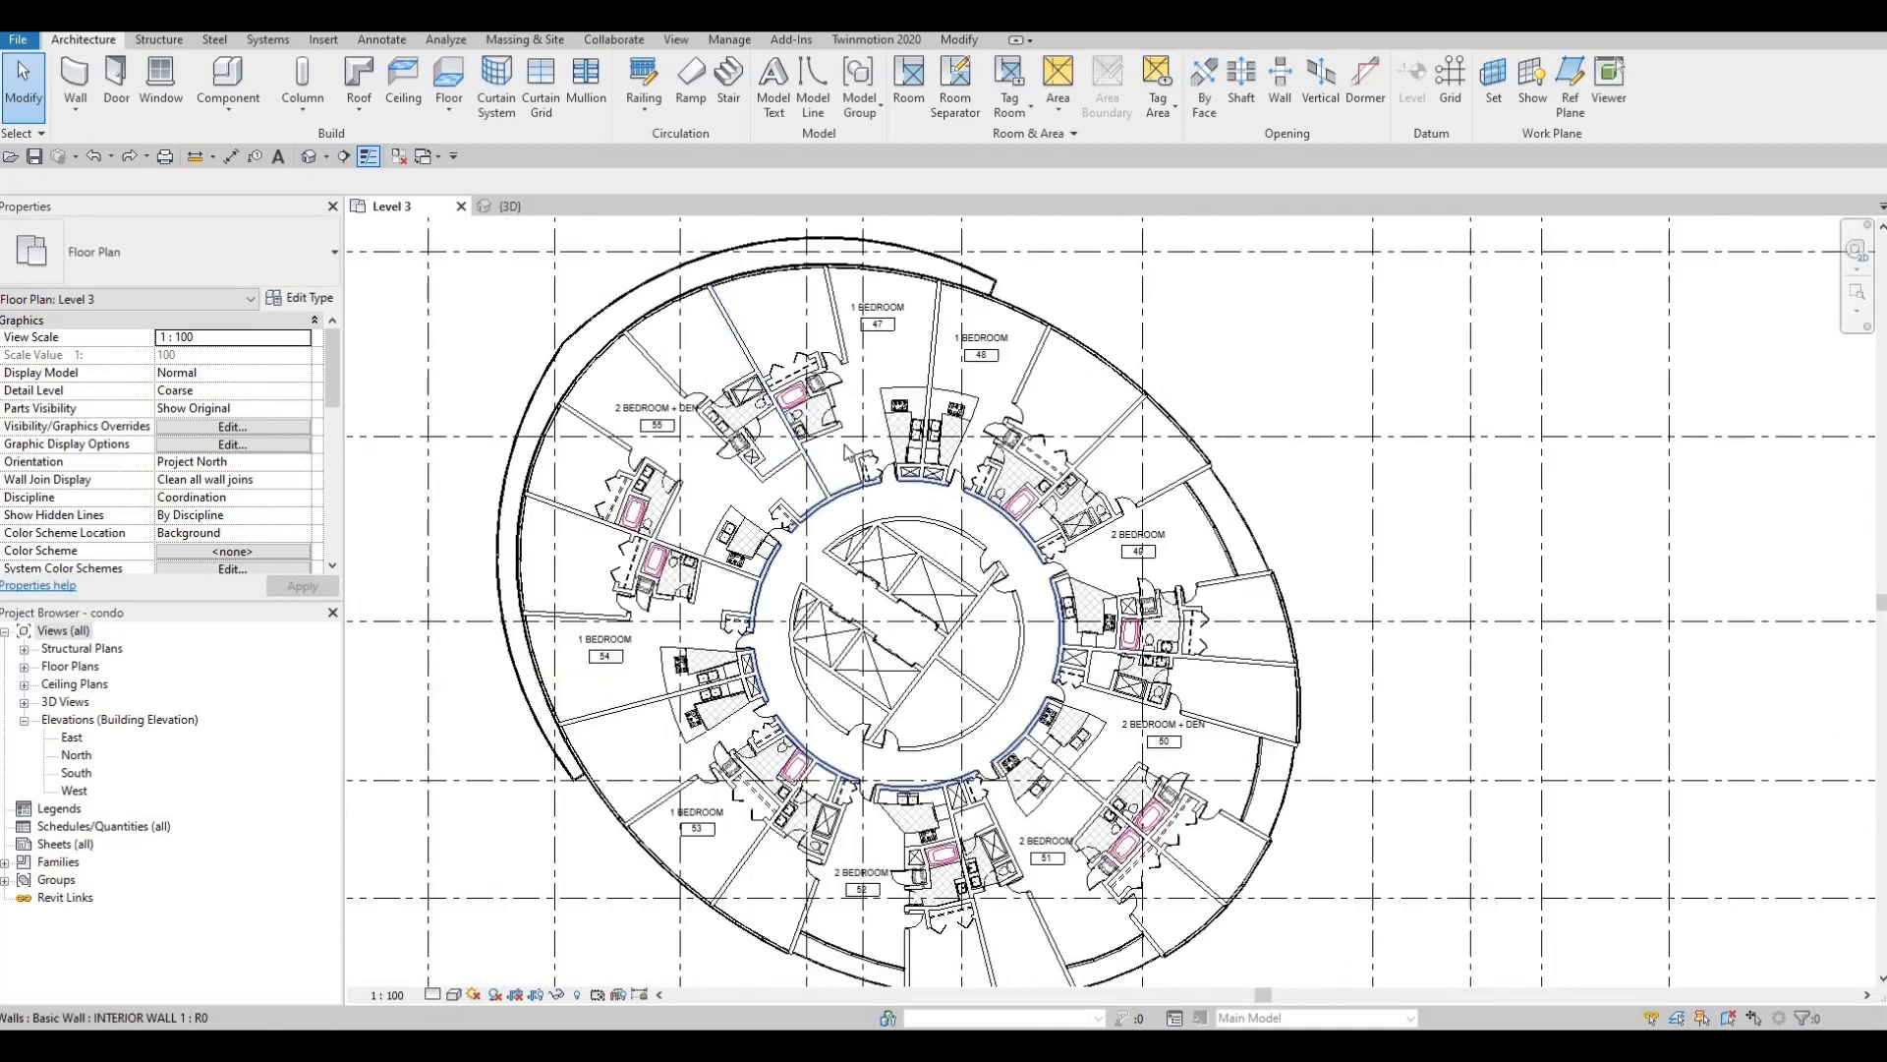
middle_click_drag(845, 447, 880, 376)
scroll(835, 423, "down", 1)
key("F1")
middle_click_drag(878, 462, 882, 498)
scroll(880, 497, "down", 3)
scroll(1029, 654, "up", 2)
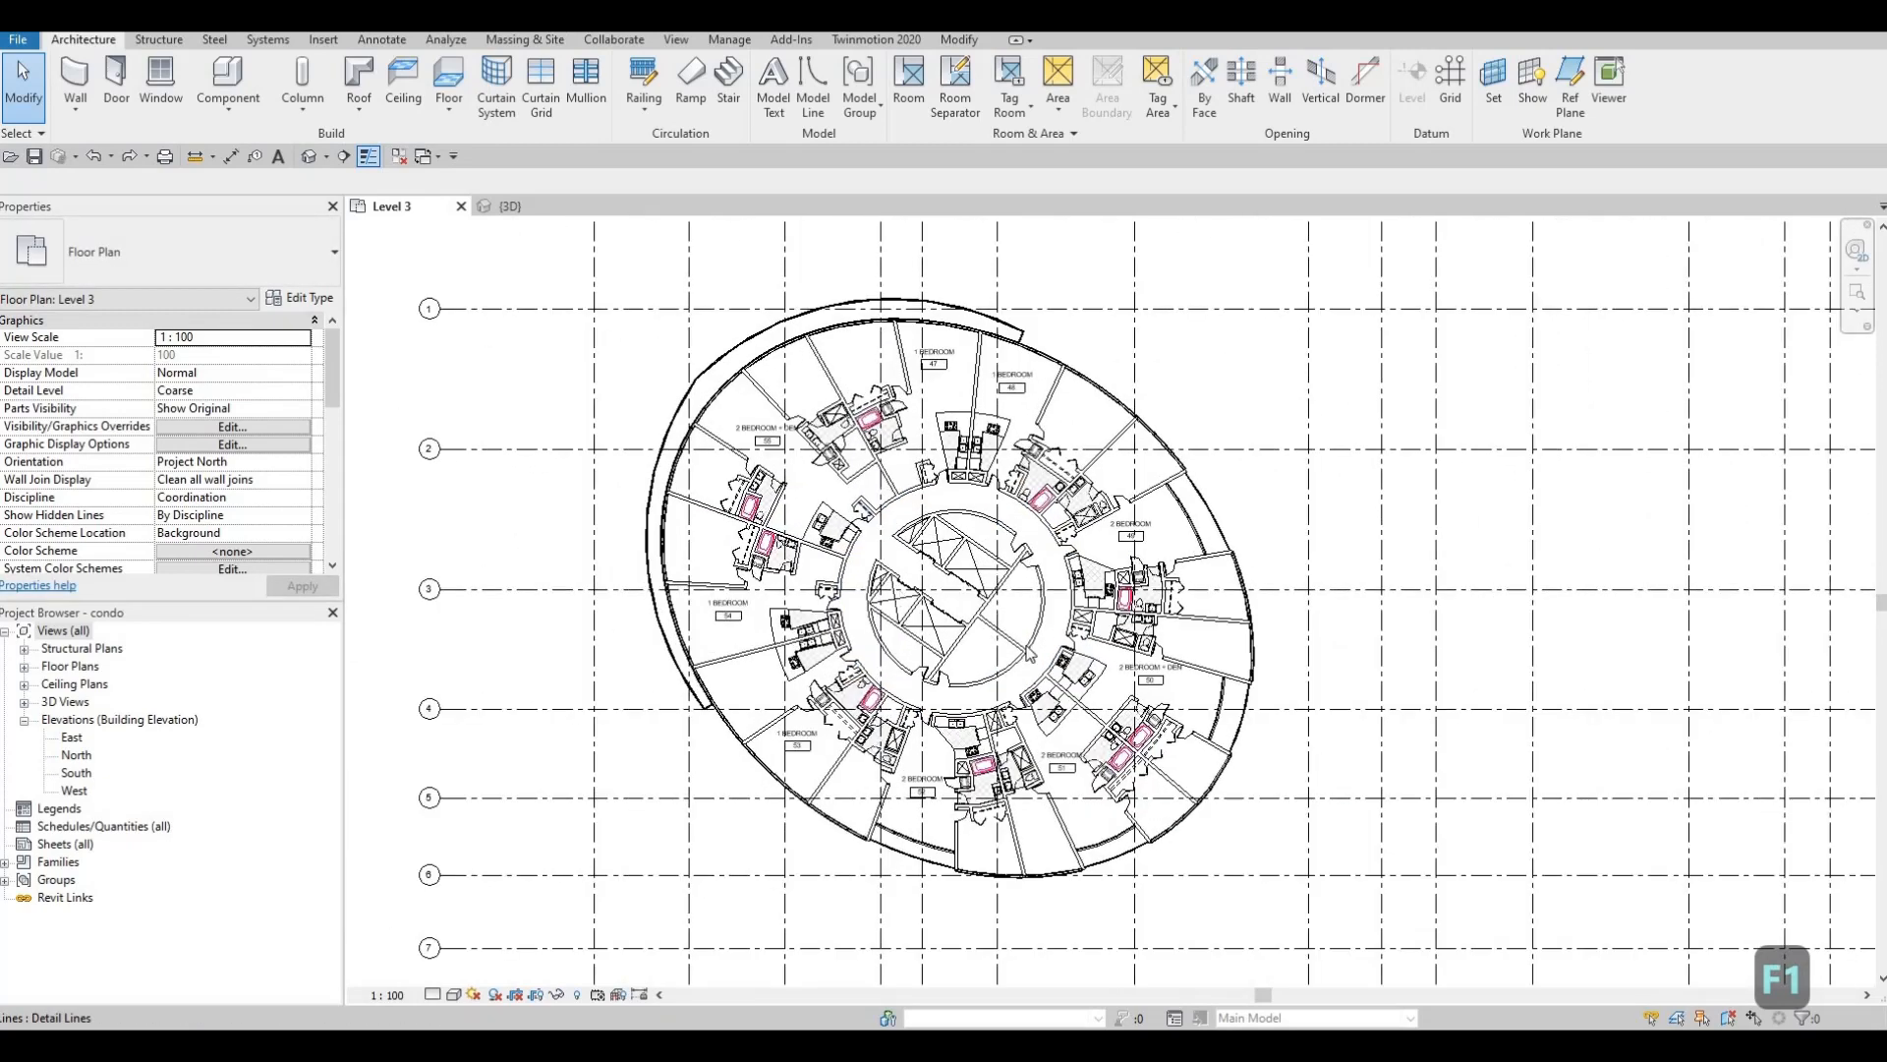
middle_click_drag(1029, 654, 1029, 680)
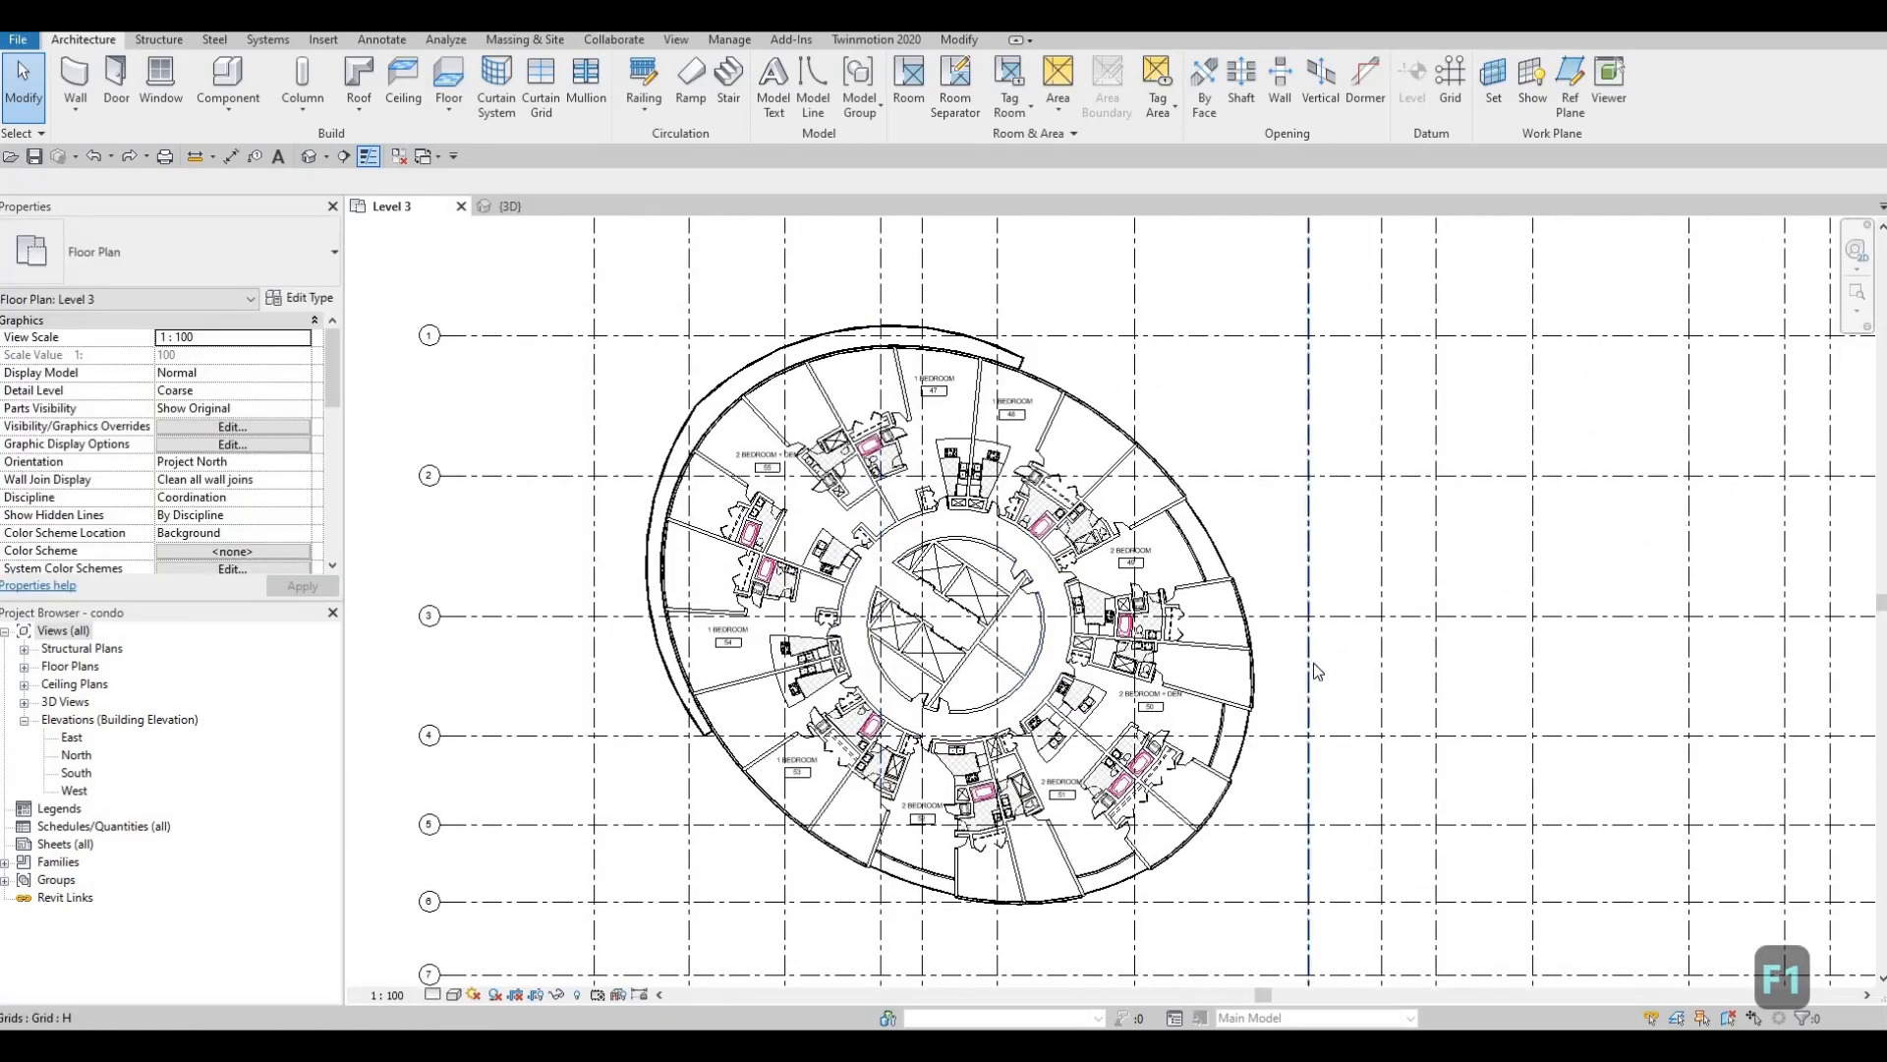